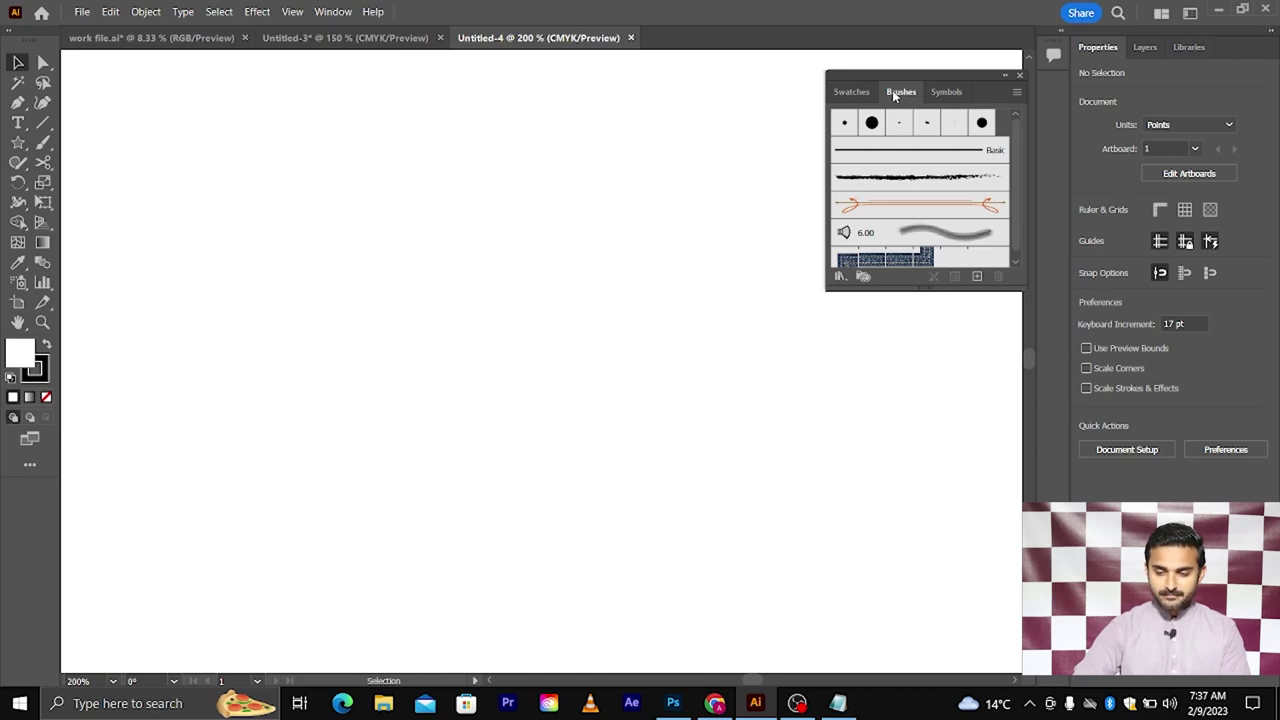
Create a new brush of type Bristle Brush, opening options for Bristle Brush 1
click(977, 278)
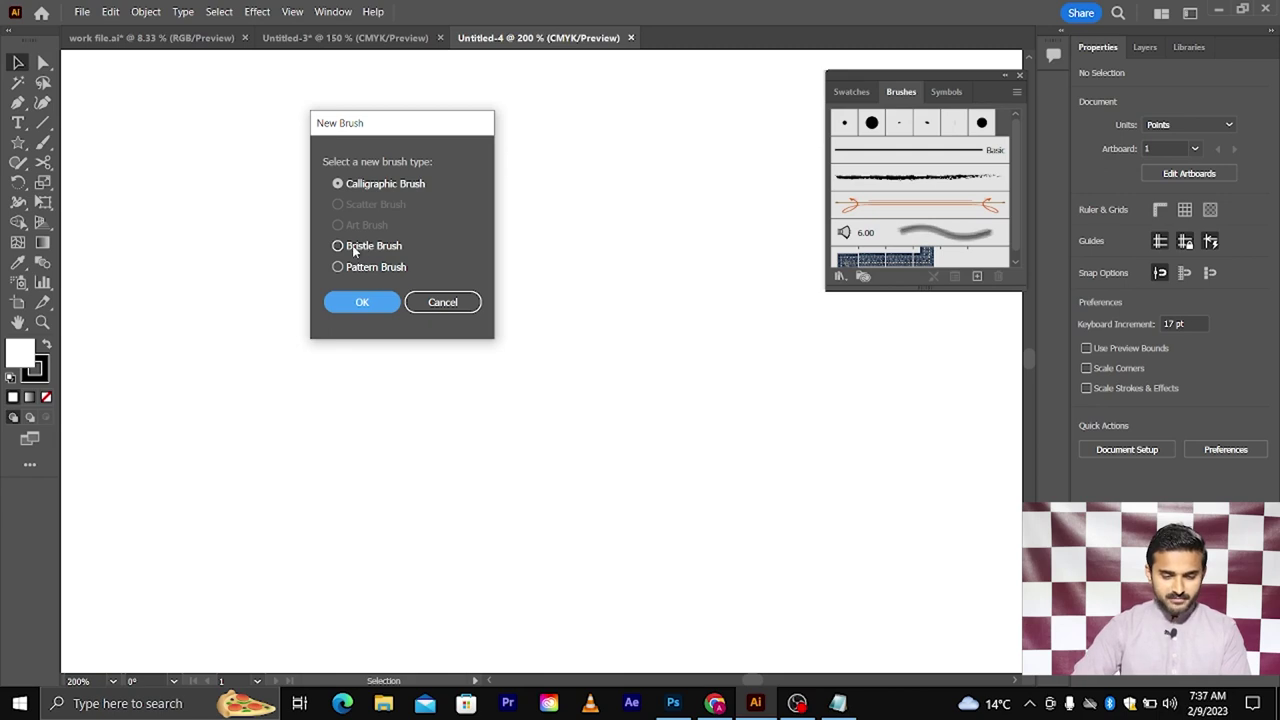
click(338, 247)
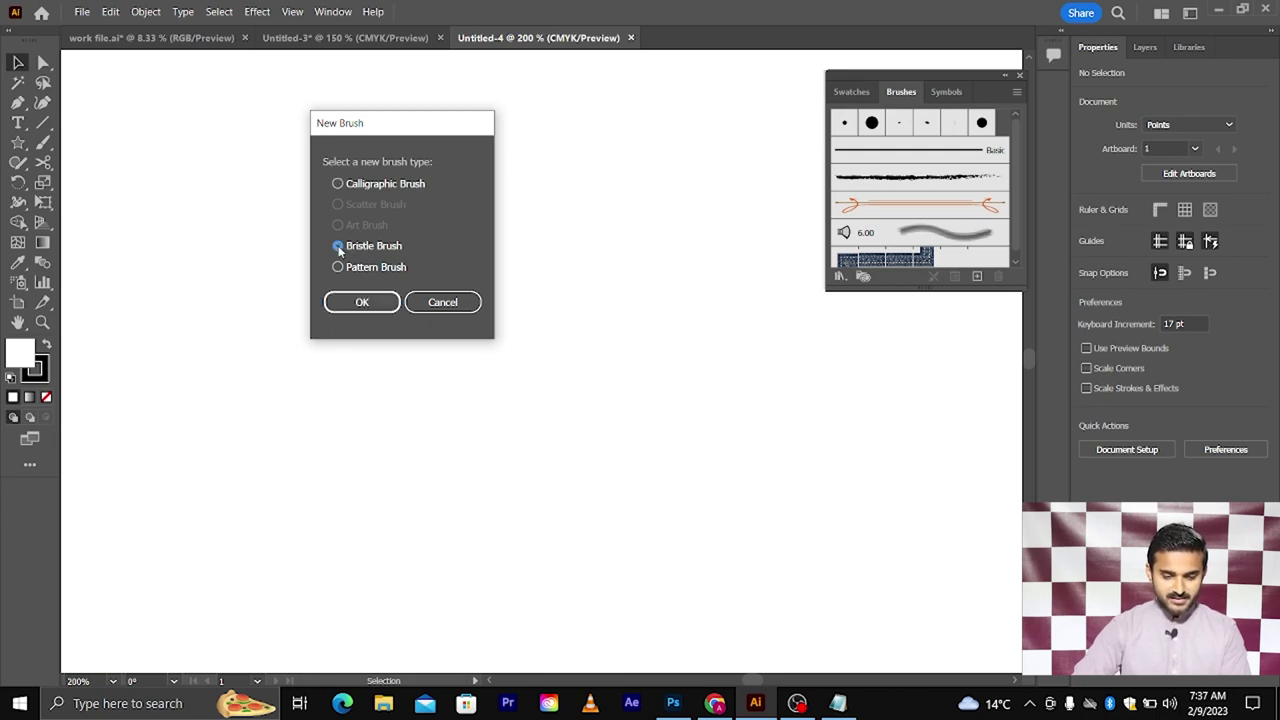
click(362, 302)
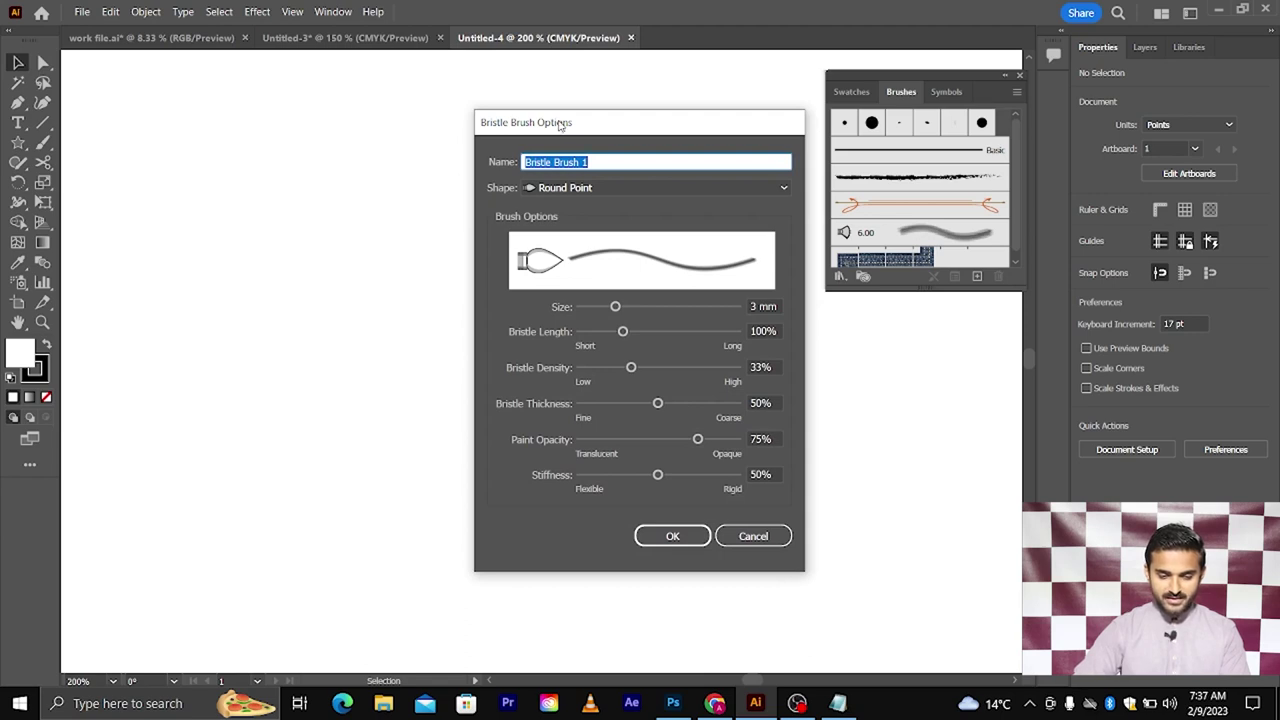
Make Bristle Brush 1 Round Fan: 6.7 mm, length 126%, thickness 34%, opacity 93%, stiffness 43%
drag(561, 124, 489, 92)
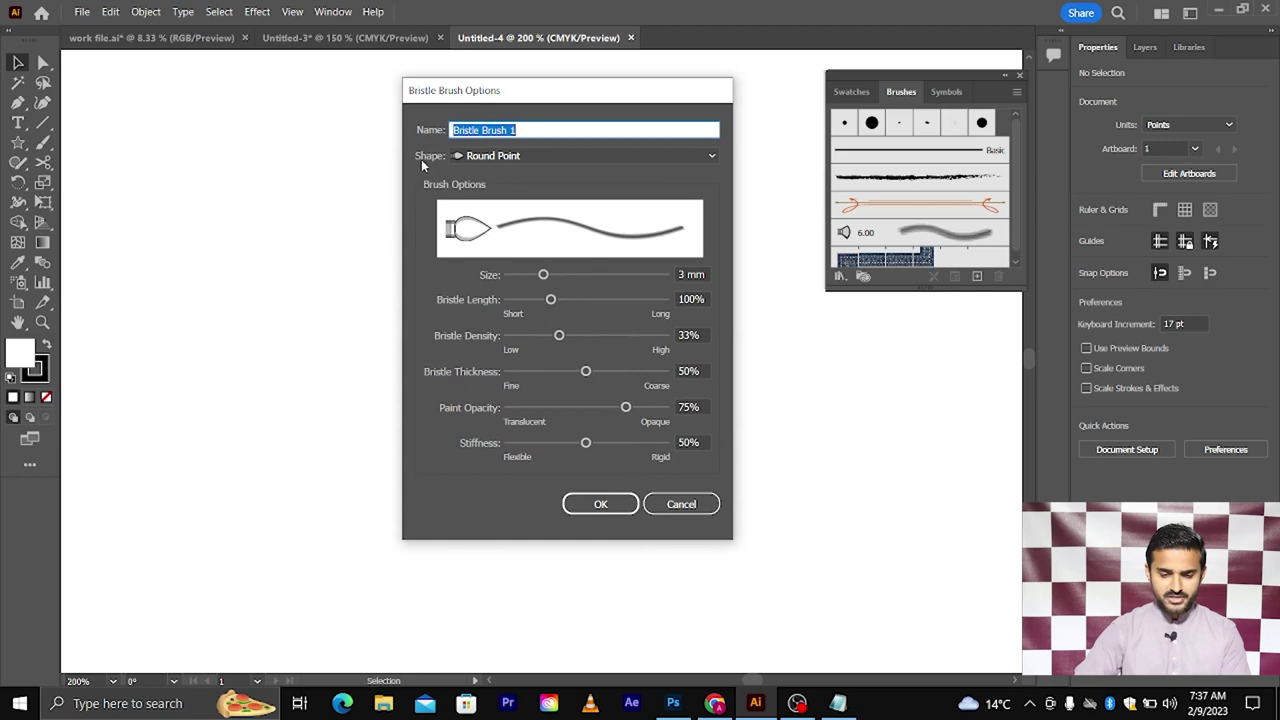
click(528, 157)
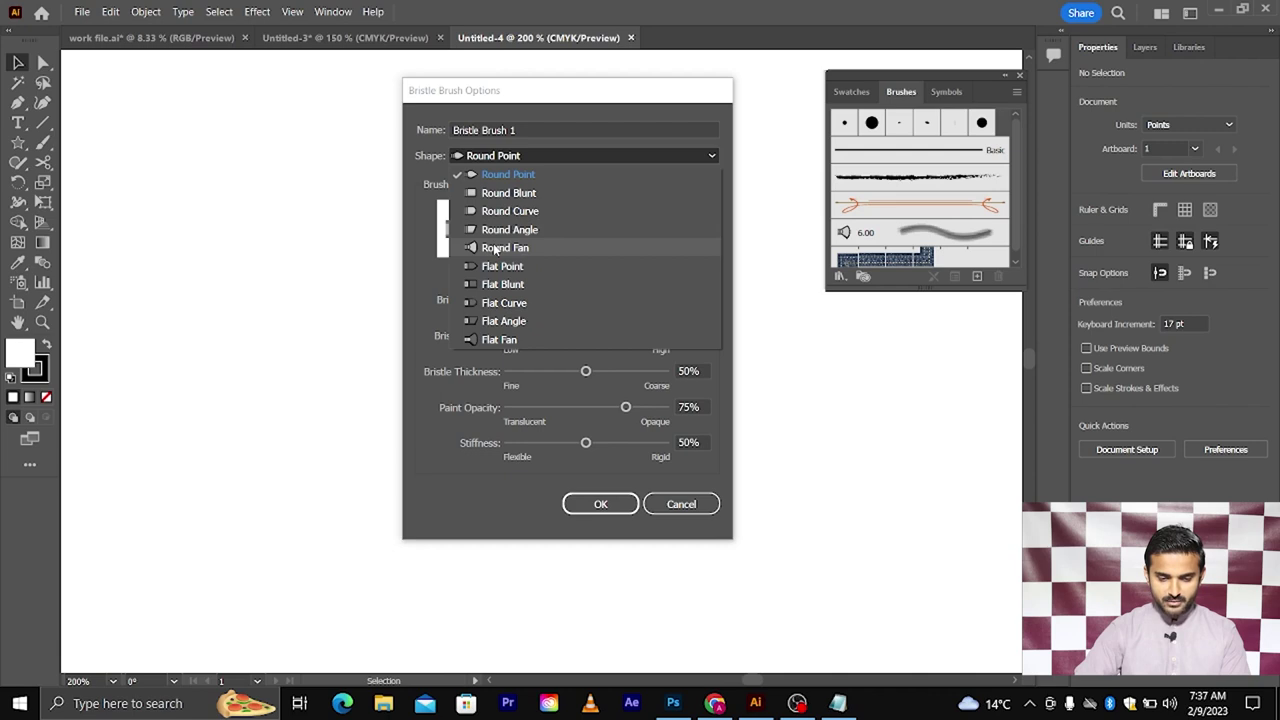
click(498, 249)
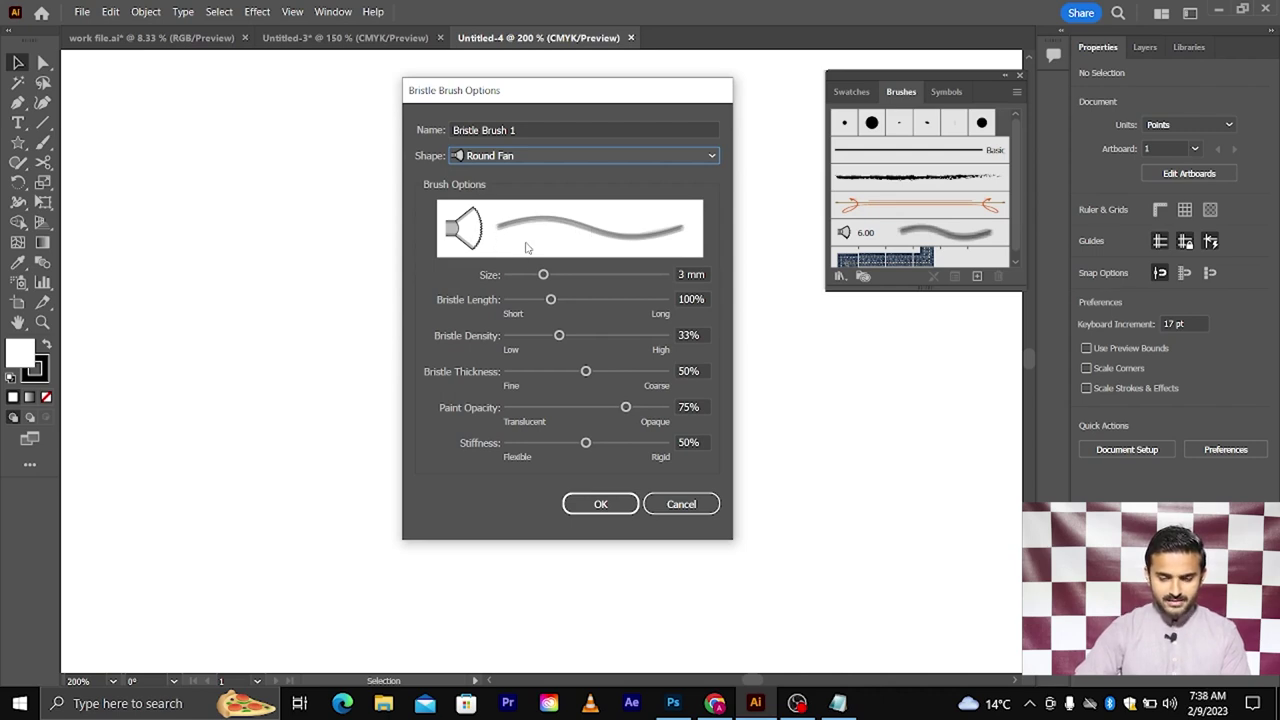
mouse_move(542, 274)
mouse_down()
mouse_move(621, 275)
mouse_move(608, 274)
mouse_up()
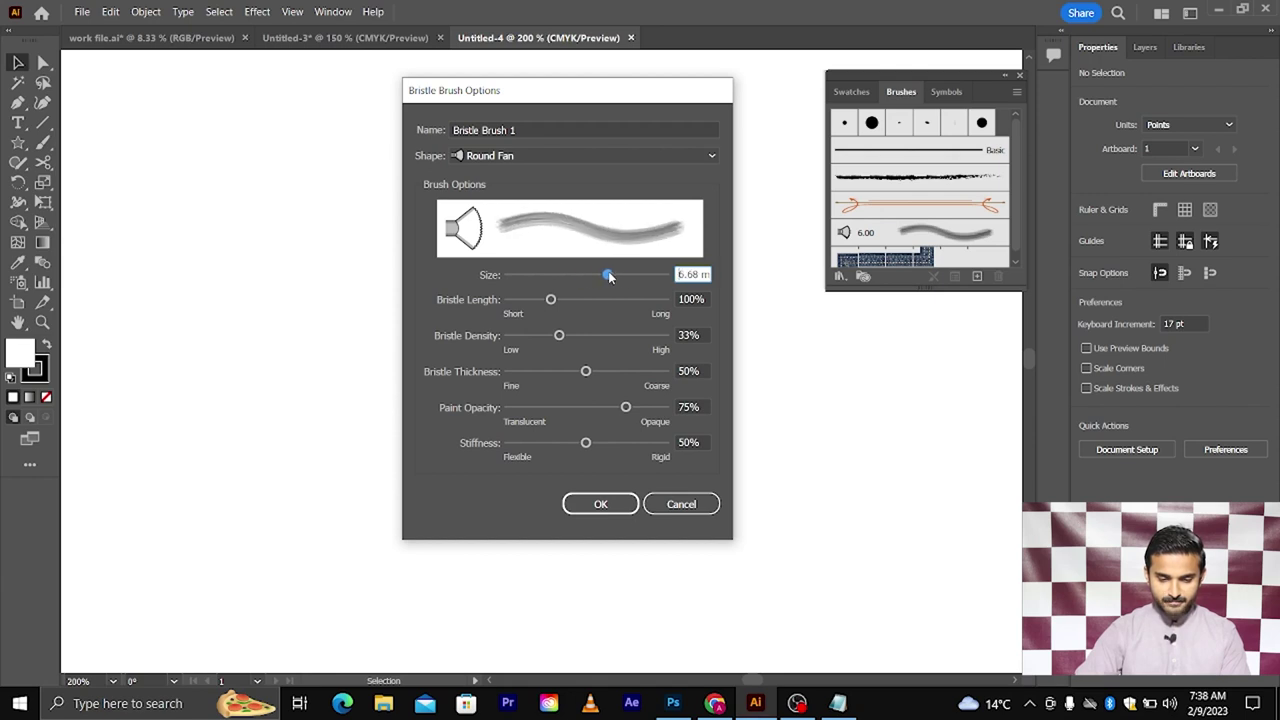
mouse_move(548, 303)
mouse_down()
mouse_move(632, 300)
mouse_move(566, 301)
mouse_move(597, 334)
mouse_move(633, 330)
mouse_move(566, 333)
mouse_up()
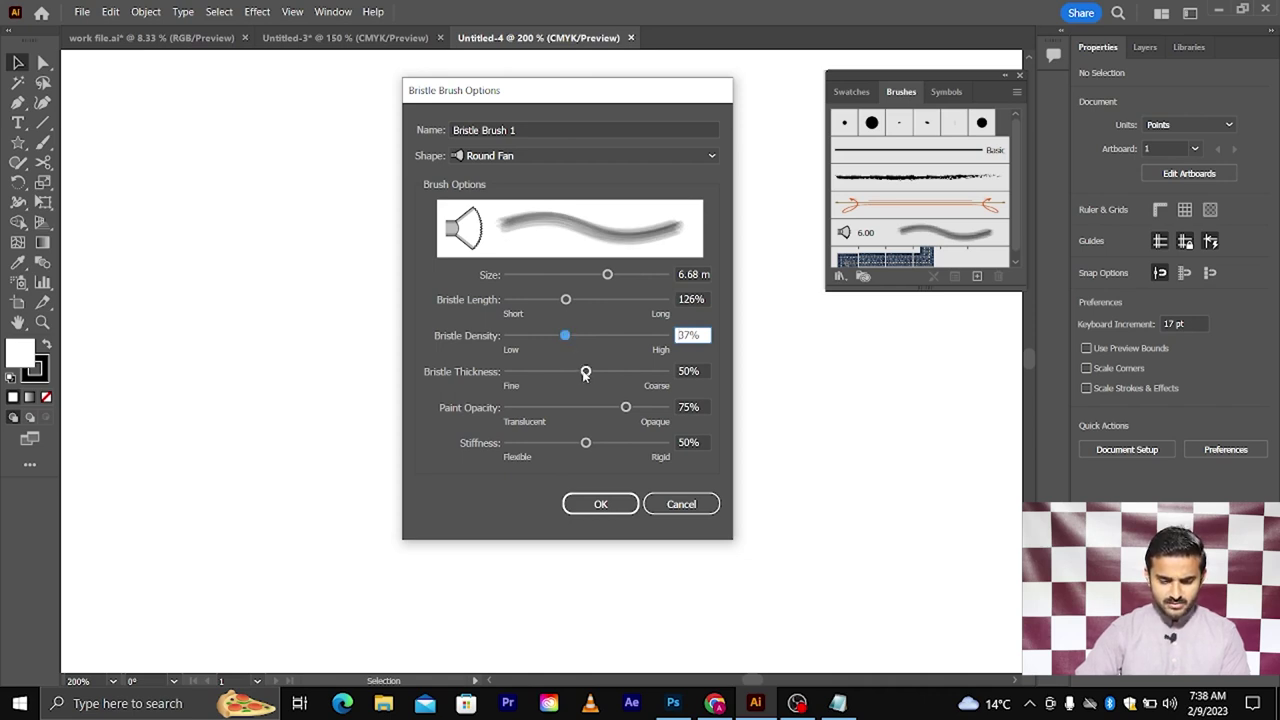
mouse_move(585, 372)
mouse_down()
mouse_move(623, 372)
mouse_move(560, 374)
mouse_up()
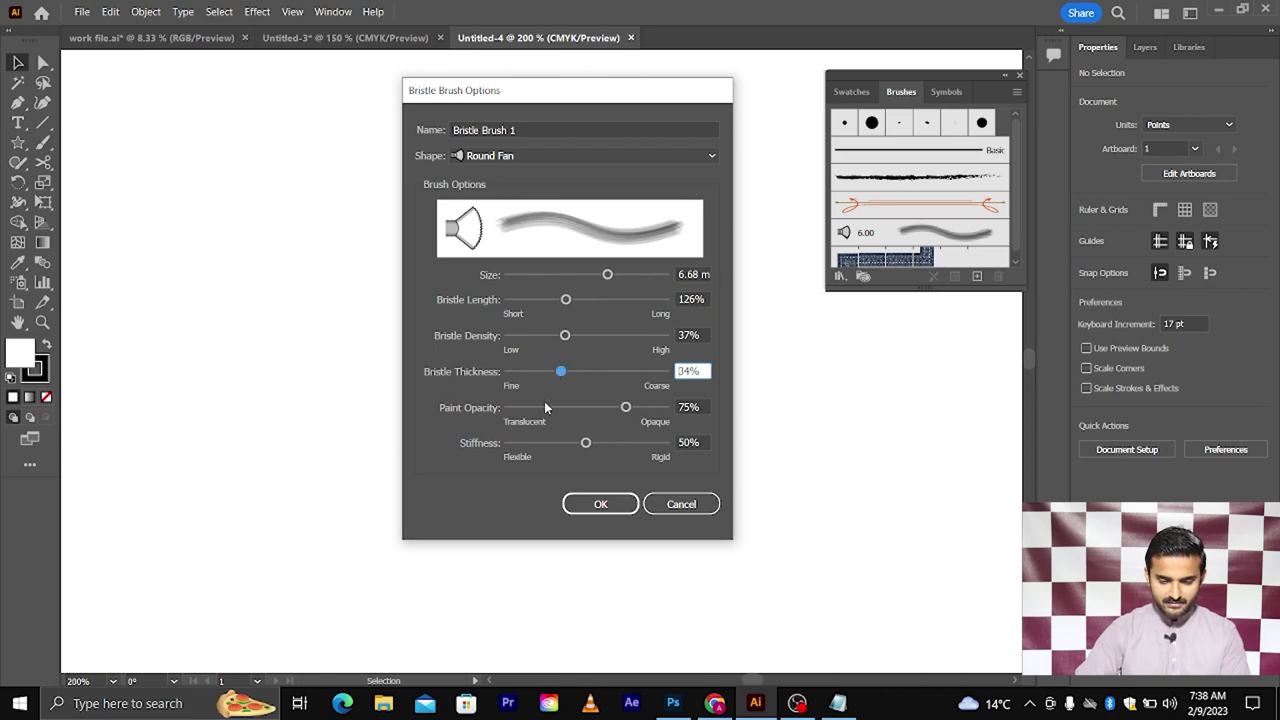
drag(624, 408, 655, 408)
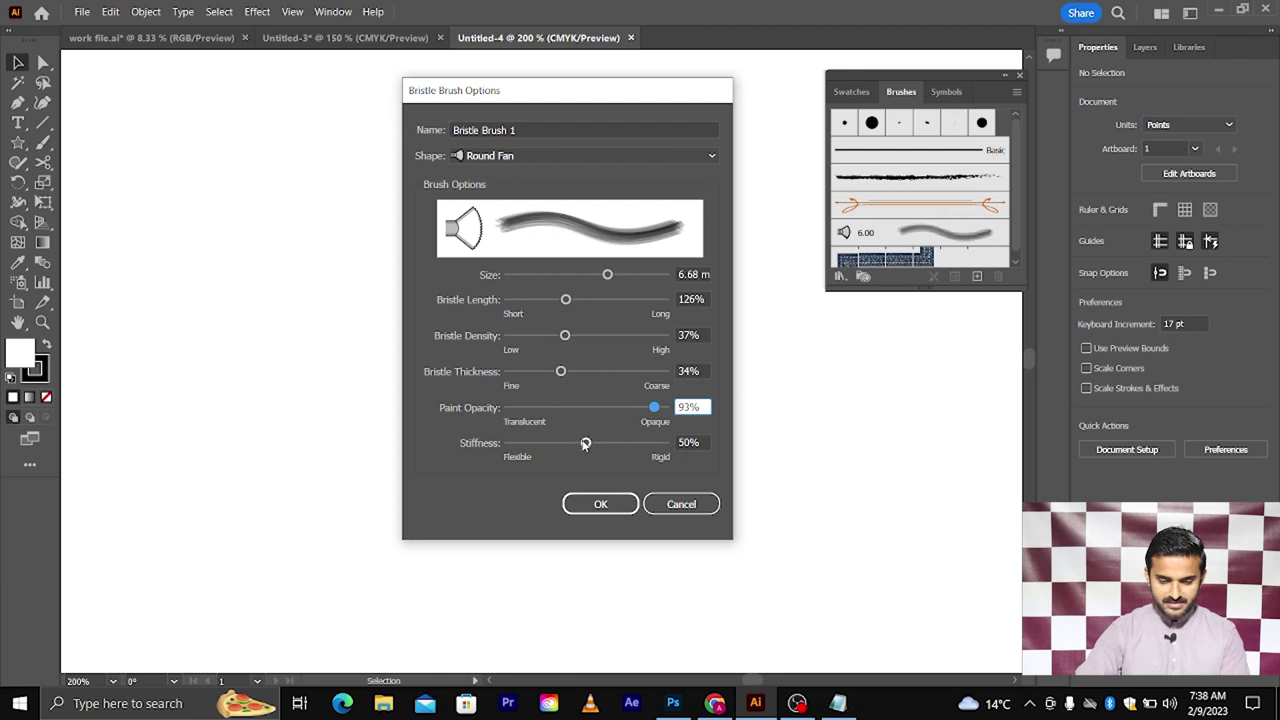
mouse_move(586, 443)
mouse_down()
mouse_move(623, 443)
mouse_move(574, 443)
mouse_up()
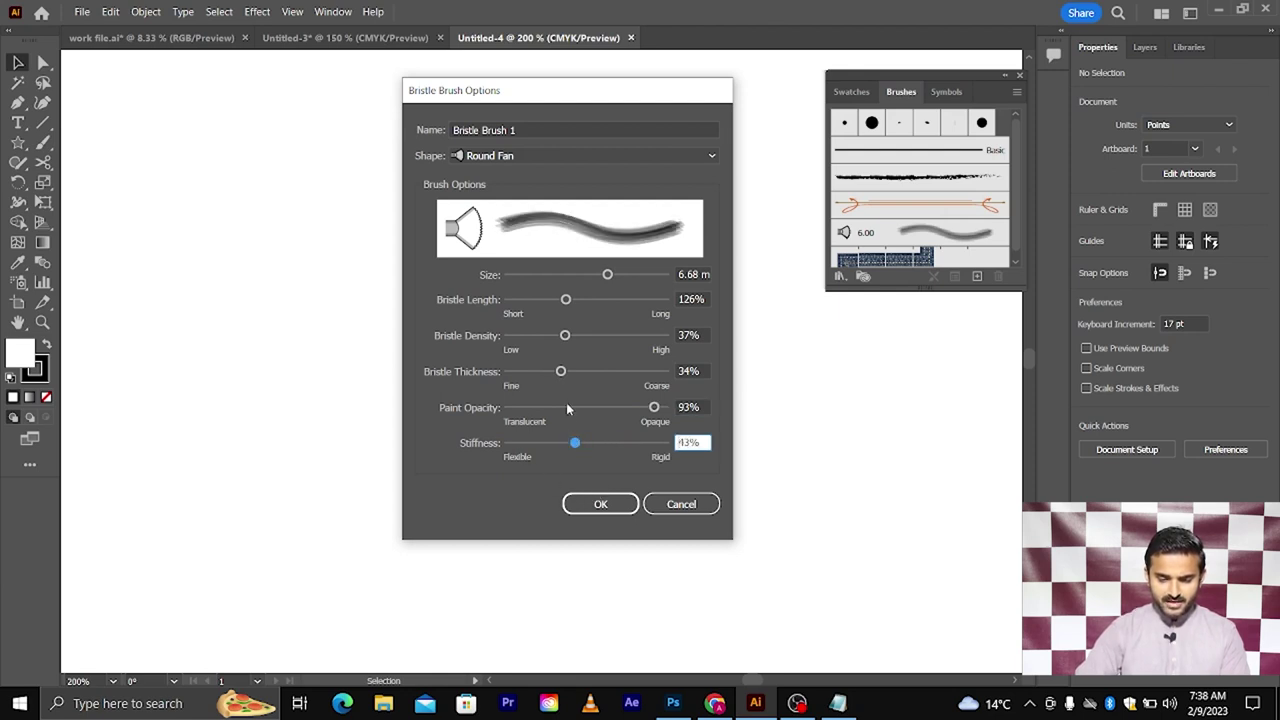
click(591, 503)
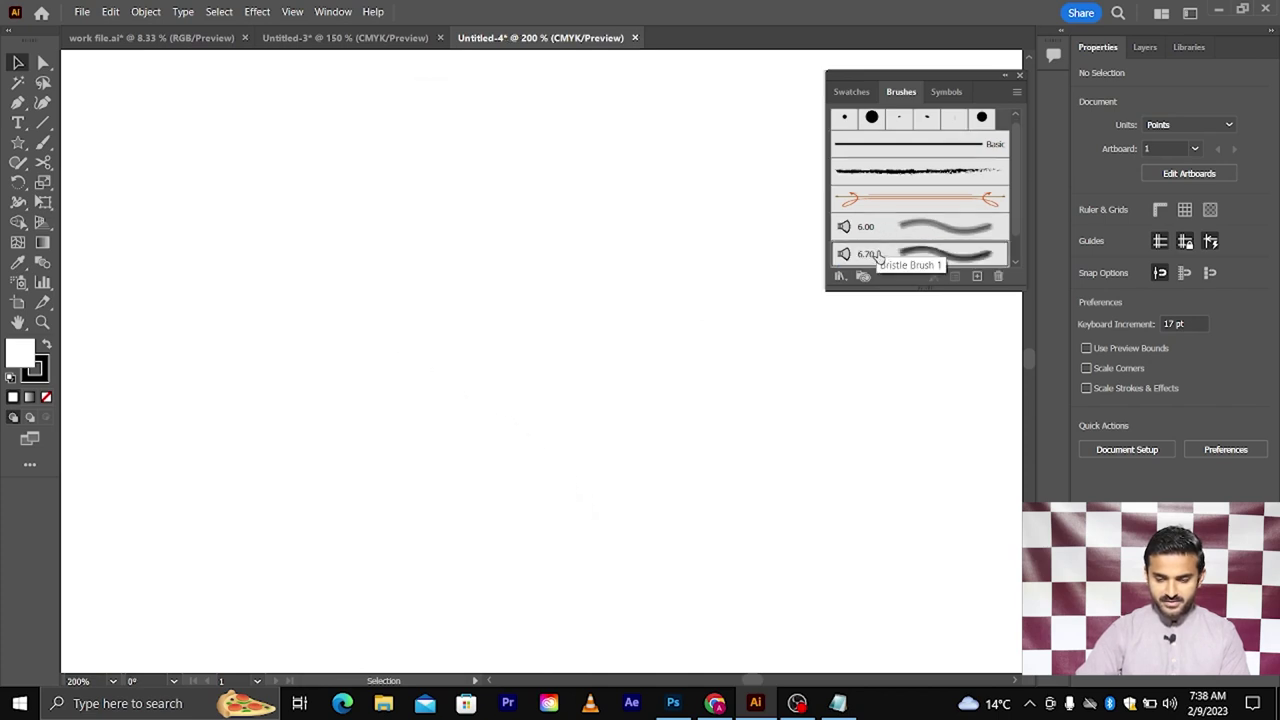
Enlarge the Brushes panel and open the Bristle Brush Library, docked beside it
drag(926, 290, 926, 384)
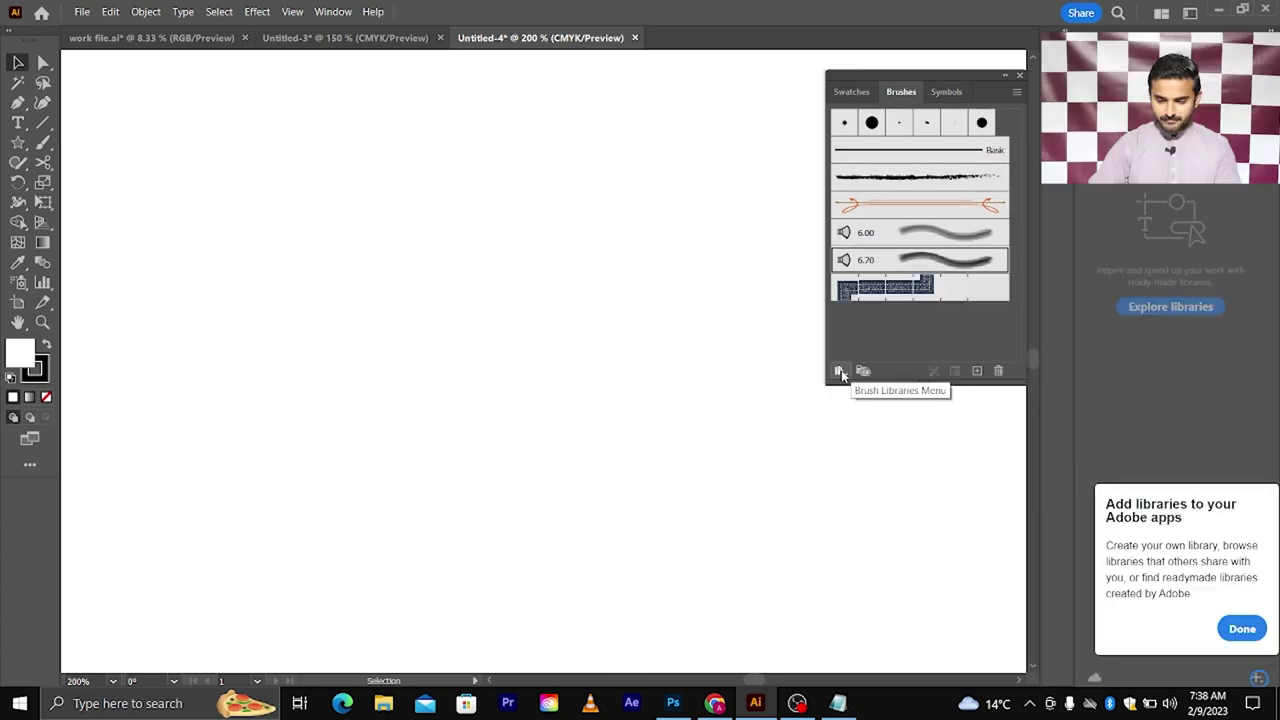
click(841, 370)
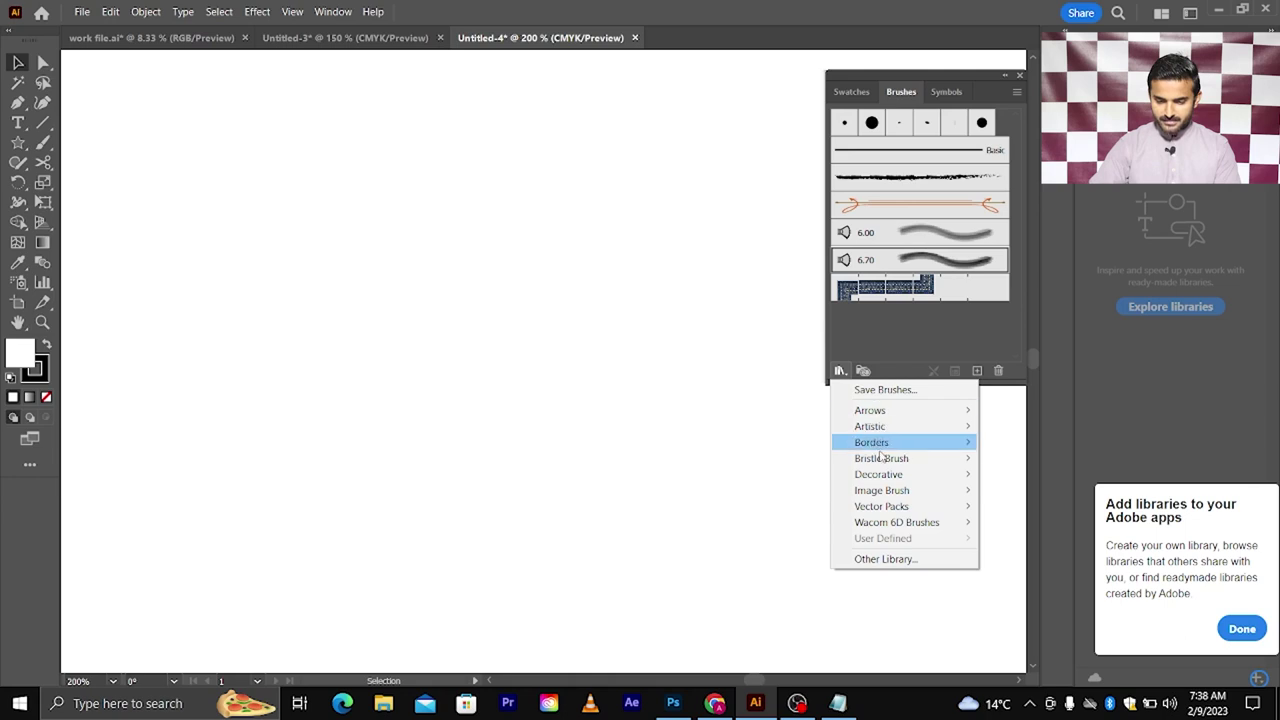
mouse_move(882, 458)
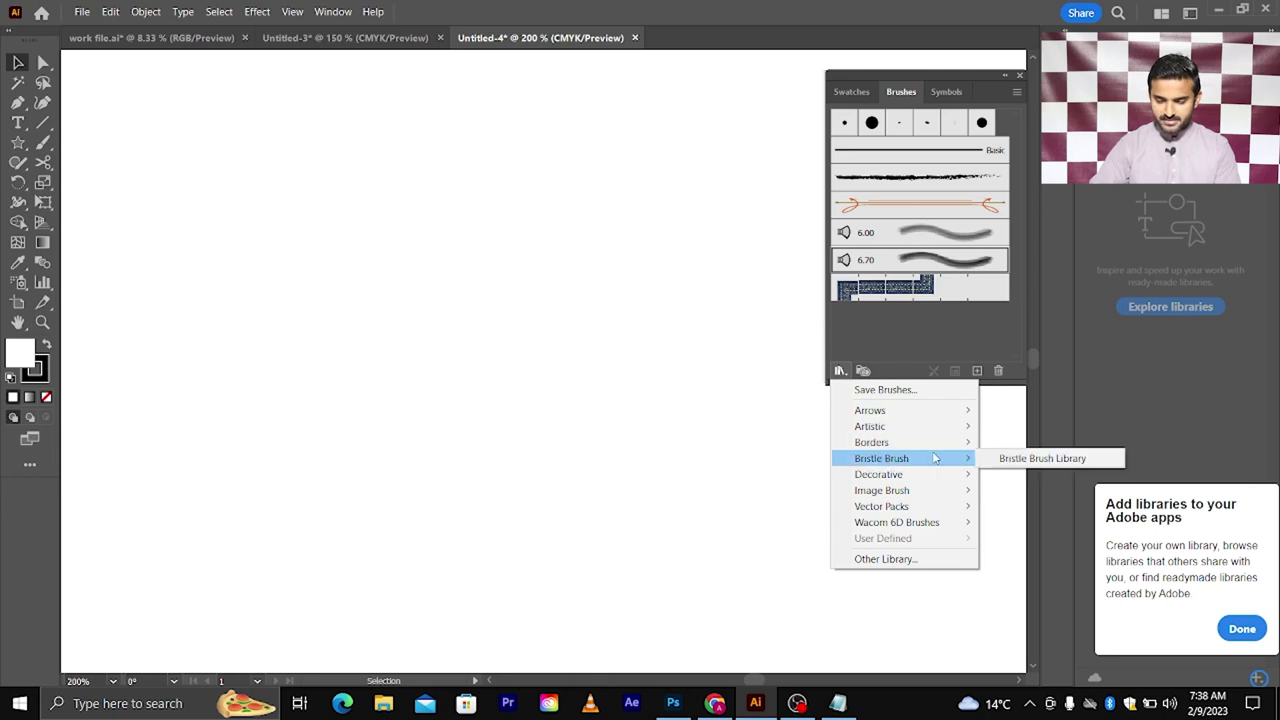
click(1004, 458)
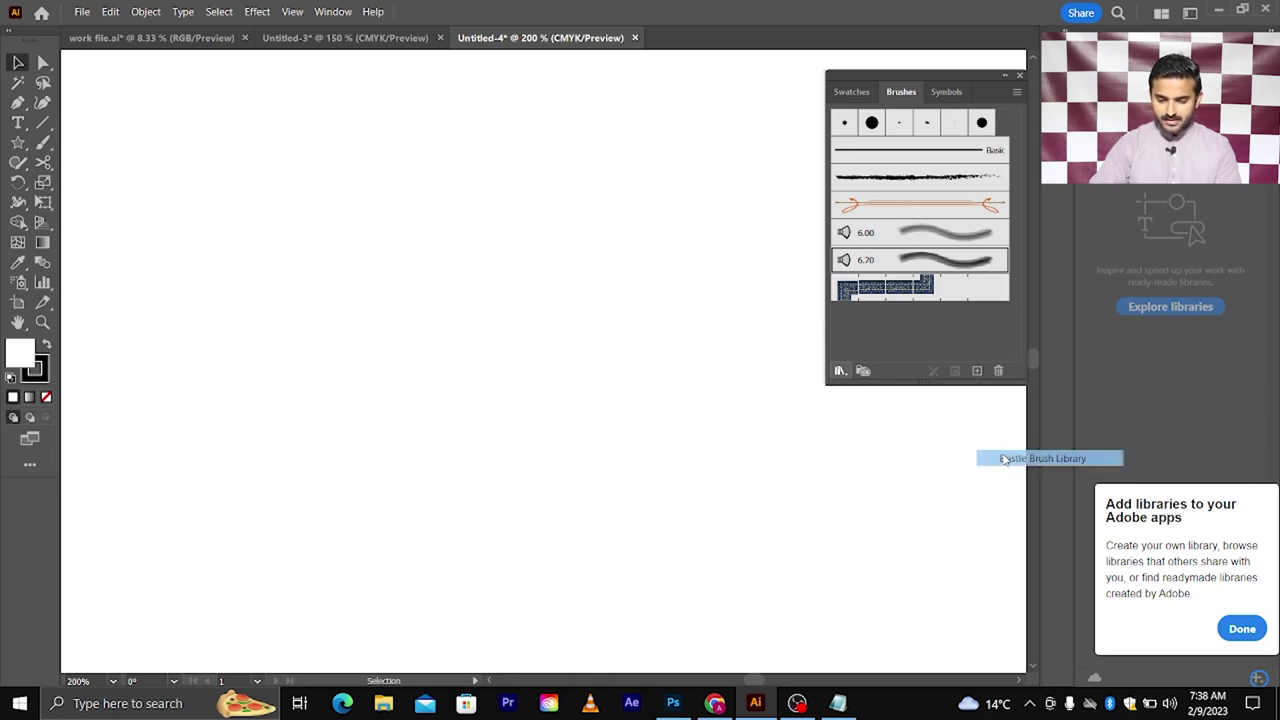
drag(668, 440, 660, 642)
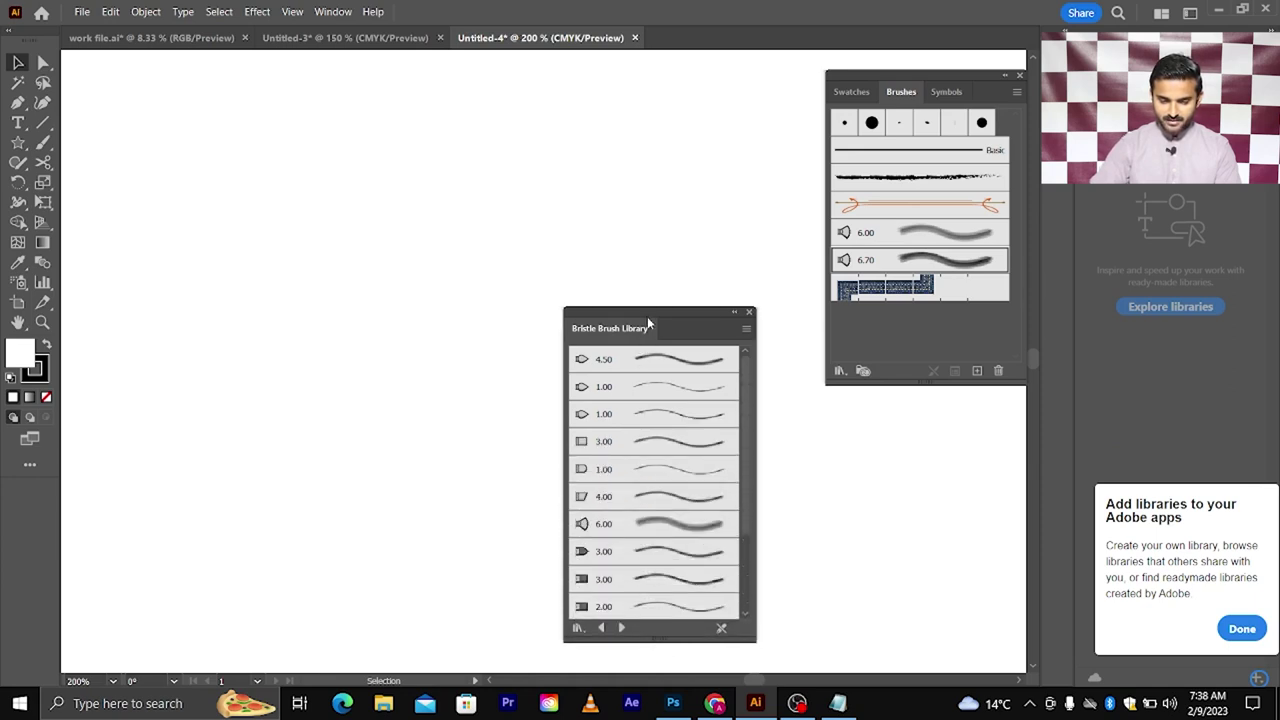
drag(647, 316, 1008, 436)
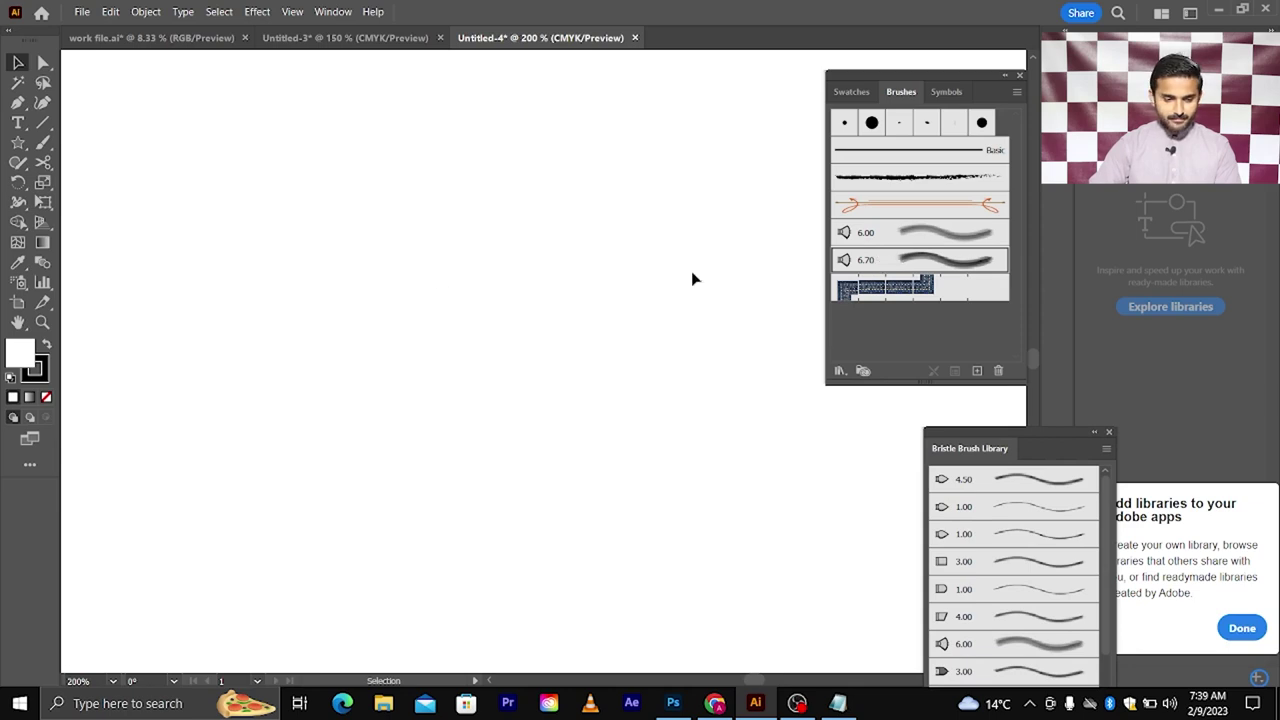
Paint the first crisscrossing grey fan-brush test strokes with the Paintbrush
click(44, 143)
drag(165, 300, 495, 295)
drag(455, 205, 65, 480)
drag(577, 232, 400, 405)
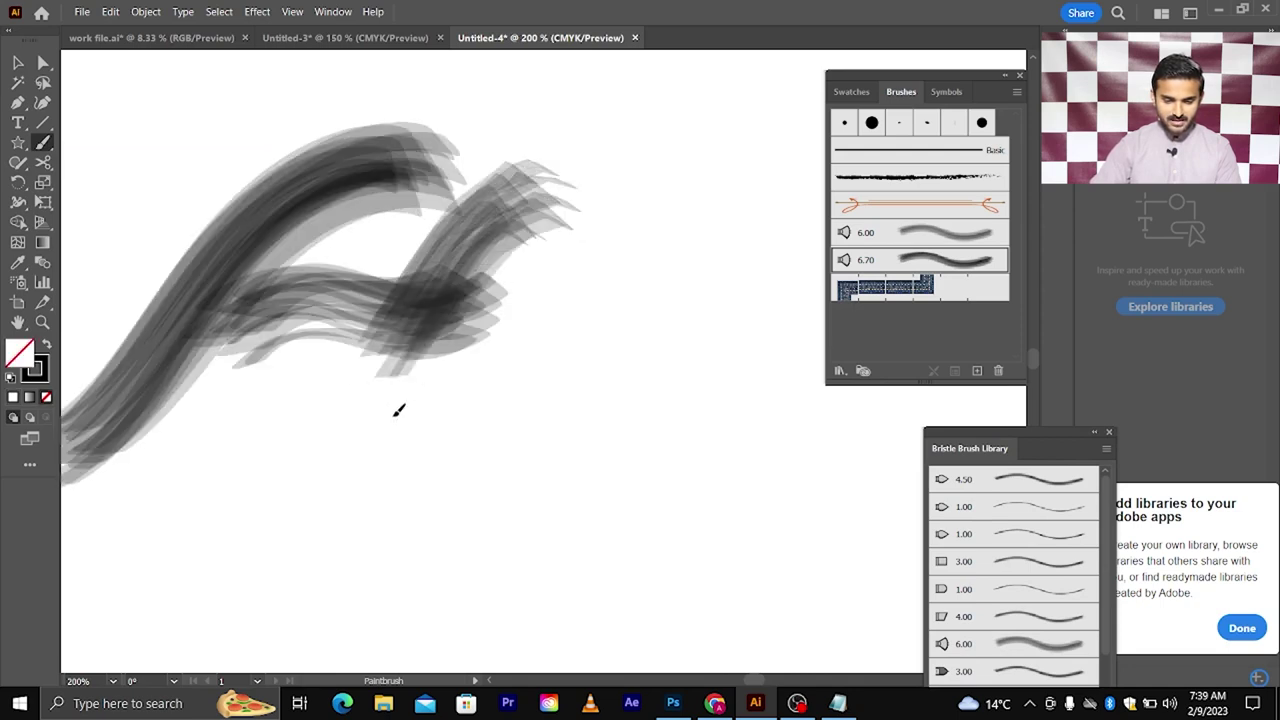
drag(445, 320, 170, 485)
scroll(357, 420, down, 3)
drag(345, 468, 577, 350)
drag(608, 295, 345, 478)
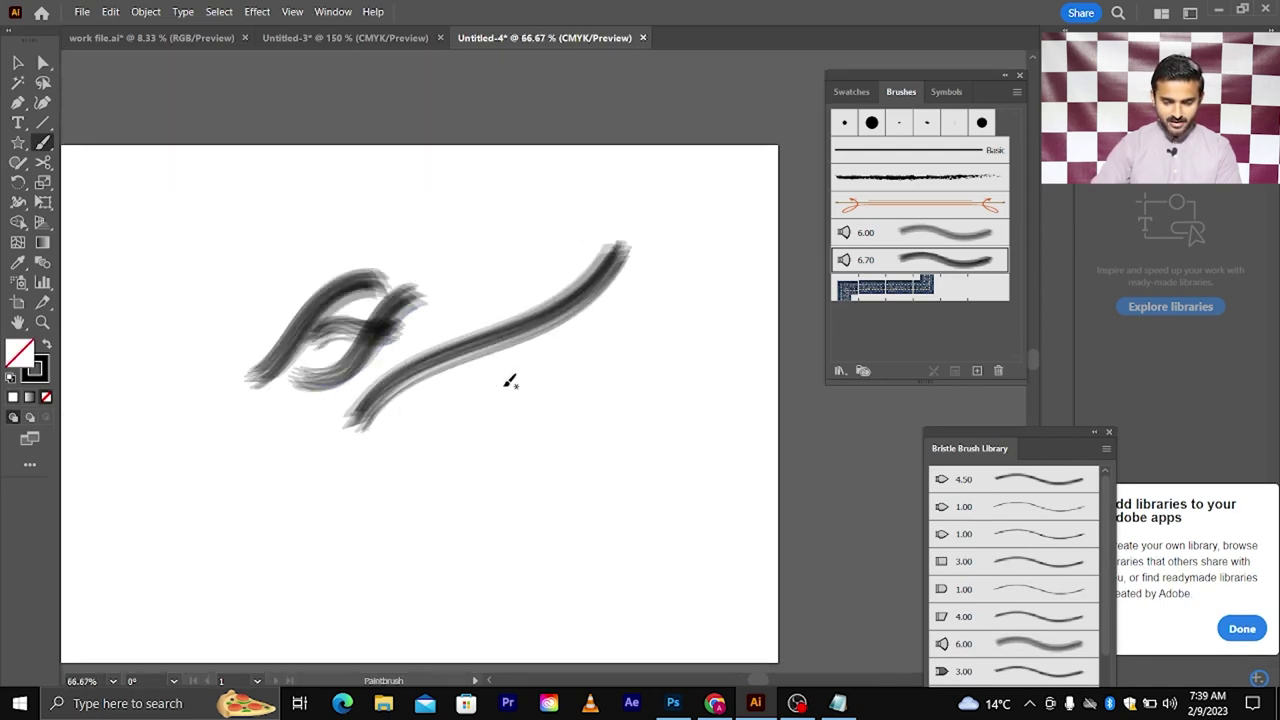
scroll(526, 394, up, 3)
mouse_move(615, 255)
mouse_down()
mouse_move(423, 366)
mouse_move(140, 440)
mouse_up()
Add more long curved bristle strokes across the lower canvas while zooming out
scroll(471, 409, down, 1)
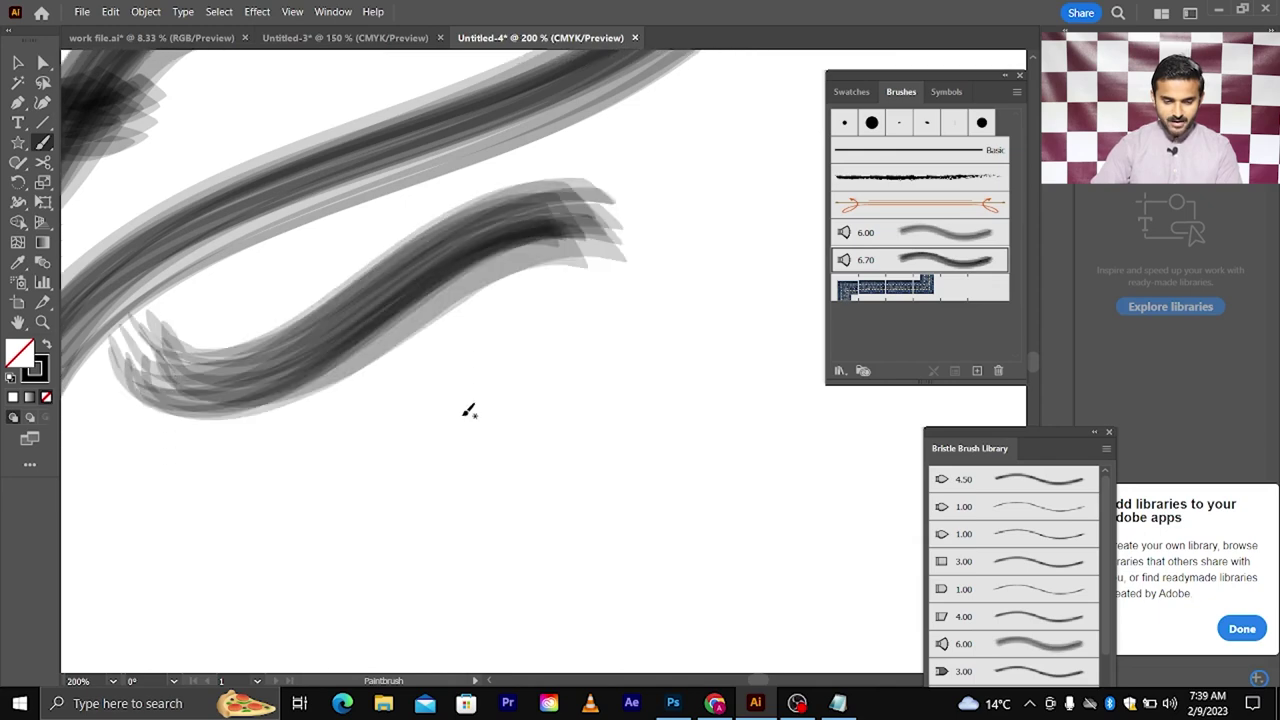
scroll(523, 409, down, 1)
mouse_move(598, 362)
mouse_down()
mouse_move(423, 466)
mouse_move(145, 350)
mouse_move(250, 404)
mouse_move(410, 283)
mouse_move(549, 143)
mouse_up()
mouse_move(692, 408)
mouse_down()
mouse_move(634, 560)
mouse_move(339, 450)
mouse_up()
drag(596, 393, 345, 465)
scroll(471, 352, down, 2)
scroll(479, 343, down, 2)
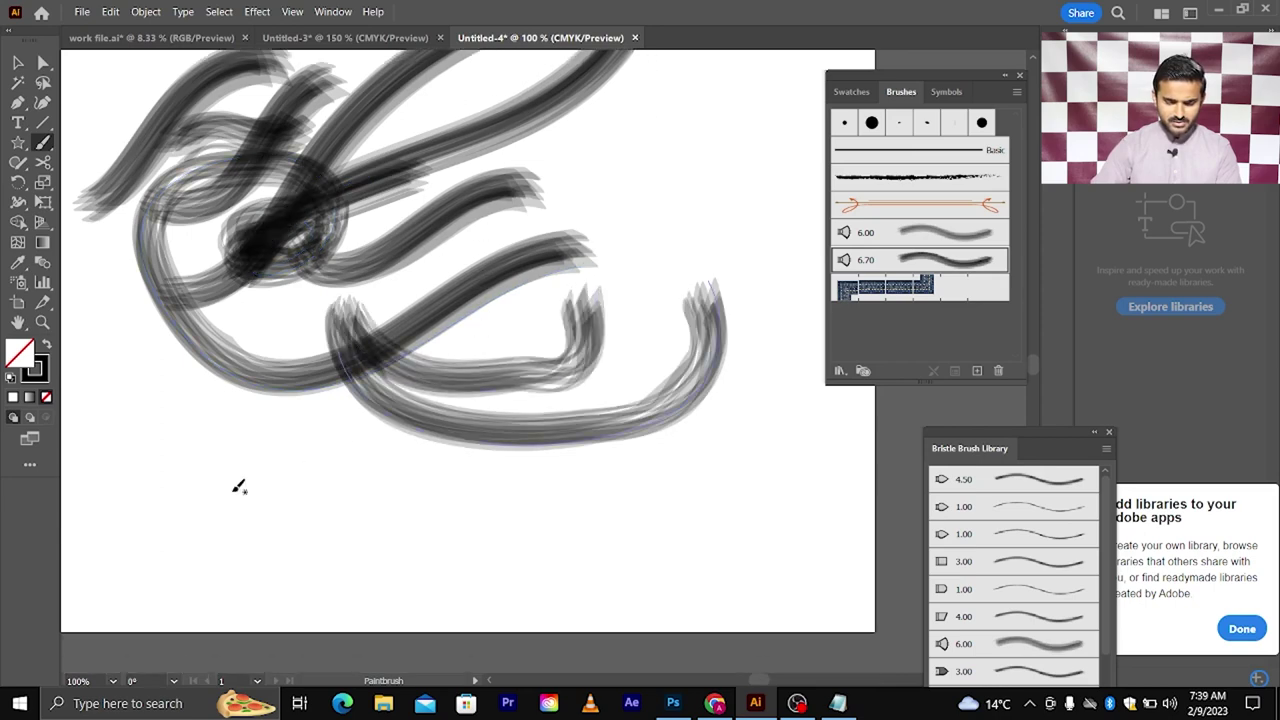
drag(237, 486, 713, 223)
mouse_move(698, 452)
mouse_down()
mouse_move(300, 443)
mouse_move(275, 325)
mouse_move(436, 532)
mouse_up()
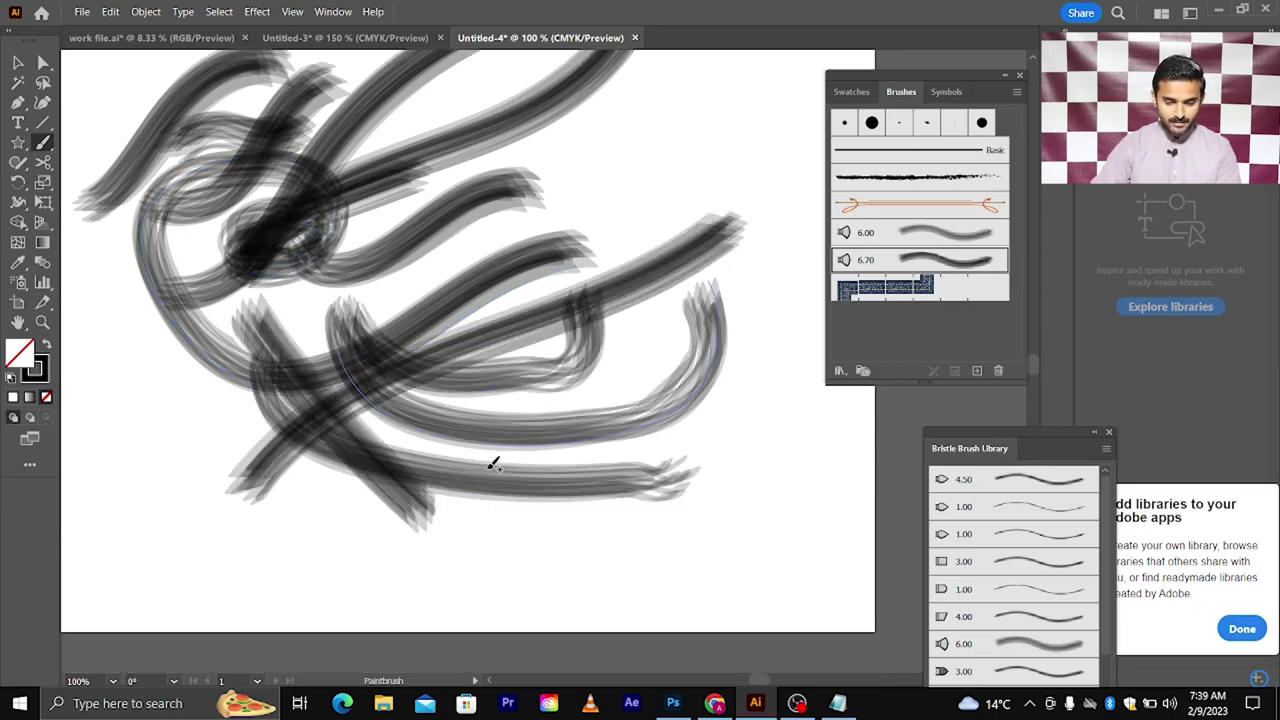
key(ctrl+minus)
key(ctrl+minus)
key(ctrl+minus)
drag(328, 276, 300, 466)
Paint further diagonal strokes at 66.67% zoom, then zoom into the canvas
key(ctrl+plus)
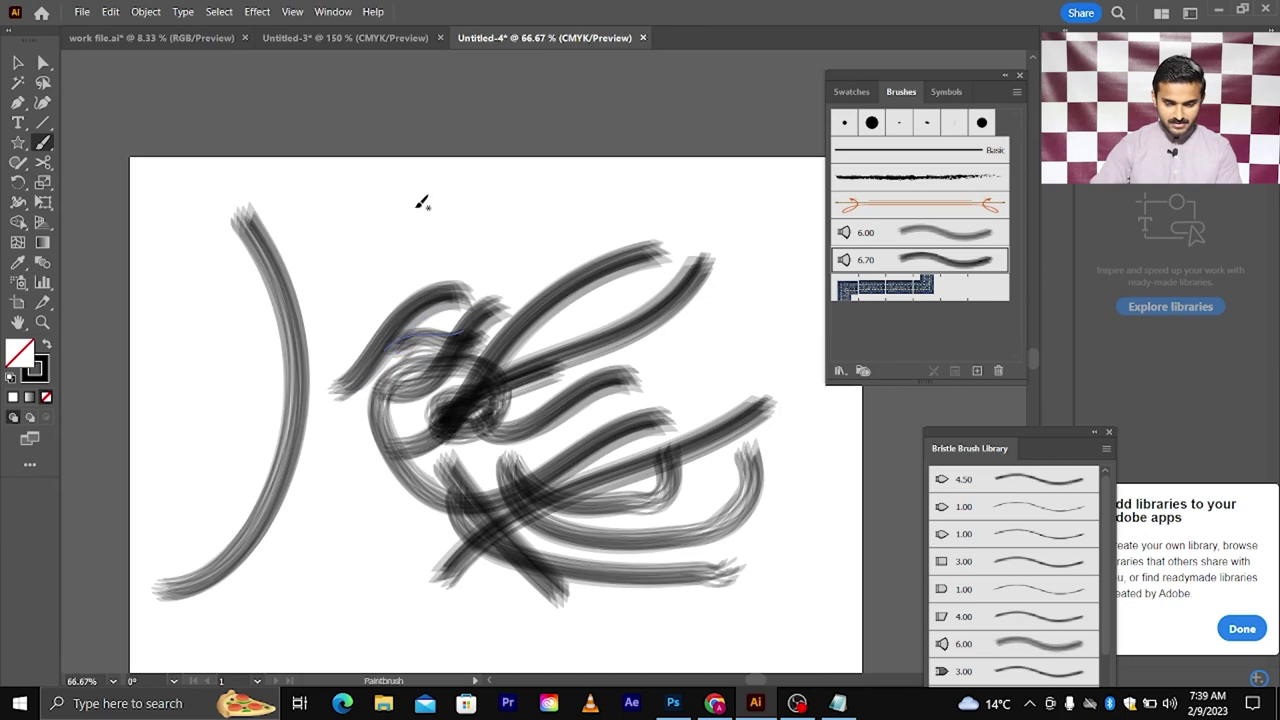
drag(415, 200, 185, 352)
drag(330, 262, 612, 486)
drag(610, 232, 165, 488)
scroll(264, 386, up, 1)
key(z)
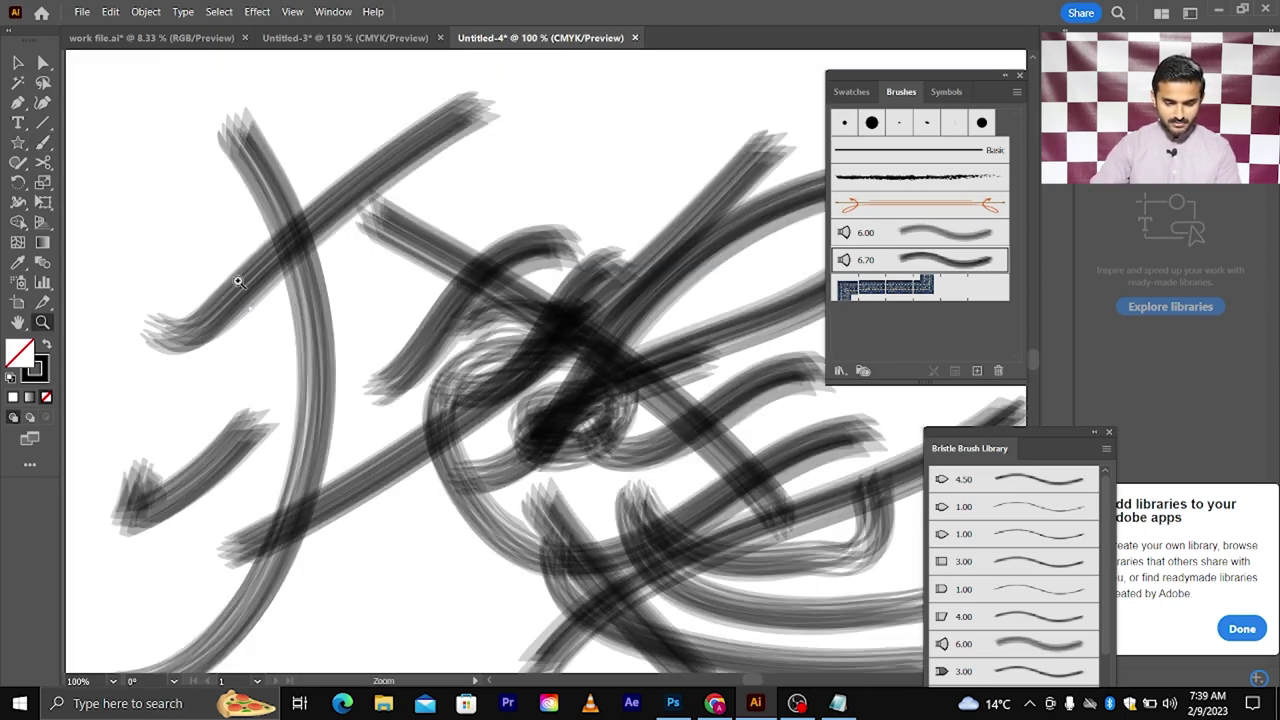
mouse_move(234, 277)
mouse_down()
mouse_move(380, 357)
mouse_move(661, 558)
mouse_move(371, 371)
mouse_up()
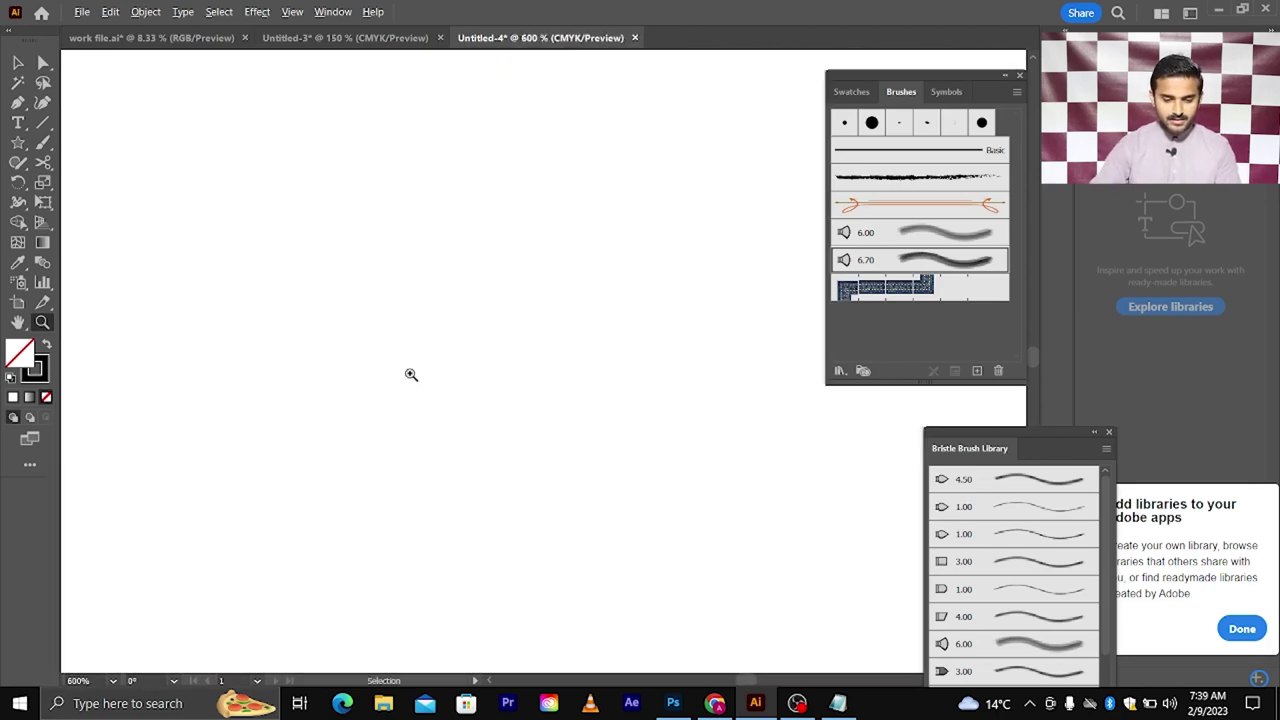
click(18, 66)
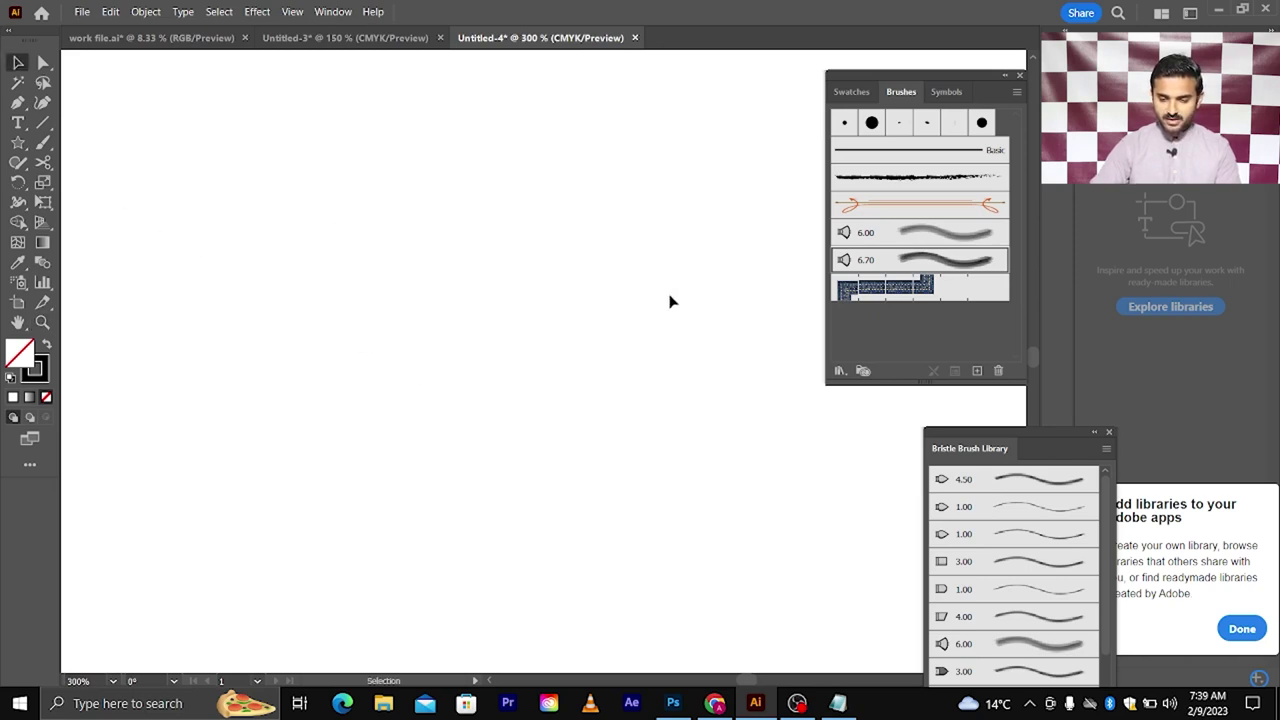
double_click(902, 260)
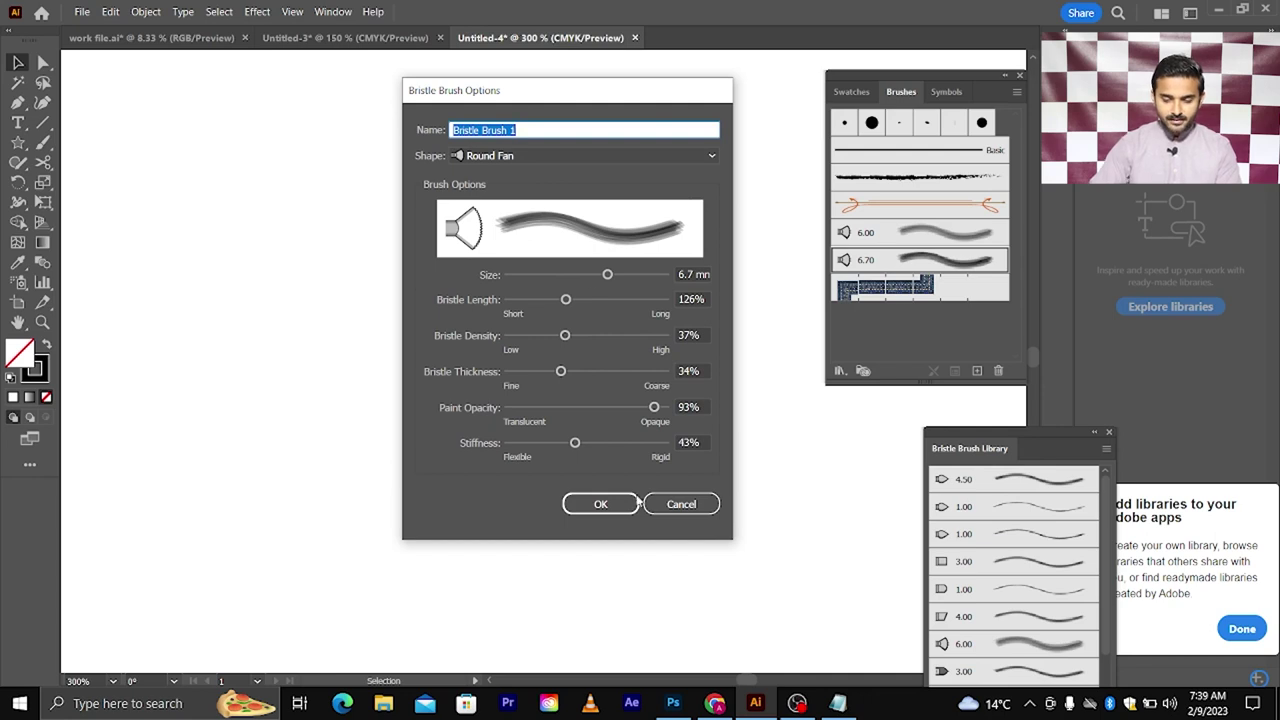
click(681, 506)
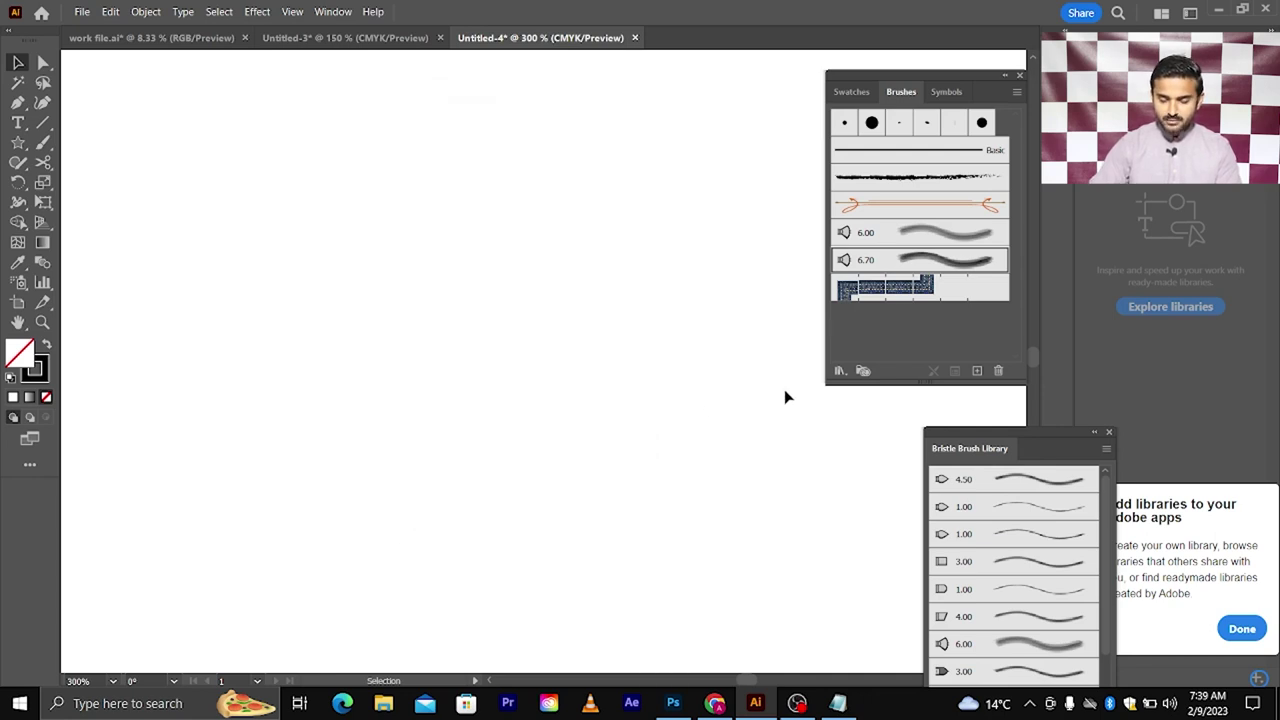
Start a new Pattern Brush, bringing up Pattern Brush Options
click(977, 372)
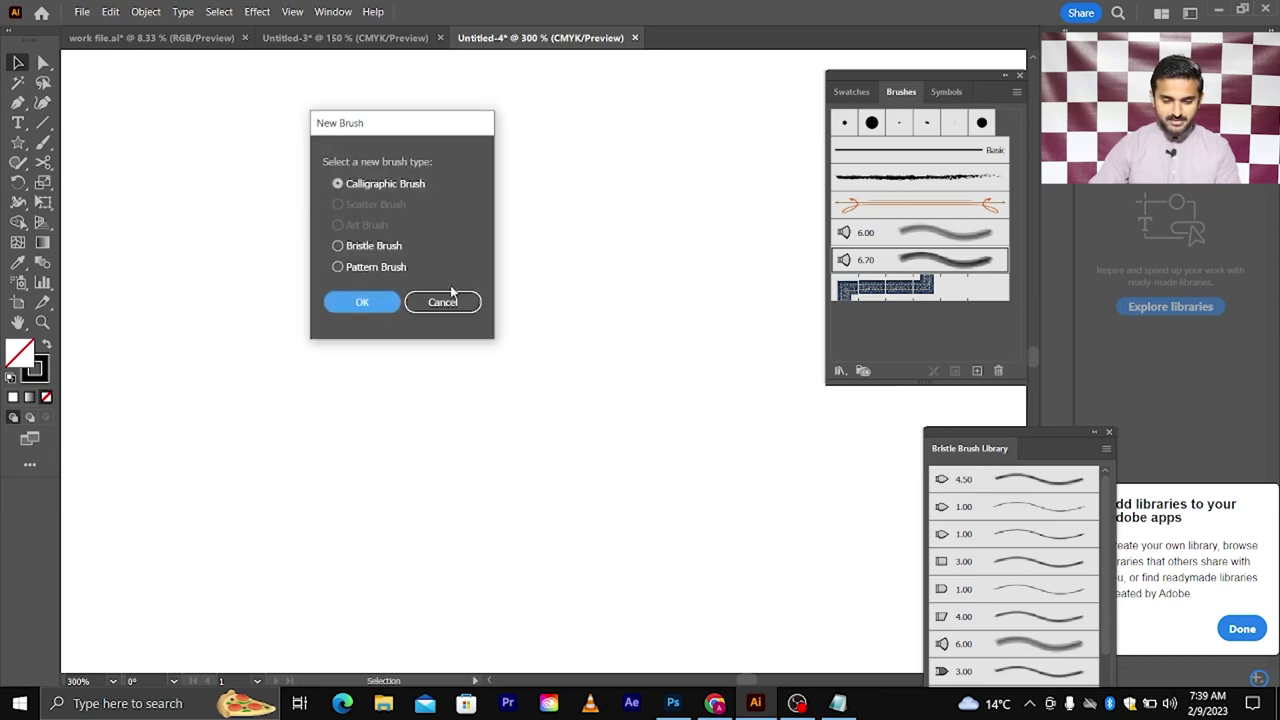
click(338, 267)
click(360, 302)
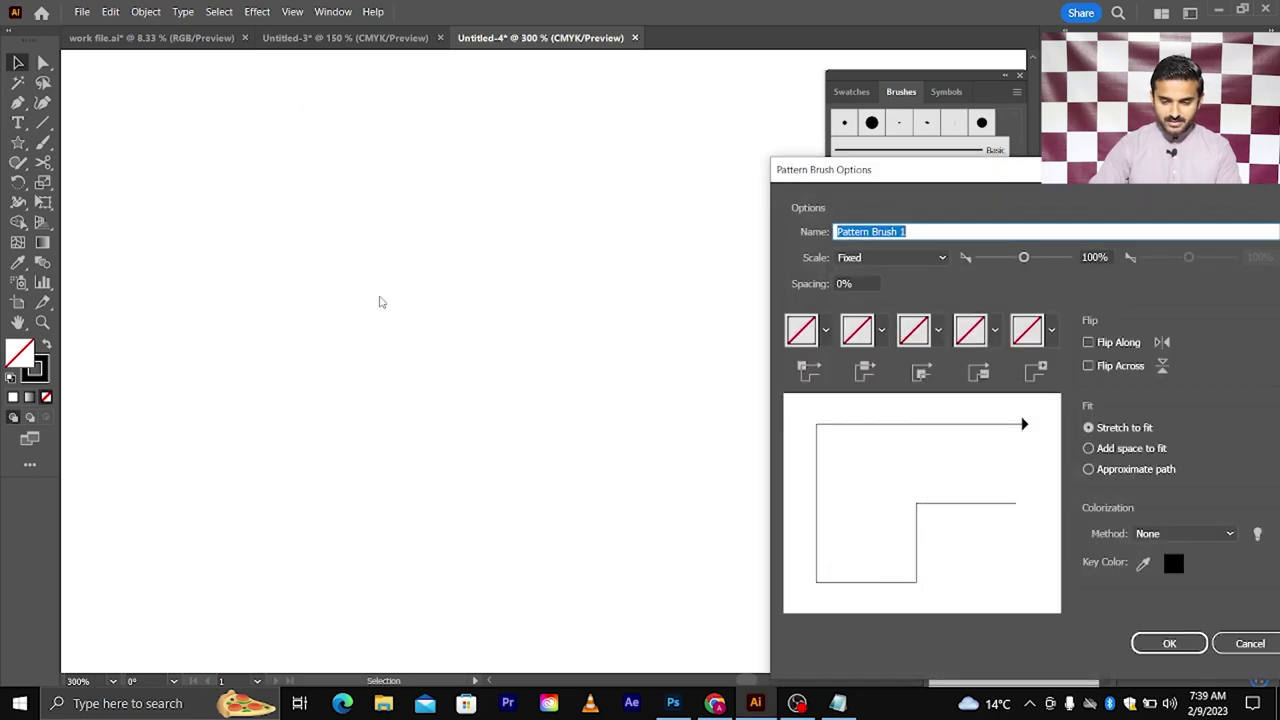
drag(809, 176, 466, 108)
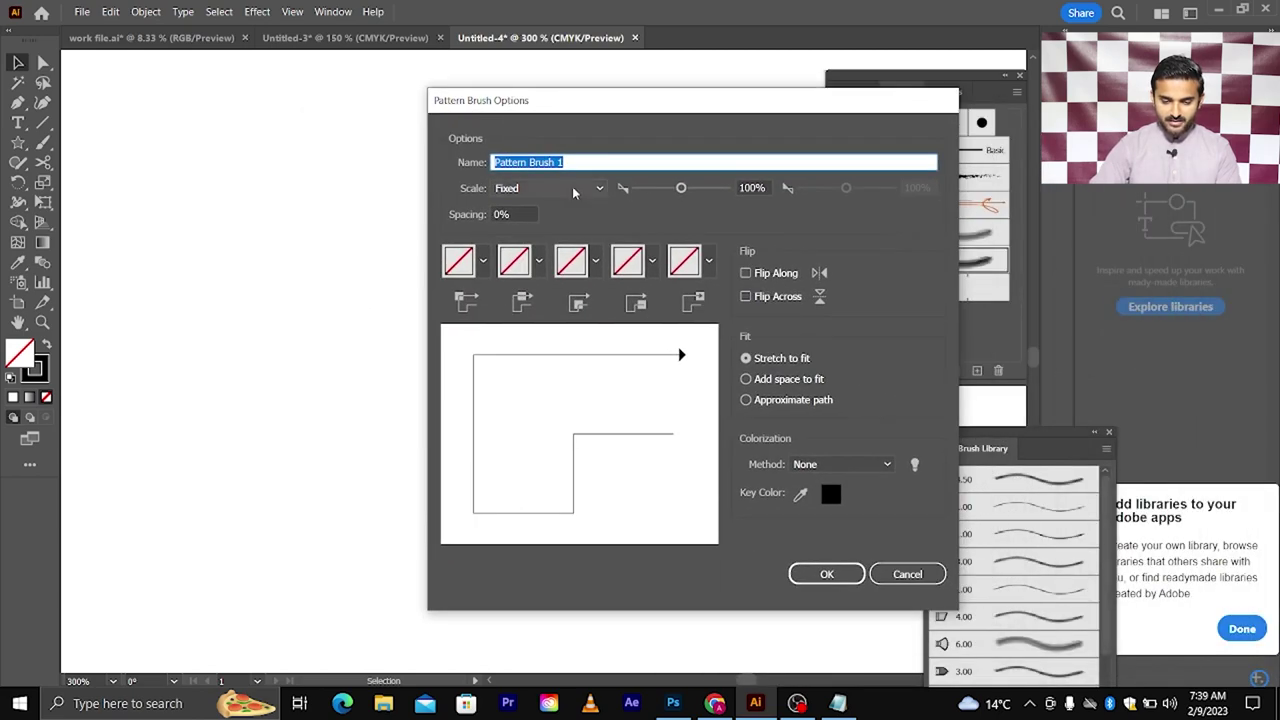
Try saving the empty pattern brush, dismiss the missing side-tile warning, and cancel
click(826, 574)
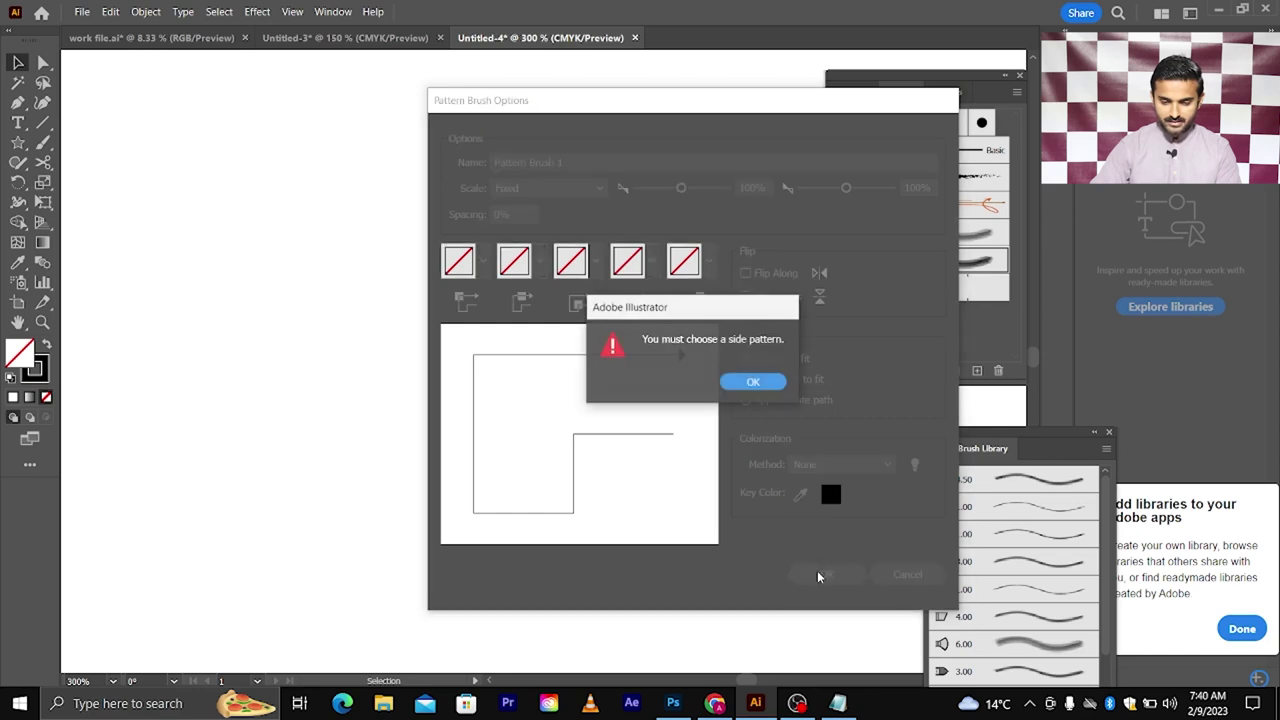
click(754, 384)
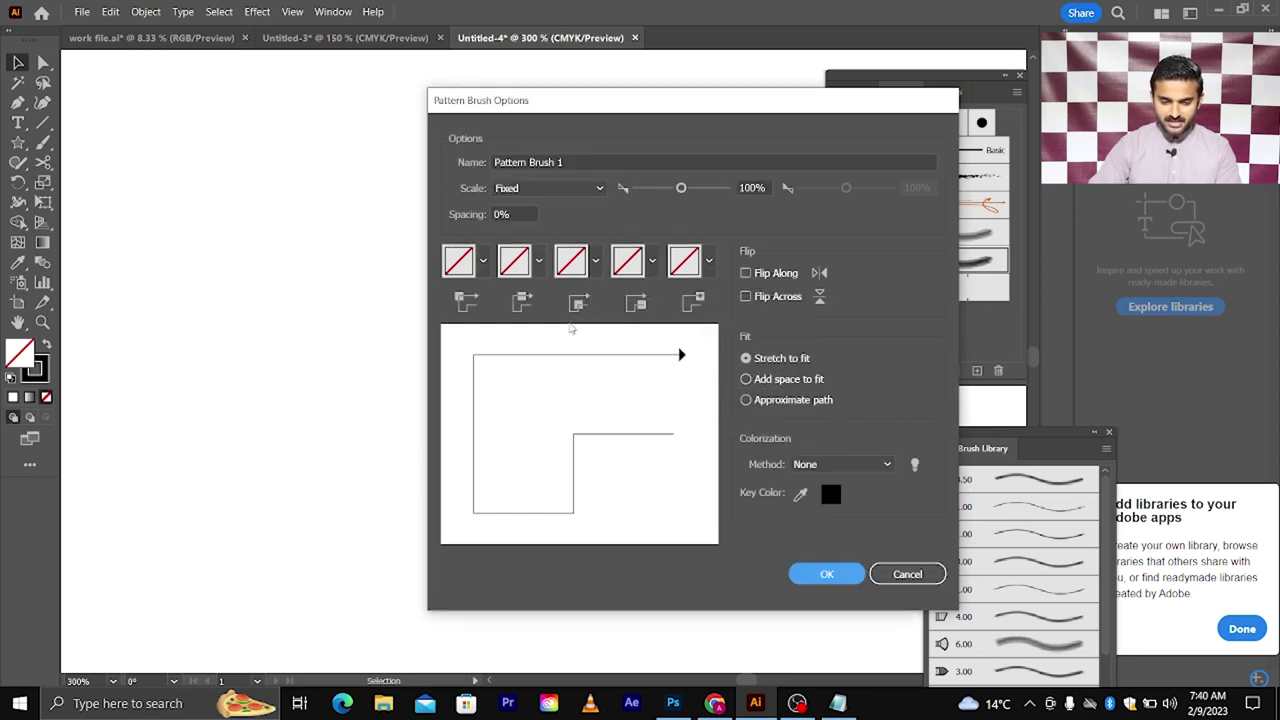
click(482, 262)
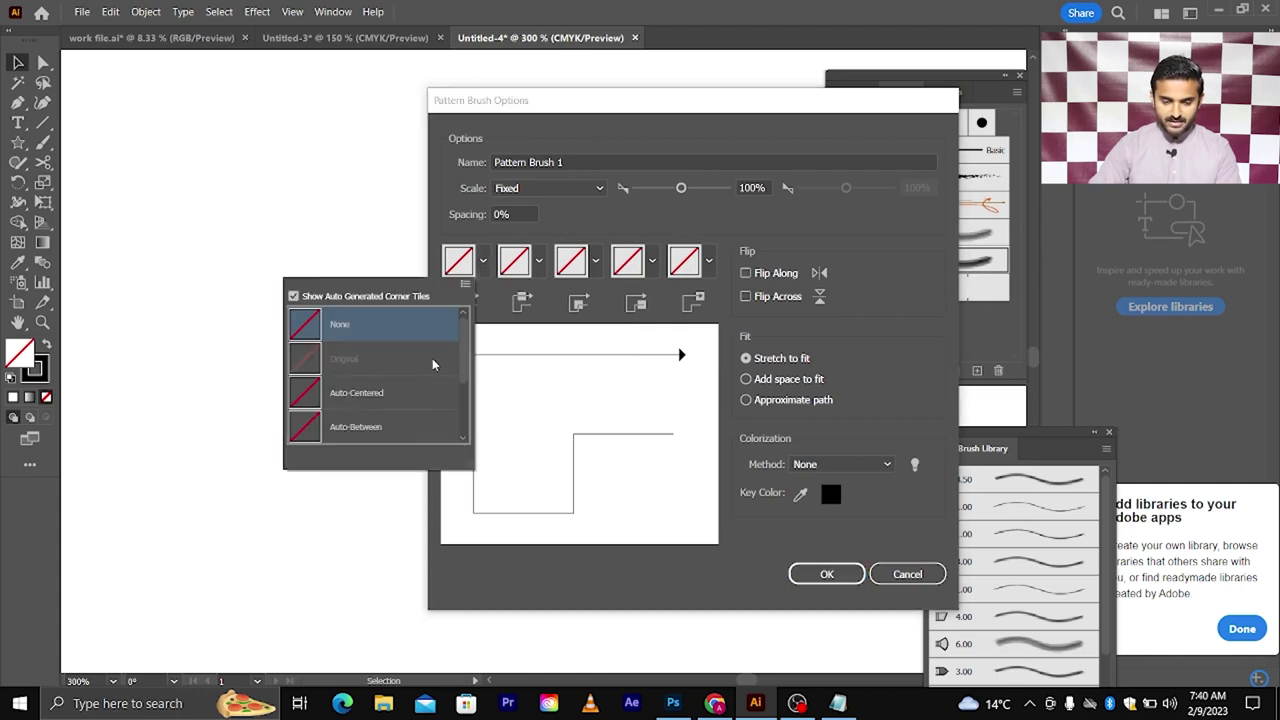
click(540, 262)
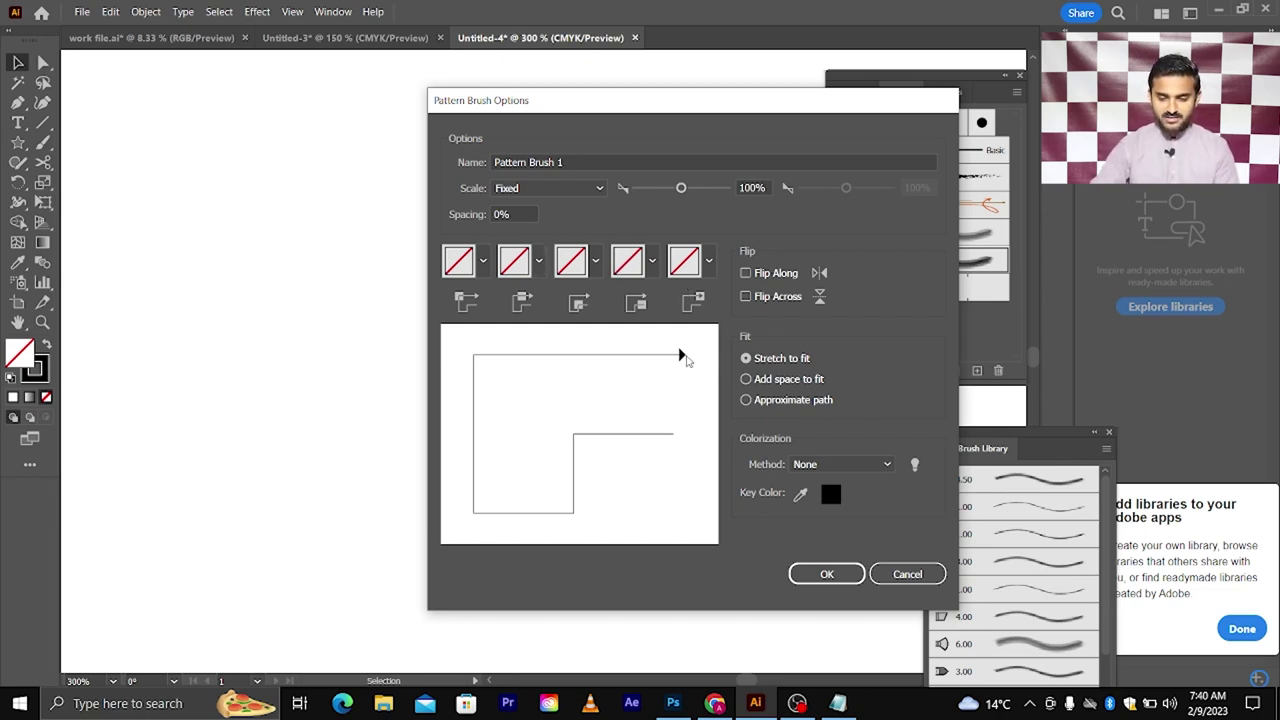
click(907, 574)
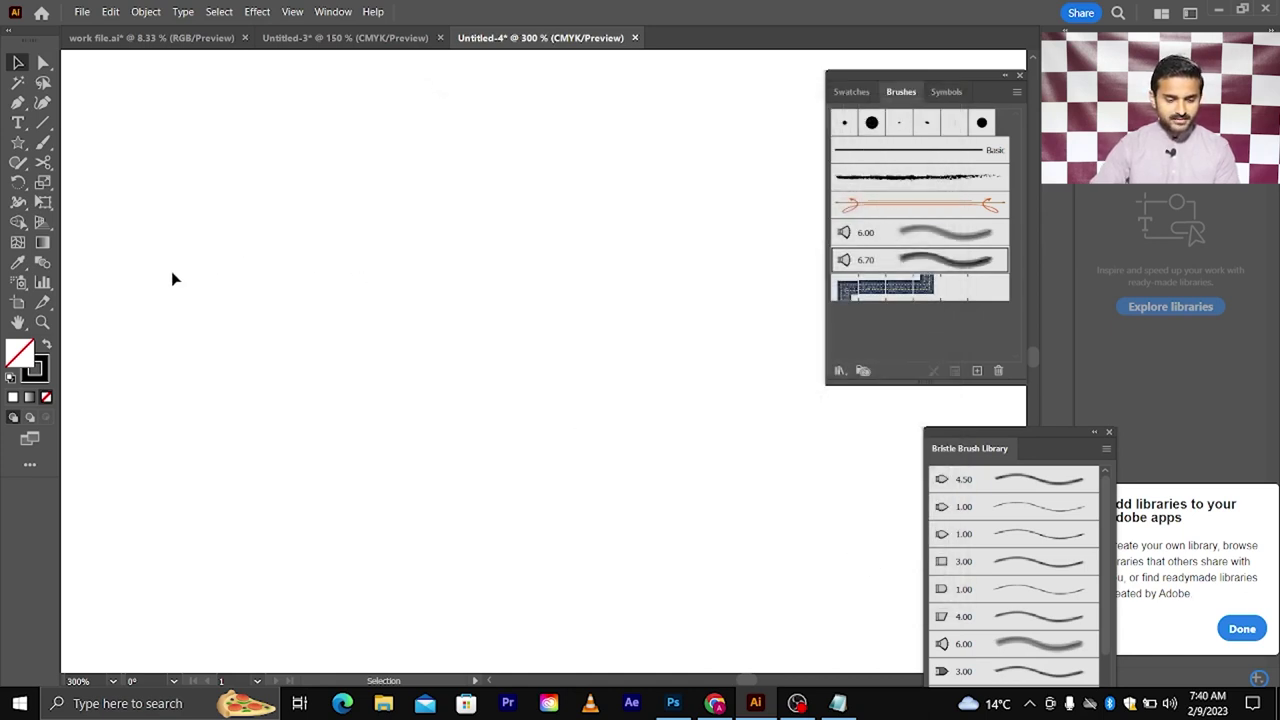
Draw a large black hexagon outline with the Polygon tool
click(18, 143)
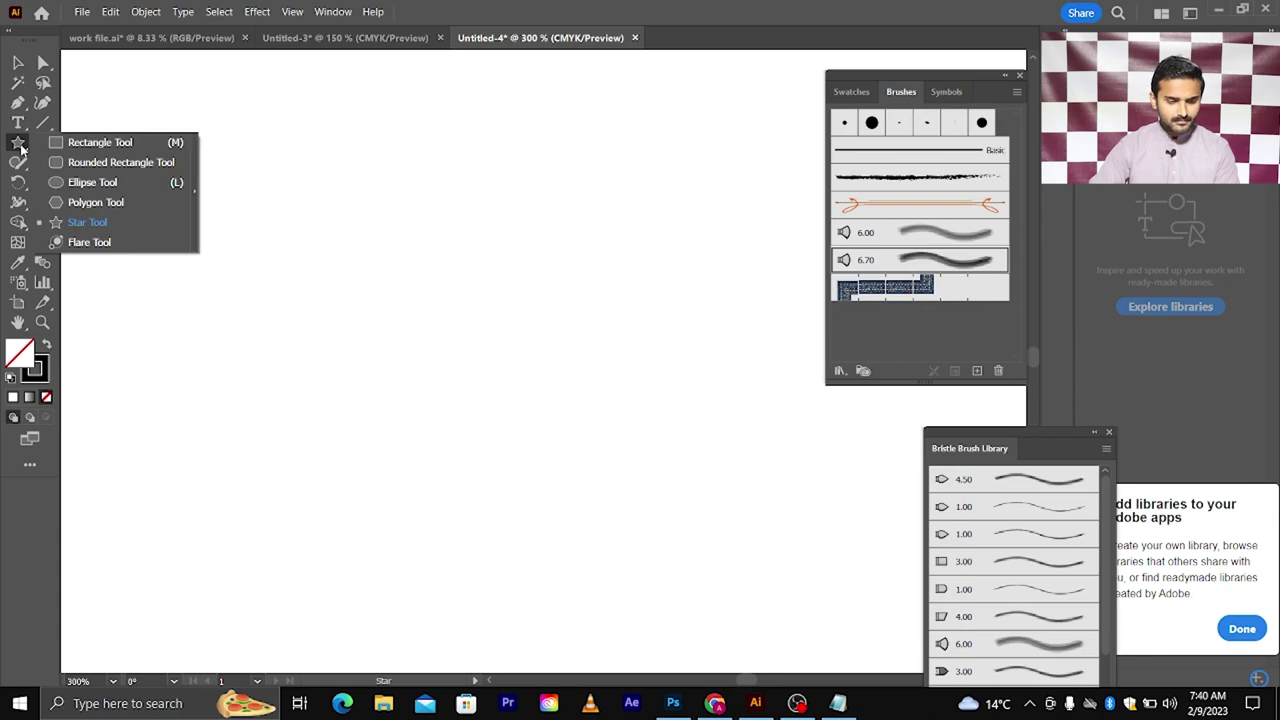
click(81, 202)
drag(345, 302, 455, 385)
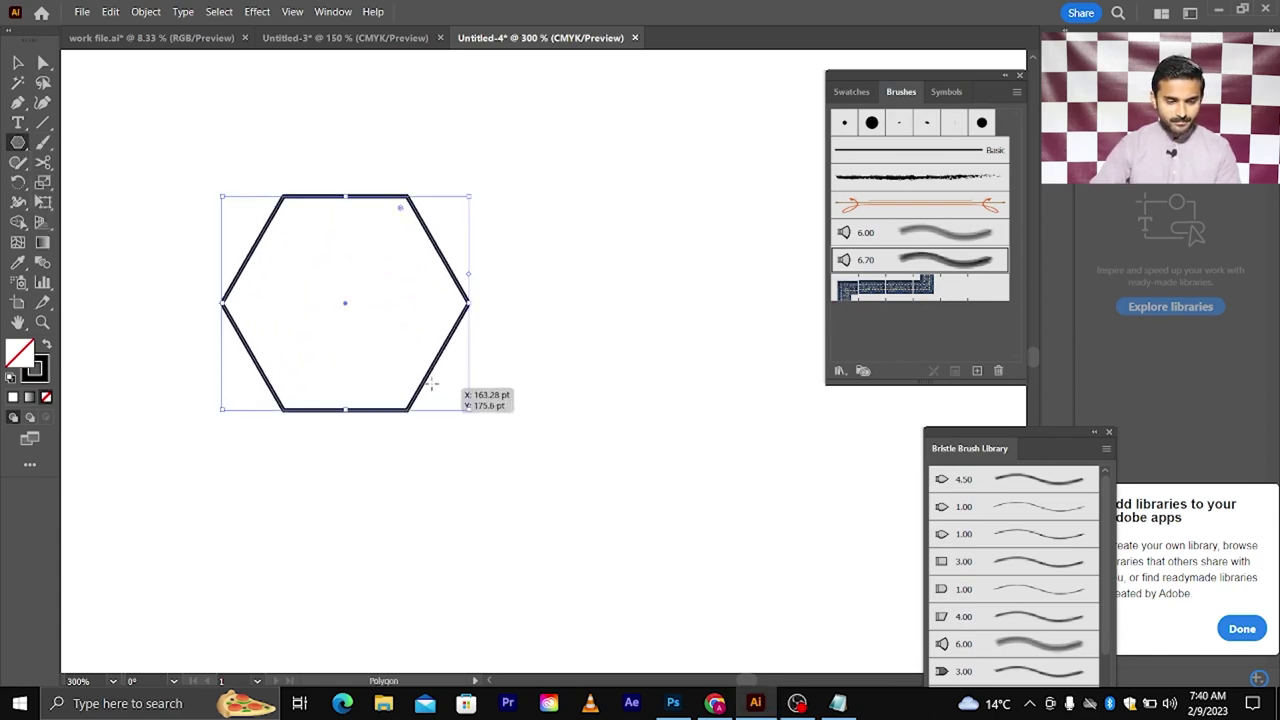
click(19, 63)
click(285, 221)
Make three smaller hexagon copies, then marquee-select all four hexagons
drag(265, 247, 510, 247)
mouse_move(710, 196)
mouse_down()
mouse_move(655, 252)
mouse_move(788, 285)
mouse_move(762, 281)
mouse_up()
click(779, 357)
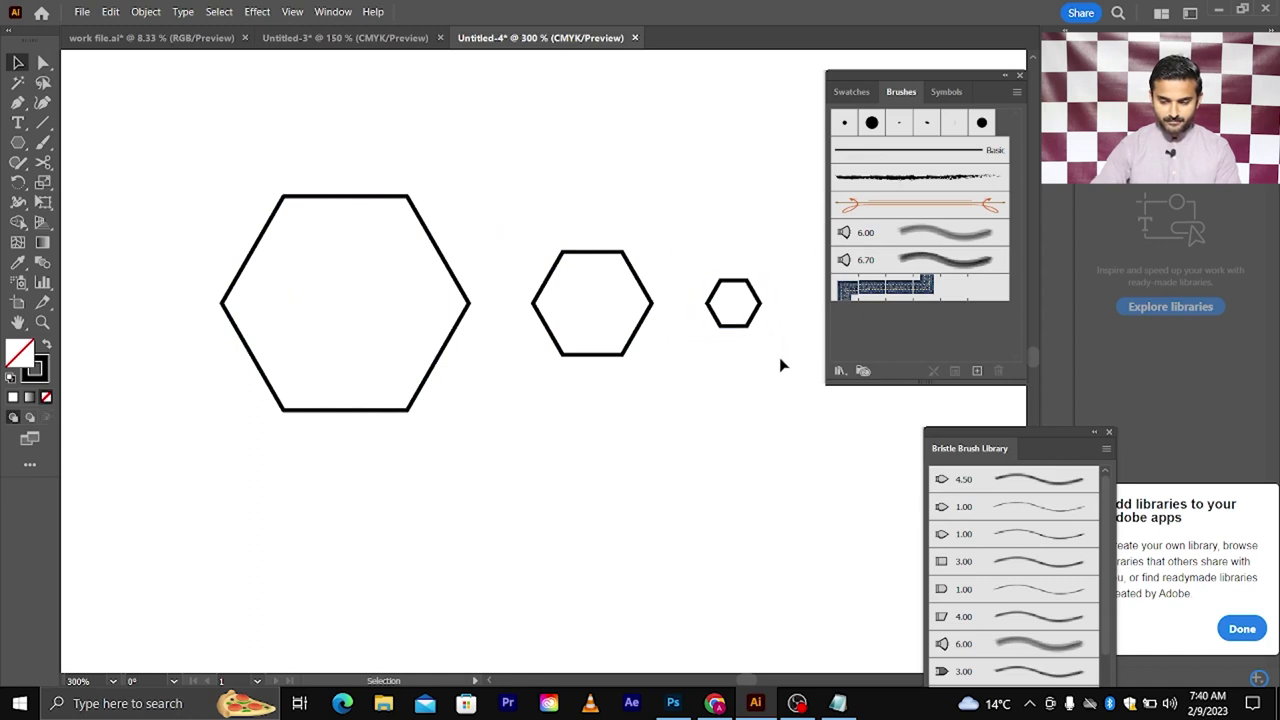
drag(742, 333, 682, 430)
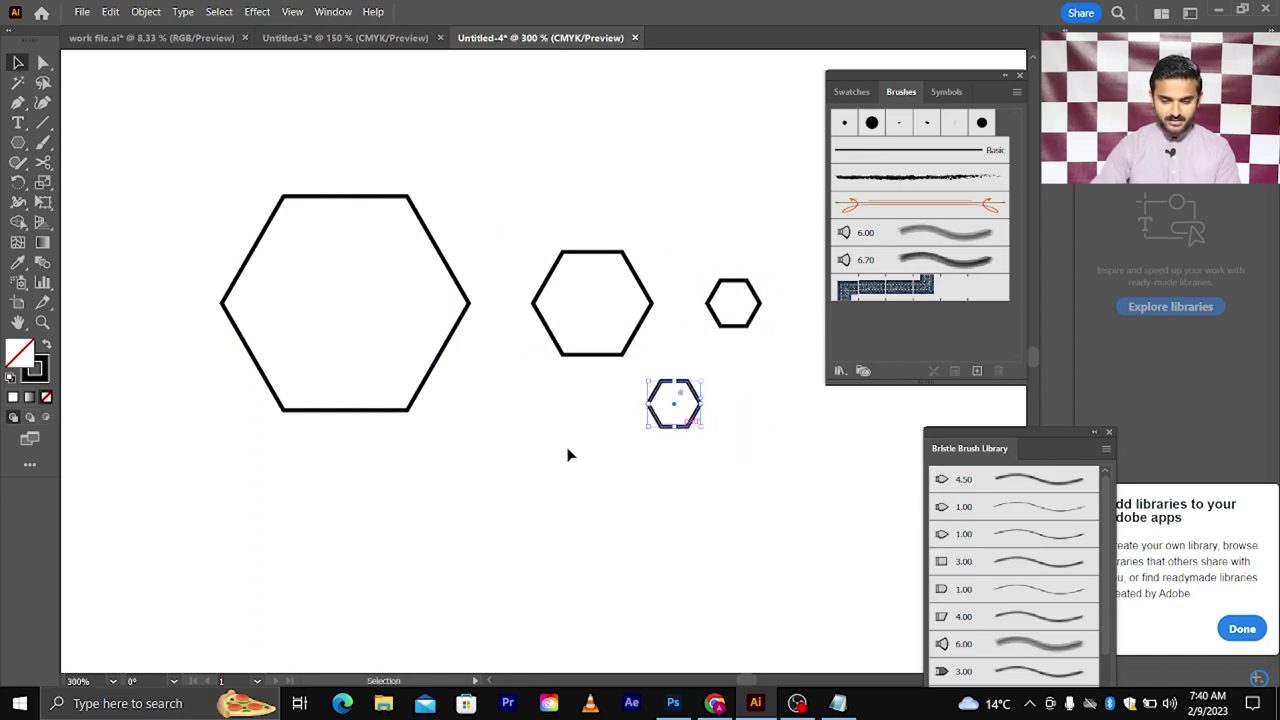
click(520, 420)
drag(234, 118, 747, 480)
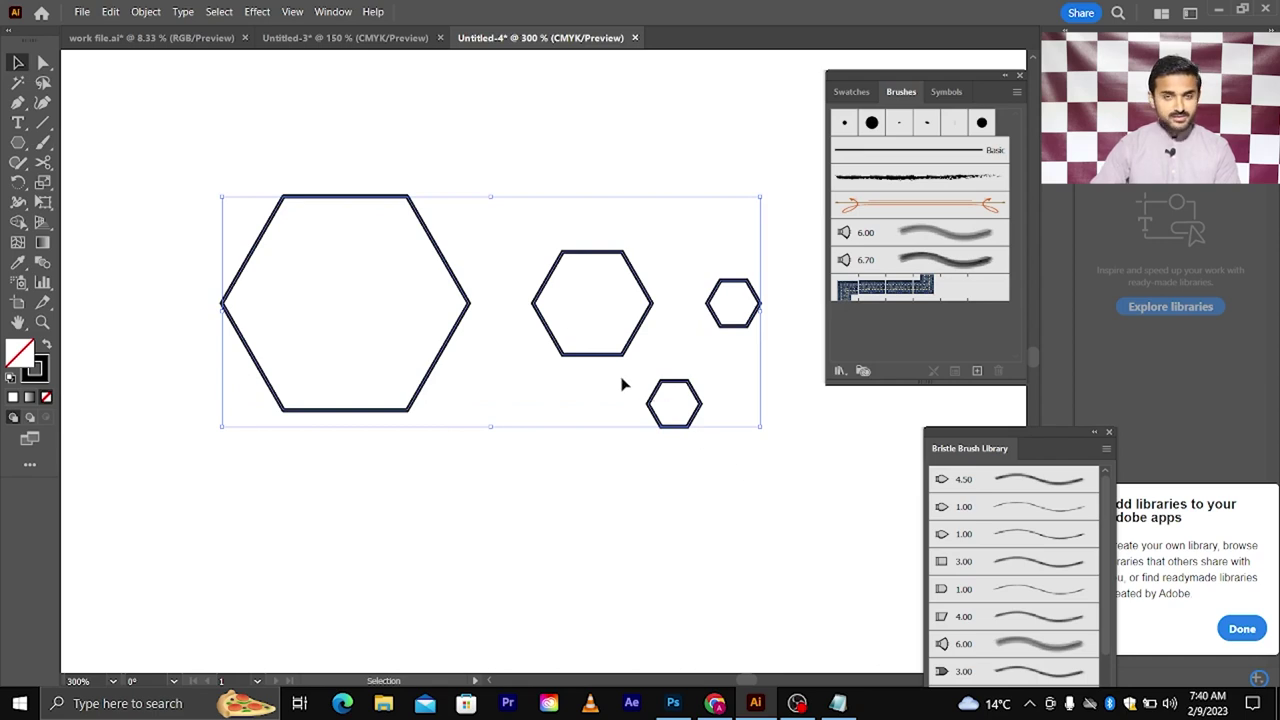
Dock the Align panel and centre the four hexagons horizontally and vertically
click(333, 12)
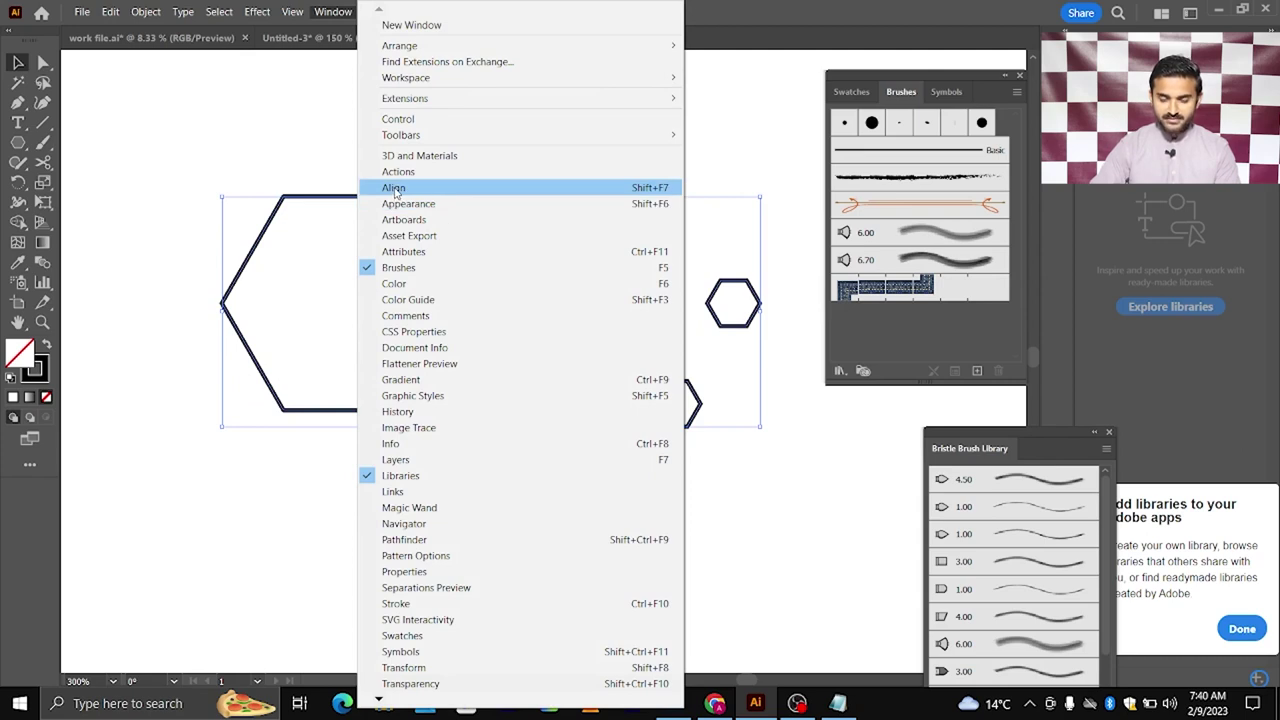
click(393, 188)
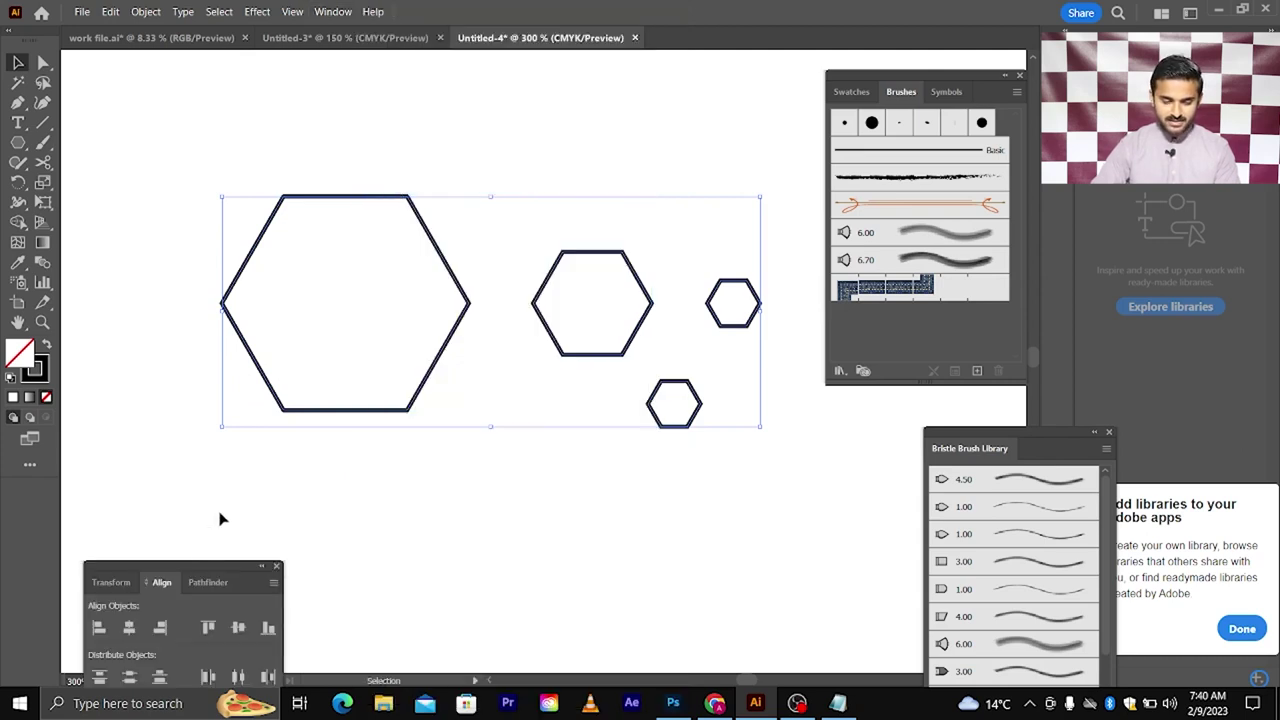
mouse_move(200, 566)
mouse_down()
mouse_move(968, 104)
mouse_move(974, 204)
mouse_up()
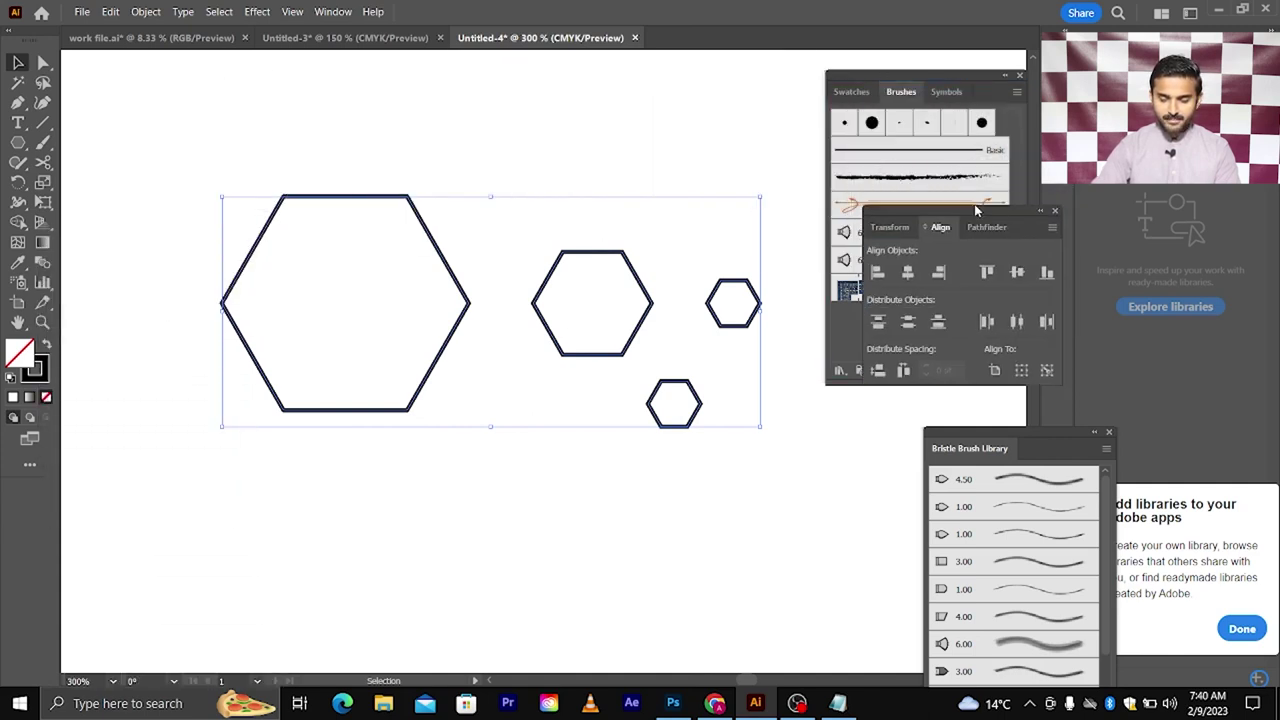
click(913, 277)
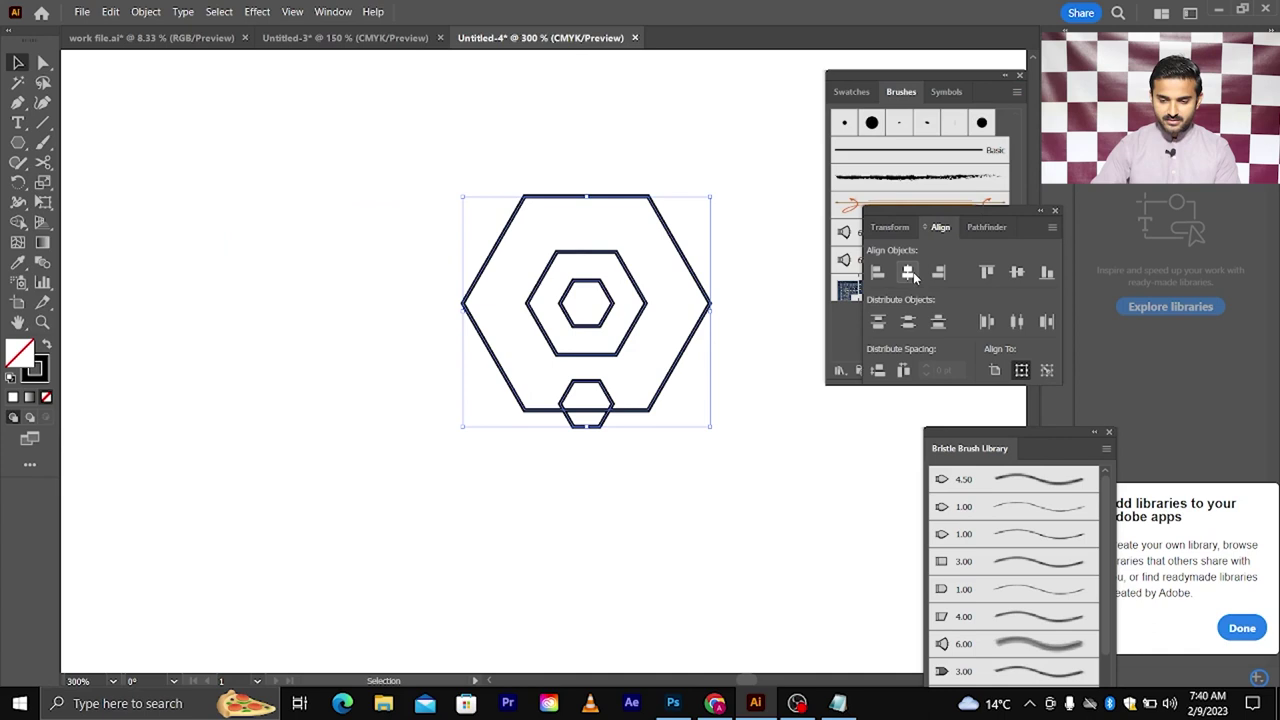
click(1017, 273)
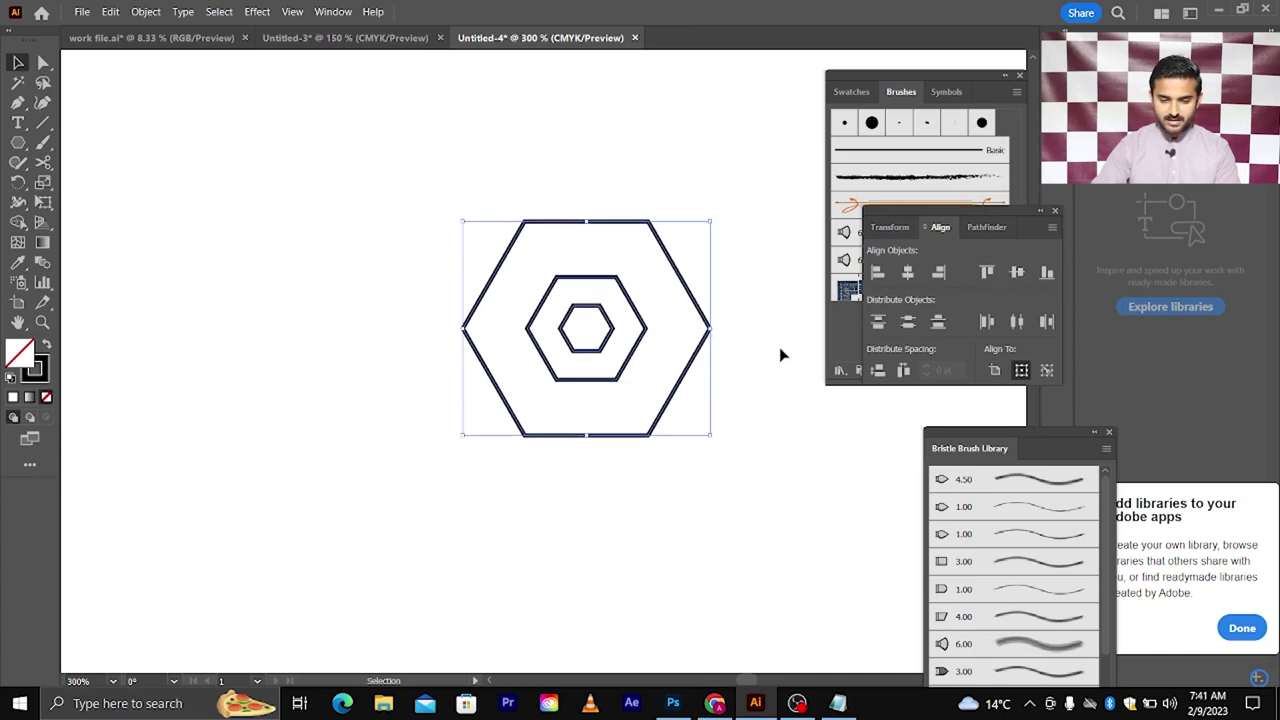
drag(686, 294, 528, 283)
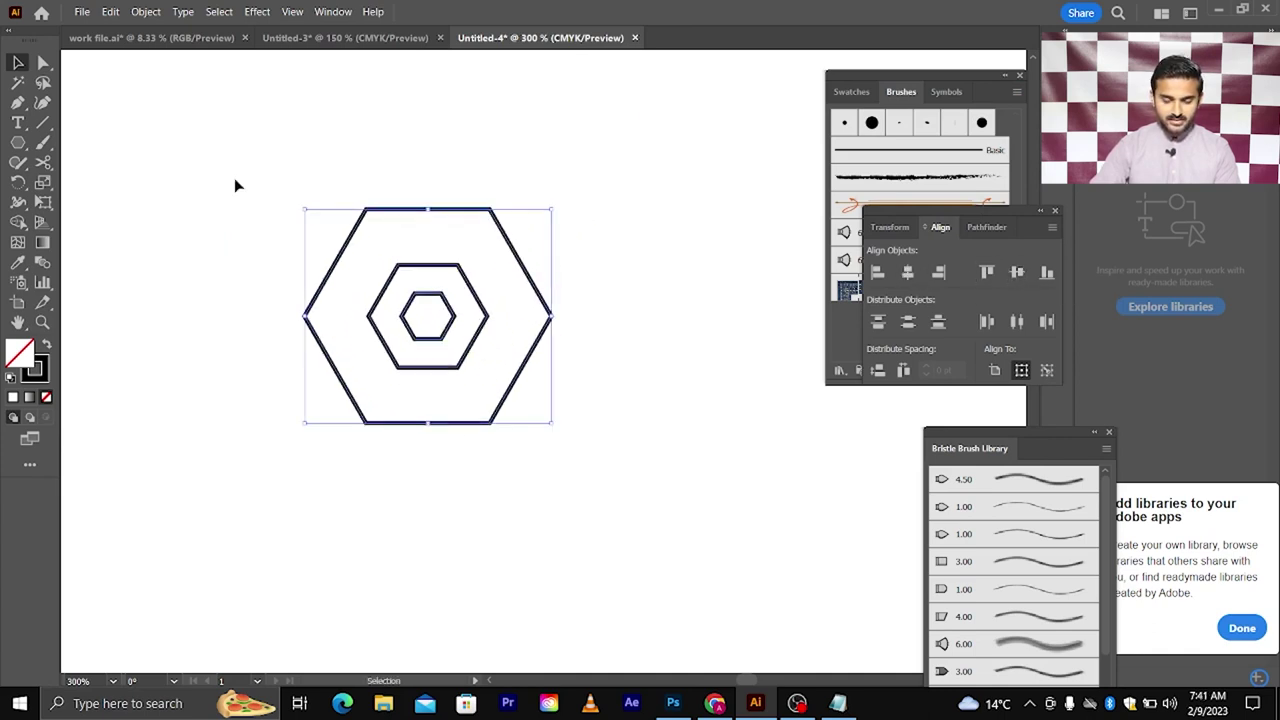
Shrink the outer hexagon and enlarge an inner one so the rings are evenly spaced
click(234, 181)
click(425, 210)
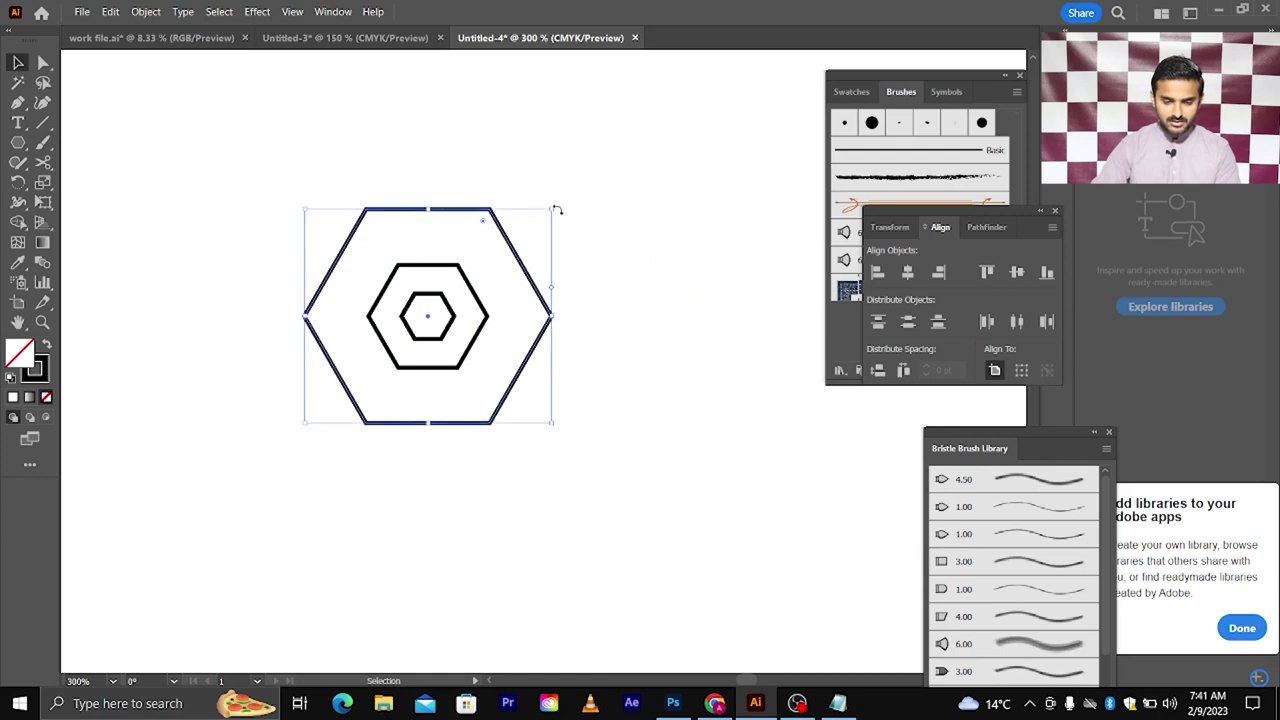
drag(555, 210, 531, 243)
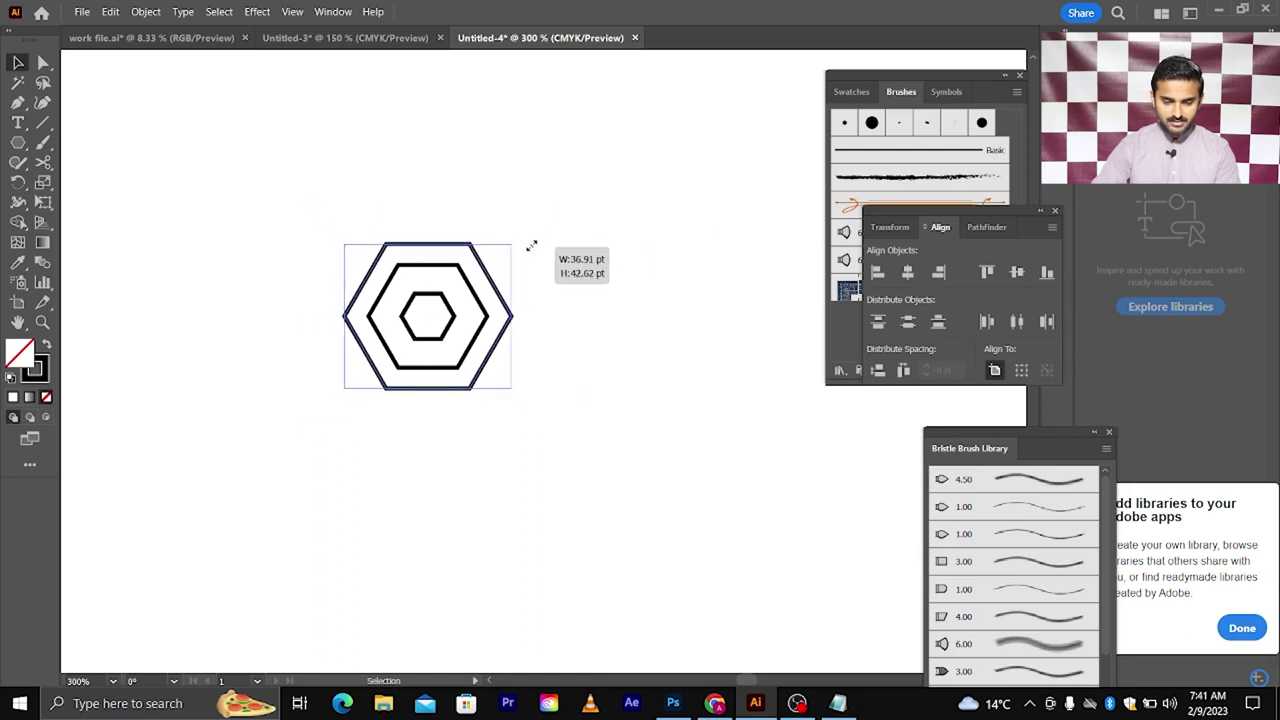
click(566, 250)
click(428, 294)
drag(455, 340, 492, 392)
scroll(447, 335, up, 2)
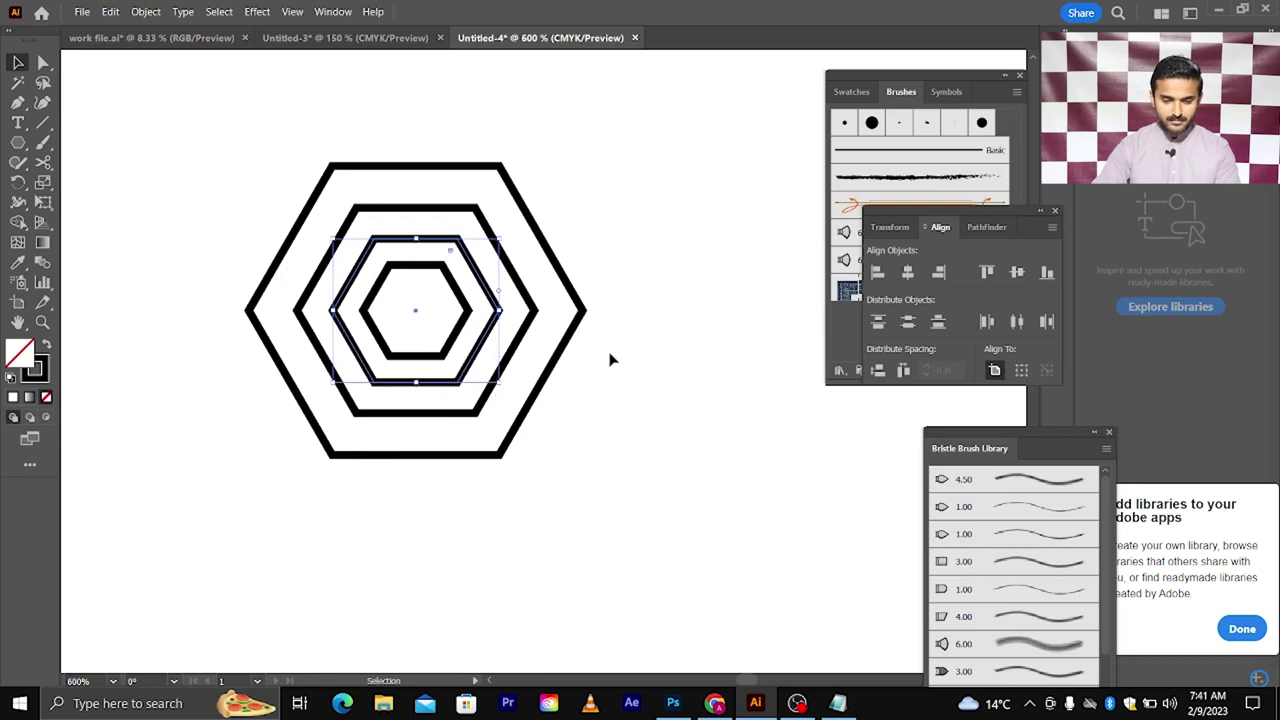
scroll(608, 354, down, 3)
Select the nested hexagon tile, nudge it upward, and drag it into the Brushes panel
drag(434, 270, 645, 435)
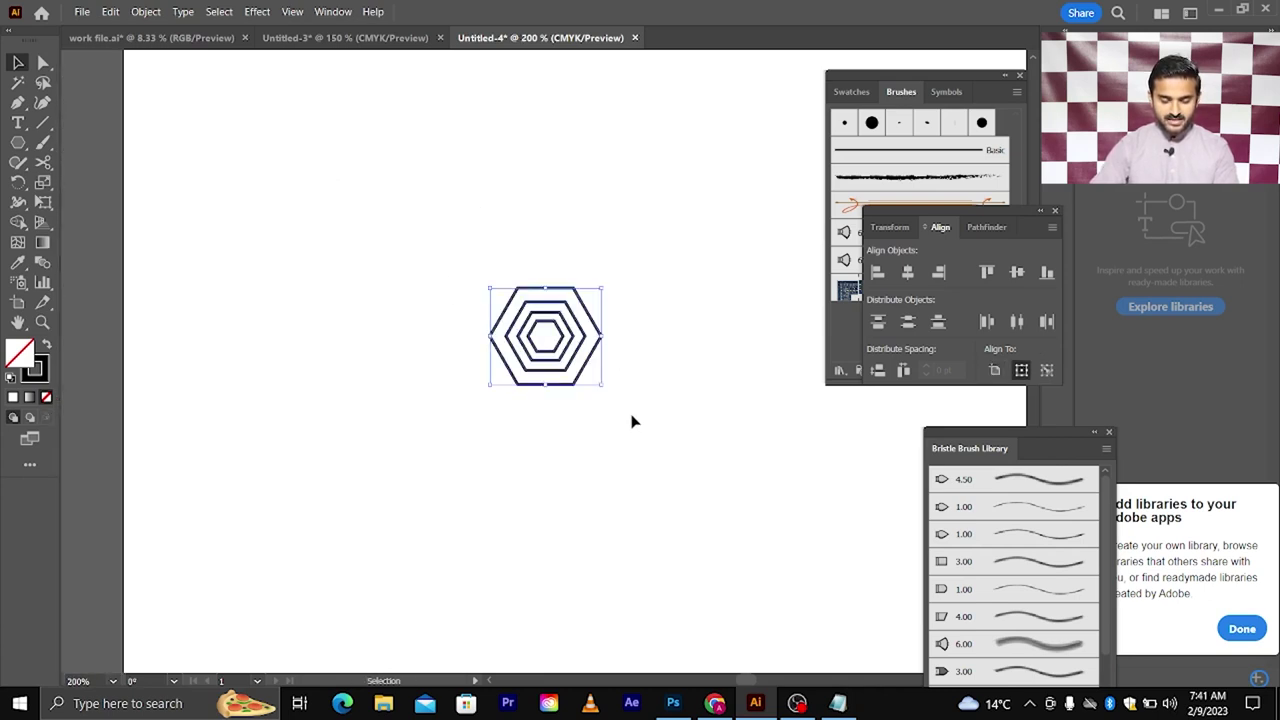
key(v)
key(shift+Up)
key(shift+Up)
key(shift+Up)
key(shift+Up)
key(shift+Up)
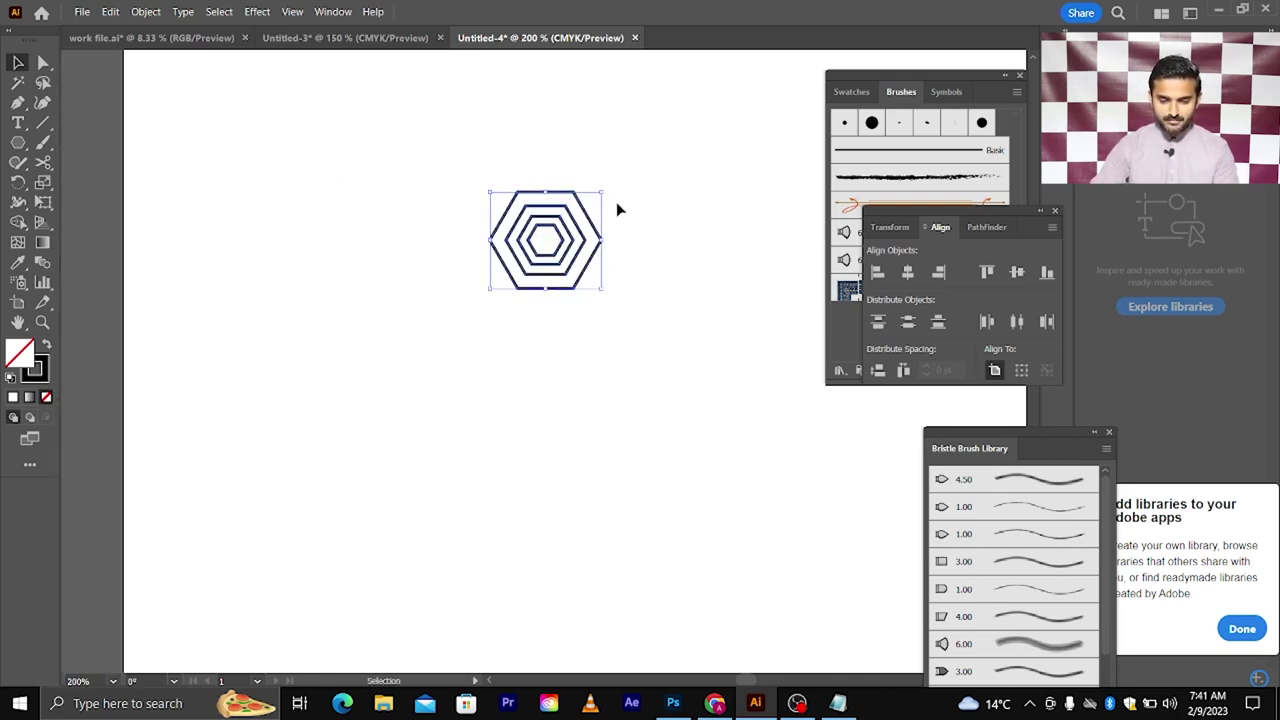
drag(580, 228, 878, 172)
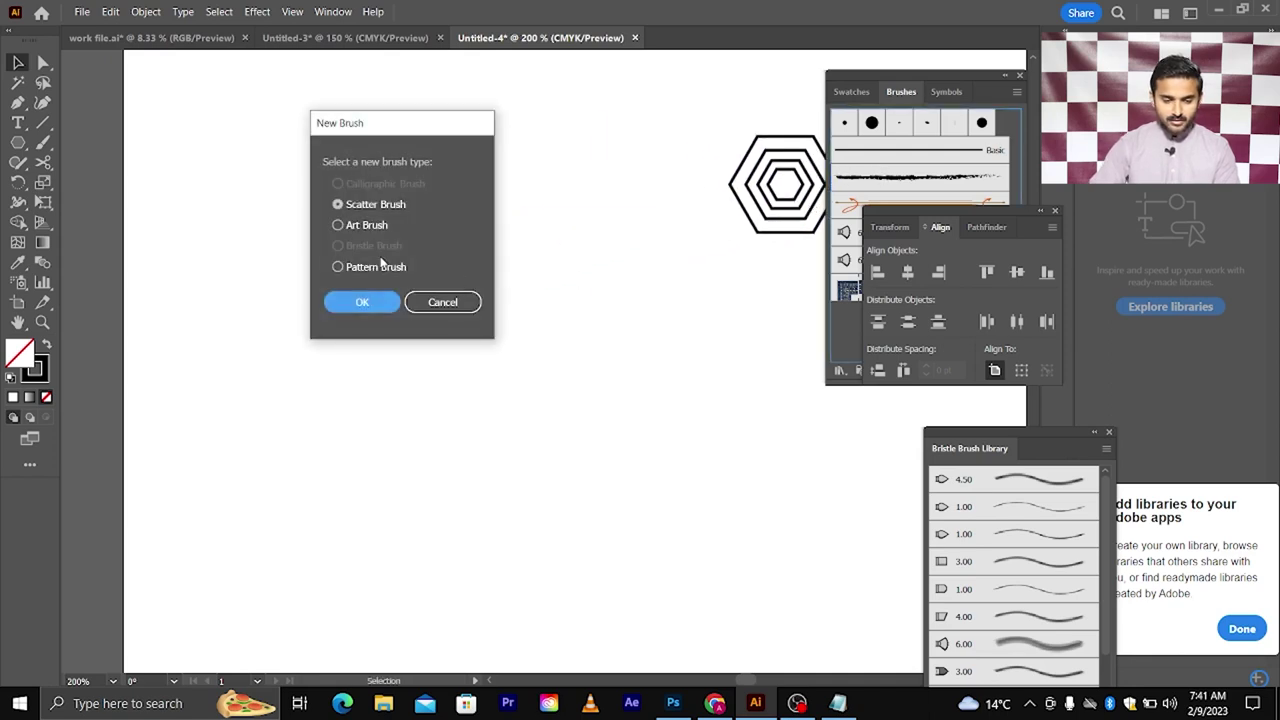
Make the hexagon tile a Pattern Brush, accepting the default Pattern Brush Options
click(353, 268)
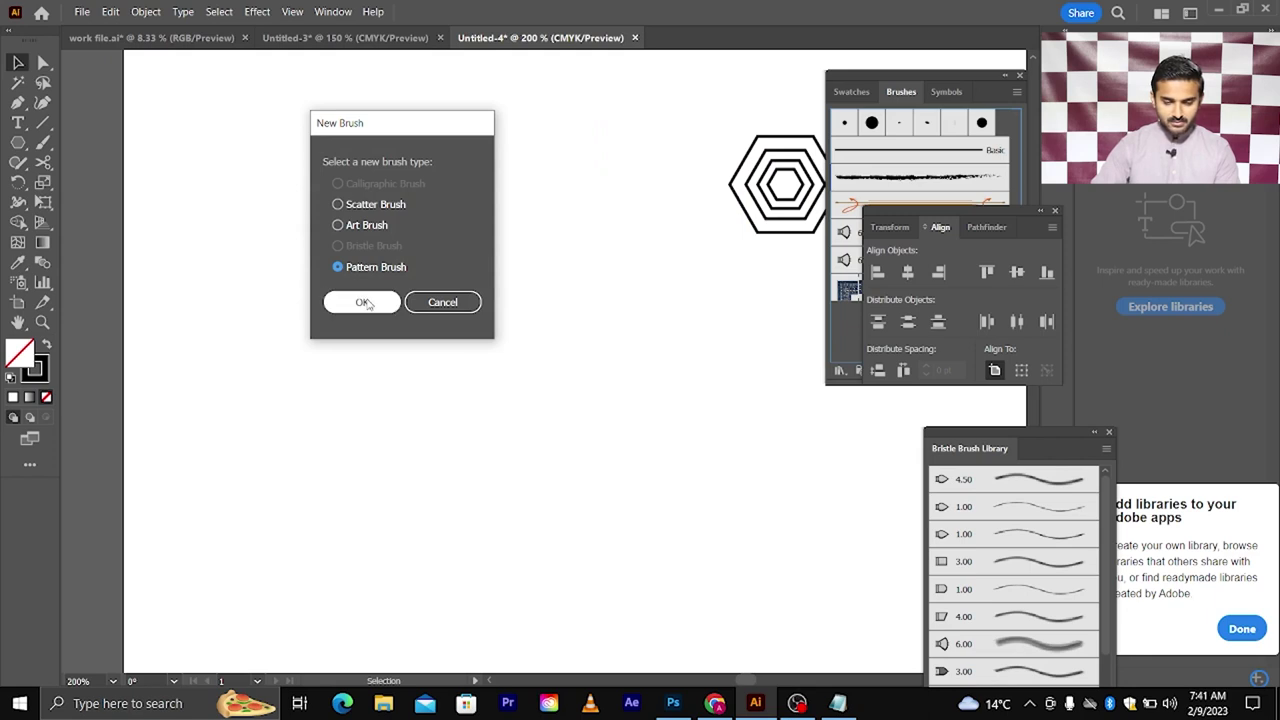
click(363, 303)
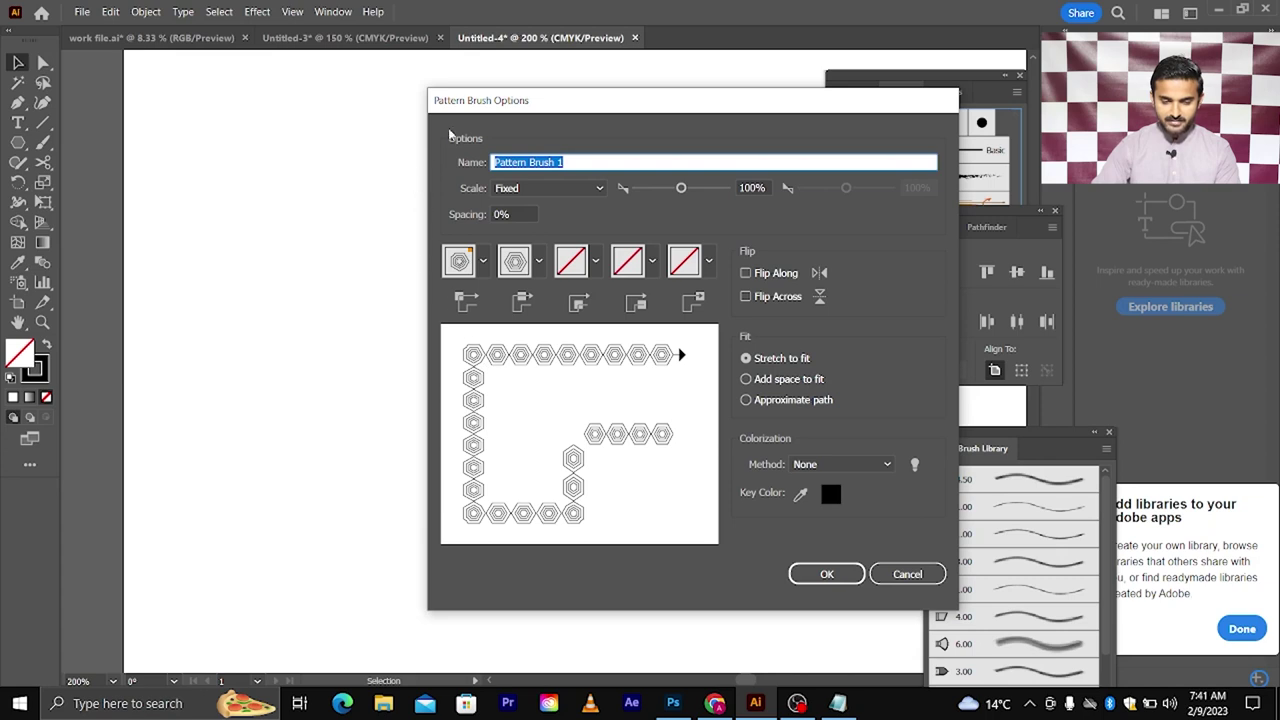
drag(522, 105, 439, 82)
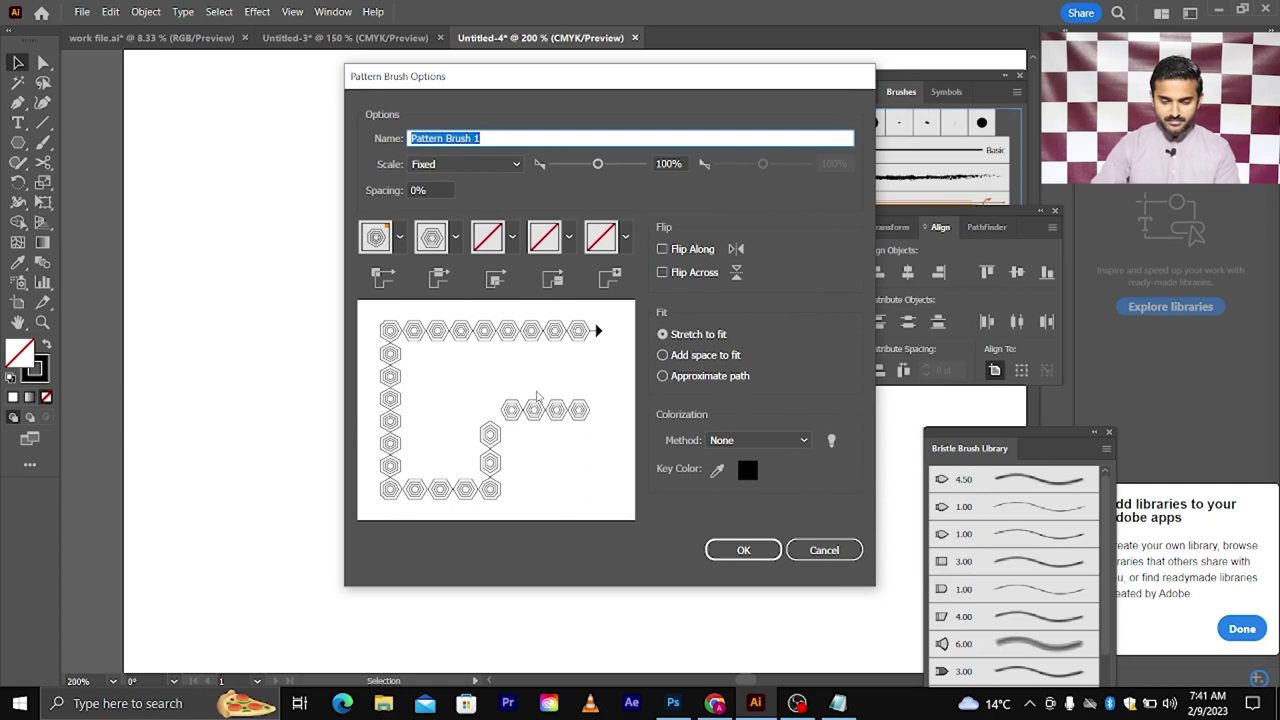
click(727, 549)
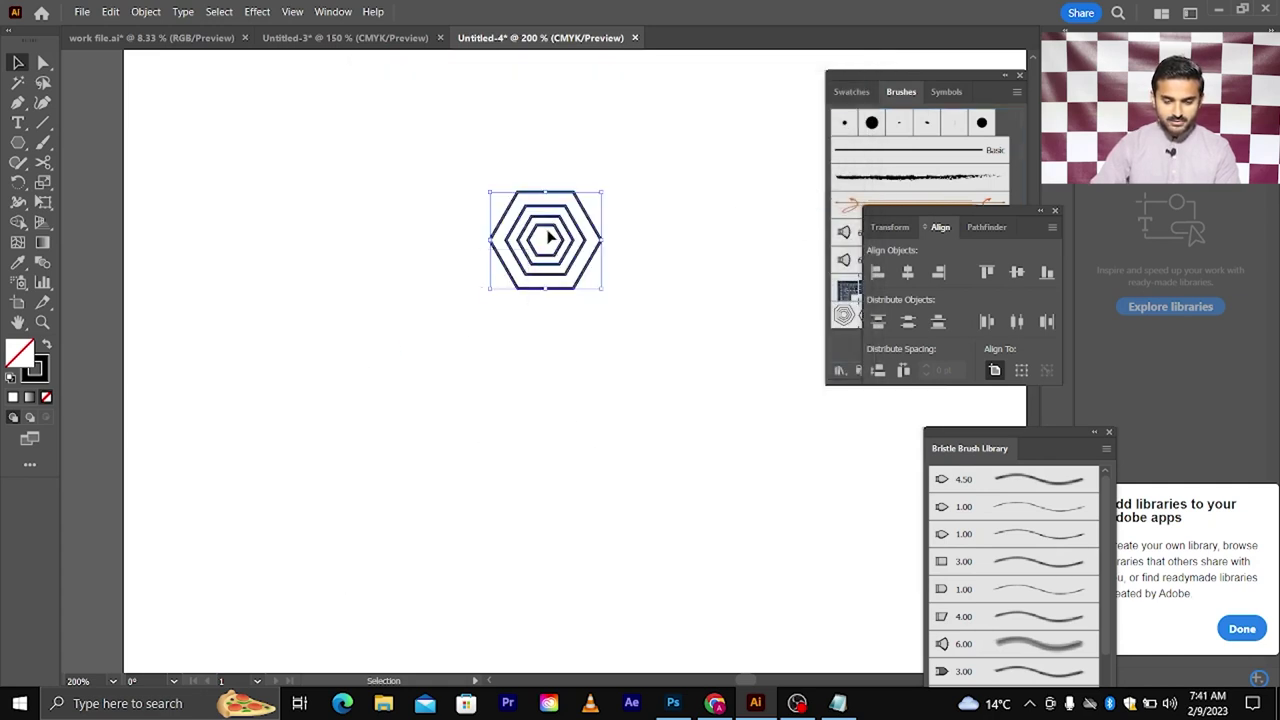
Delete the original hexagon tile and paint the first hexagon-chain test strokes
key(Delete)
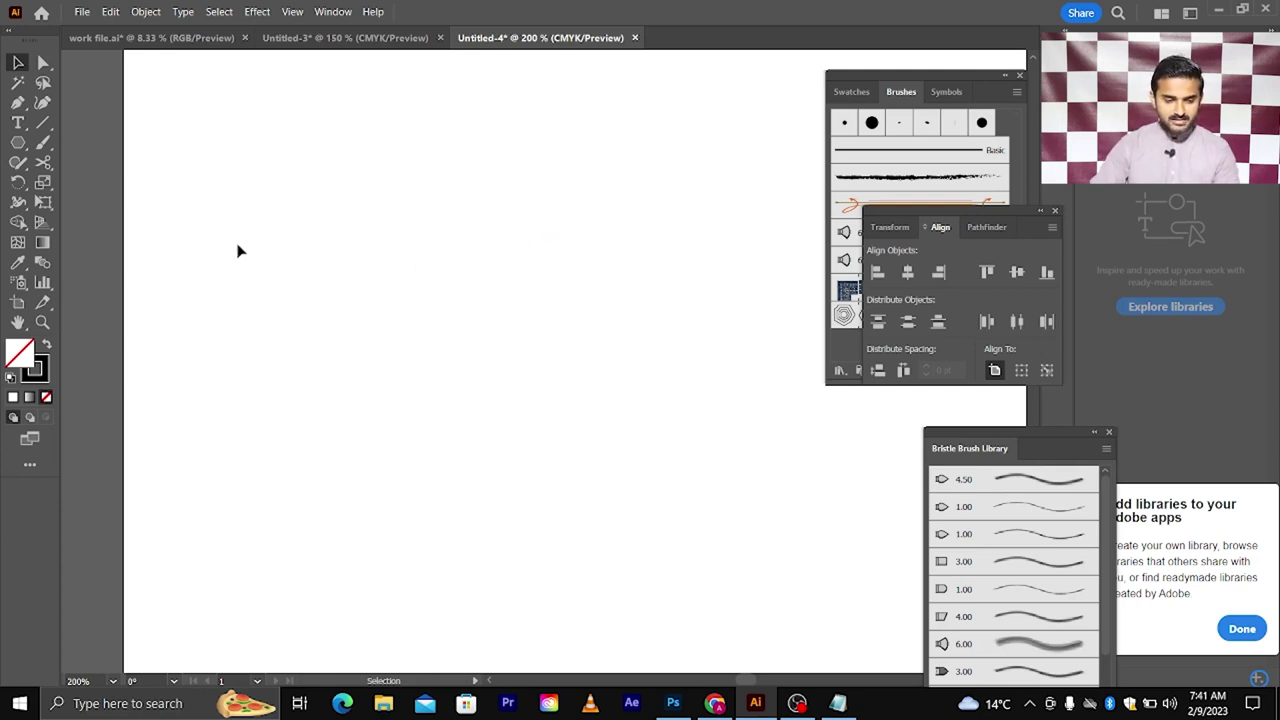
click(44, 142)
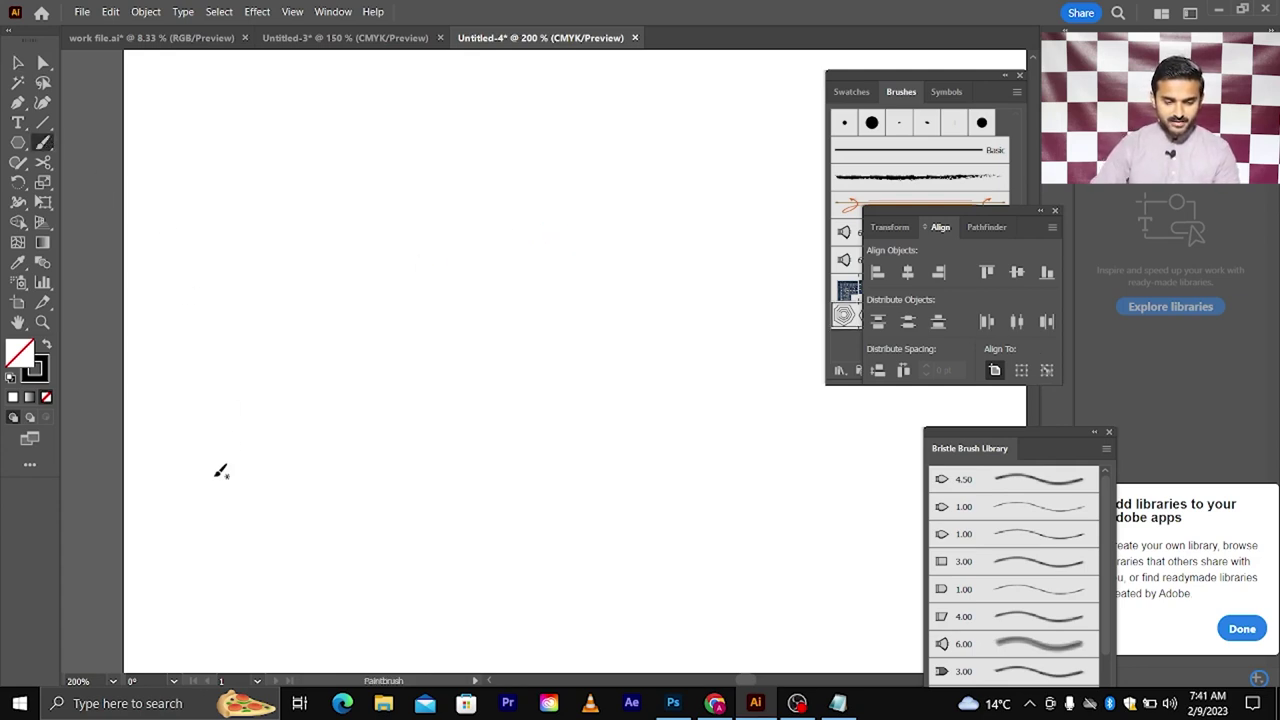
drag(389, 295, 508, 163)
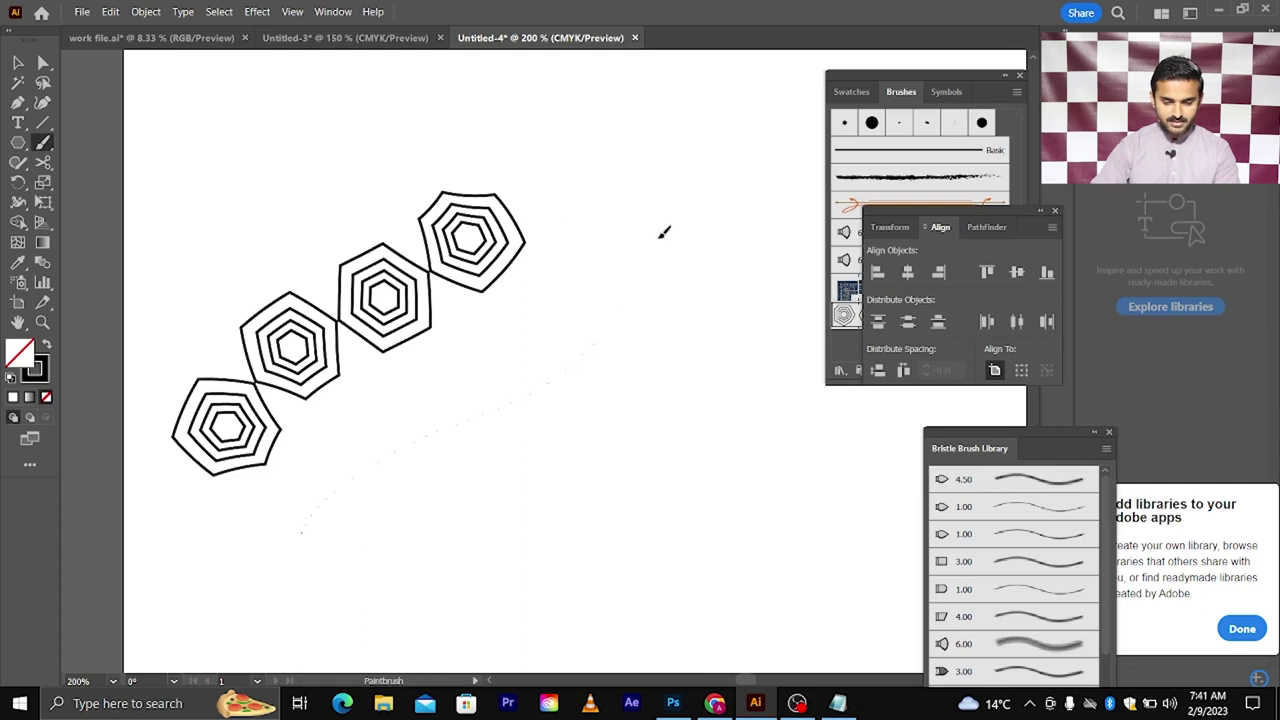
drag(663, 232, 675, 200)
key(ctrl+minus)
key(ctrl+minus)
key(ctrl+minus)
drag(471, 462, 663, 170)
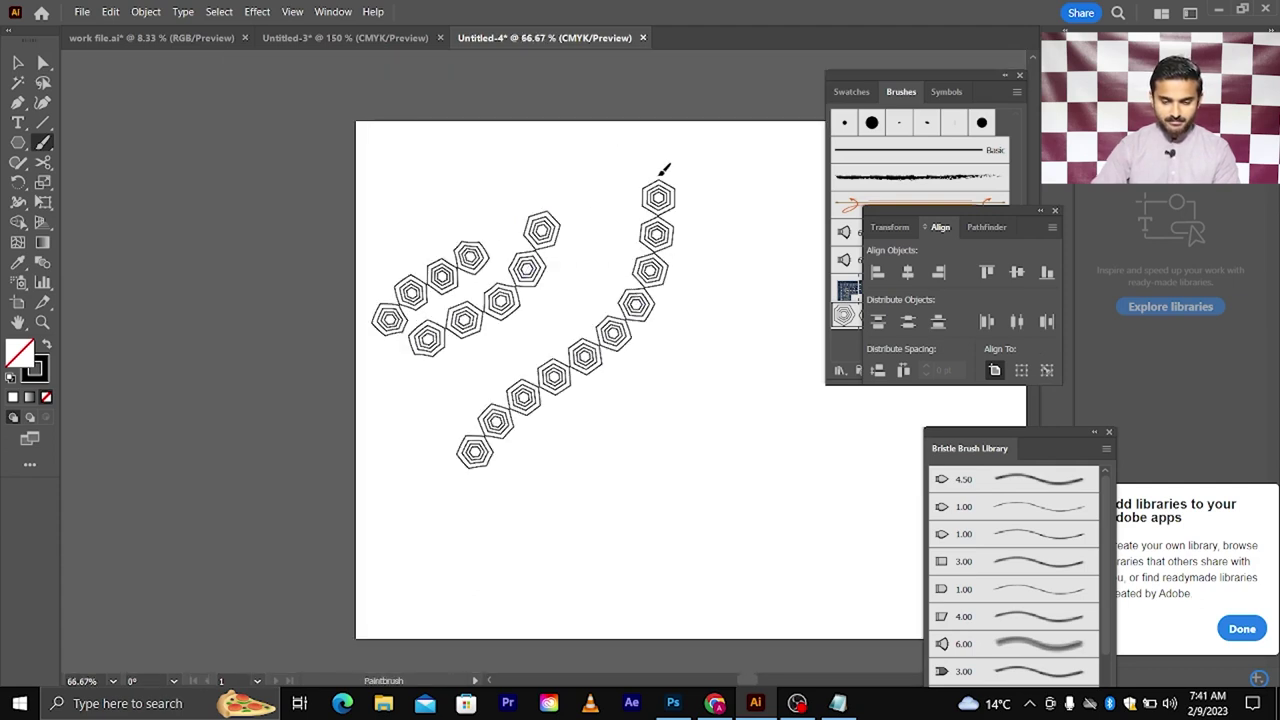
scroll(566, 309, right, 5)
Paint more rising and U-shaped hexagon chains across the page
drag(466, 457, 657, 157)
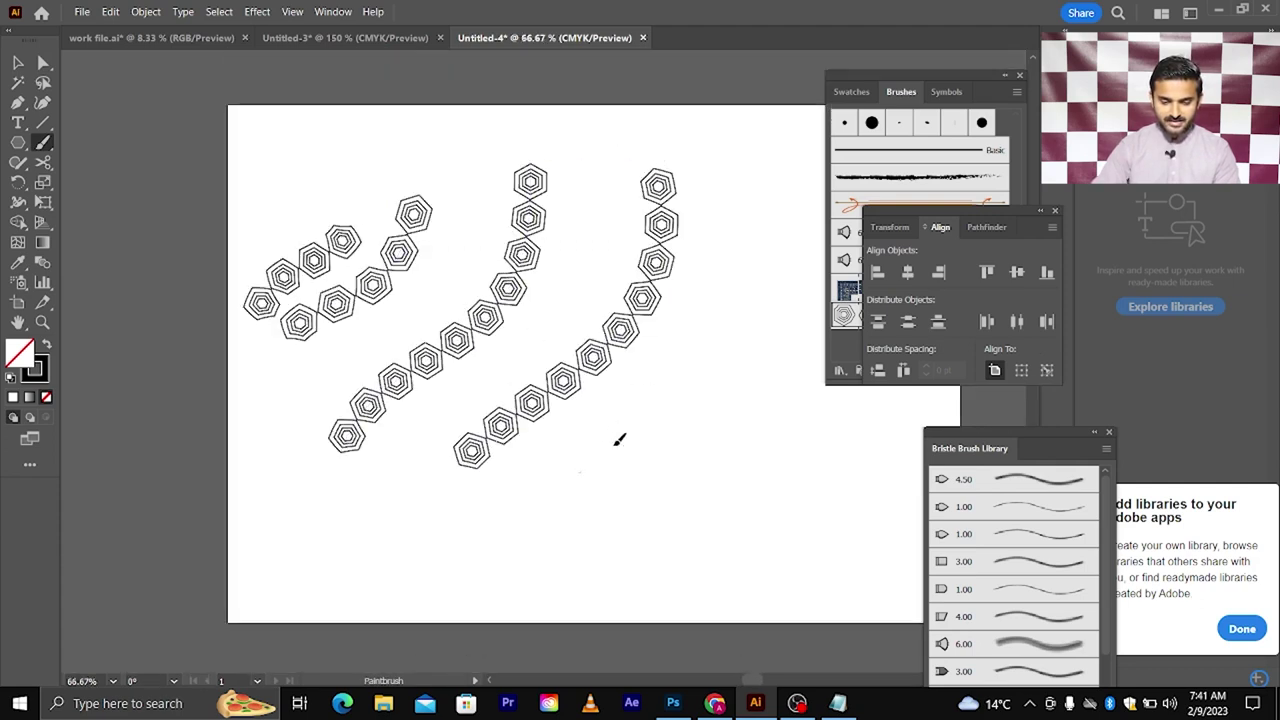
drag(593, 462, 726, 290)
drag(425, 528, 628, 489)
mouse_move(752, 430)
mouse_down()
mouse_move(402, 511)
mouse_move(498, 288)
mouse_up()
drag(620, 123, 459, 430)
scroll(596, 388, right, 2)
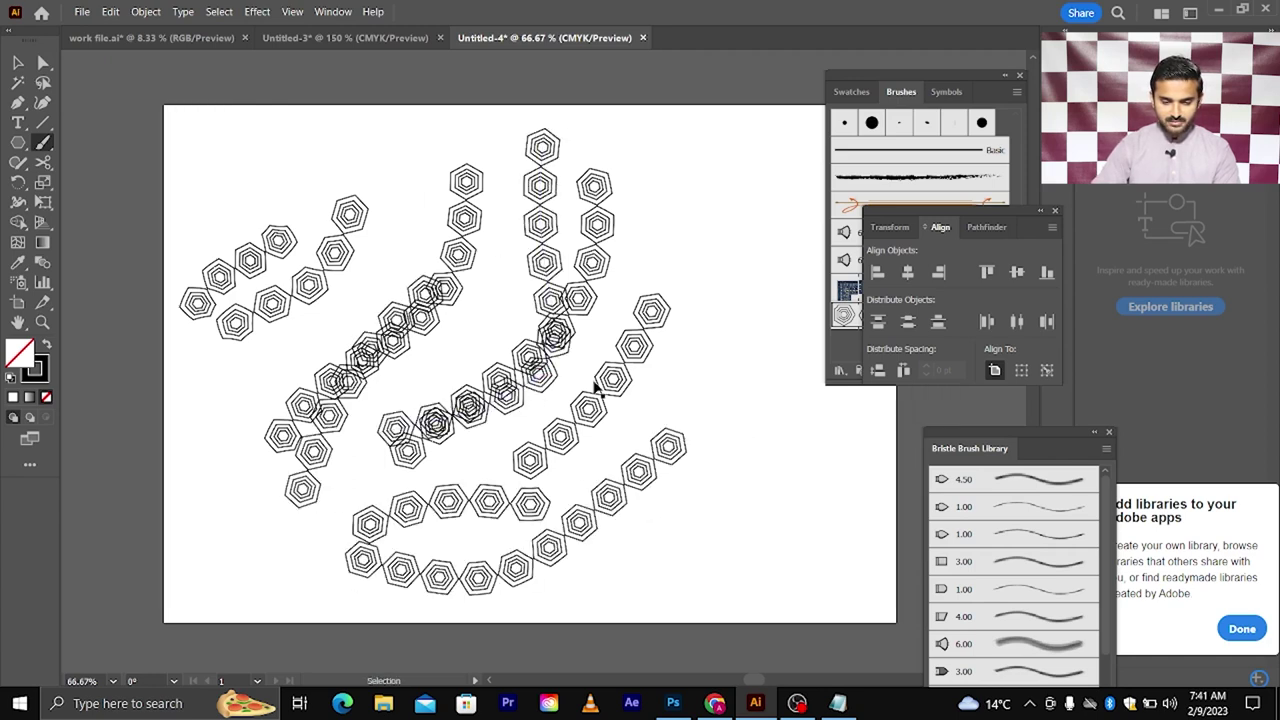
scroll(596, 388, right, 4)
Paint a few more hexagon chains, then select all and delete every stroke
key(b)
drag(664, 200, 630, 532)
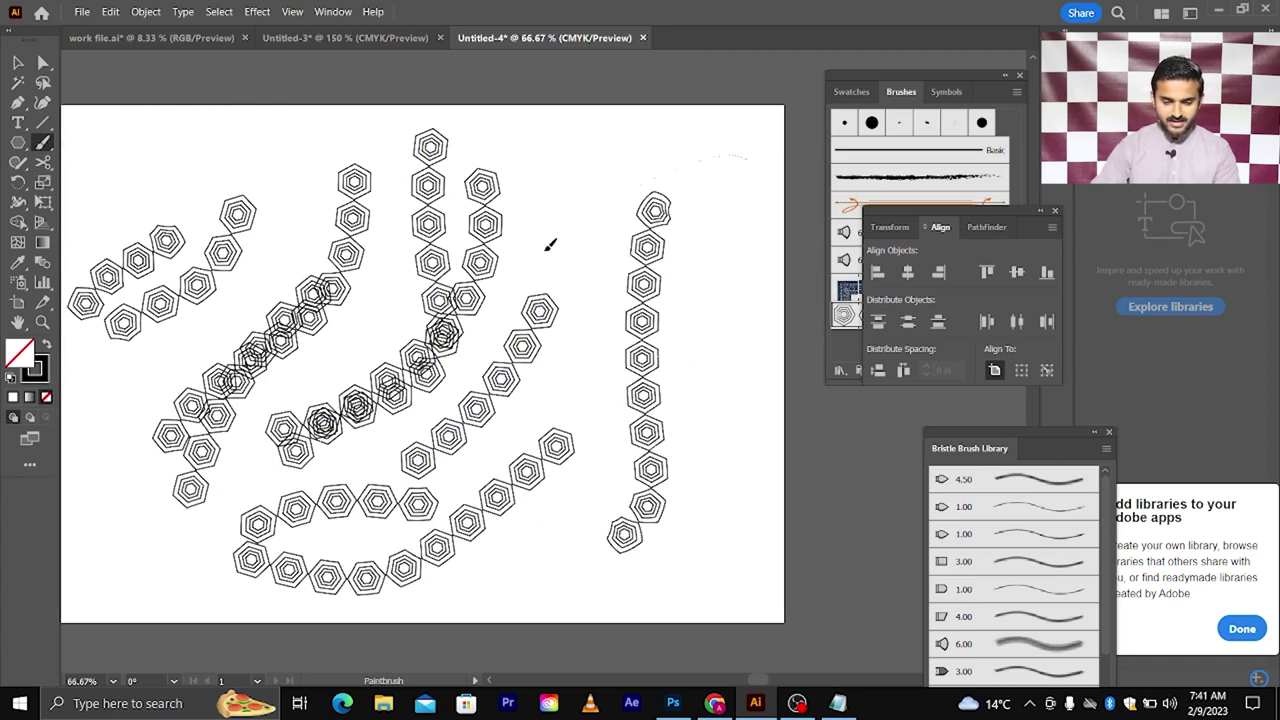
drag(548, 245, 282, 436)
mouse_move(170, 213)
mouse_down()
mouse_move(754, 395)
mouse_move(532, 577)
mouse_move(592, 348)
mouse_up()
drag(165, 162, 140, 430)
drag(108, 525, 345, 440)
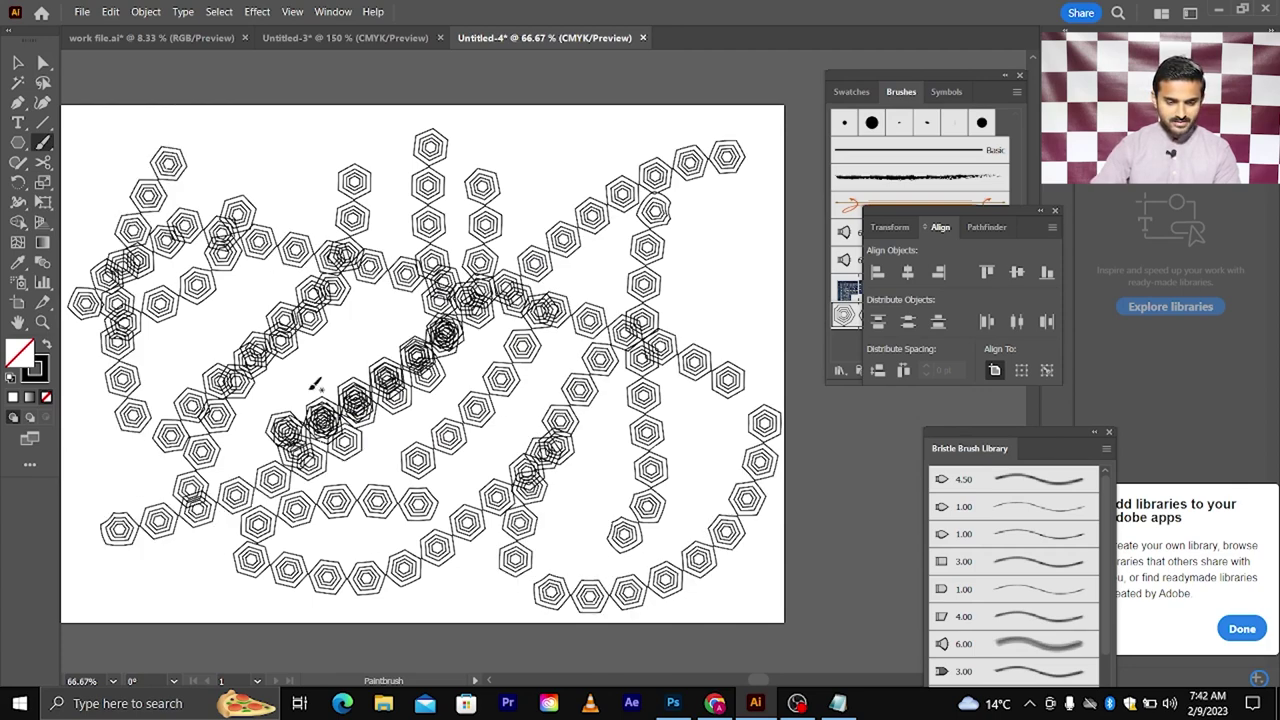
click(19, 66)
key(ctrl+a)
key(Delete)
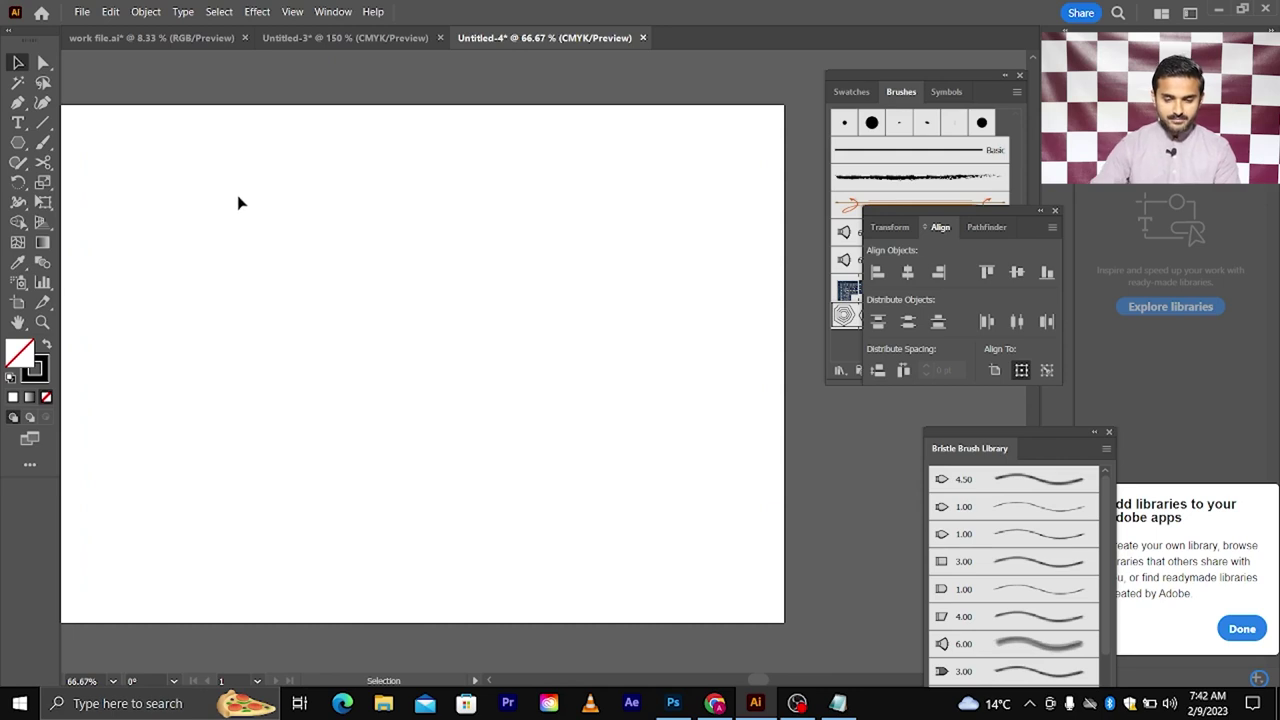
Zoom in and draw a circle with the Ellipse tool
scroll(304, 216, left, 1)
key(ctrl+plus)
key(ctrl+plus)
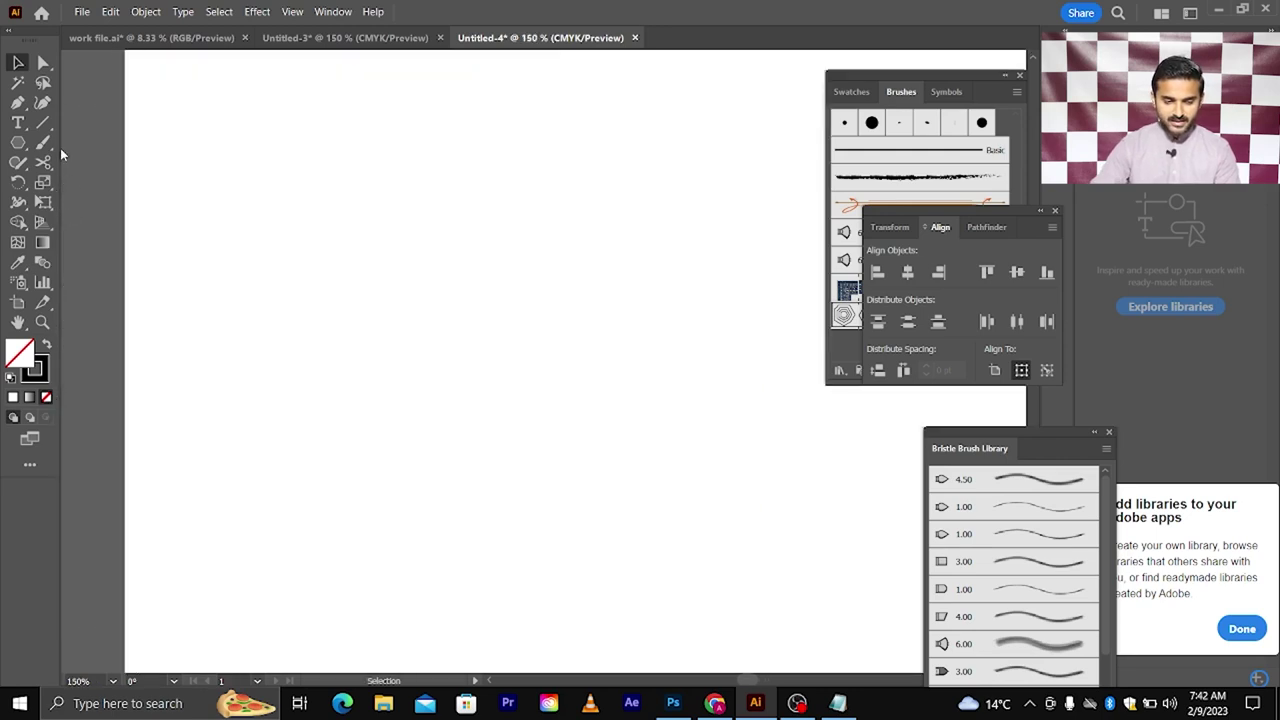
click(19, 143)
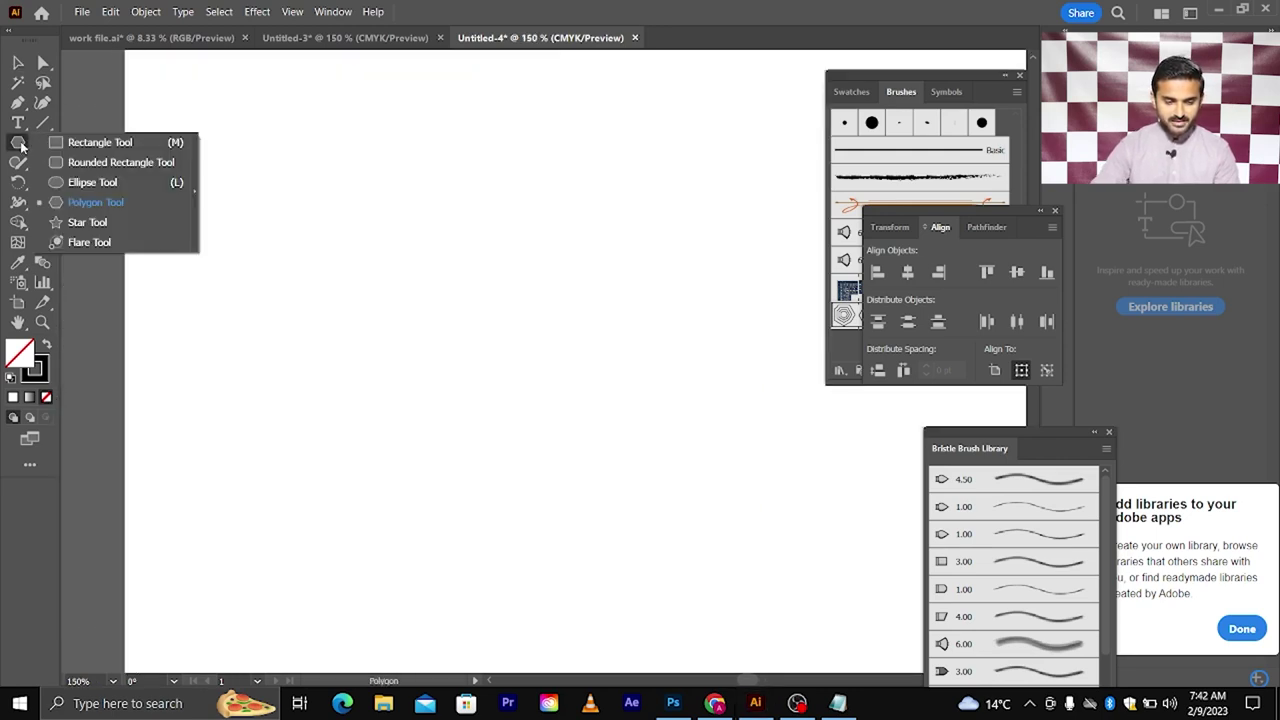
click(92, 182)
drag(501, 357, 672, 528)
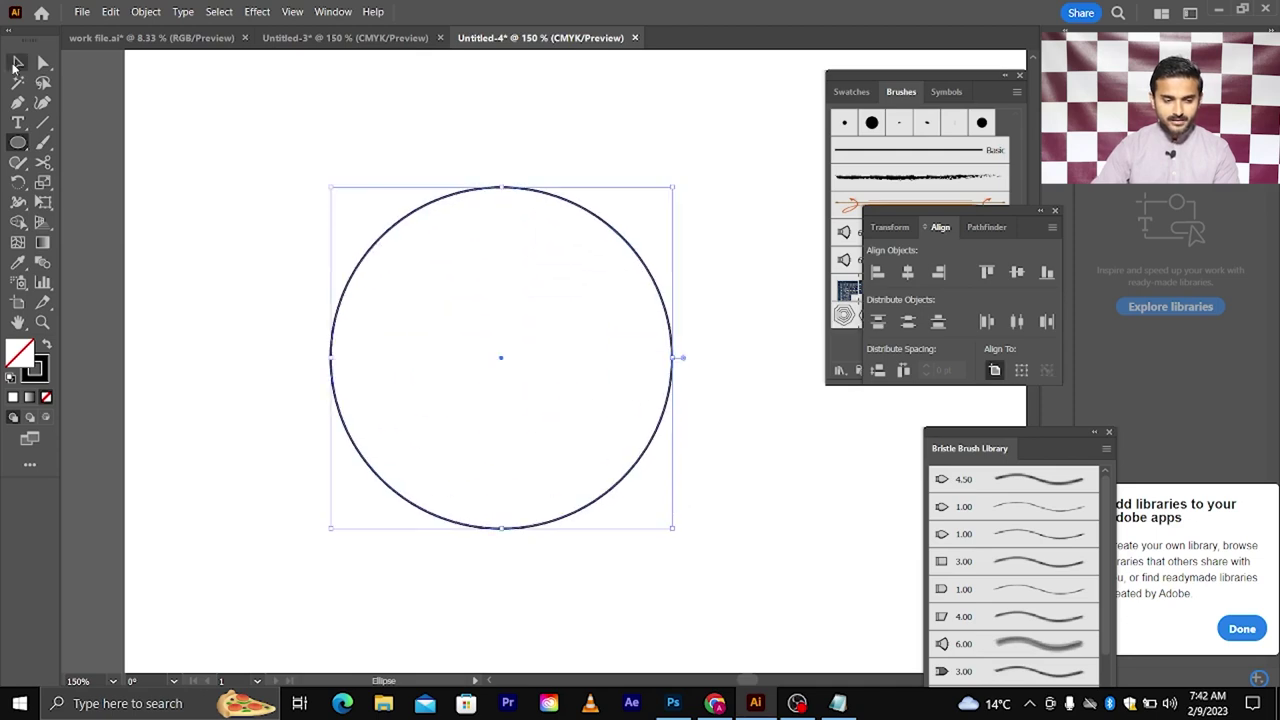
Apply the hexagon pattern brush to the selected circle
click(17, 64)
drag(875, 215, 980, 427)
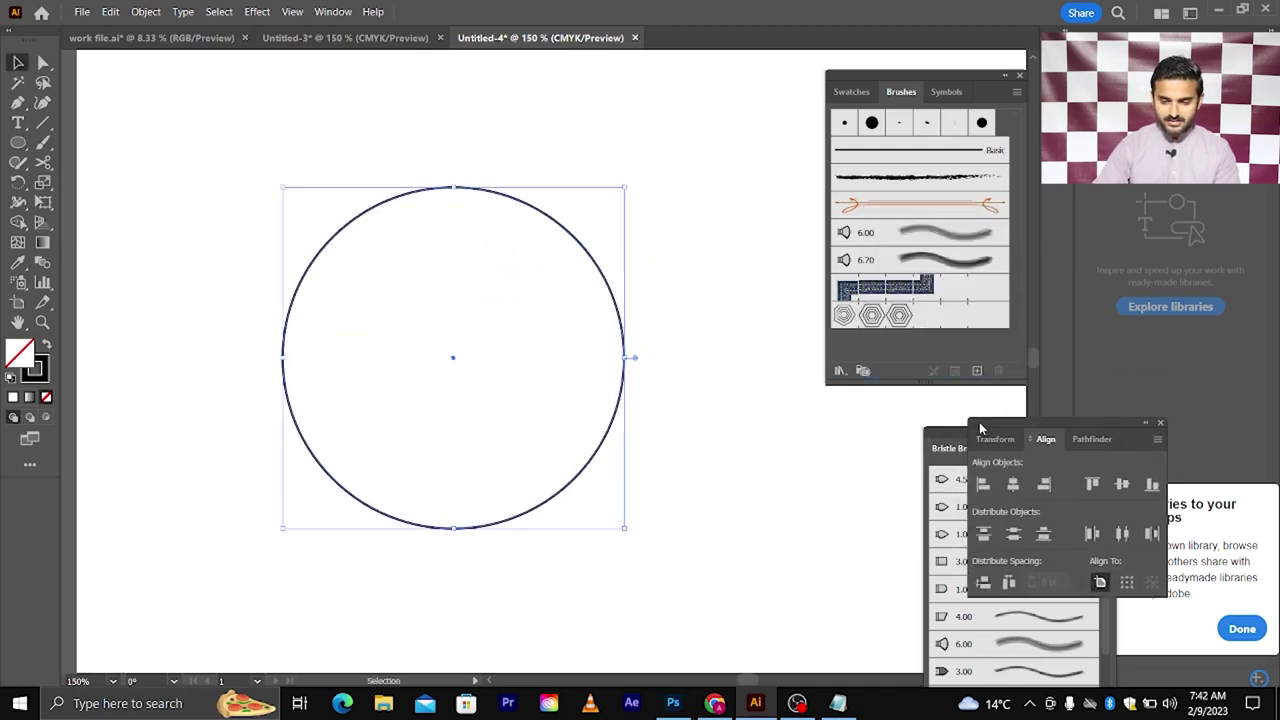
click(886, 320)
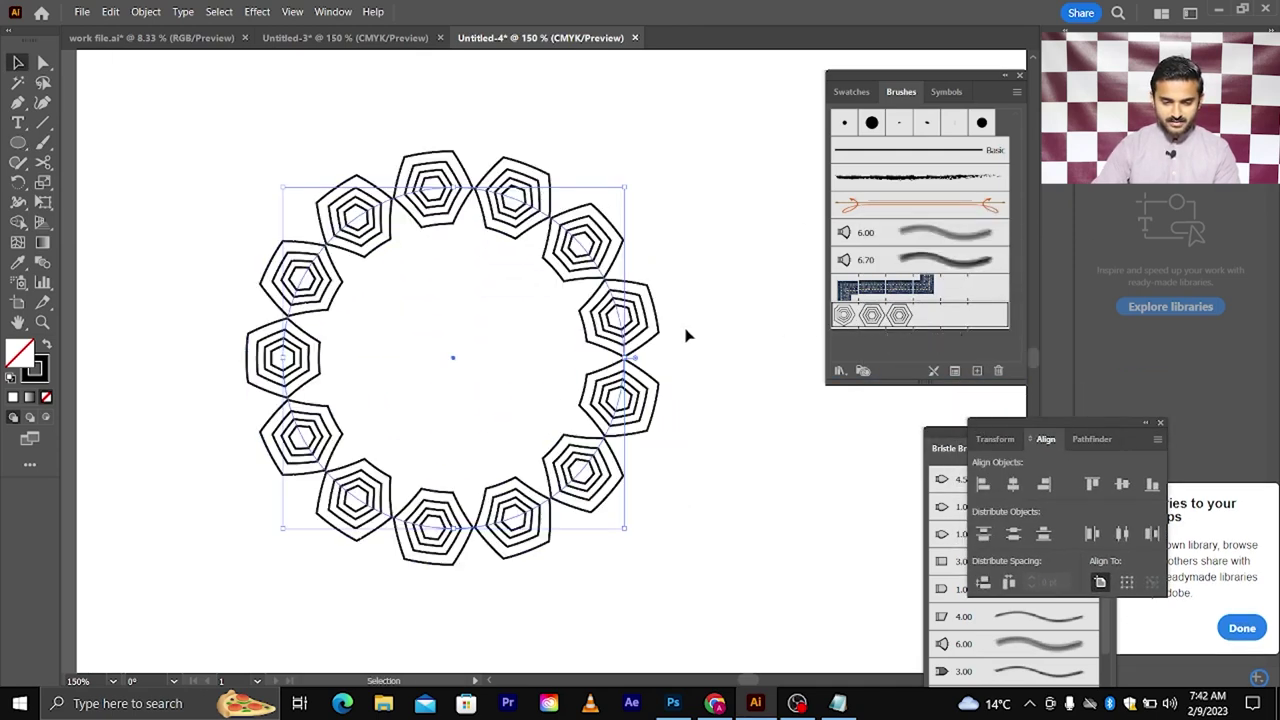
scroll(494, 288, up, 1)
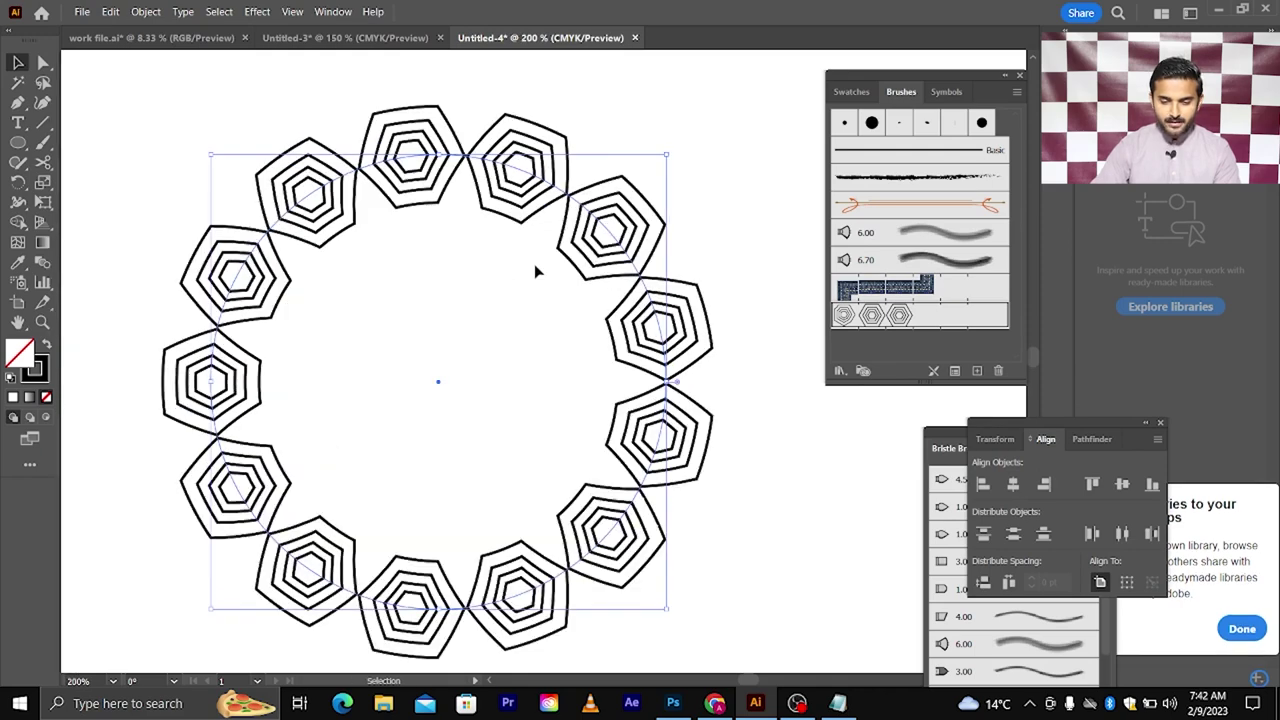
scroll(570, 278, down, 1)
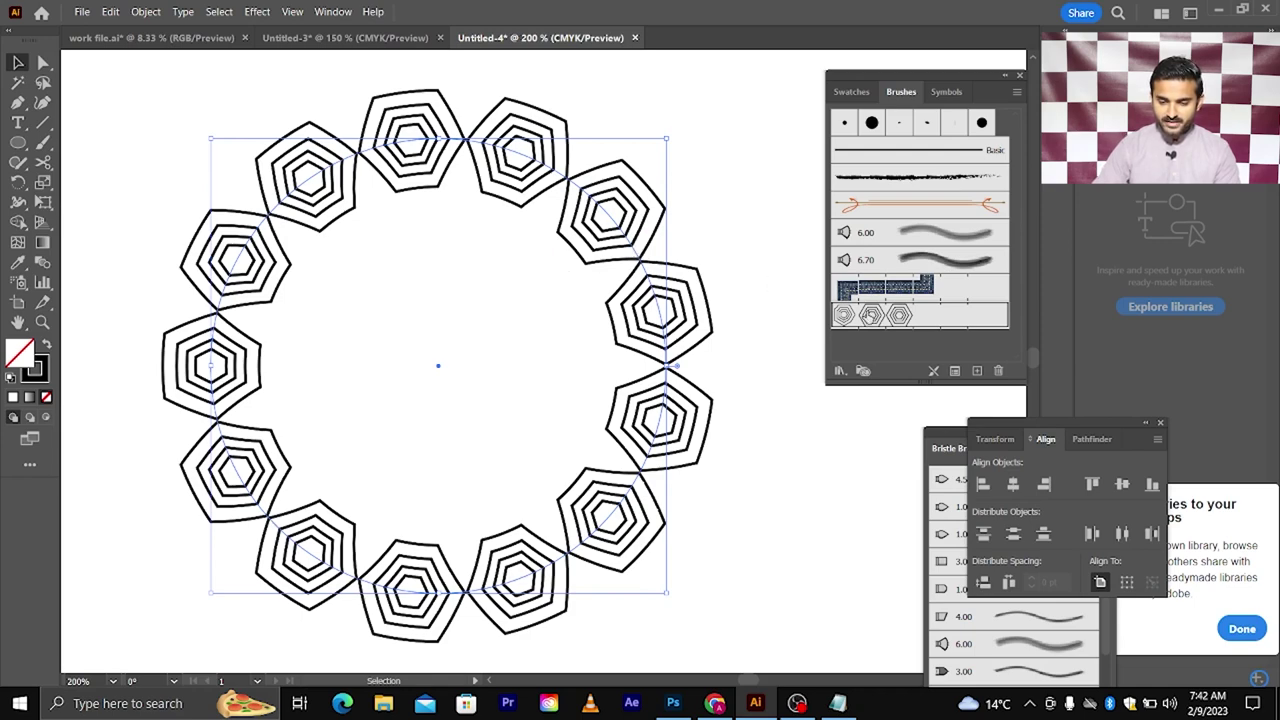
double_click(870, 315)
mouse_move(548, 85)
mouse_down()
mouse_move(815, 88)
mouse_move(866, 68)
mouse_up()
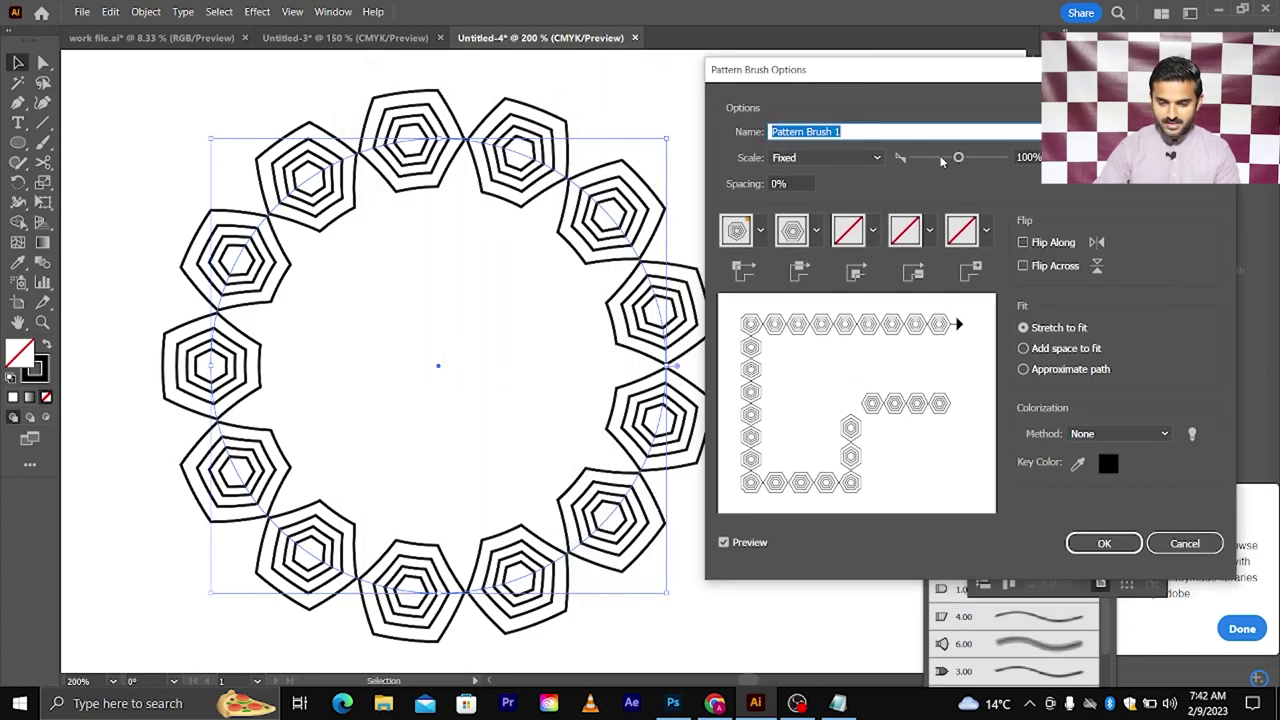
drag(940, 162, 927, 160)
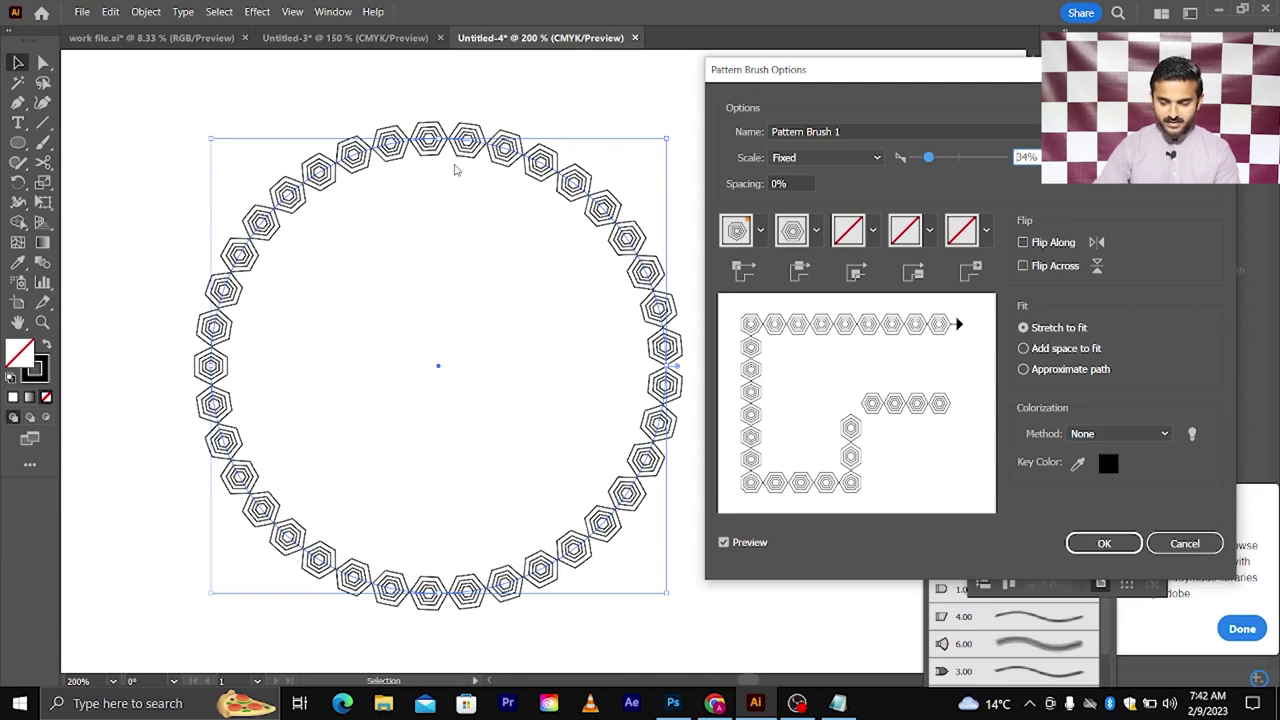
click(1185, 543)
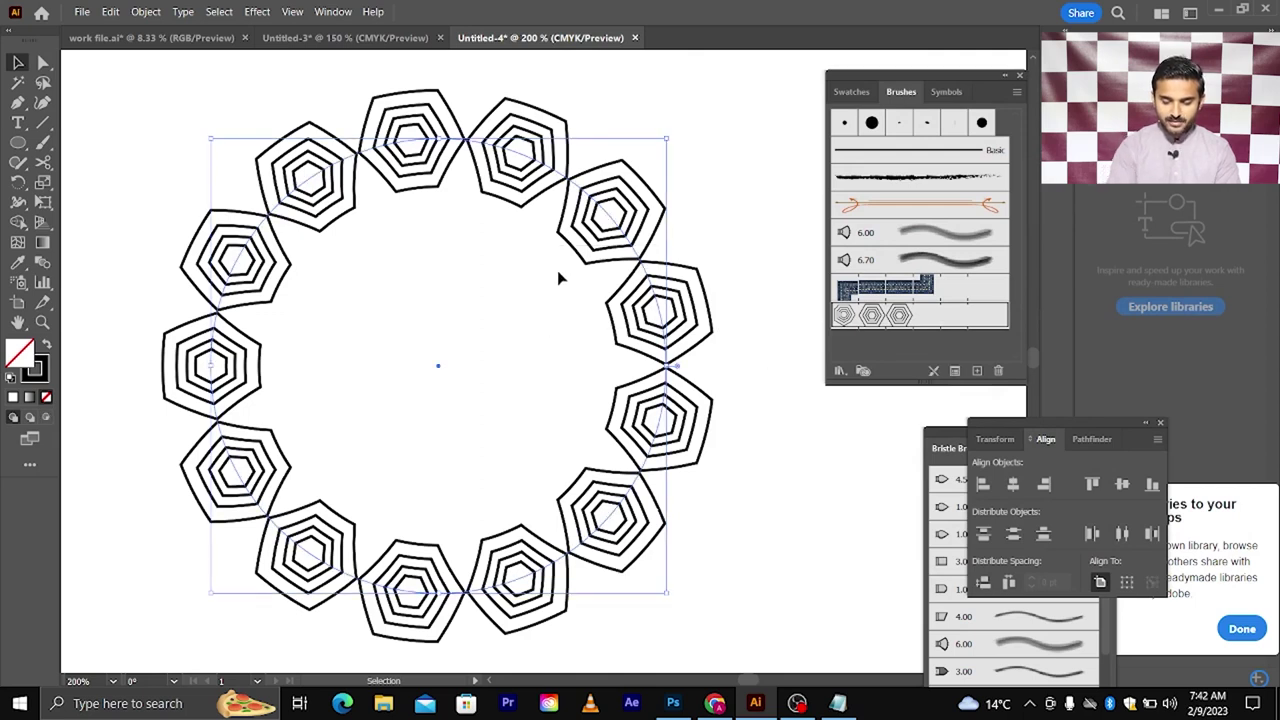
Delete the hexagon ring and draw a rectangle stroked with the hexagon pattern brush
key(Delete)
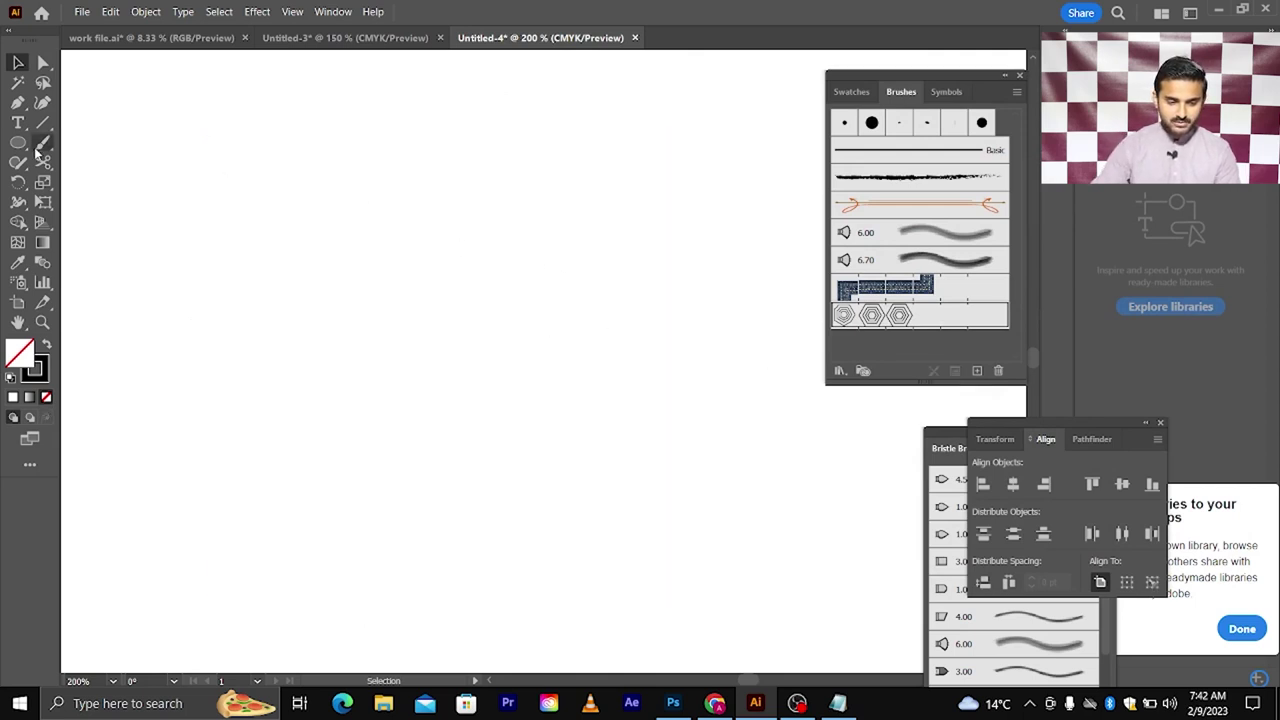
drag(18, 142, 80, 134)
drag(259, 205, 658, 548)
click(18, 62)
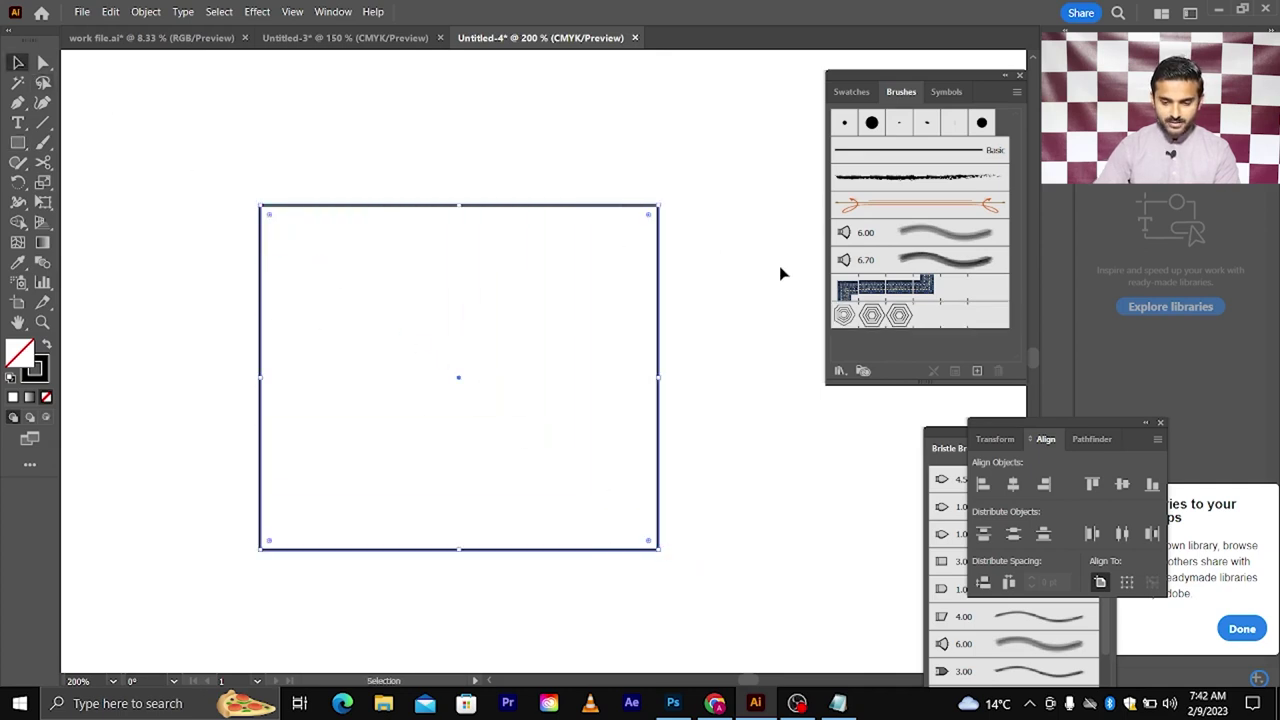
click(846, 316)
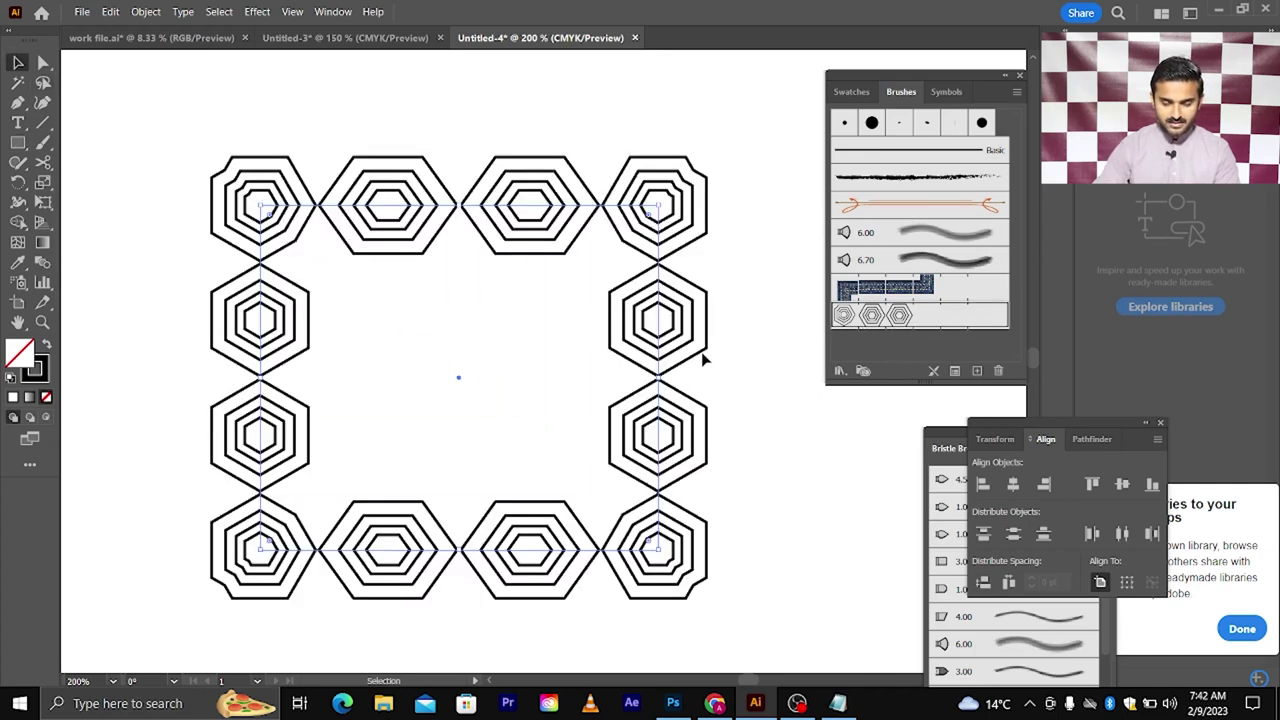
Test a smaller hexagon brush scale, cancel it, and delete the rectangle
scroll(703, 360, down, 1)
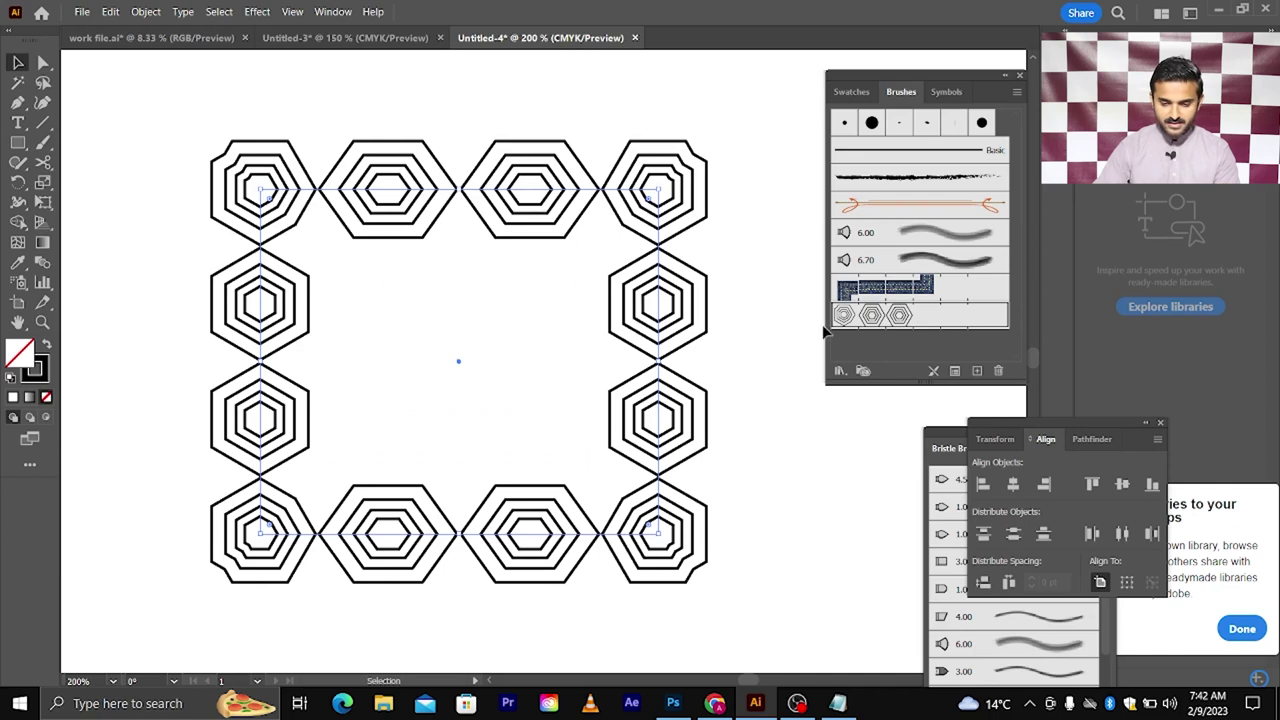
double_click(872, 316)
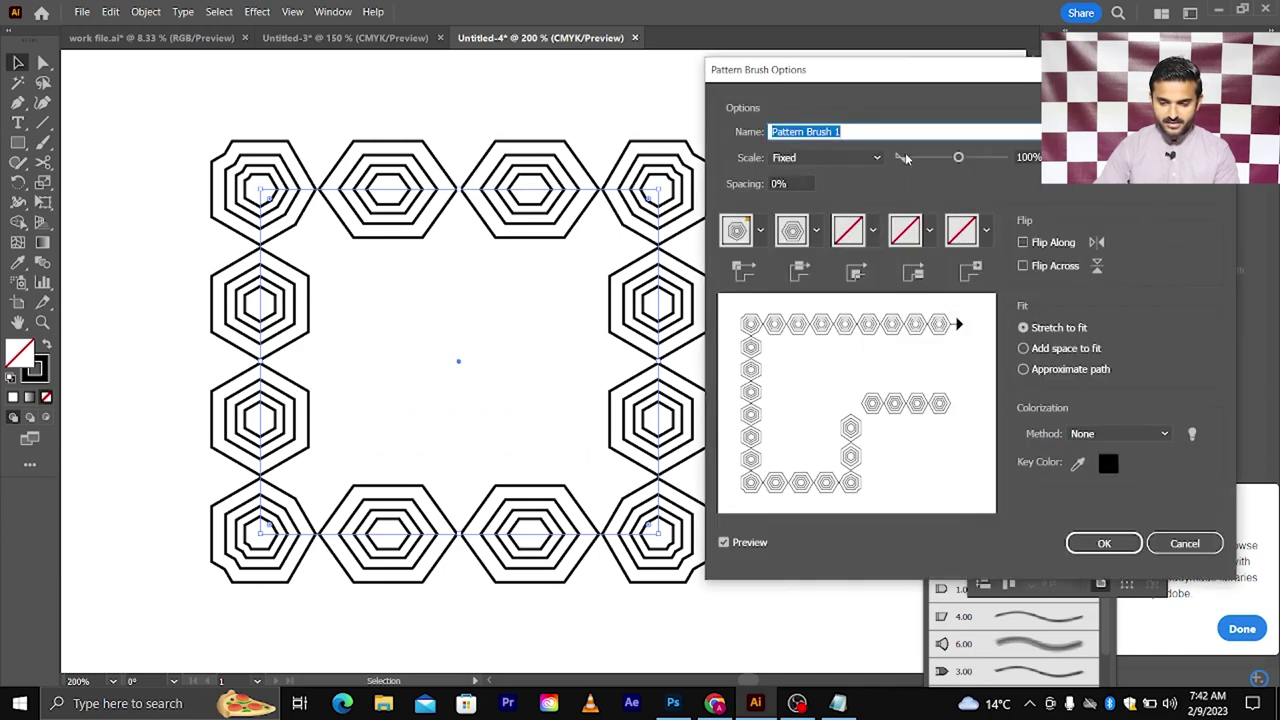
drag(905, 158, 937, 161)
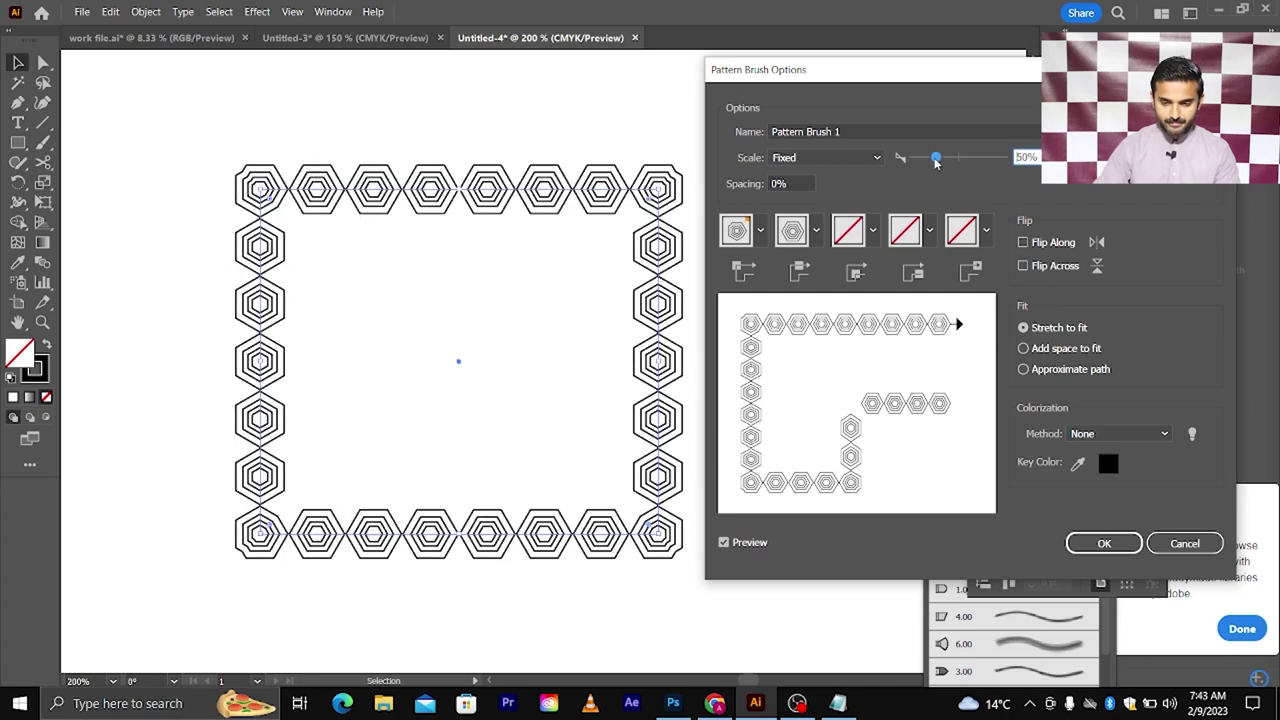
click(1185, 543)
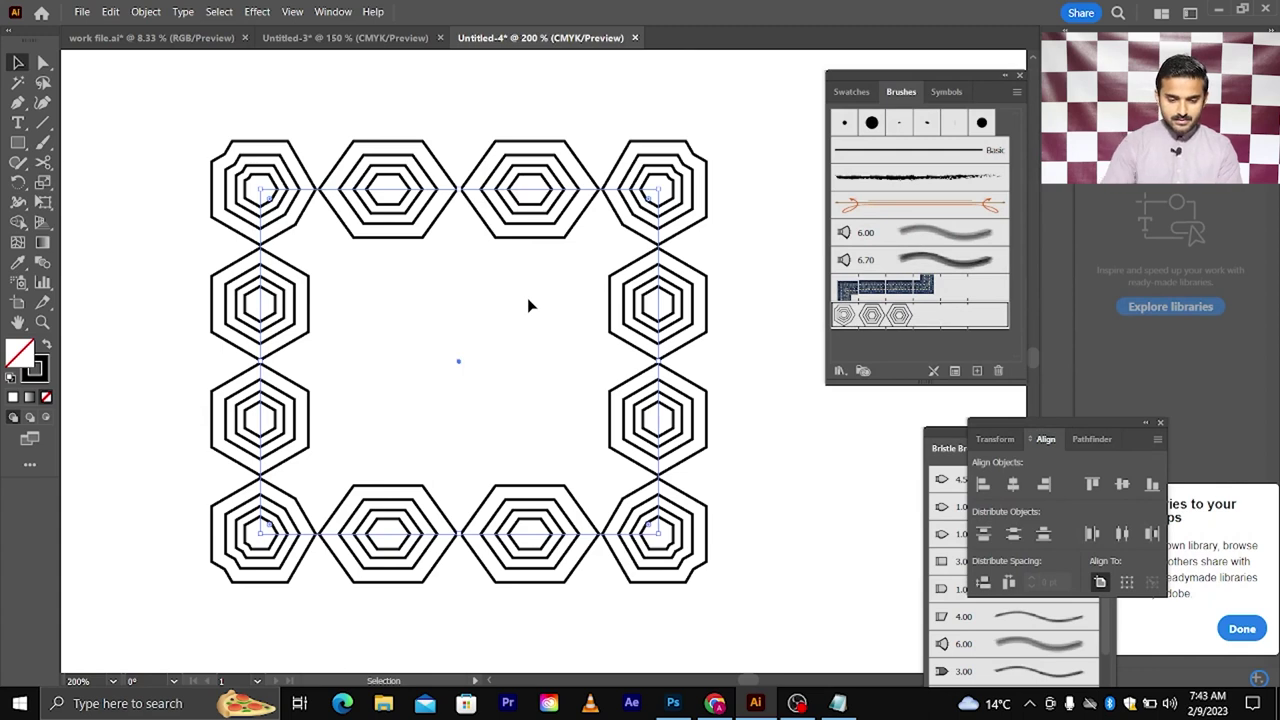
key(Delete)
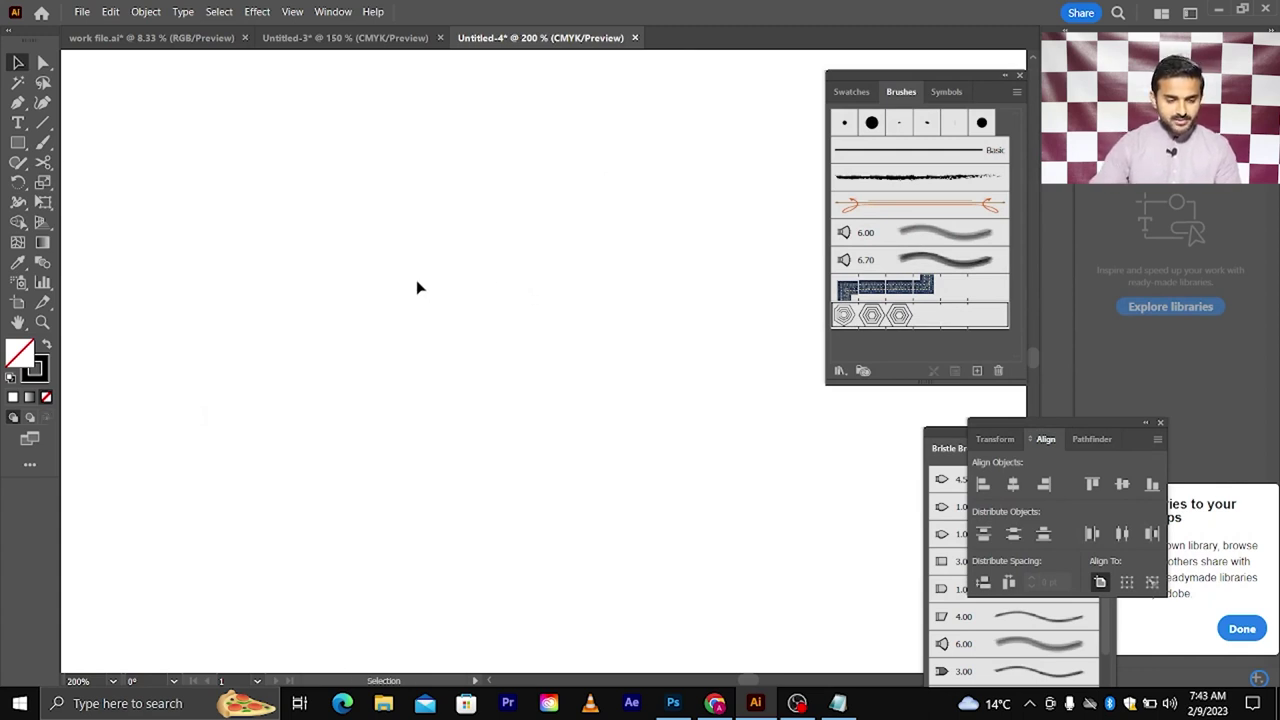
Draw a square and add two smaller scaled copies nested inside it
click(19, 143)
drag(337, 239, 440, 341)
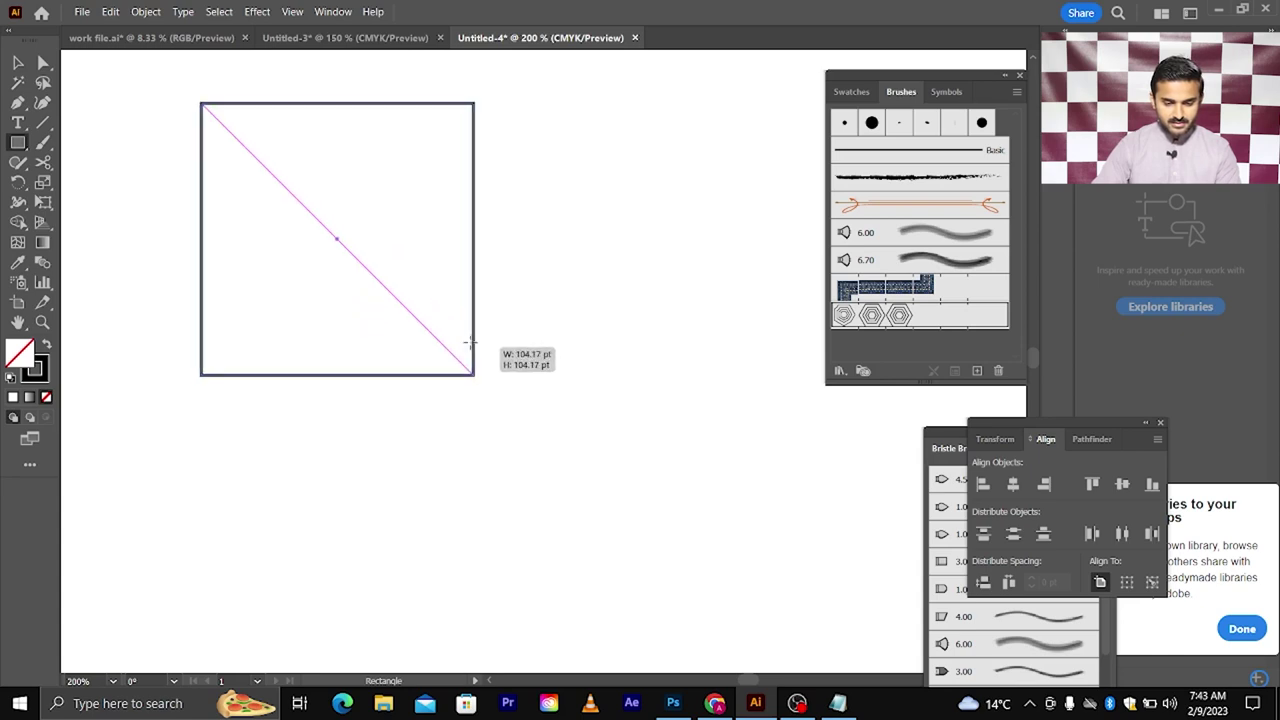
click(16, 64)
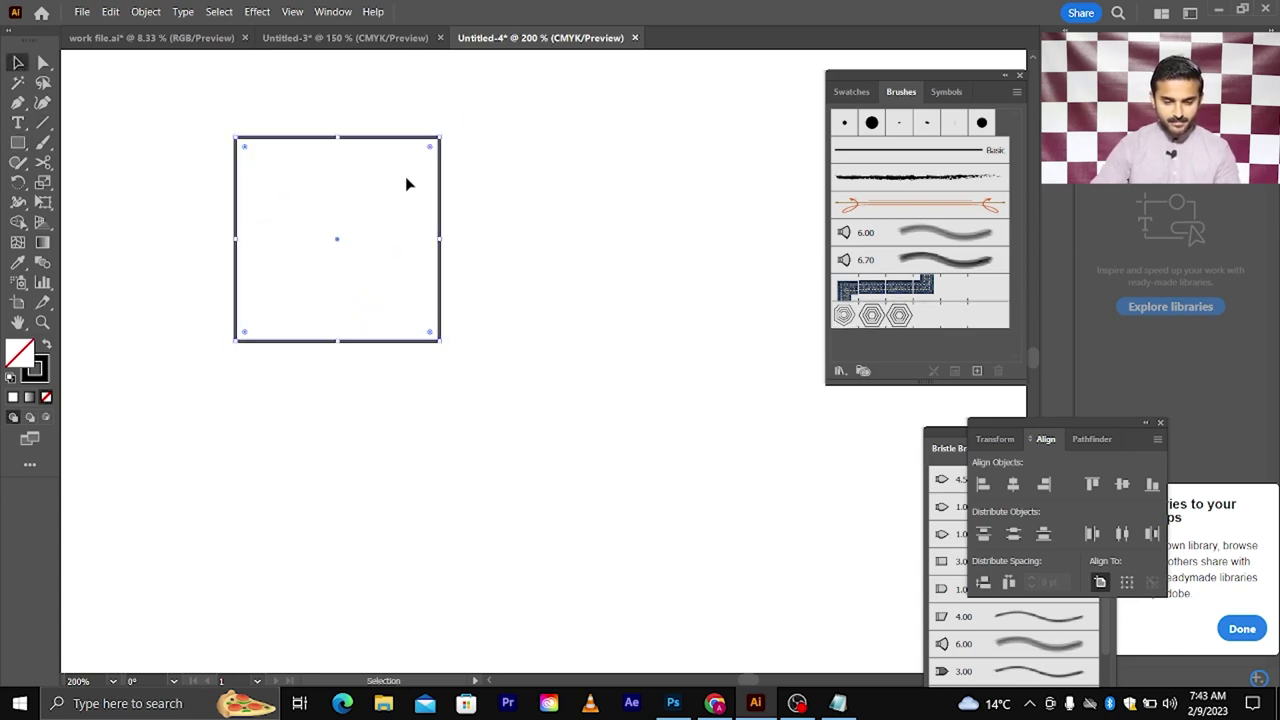
drag(437, 138, 409, 167)
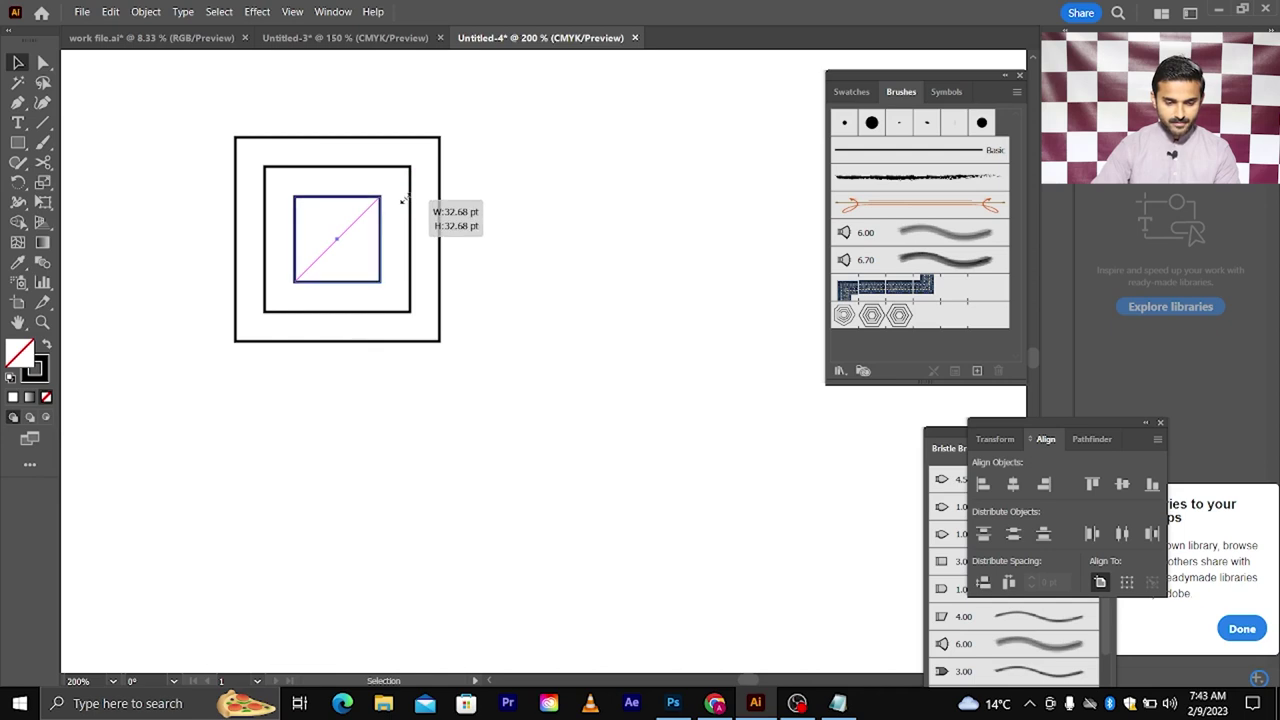
drag(405, 185, 375, 218)
Repeat the scaled copy for a fourth square, then shrink all four together
key(a)
key(v)
click(170, 121)
drag(170, 121, 515, 364)
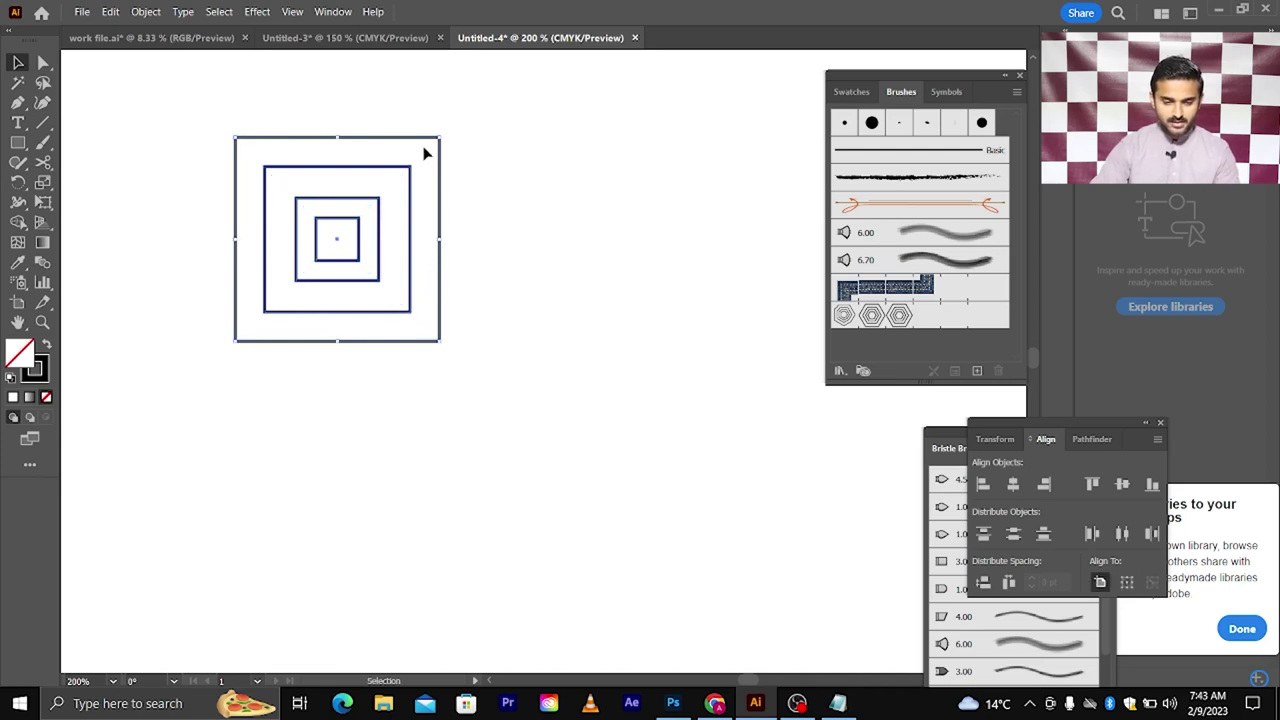
drag(435, 140, 380, 198)
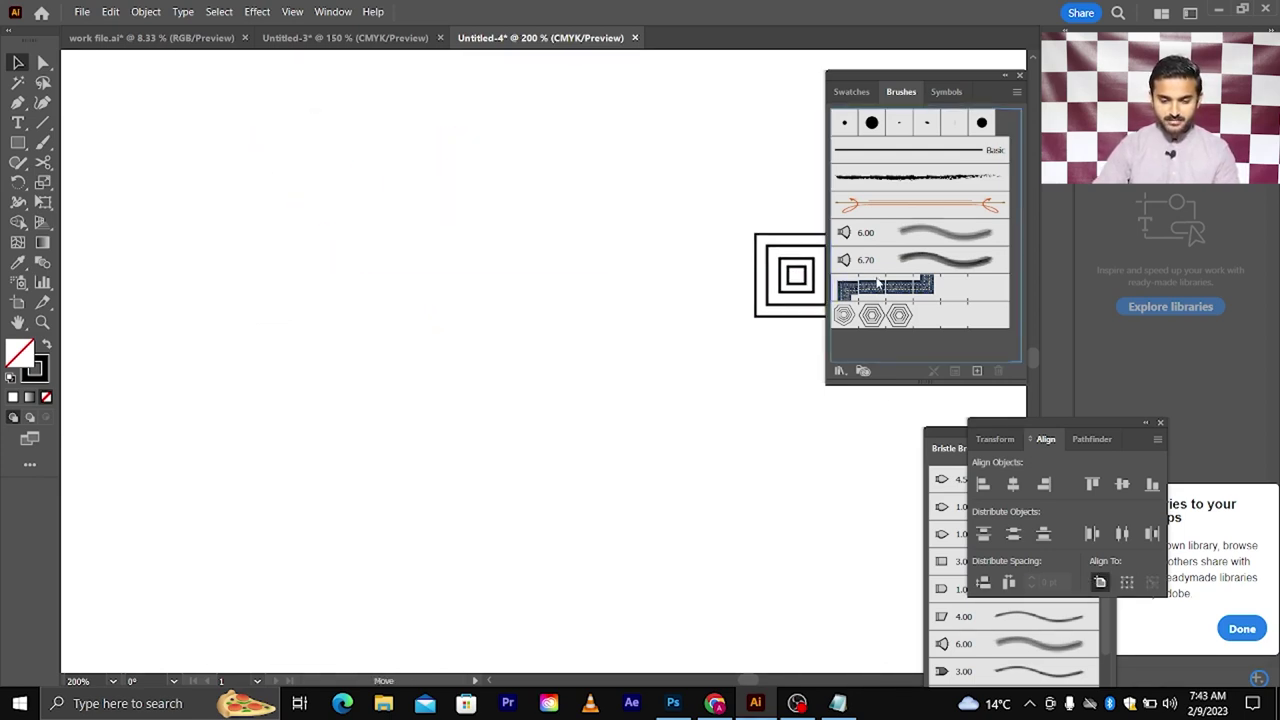
Save the nested-square tile as a new pattern brush, Pattern Brush 2
drag(357, 231, 840, 270)
click(369, 268)
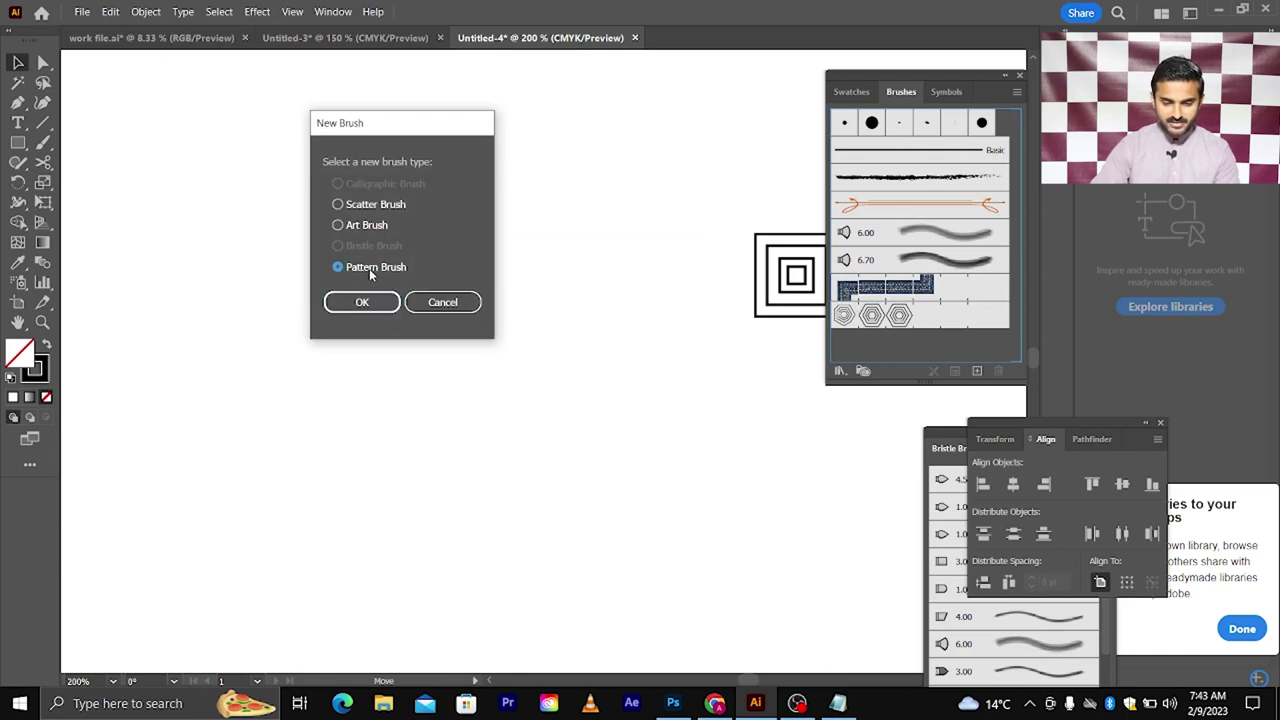
click(362, 302)
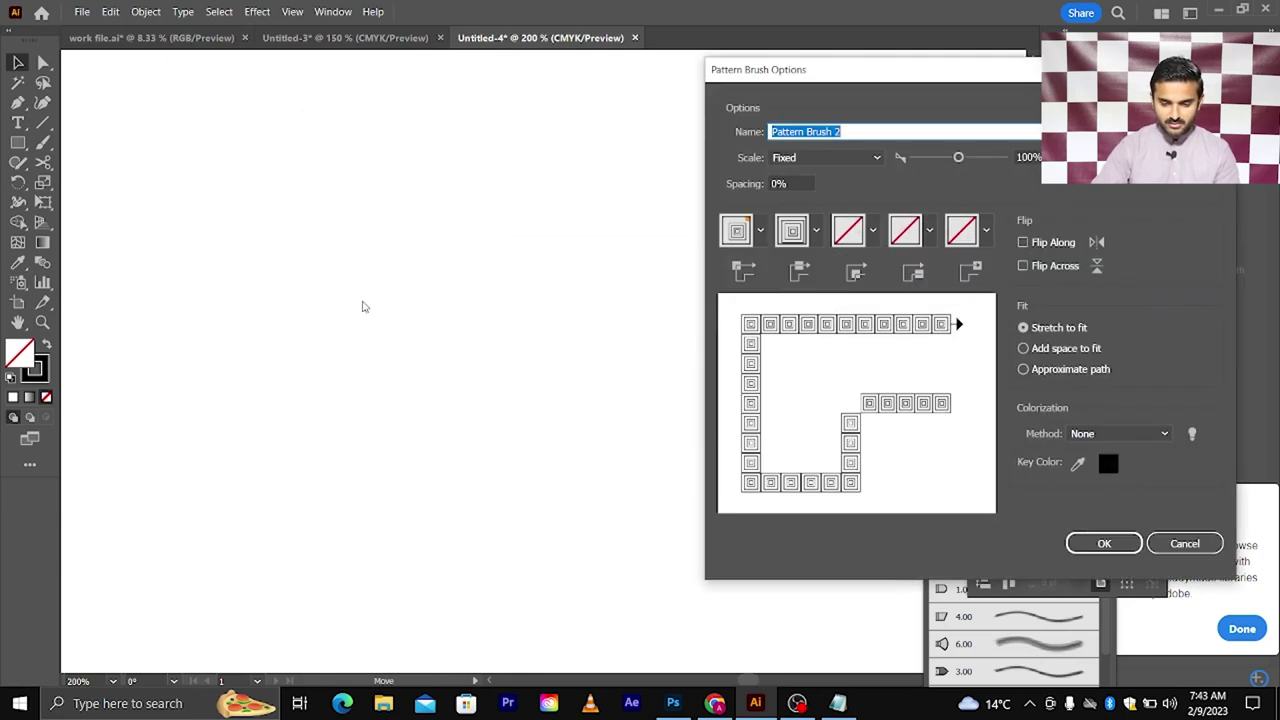
click(1104, 545)
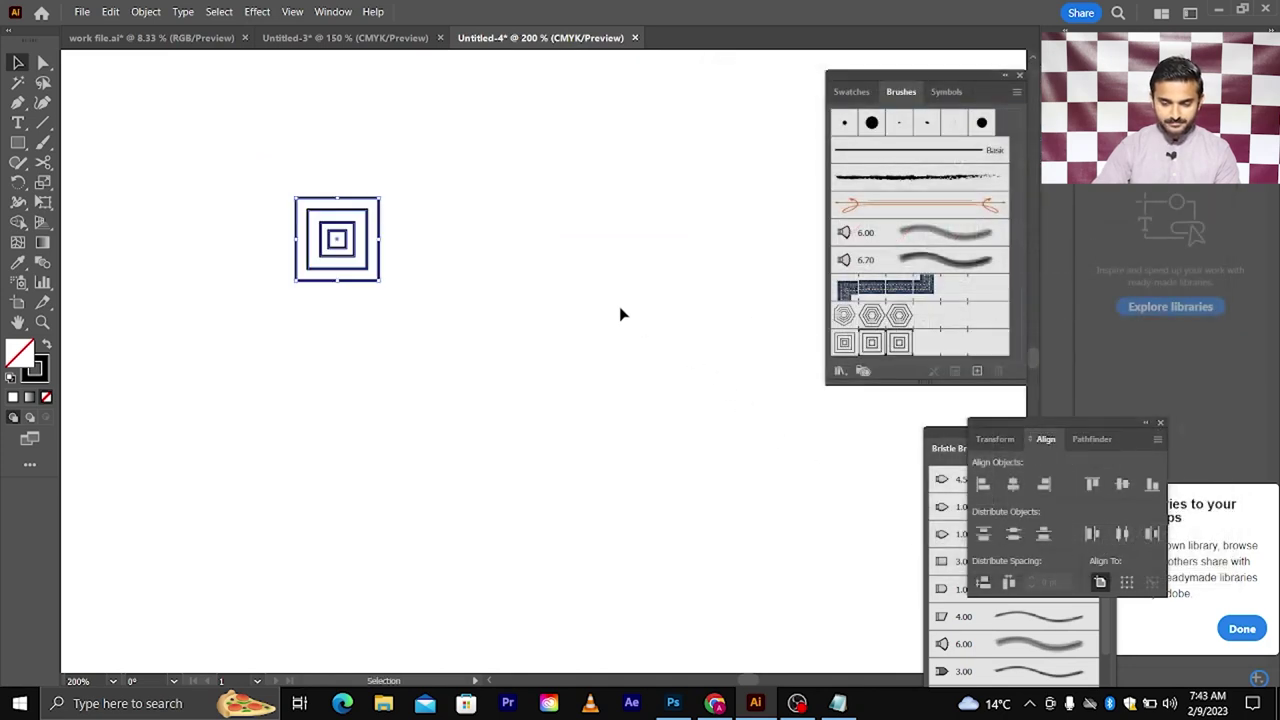
Delete the nested-square artwork from the artboard
click(619, 314)
click(358, 213)
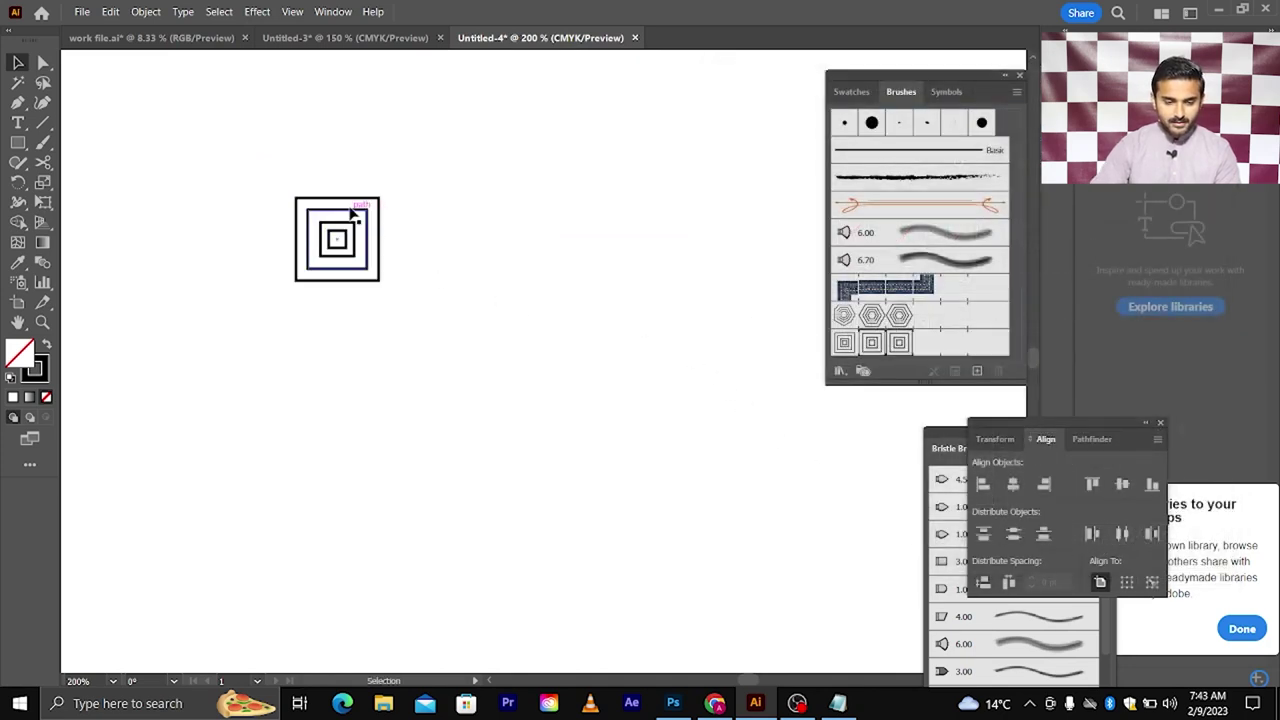
key(Delete)
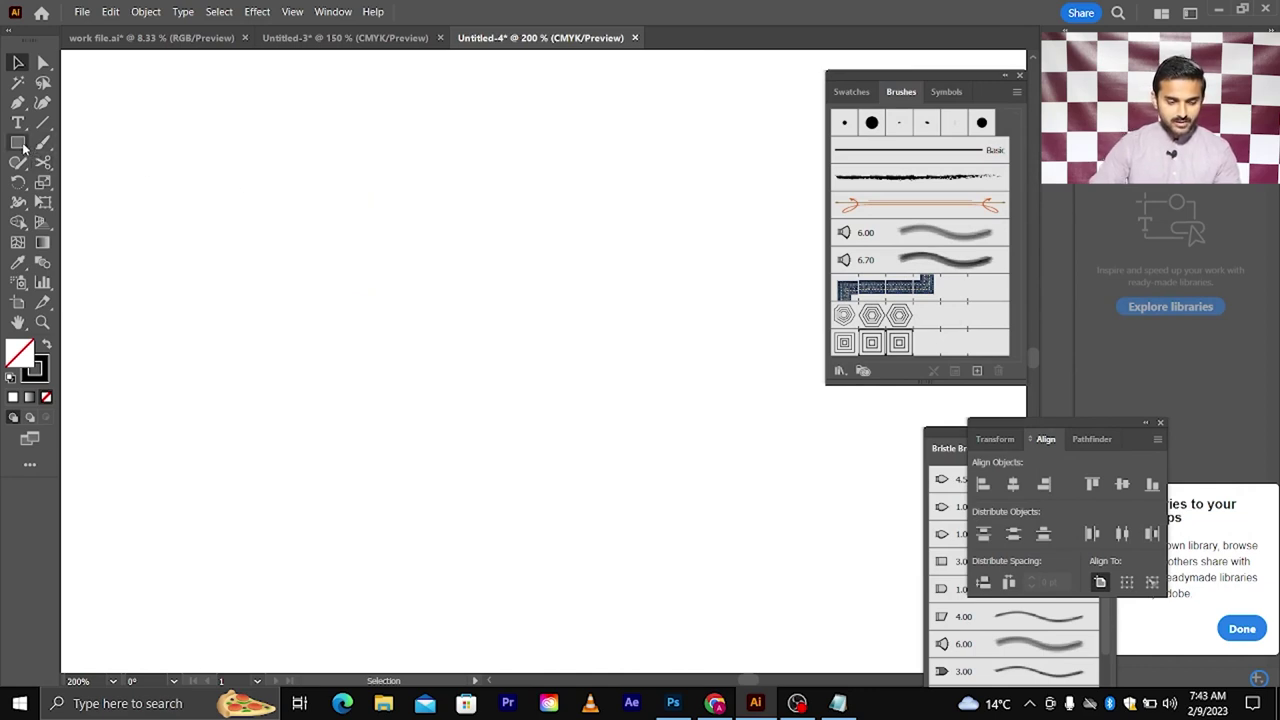
Draw a large circle and stroke it with the square-tile Pattern Brush 2
drag(18, 142, 80, 182)
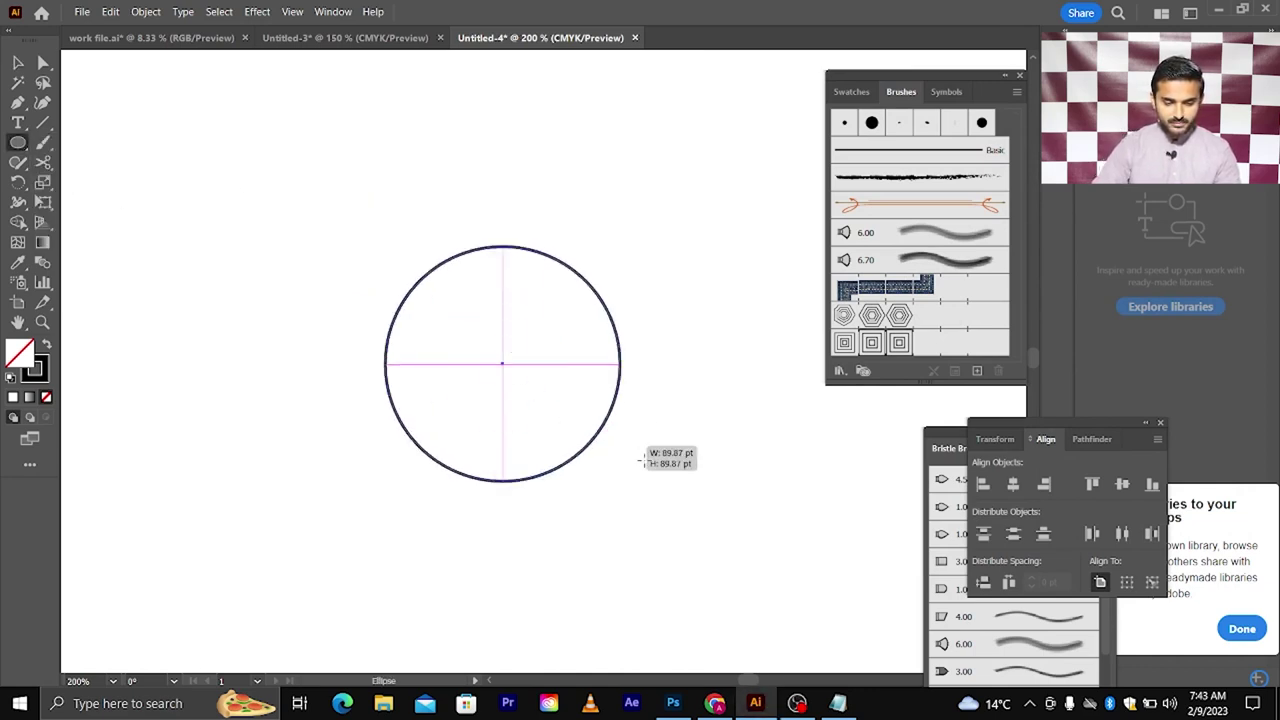
drag(502, 363, 731, 505)
click(17, 63)
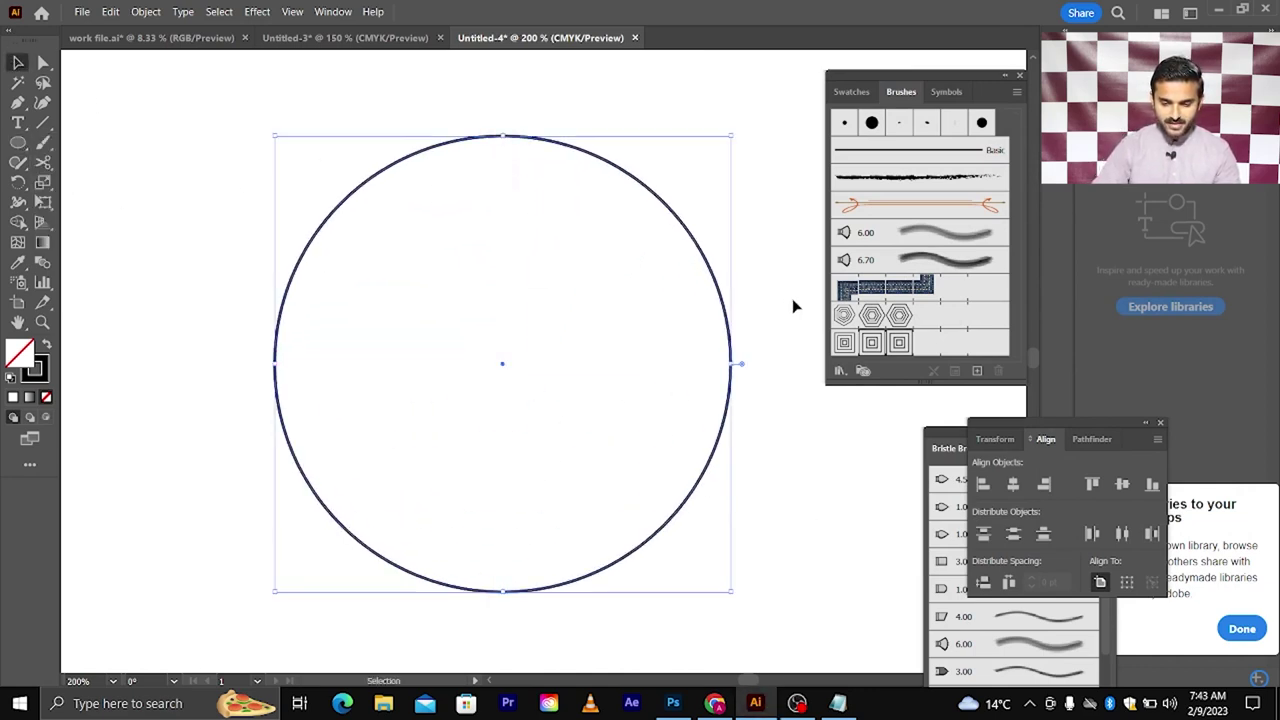
click(870, 343)
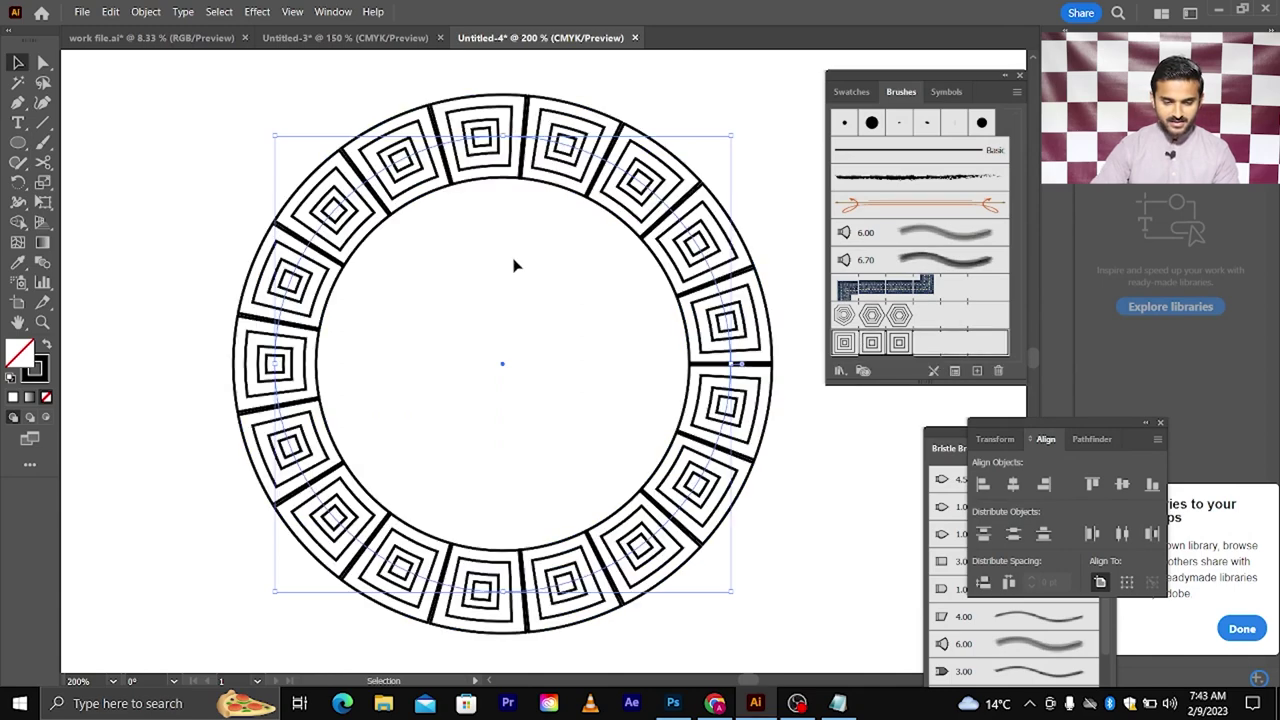
Scroll around the canvas to inspect the nested-square ring
scroll(513, 265, down, 1)
scroll(516, 250, right, 2)
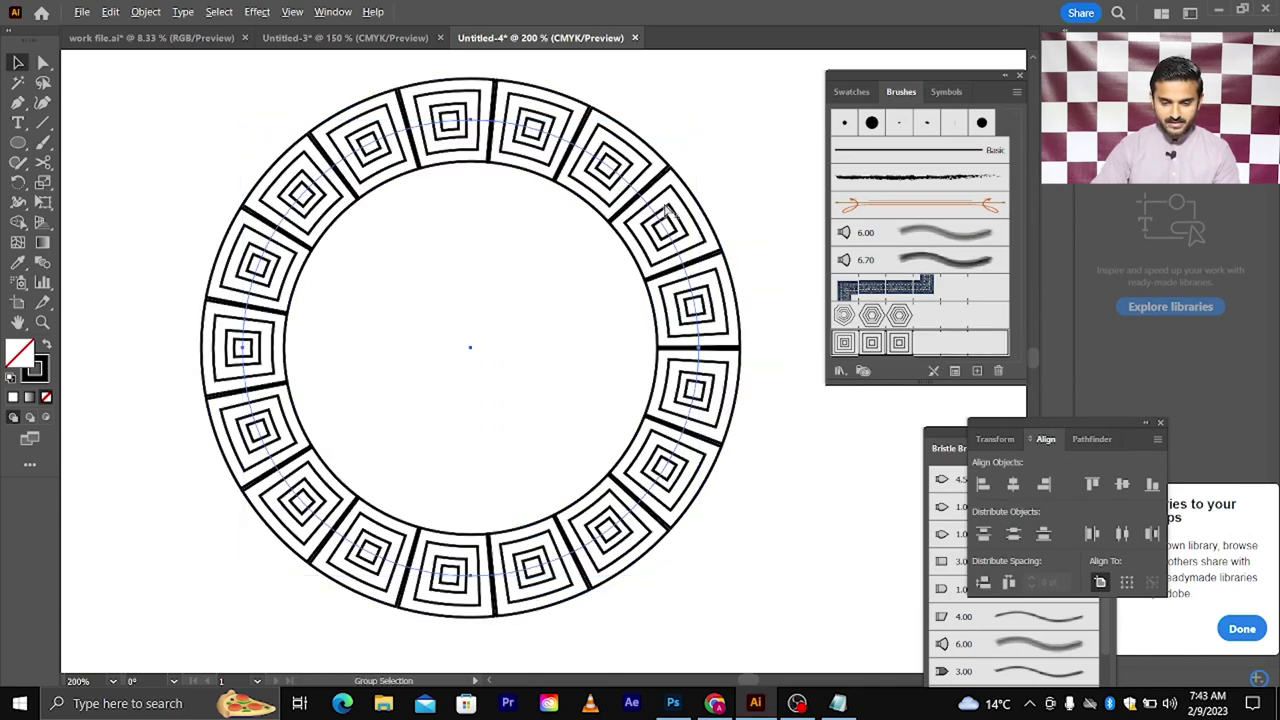
scroll(668, 210, up, 2)
scroll(668, 210, down, 2)
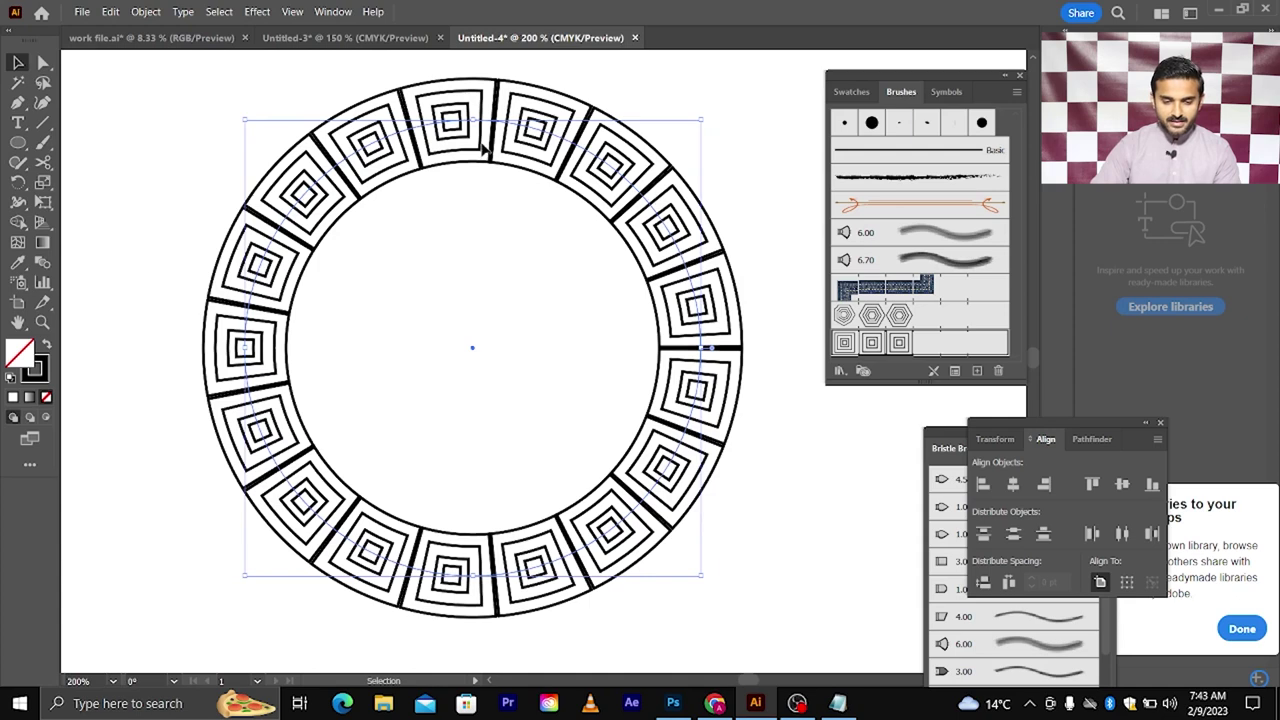
scroll(486, 149, up, 2)
scroll(413, 202, up, 2)
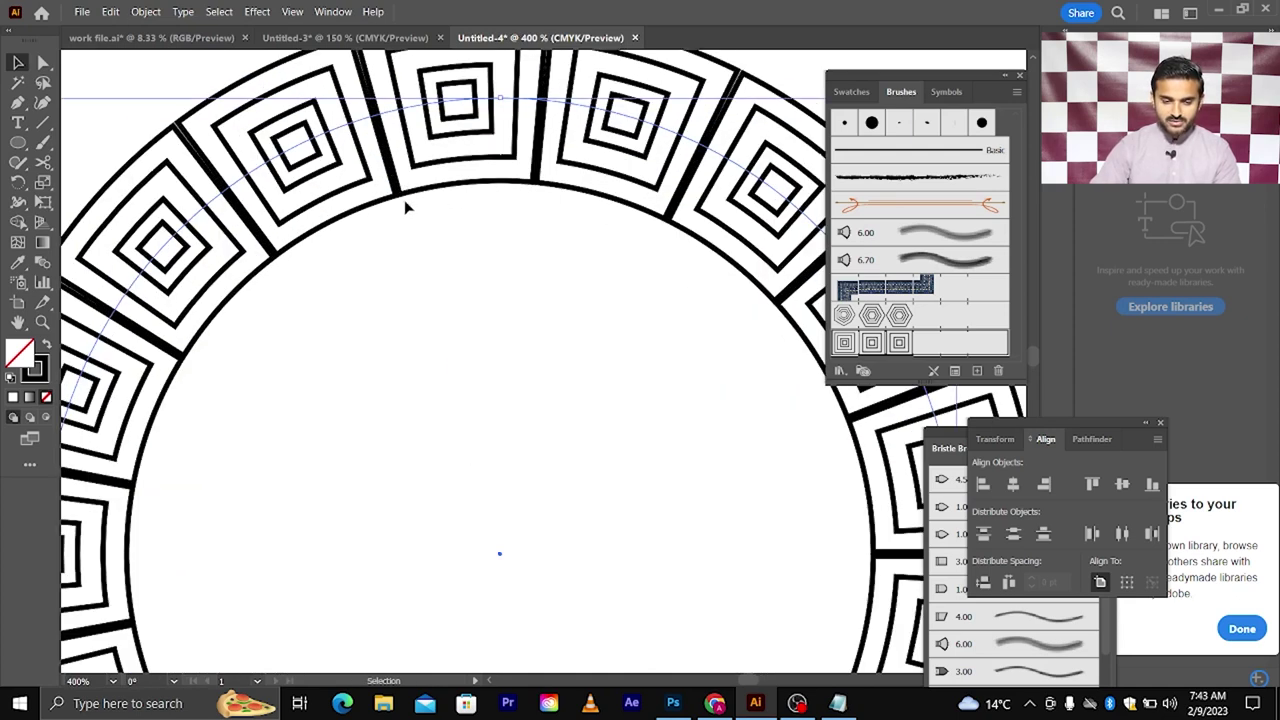
scroll(406, 207, up, 1)
scroll(358, 125, up, 3)
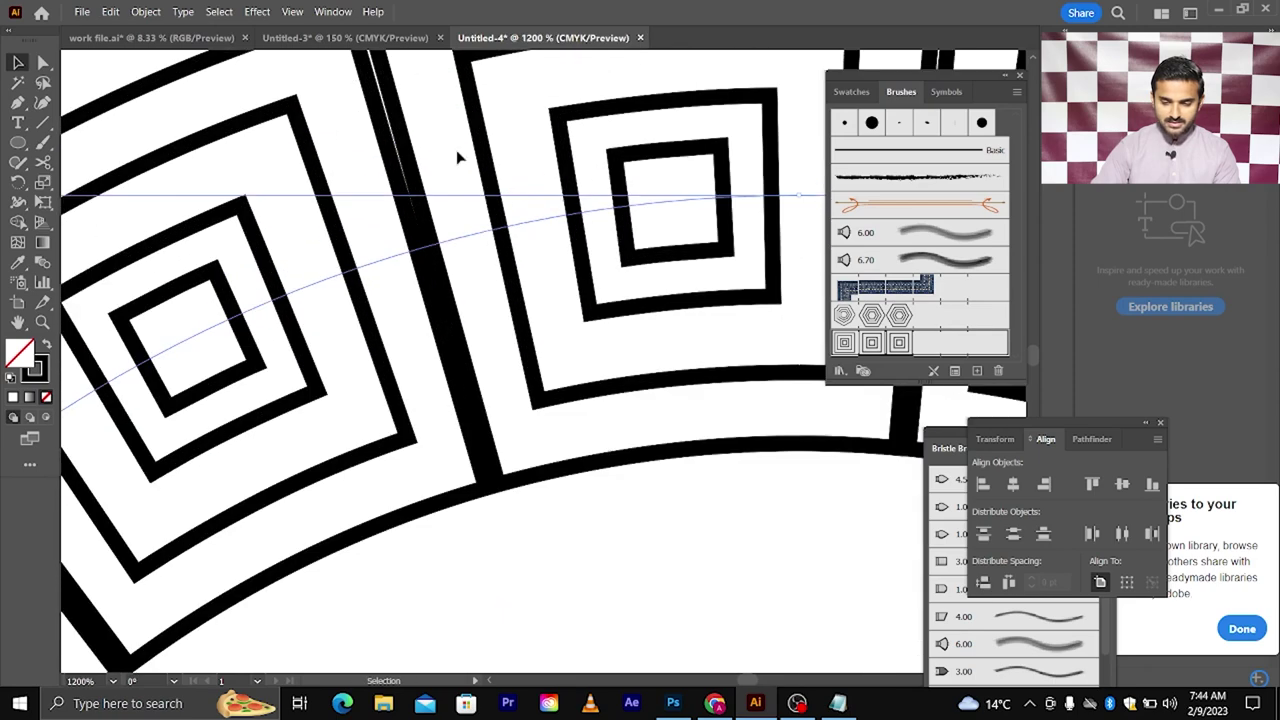
scroll(351, 115, down, 3)
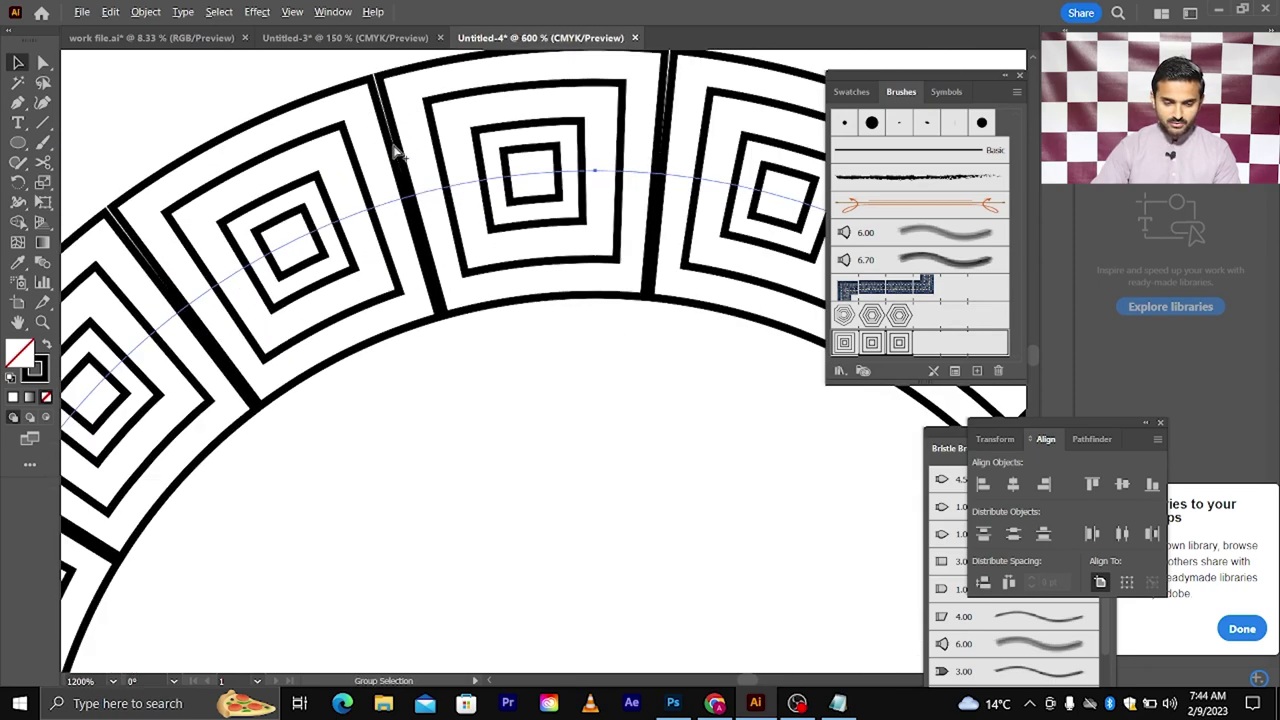
scroll(358, 148, up, 1)
scroll(420, 205, down, 3)
scroll(420, 205, down, 1)
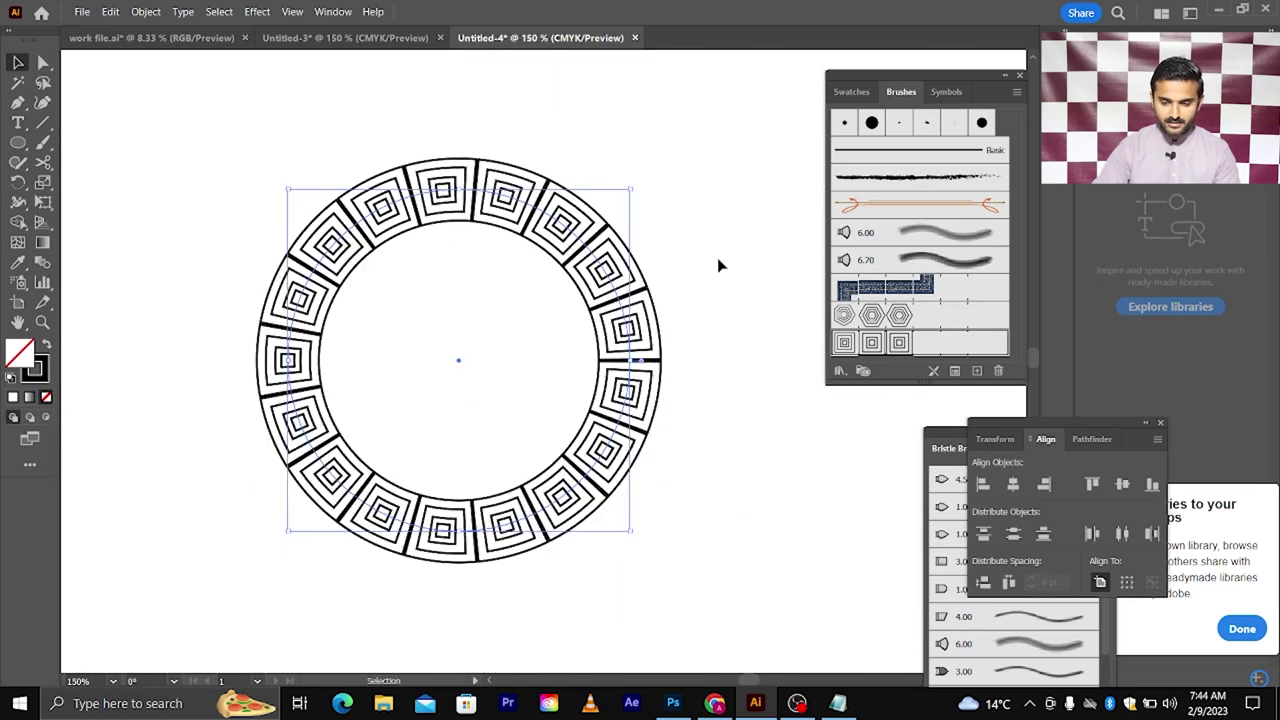
Try a smaller Scale for Pattern Brush 2, then move the ring toward the left edge
double_click(873, 343)
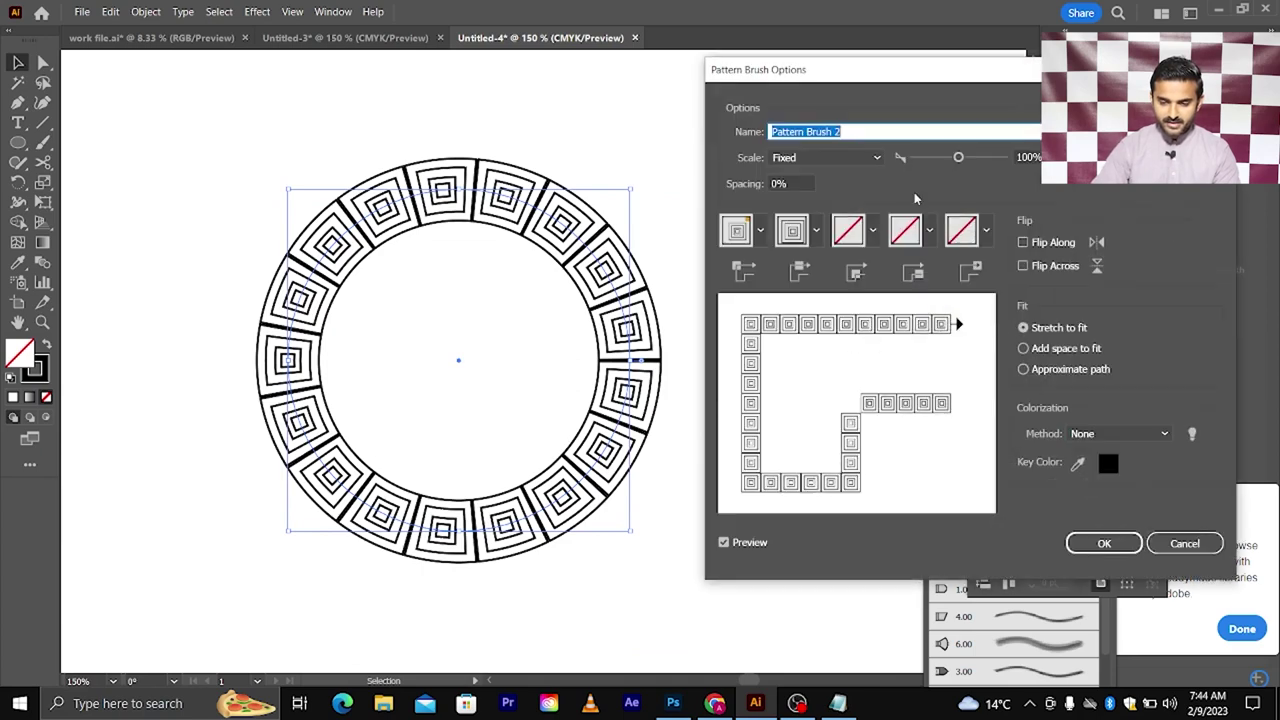
mouse_move(950, 160)
mouse_down()
mouse_move(938, 160)
mouse_move(967, 160)
mouse_move(955, 160)
mouse_up()
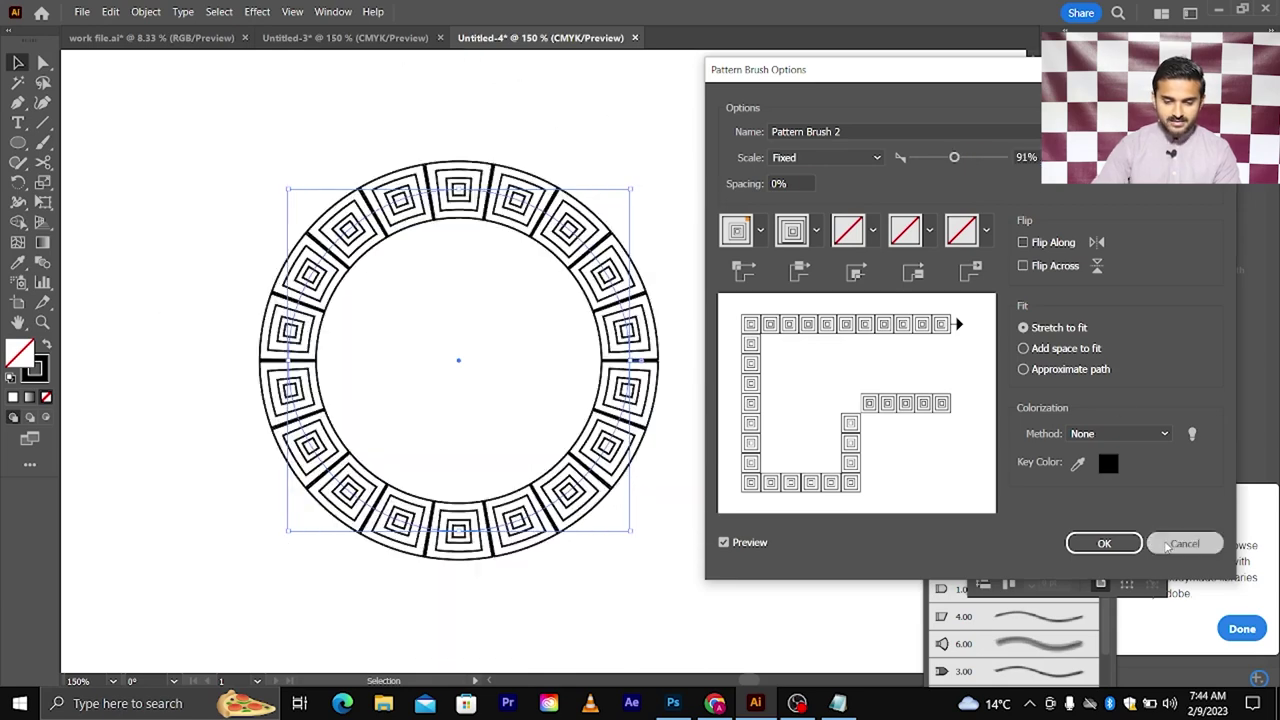
click(1104, 543)
scroll(611, 228, down, 3)
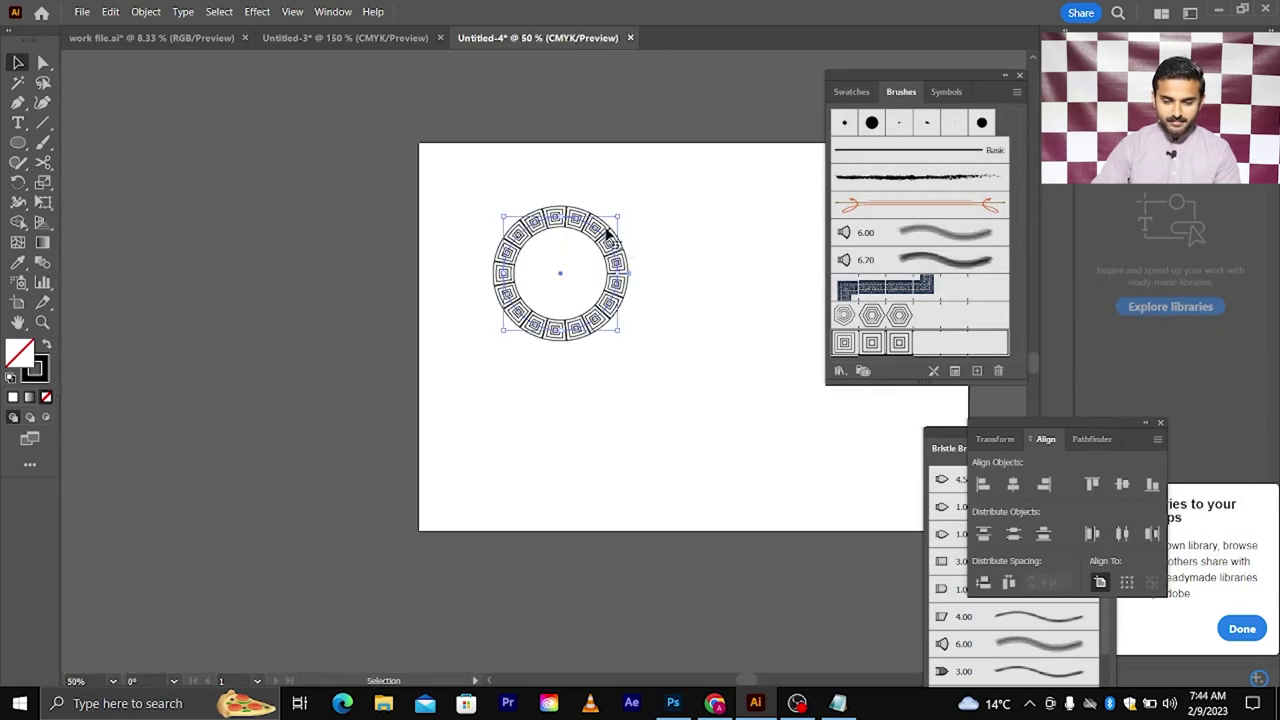
drag(601, 238, 443, 280)
key(Delete)
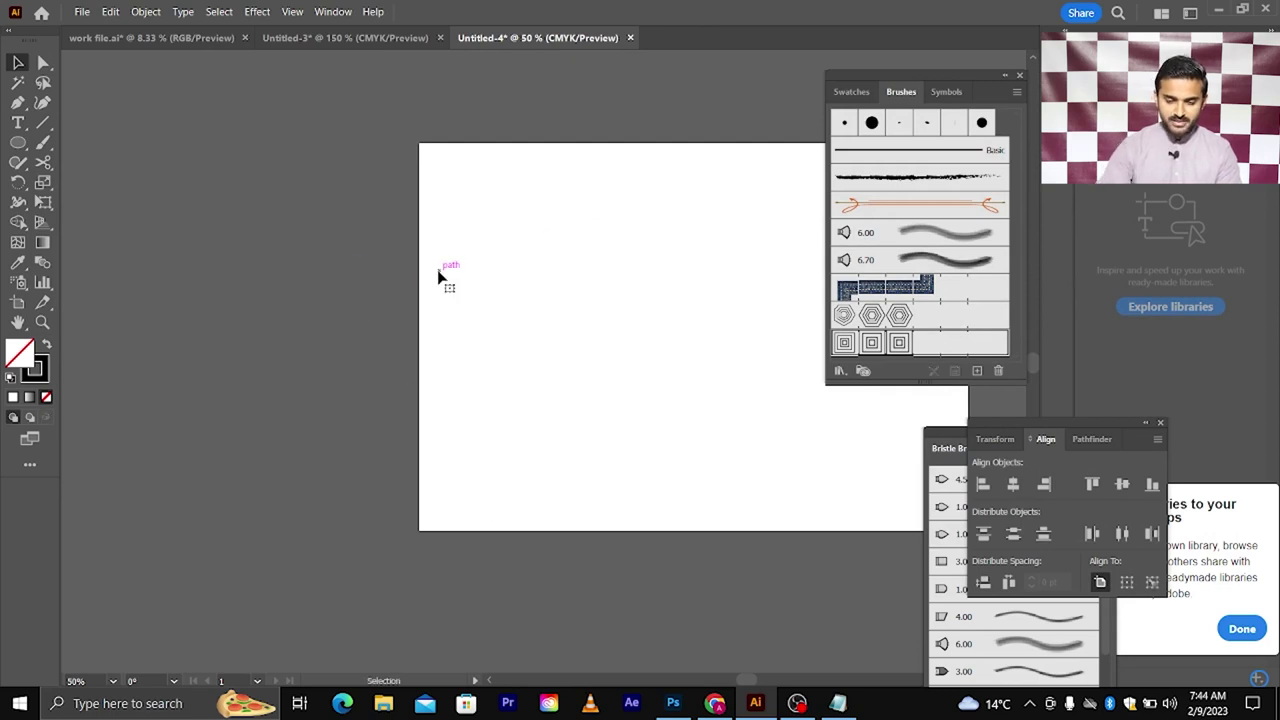
scroll(440, 277, left, 3)
scroll(493, 276, up, 3)
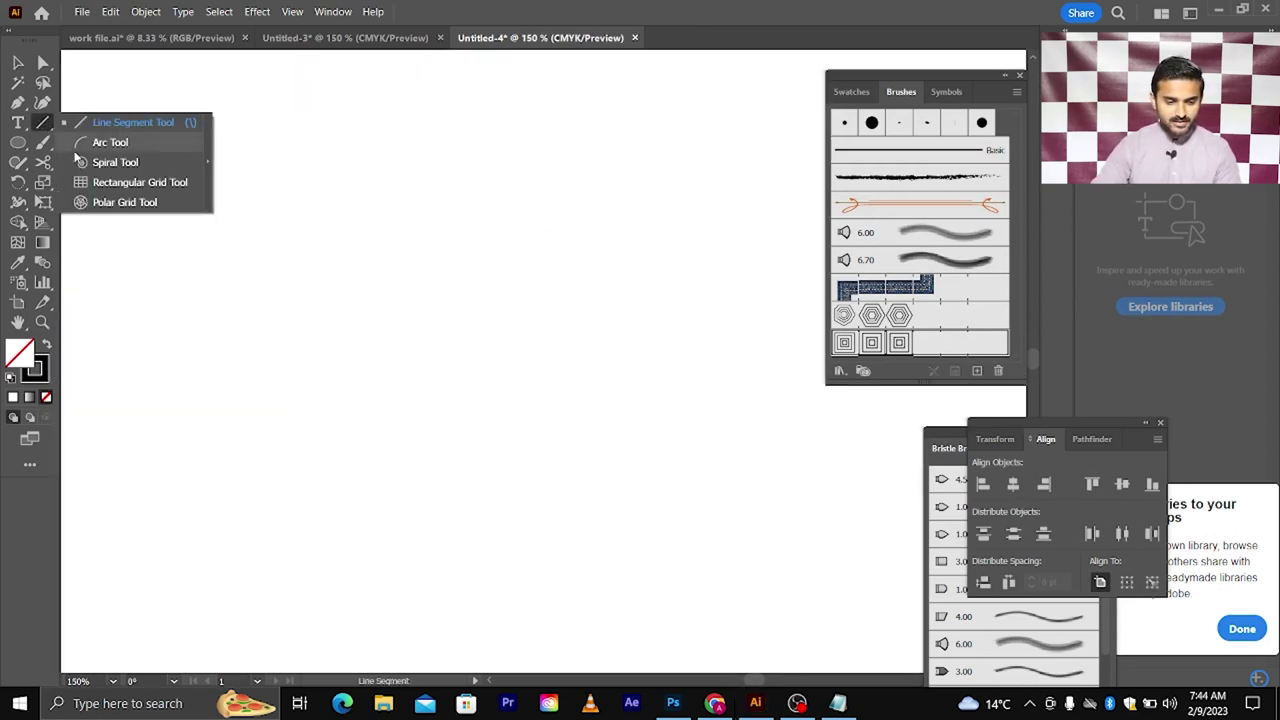
drag(44, 124, 110, 163)
drag(255, 275, 487, 412)
key(ctrl+z)
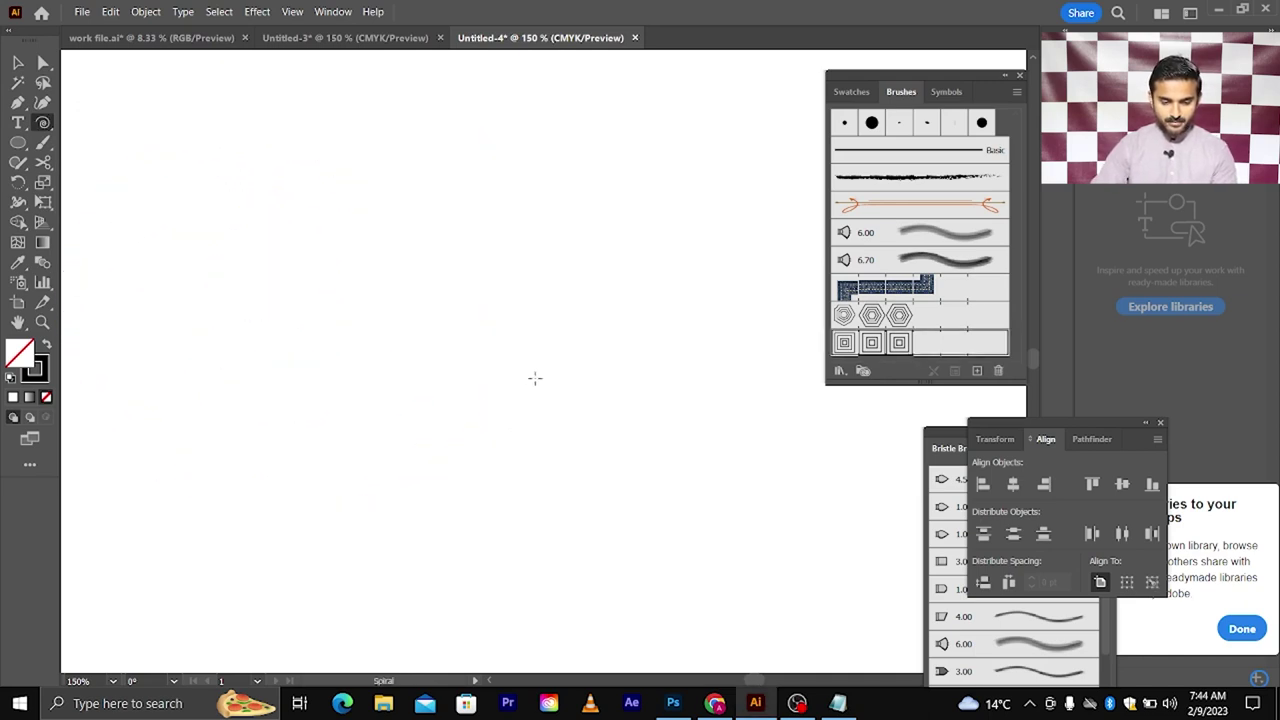
click(535, 378)
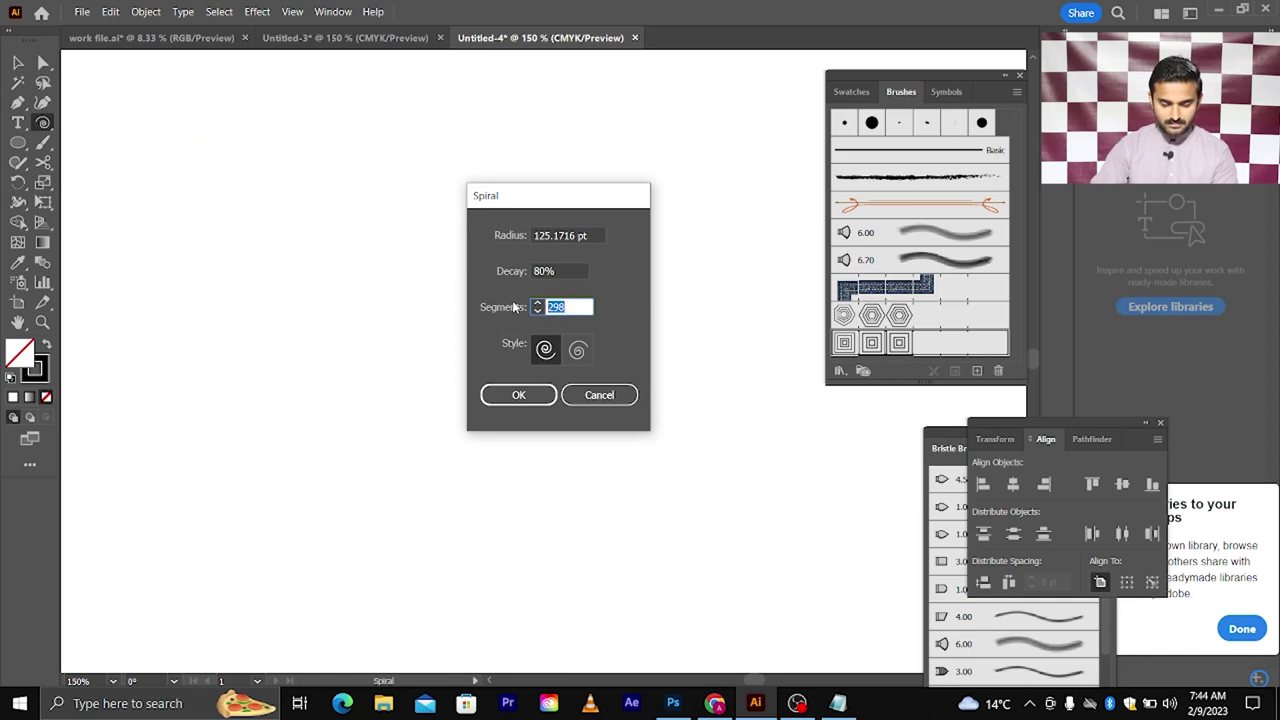
text(10)
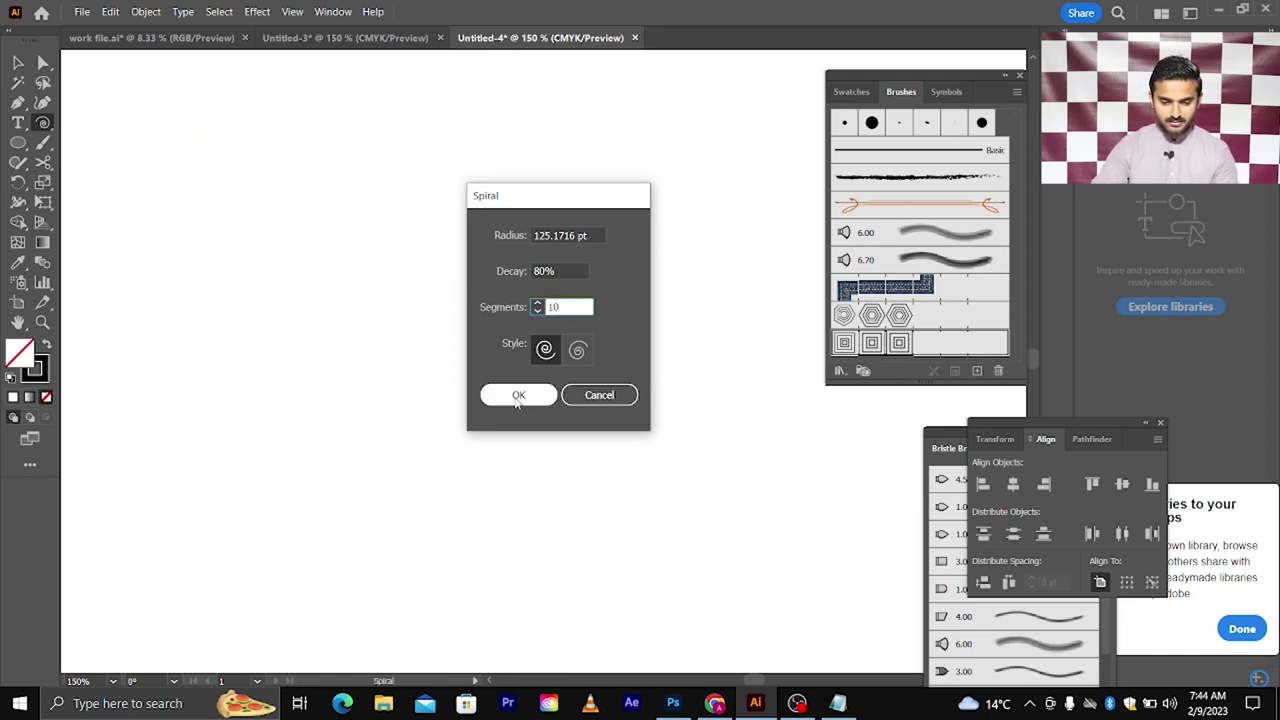
click(513, 395)
click(17, 62)
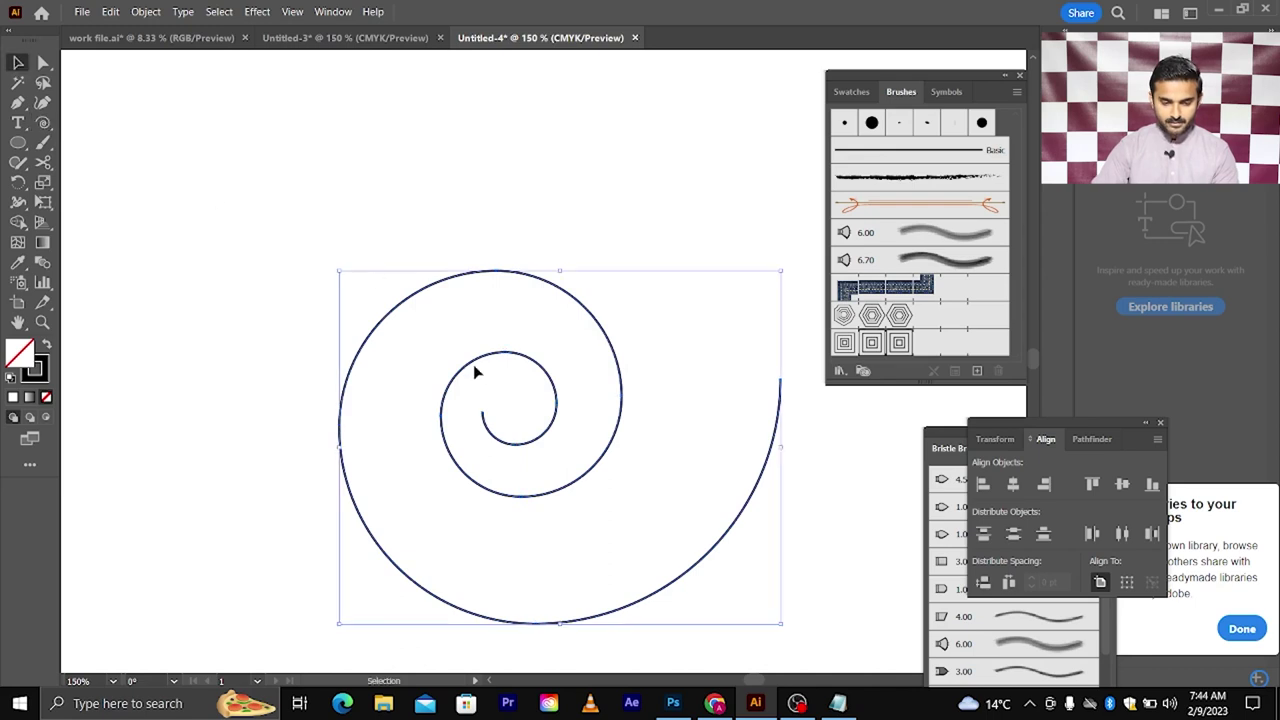
drag(464, 362, 369, 297)
click(846, 344)
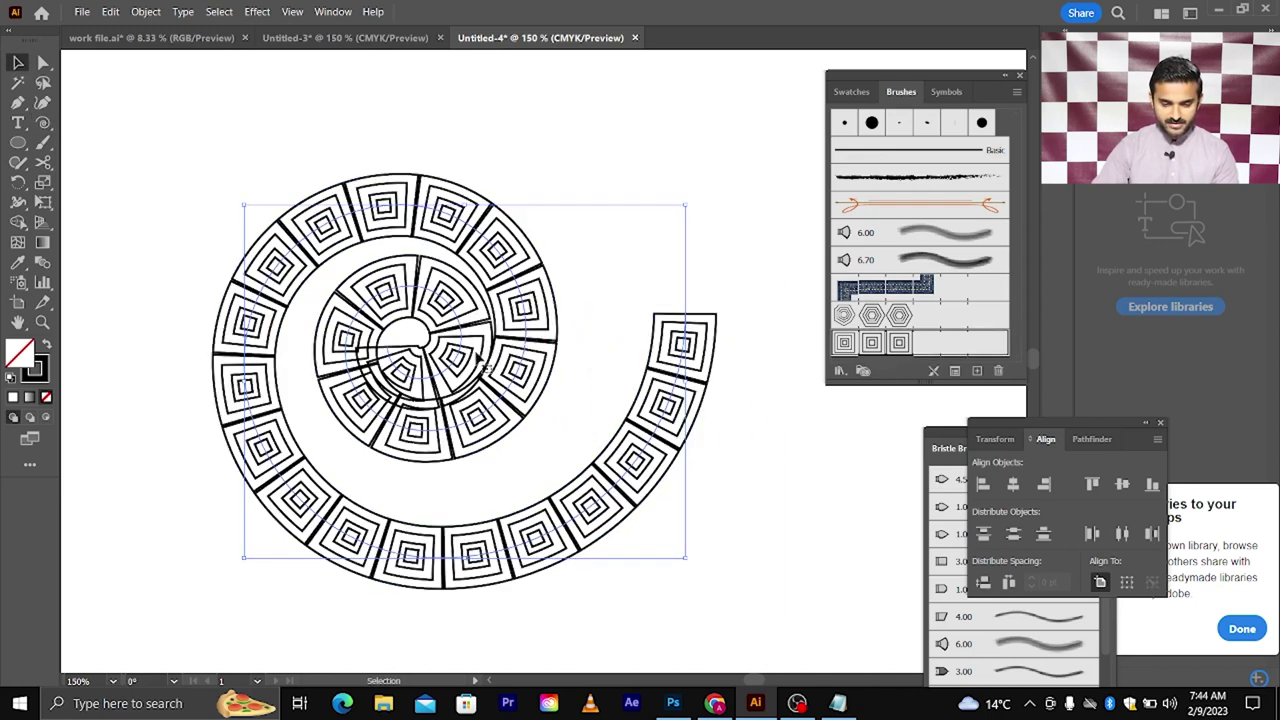
scroll(437, 338, up, 1)
scroll(437, 338, up, 2)
scroll(437, 338, down, 2)
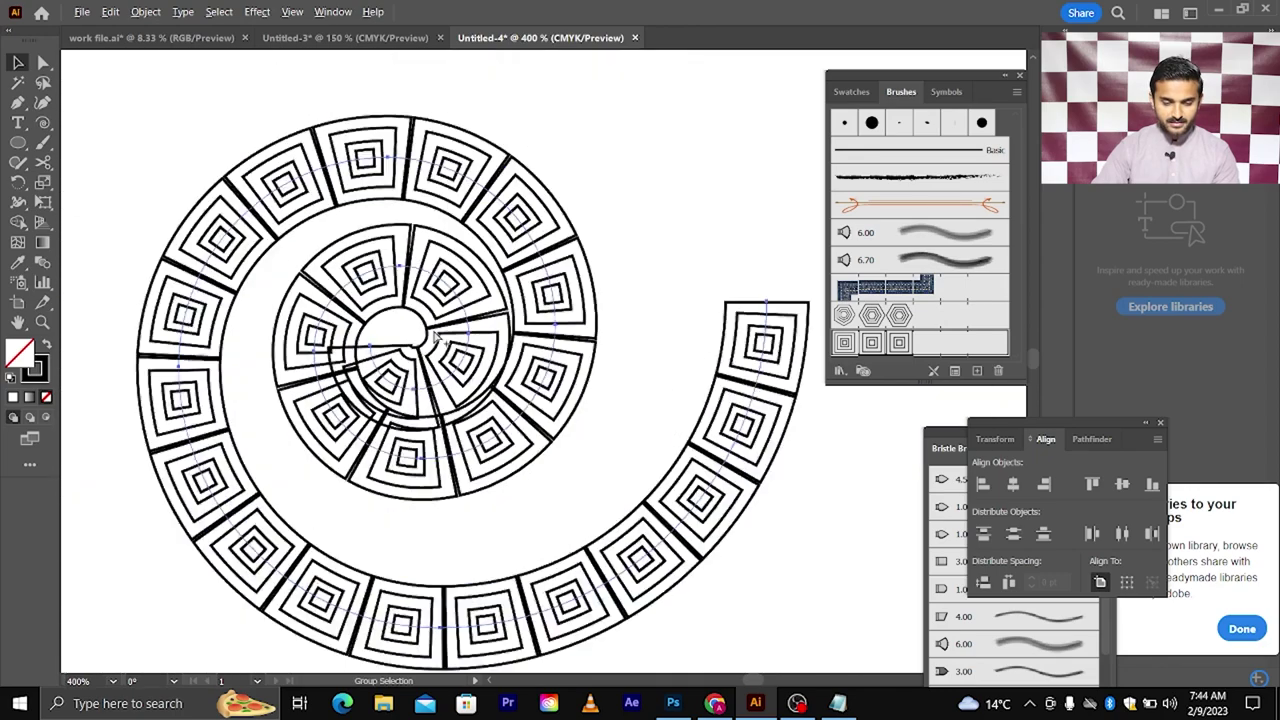
scroll(437, 338, down, 1)
scroll(437, 338, down, 1)
scroll(437, 338, down, 1)
click(548, 262)
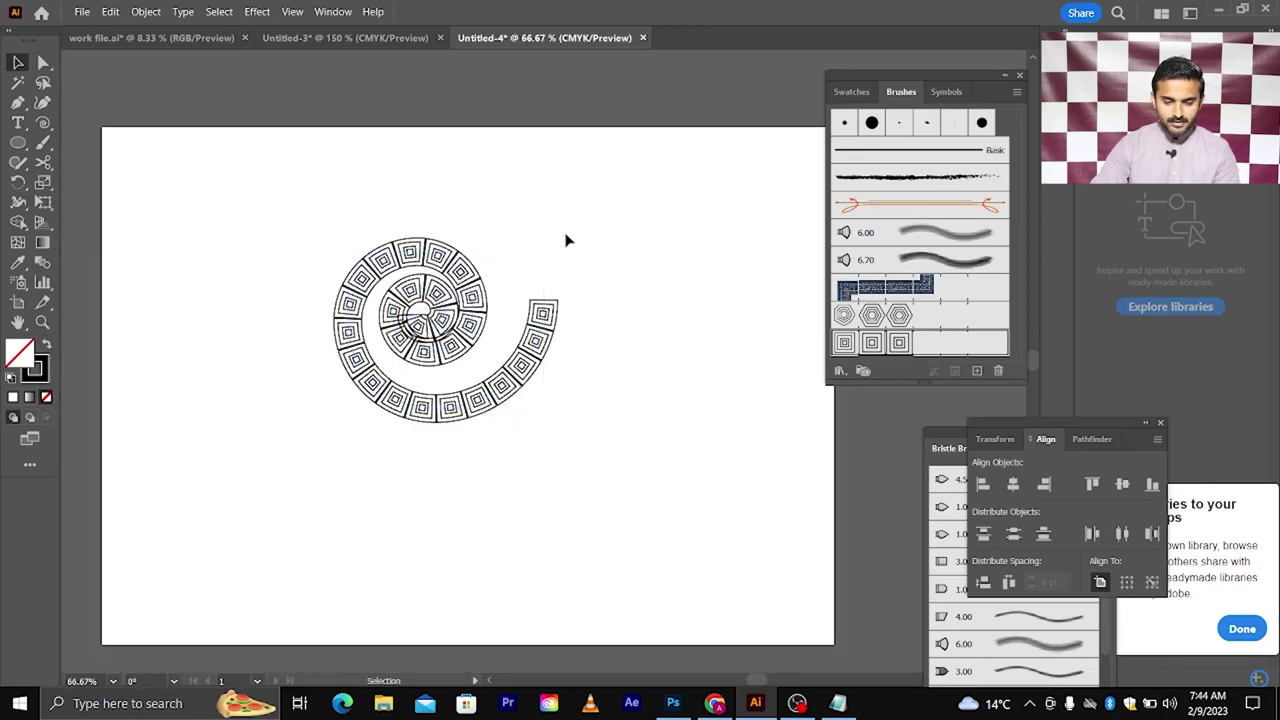
click(392, 360)
key(Delete)
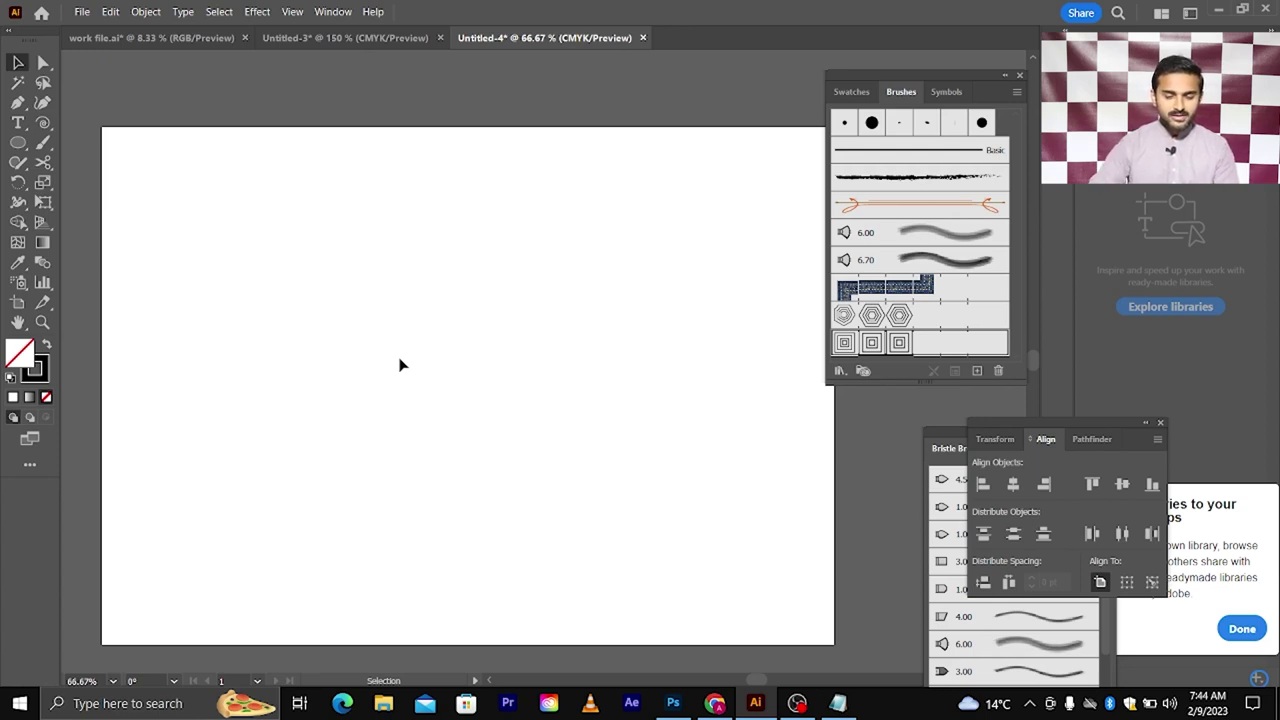
Draw a long thin rectangle and fully round its corners into a pill
scroll(446, 259, up, 1)
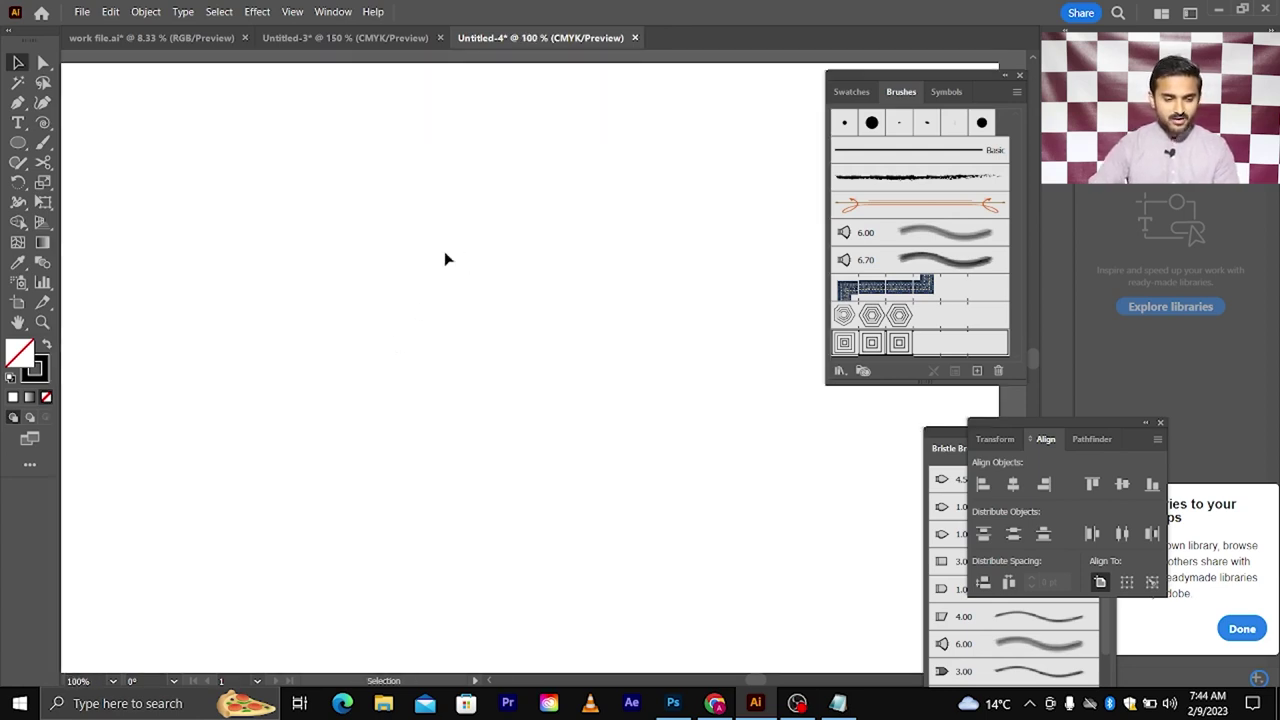
click(13, 146)
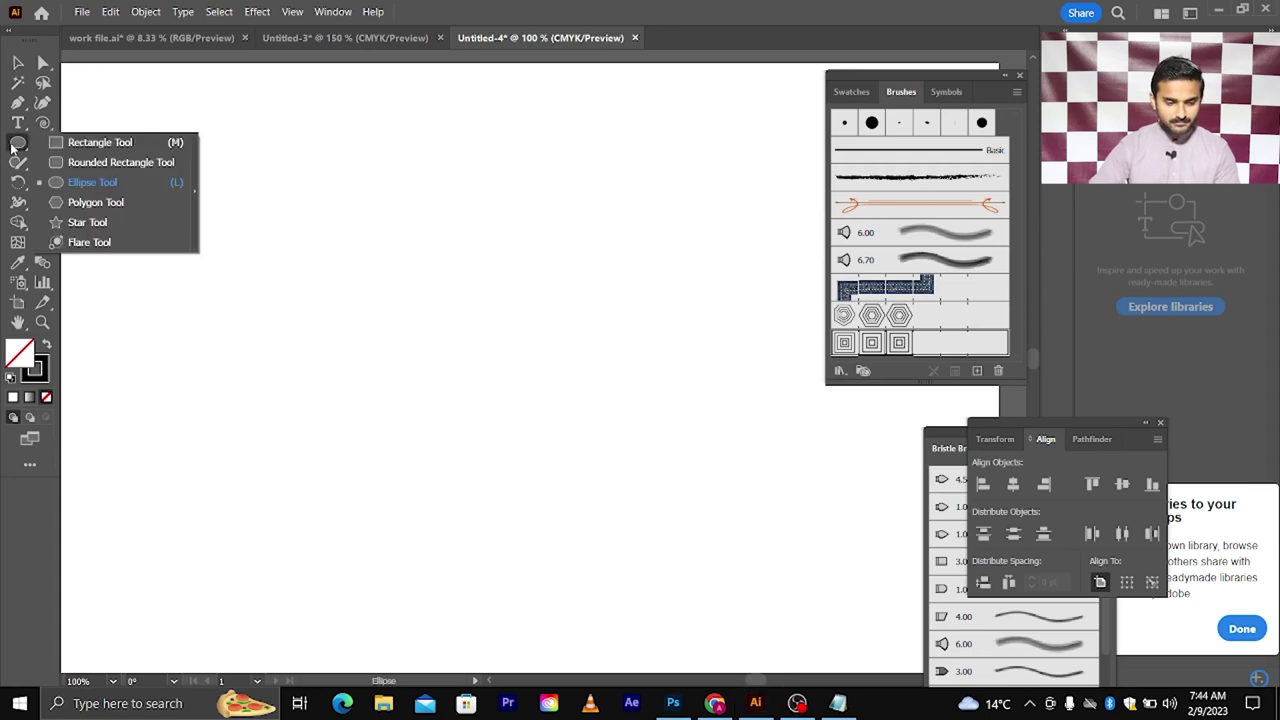
click(92, 142)
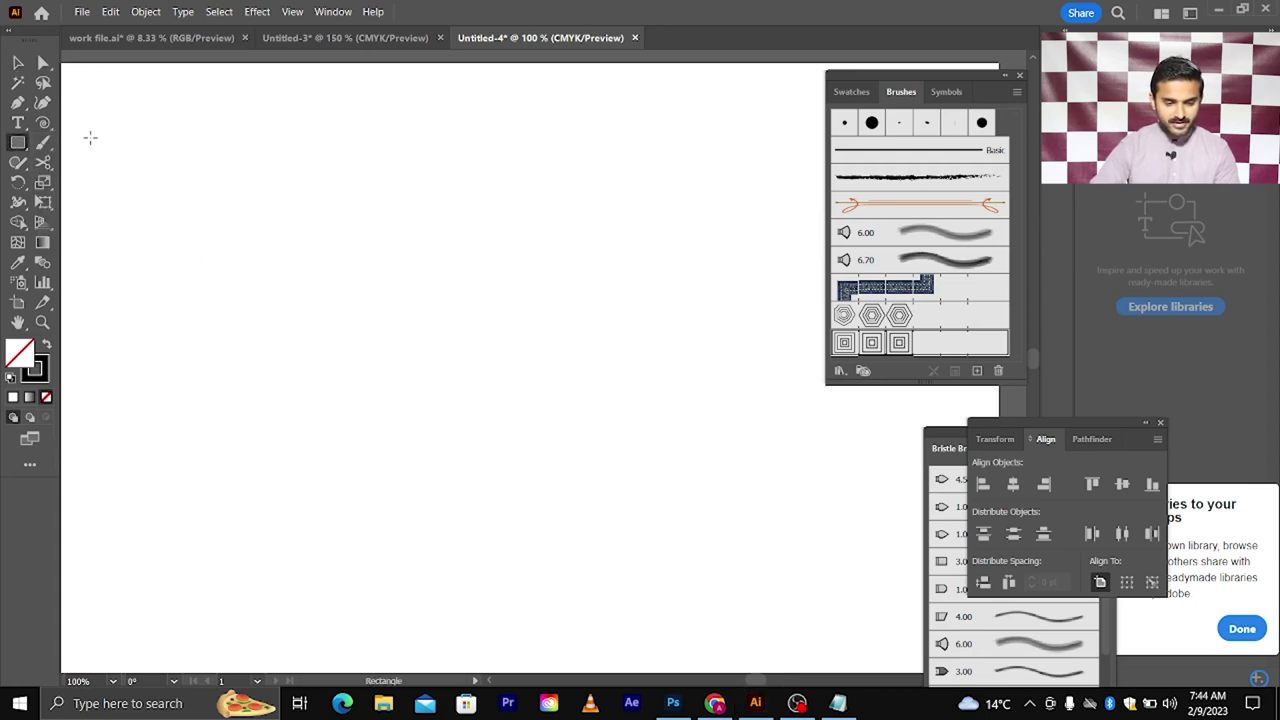
drag(314, 235, 449, 252)
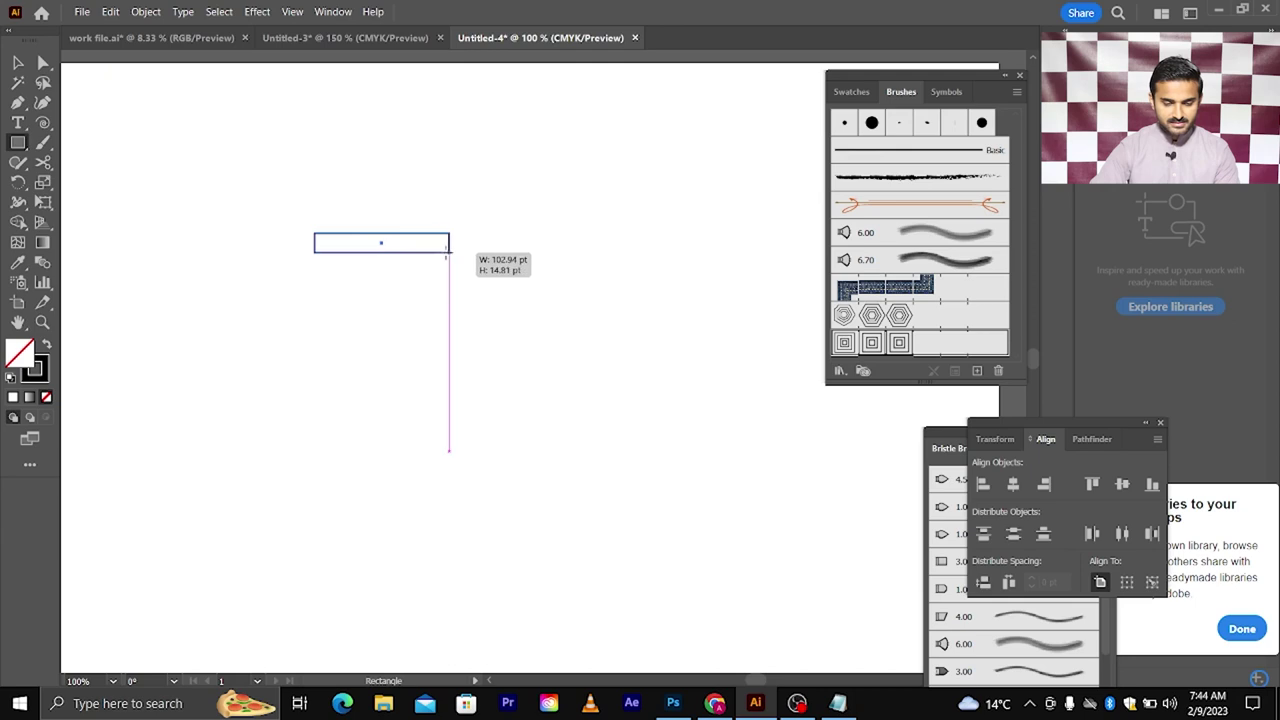
click(43, 62)
scroll(322, 241, up, 2)
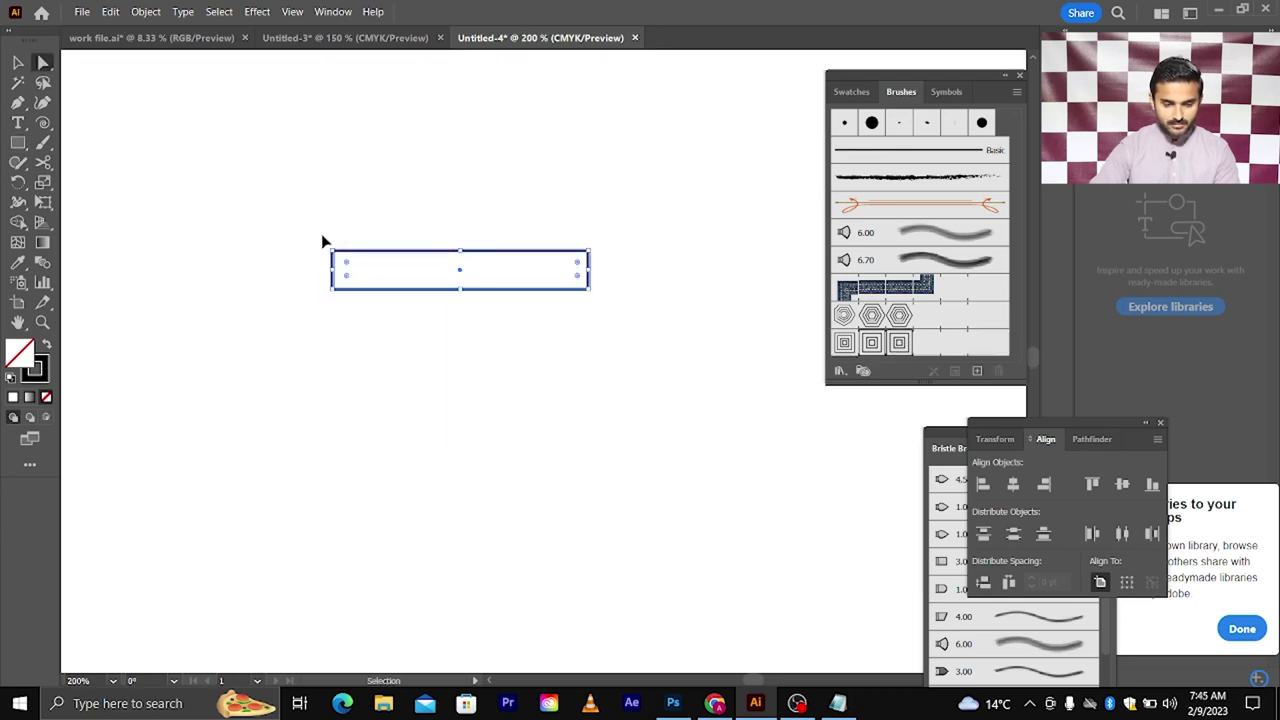
drag(346, 263, 400, 268)
Narrow the pill shape to 48 pt wide
click(480, 350)
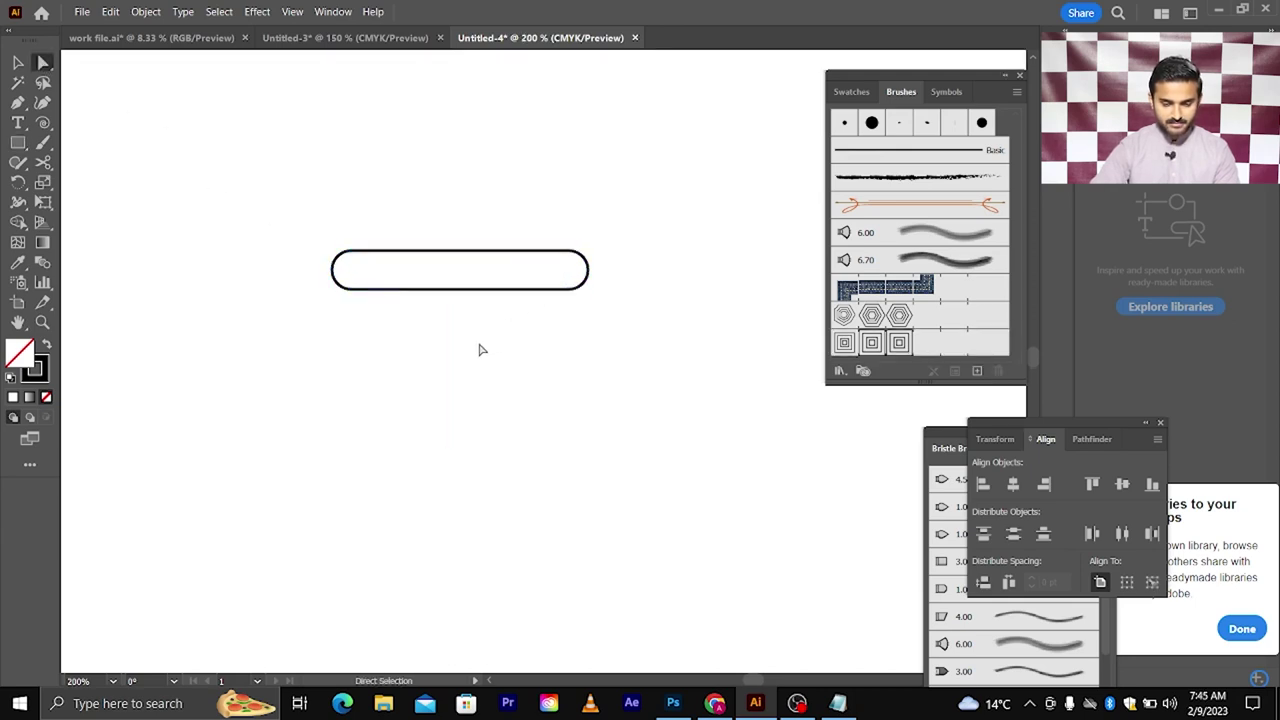
key(v)
click(458, 289)
drag(589, 270, 462, 280)
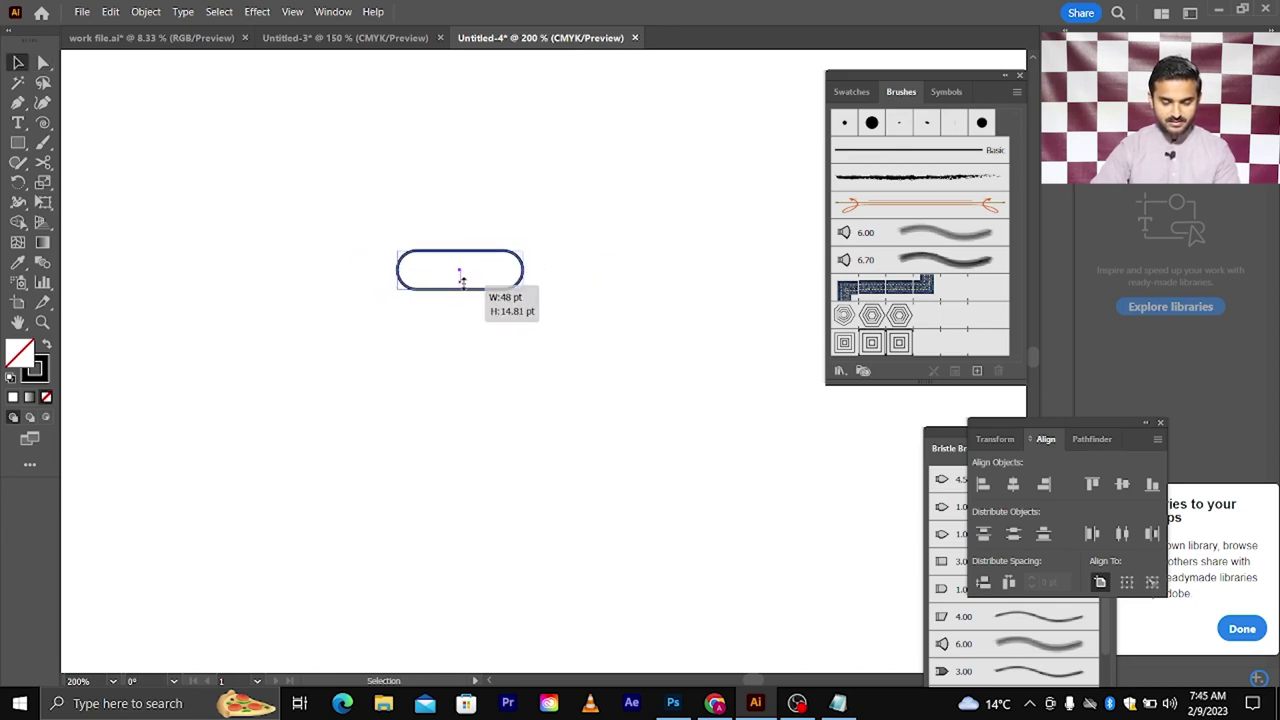
click(472, 314)
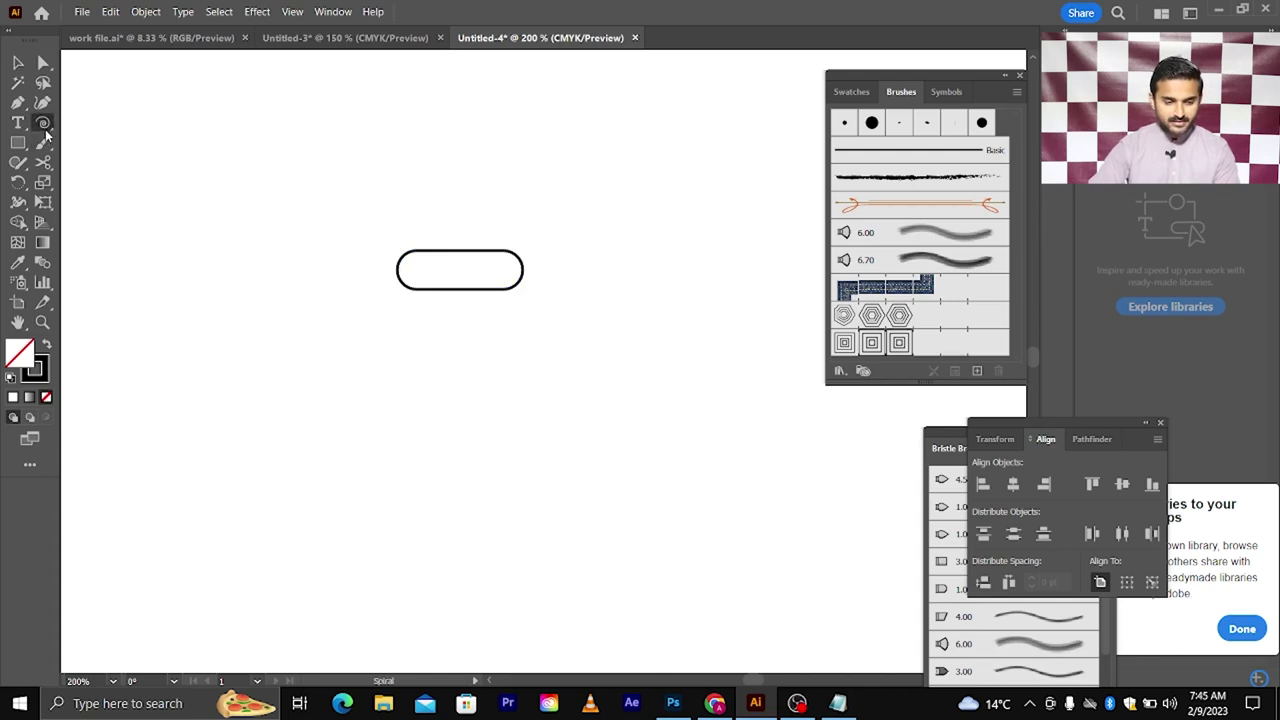
Draw a horizontal line out from the pill's left end and select both
drag(43, 122, 110, 126)
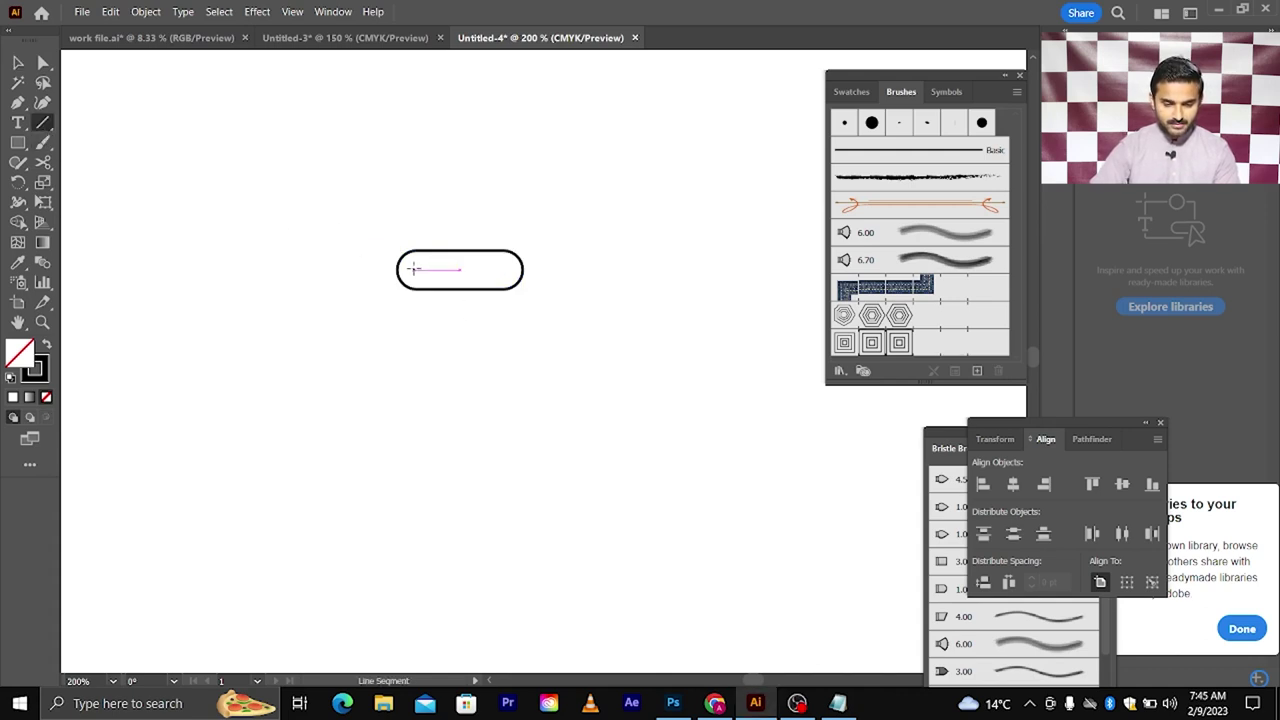
drag(413, 269, 350, 269)
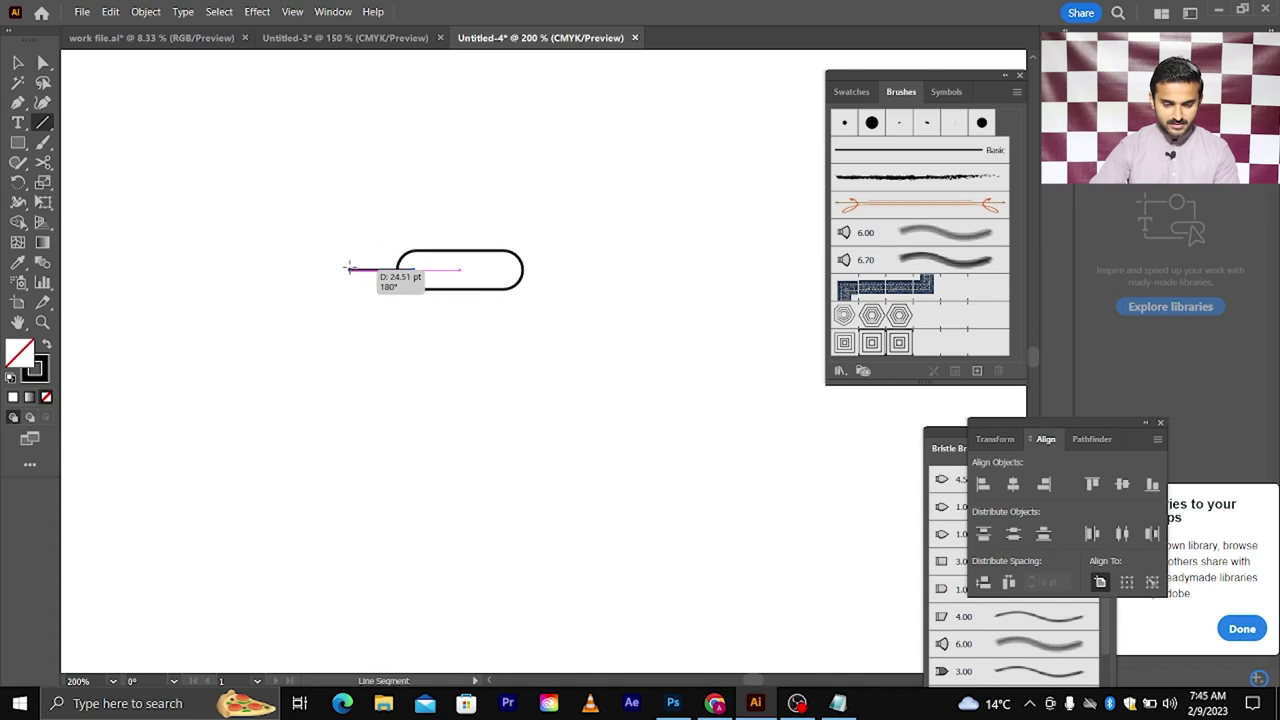
key(v)
drag(375, 222, 505, 340)
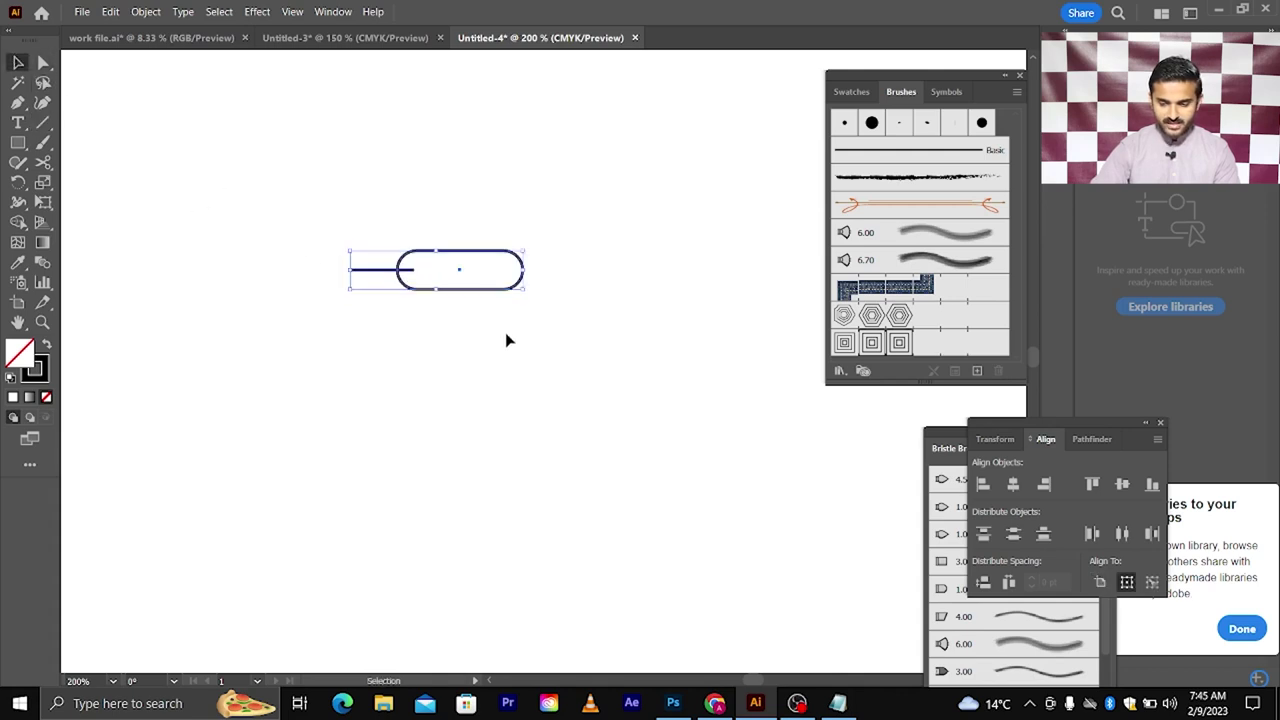
Set the pill and bar stroke weight to 3 pt
mouse_move(1043, 428)
mouse_down()
mouse_move(1127, 391)
mouse_move(1135, 278)
mouse_move(1038, 400)
mouse_up()
click(1170, 252)
text(3)
key(Return)
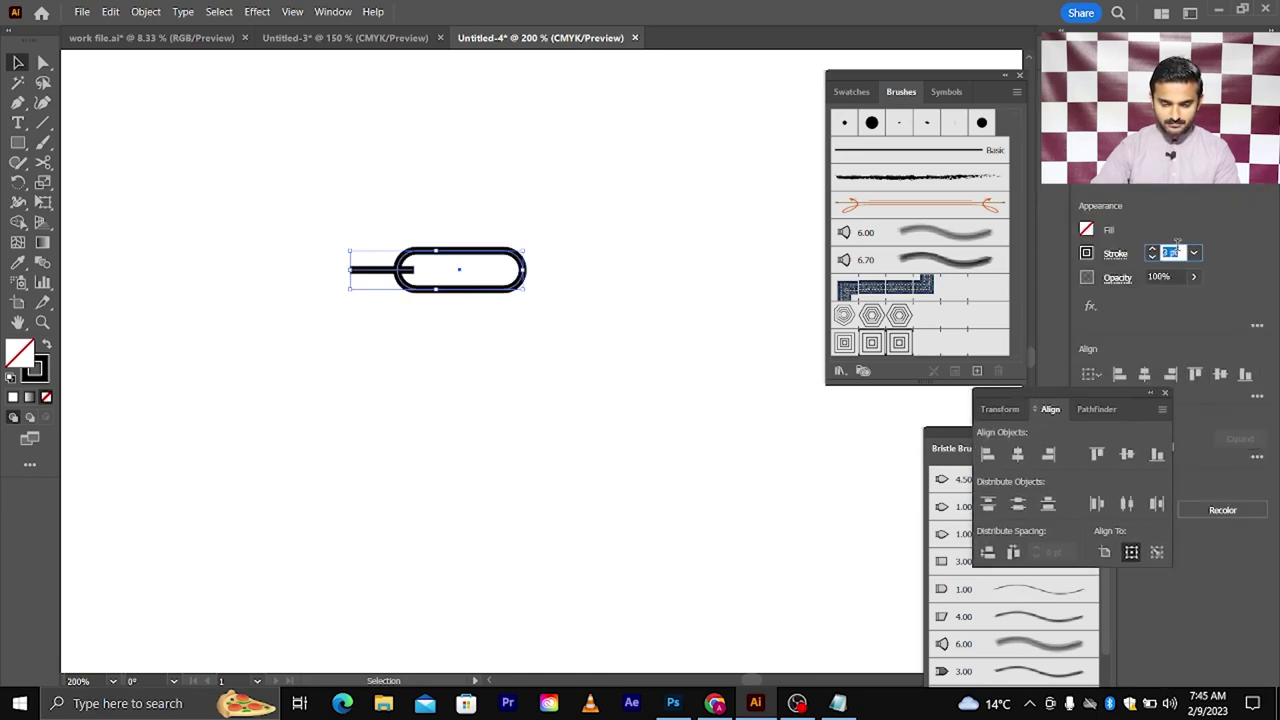
Copy the left bar to the pill's right side and join both bars into one path
click(490, 333)
scroll(441, 305, up, 1)
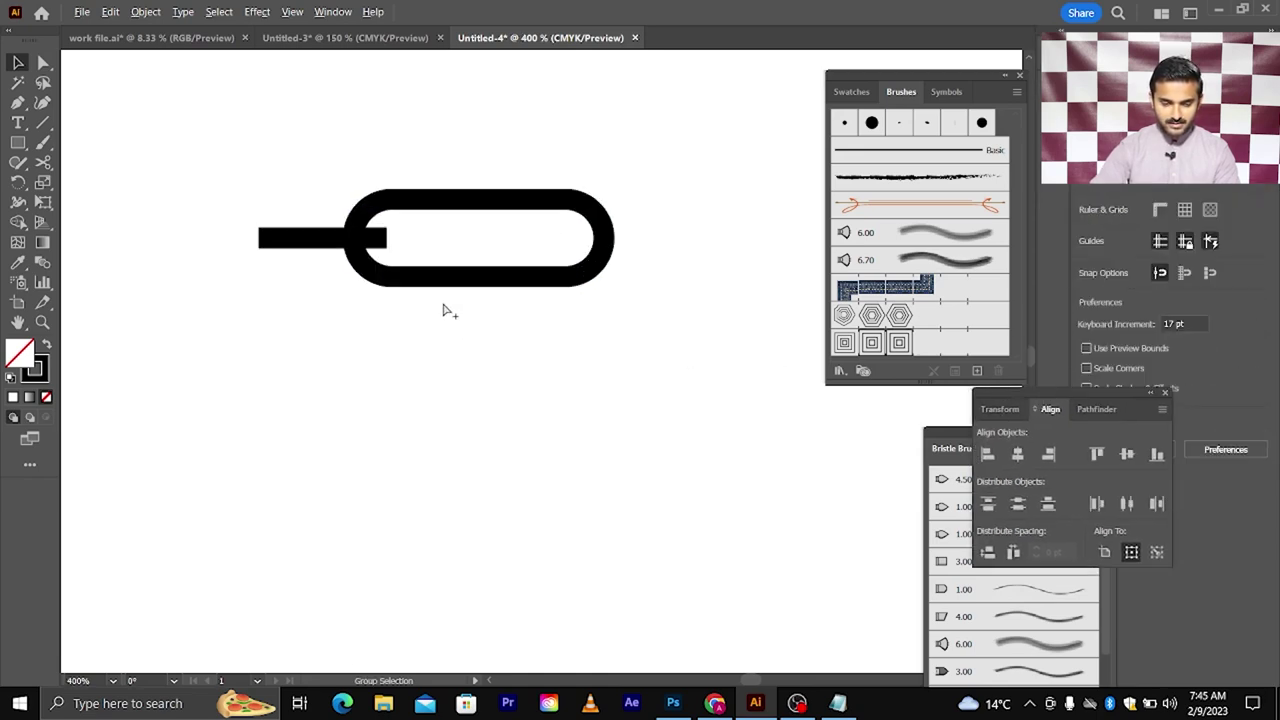
click(385, 243)
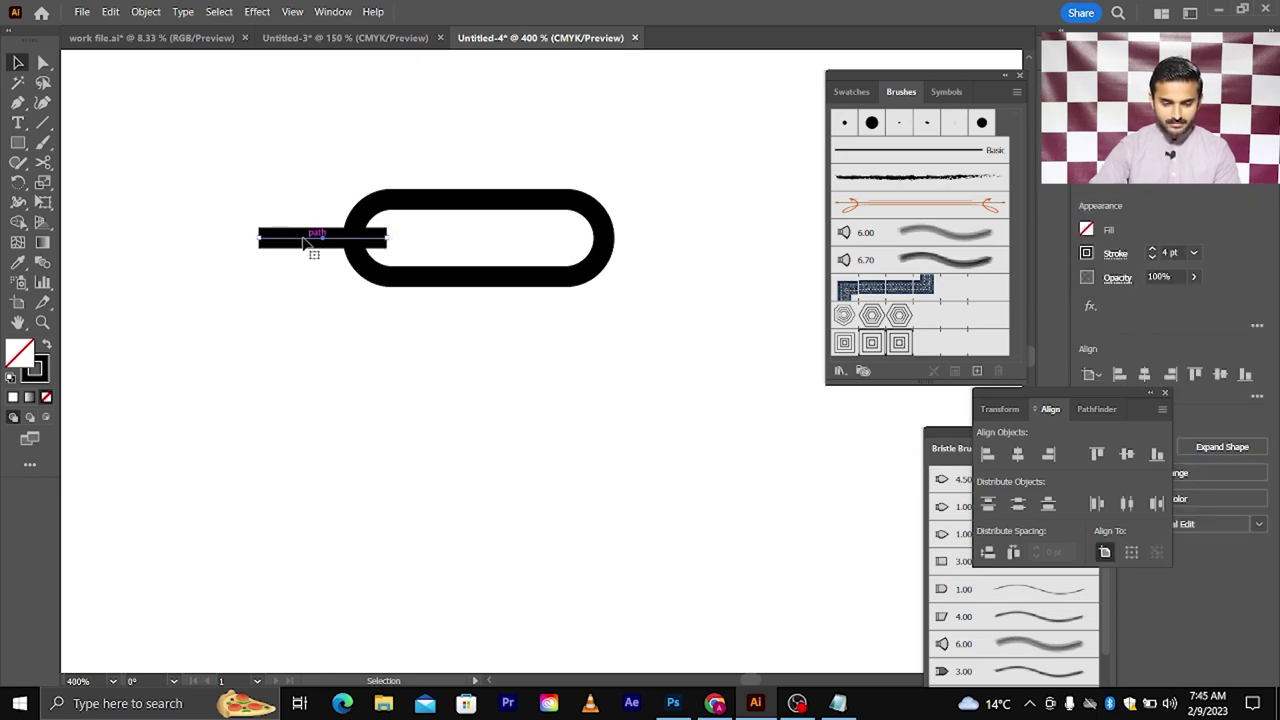
mouse_move(306, 243)
mouse_down()
mouse_move(610, 253)
mouse_move(620, 270)
mouse_up()
click(638, 323)
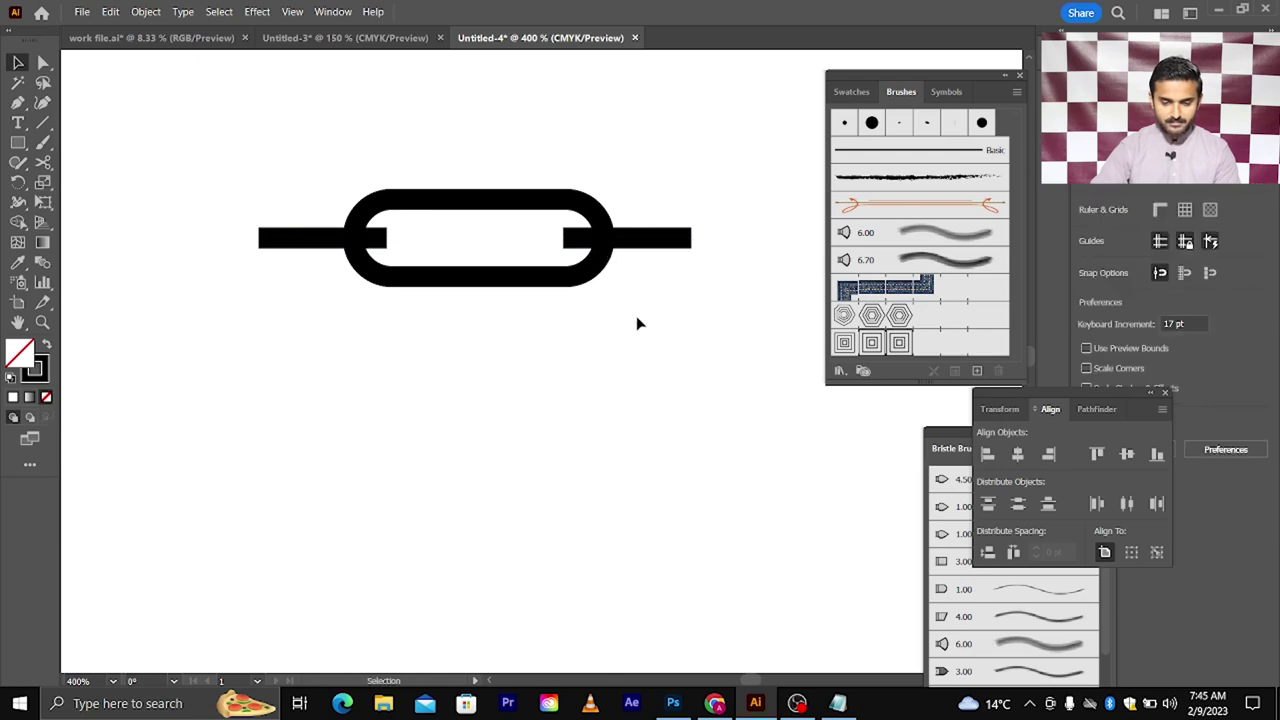
click(650, 243)
shift+click(312, 243)
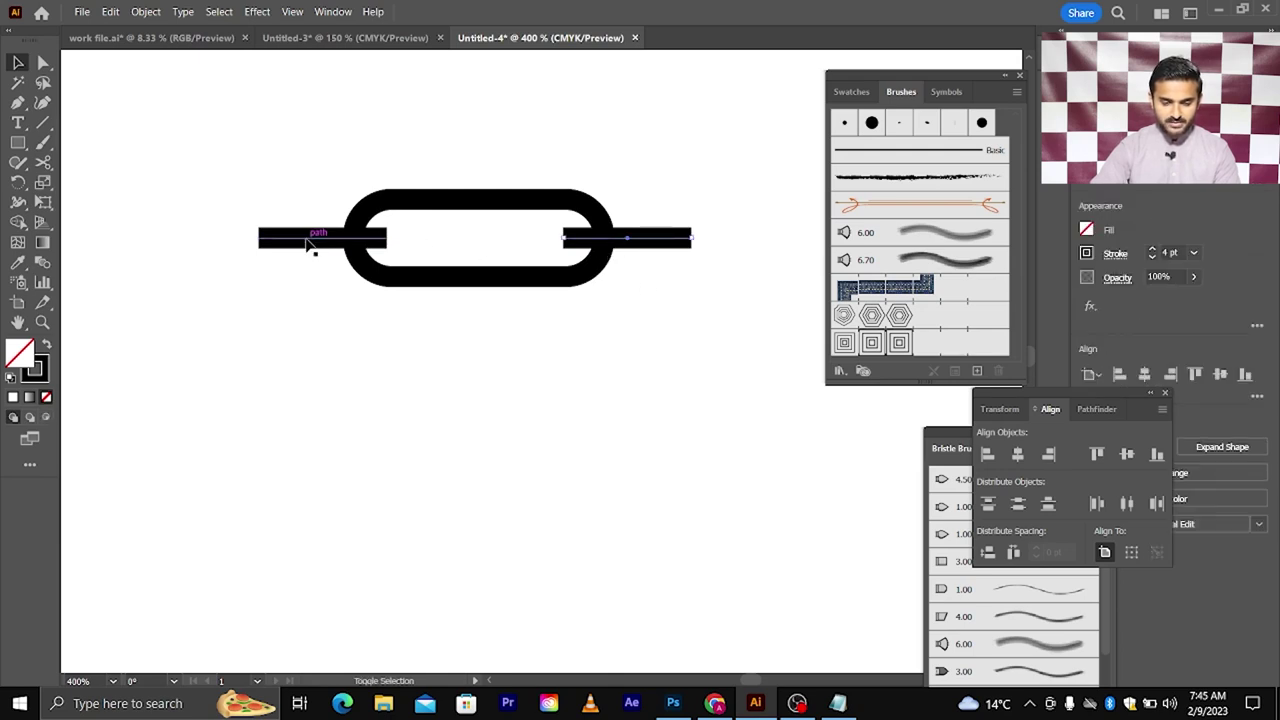
key(ctrl+j)
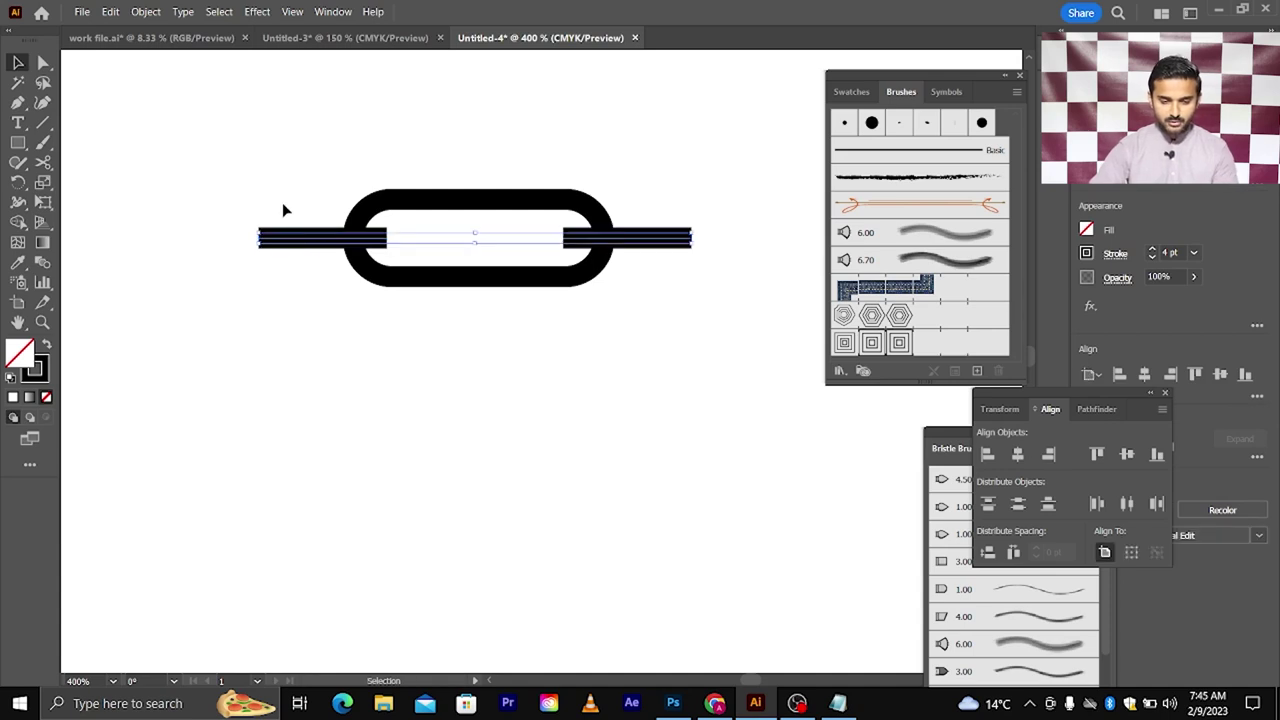
Centre the rounded link horizontally on the joined bar
click(276, 167)
drag(314, 186, 416, 186)
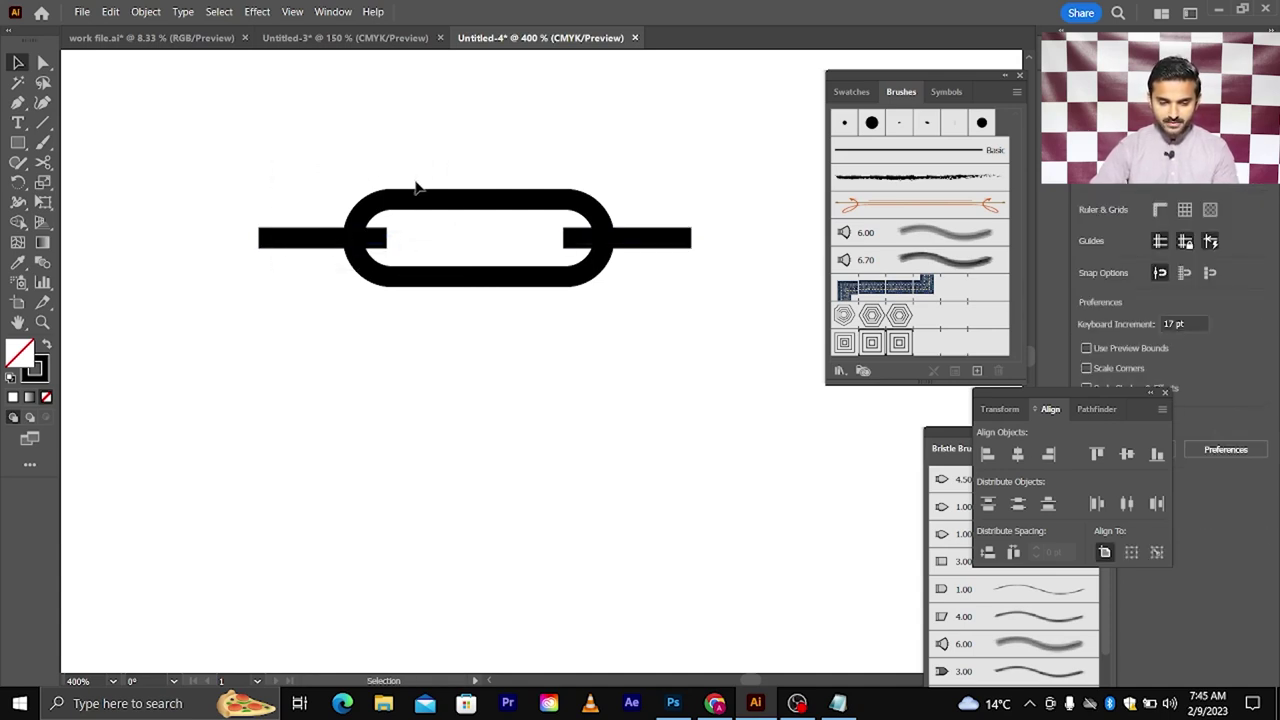
click(463, 201)
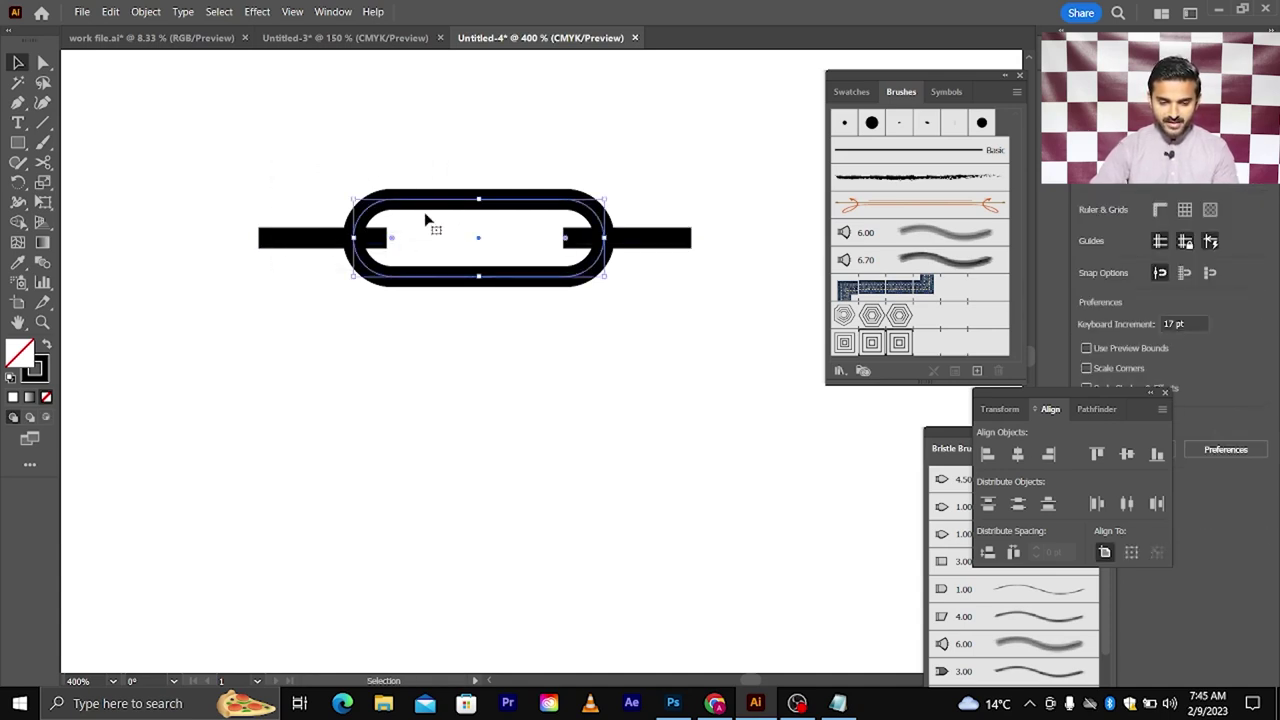
shift+click(318, 243)
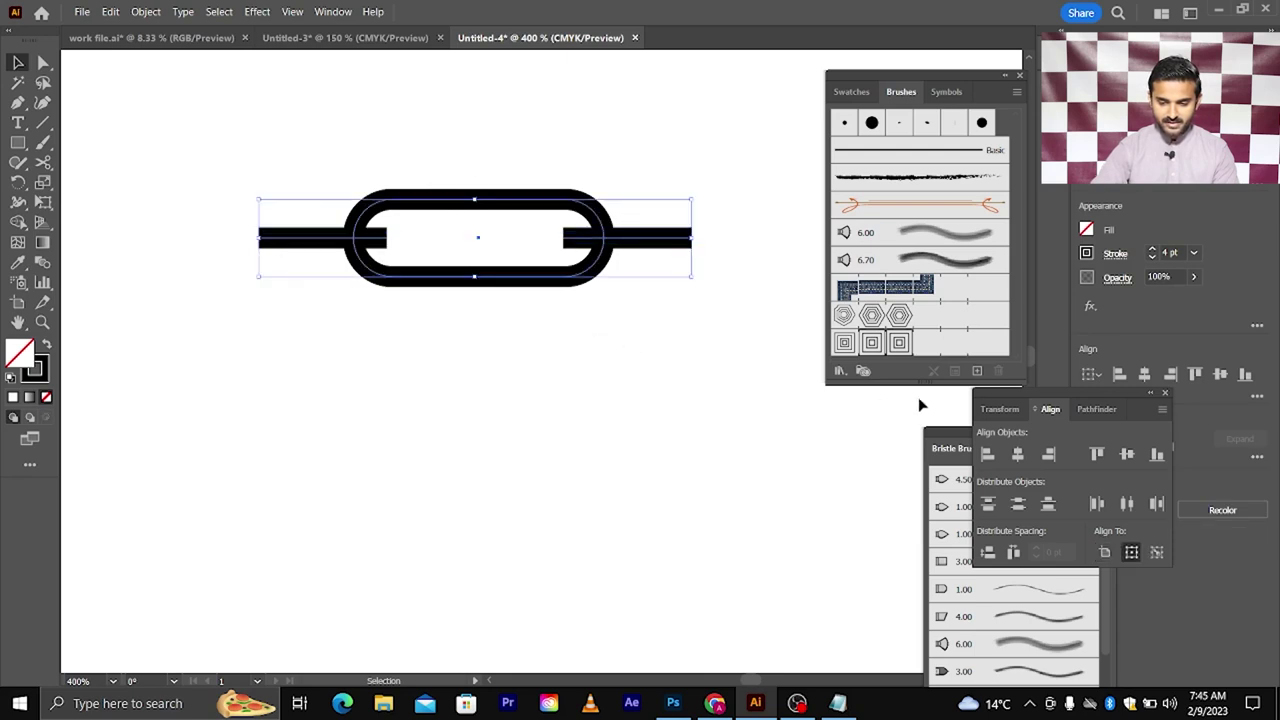
click(1017, 455)
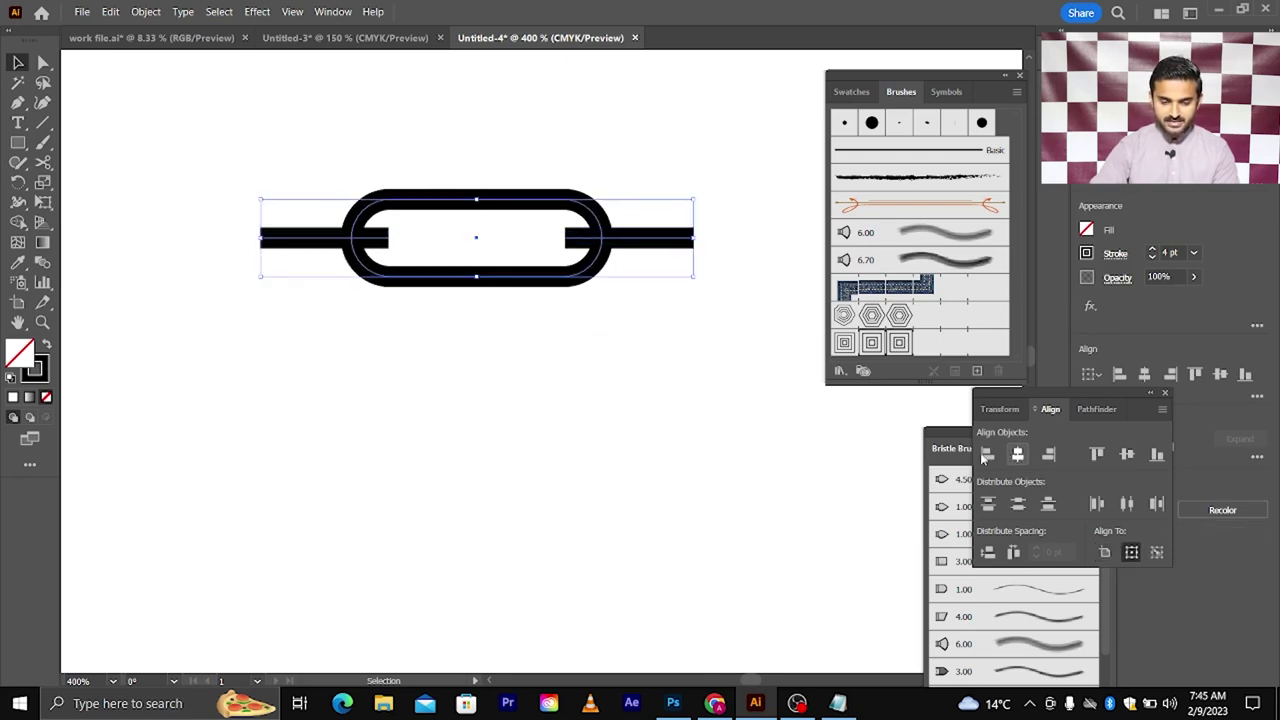
Select the whole chain link and drag it into the Brushes panel
click(500, 396)
scroll(500, 396, down, 2)
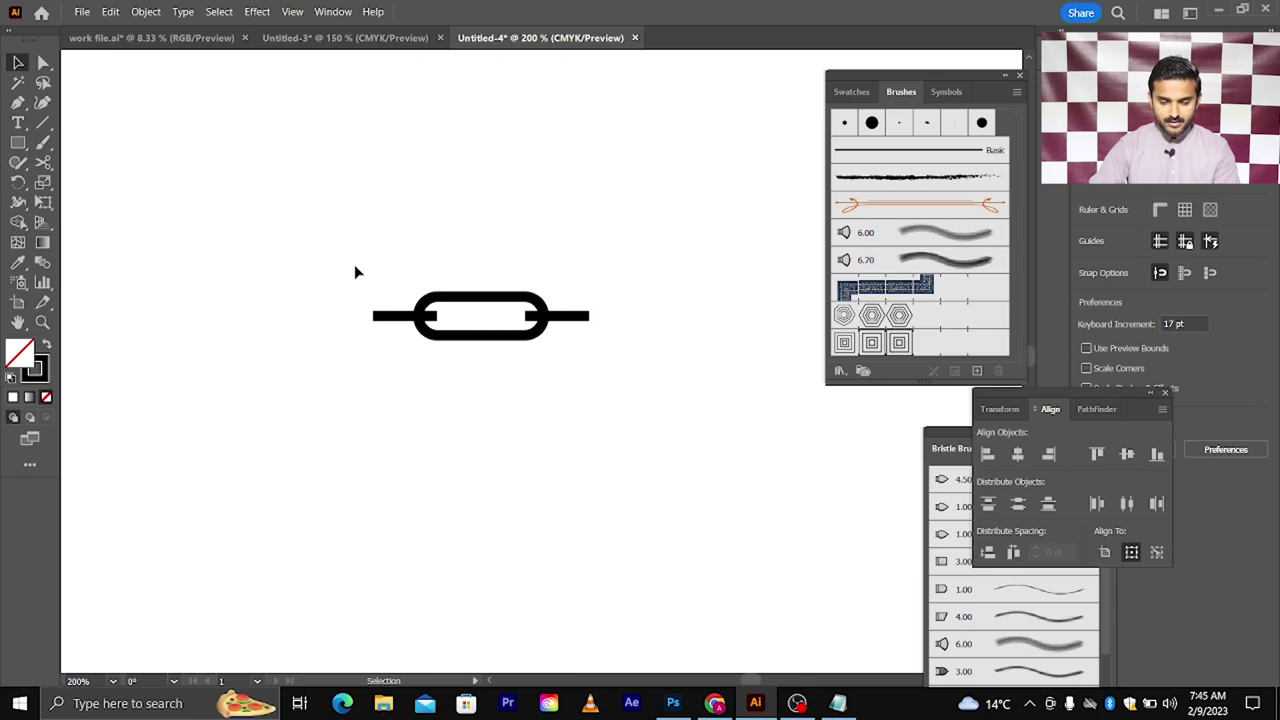
drag(355, 270, 618, 405)
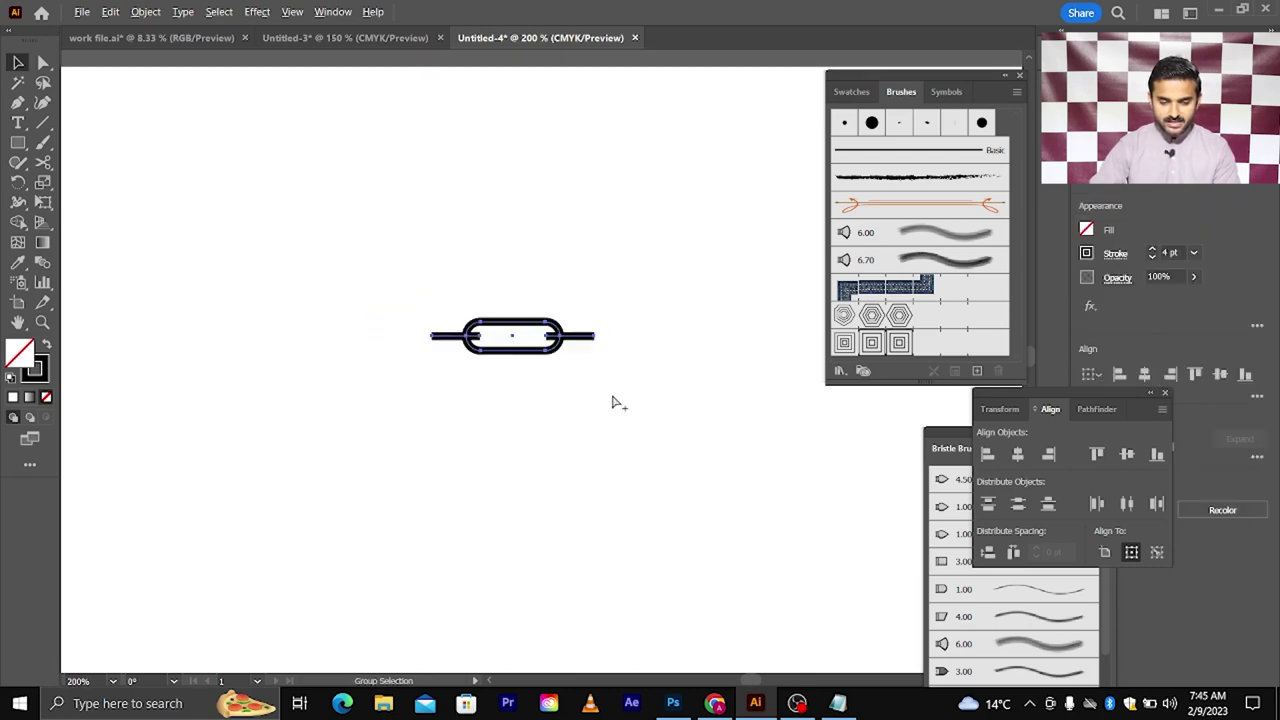
key(v)
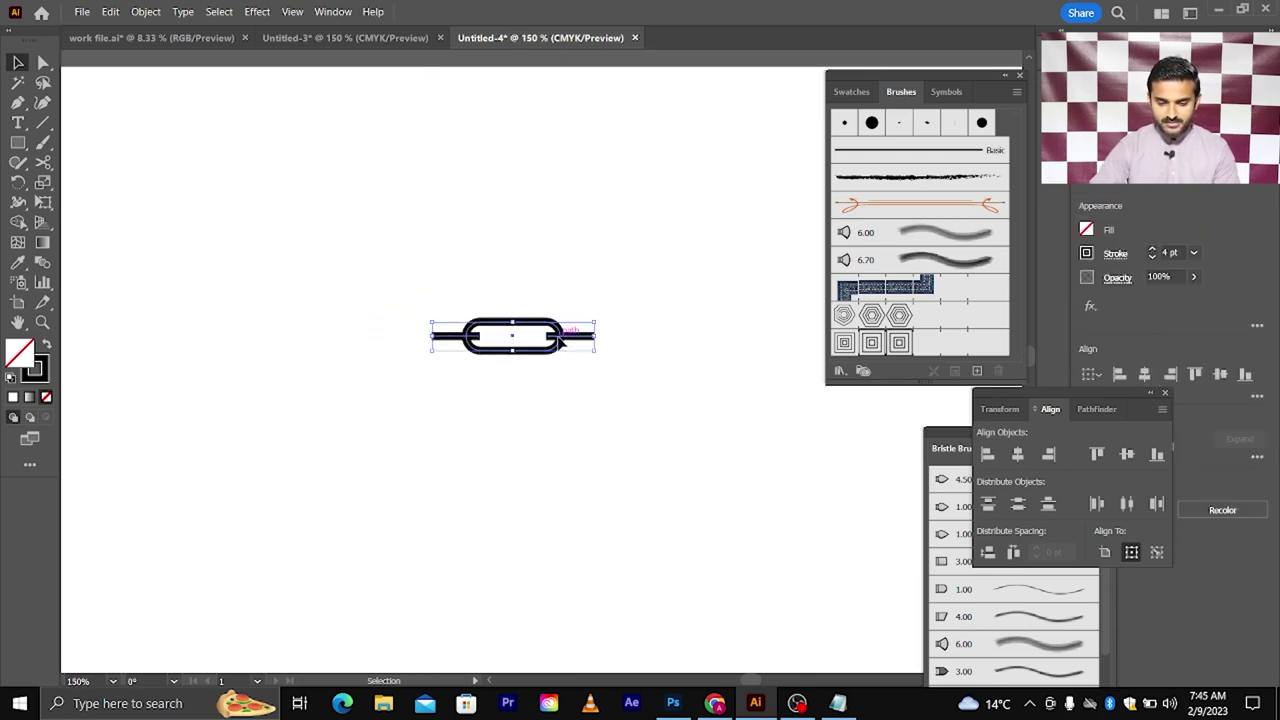
mouse_move(560, 342)
mouse_down()
mouse_move(915, 340)
mouse_move(904, 319)
mouse_up()
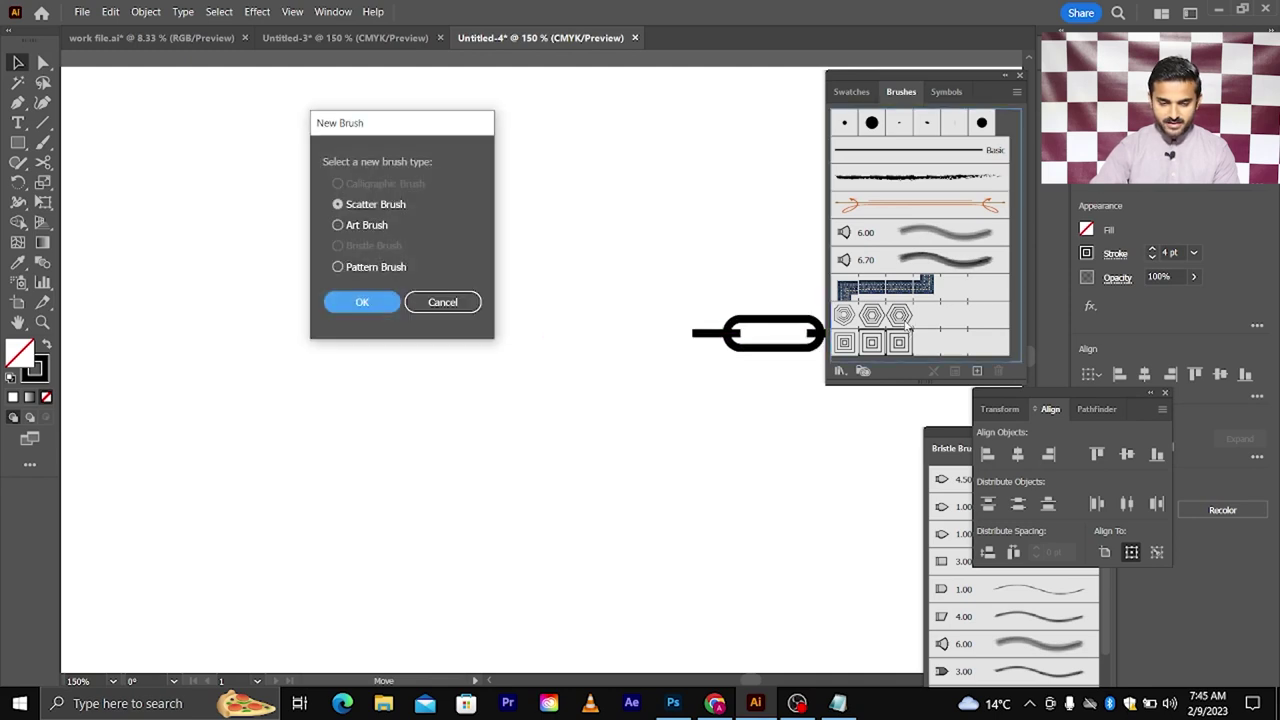
Save the chain link as a new pattern brush, Pattern Brush 3
click(365, 268)
click(362, 302)
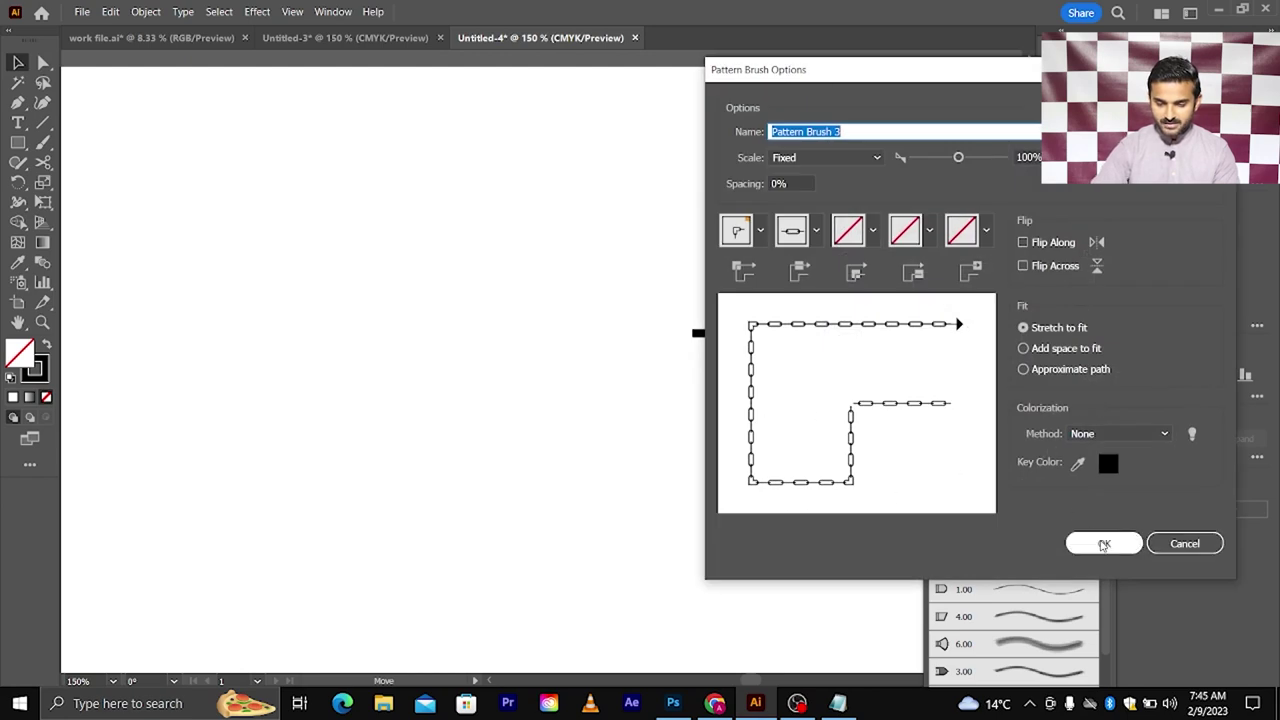
click(1102, 542)
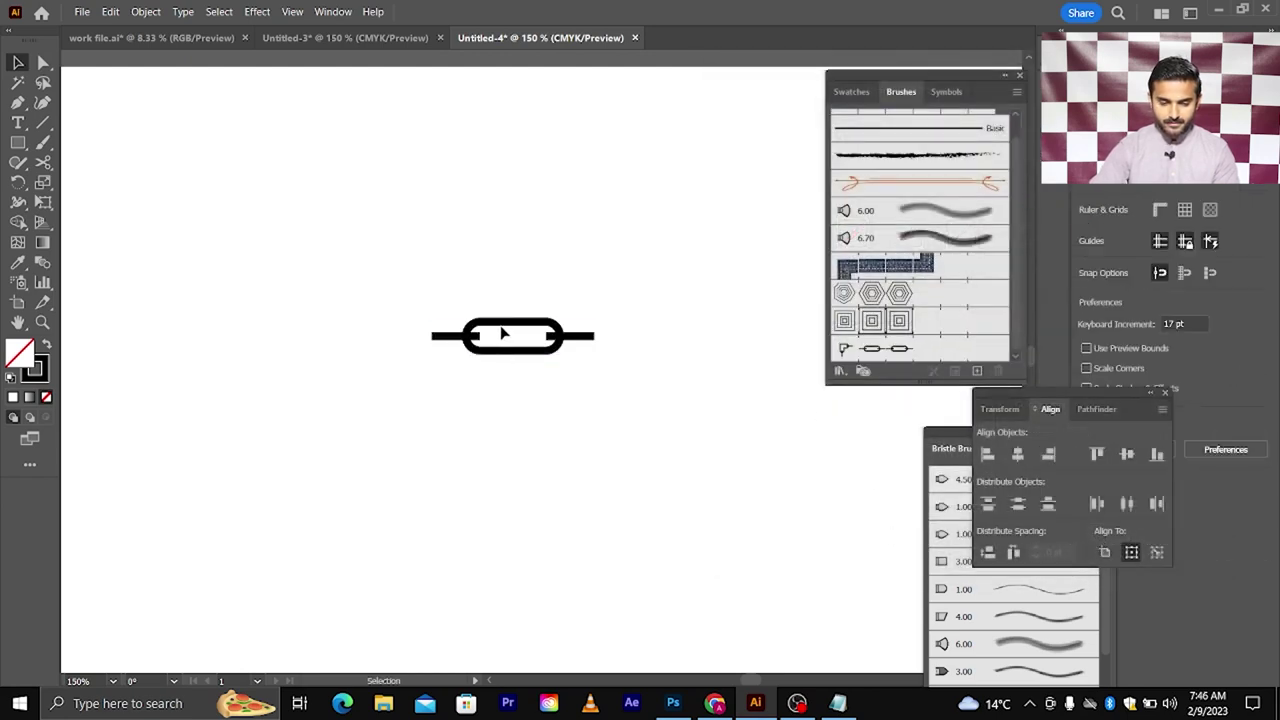
Undo an accidental move and delete the original chain link
drag(500, 334, 505, 497)
key(a)
key(ctrl+z)
key(v)
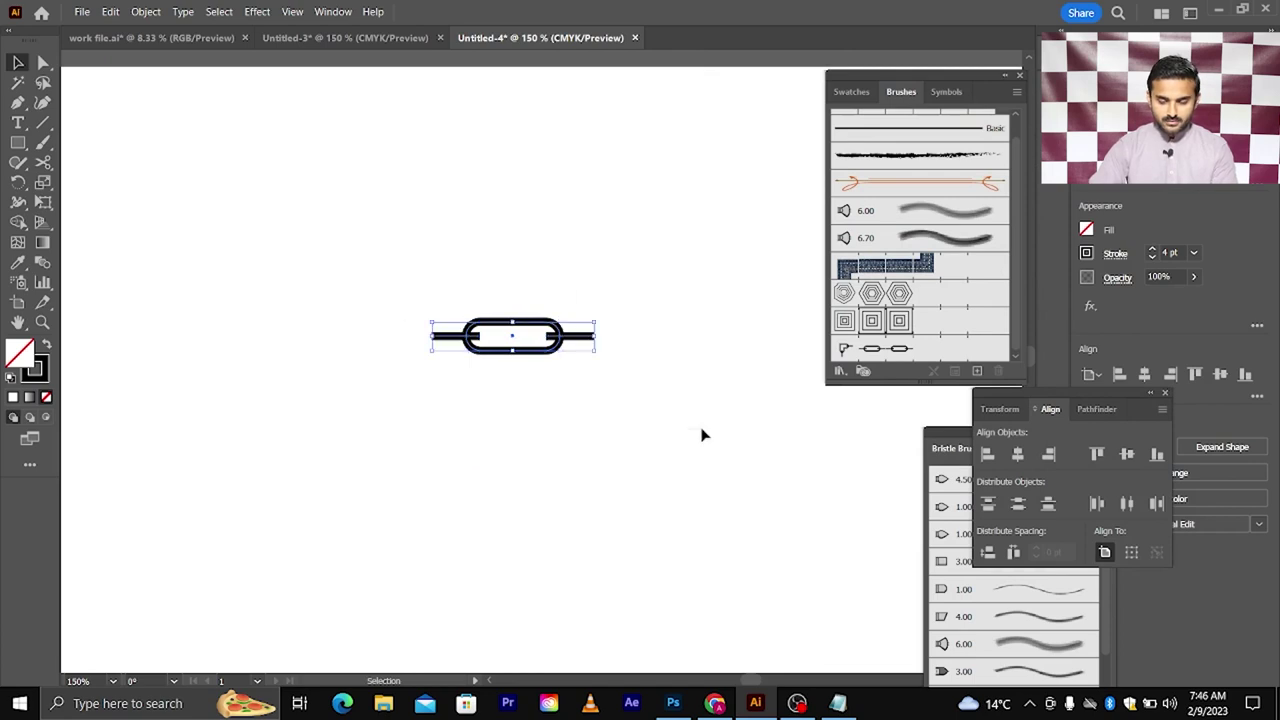
key(Delete)
click(44, 150)
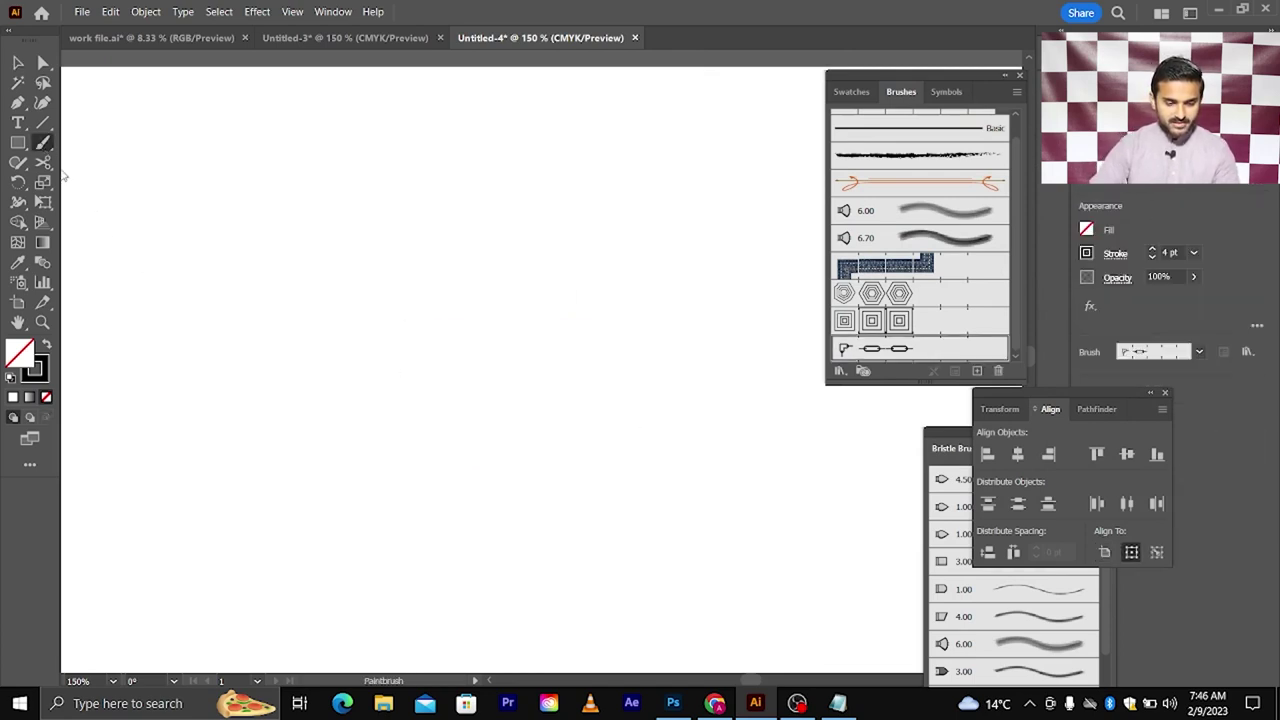
drag(200, 507, 520, 235)
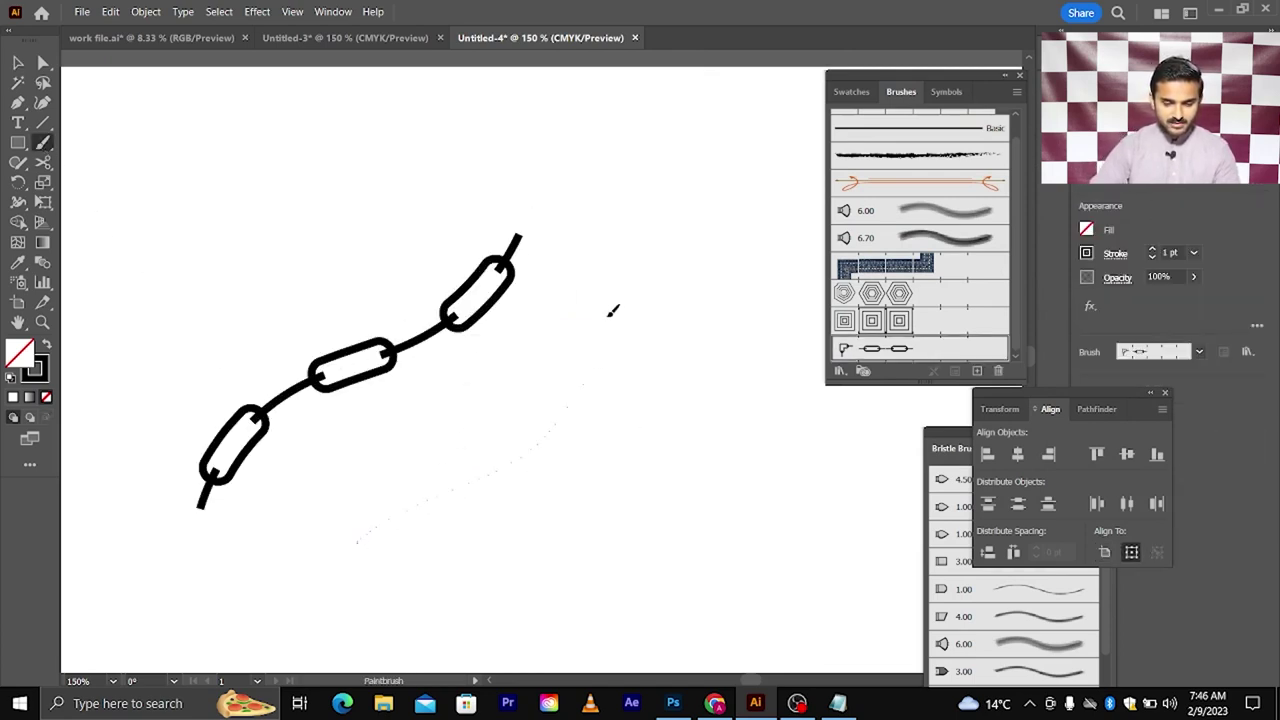
drag(610, 314, 586, 210)
key(ctrl+minus)
key(ctrl+minus)
drag(573, 500, 645, 268)
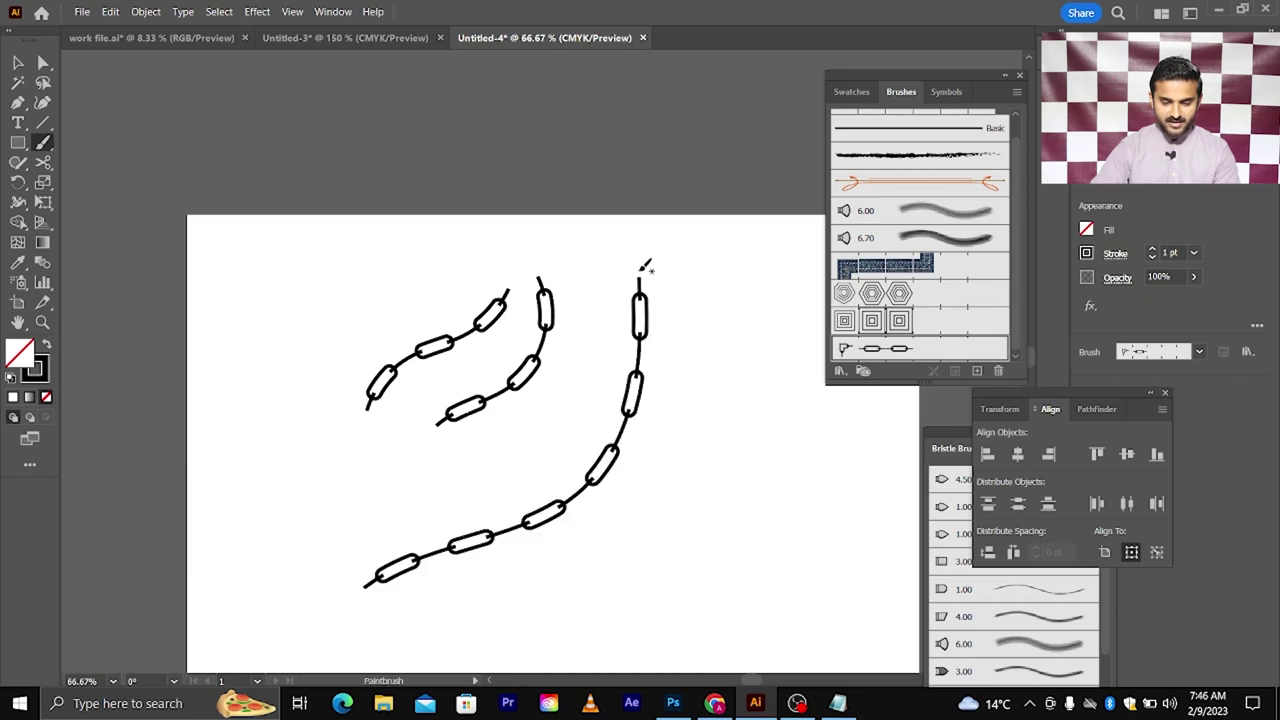
scroll(466, 541, down, 2)
drag(499, 435, 486, 443)
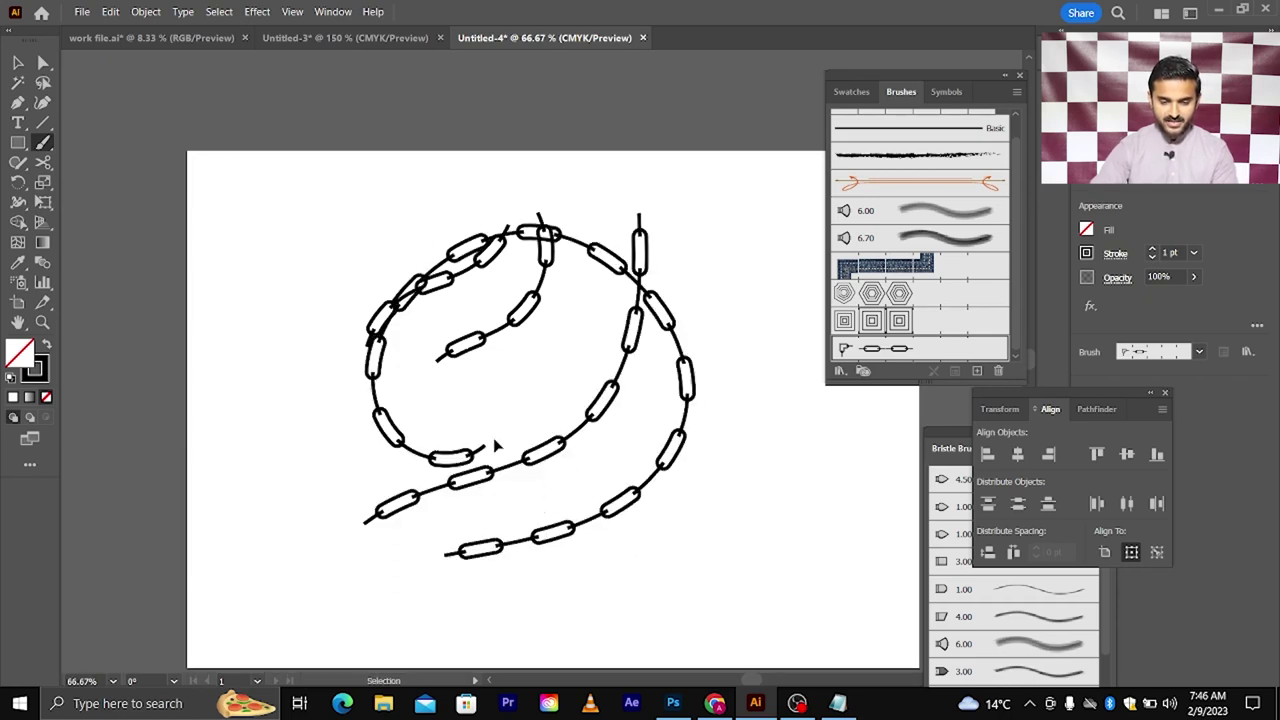
key(ctrl+z)
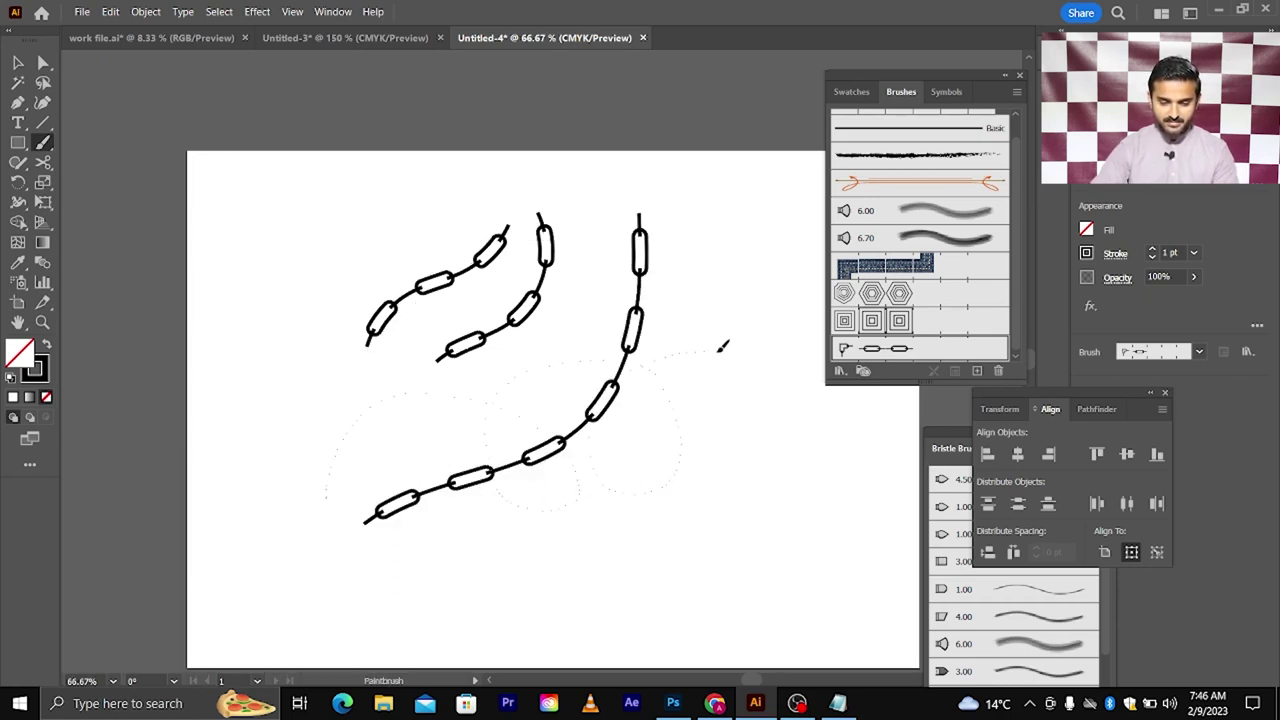
drag(722, 345, 710, 350)
scroll(697, 395, down, 2)
drag(737, 440, 712, 326)
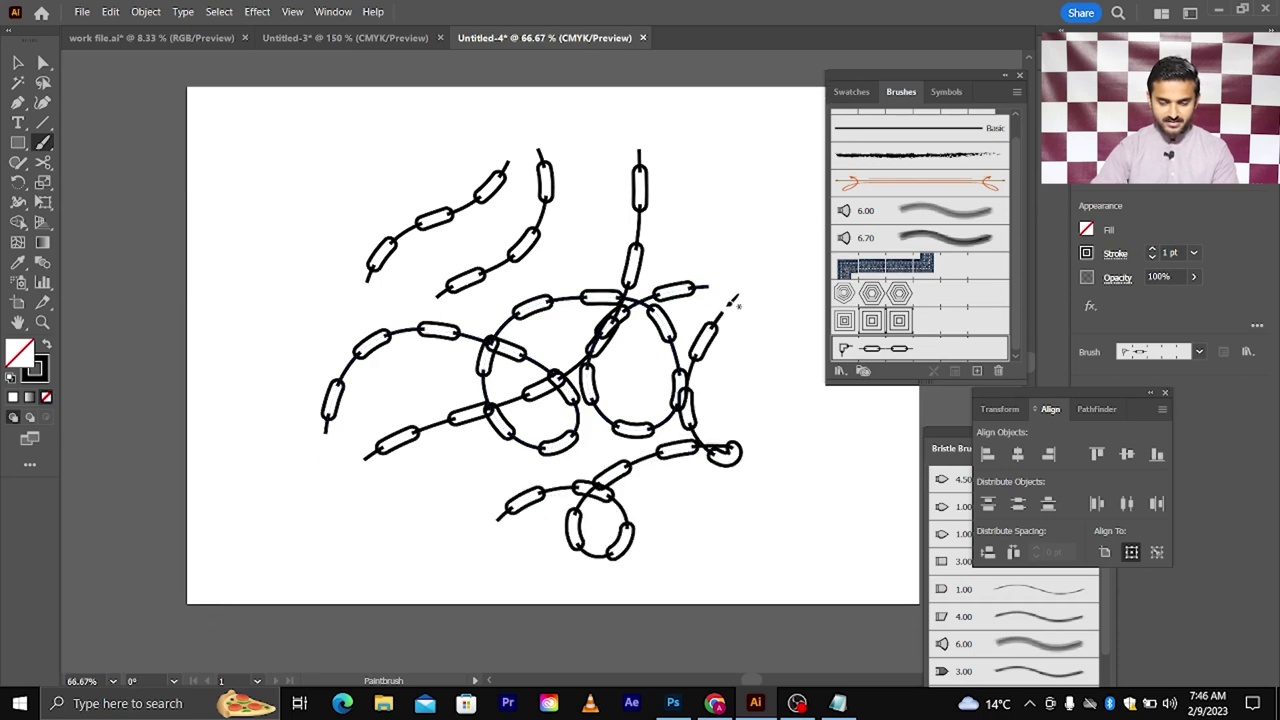
key(ctrl+a)
key(Delete)
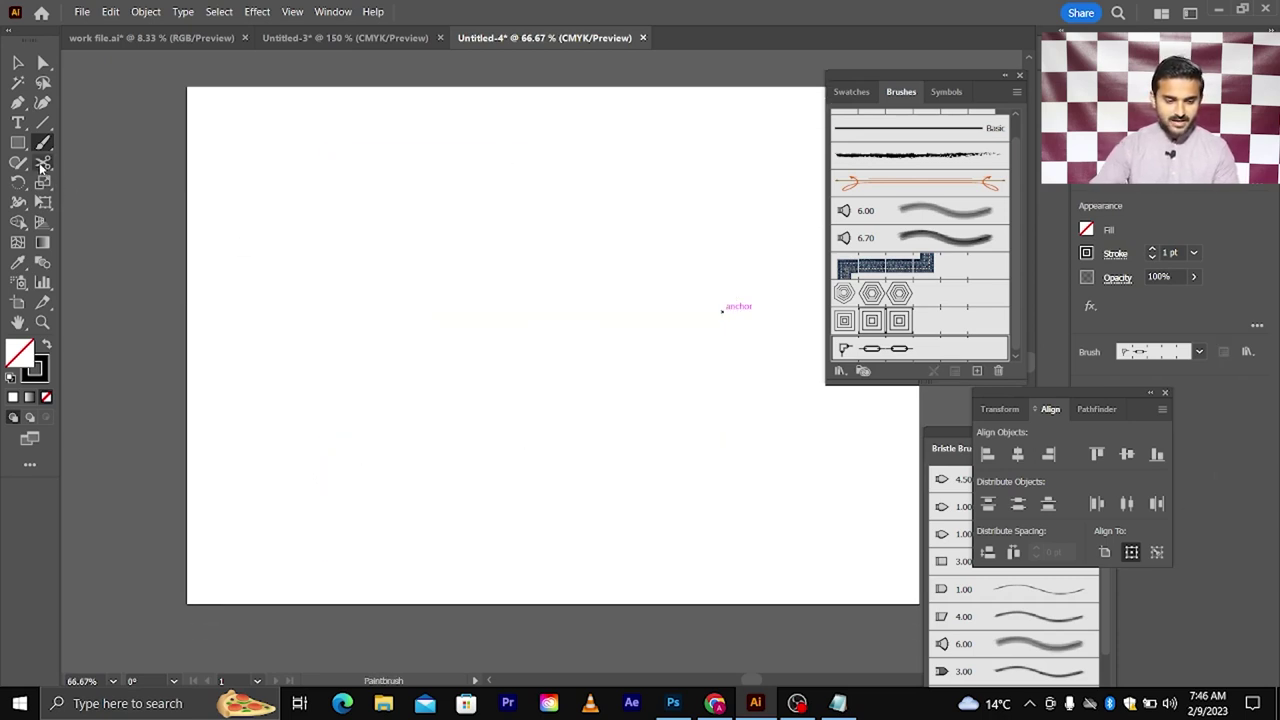
Draw a large circle and stroke it with the chain-link Pattern Brush 3
click(40, 146)
click(18, 142)
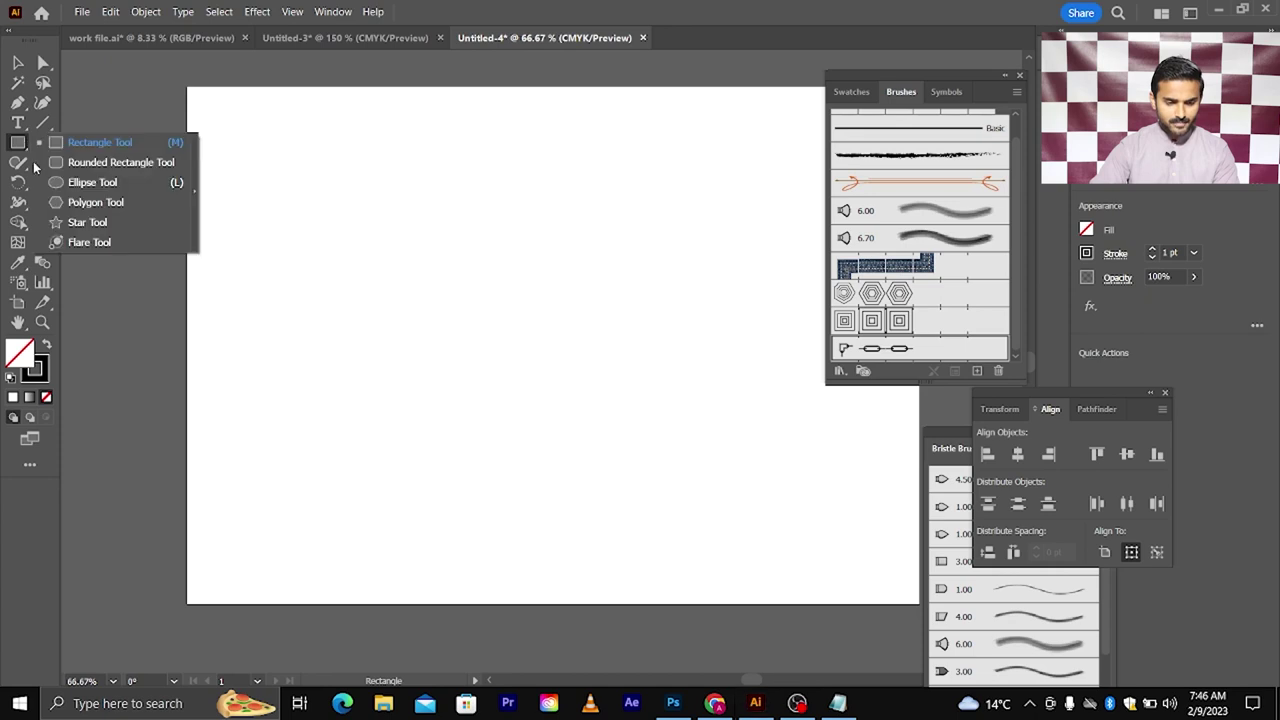
click(57, 185)
drag(528, 299, 669, 417)
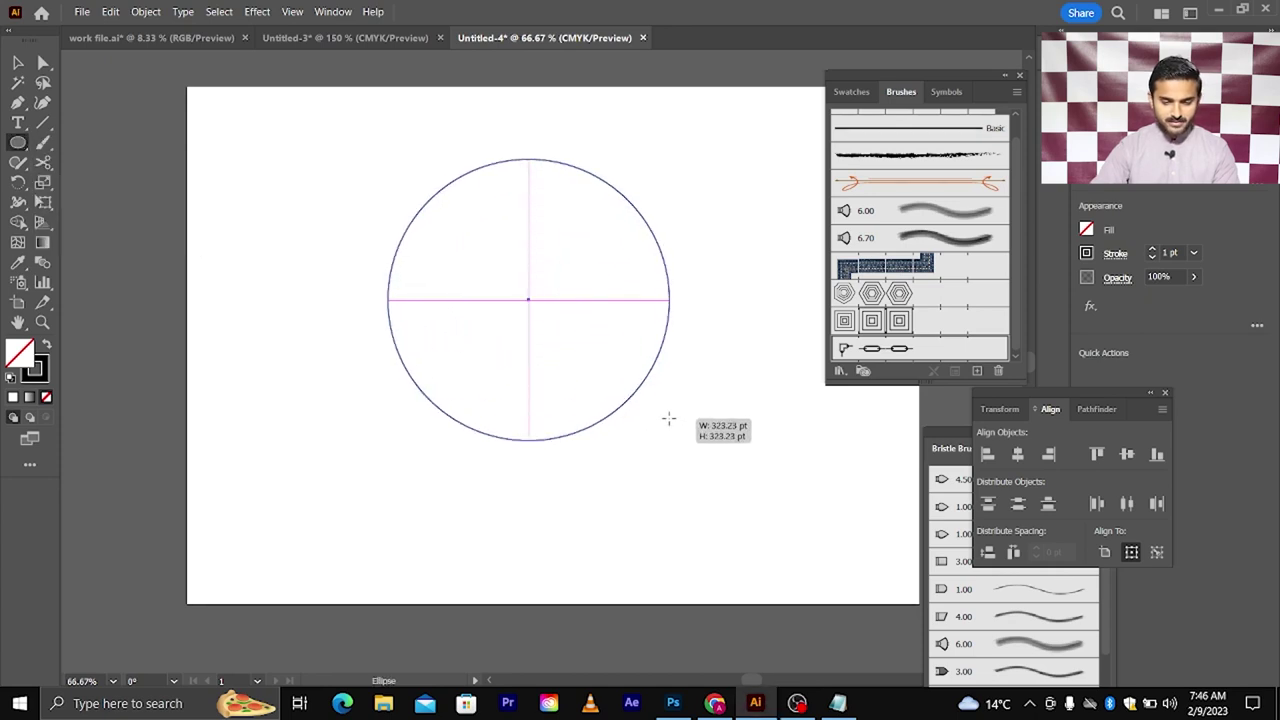
click(18, 62)
key(ctrl+1)
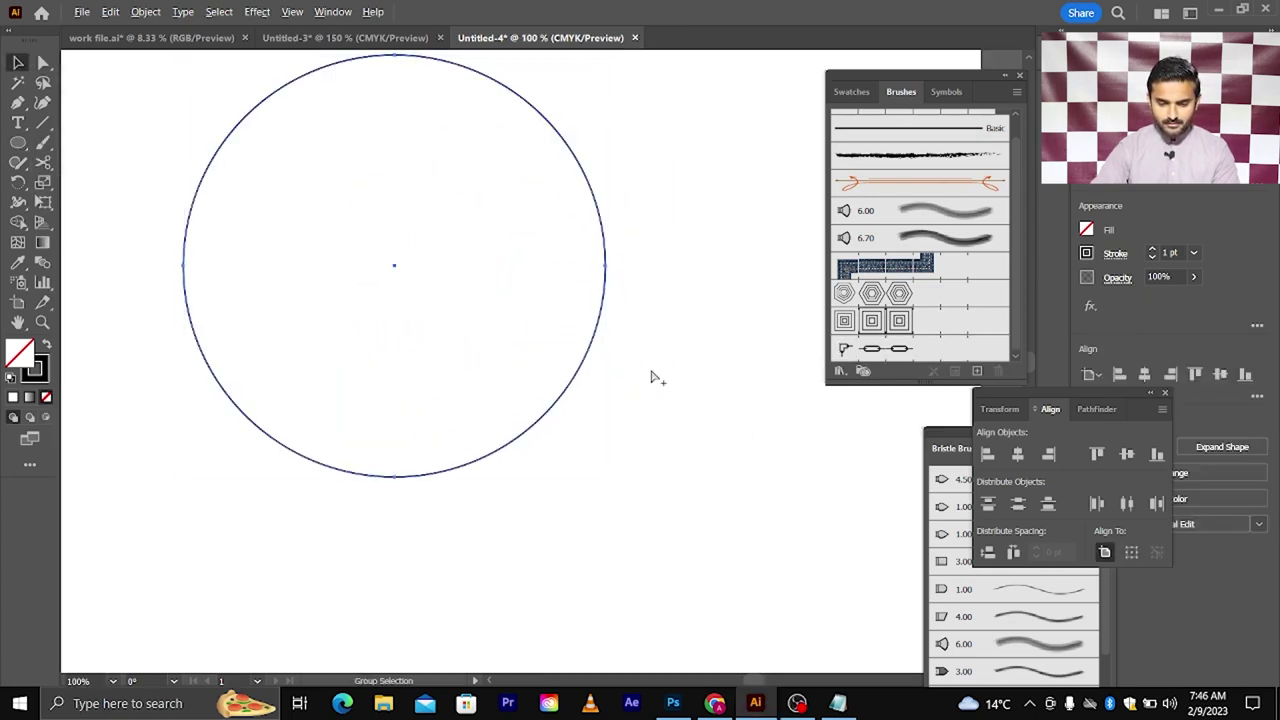
click(857, 352)
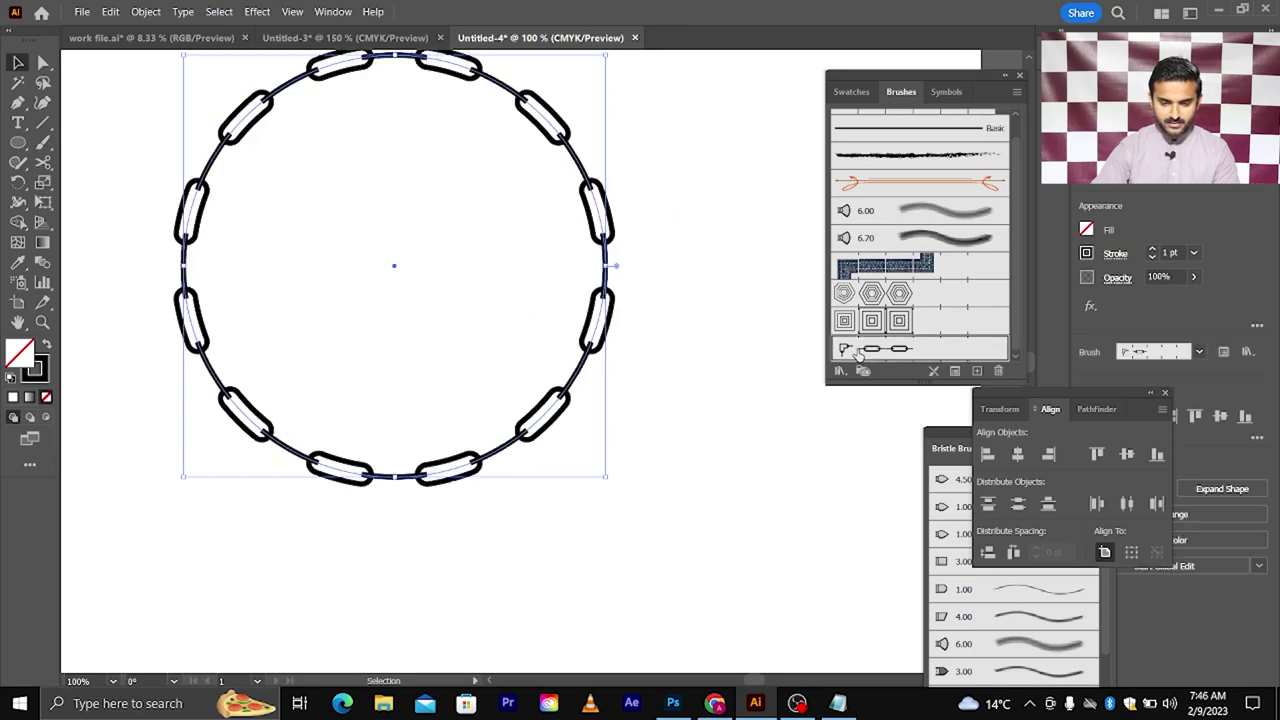
Set the chain brush Scale to 66% and apply it to existing strokes
click(671, 362)
click(540, 190)
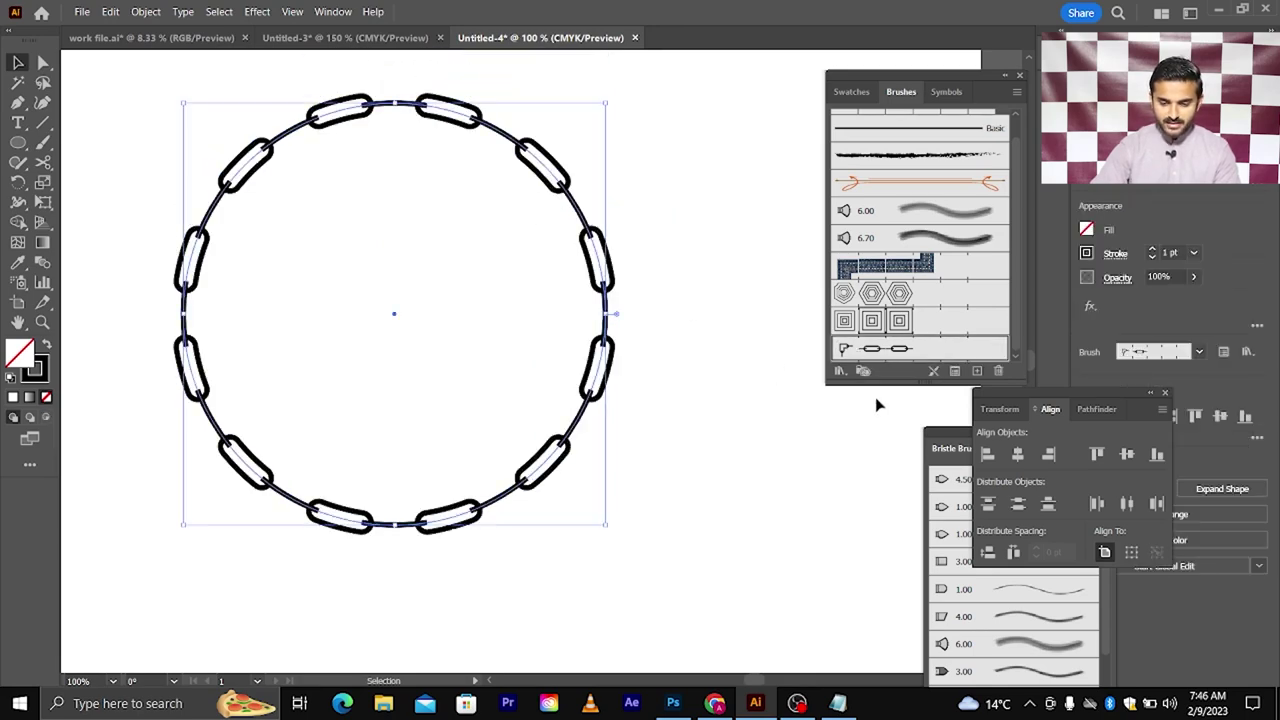
double_click(878, 352)
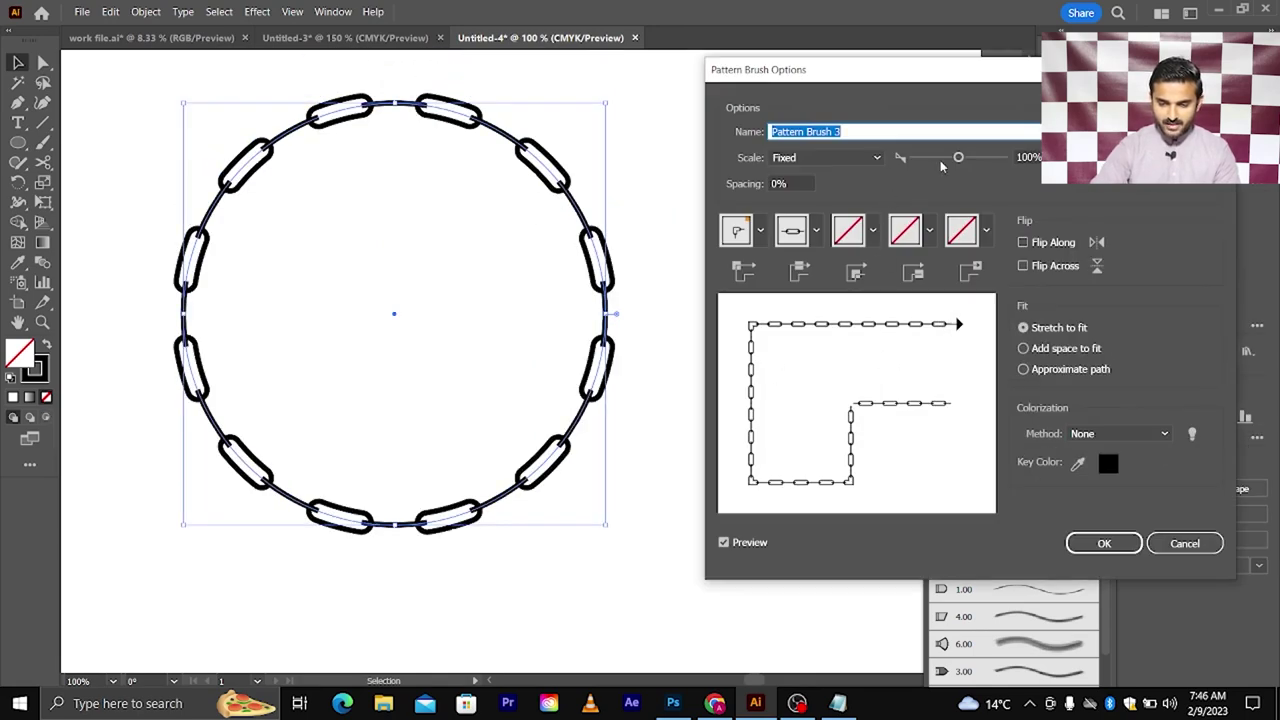
drag(958, 158, 943, 160)
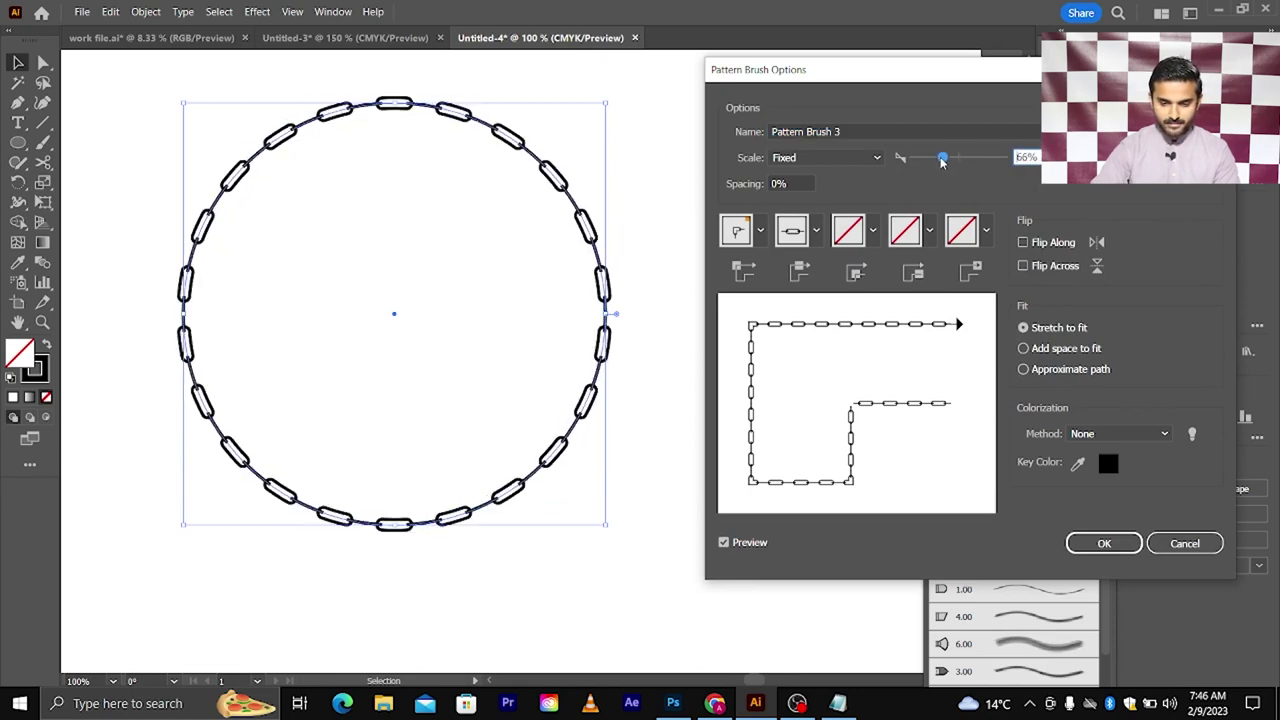
click(1104, 543)
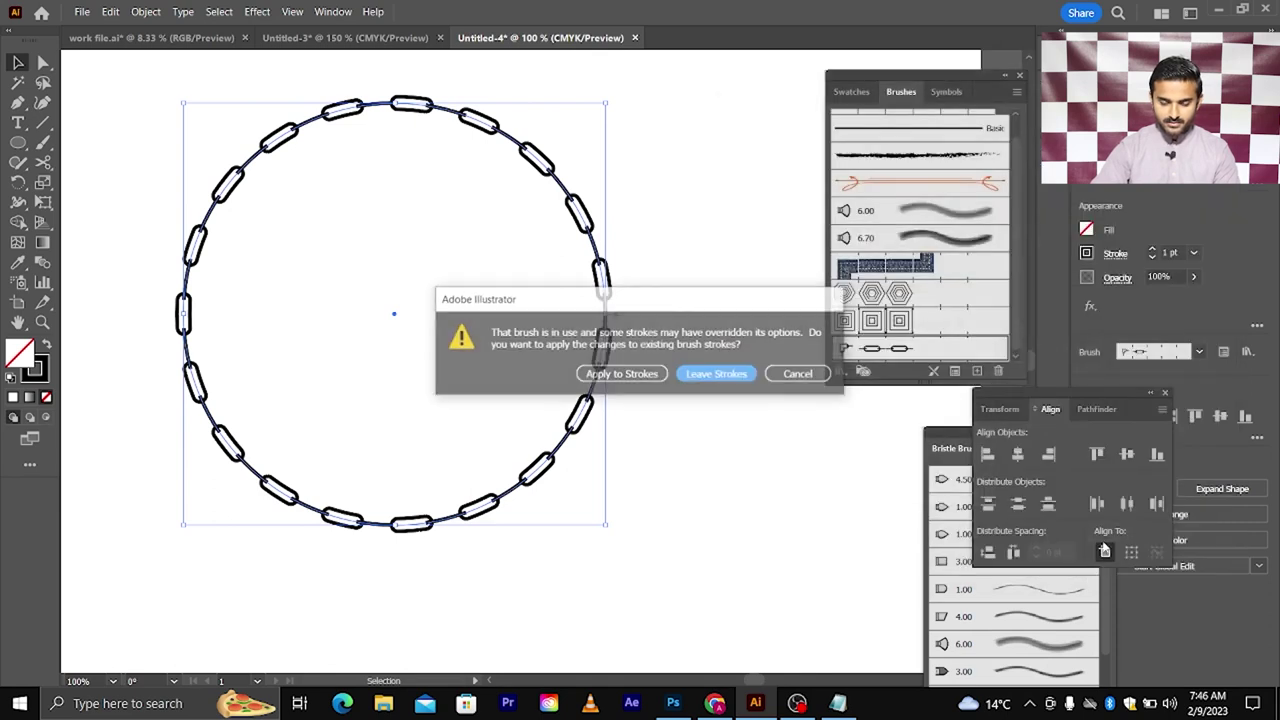
click(622, 377)
Delete the chain-brush circle from the artboard
scroll(650, 378, down, 1)
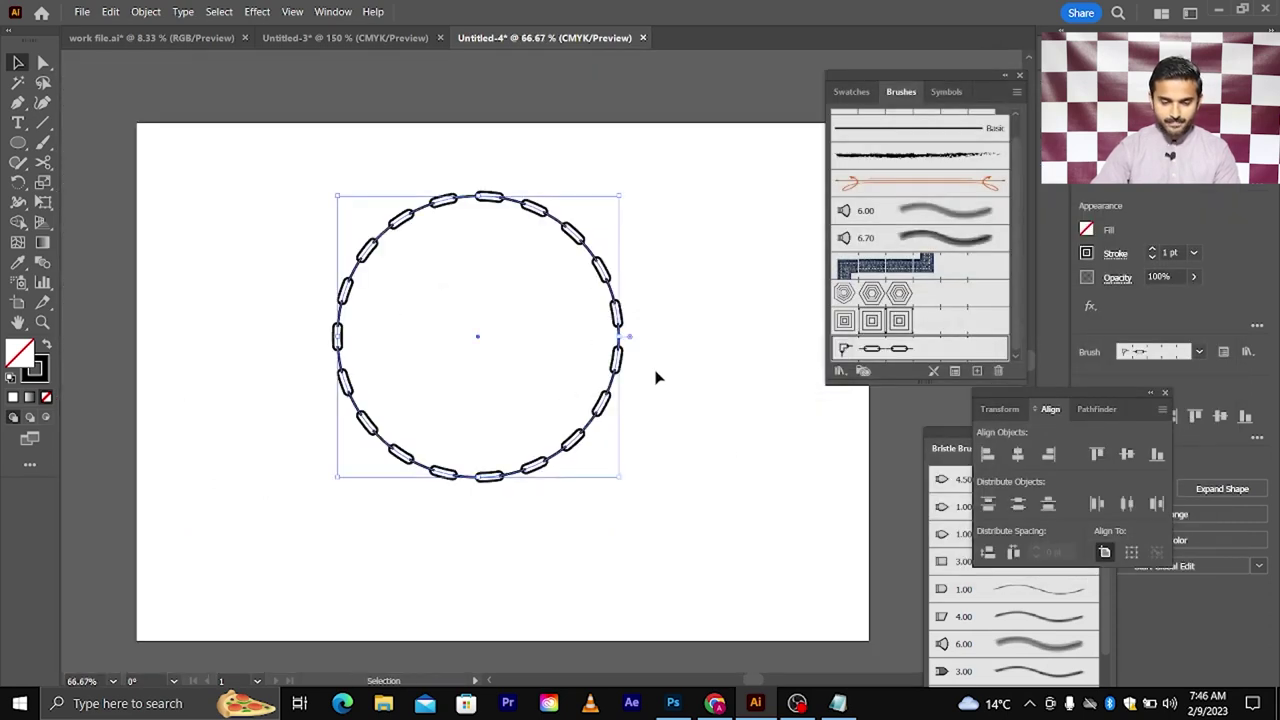
click(645, 258)
drag(614, 251, 514, 354)
key(Delete)
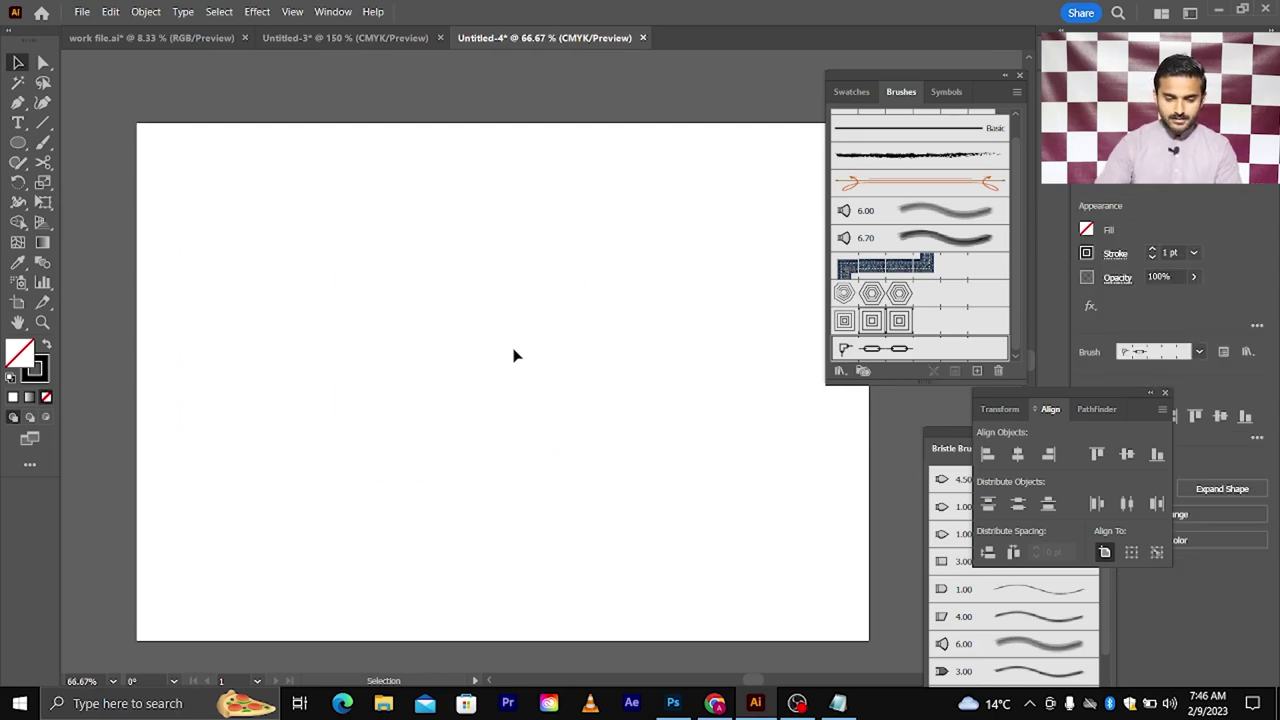
Draw a small square and fully round two opposite corners into a leaf
scroll(513, 354, up, 2)
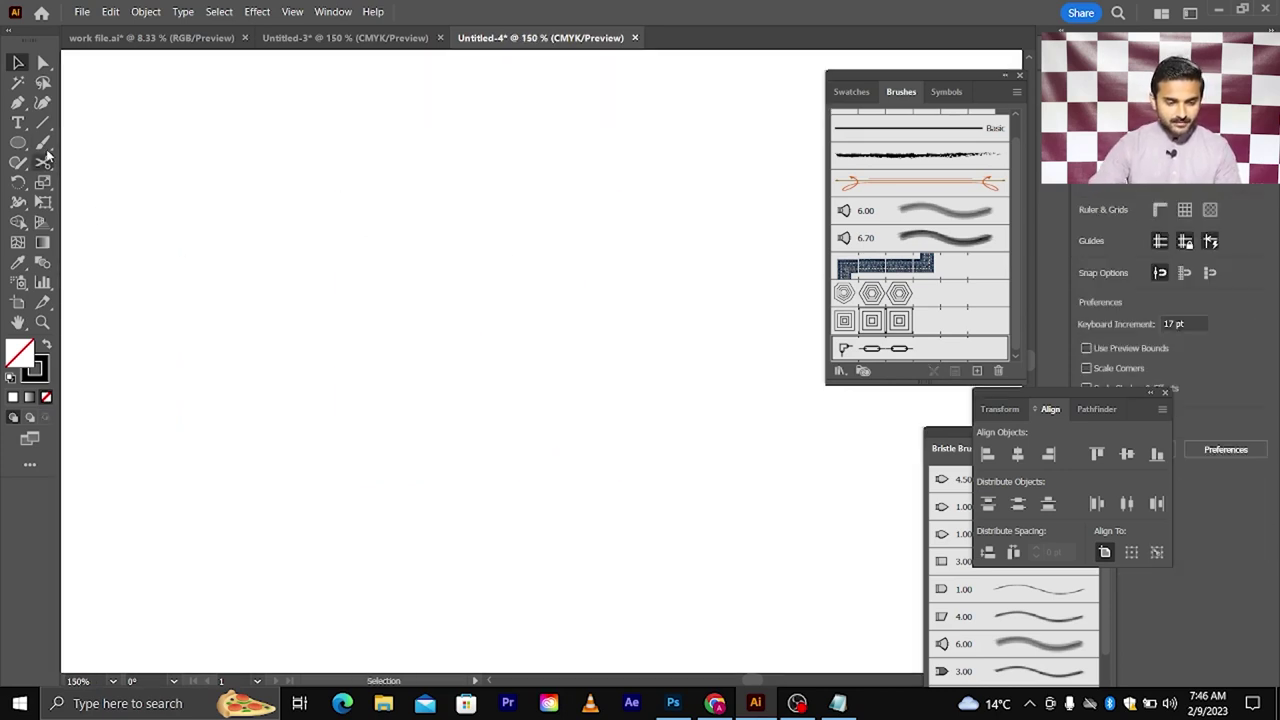
drag(20, 143, 105, 137)
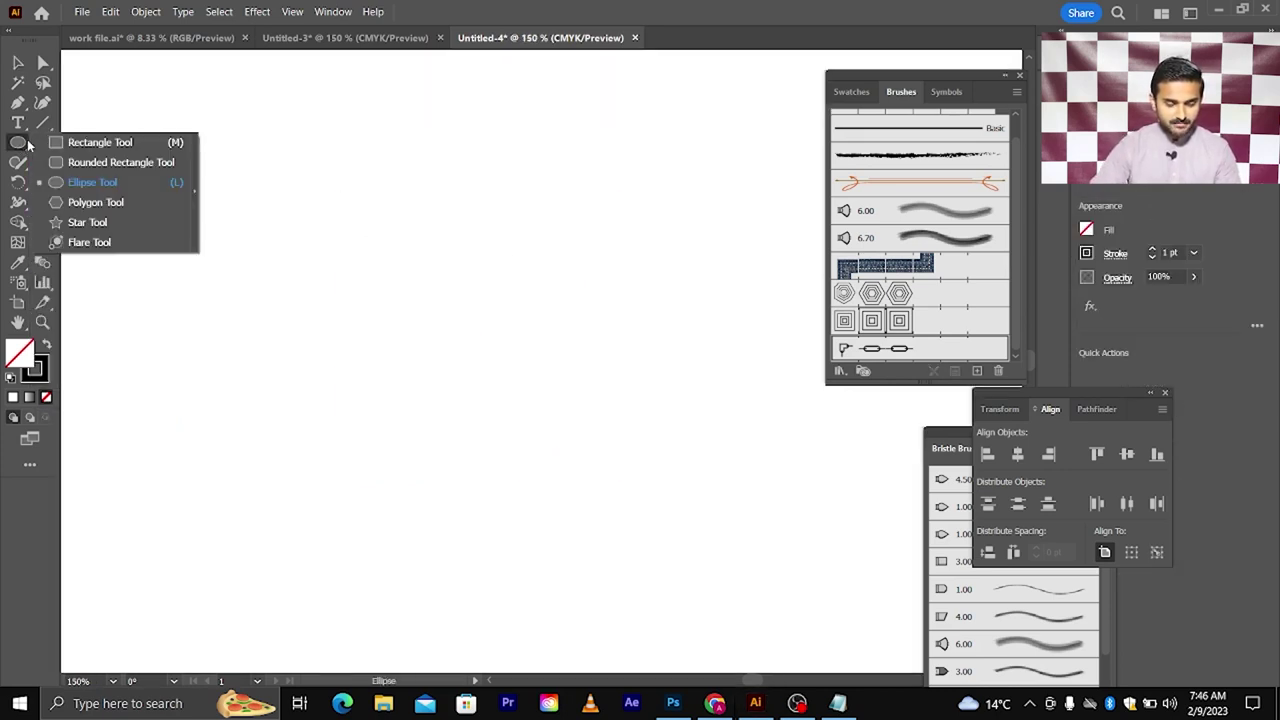
drag(395, 274, 440, 317)
click(43, 63)
key(ctrl+plus)
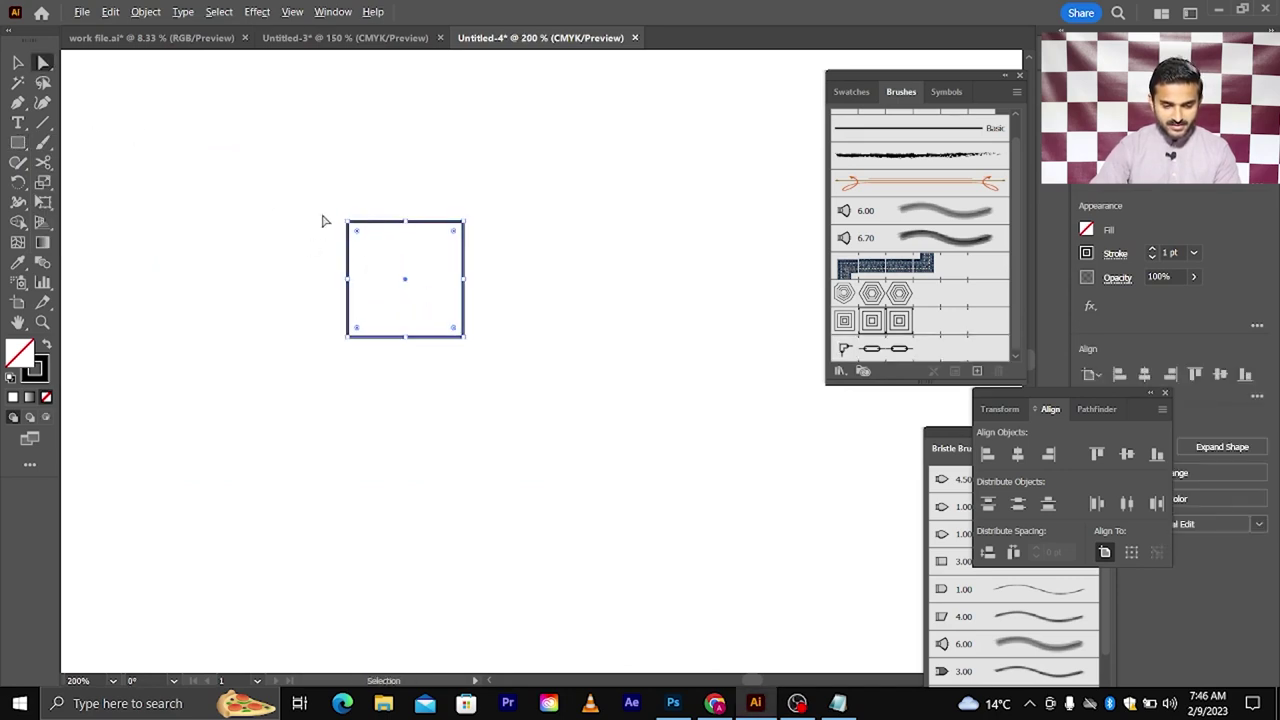
drag(298, 182, 369, 250)
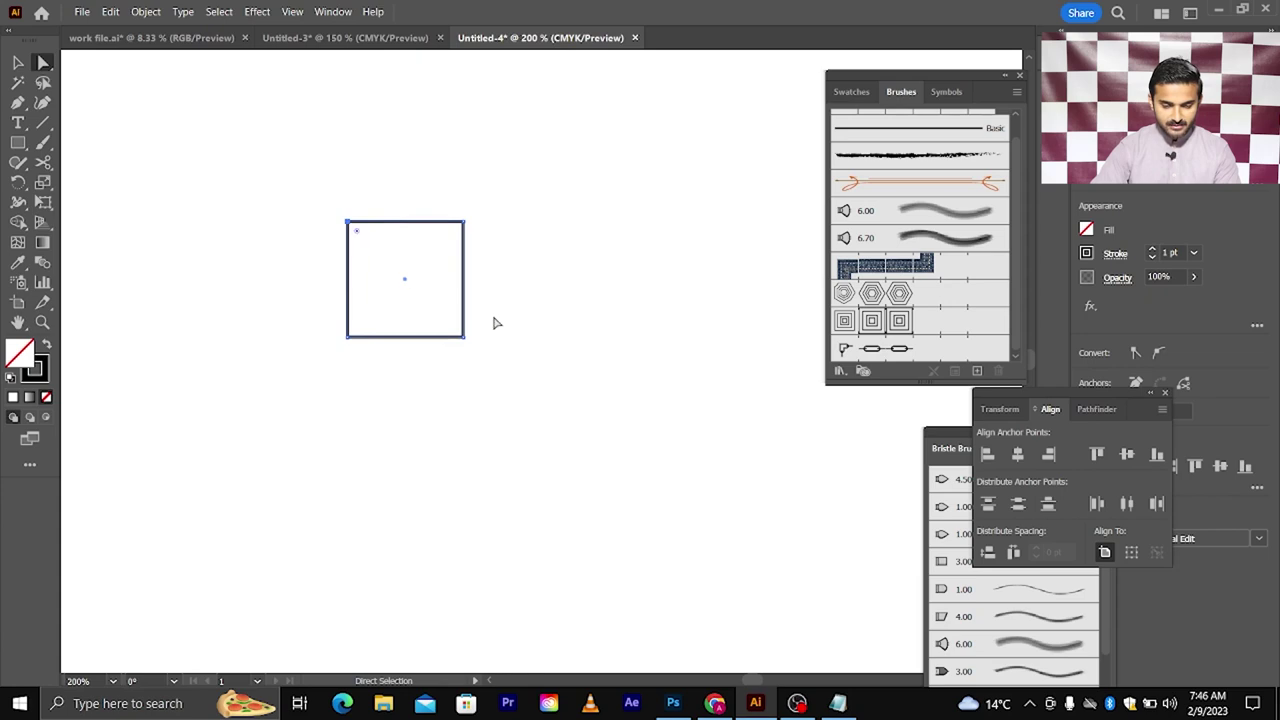
mouse_move(452, 369)
mouse_down()
mouse_move(470, 330)
mouse_move(313, 205)
mouse_up()
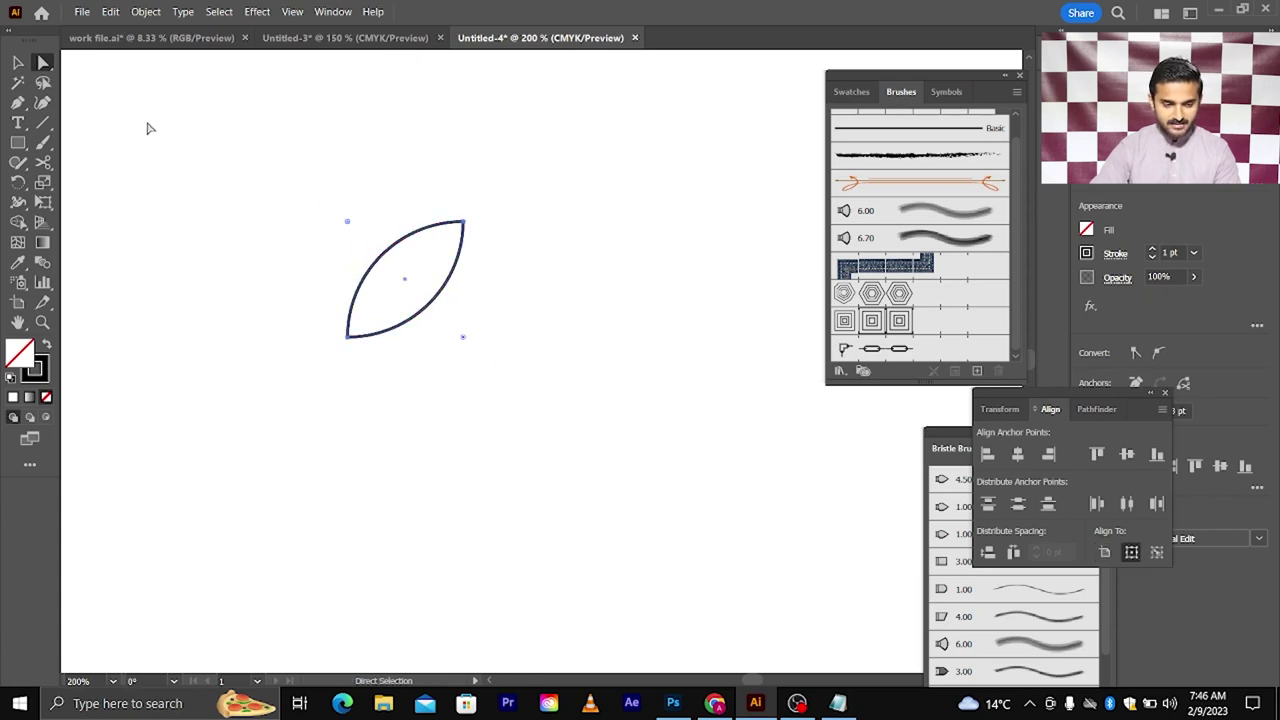
Fill the leaf shape solid black
click(20, 63)
click(288, 182)
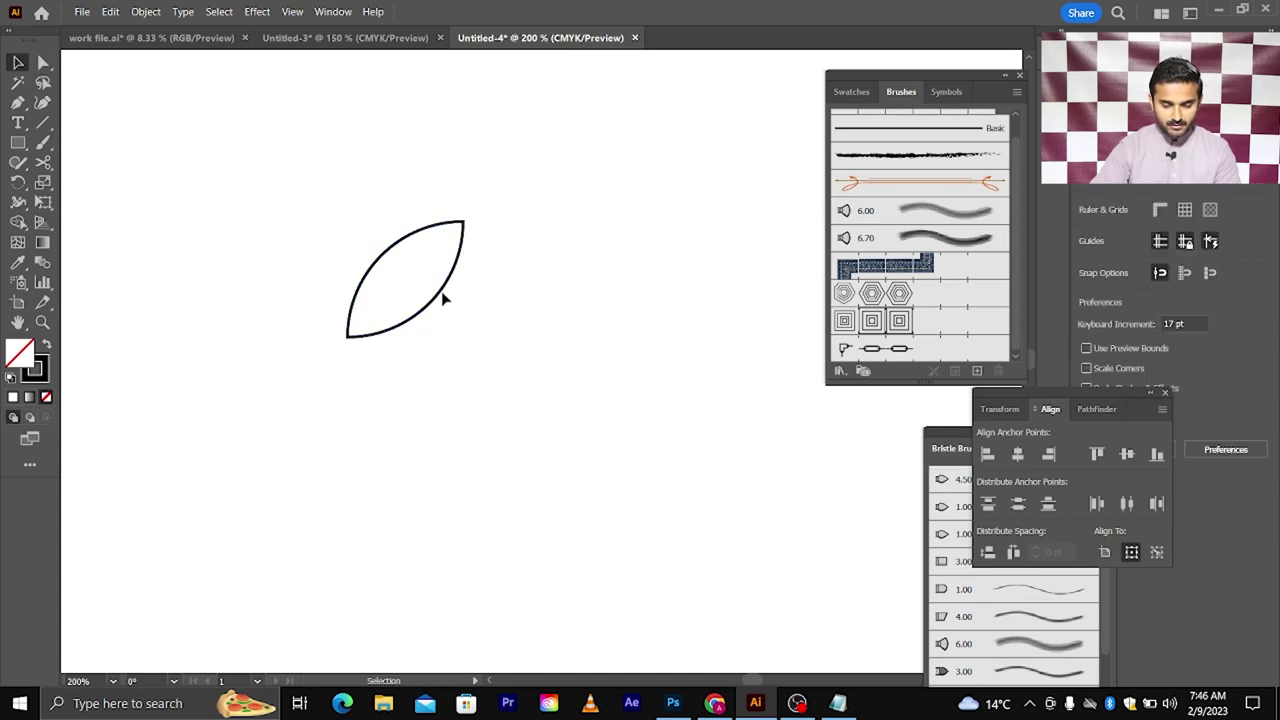
drag(443, 293, 444, 293)
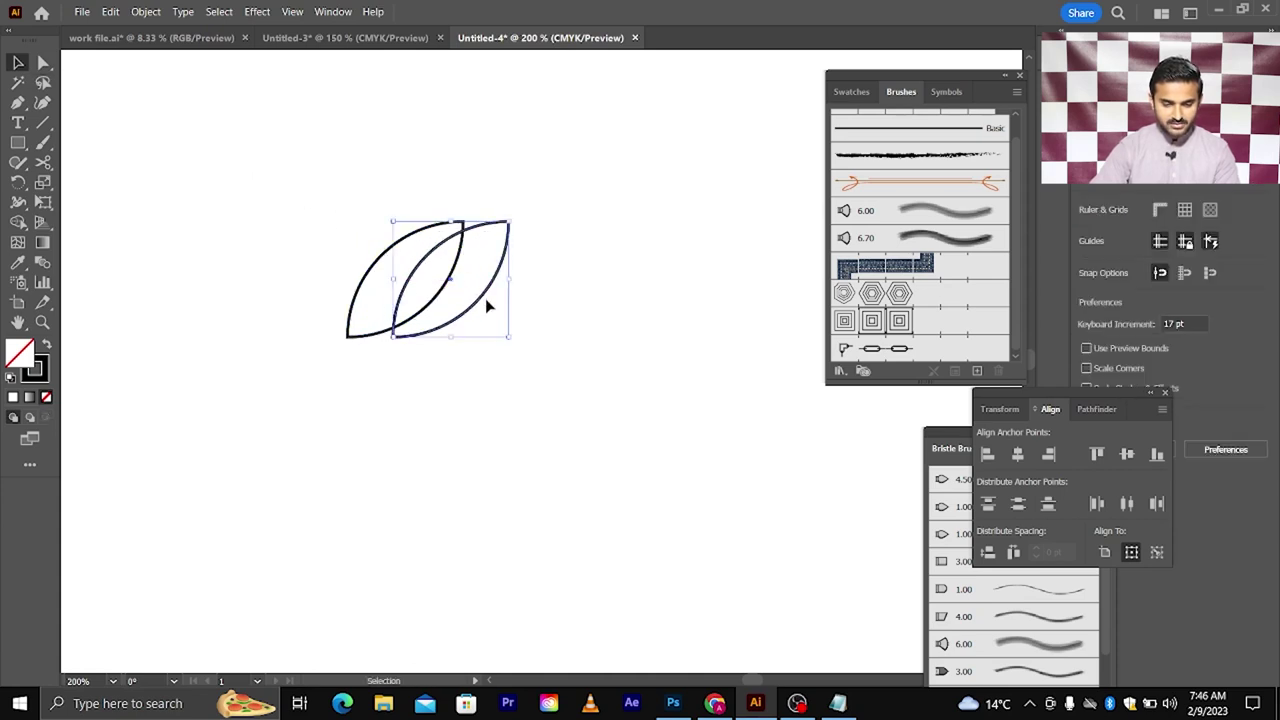
click(47, 347)
click(323, 374)
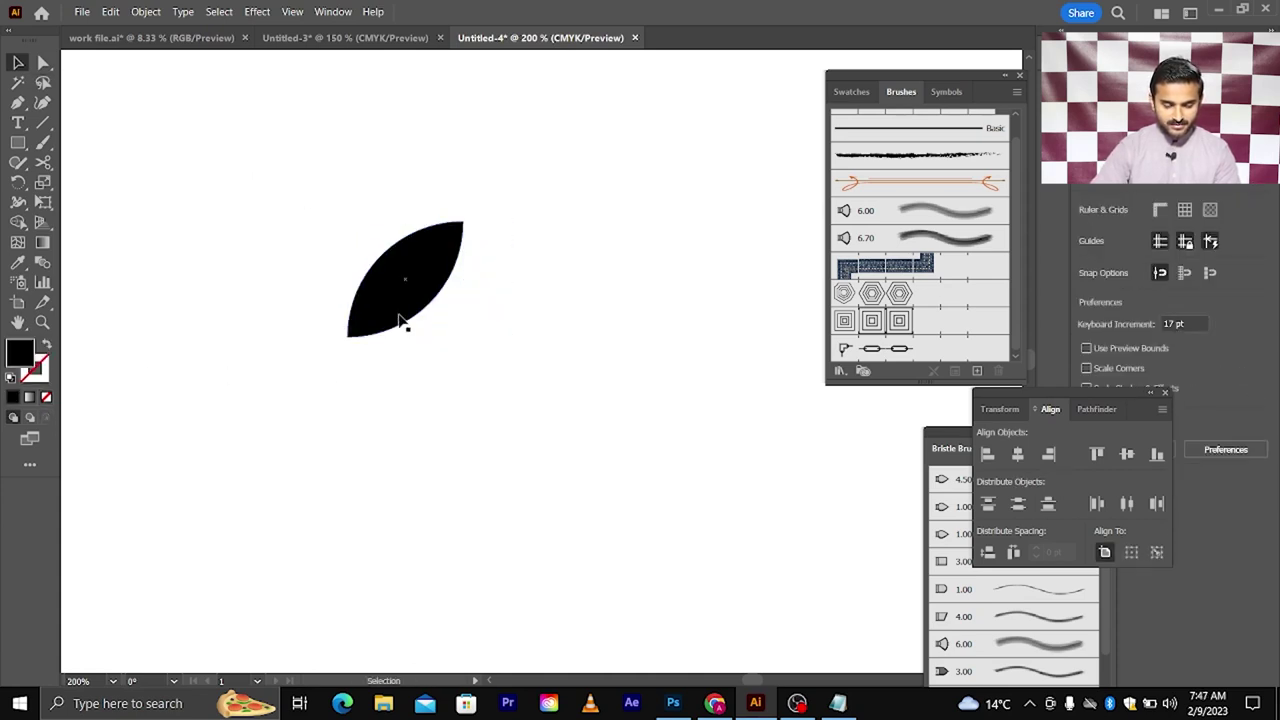
Duplicate the leaf, rotate the copy 90°, and align the bases into a V
drag(395, 312, 296, 313)
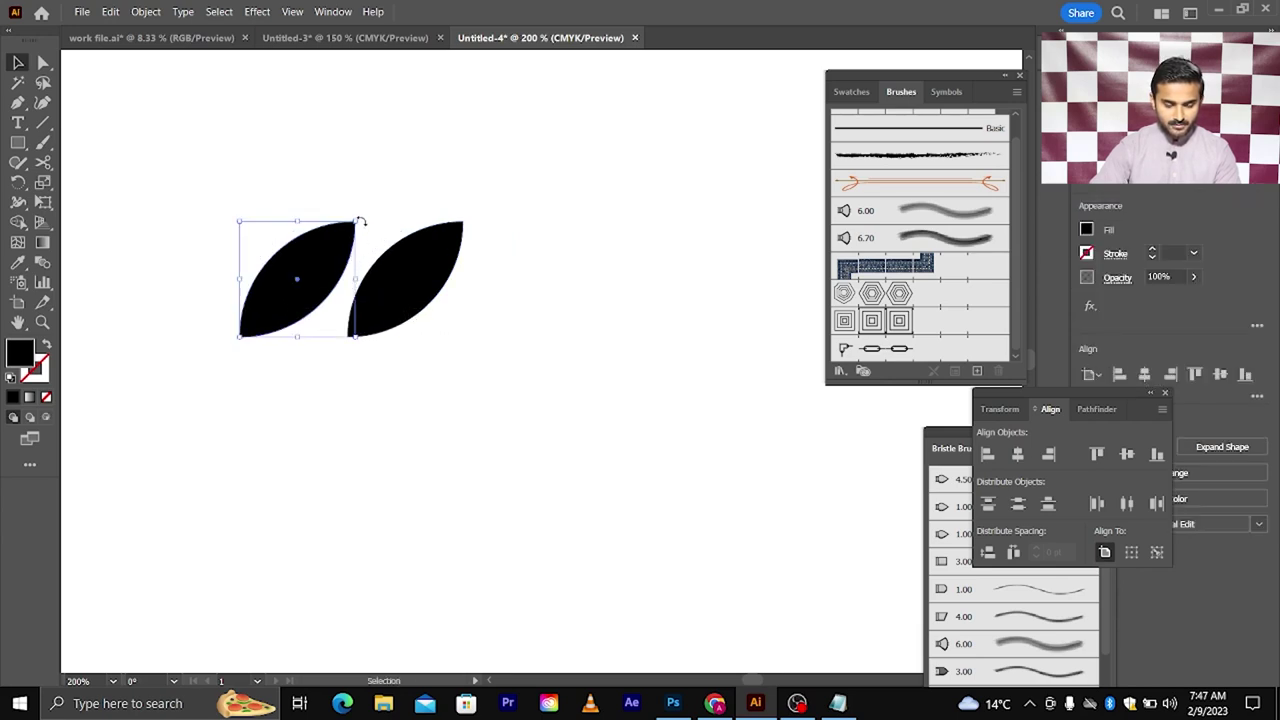
drag(365, 212, 209, 208)
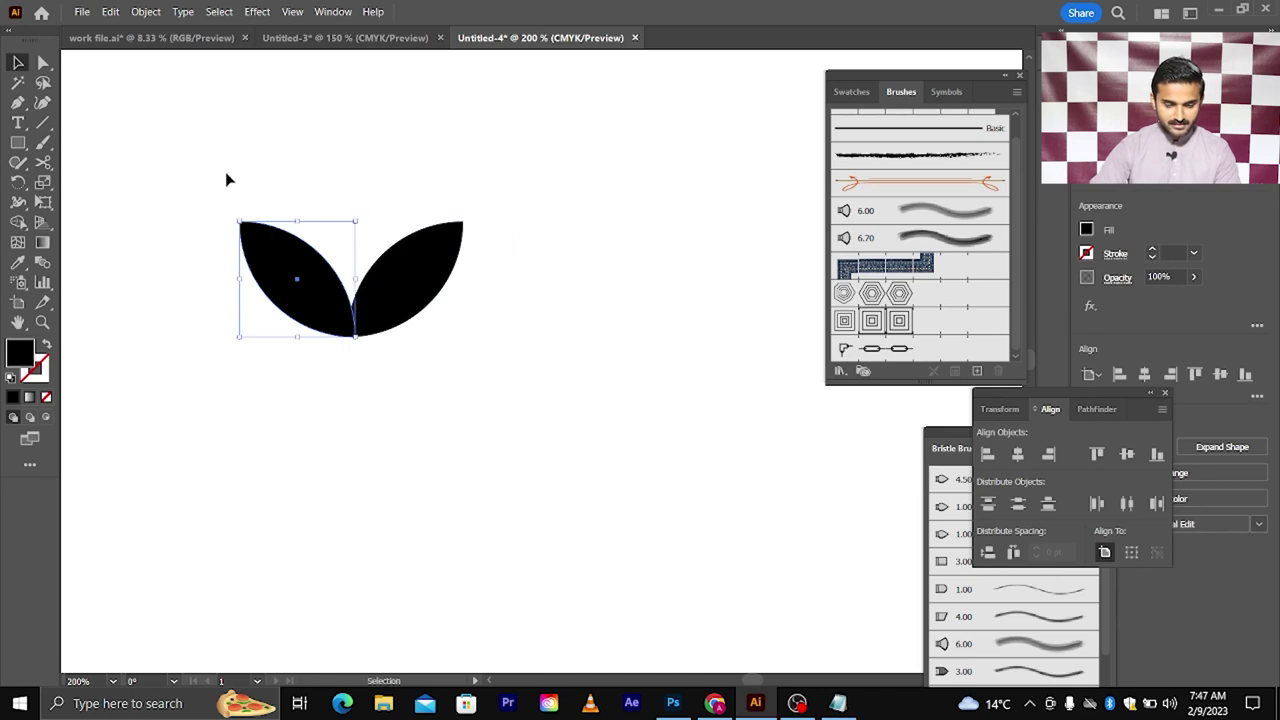
scroll(271, 334, up, 2)
scroll(409, 286, up, 2)
drag(409, 286, 383, 284)
scroll(375, 404, down, 2)
click(412, 403)
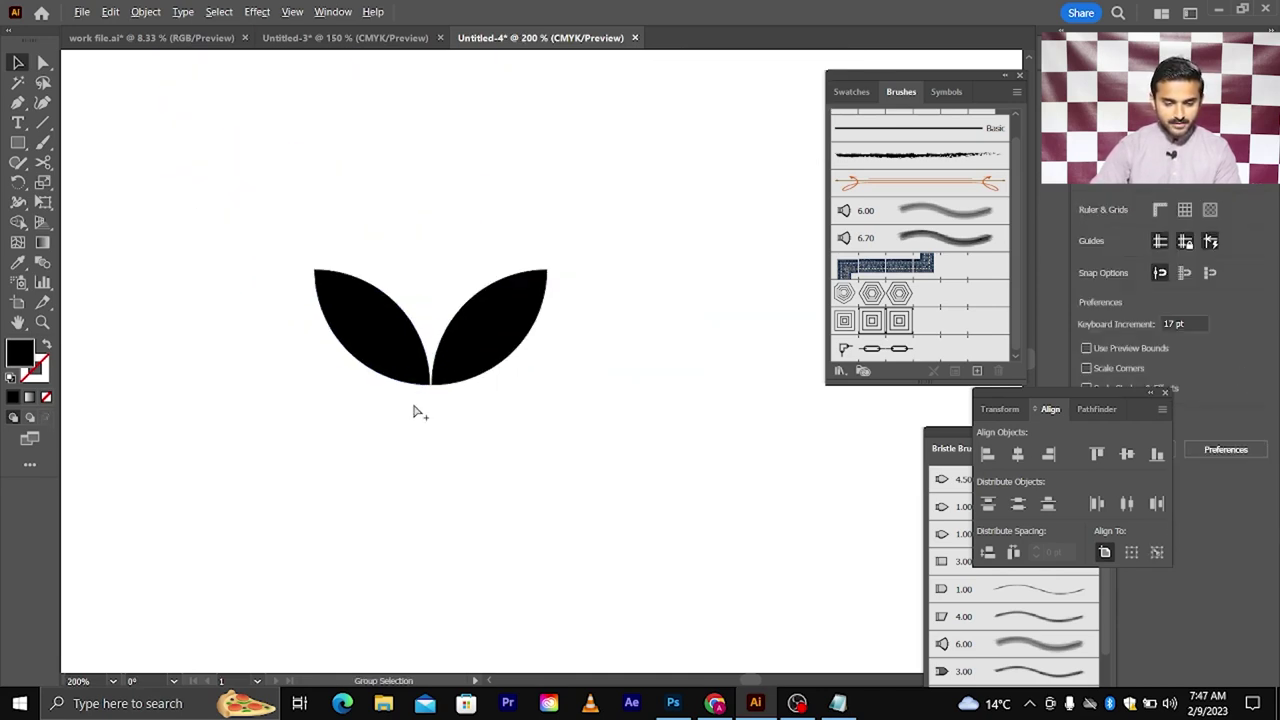
Draw a thick black vertical stem line through the leaves' bases
click(43, 122)
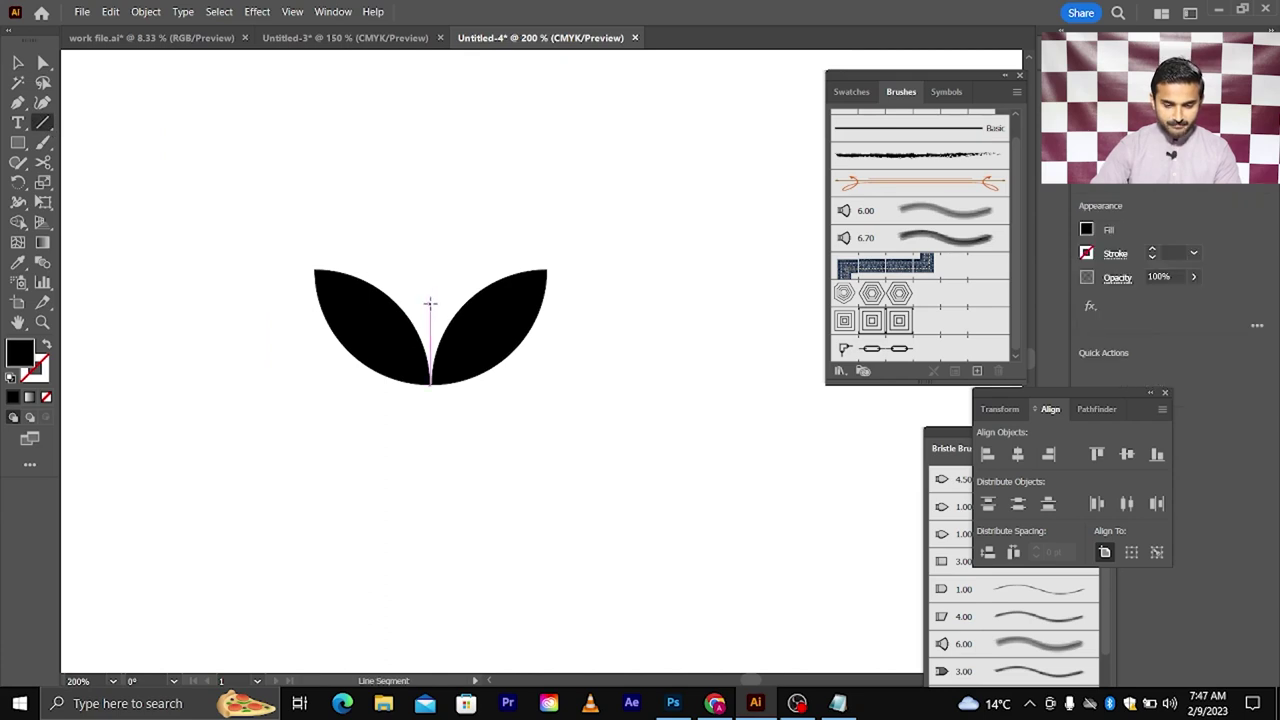
drag(430, 303, 416, 479)
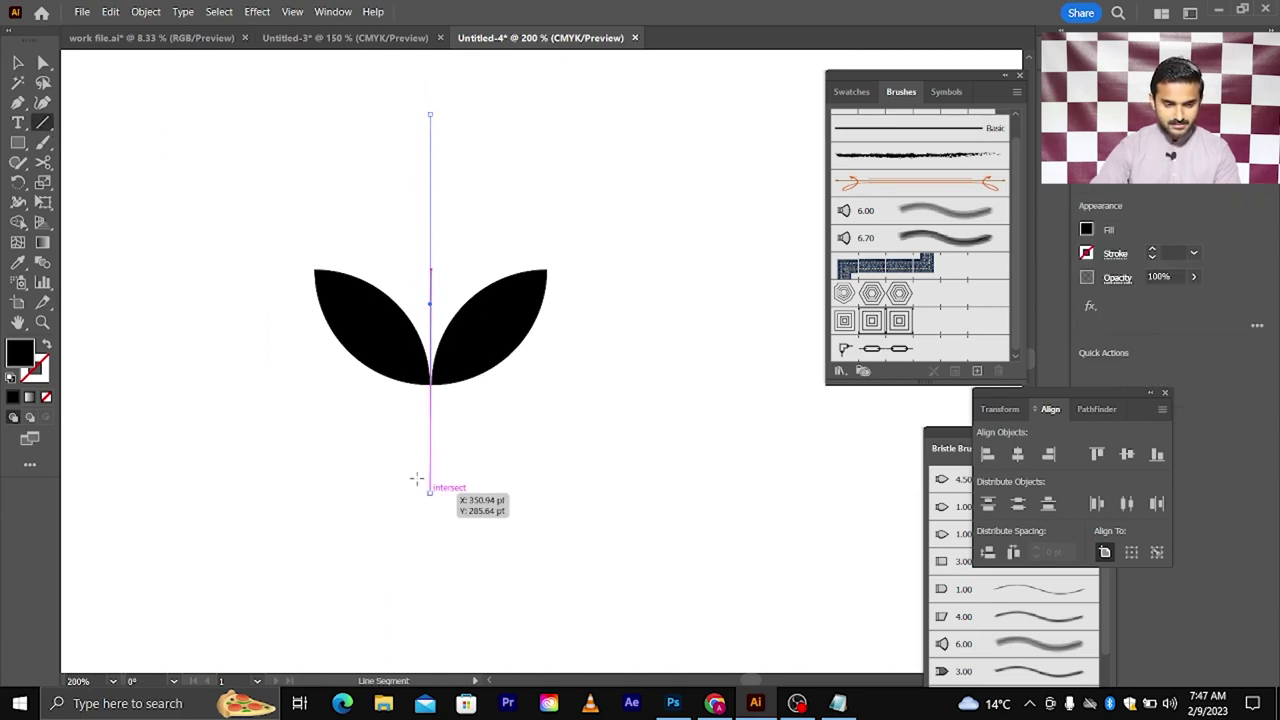
click(17, 63)
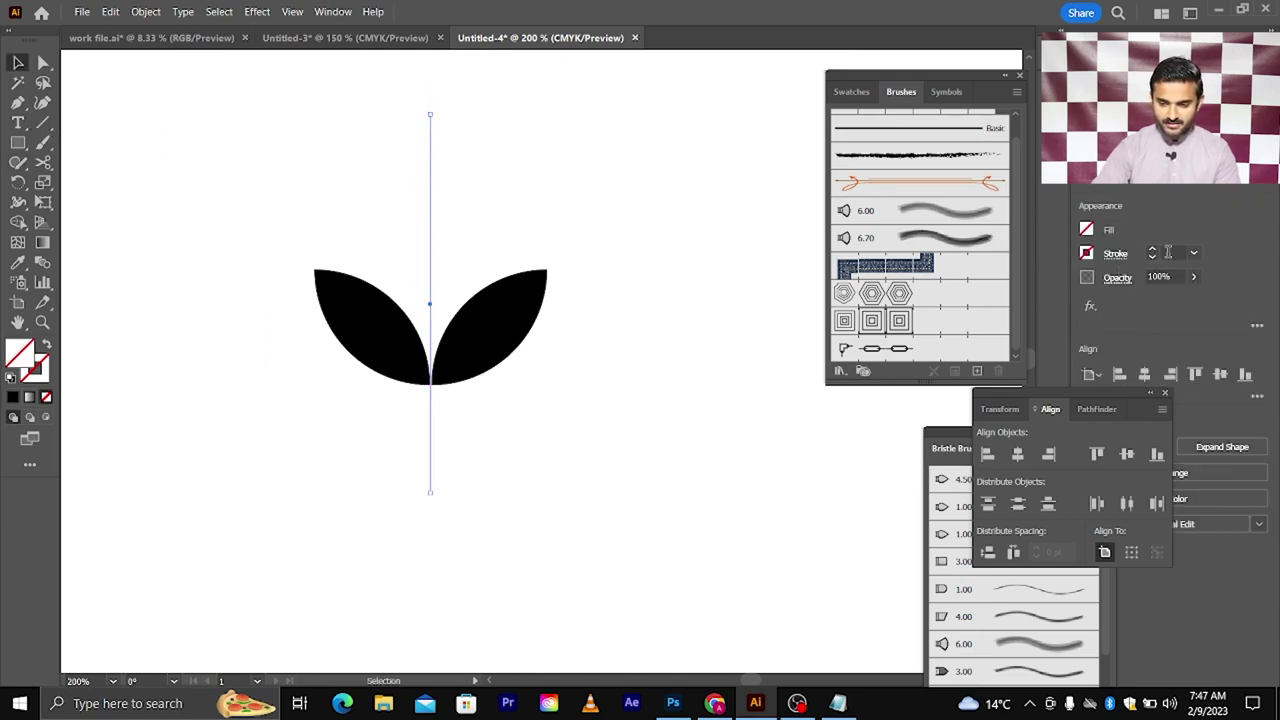
click(1152, 252)
click(1152, 248)
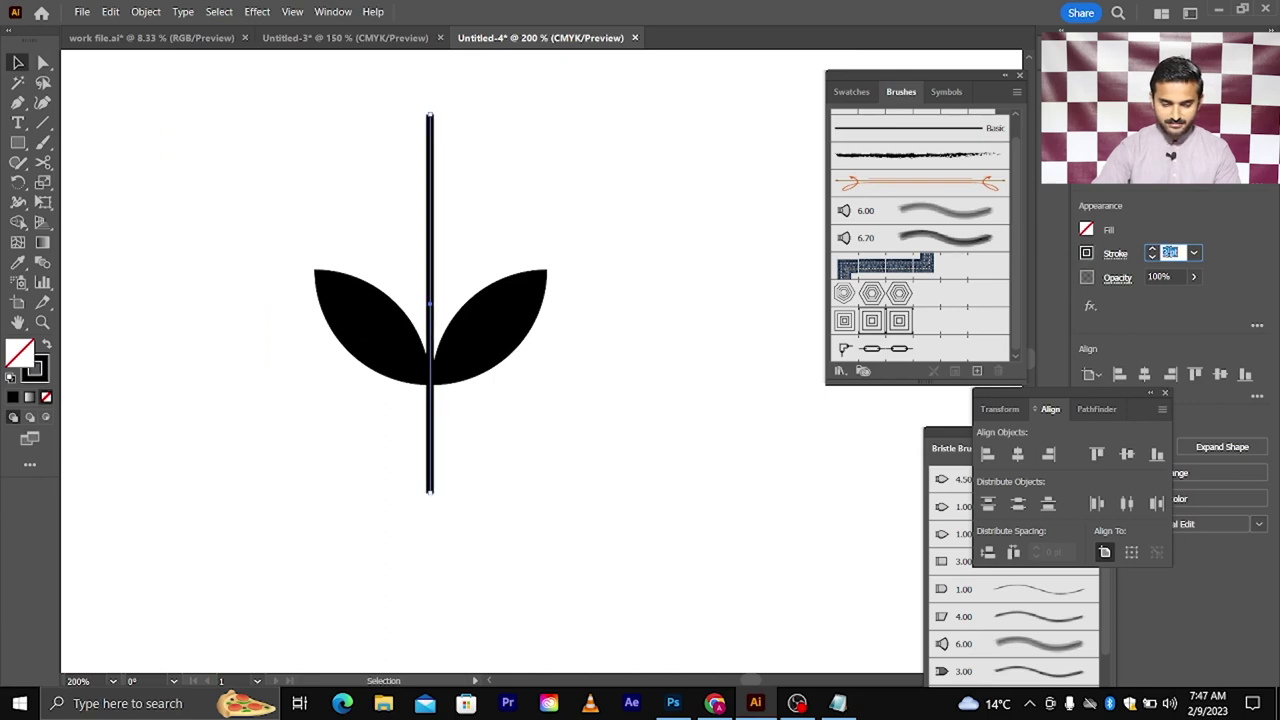
click(700, 391)
scroll(620, 371, down, 2)
scroll(565, 381, up, 2)
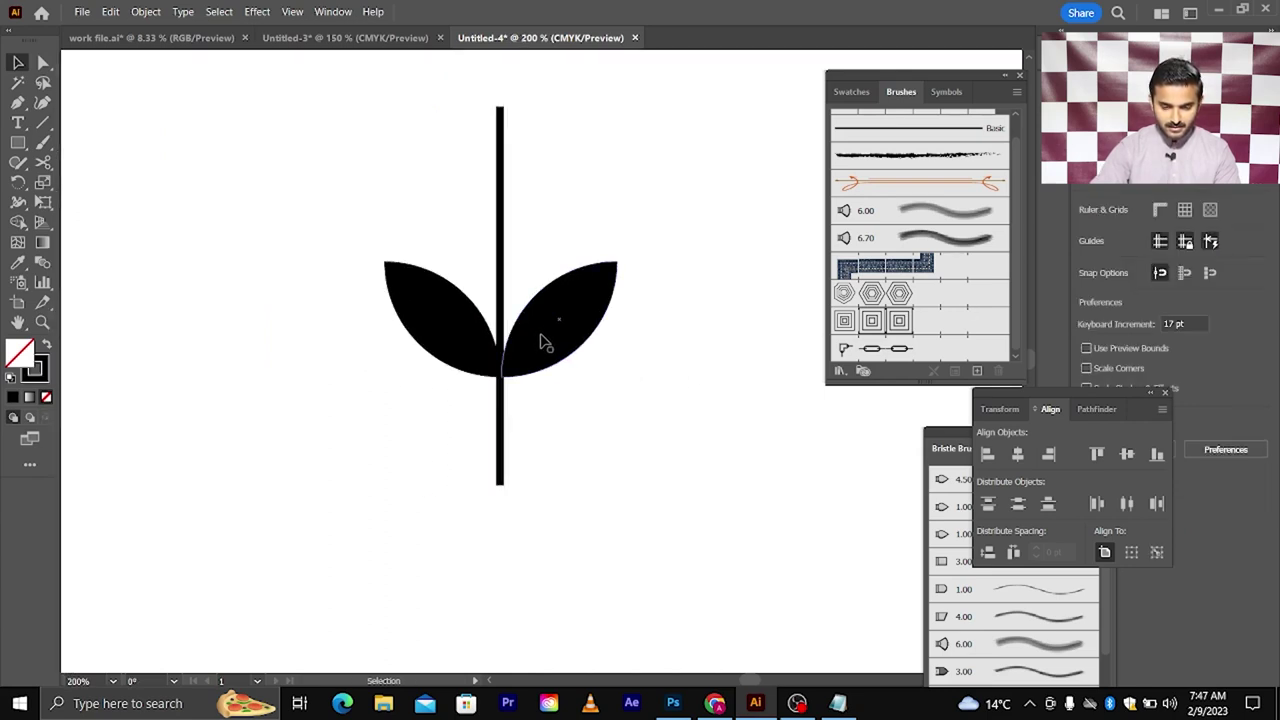
Move the right leaf up the stem and shrink both leaves around it
drag(540, 342, 541, 216)
click(410, 238)
scroll(410, 245, up, 1)
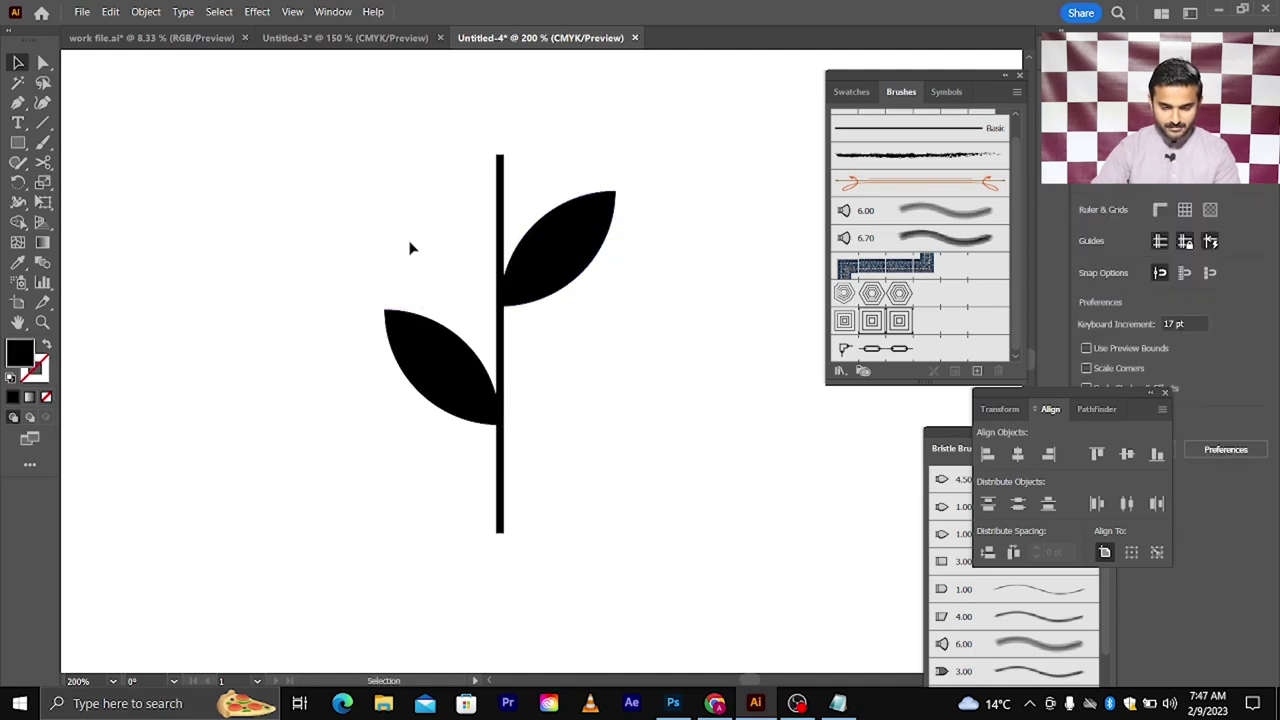
click(560, 262)
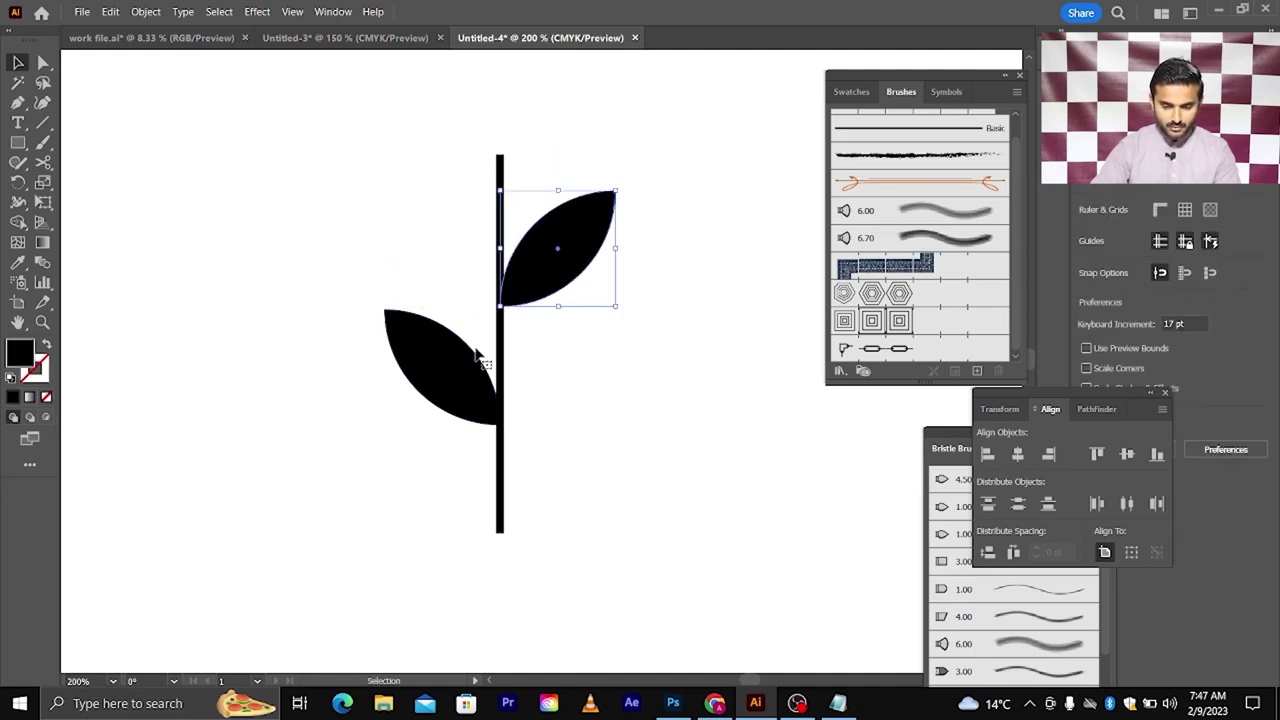
shift+click(443, 358)
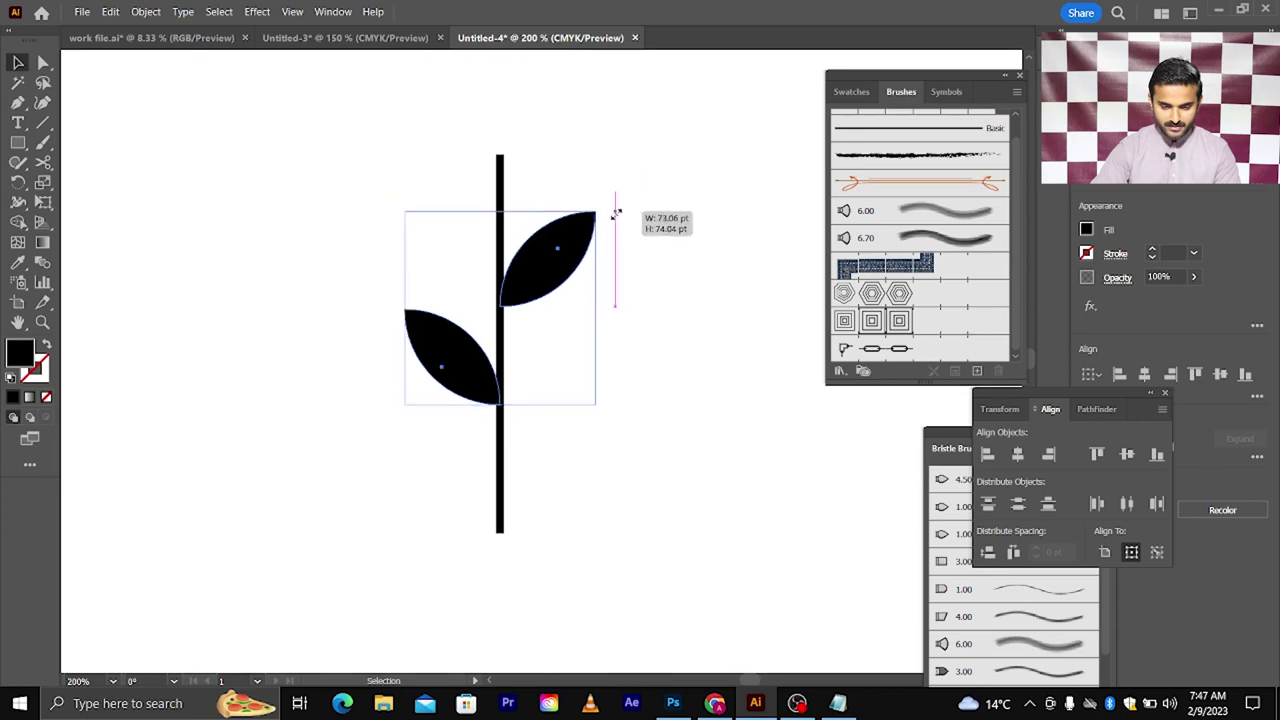
drag(617, 199, 583, 225)
click(636, 258)
Raise the right leaf and reposition the left leaf along the stem
drag(555, 275, 555, 228)
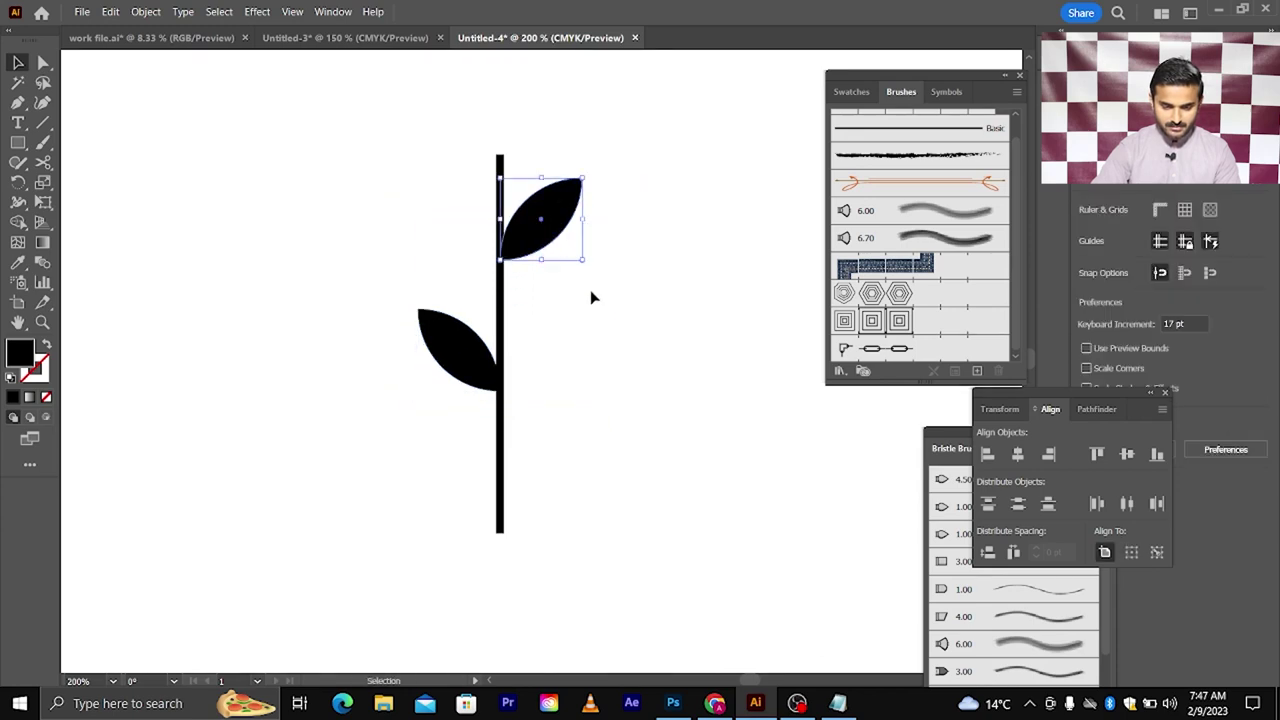
drag(478, 370, 478, 445)
click(436, 352)
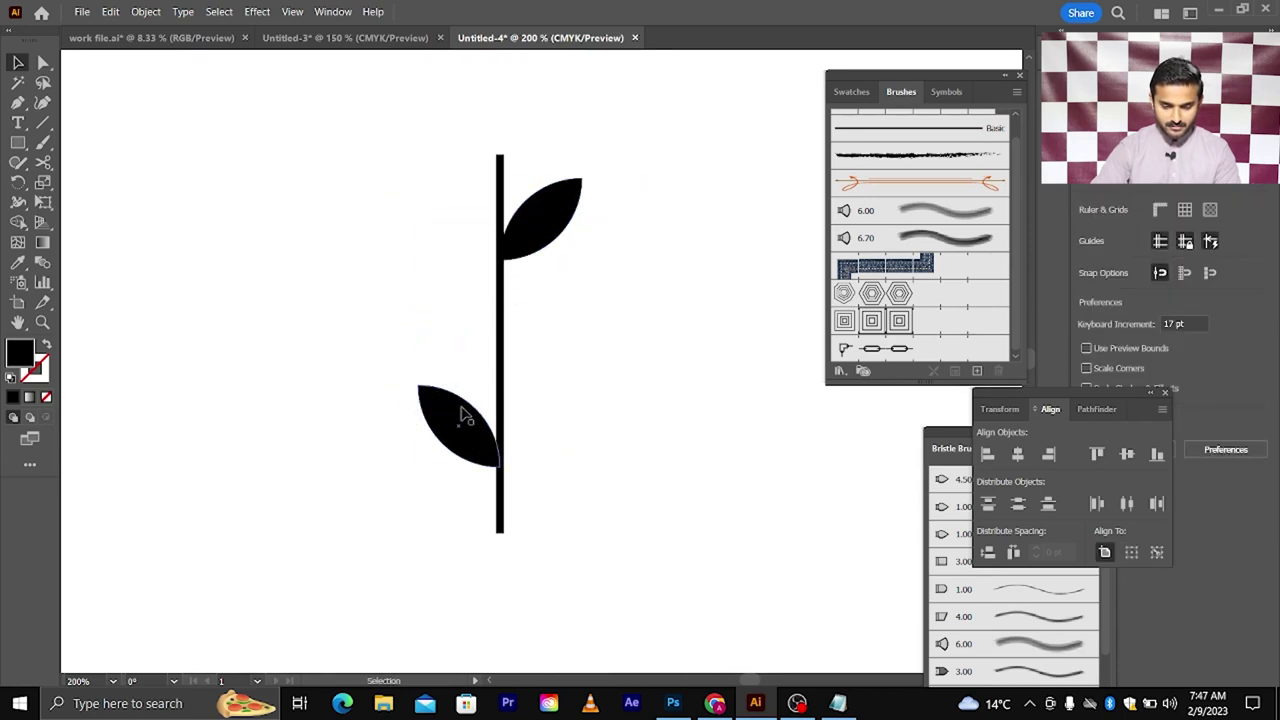
drag(537, 243, 537, 328)
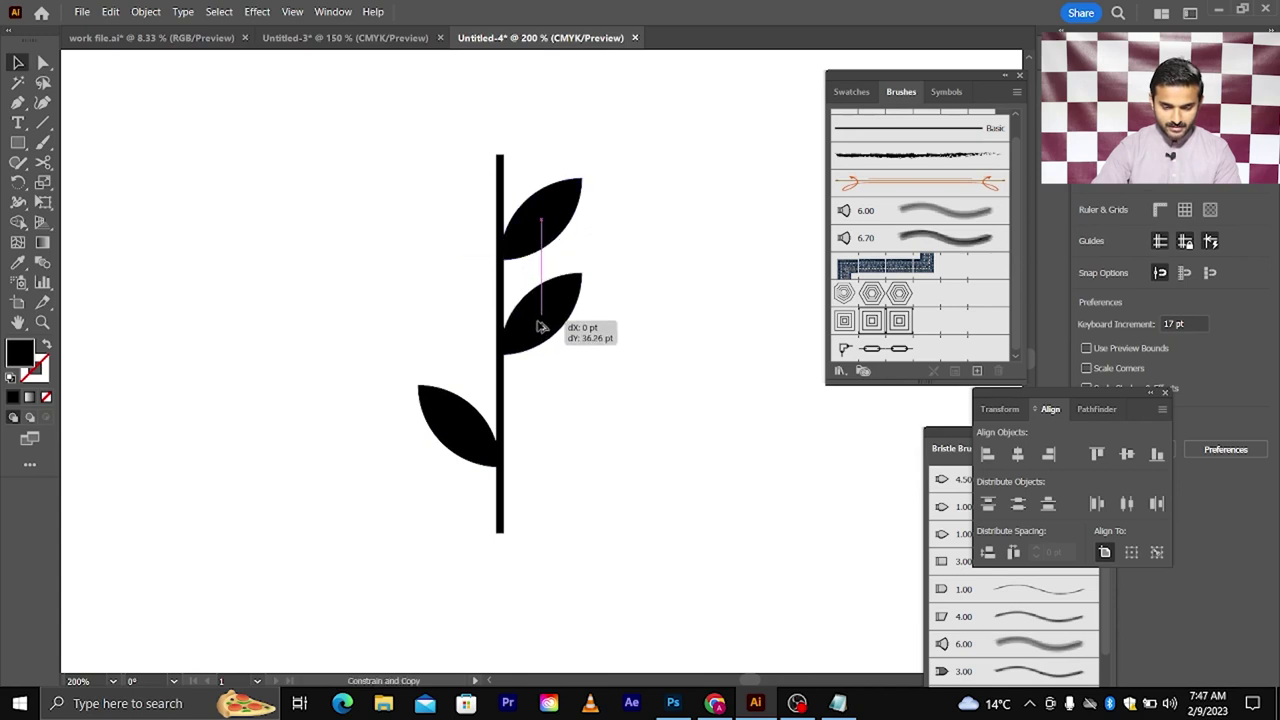
key(ctrl+z)
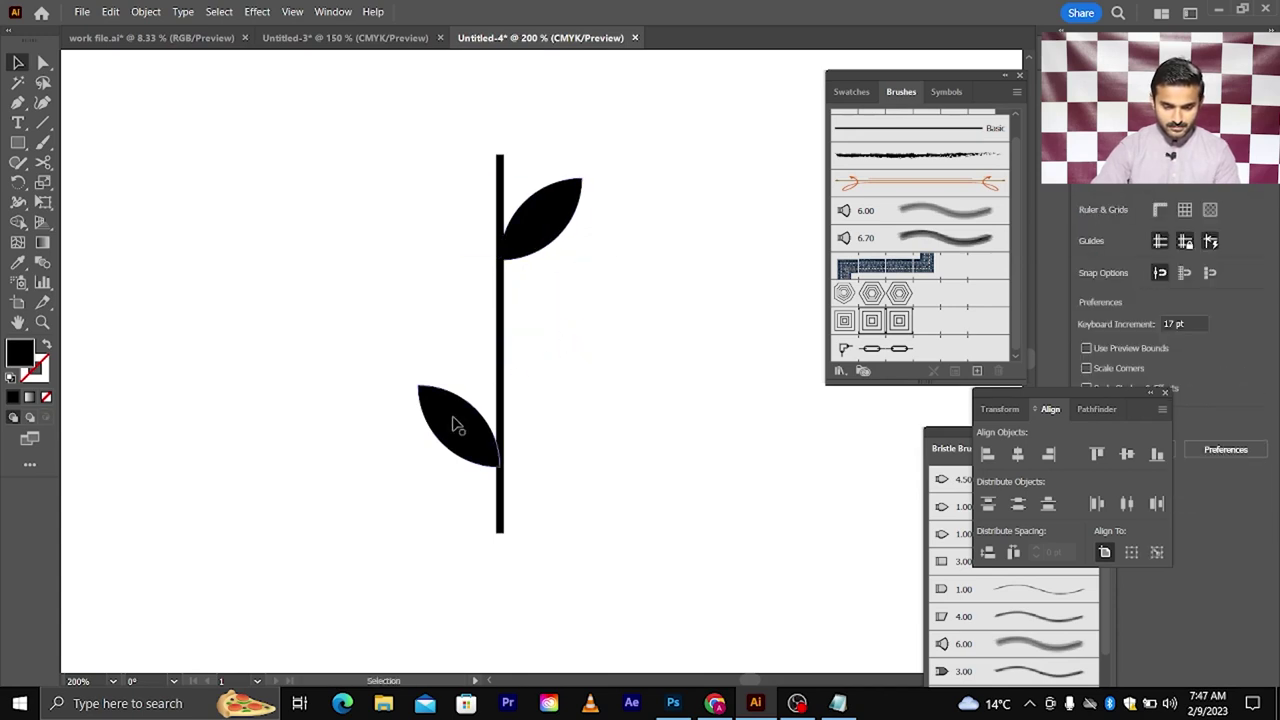
drag(457, 423, 457, 318)
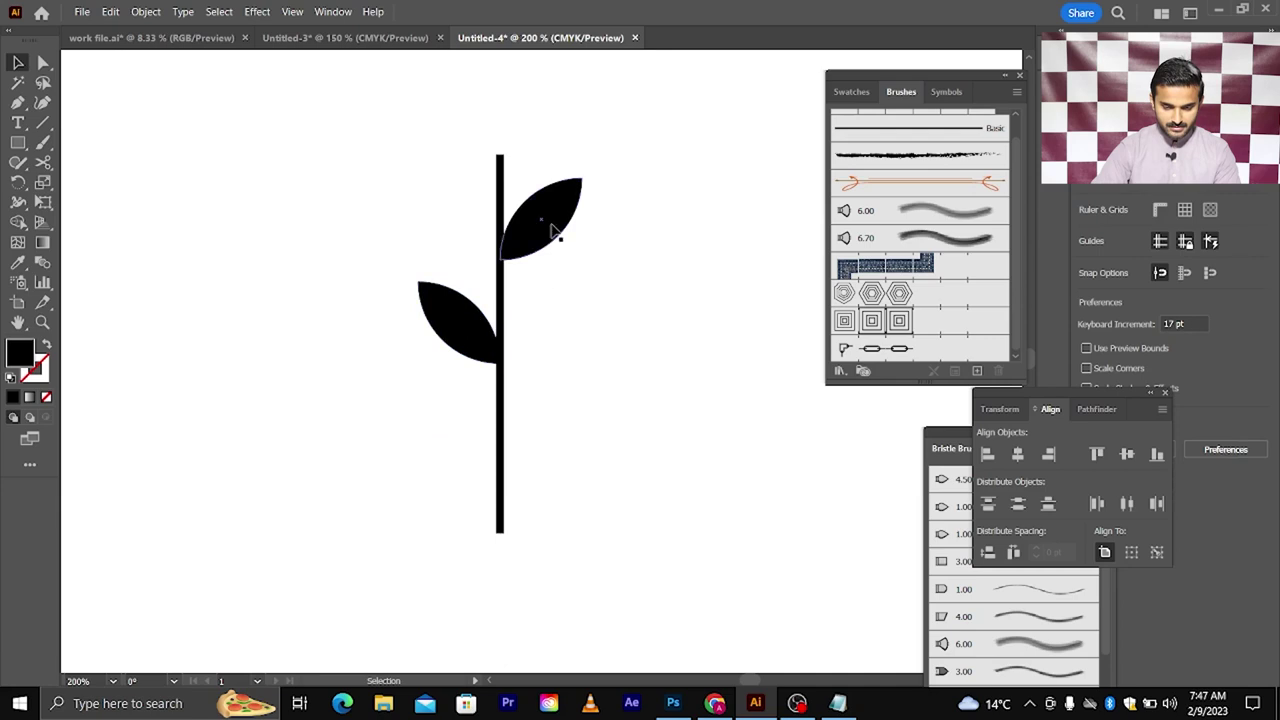
Copy the upper right leaf further down the stem and nudge the left leaf up
mouse_move(555, 230)
mouse_down()
mouse_move(558, 422)
mouse_move(560, 408)
mouse_up()
scroll(611, 317, down, 1)
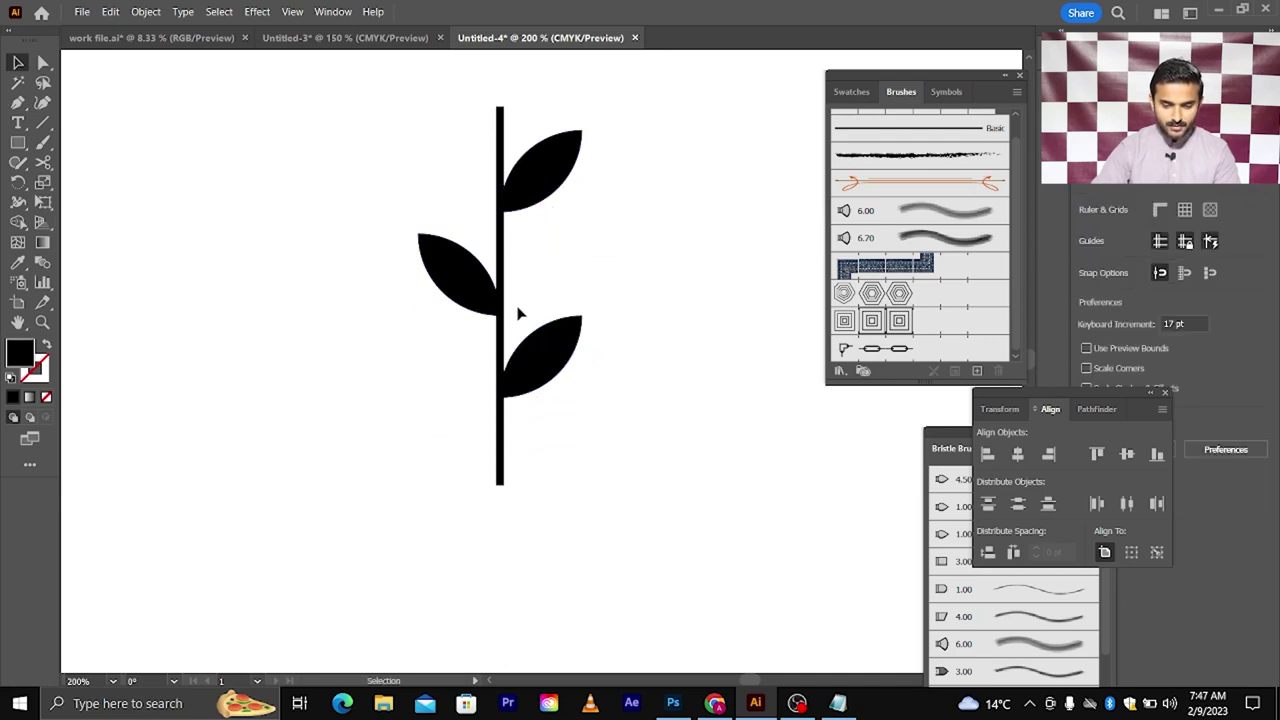
drag(462, 302, 460, 300)
click(438, 350)
scroll(436, 345, up, 1)
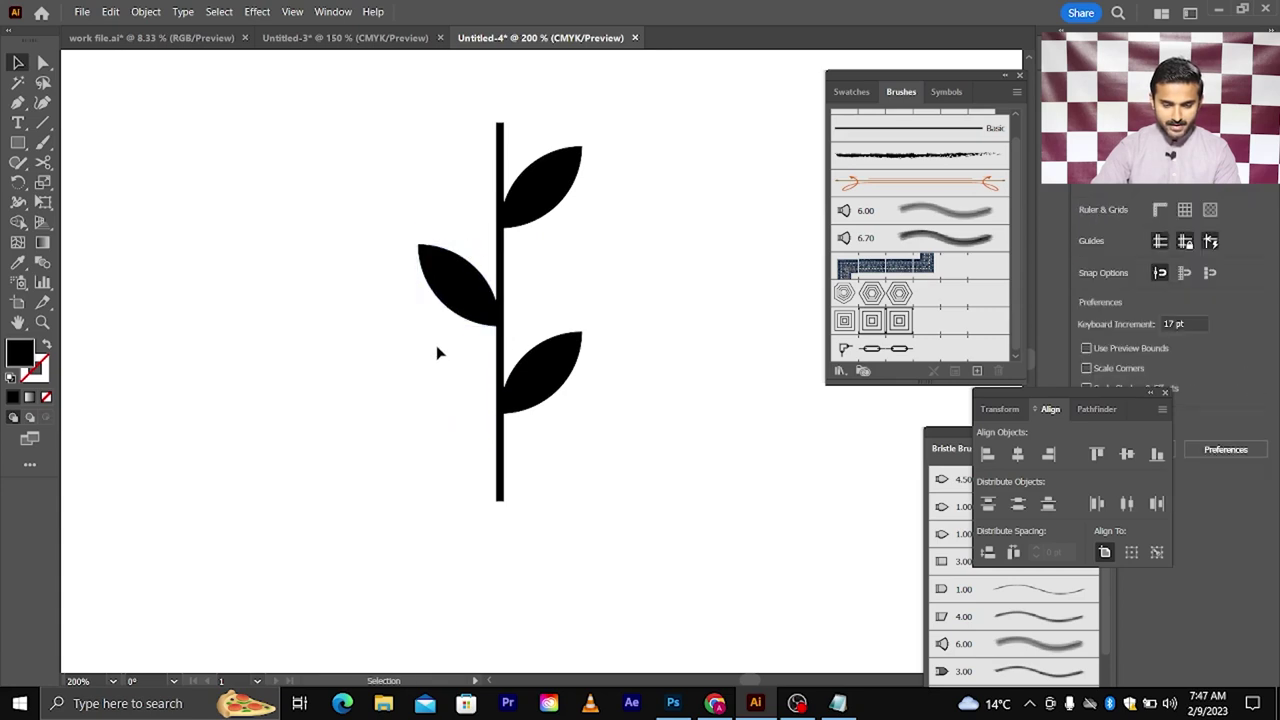
scroll(526, 318, up, 1)
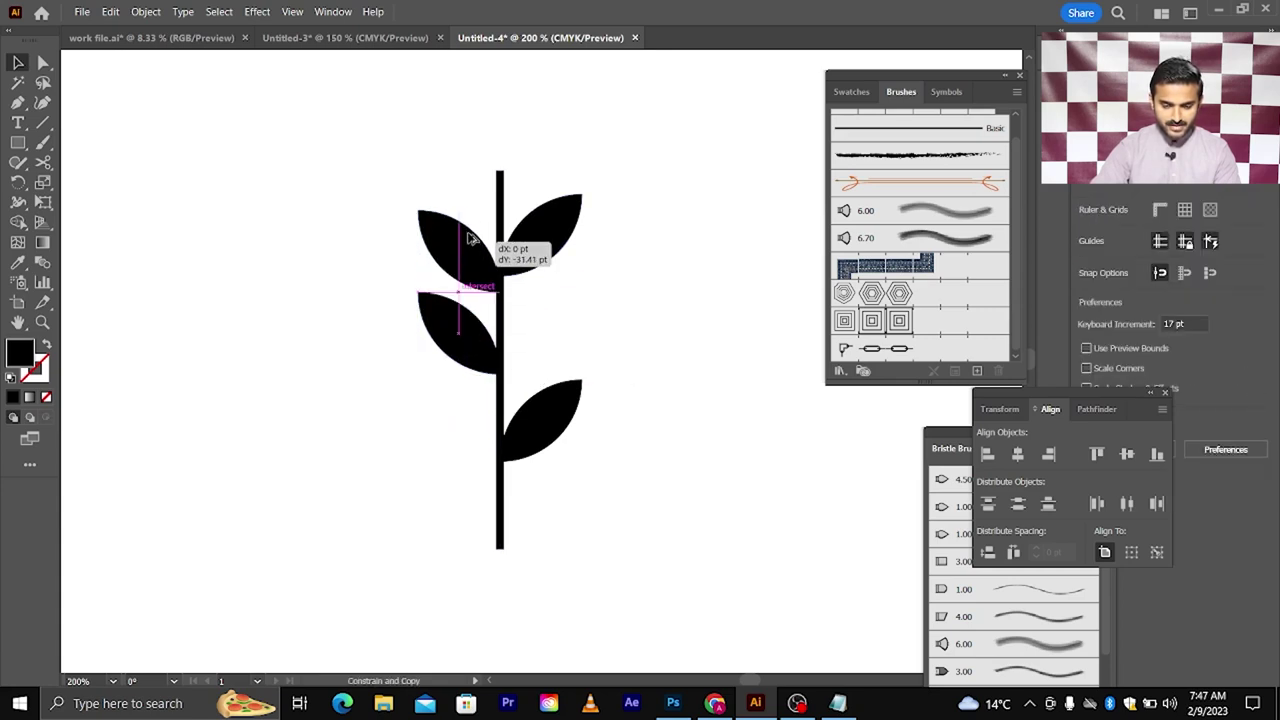
Duplicate the left leaf to the stem's top-left and lengthen the stem upward
drag(487, 330, 487, 176)
scroll(530, 180, up, 1)
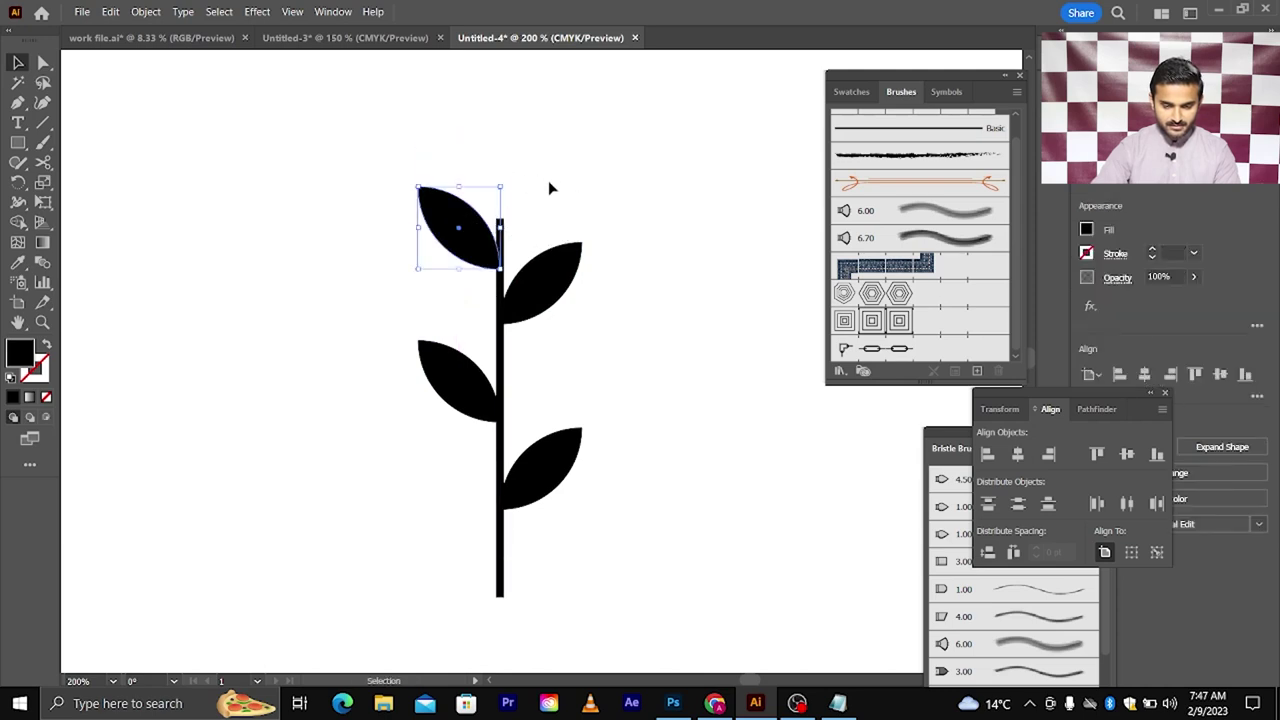
click(548, 180)
drag(500, 222, 500, 152)
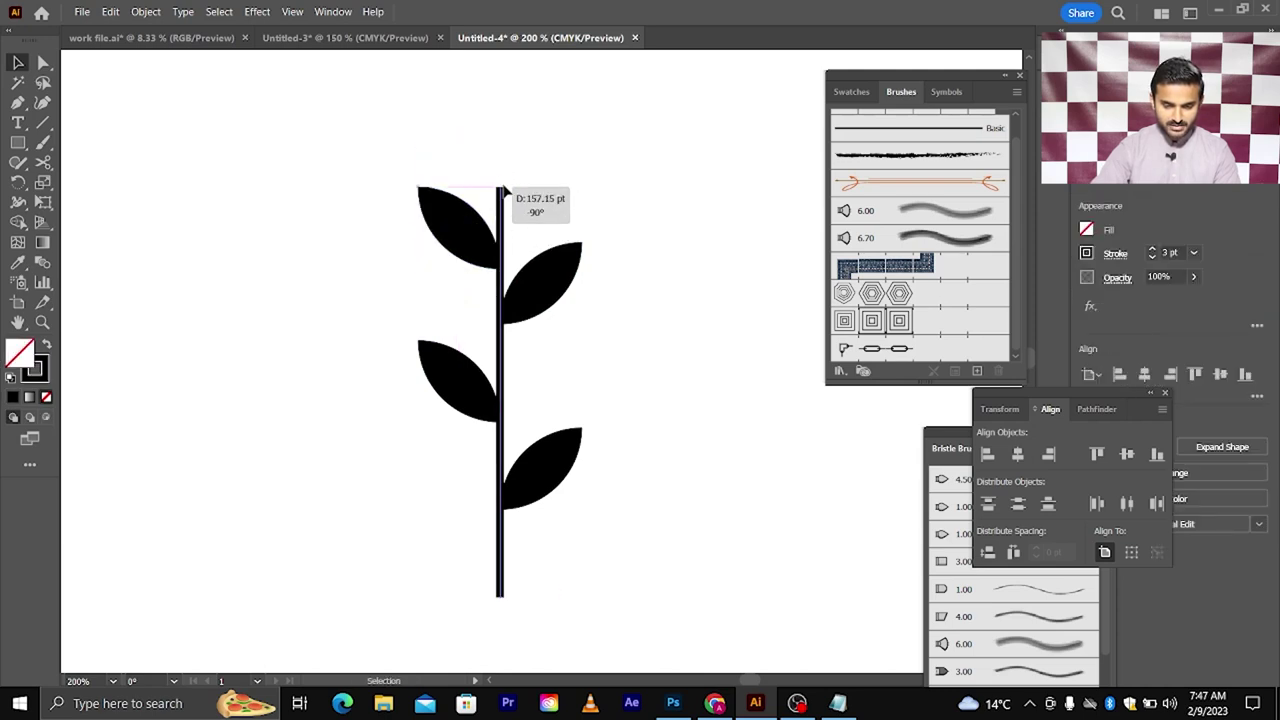
click(553, 162)
Fine-tune the lower right leaf and raise the top-left leaf slightly
scroll(535, 400, down, 1)
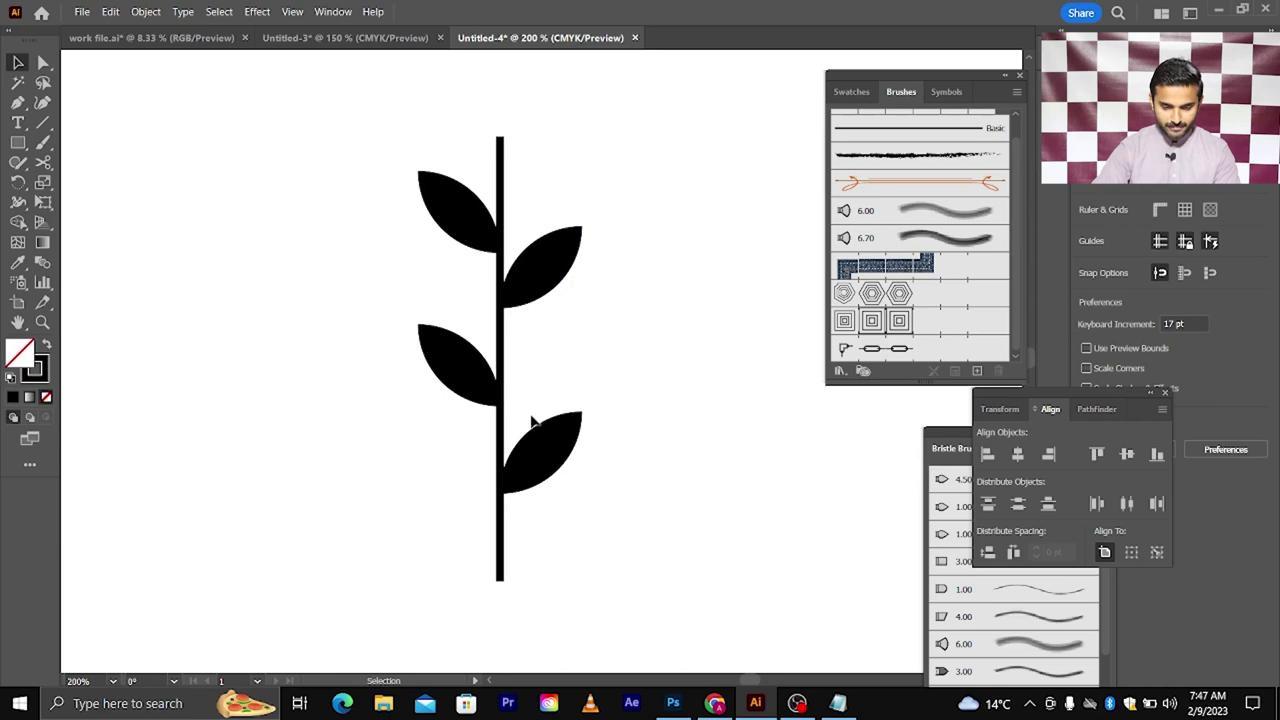
drag(544, 443, 546, 424)
click(566, 338)
scroll(566, 338, down, 1)
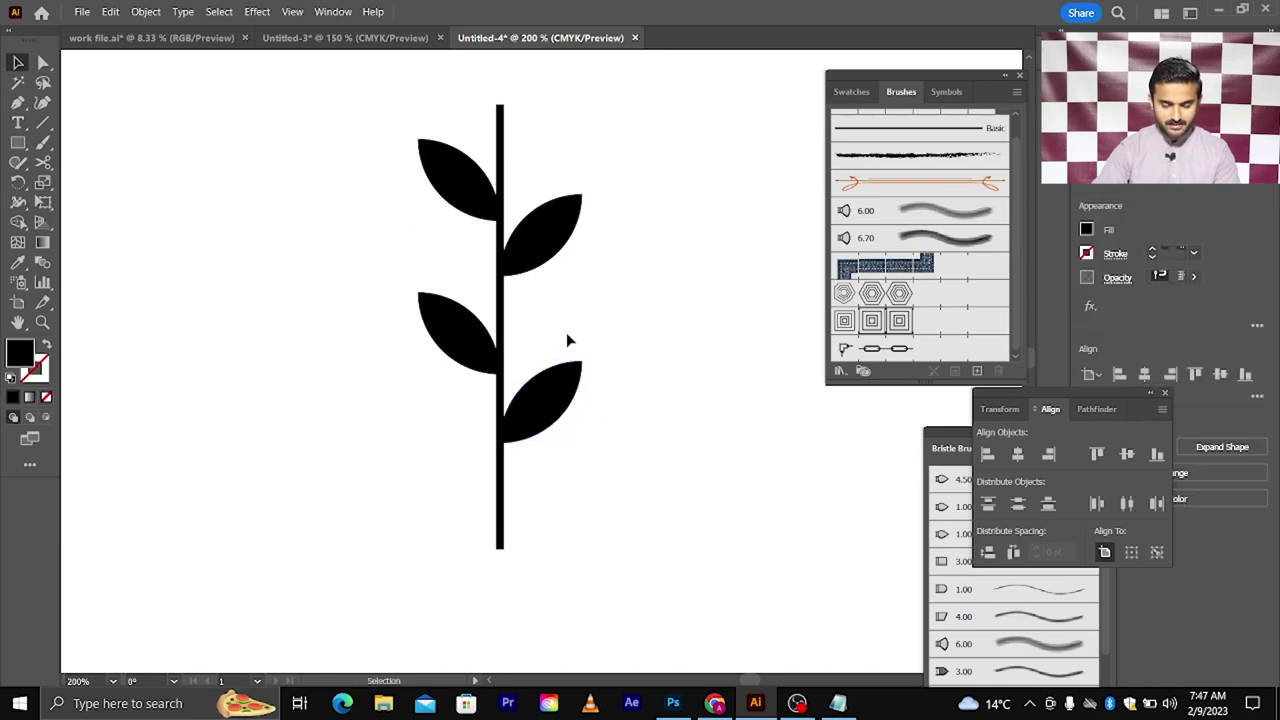
scroll(566, 338, up, 1)
drag(474, 215, 474, 200)
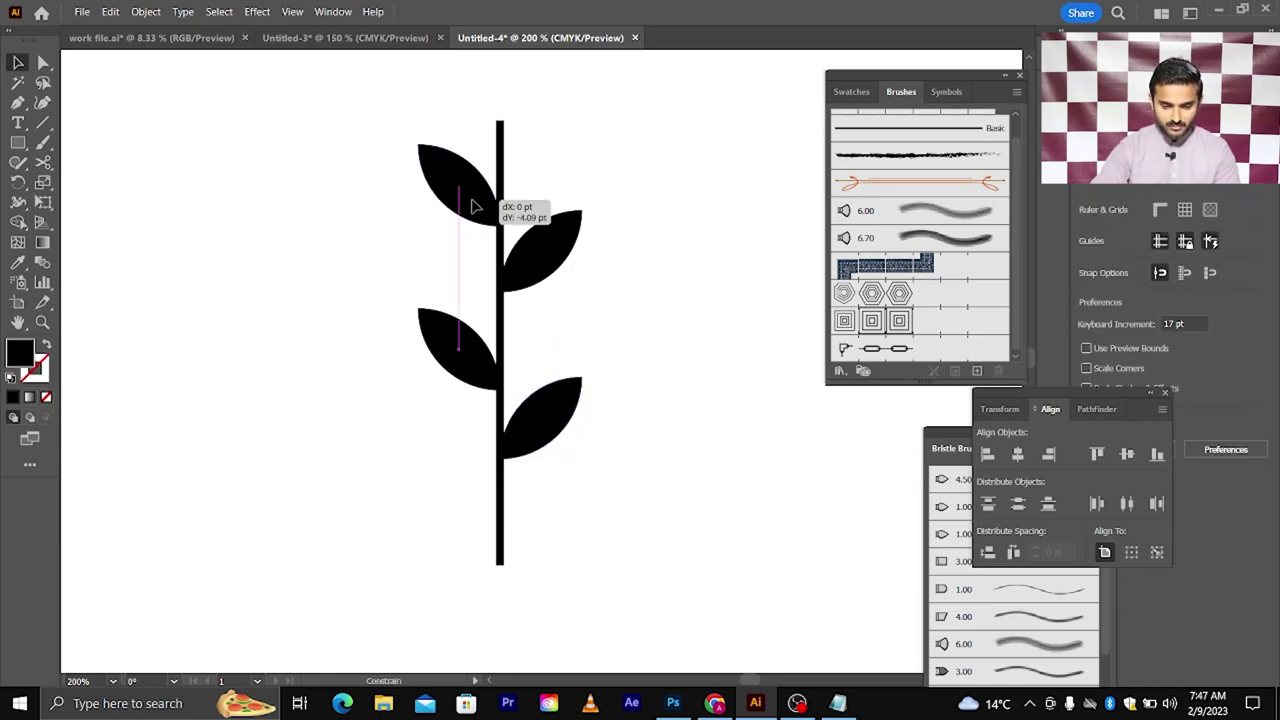
click(443, 223)
scroll(441, 228, right, 1)
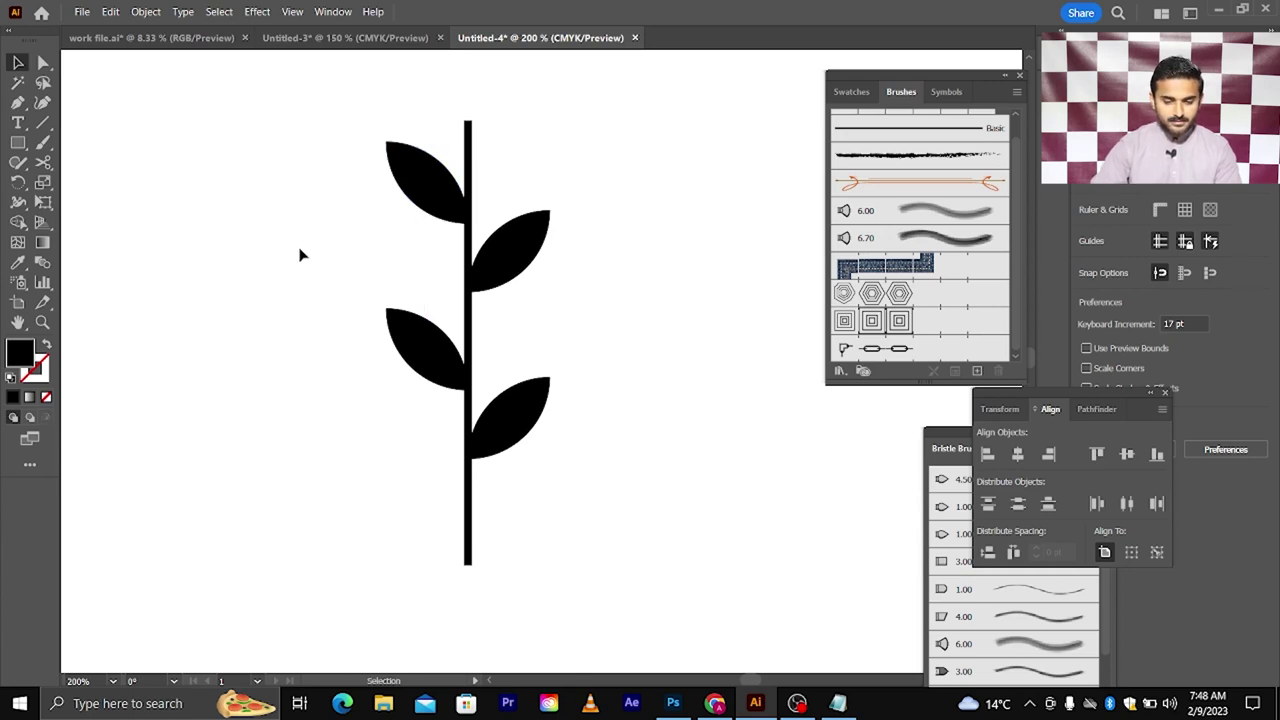
click(18, 102)
scroll(497, 378, up, 1)
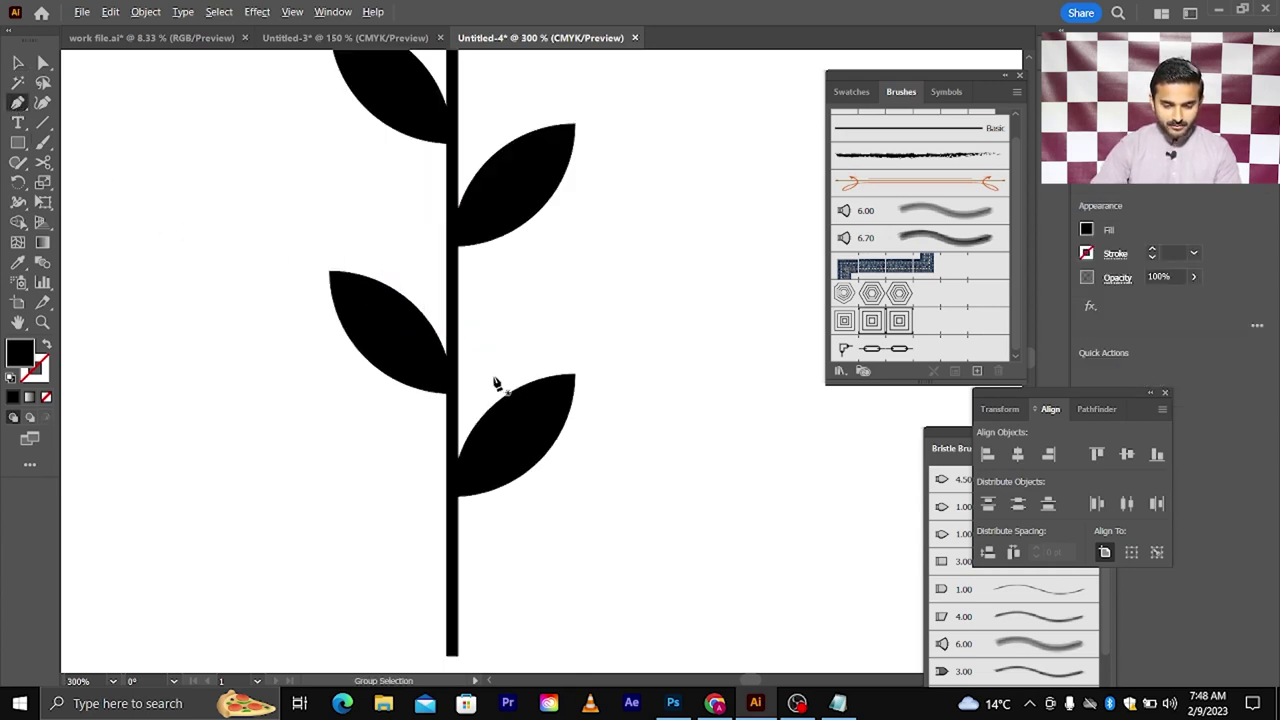
Draw a curved Pen path from the stem up-right, stroked black at 2 pt with no fill
click(452, 354)
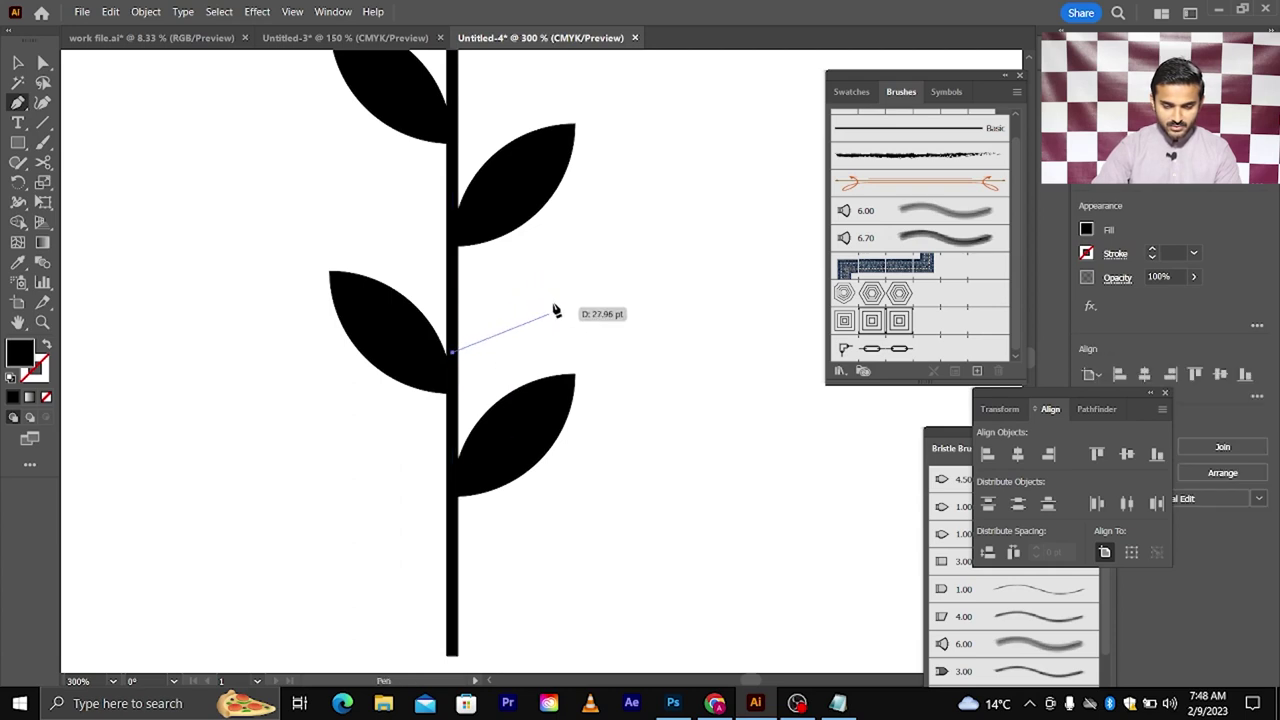
drag(553, 277, 591, 229)
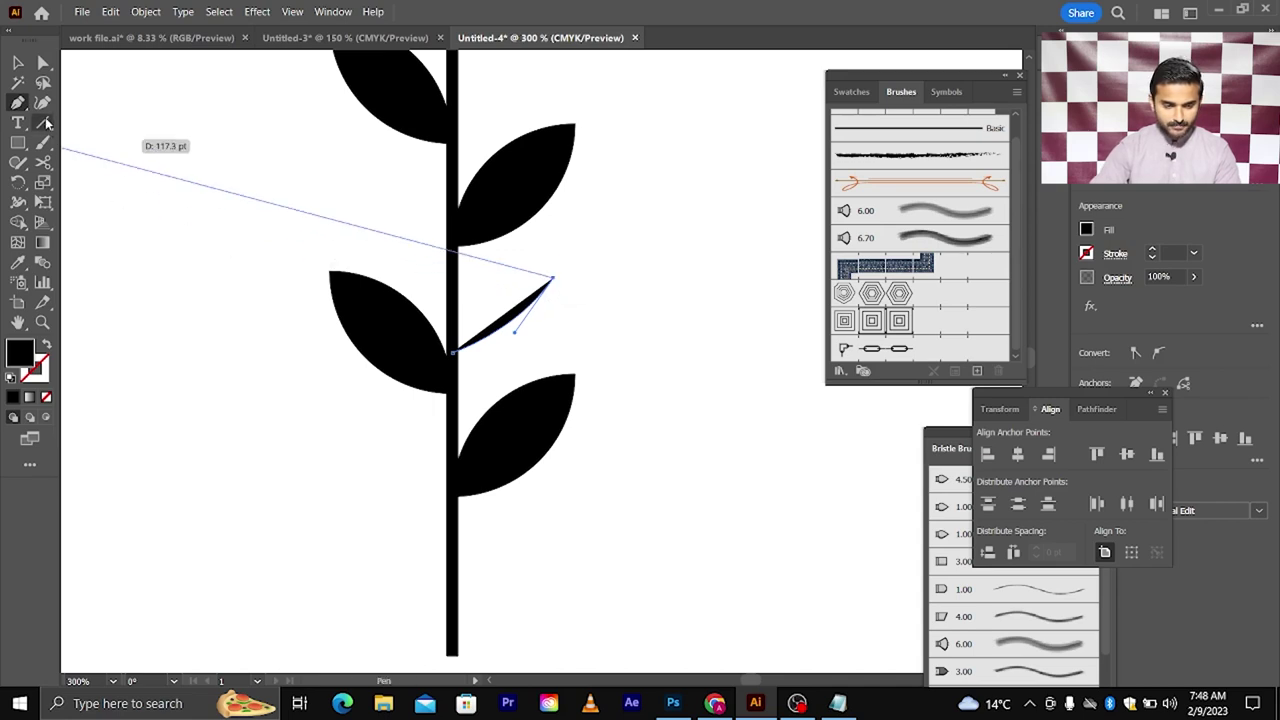
click(19, 63)
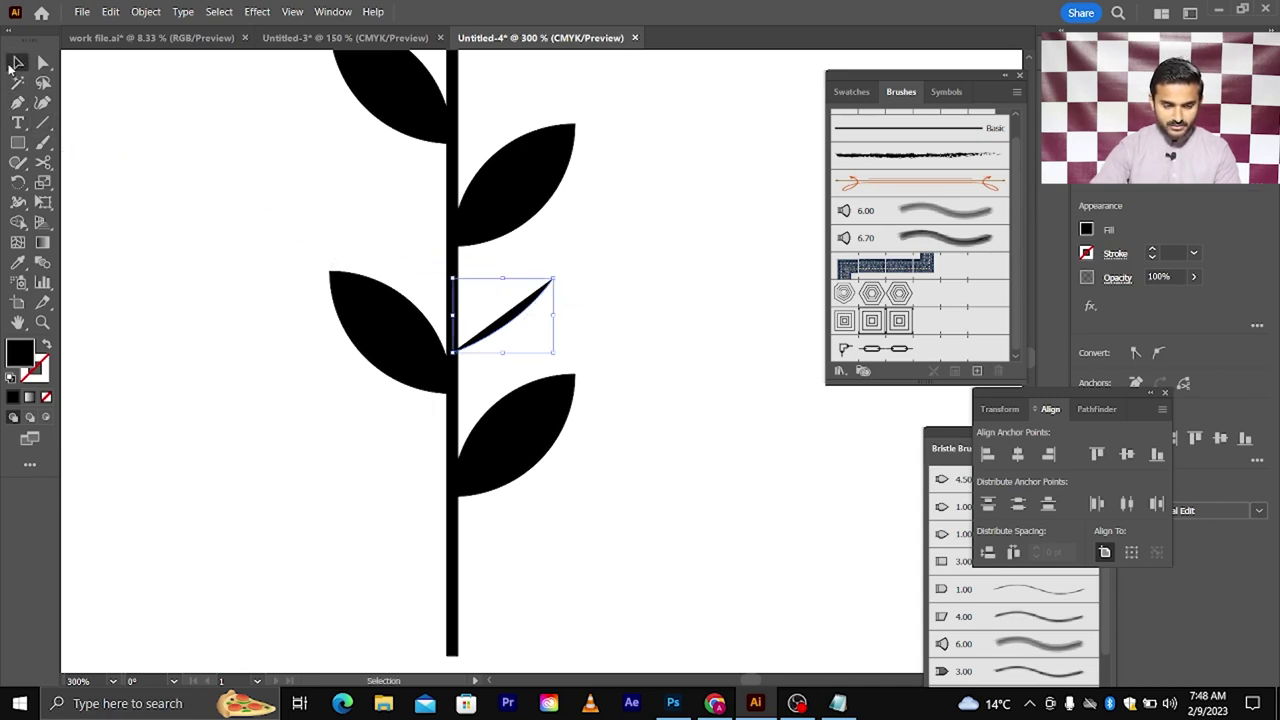
click(46, 344)
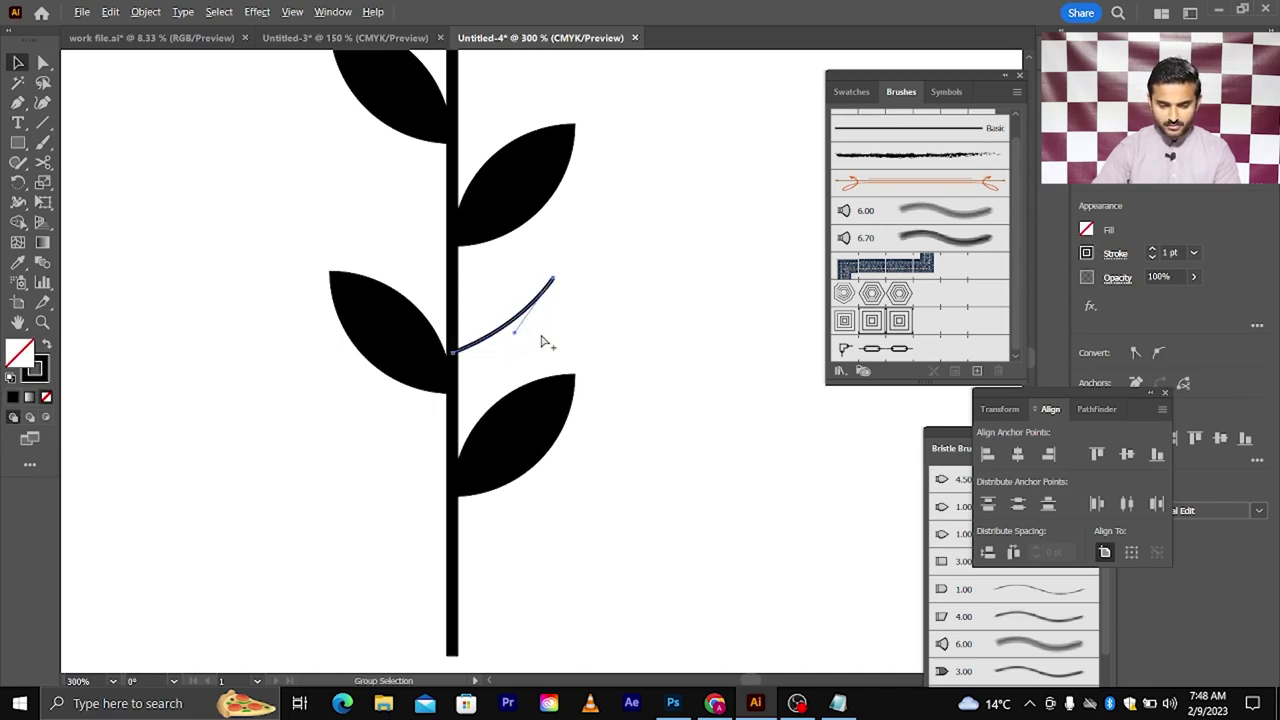
scroll(545, 336, up, 2)
click(1152, 248)
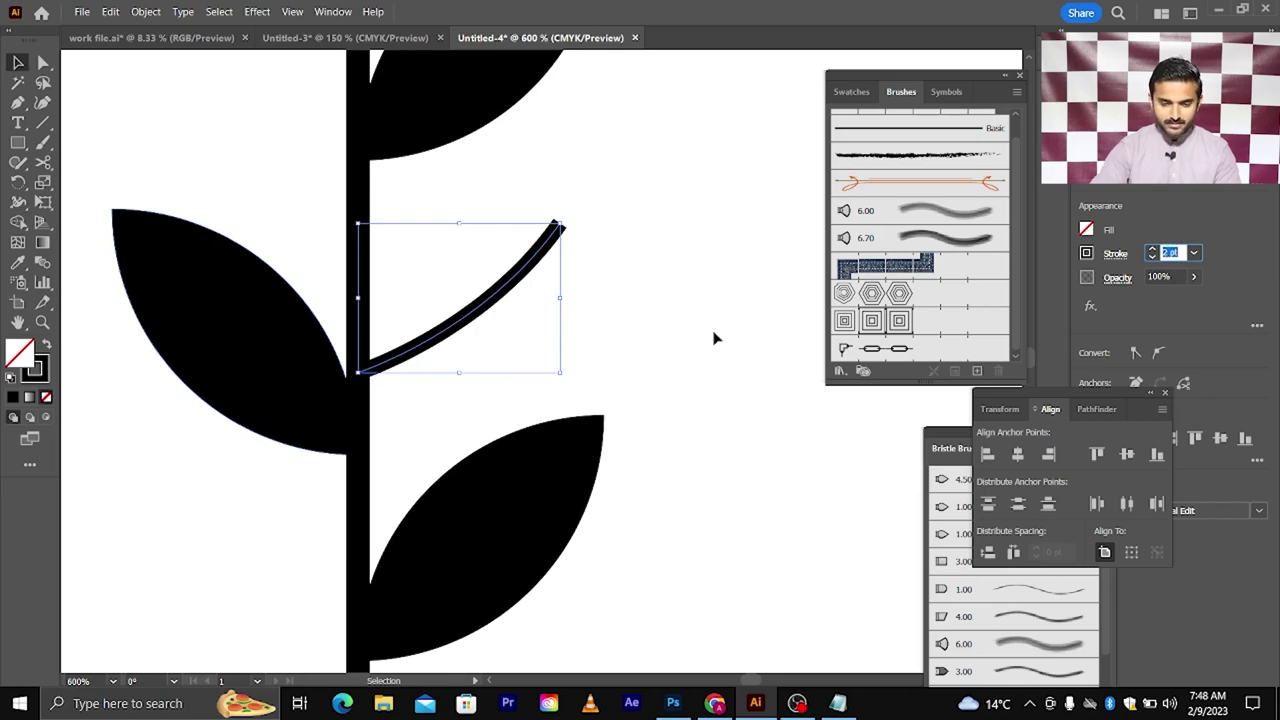
Give the twig a flipped tapered width profile from the Stroke panel's full options
click(333, 11)
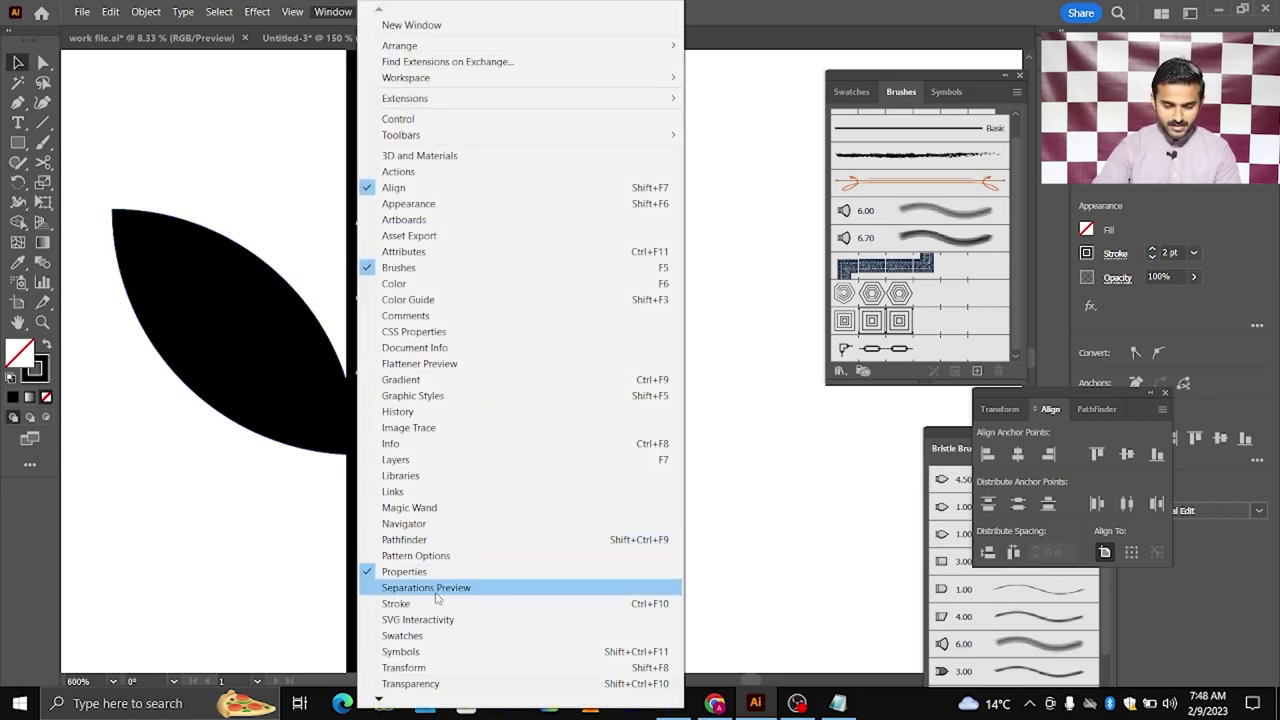
click(436, 606)
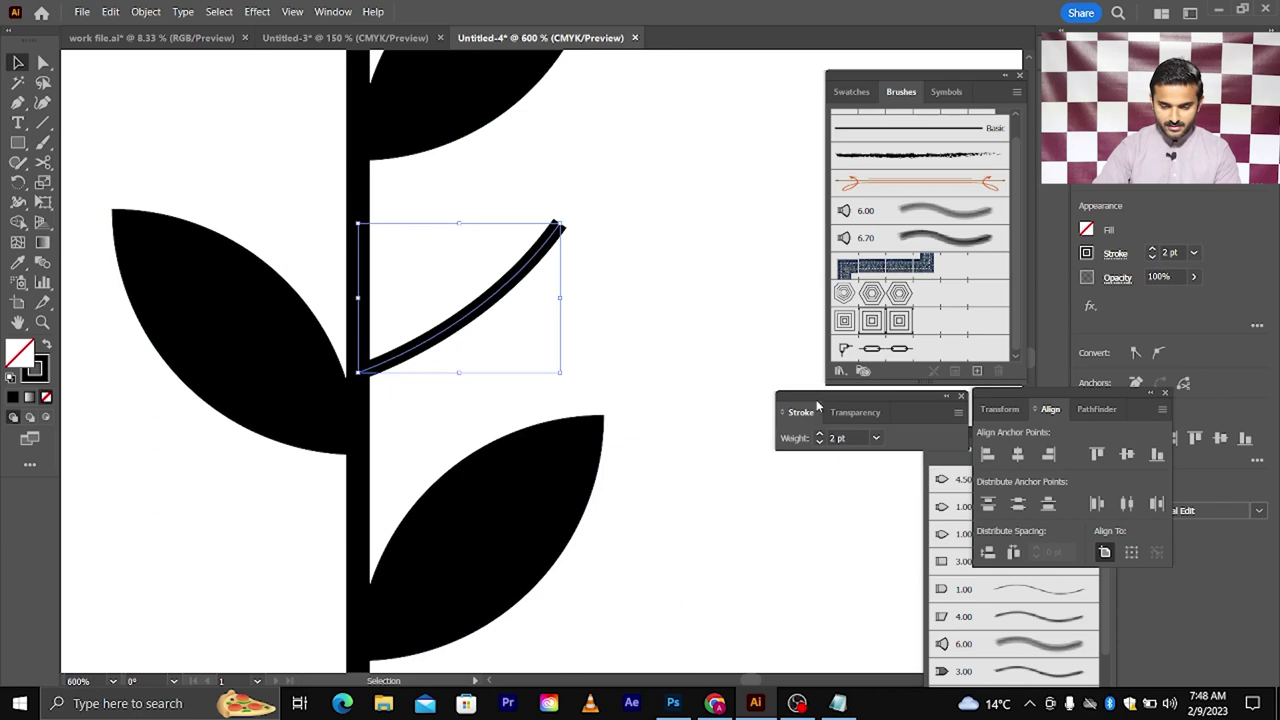
drag(816, 405, 712, 143)
click(855, 150)
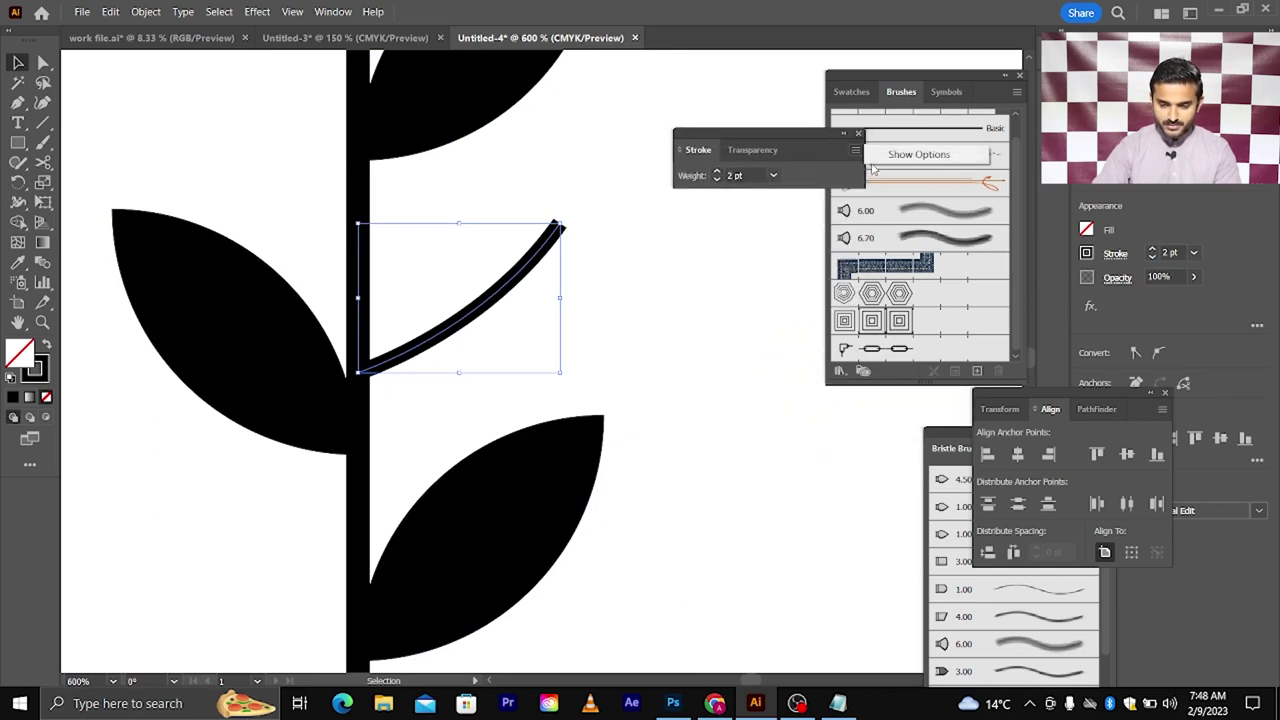
click(880, 156)
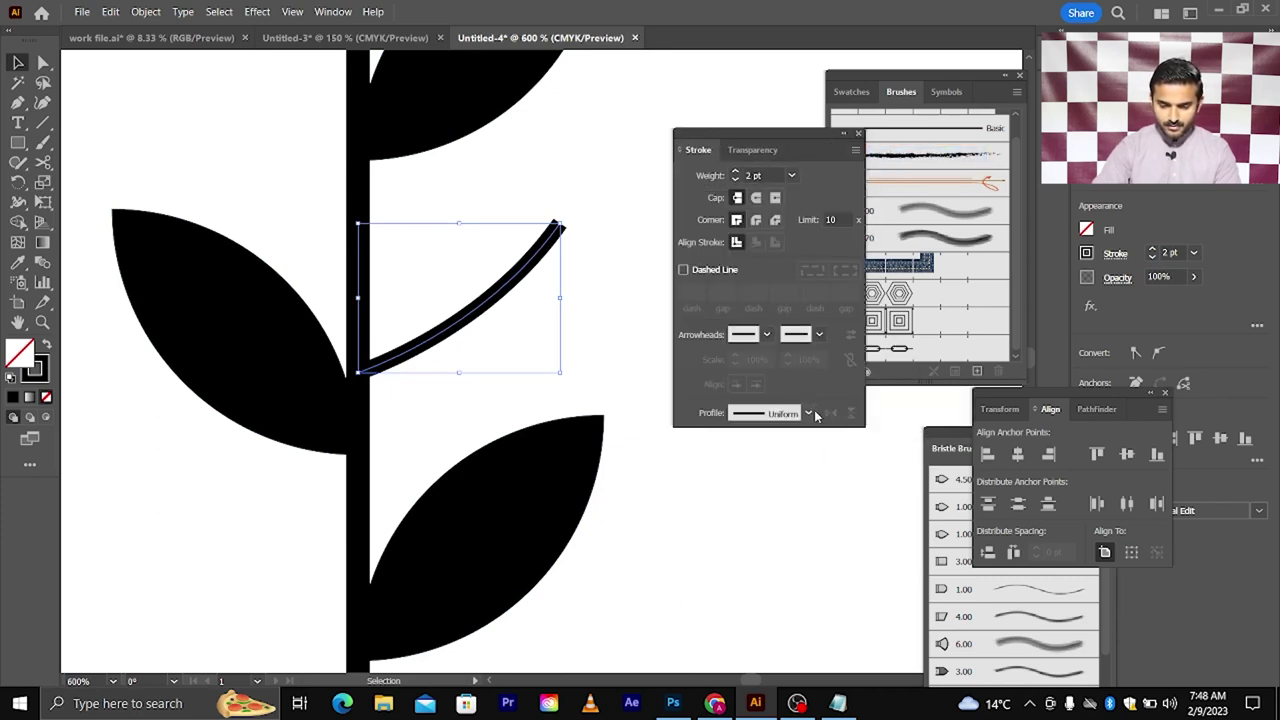
click(808, 413)
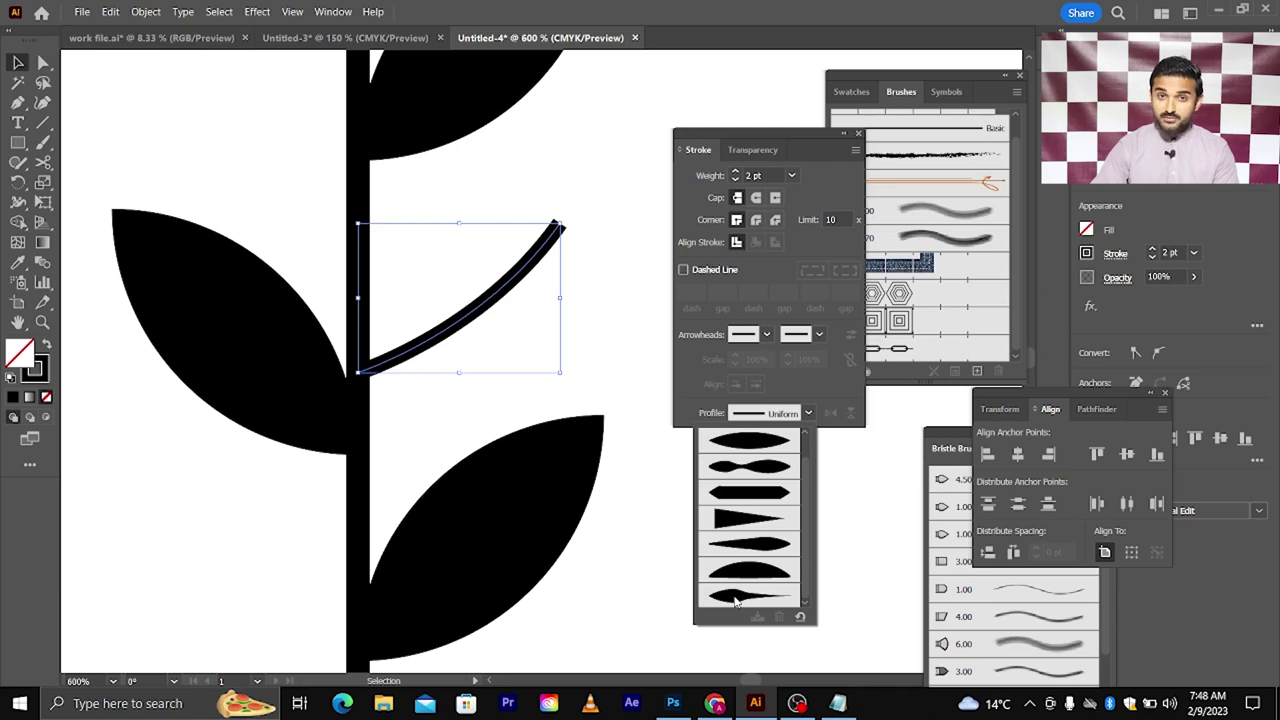
click(735, 598)
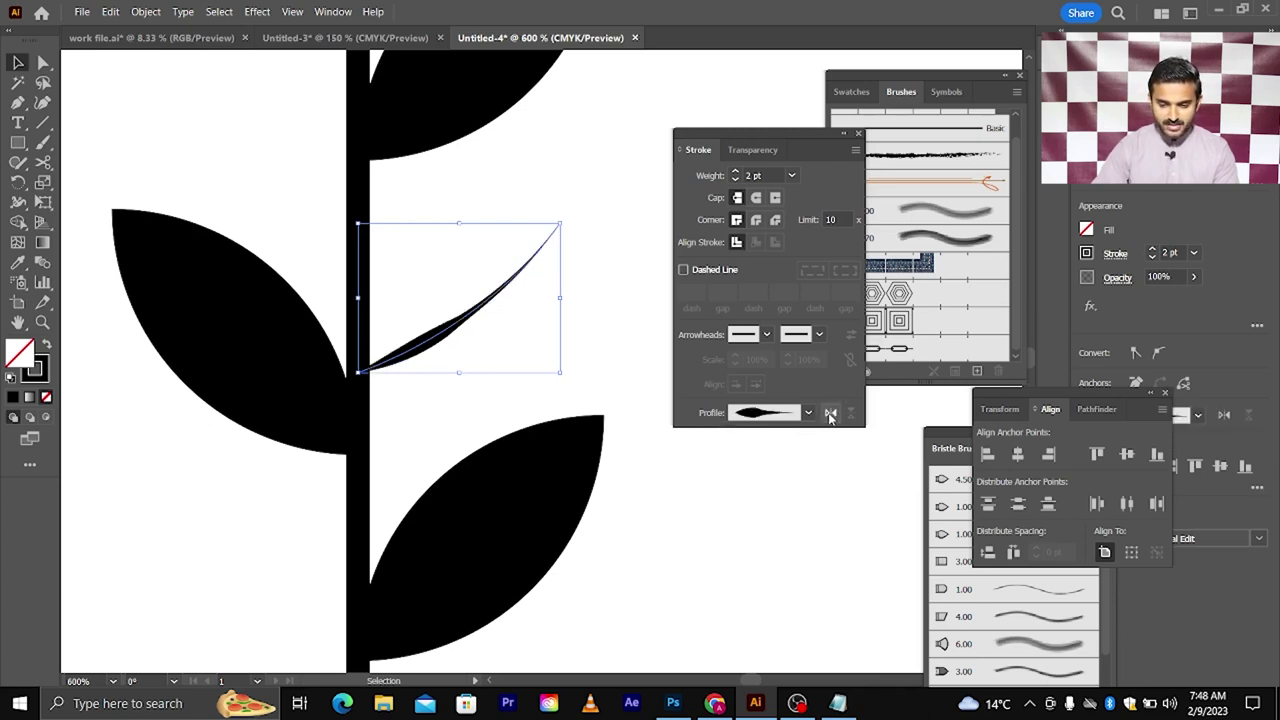
click(830, 413)
click(734, 514)
Switch the twig to a symmetric width profile that swells in the middle
scroll(686, 503, down, 2)
scroll(684, 502, right, 1)
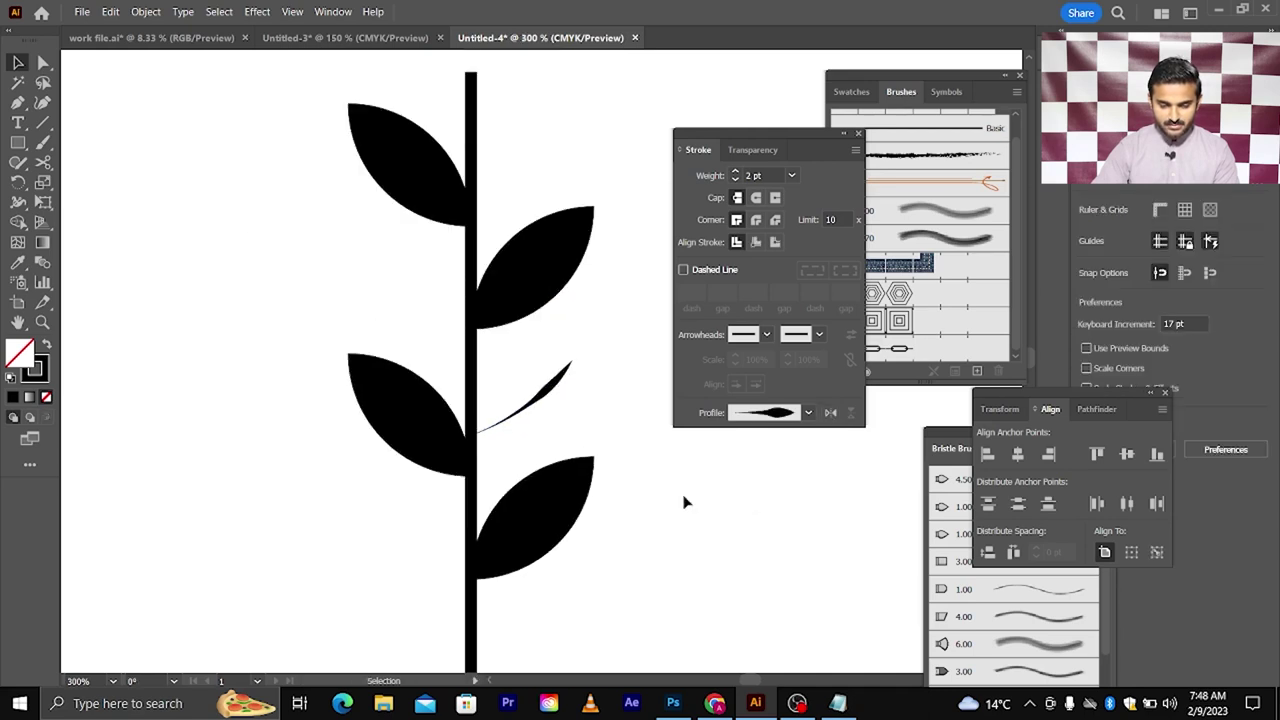
scroll(577, 443, right, 1)
scroll(531, 366, up, 2)
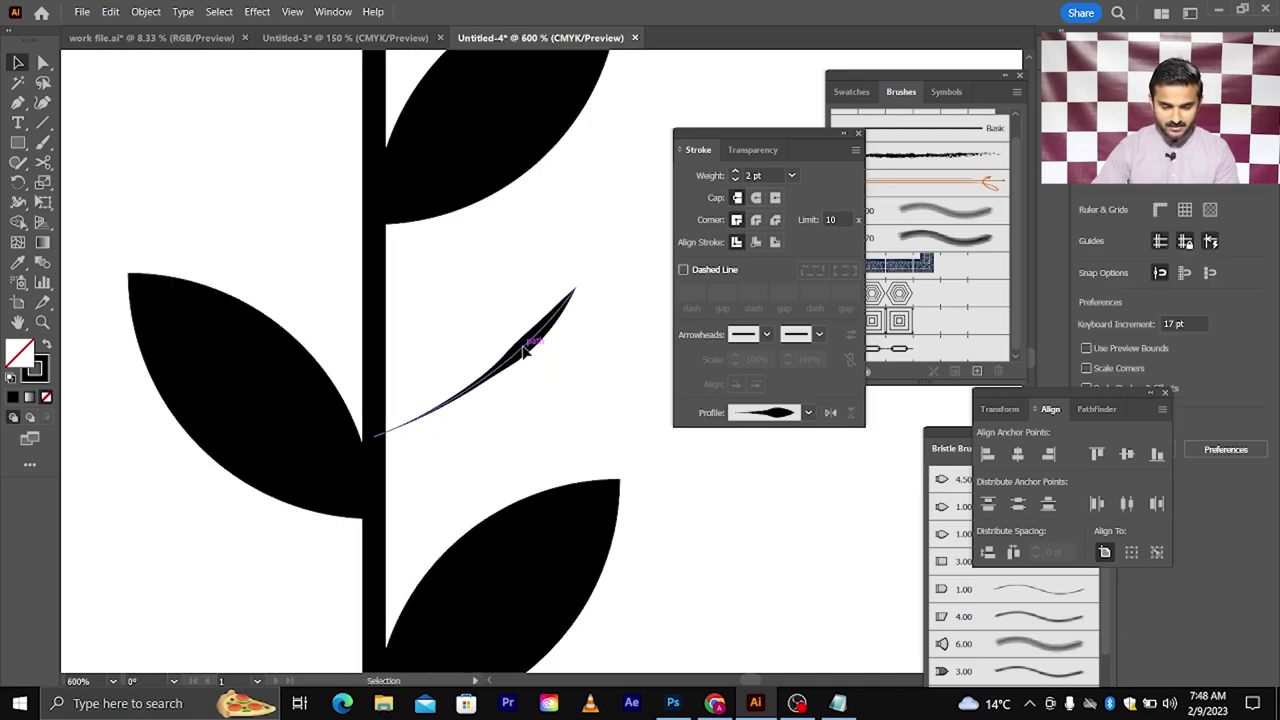
drag(525, 350, 522, 361)
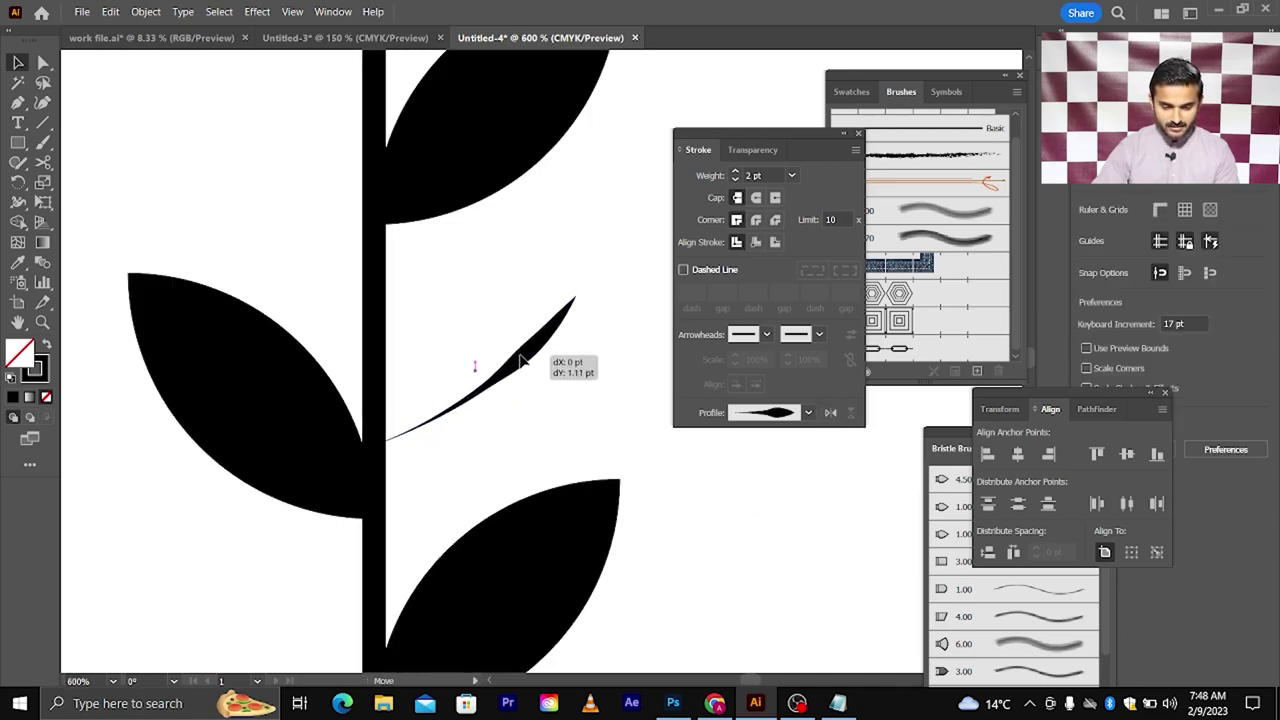
click(808, 413)
click(795, 552)
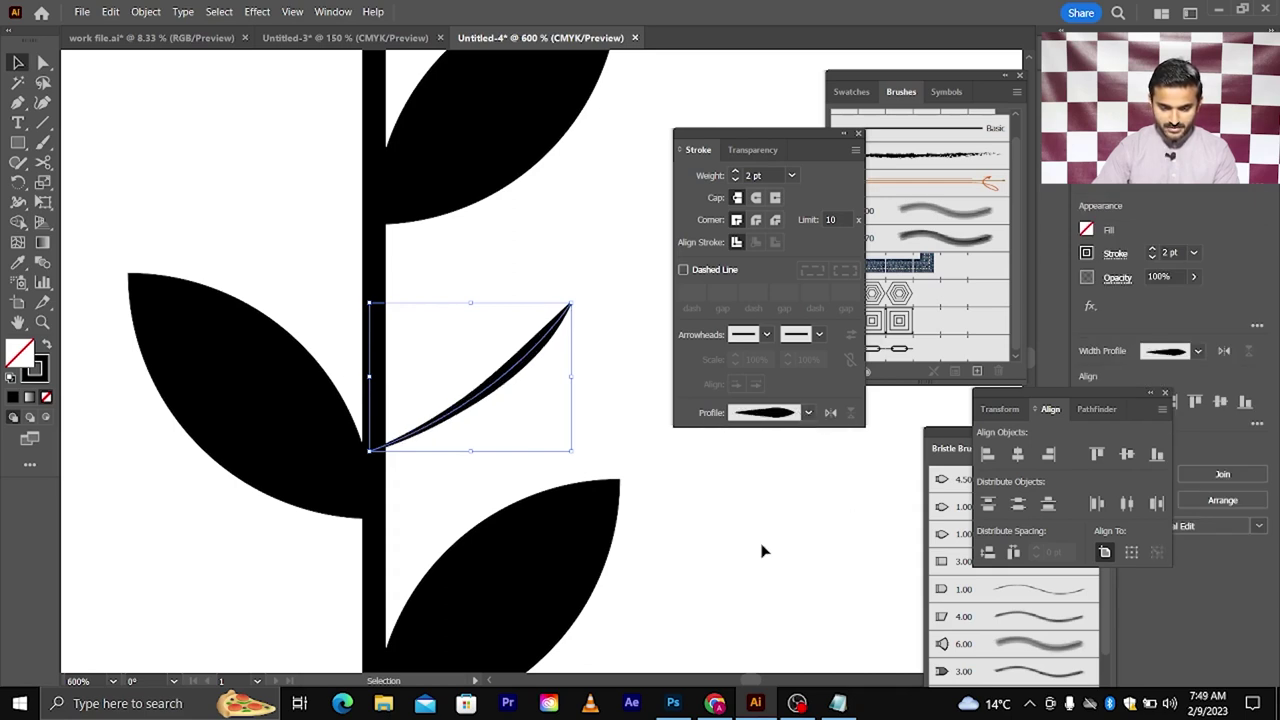
click(711, 522)
scroll(680, 505, down, 4)
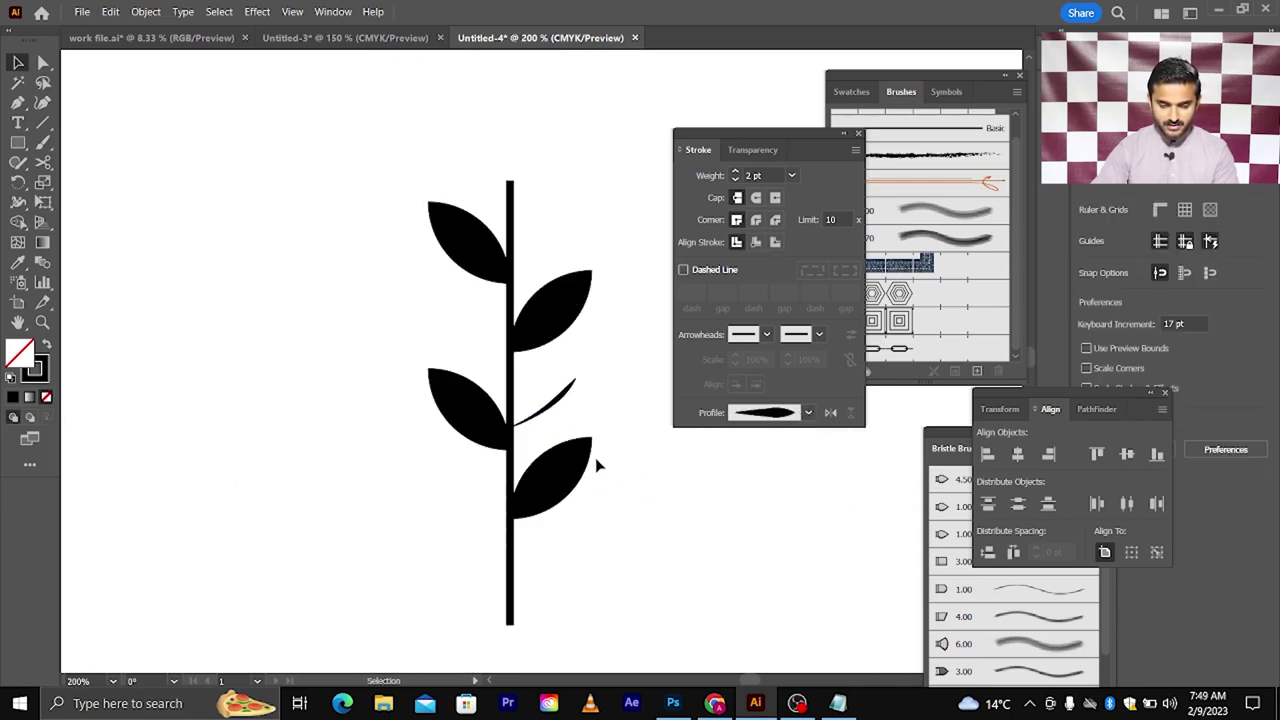
Copy the thin leaf twig up to the top of the stem
scroll(576, 428, up, 1)
scroll(540, 381, down, 1)
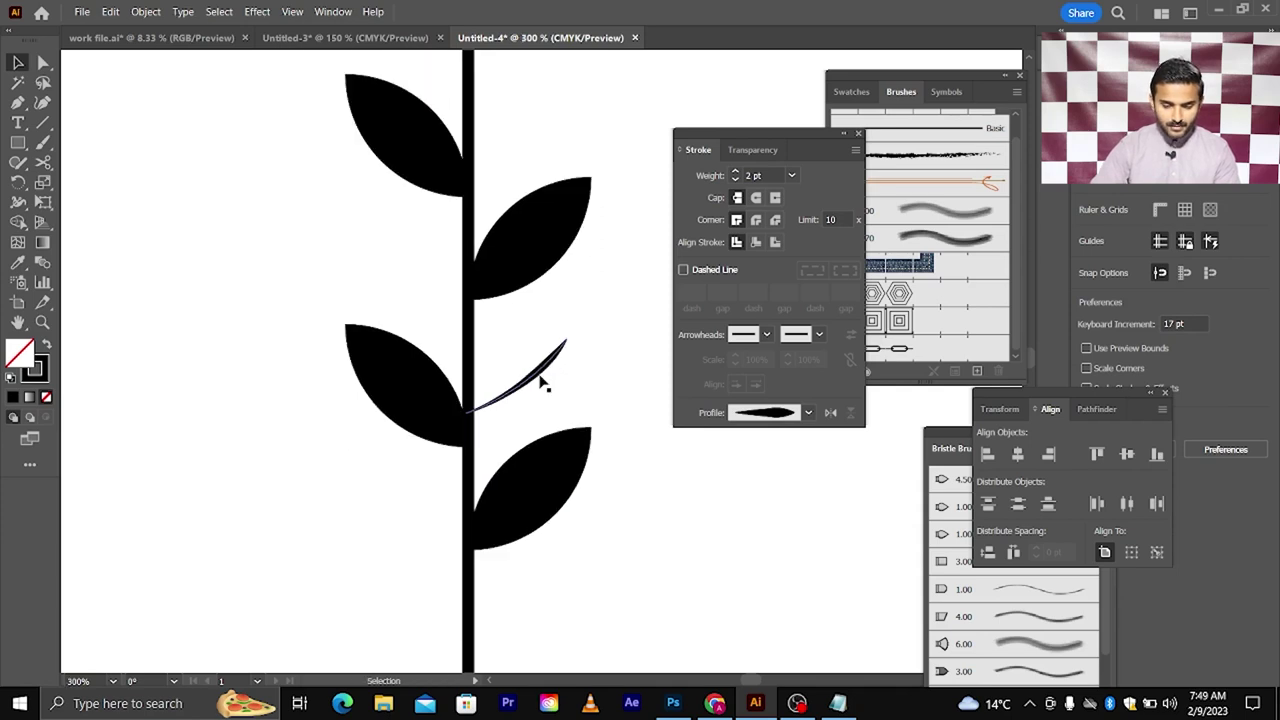
drag(540, 381, 546, 101)
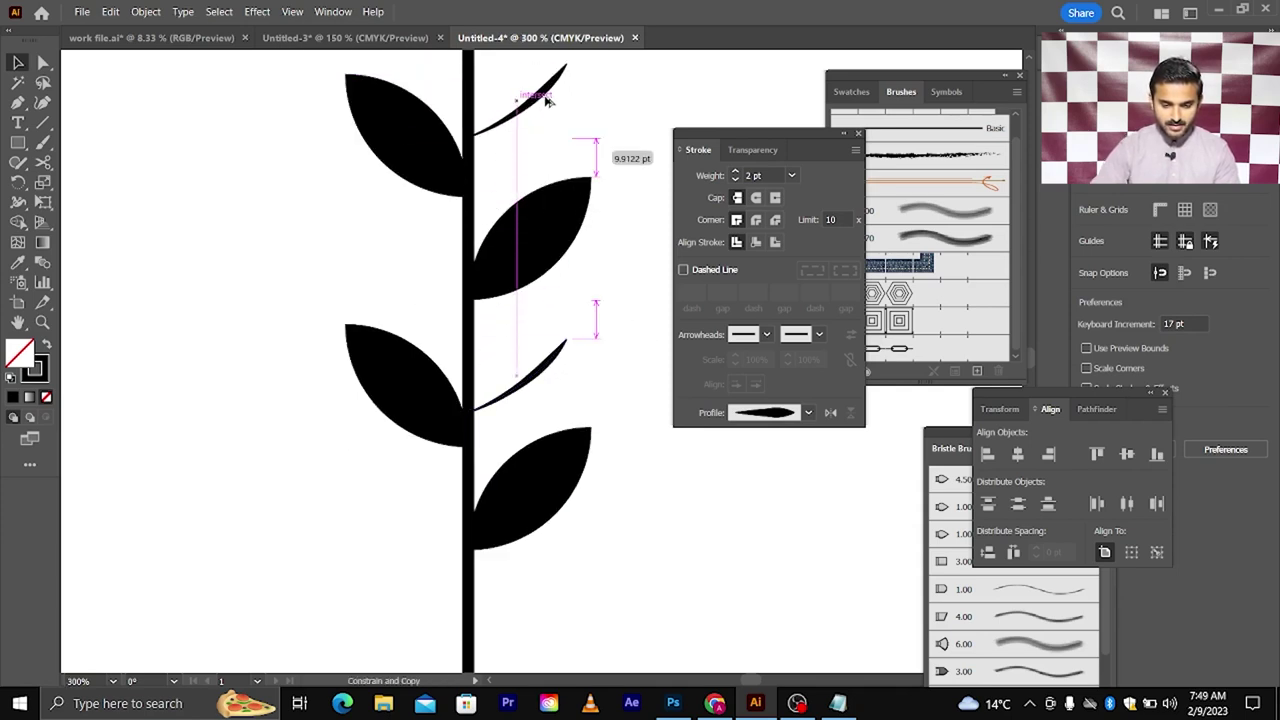
scroll(506, 323, down, 2)
scroll(526, 340, up, 2)
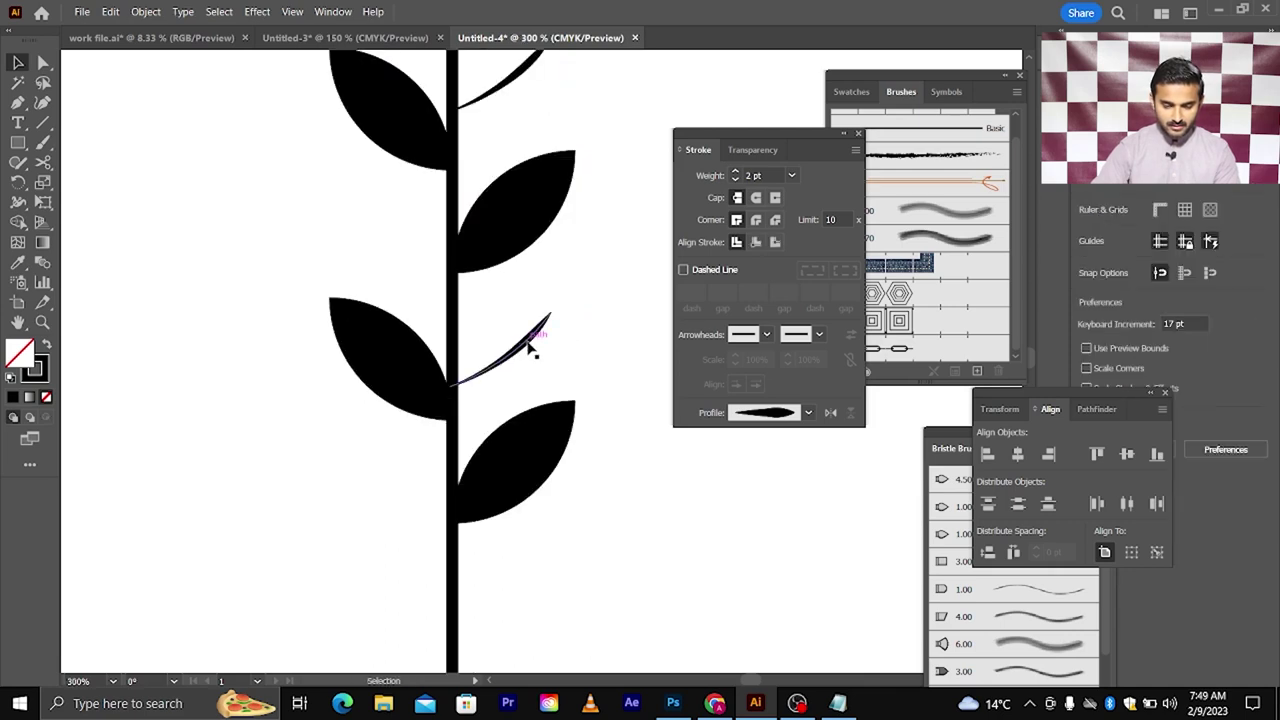
Copy the twig to the upper left, reflect it horizontally, and set it beside the stem
drag(530, 345, 315, 230)
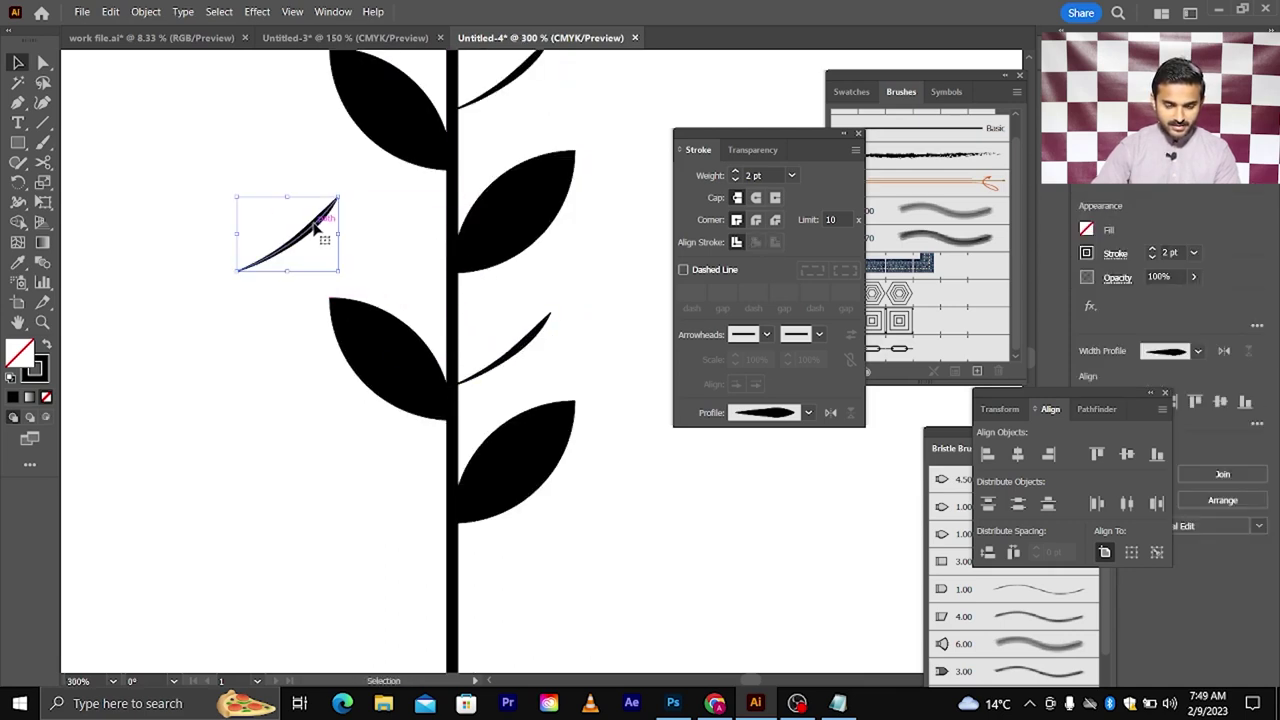
right_click(320, 214)
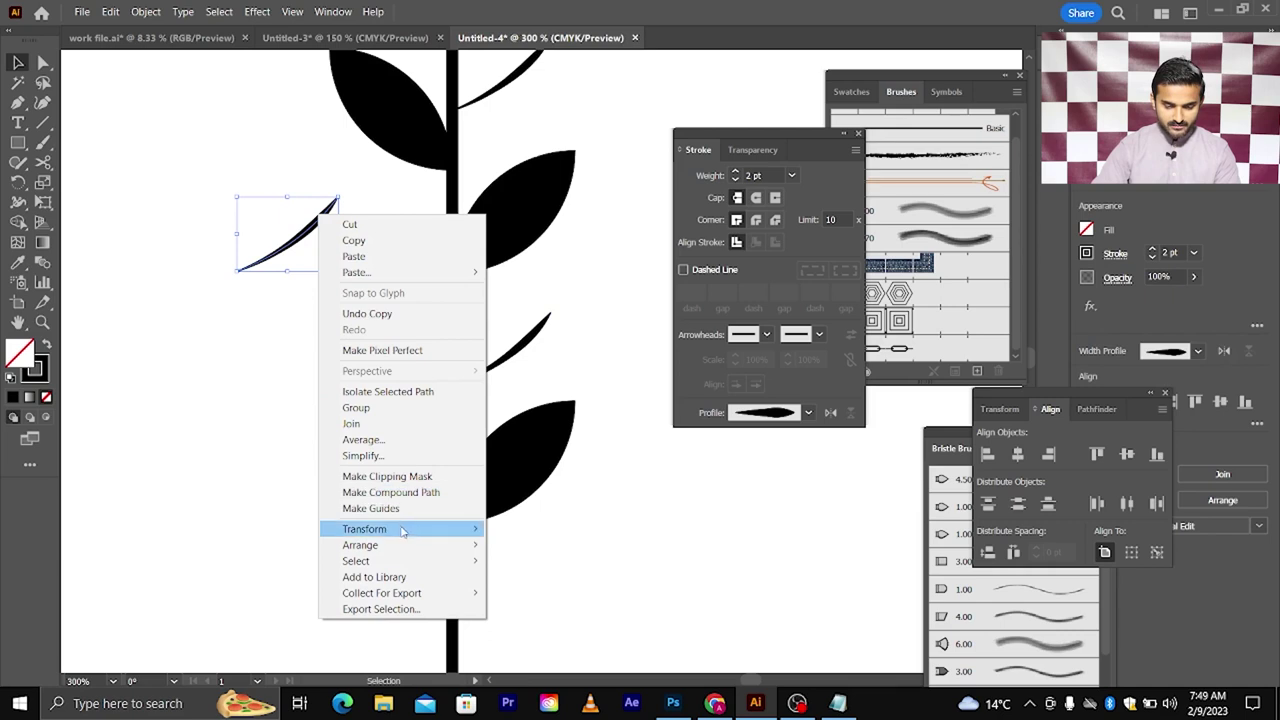
click(555, 585)
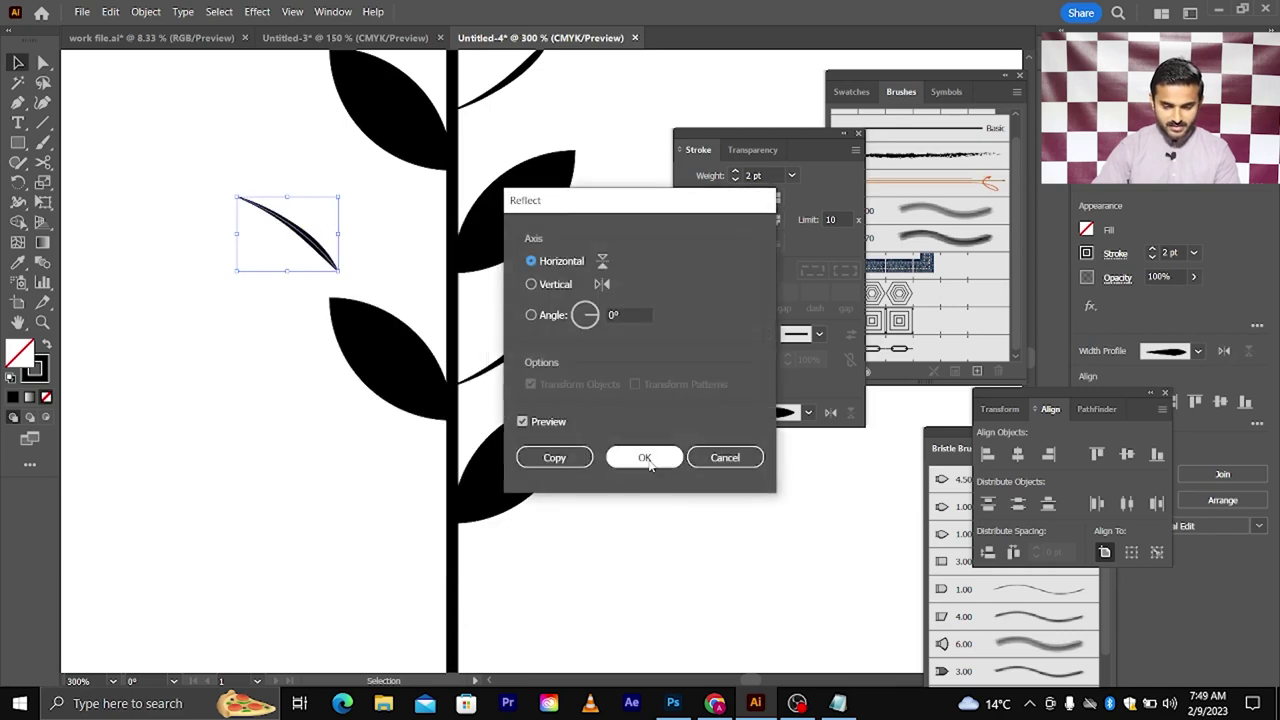
click(647, 456)
click(600, 448)
drag(328, 253, 438, 272)
key(ctrl+minus)
key(ctrl+minus)
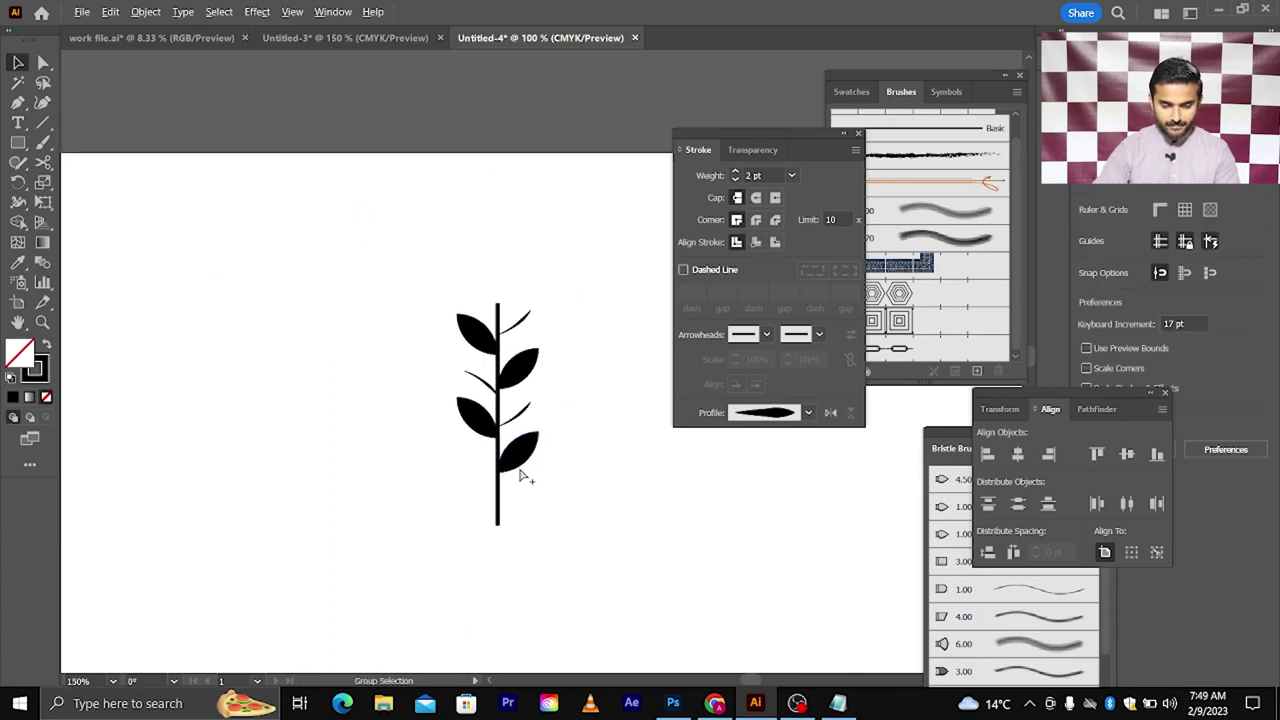
Rotate the whole plant 90° so the branch lies horizontal
scroll(521, 476, down, 1)
scroll(520, 469, up, 2)
scroll(434, 423, down, 4)
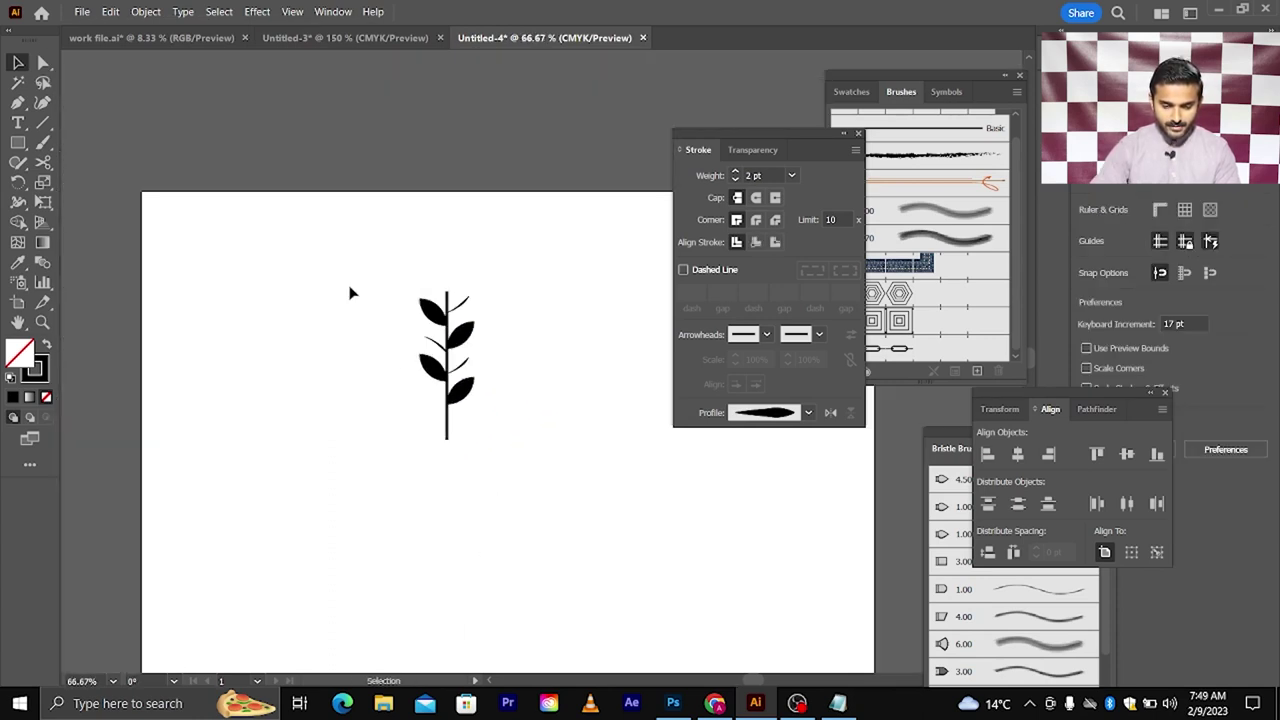
drag(351, 293, 541, 456)
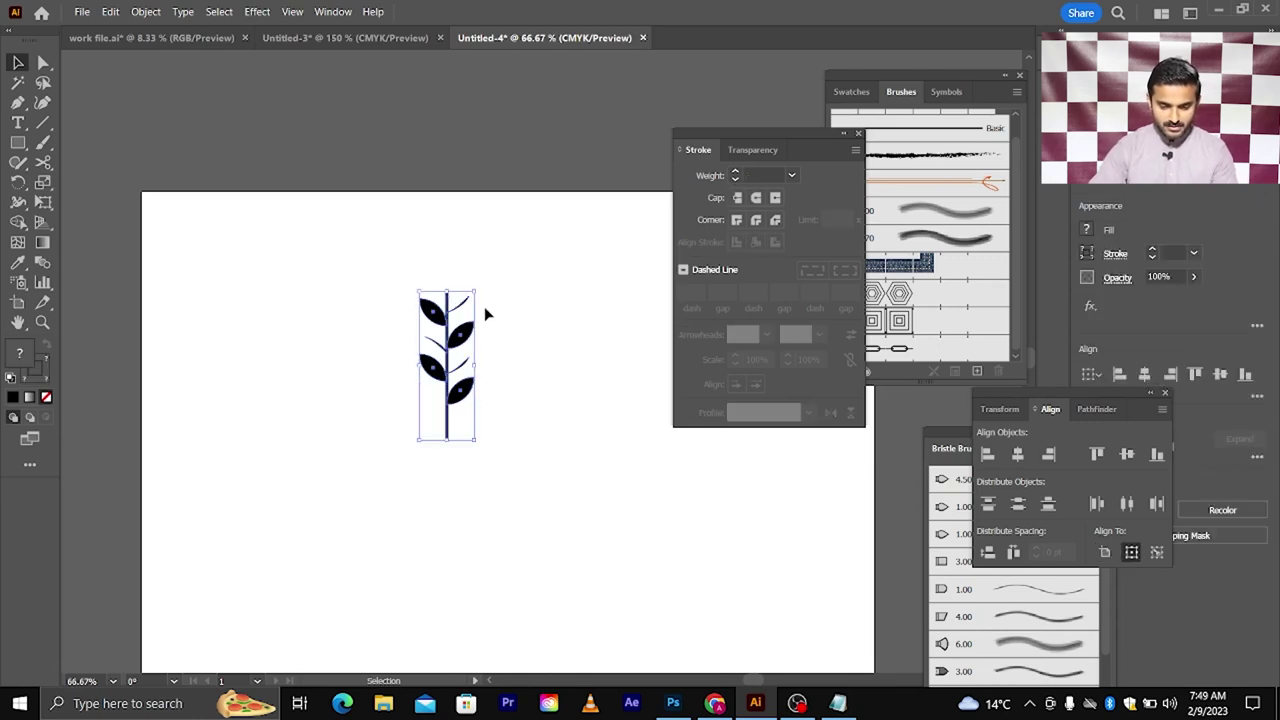
drag(490, 293, 580, 406)
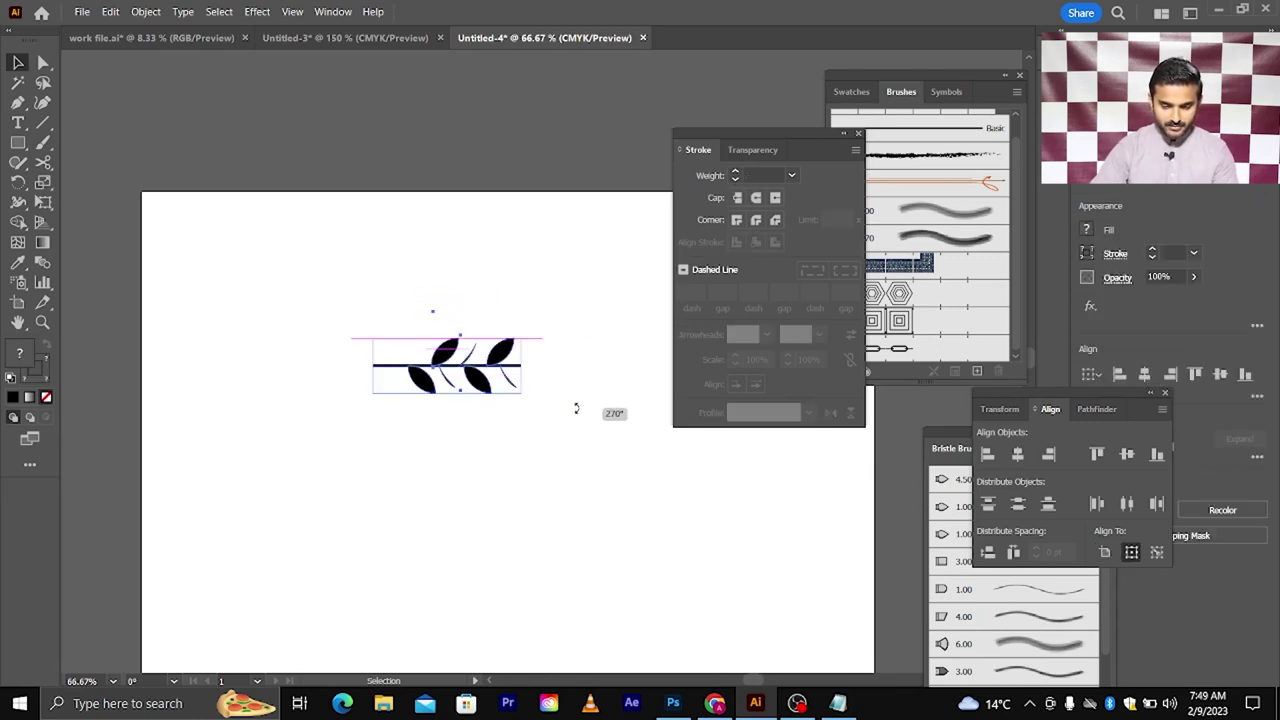
key(ctrl+plus)
key(ctrl+plus)
click(481, 451)
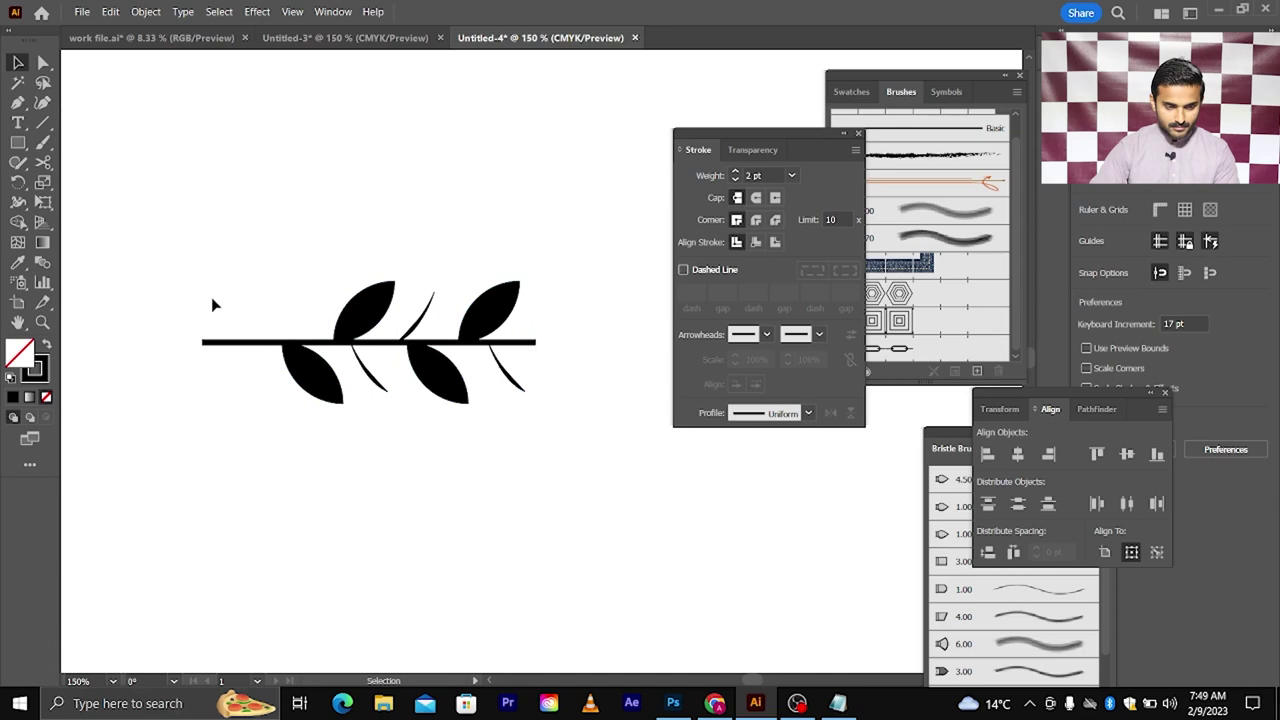
Shorten the stem by moving its left anchor point inward
click(43, 62)
drag(204, 344, 259, 344)
click(246, 337)
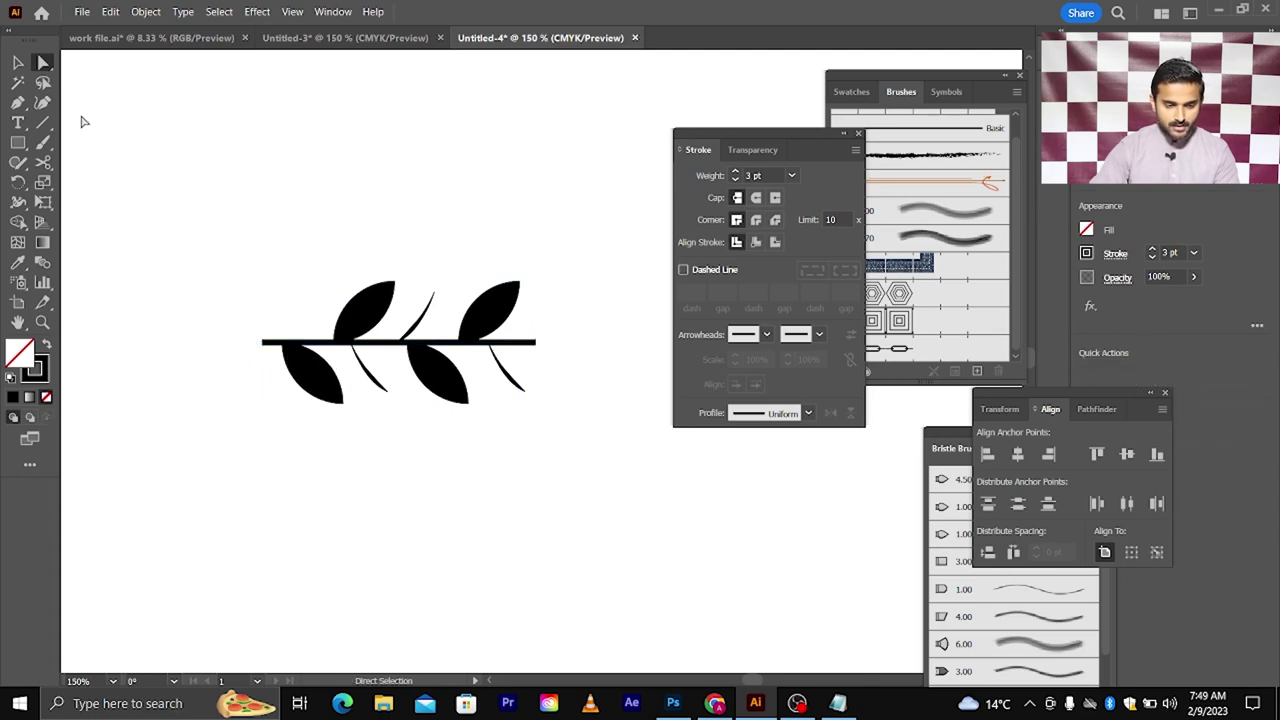
click(18, 62)
Place a copy of the leaf branch to its right to lengthen it
scroll(288, 249, down, 2)
drag(252, 245, 414, 350)
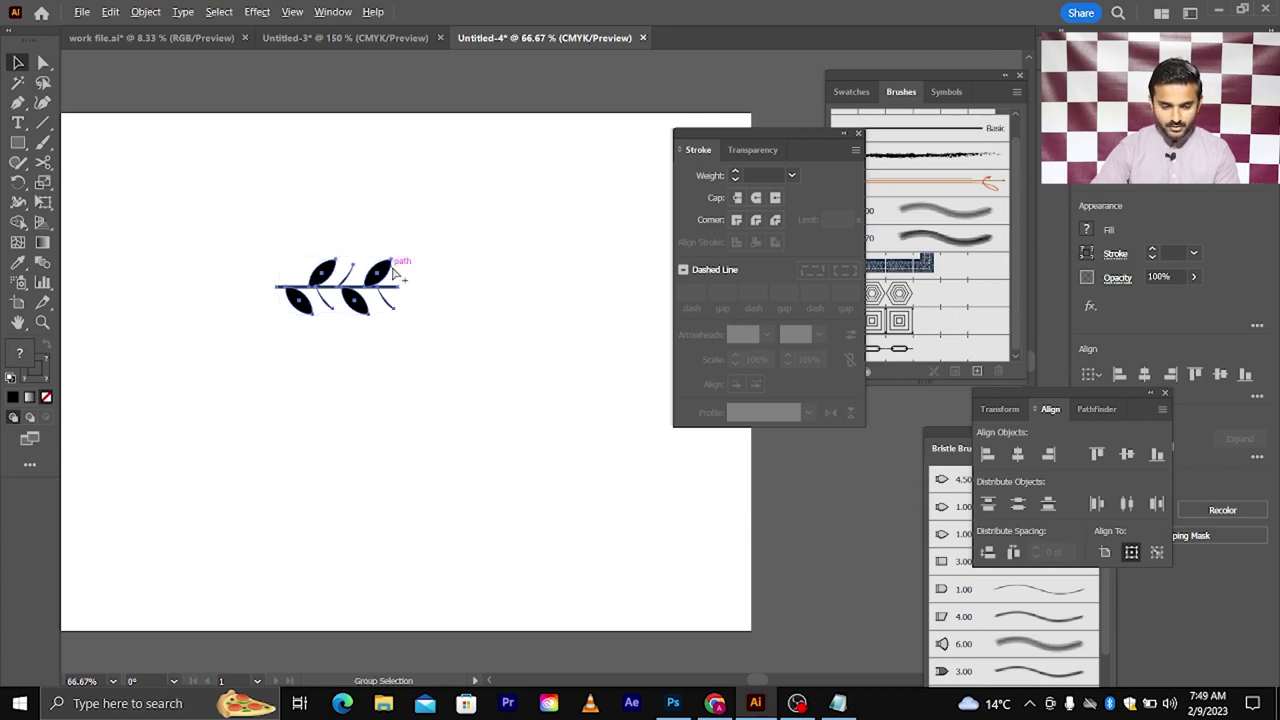
scroll(394, 265, up, 2)
click(290, 400)
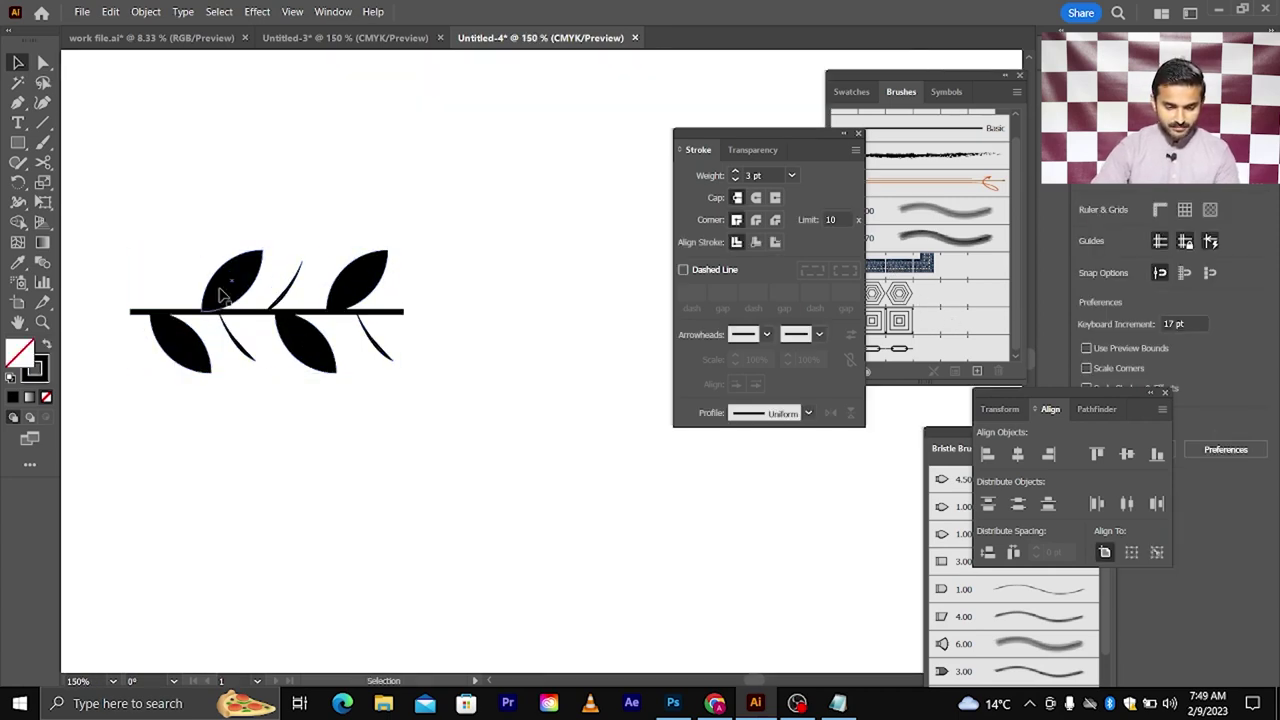
drag(222, 295, 496, 318)
key(ctrl+minus)
key(ctrl+minus)
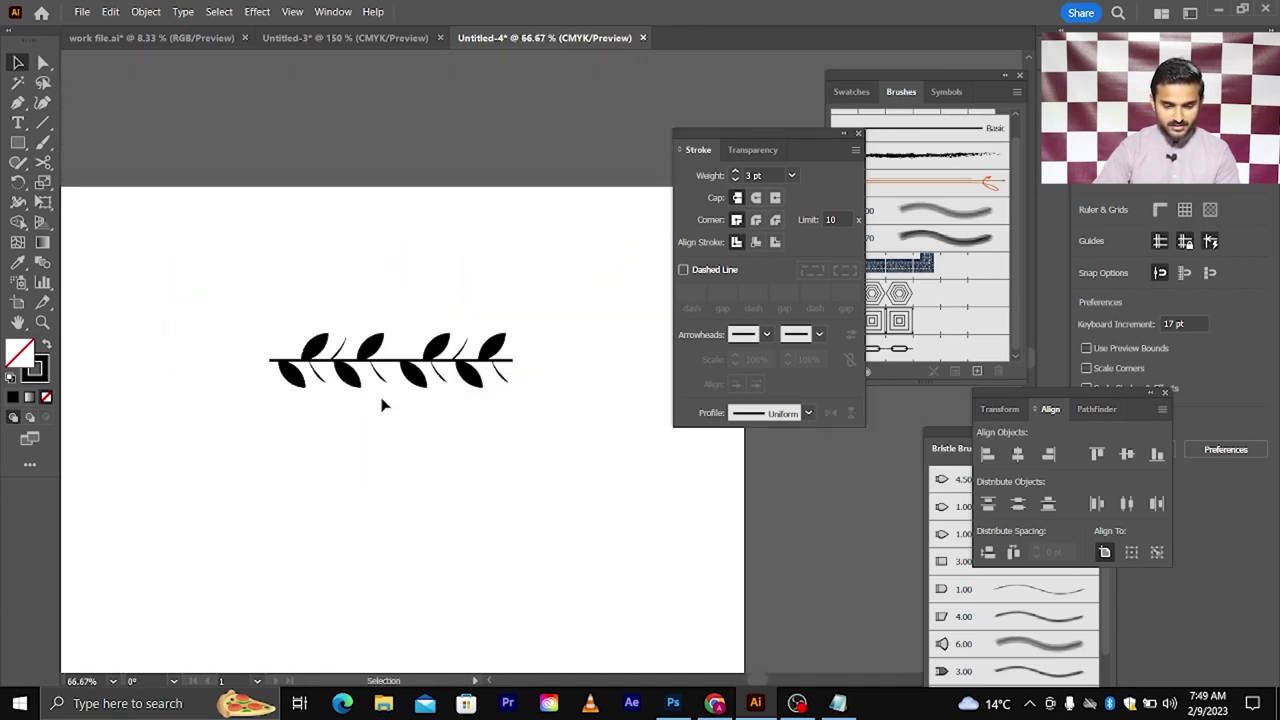
Remove the duplicated branch copies, leaving only the original branch
alt+scroll(381, 405, up, 1)
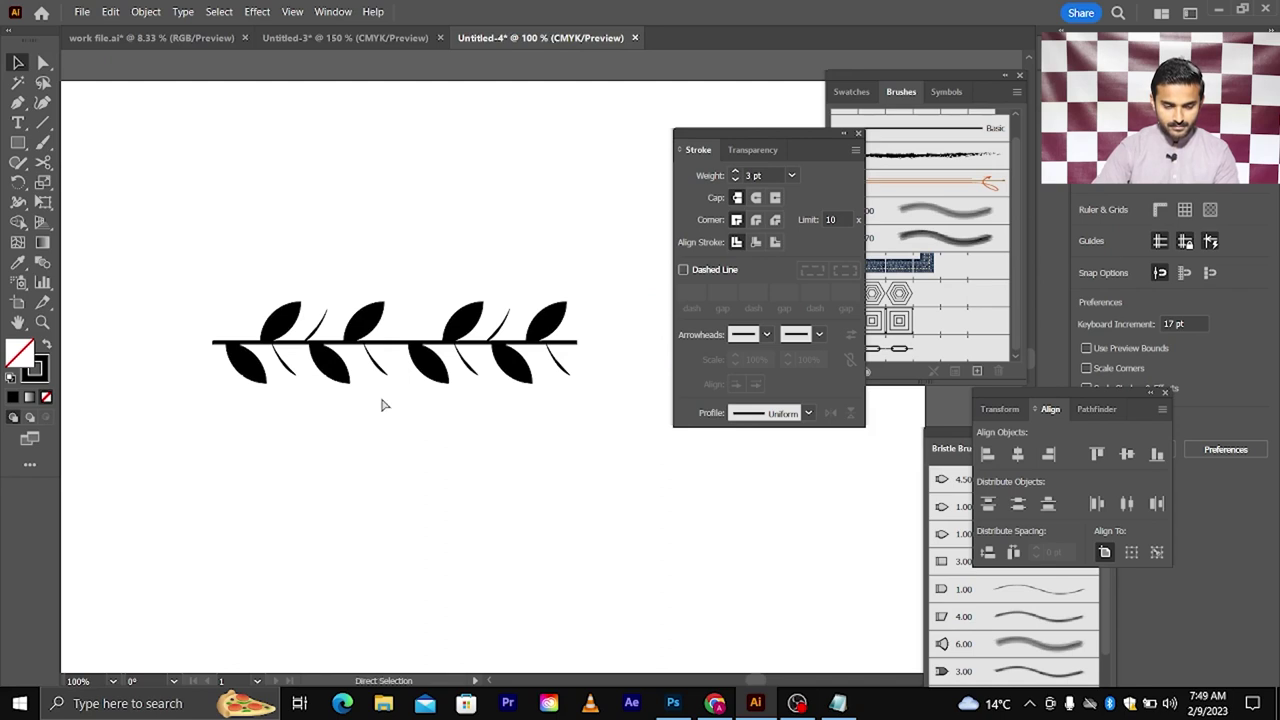
key(ctrl+z)
alt+scroll(354, 368, up, 1)
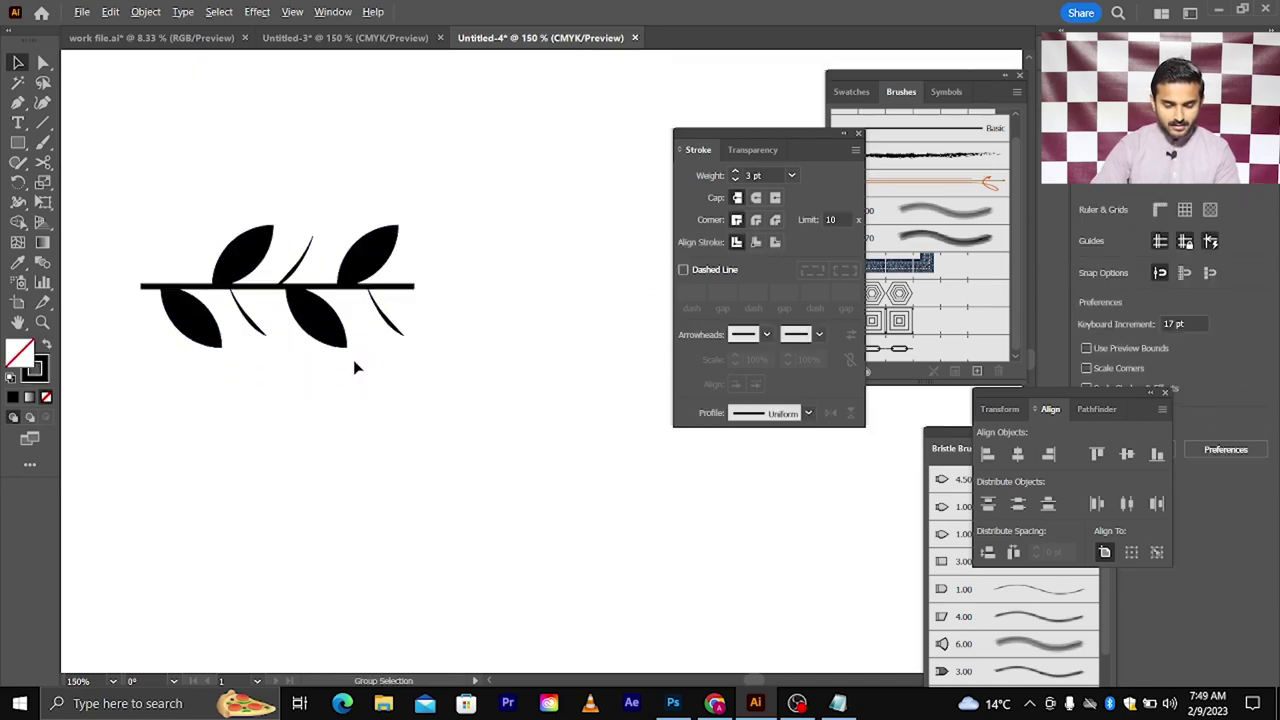
click(224, 281)
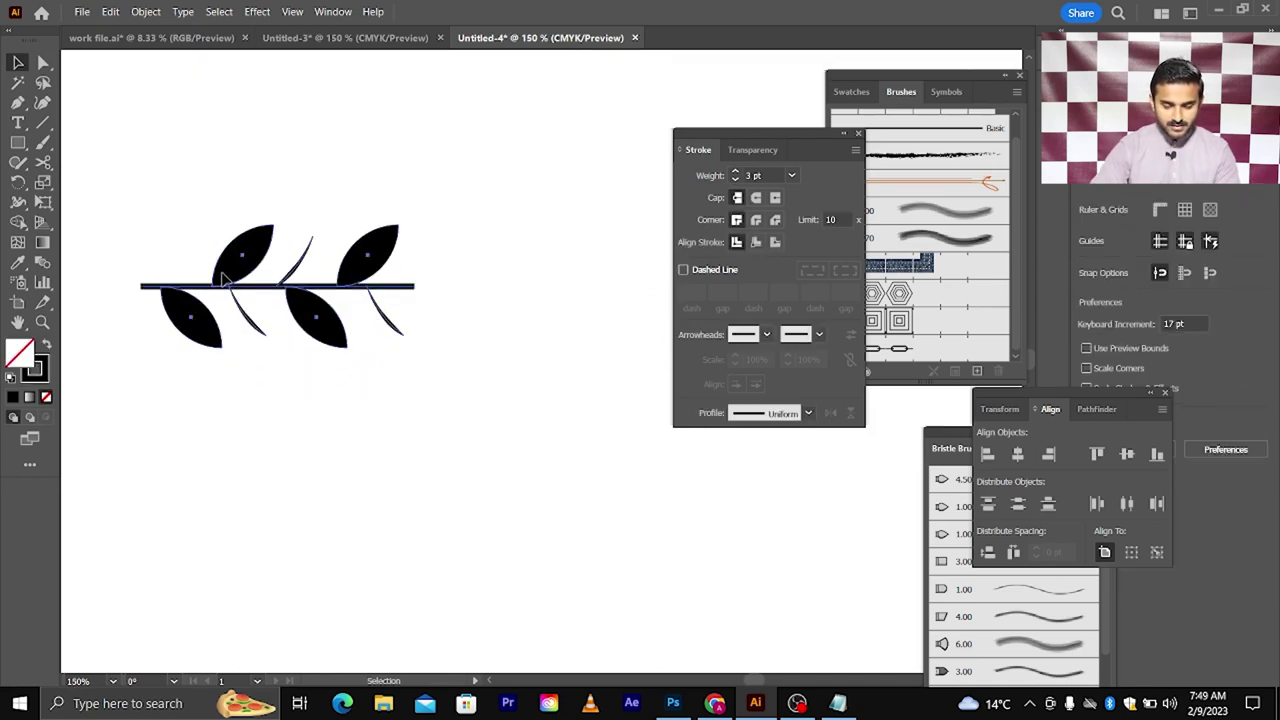
drag(224, 281, 489, 303)
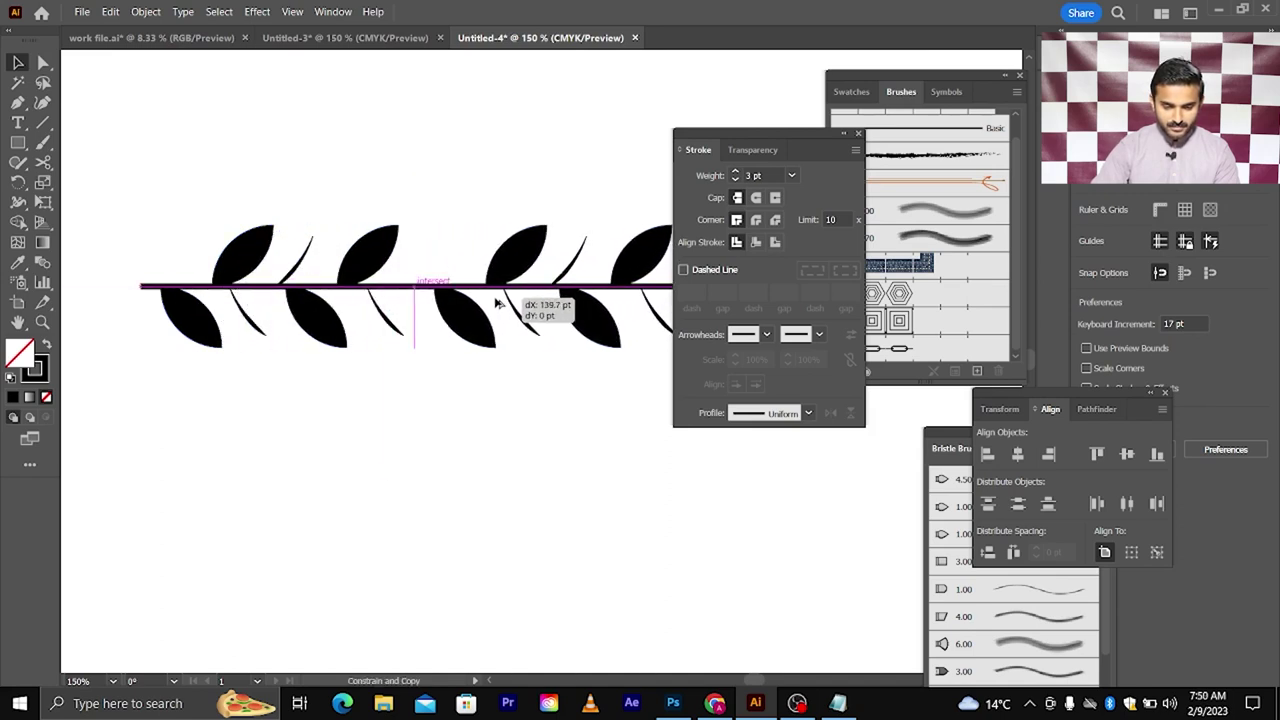
drag(489, 303, 491, 307)
click(390, 377)
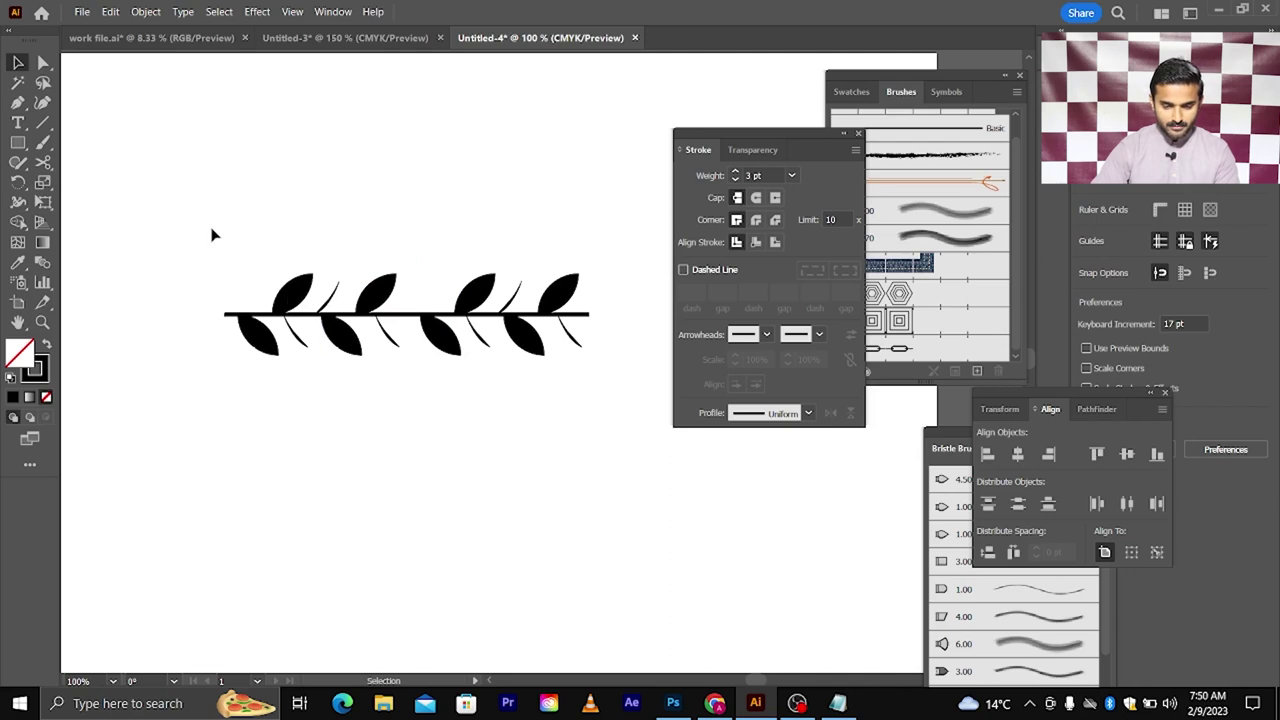
key(ctrl+z)
key(ctrl+plus)
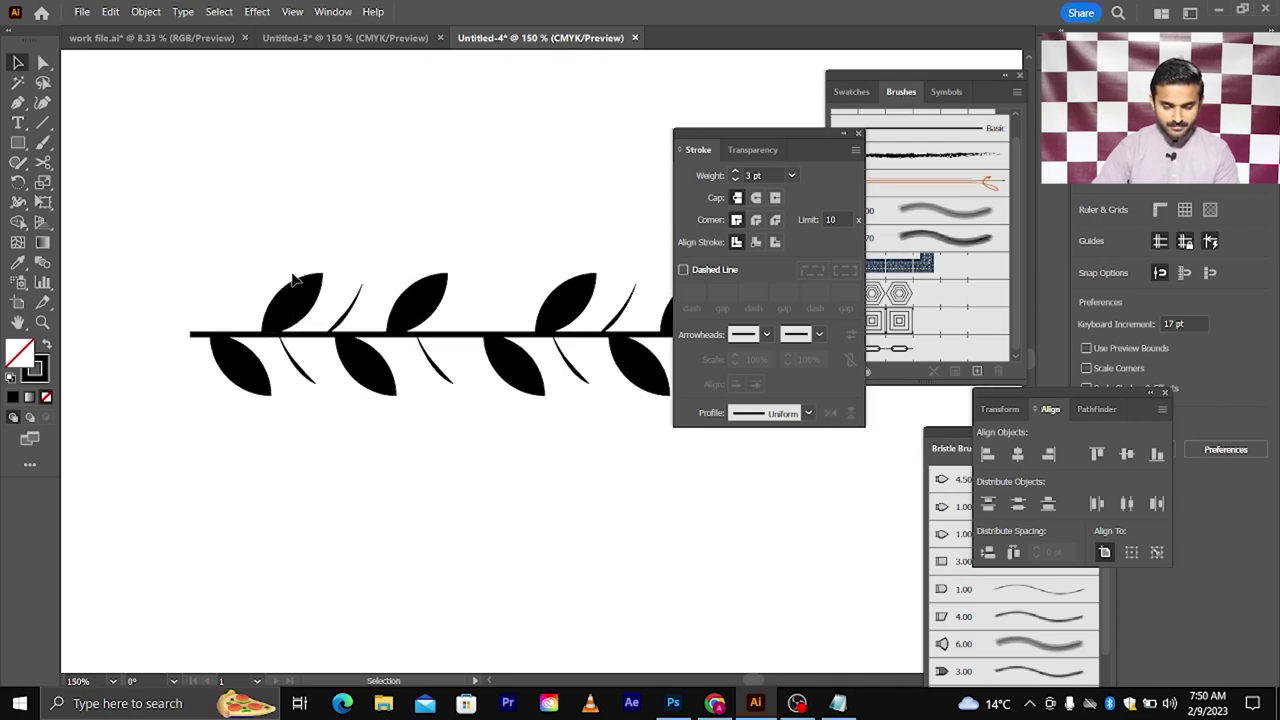
key(ctrl+z)
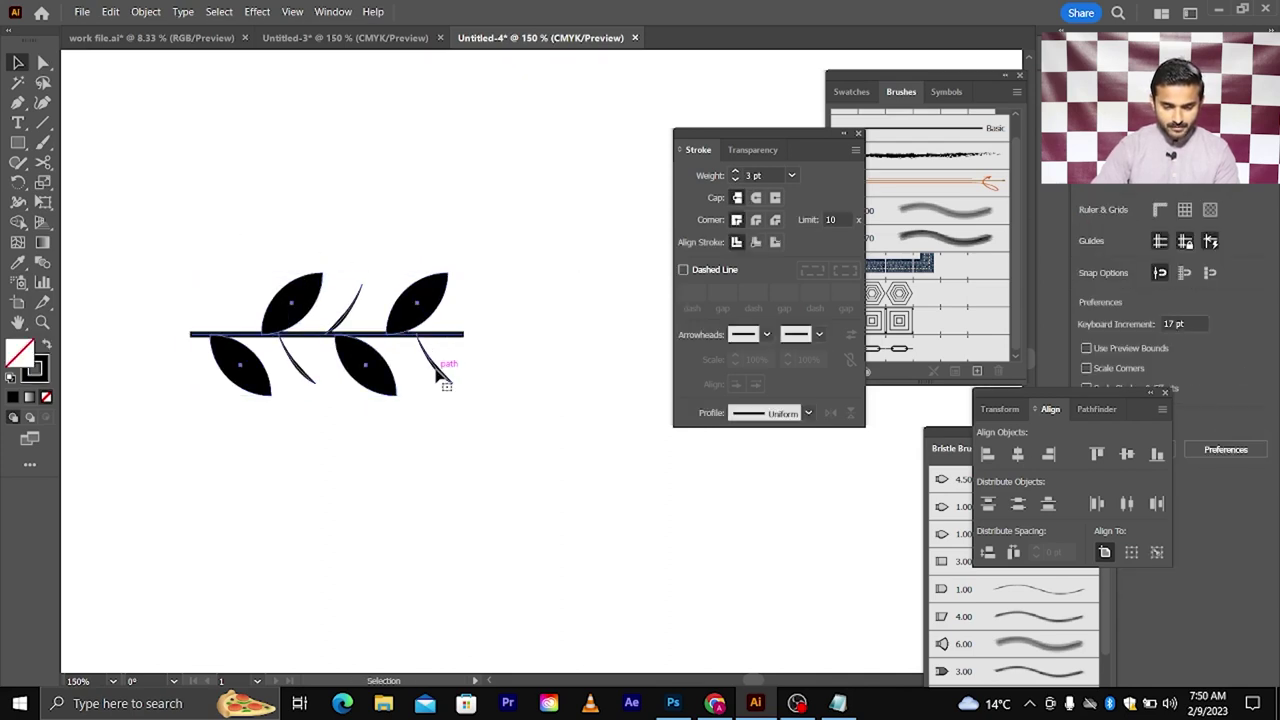
Ungroup the leaf branch and select the small twig at its right end
right_click(437, 372)
click(480, 240)
click(514, 249)
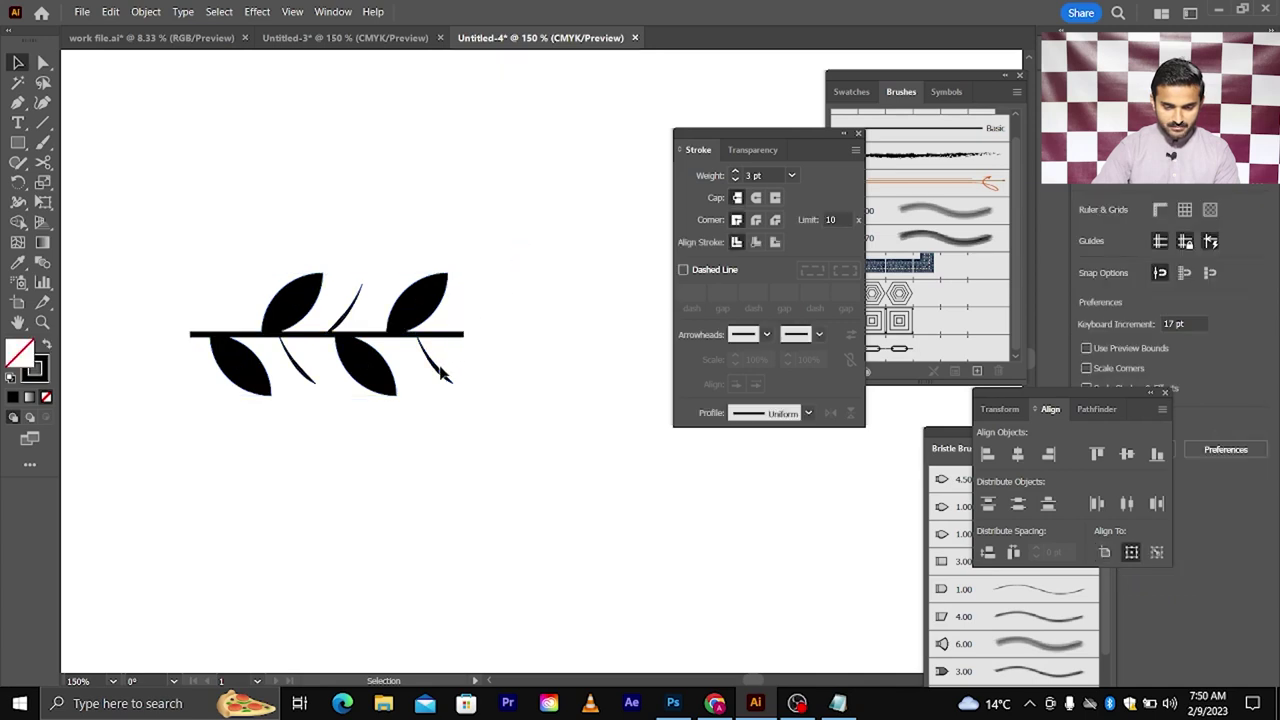
click(441, 366)
right_click(438, 370)
mouse_move(484, 597)
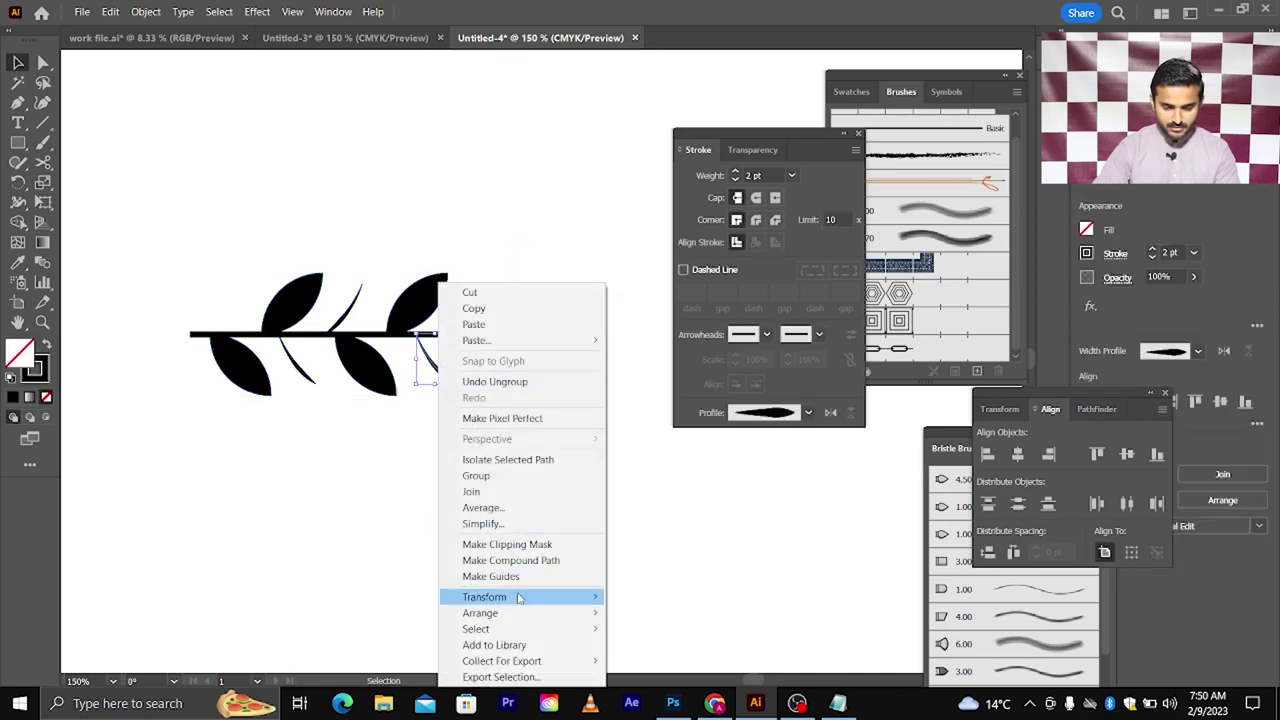
Make a vertically reflected copy of the end twig and place it at the stem's right end
click(644, 523)
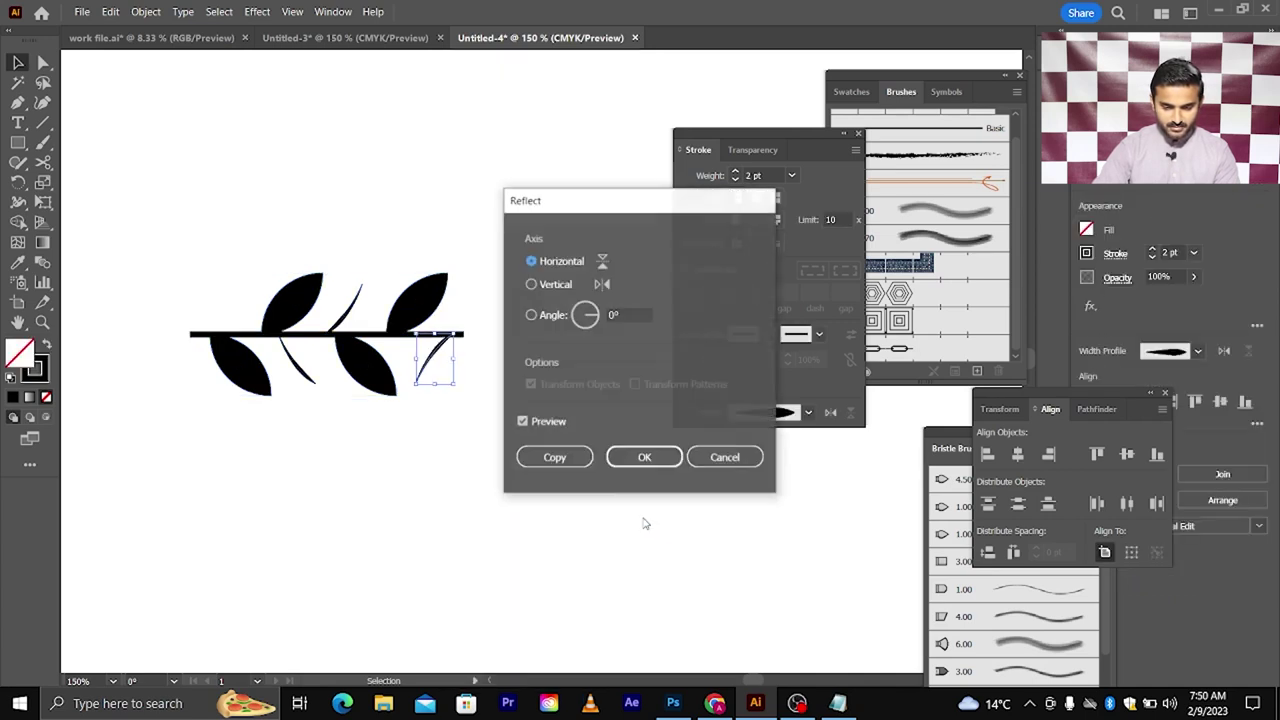
click(531, 284)
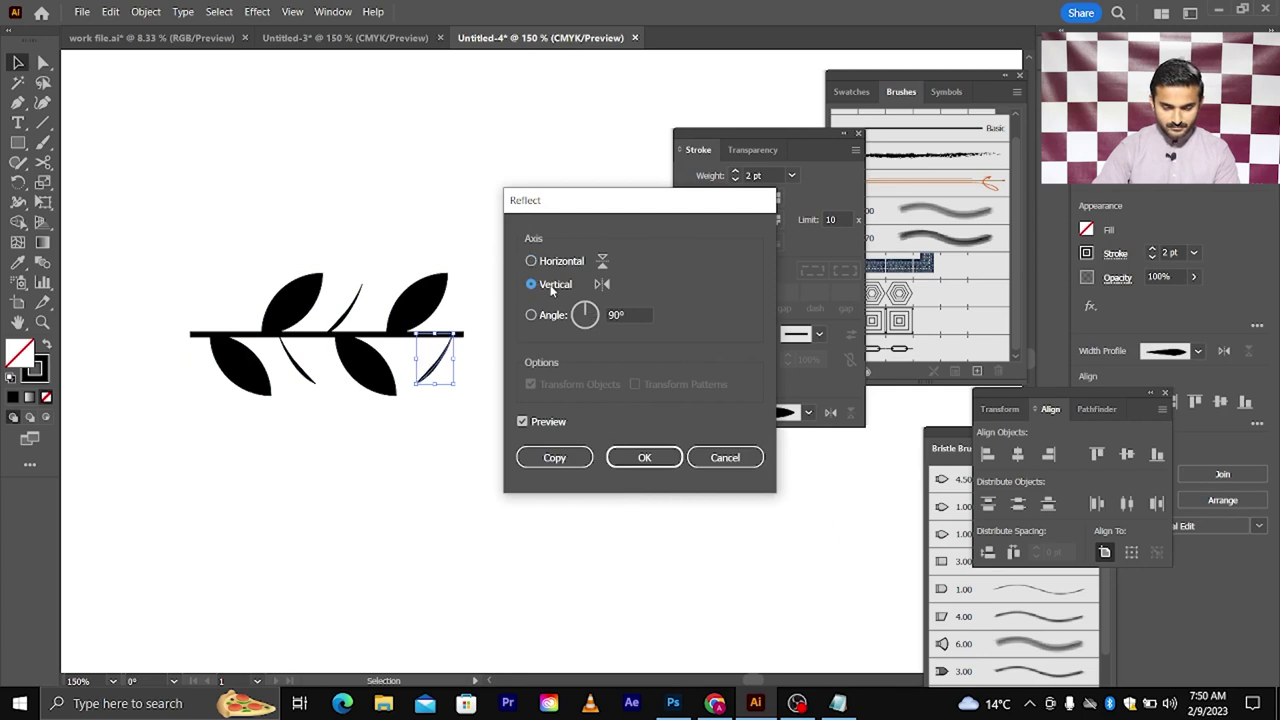
click(554, 457)
drag(449, 347, 482, 313)
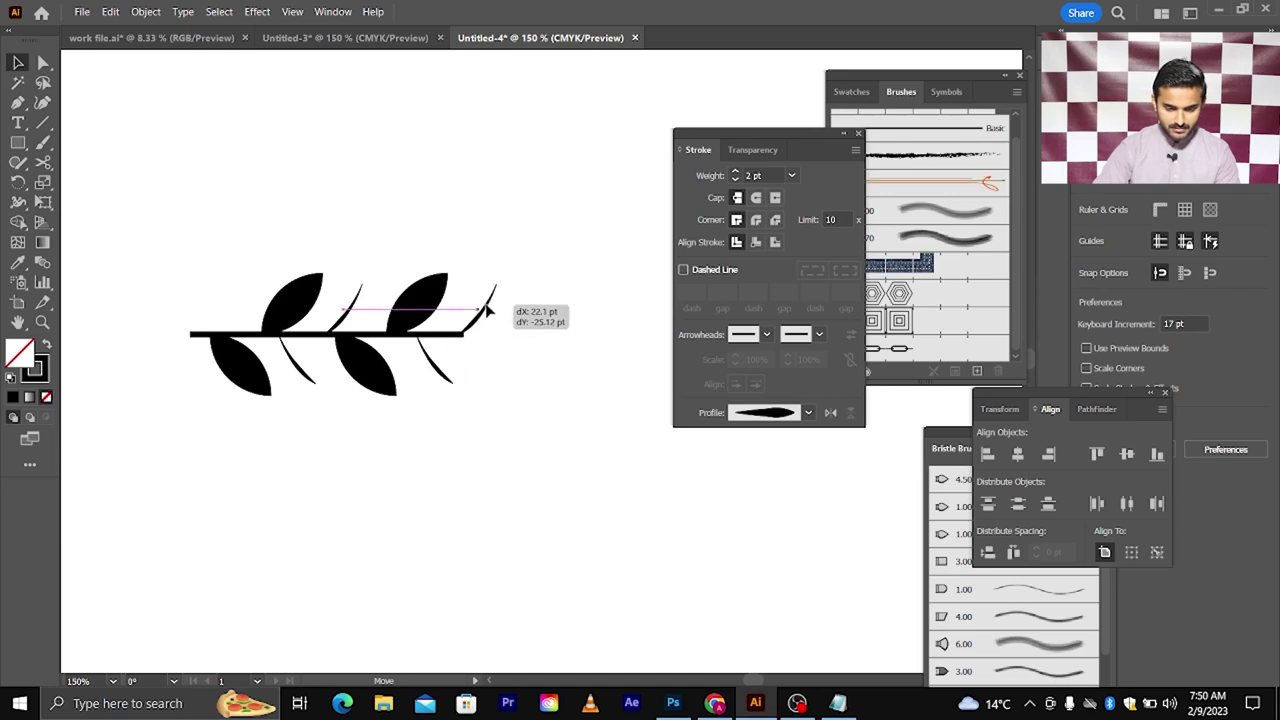
drag(482, 313, 489, 313)
click(515, 342)
Place a copy of the whole branch to its right
drag(200, 242, 517, 435)
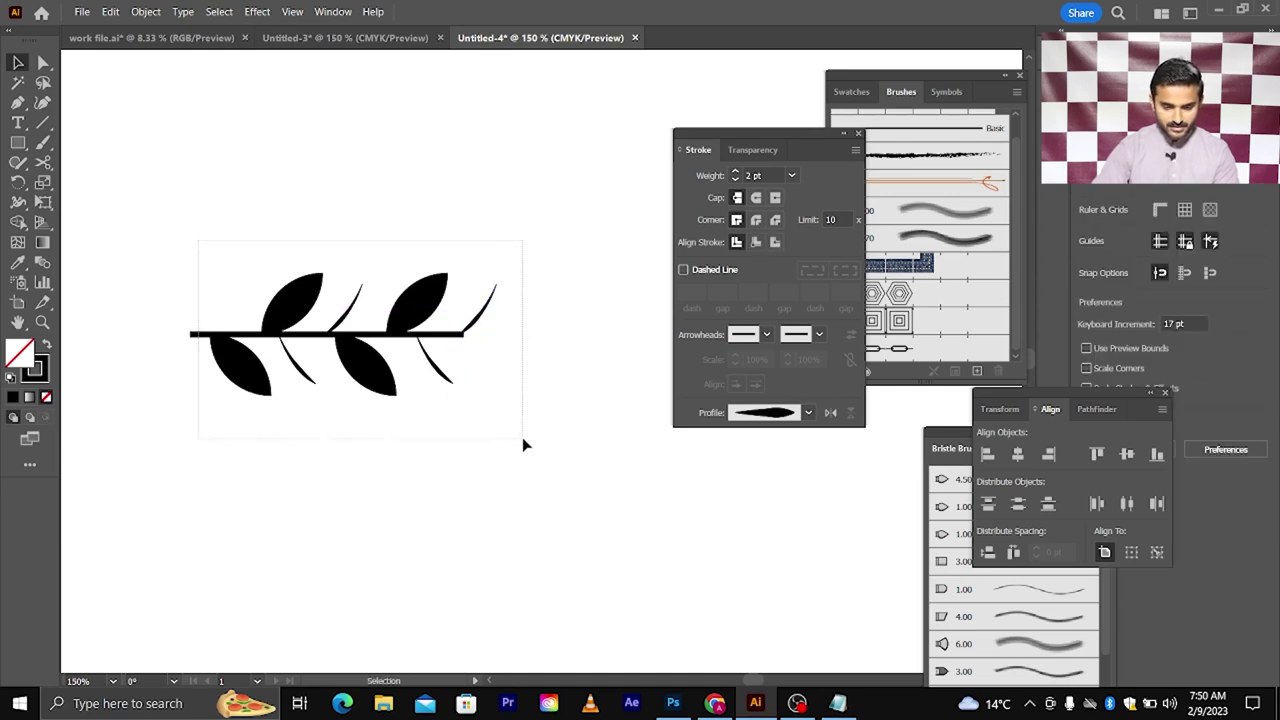
click(512, 436)
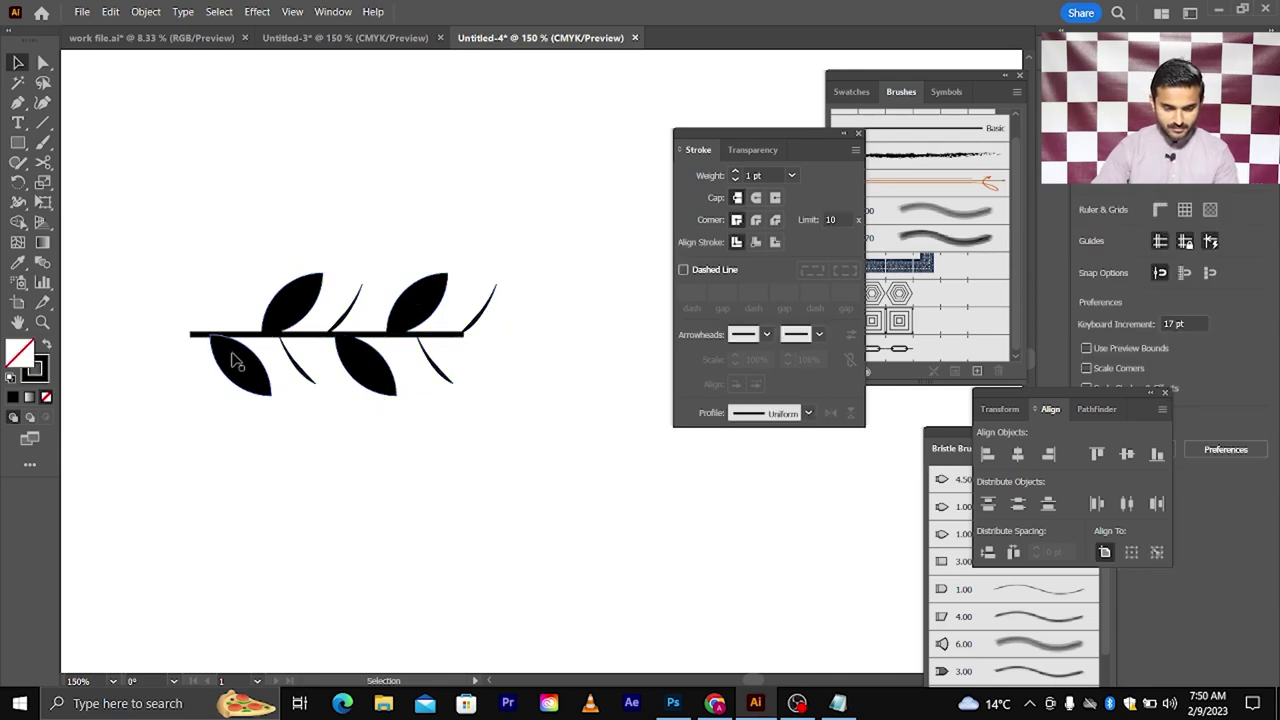
mouse_move(232, 366)
mouse_down()
mouse_move(501, 375)
mouse_move(452, 418)
mouse_up()
Save the entire long branch as a new Pattern Brush with default options
key(ctrl+minus)
key(ctrl+minus)
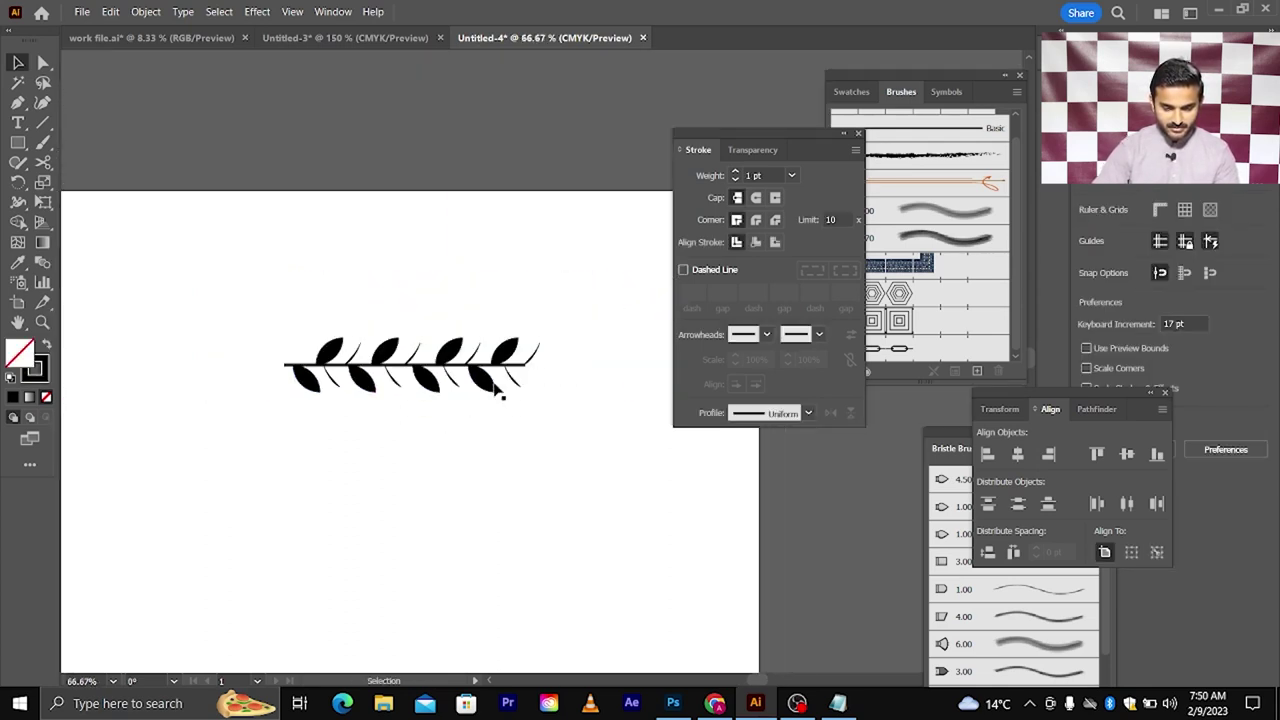
key(ctrl+plus)
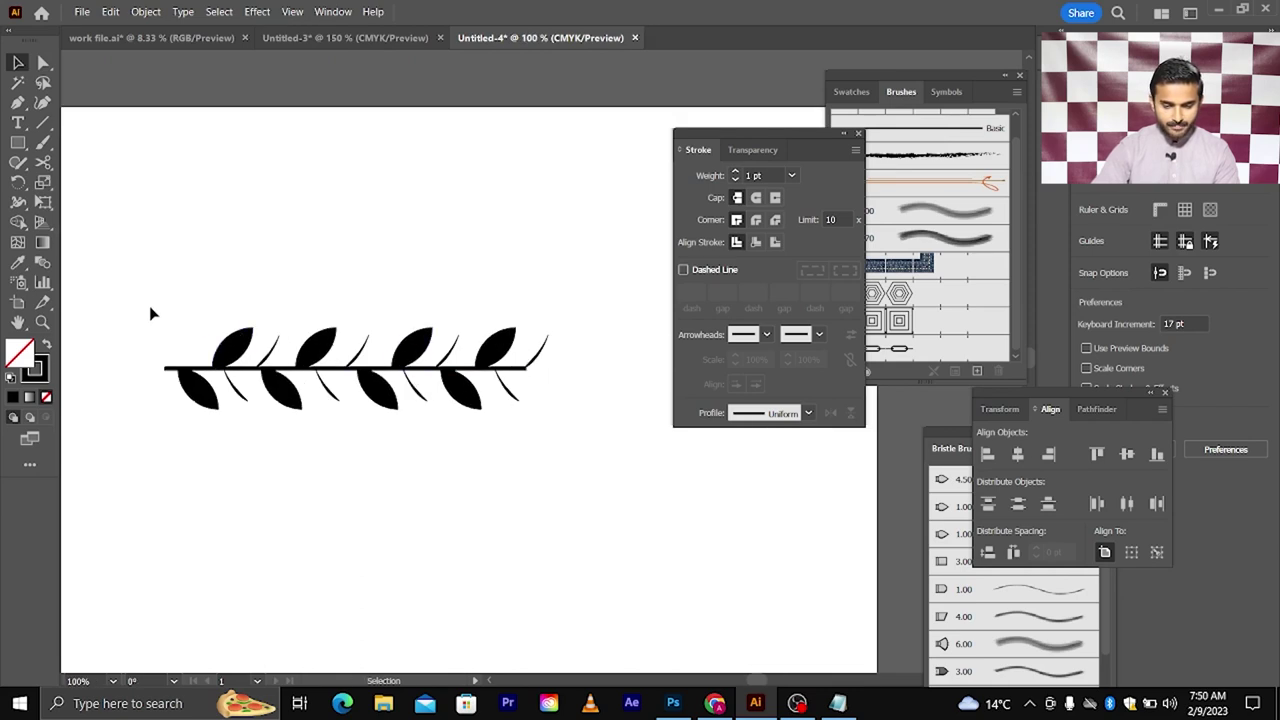
drag(150, 314, 566, 450)
key(a)
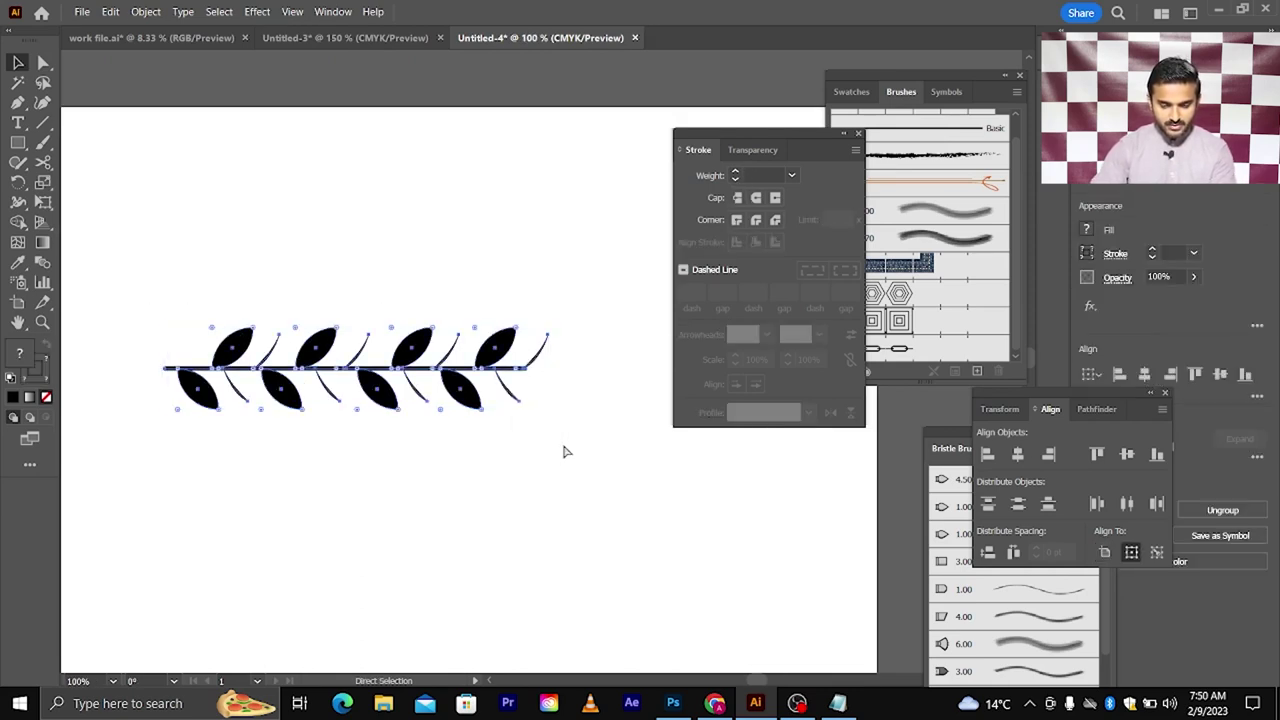
click(497, 437)
key(v)
mouse_move(371, 397)
mouse_down()
mouse_move(503, 478)
mouse_move(922, 322)
mouse_up()
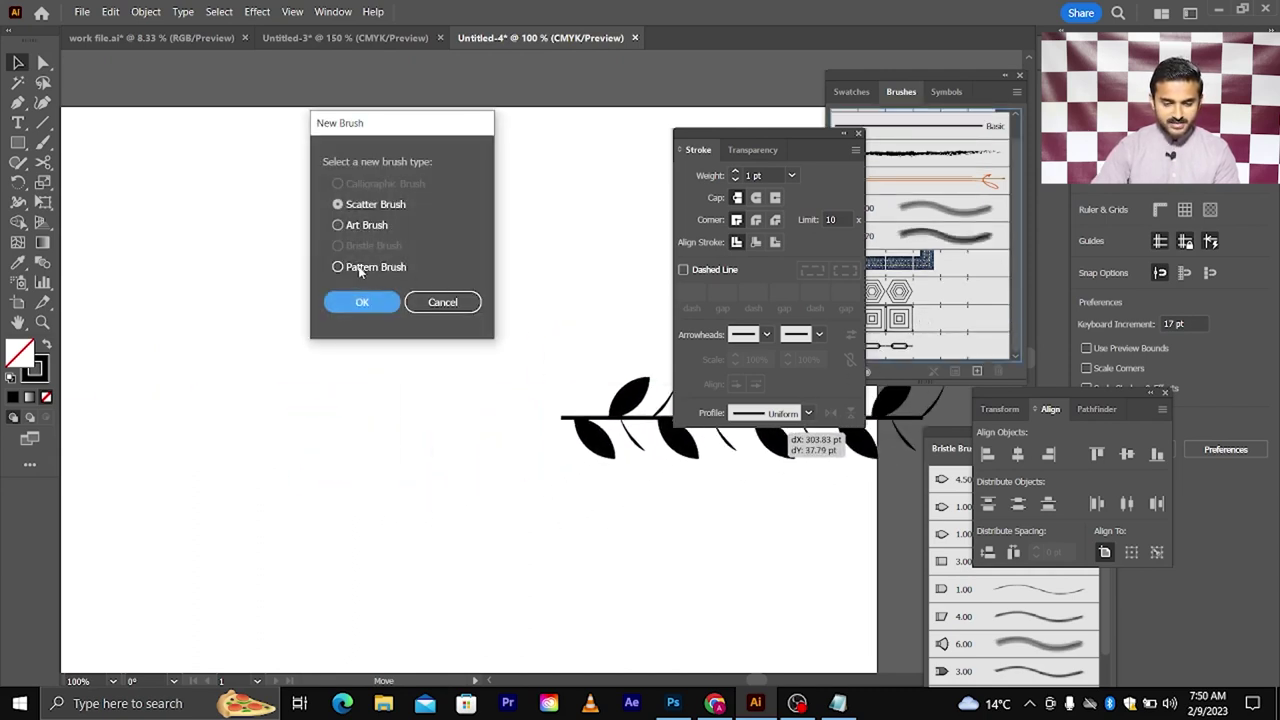
click(361, 270)
click(362, 302)
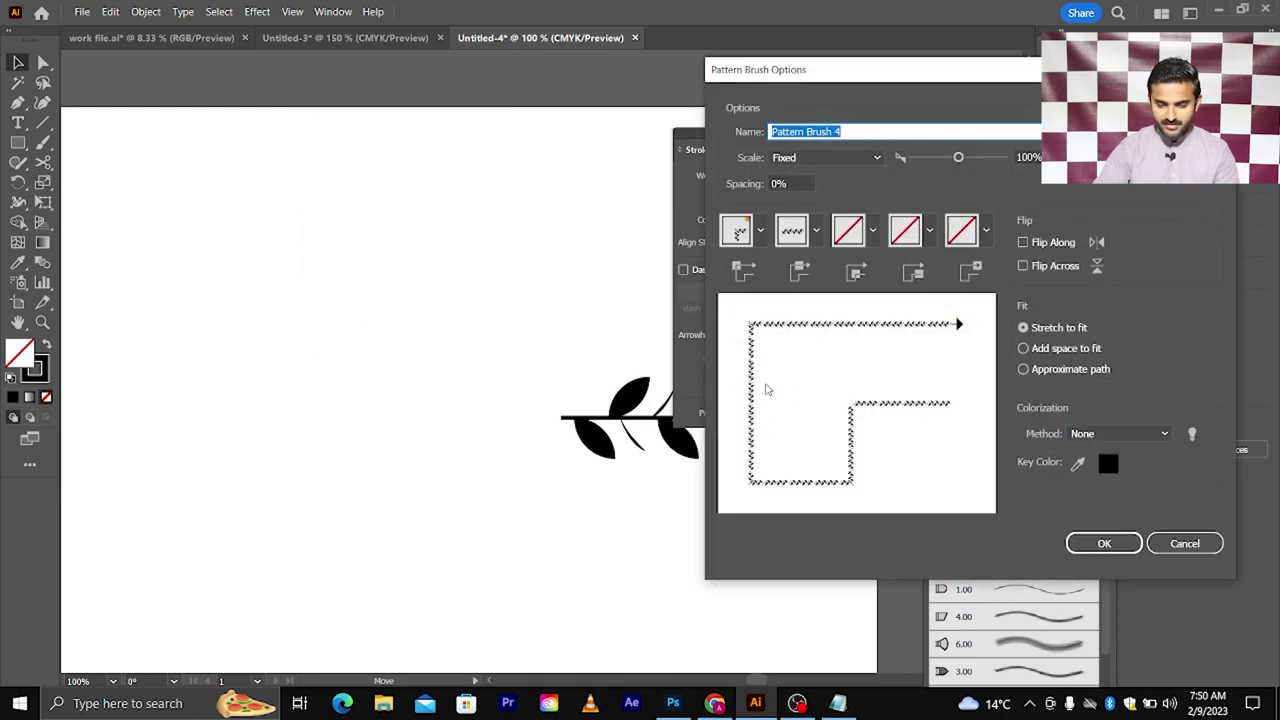
click(1104, 545)
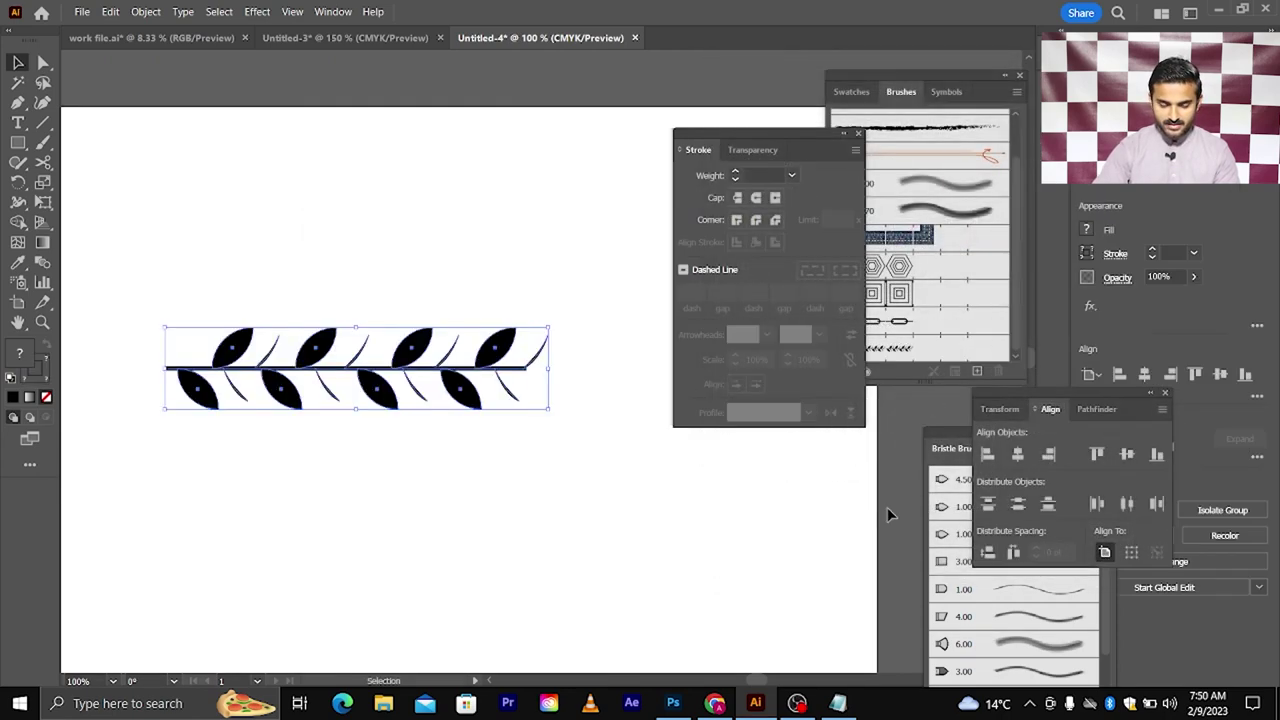
Move the leaf branch lower on the artboard
drag(460, 397, 698, 644)
key(ctrl+z)
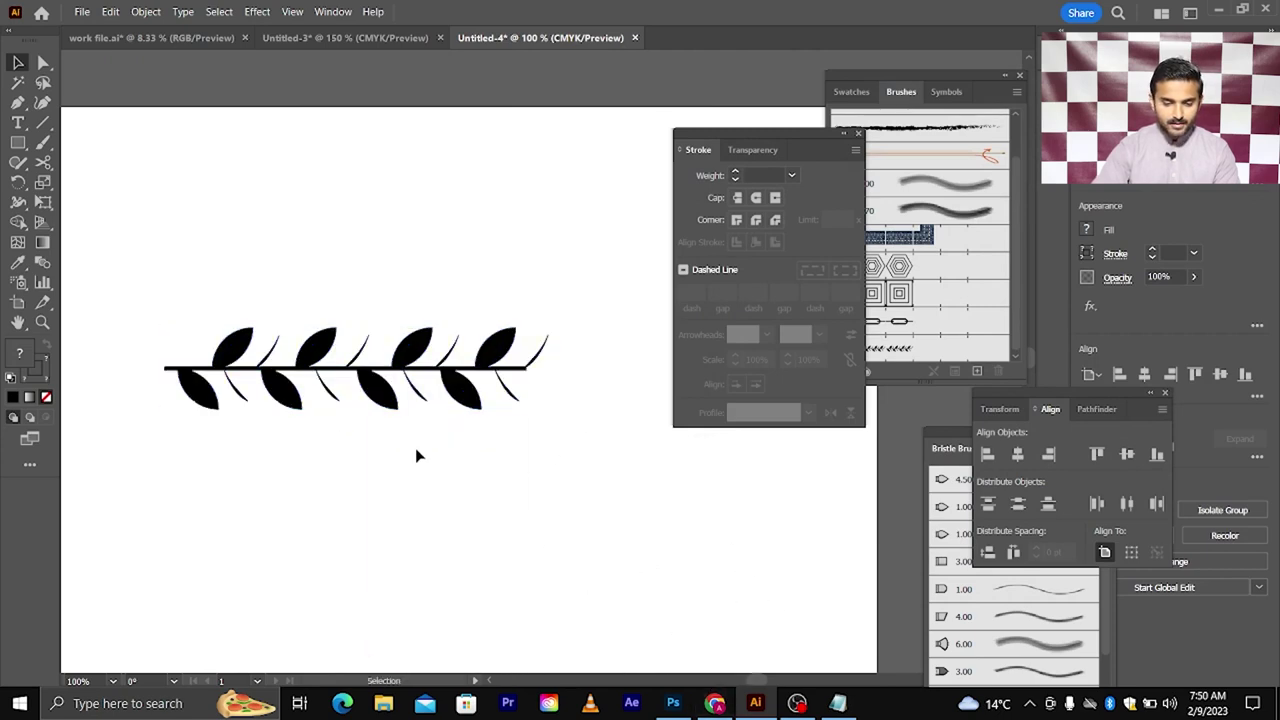
drag(420, 343, 690, 620)
click(314, 429)
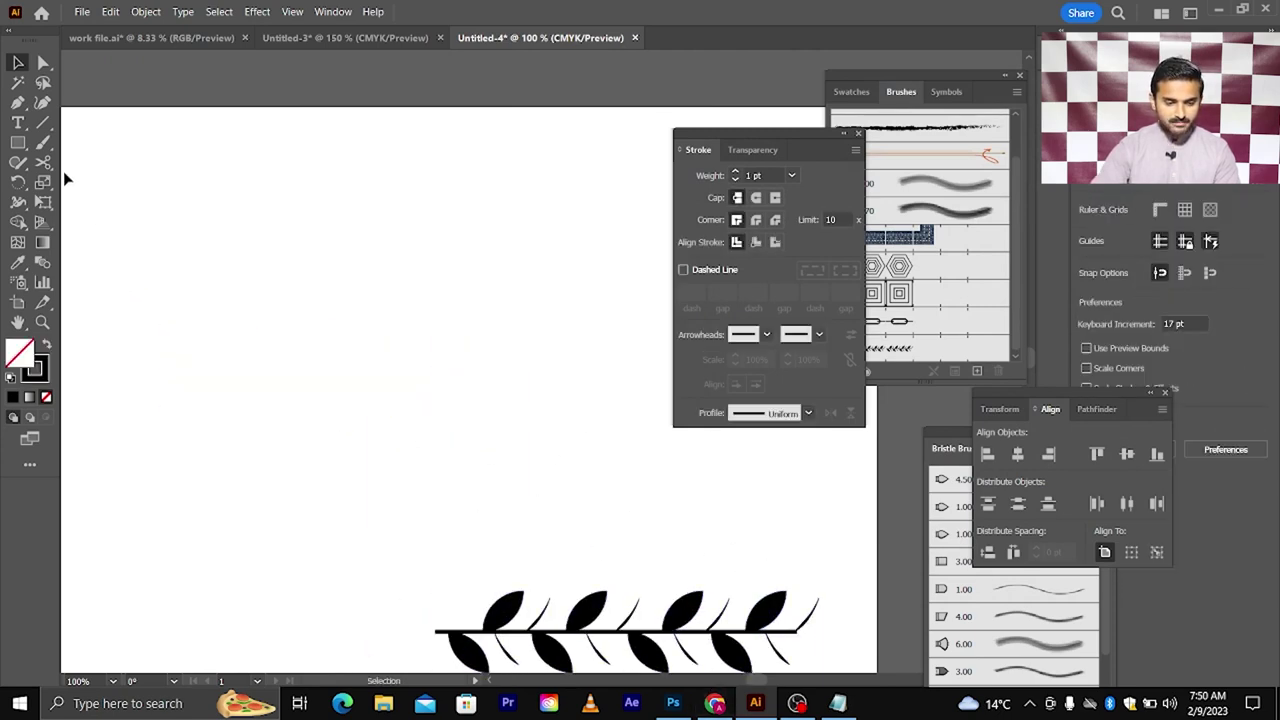
click(43, 142)
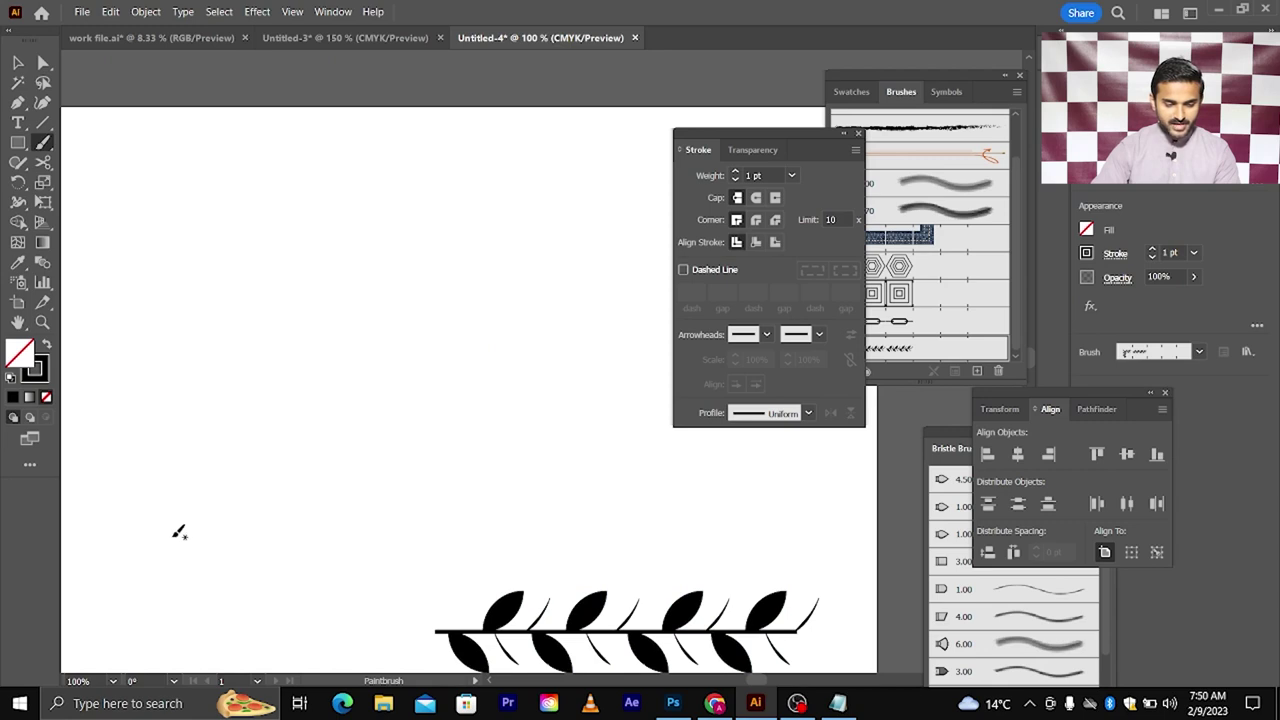
drag(344, 323, 364, 240)
drag(328, 520, 505, 250)
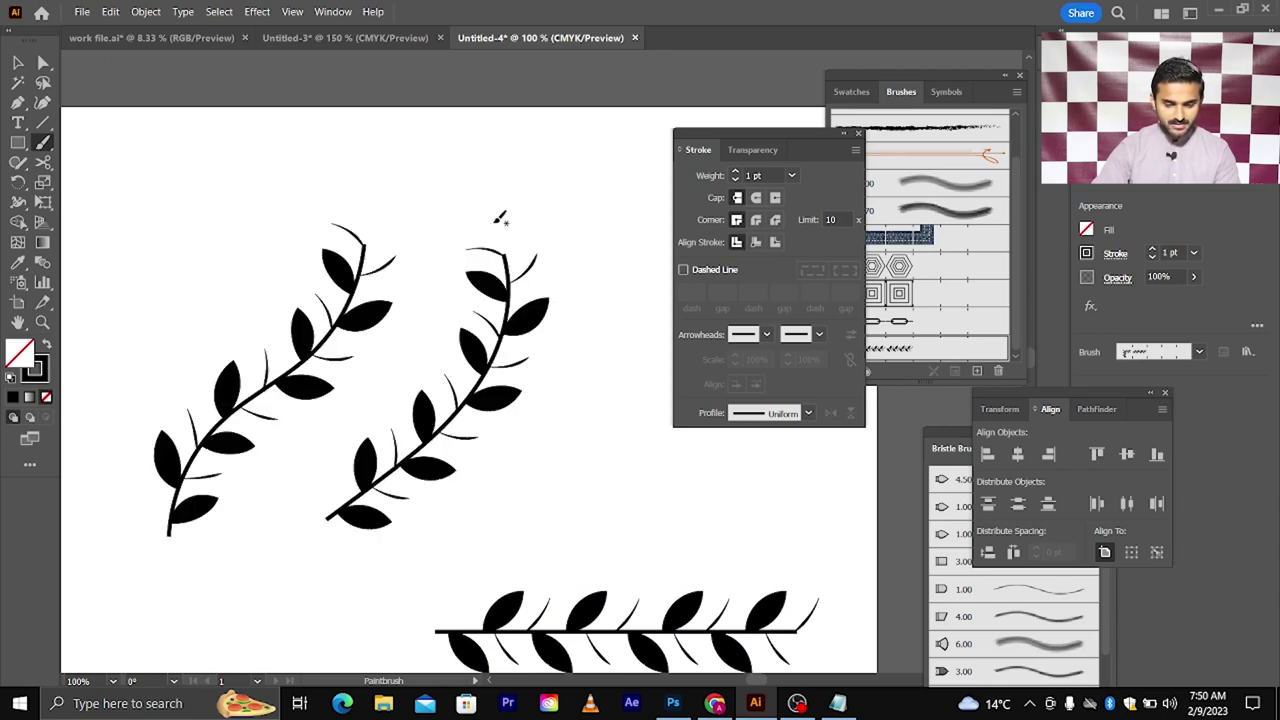
scroll(420, 465, down, 2)
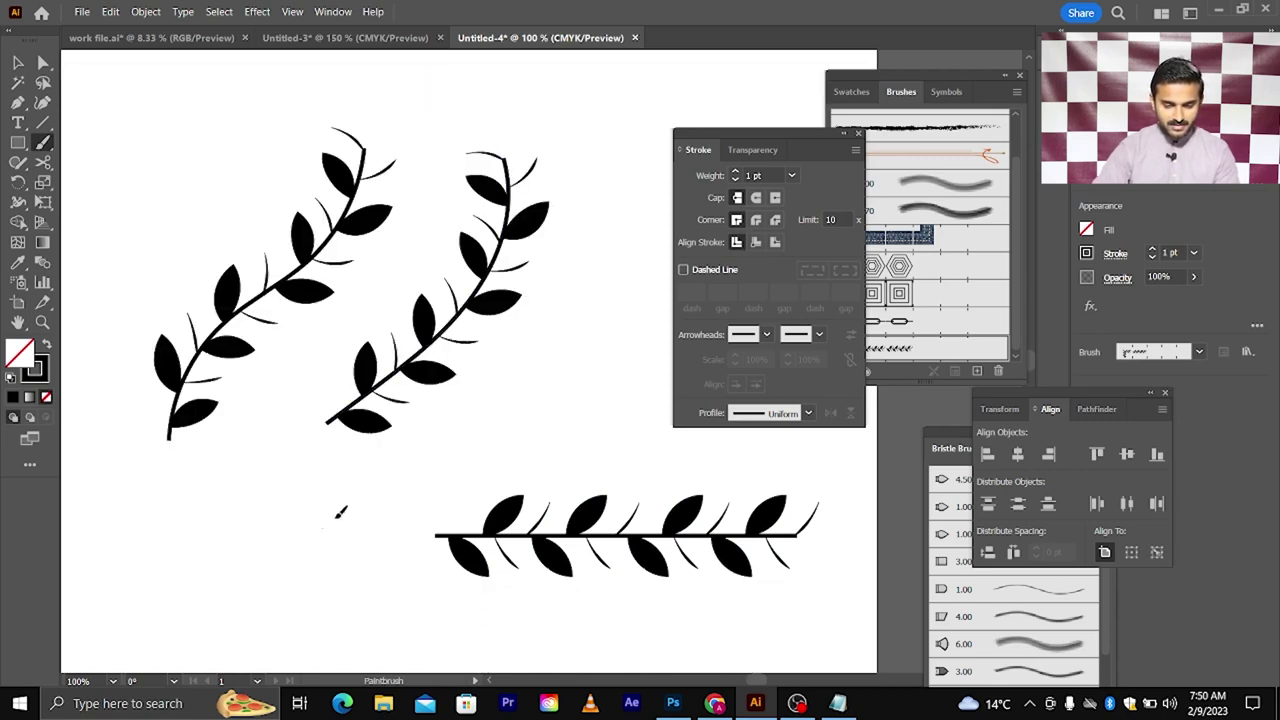
drag(330, 522, 545, 280)
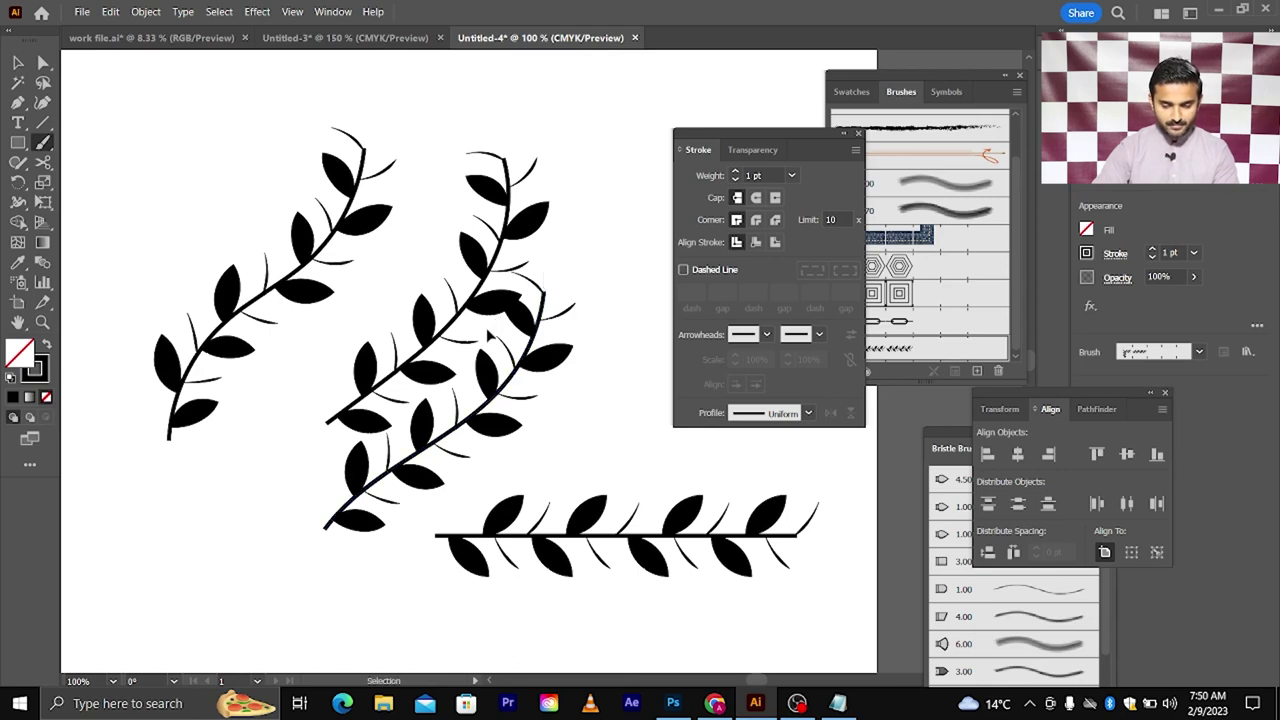
scroll(438, 385, down, 2)
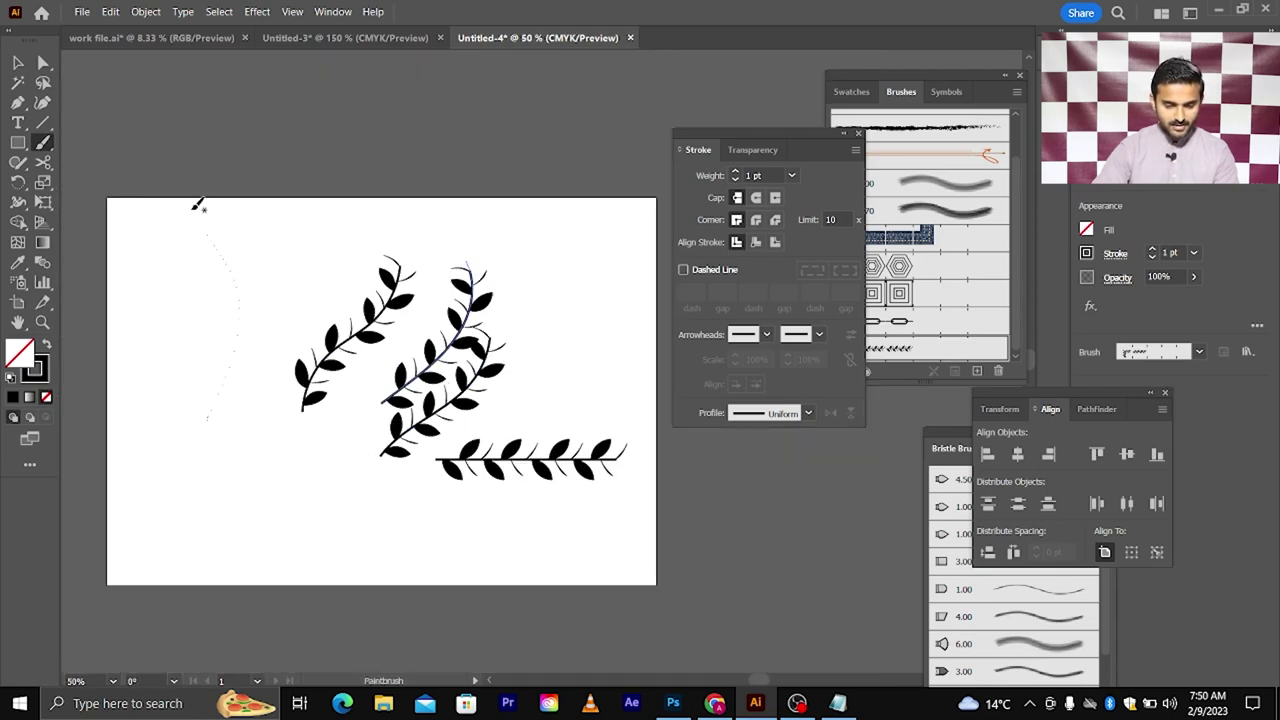
drag(197, 205, 196, 204)
drag(276, 184, 278, 188)
drag(329, 457, 494, 266)
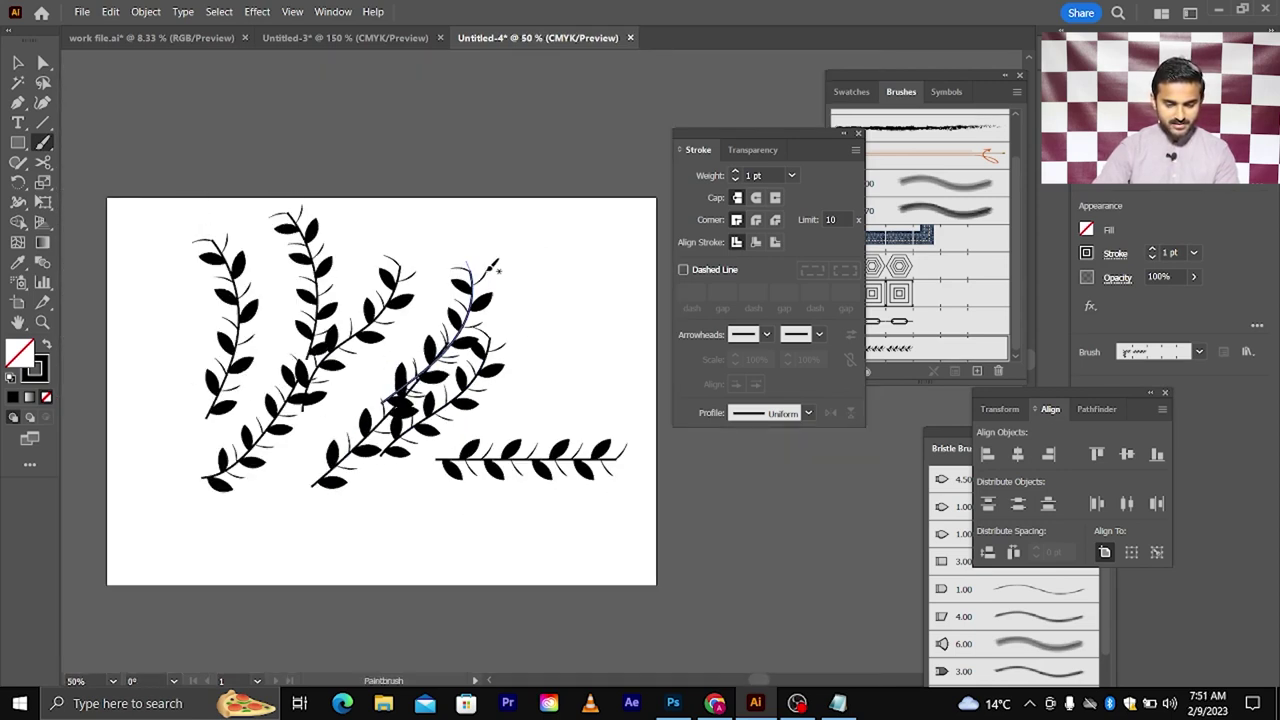
key(ctrl+z)
key(ctrl+z)
key(ctrl+z)
key(ctrl+z)
key(ctrl+z)
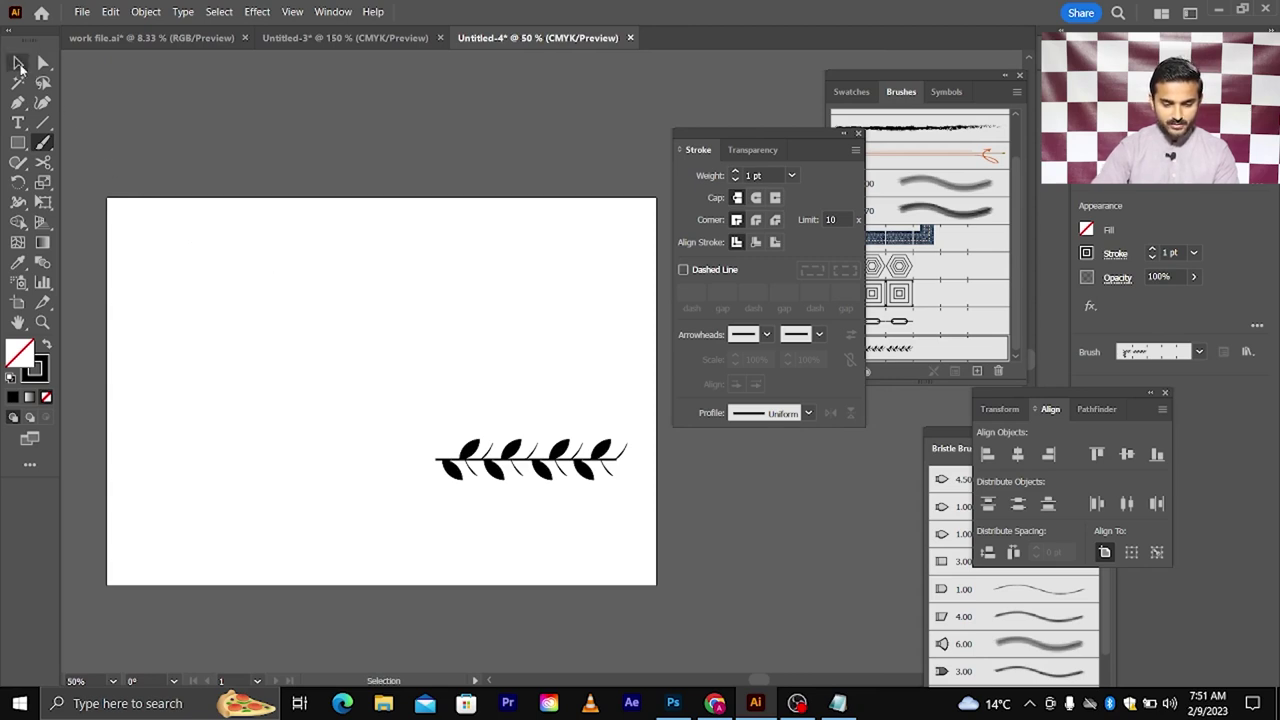
Move the leaf branch up-left, zoom in, and ungroup it
click(18, 62)
drag(582, 470, 437, 370)
key(ctrl+equal)
key(ctrl+equal)
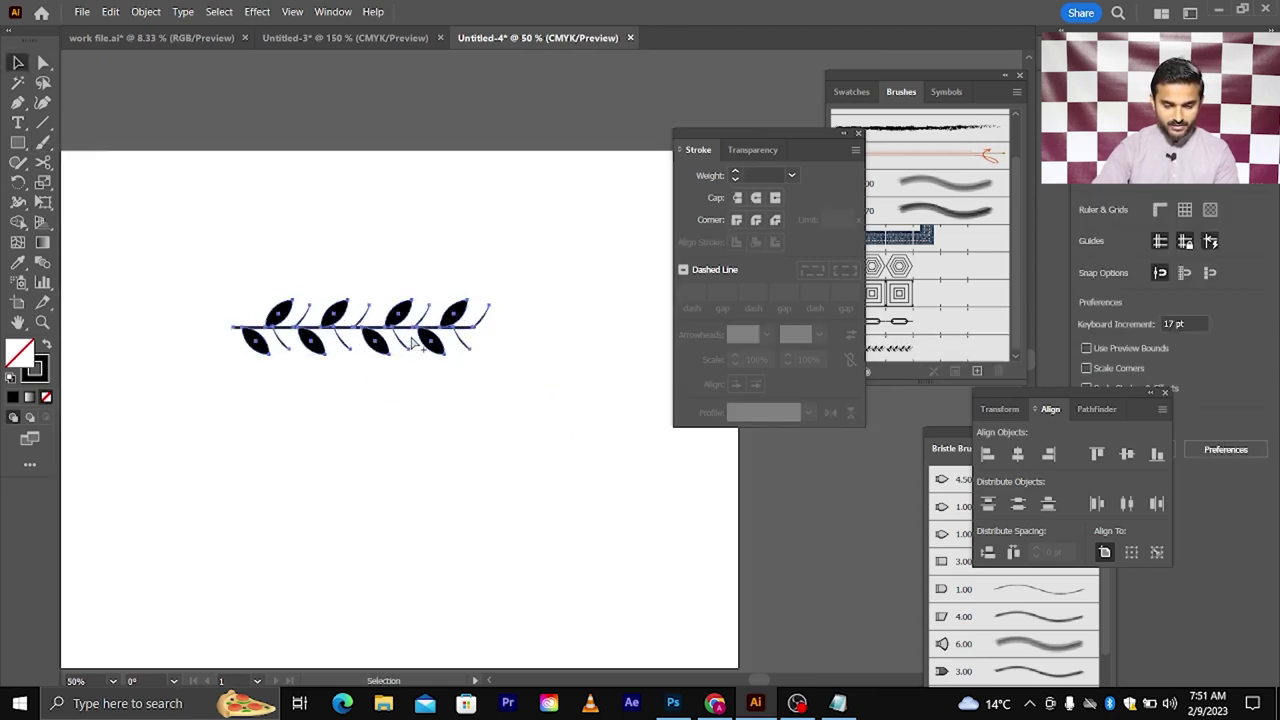
right_click(410, 313)
click(451, 498)
click(492, 370)
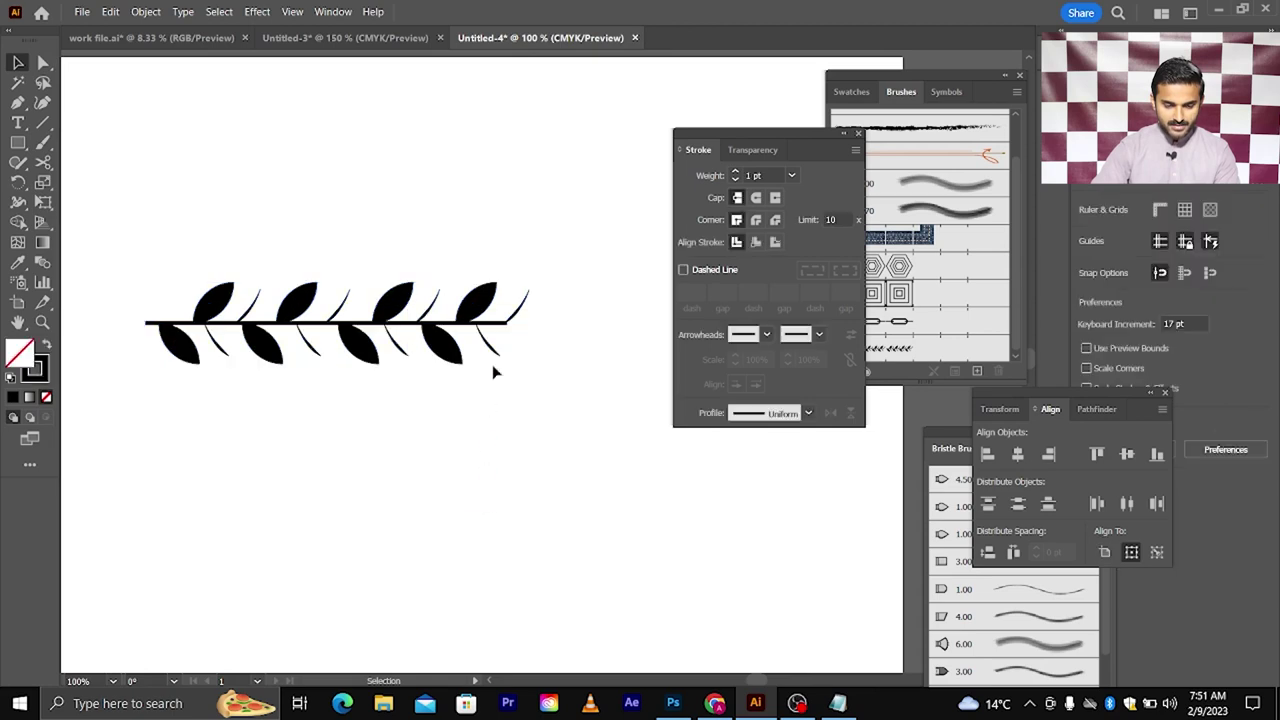
Ungroup the branch's right part and delete the stray stem tip
click(512, 310)
right_click(516, 306)
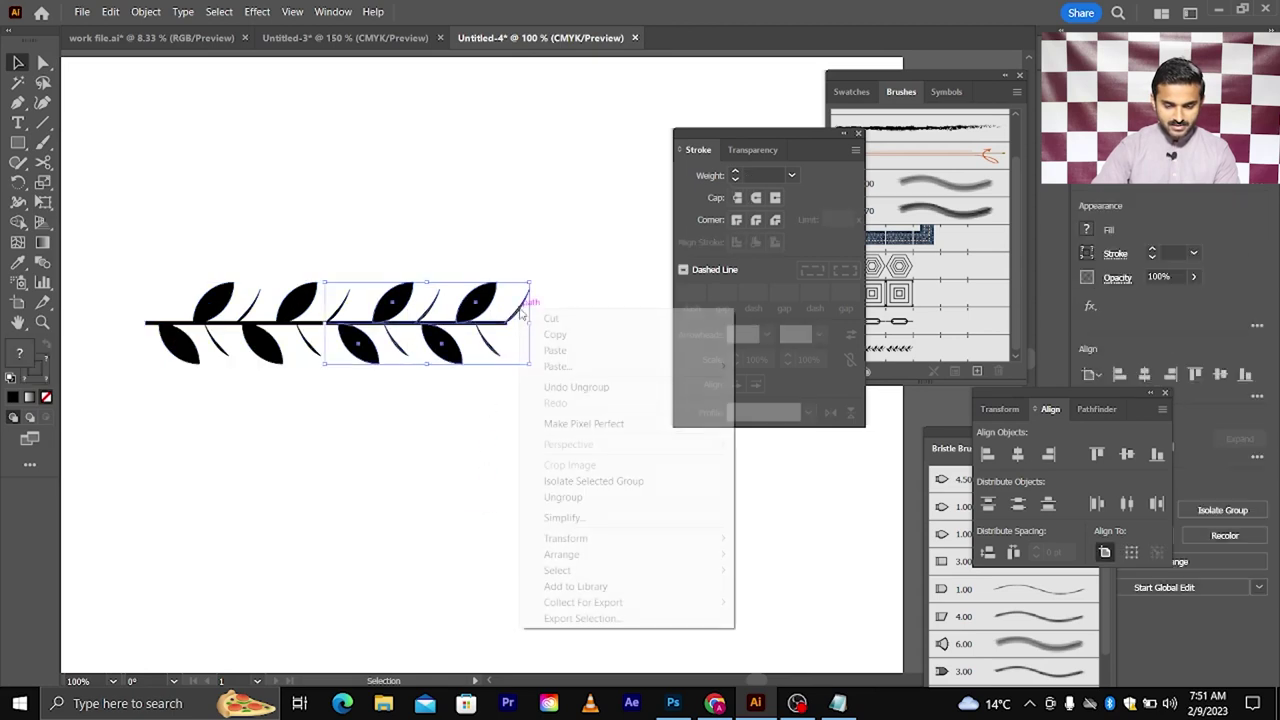
click(582, 497)
click(519, 311)
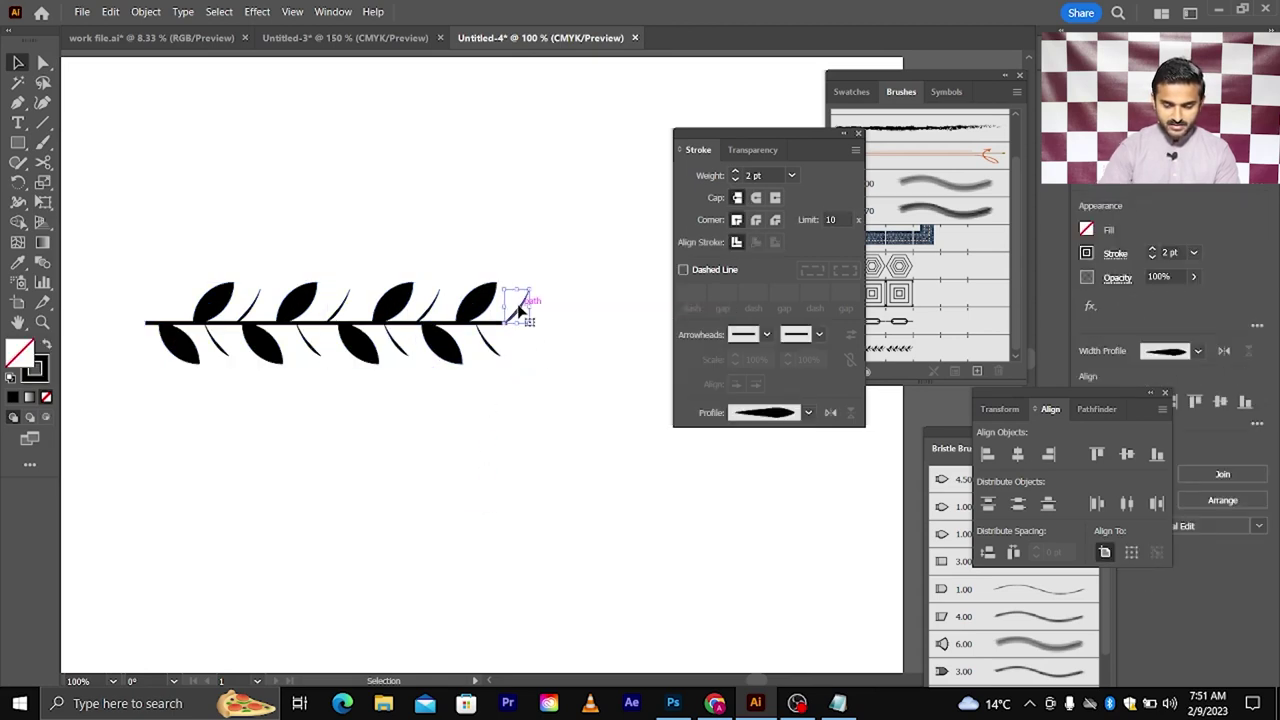
key(Delete)
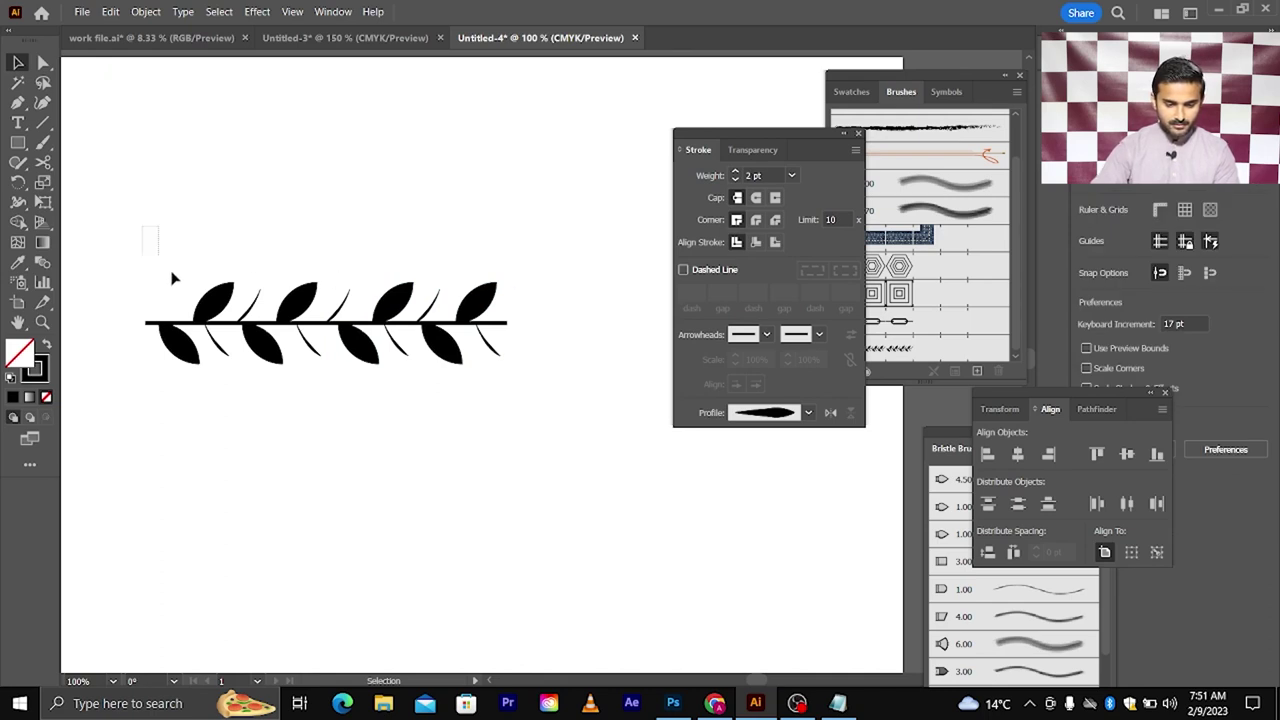
Drag the leaf branch into the Brushes panel to create a new brush
drag(172, 279, 524, 404)
click(503, 418)
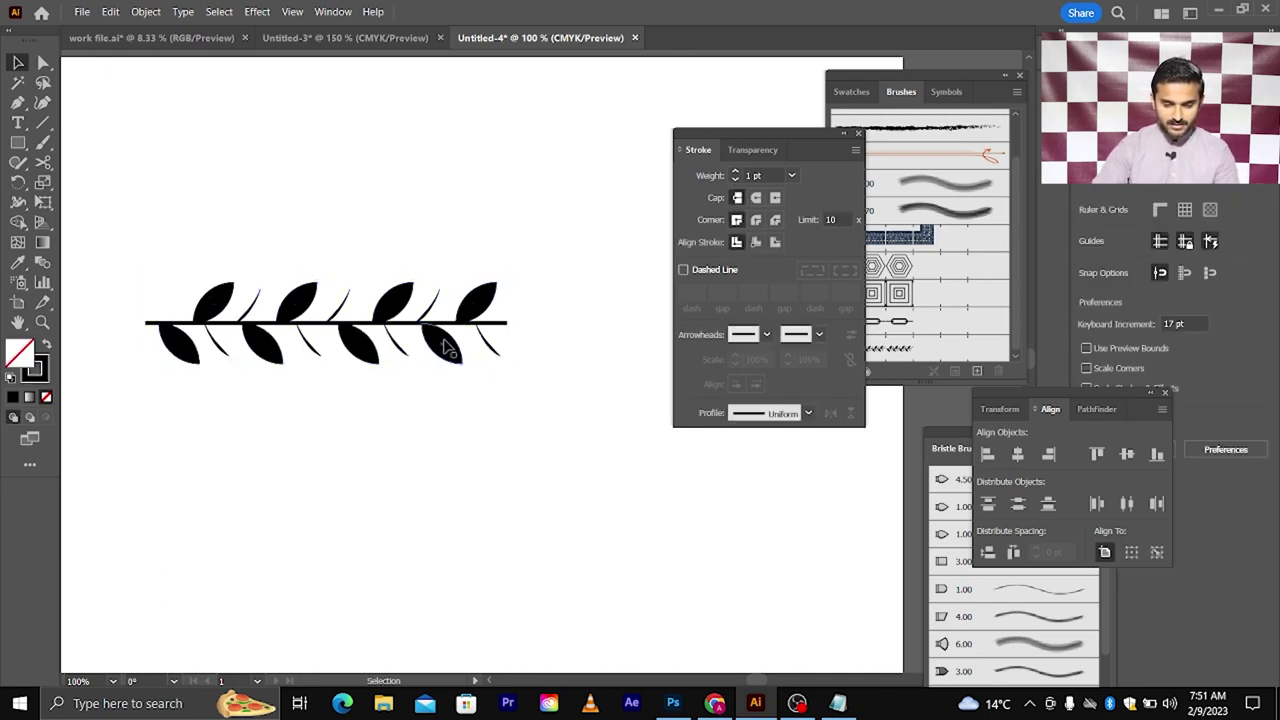
drag(447, 347, 940, 335)
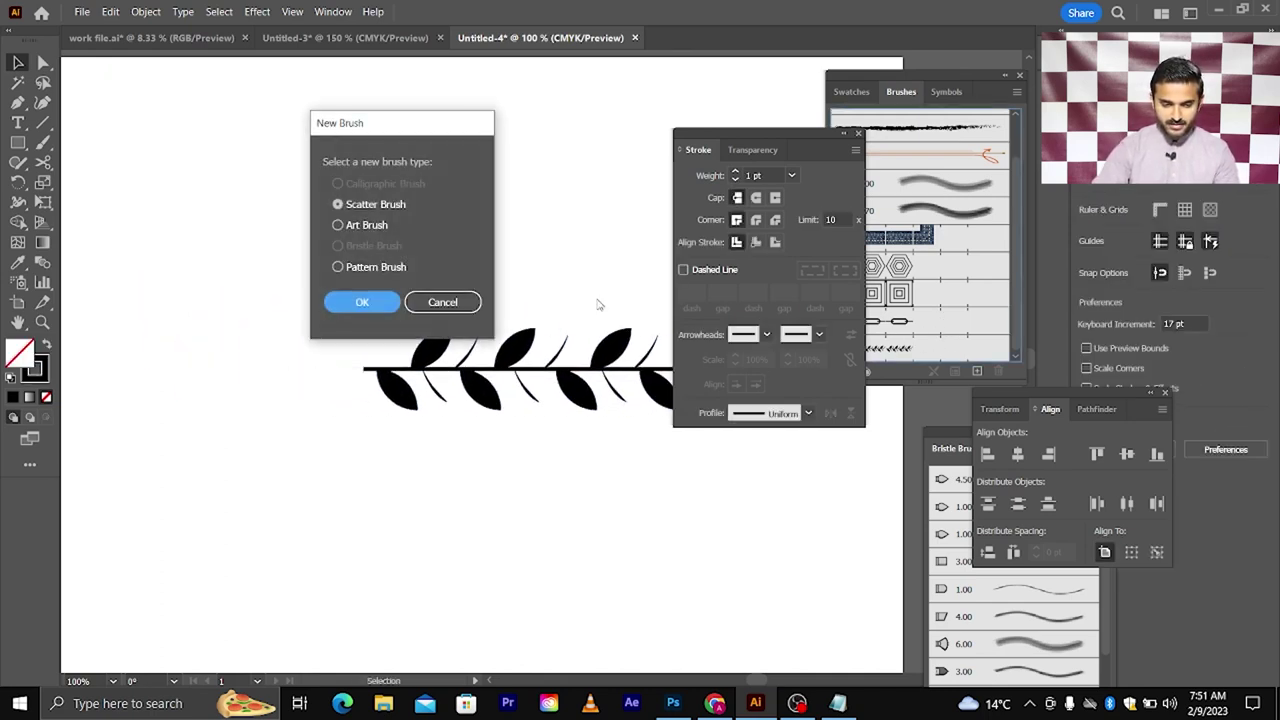
Save the branch as a Pattern Brush with default options, then move it lower
click(353, 268)
click(365, 302)
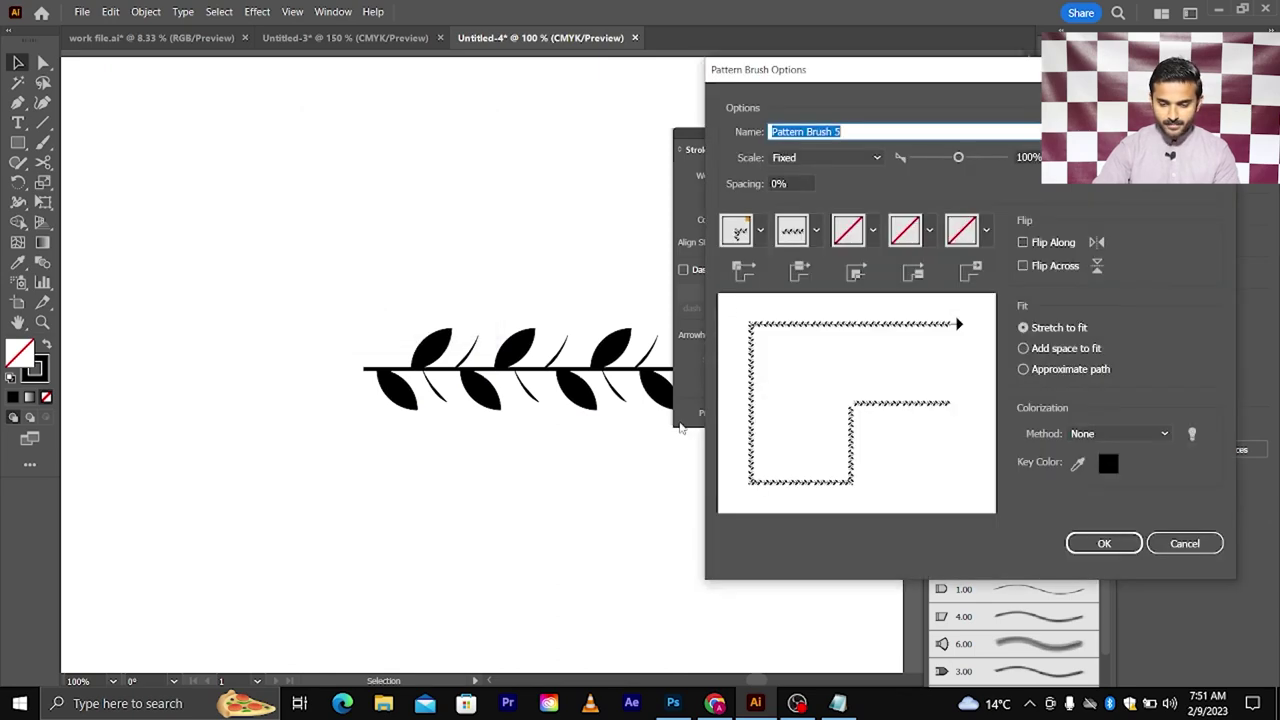
click(1104, 543)
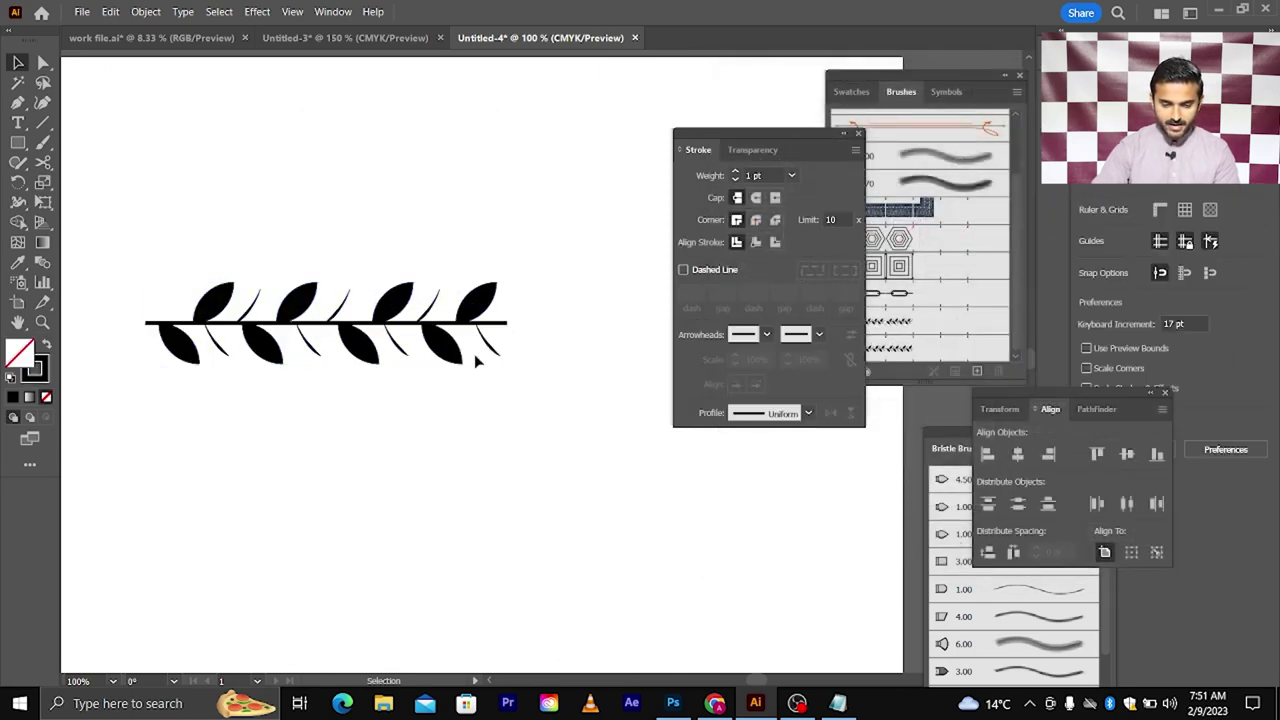
drag(430, 357, 456, 590)
click(249, 237)
Paint several diagonal and curved test strokes with the new leaf brush
key(b)
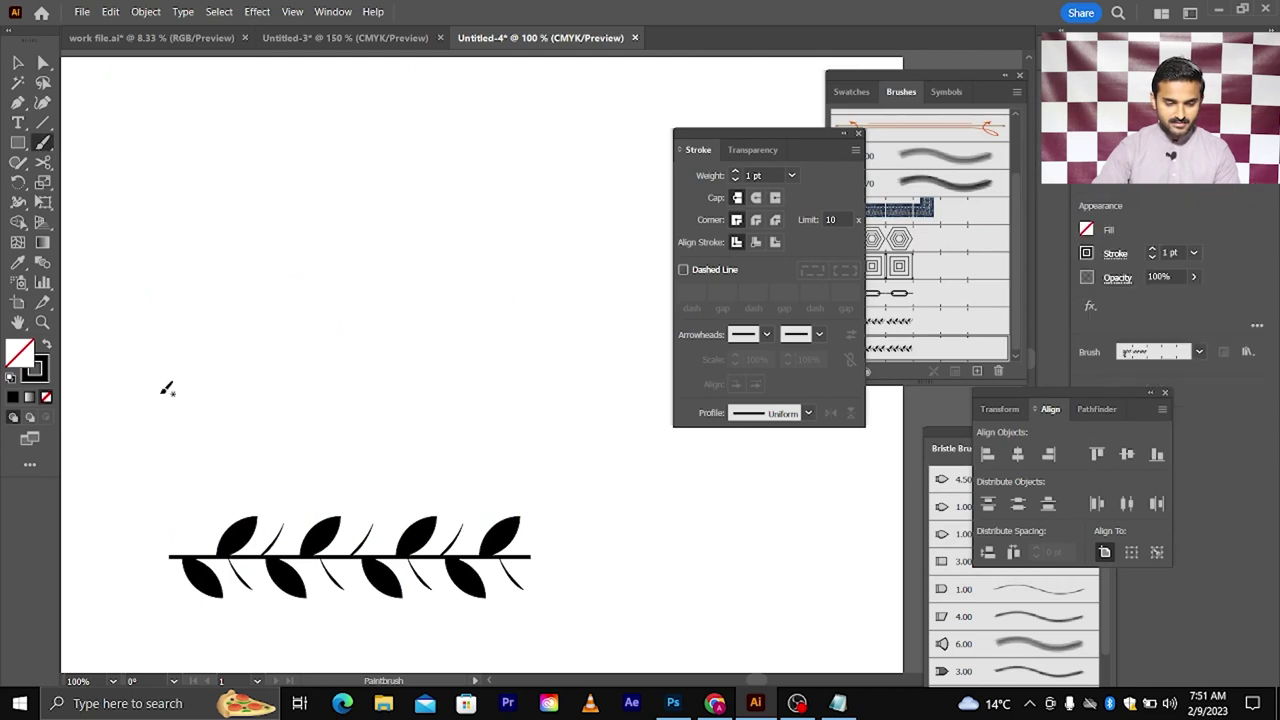
drag(158, 390, 436, 157)
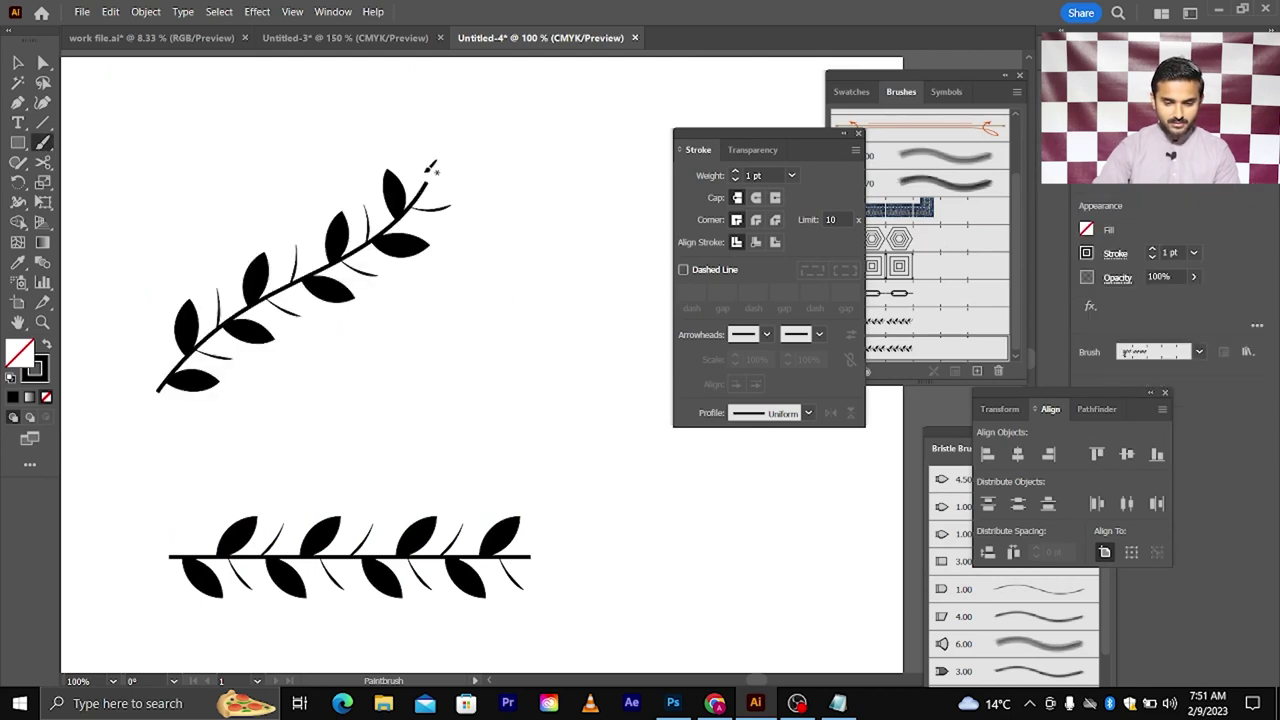
key(ctrl+minus)
drag(428, 290, 578, 152)
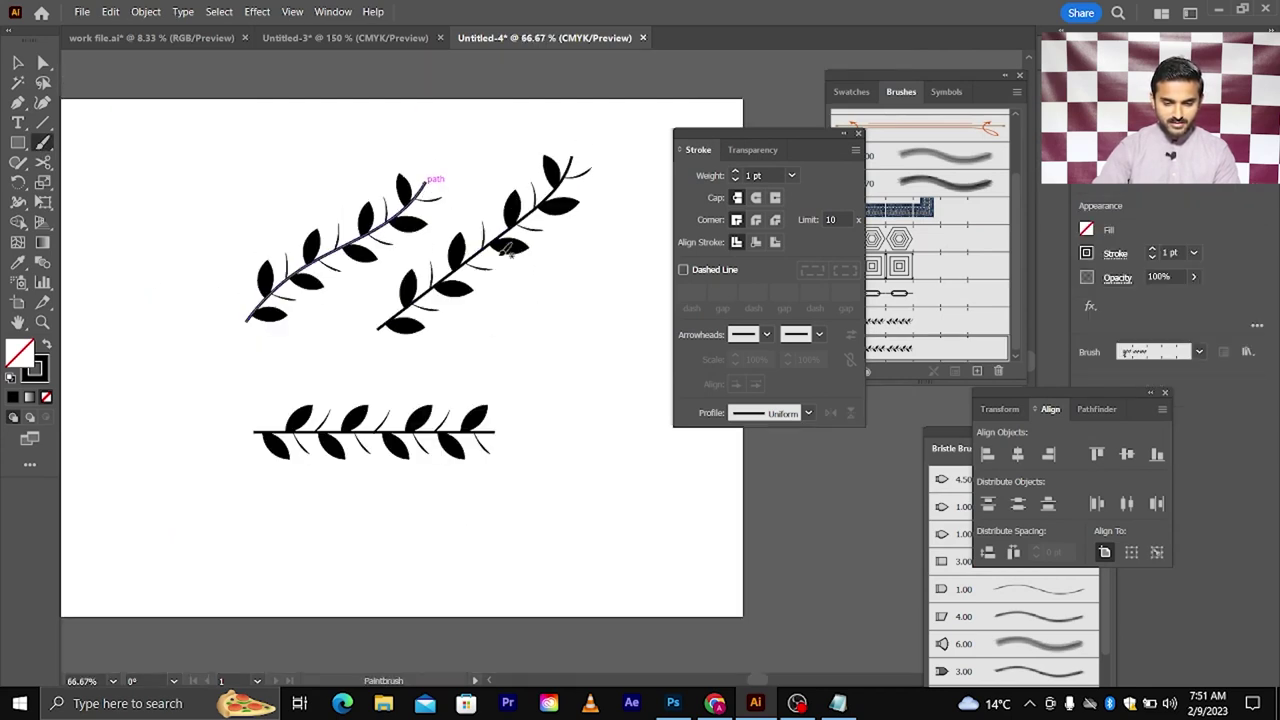
key(ctrl+minus)
key(ctrl+minus)
mouse_move(285, 196)
mouse_down()
mouse_move(312, 368)
mouse_move(648, 362)
mouse_up()
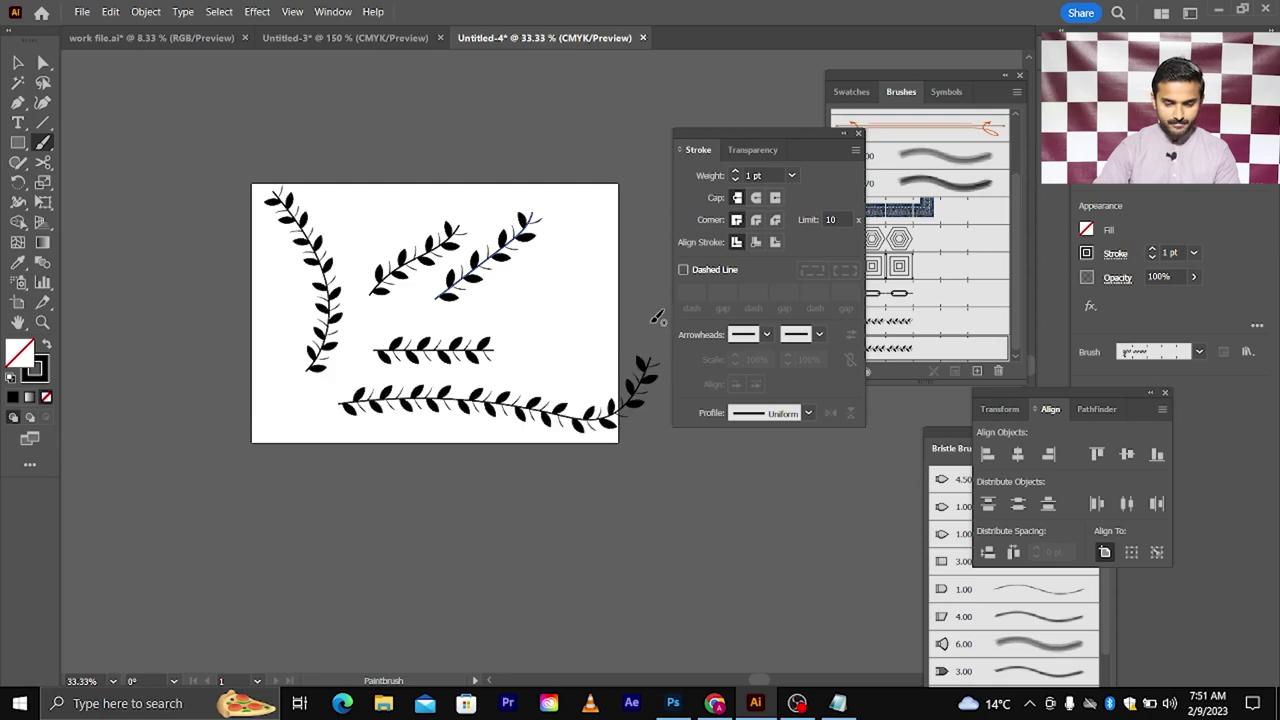
drag(589, 196, 533, 355)
drag(270, 425, 152, 224)
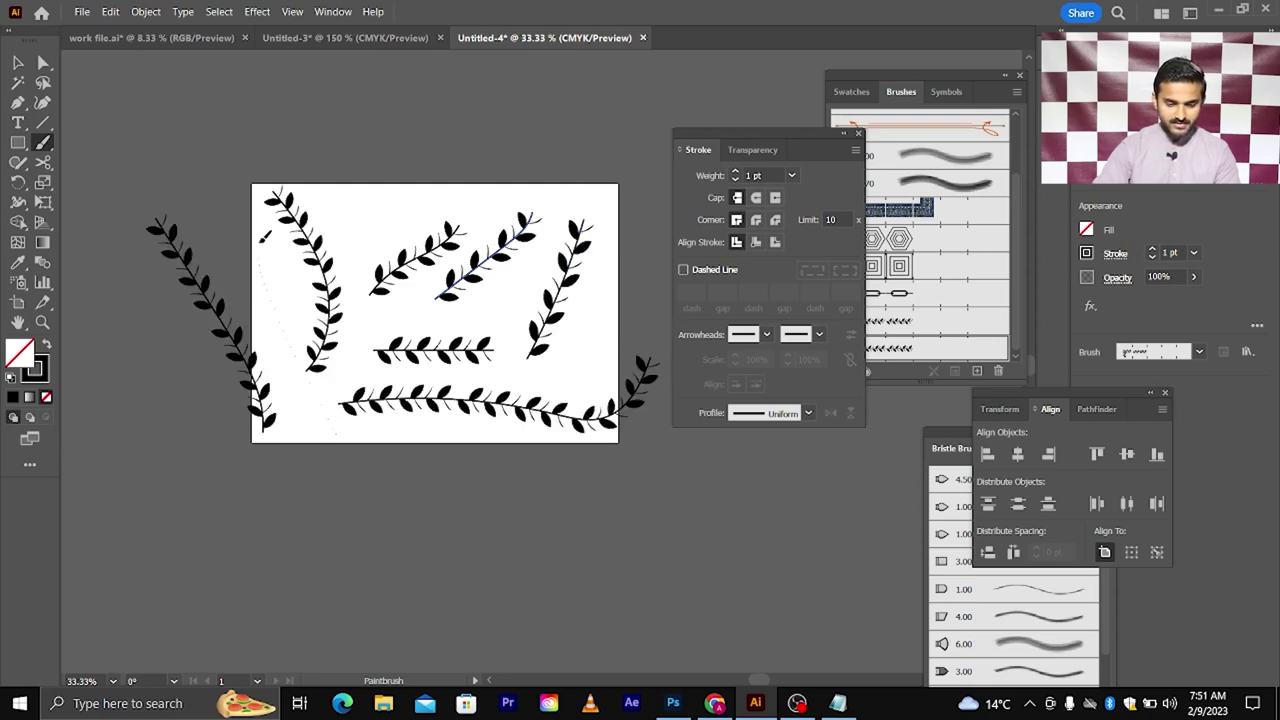
drag(262, 240, 262, 241)
Paint more leaf-brush test branches around the top, centre and lower right
key(ctrl+plus)
key(ctrl+plus)
drag(330, 358, 466, 178)
key(ctrl+minus)
key(ctrl+minus)
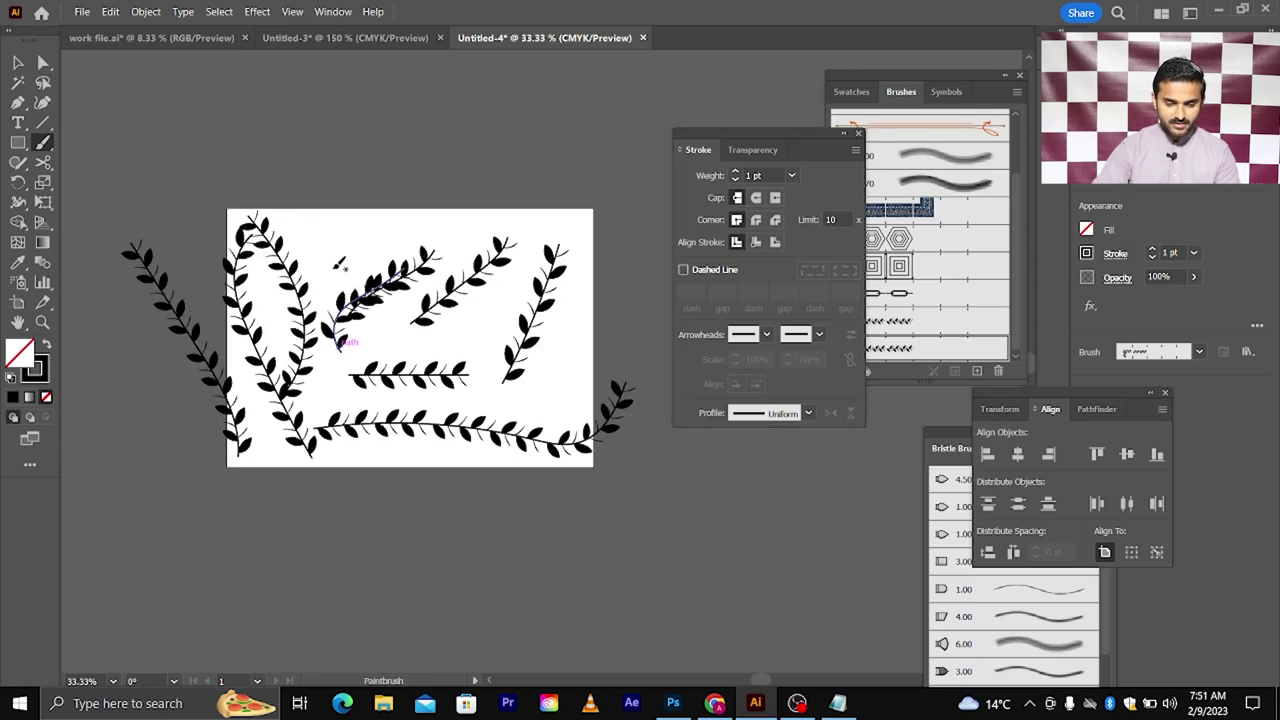
drag(340, 262, 237, 124)
drag(375, 201, 515, 130)
drag(505, 318, 372, 445)
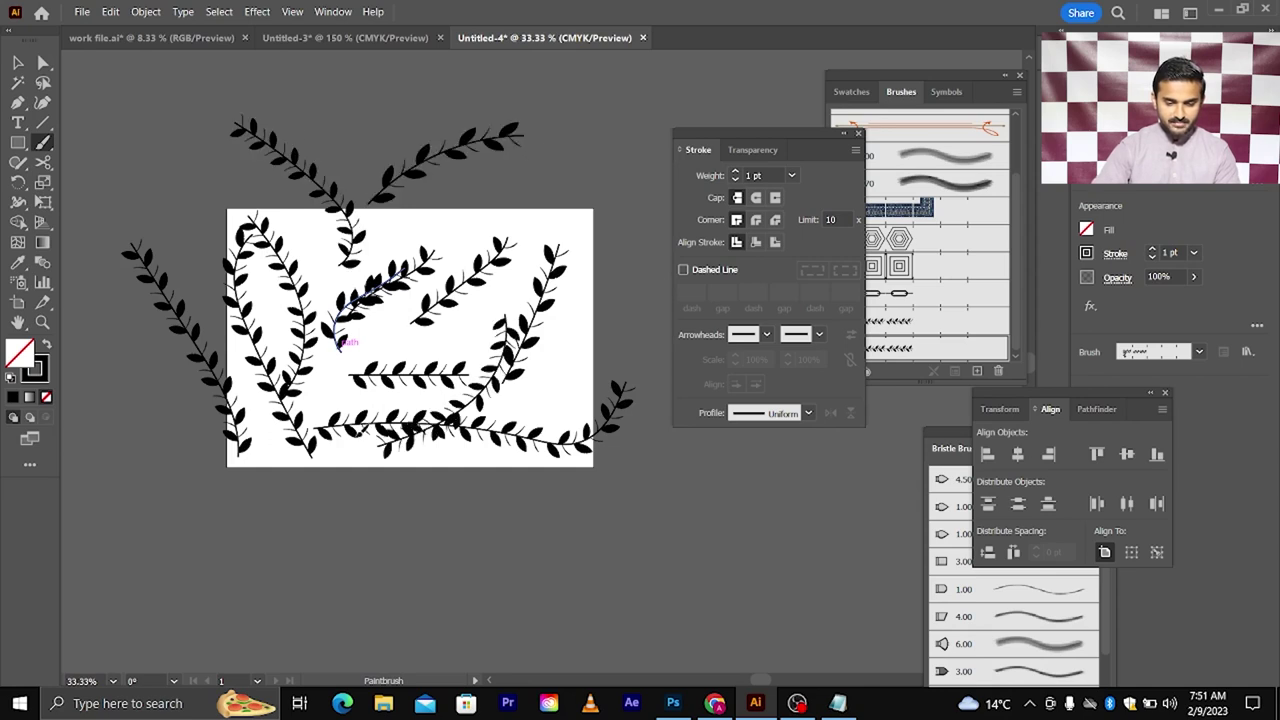
drag(232, 300, 346, 420)
mouse_move(368, 467)
mouse_down()
mouse_move(405, 300)
mouse_move(343, 360)
mouse_up()
Select all artwork and delete it, leaving the artboard blank
click(22, 63)
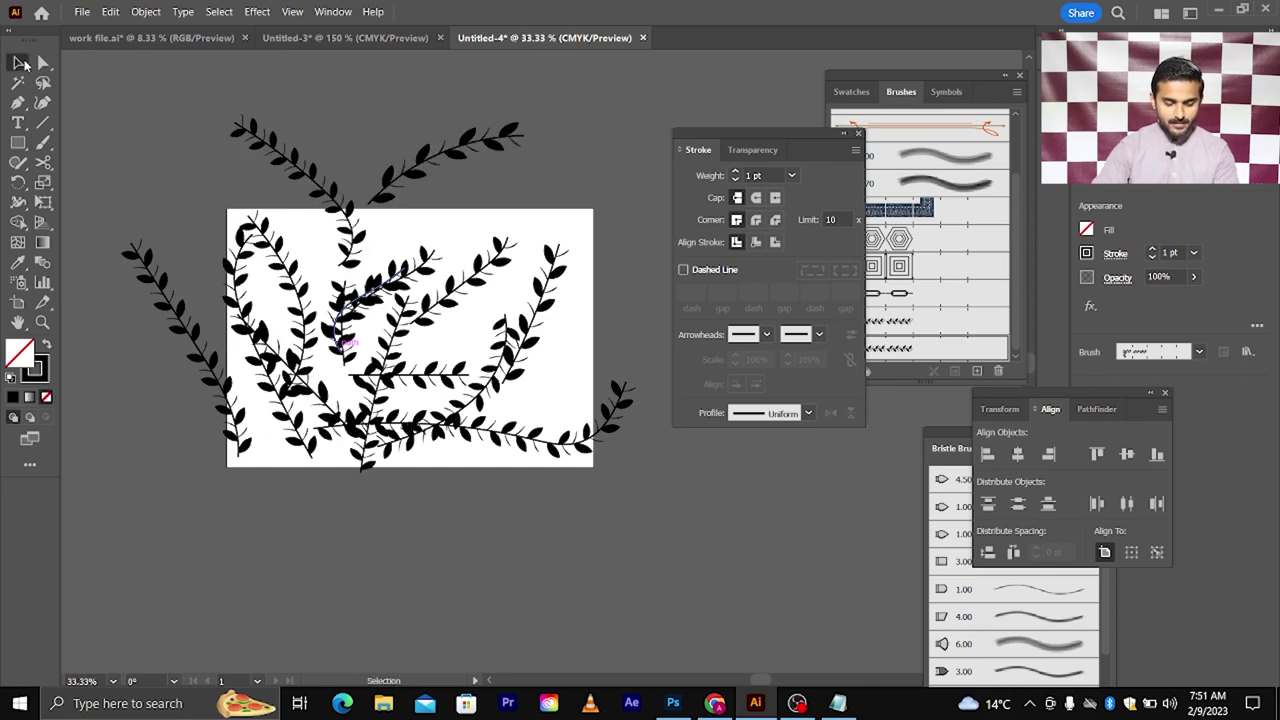
key(ctrl+a)
key(Delete)
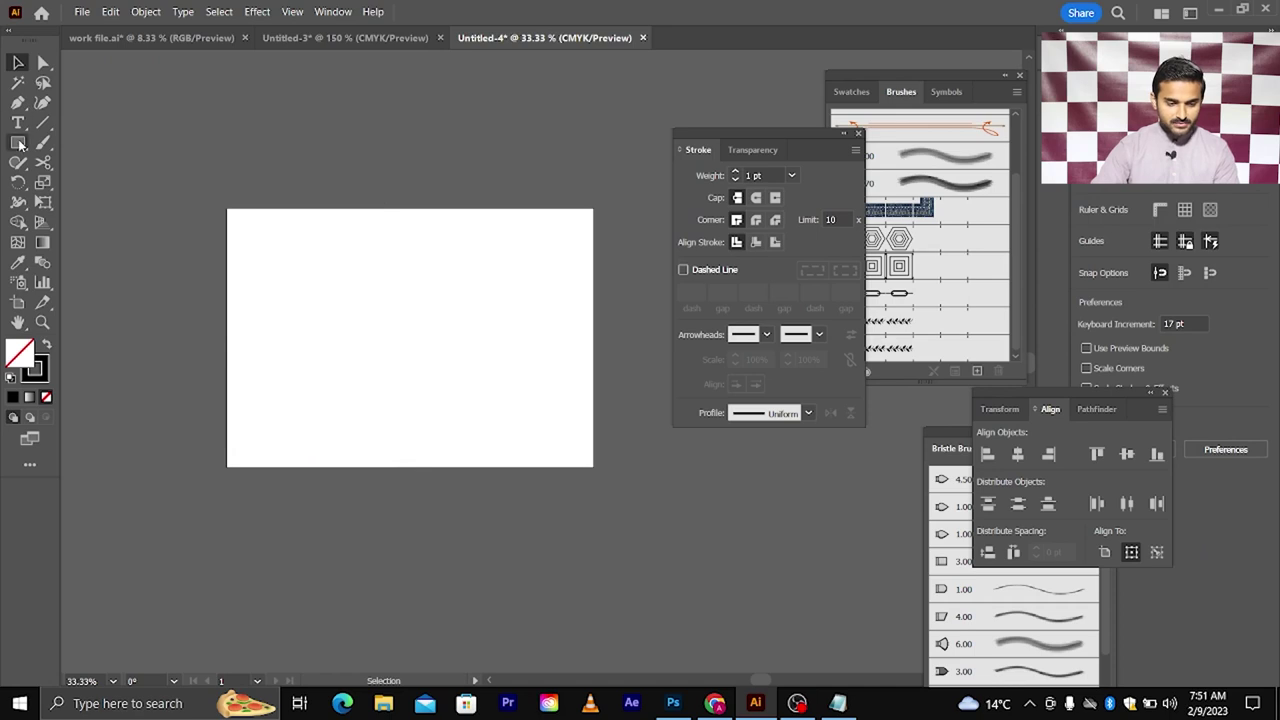
Draw a circle in the middle of the artboard with the Ellipse tool
drag(20, 145, 100, 180)
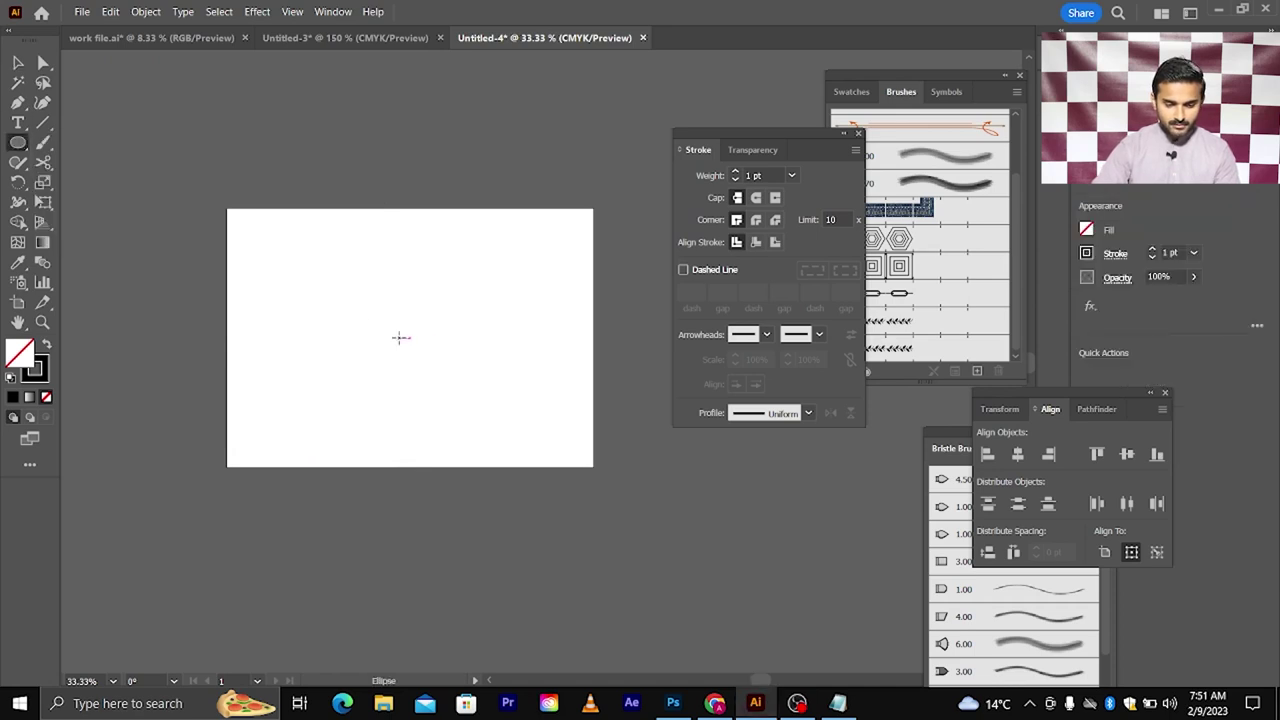
drag(400, 338, 497, 434)
key(v)
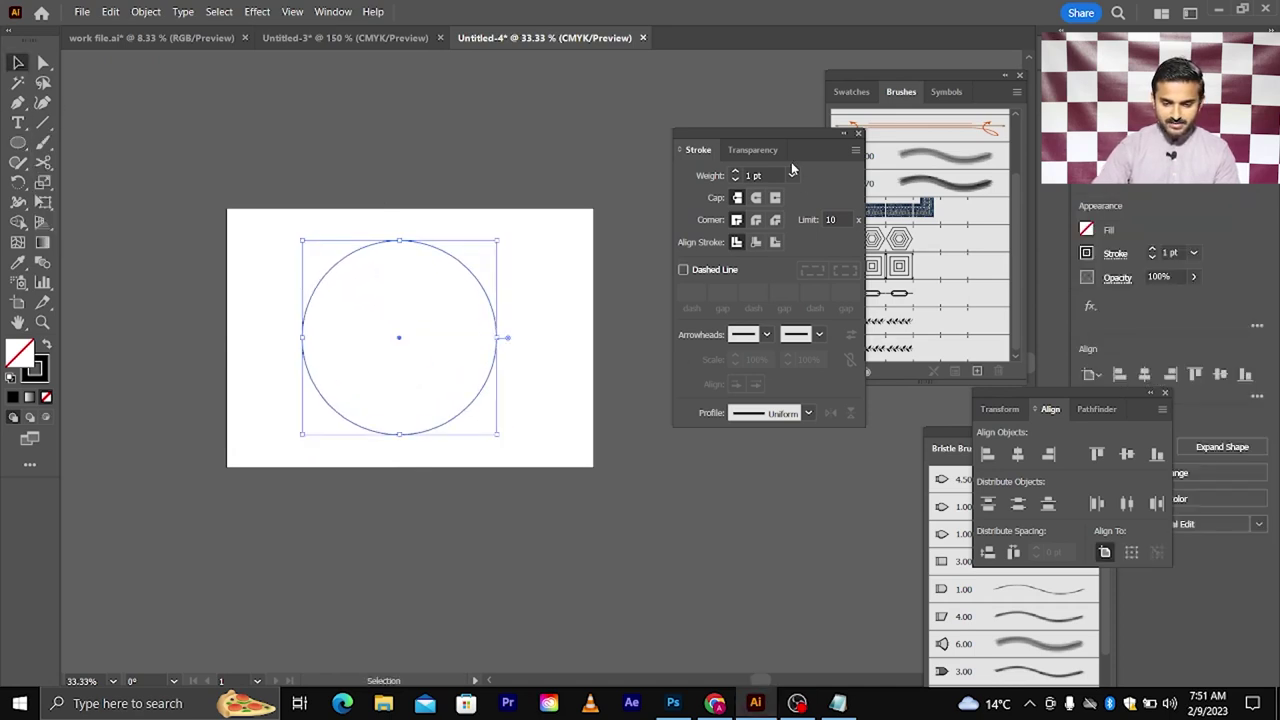
Apply the leaf pattern brush to the circle to form the wreath
drag(805, 136, 1001, 538)
click(876, 348)
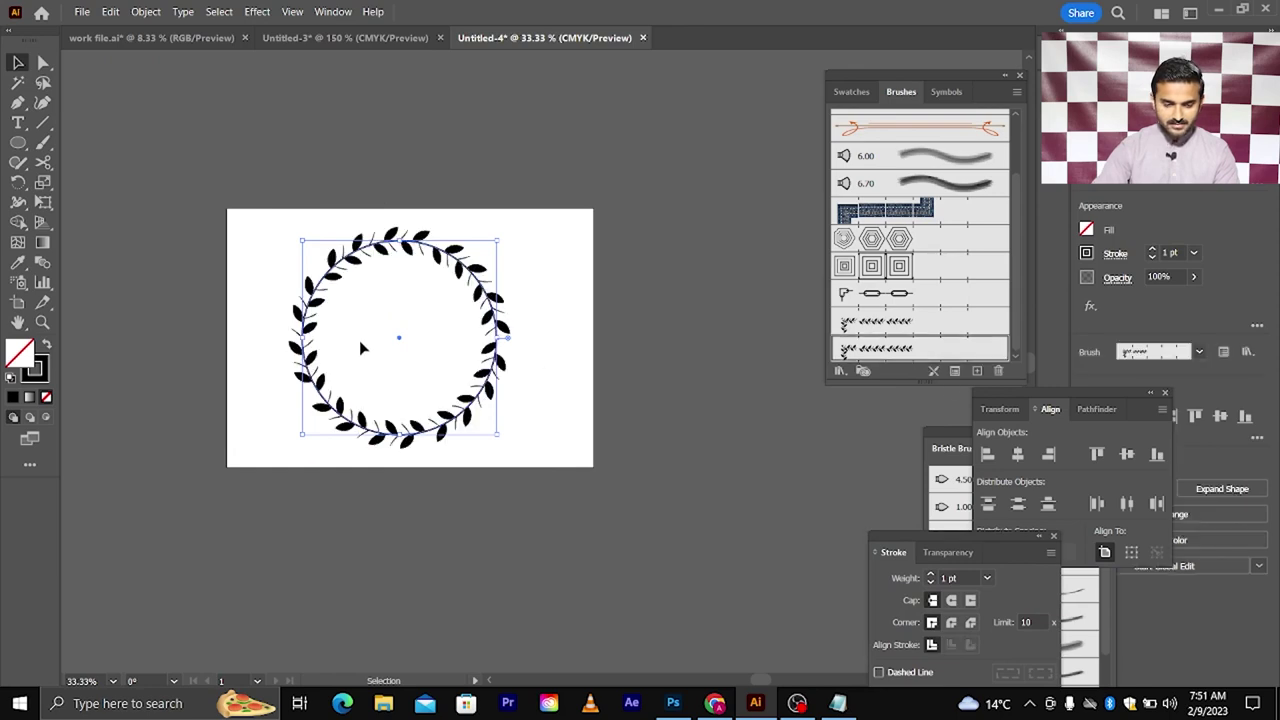
scroll(359, 340, up, 2)
scroll(390, 358, down, 1)
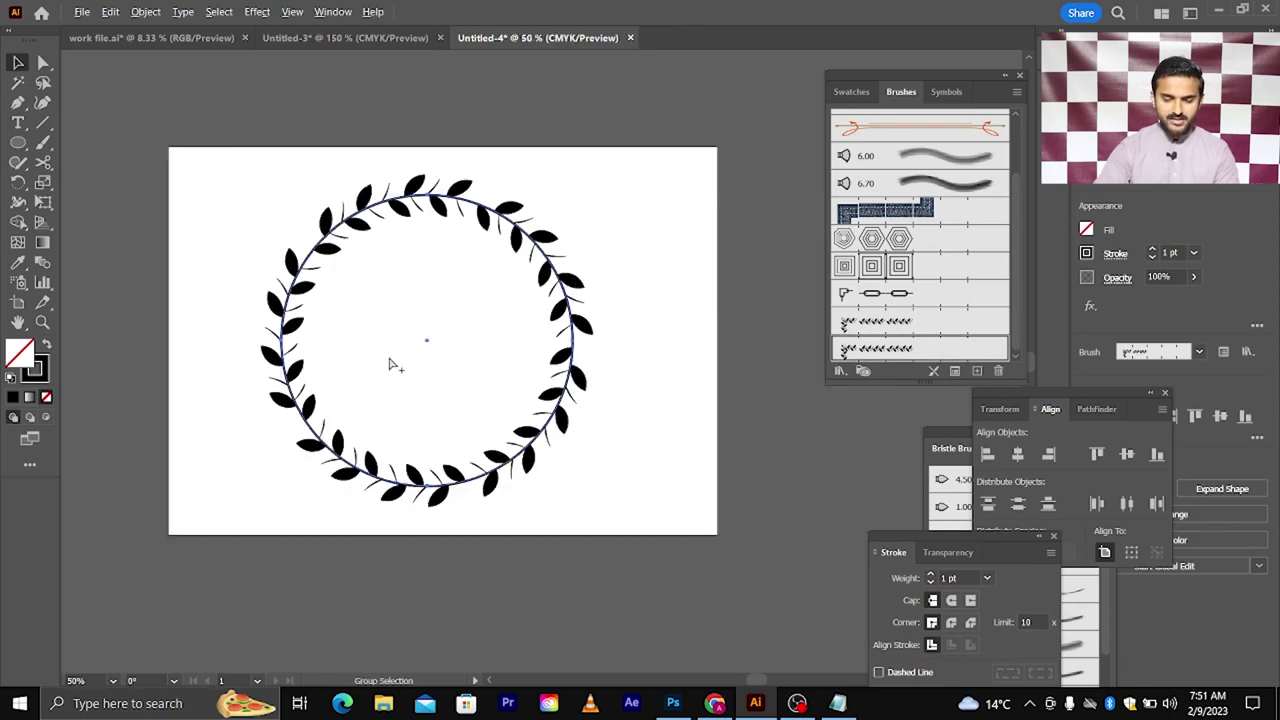
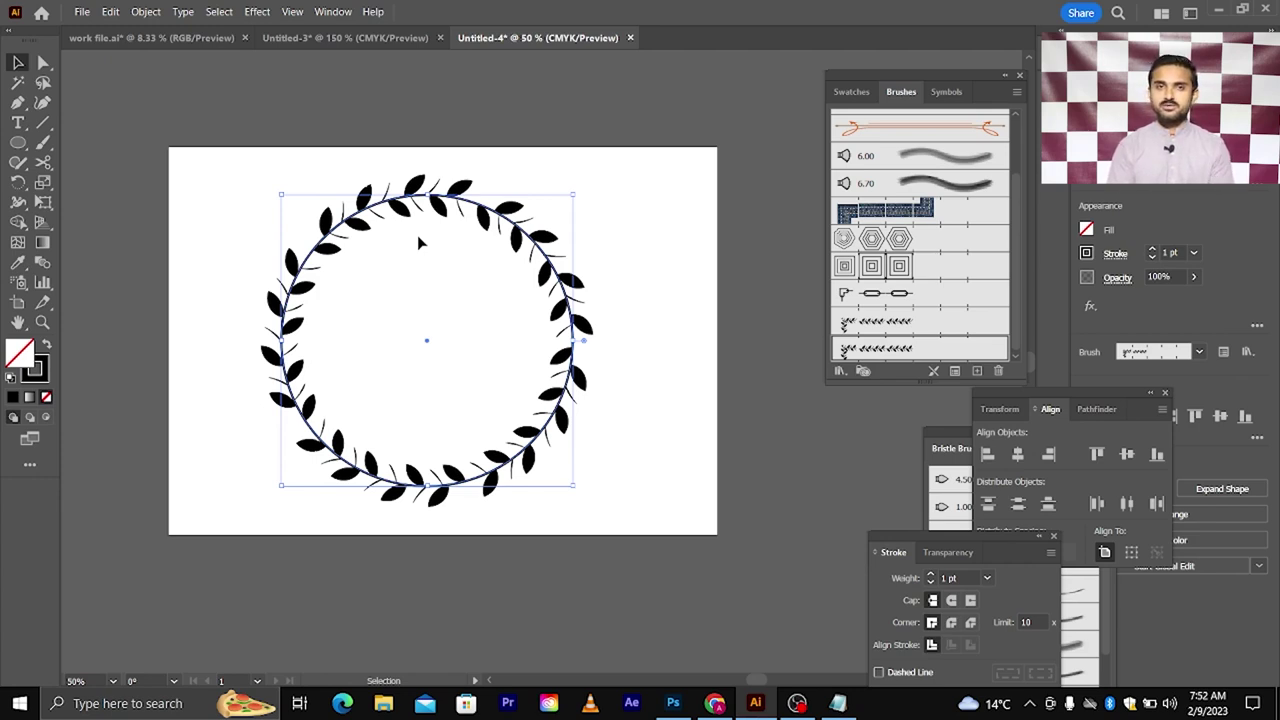
Delete the leaf-brush wreath from the artboard
scroll(480, 237, down, 1)
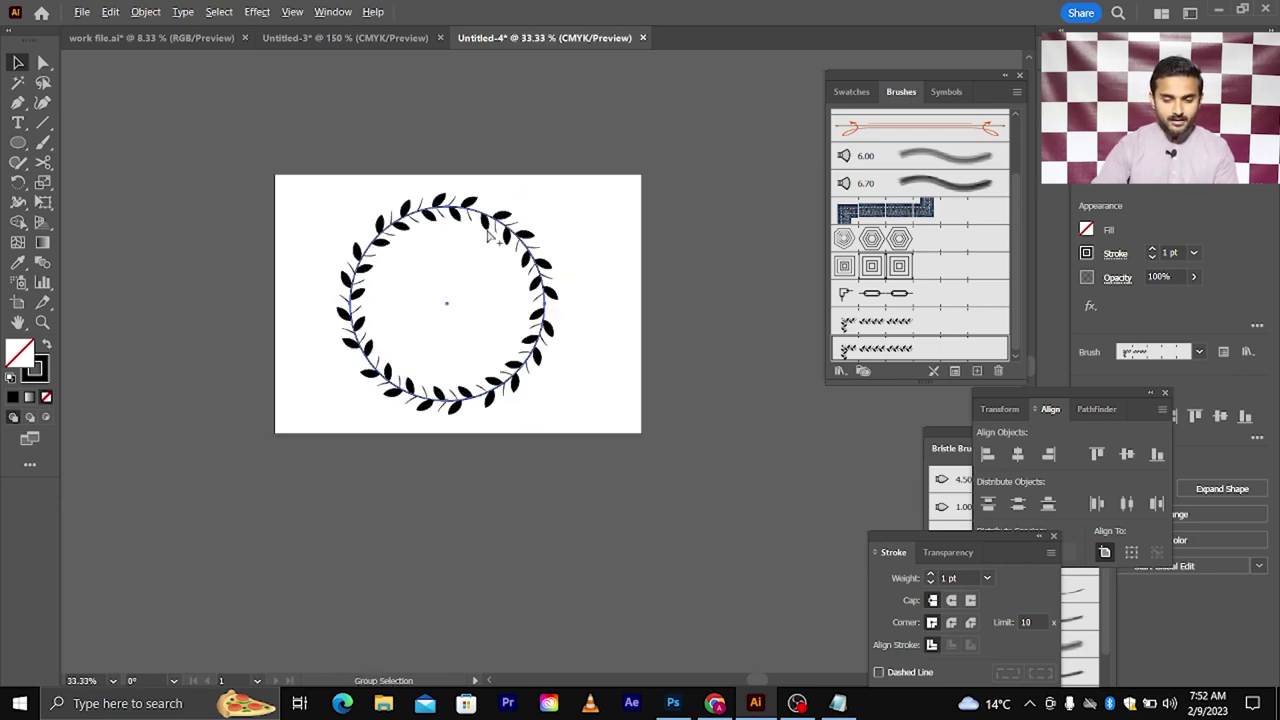
scroll(488, 233, up, 1)
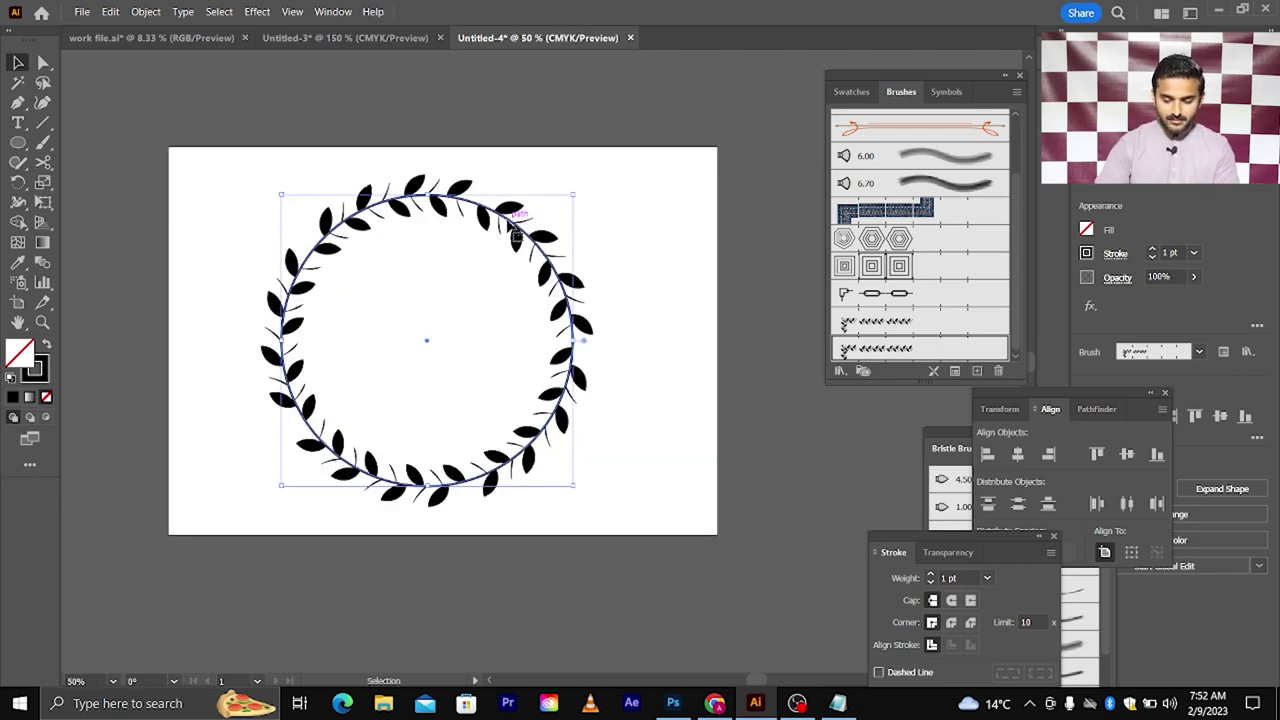
key(Delete)
key(plus)
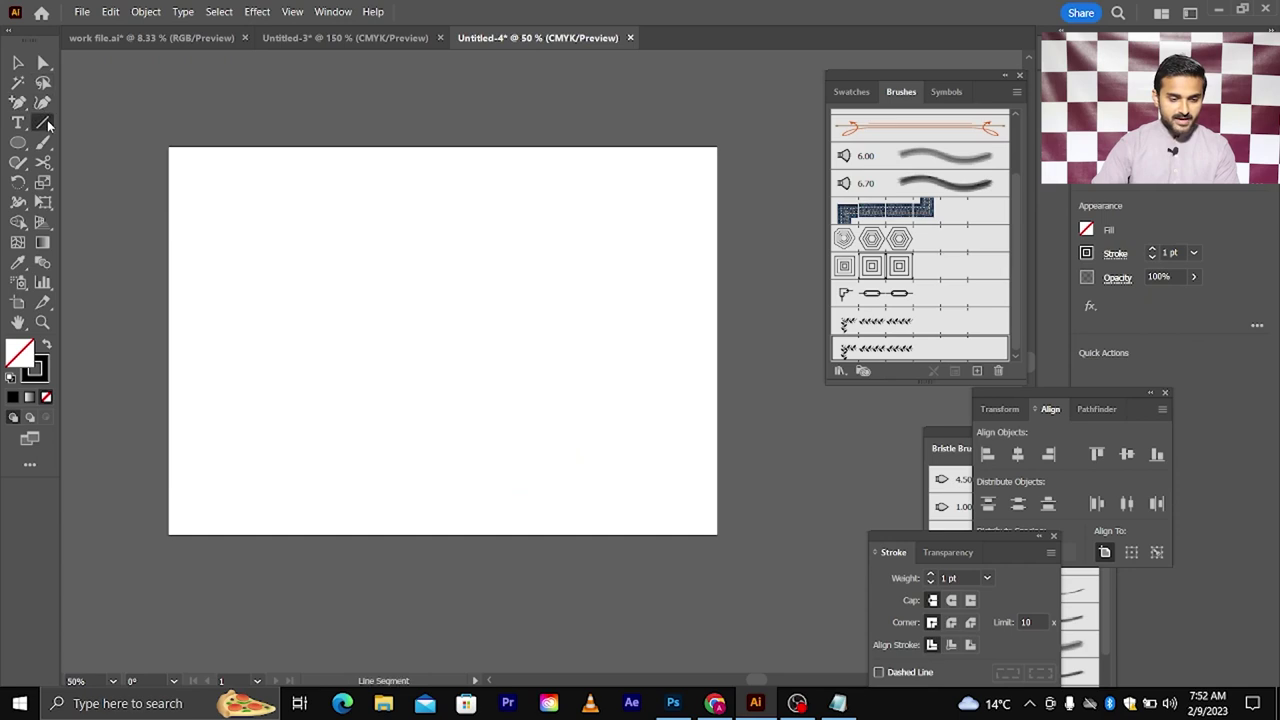
Draw a demo spiral, apply the leaf brush, move it up-right, then delete it
drag(47, 120, 105, 162)
drag(372, 365, 563, 460)
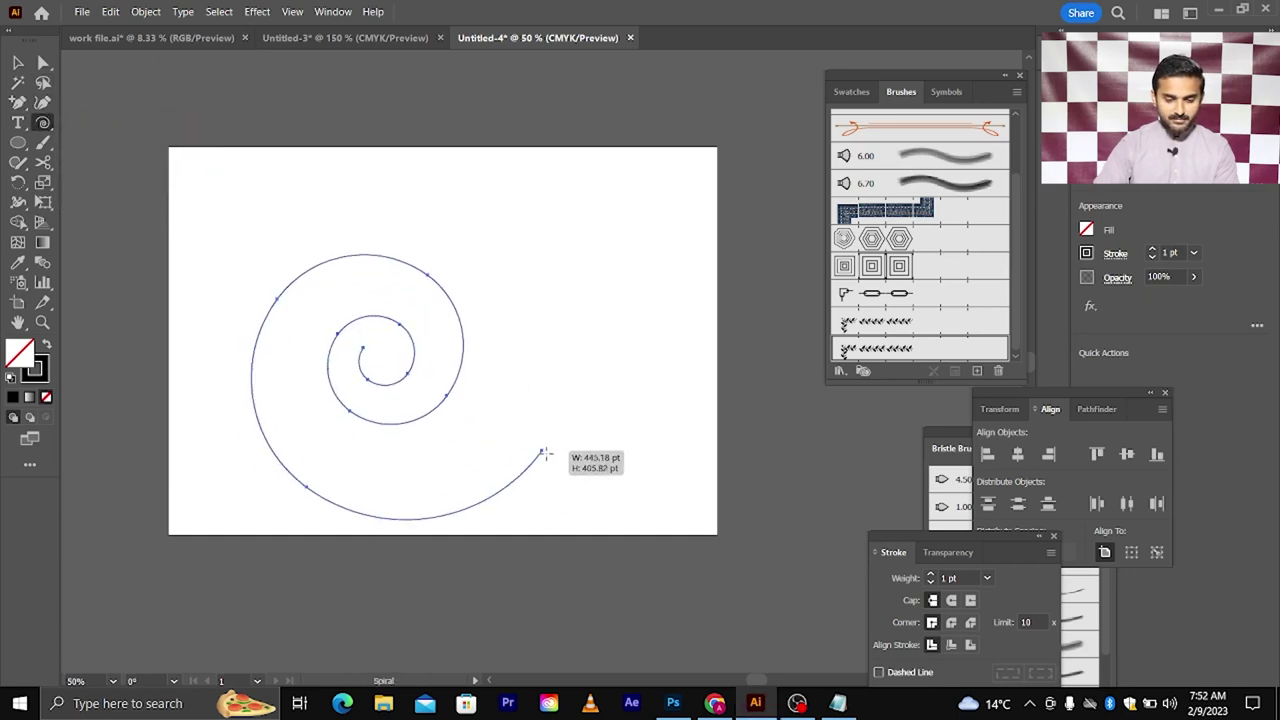
click(897, 350)
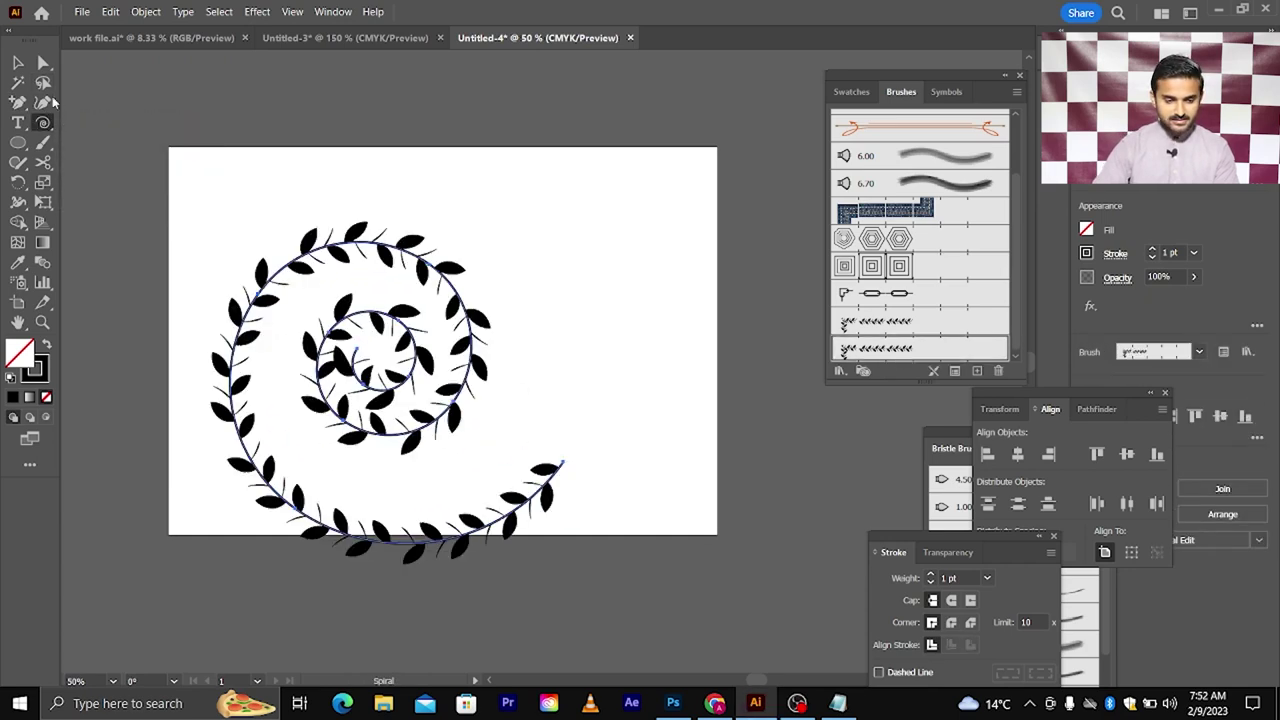
click(18, 62)
drag(318, 250, 383, 223)
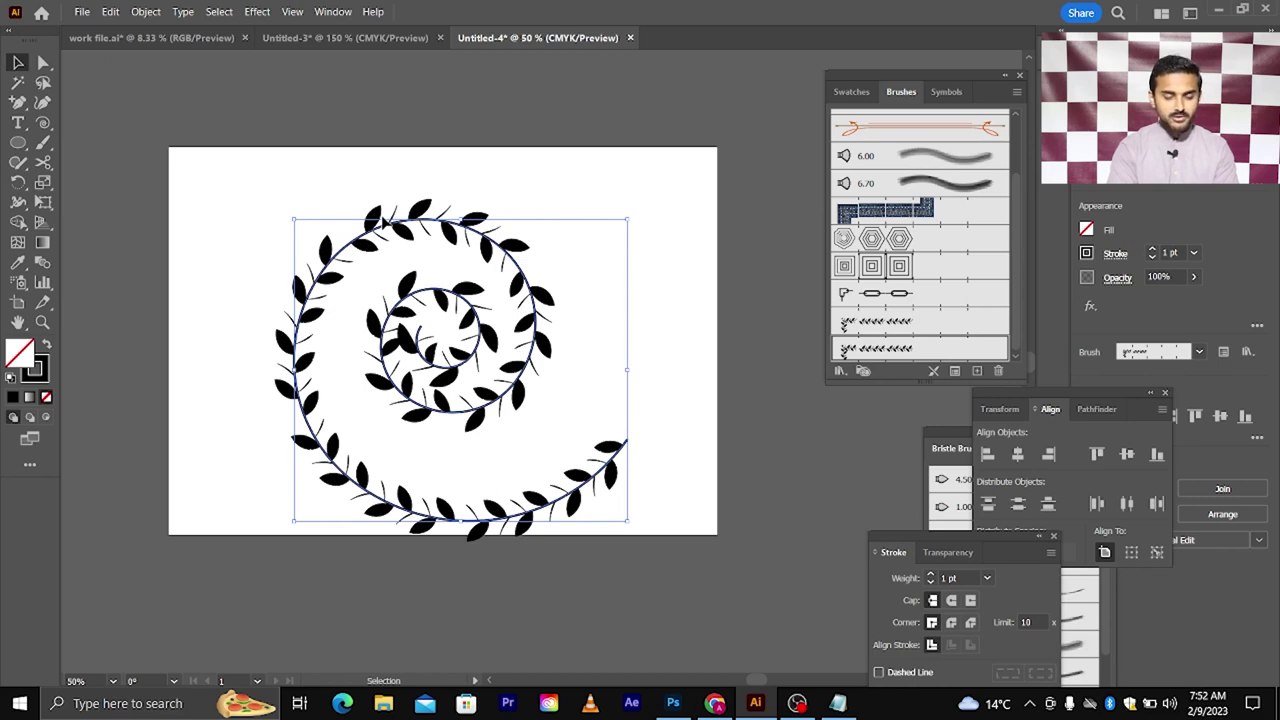
key(Delete)
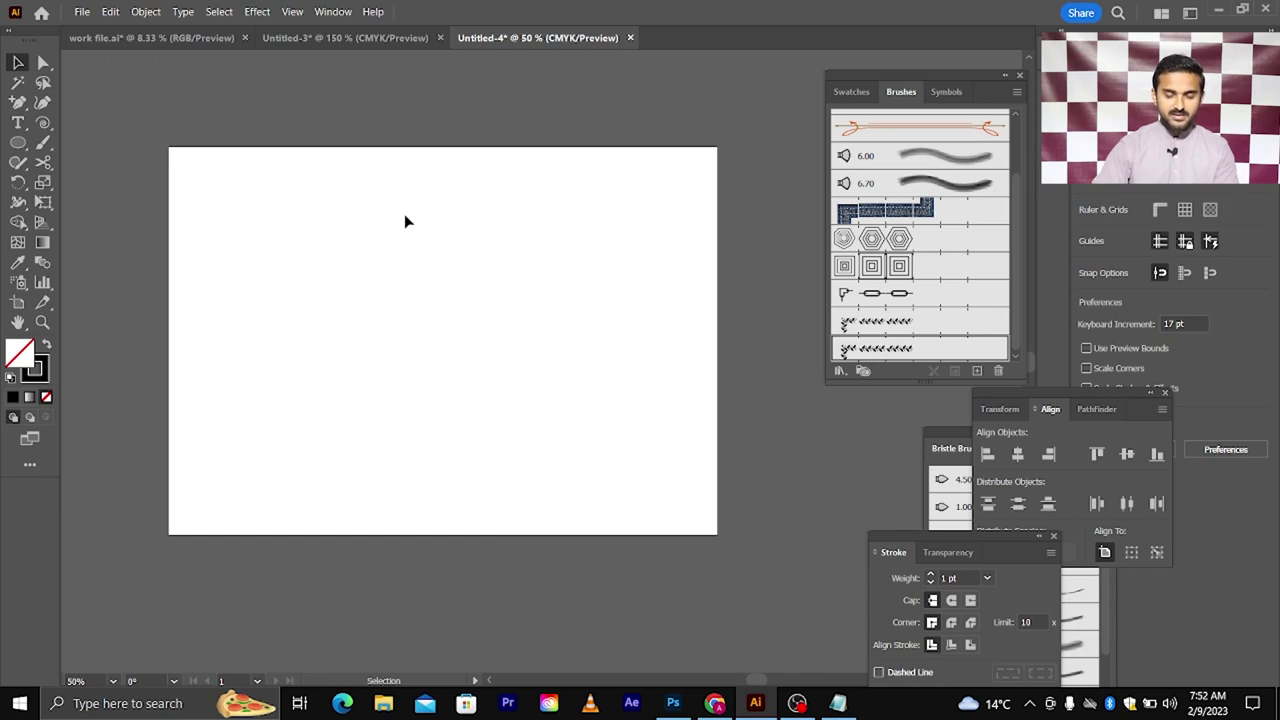
Draw a tall ellipse and convert its top and bottom anchors to sharp corners
key(ctrl+1)
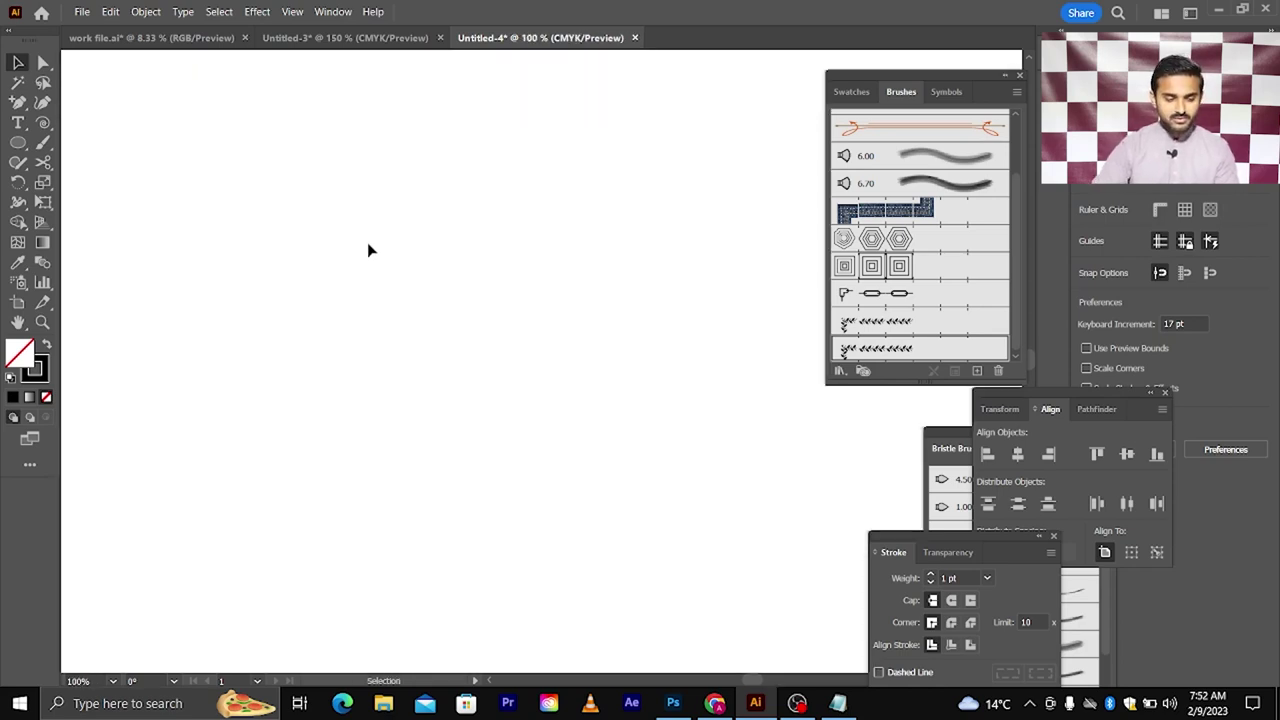
click(18, 142)
mouse_move(340, 234)
mouse_down()
mouse_move(410, 353)
mouse_move(406, 338)
mouse_up()
click(43, 62)
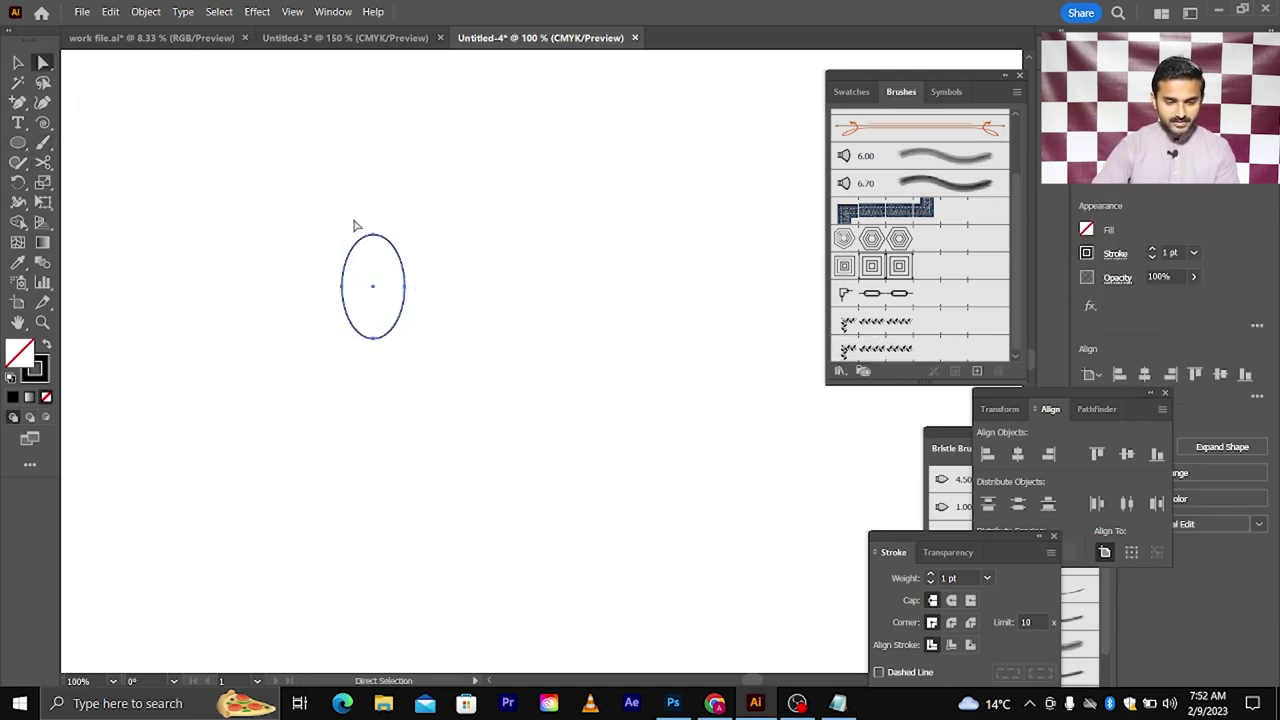
drag(309, 206, 432, 252)
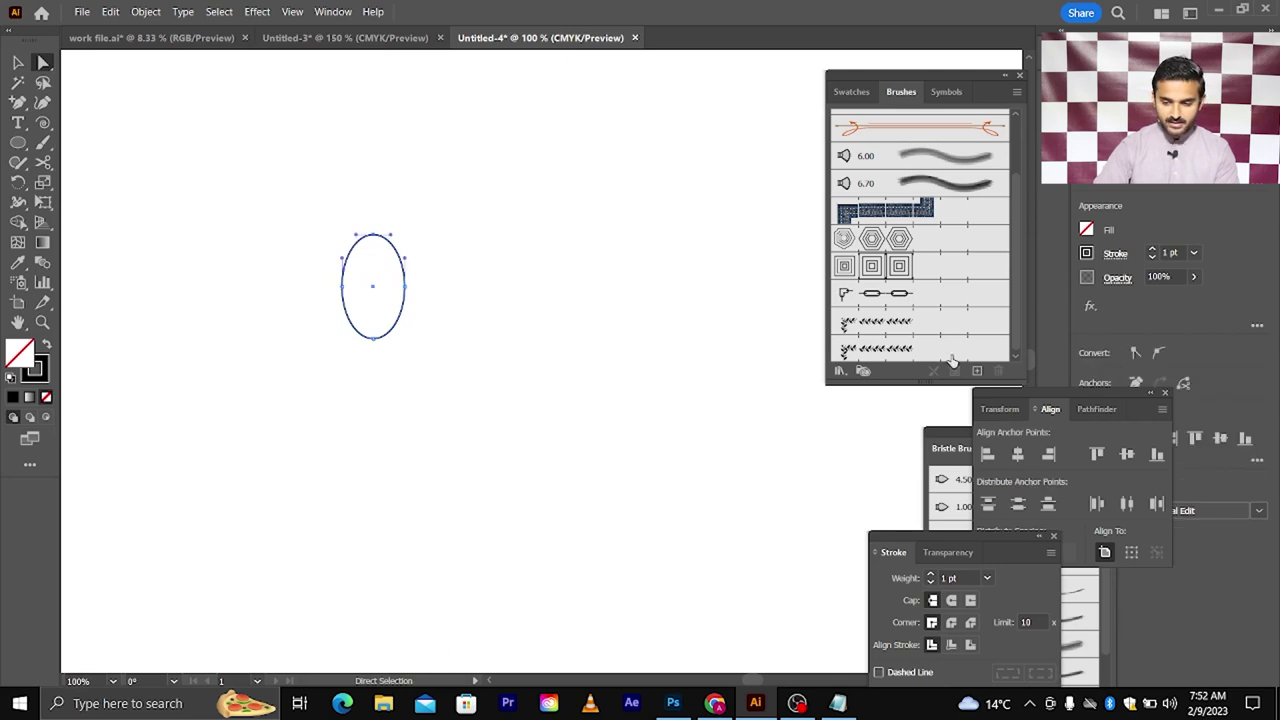
click(1134, 352)
drag(332, 332, 446, 373)
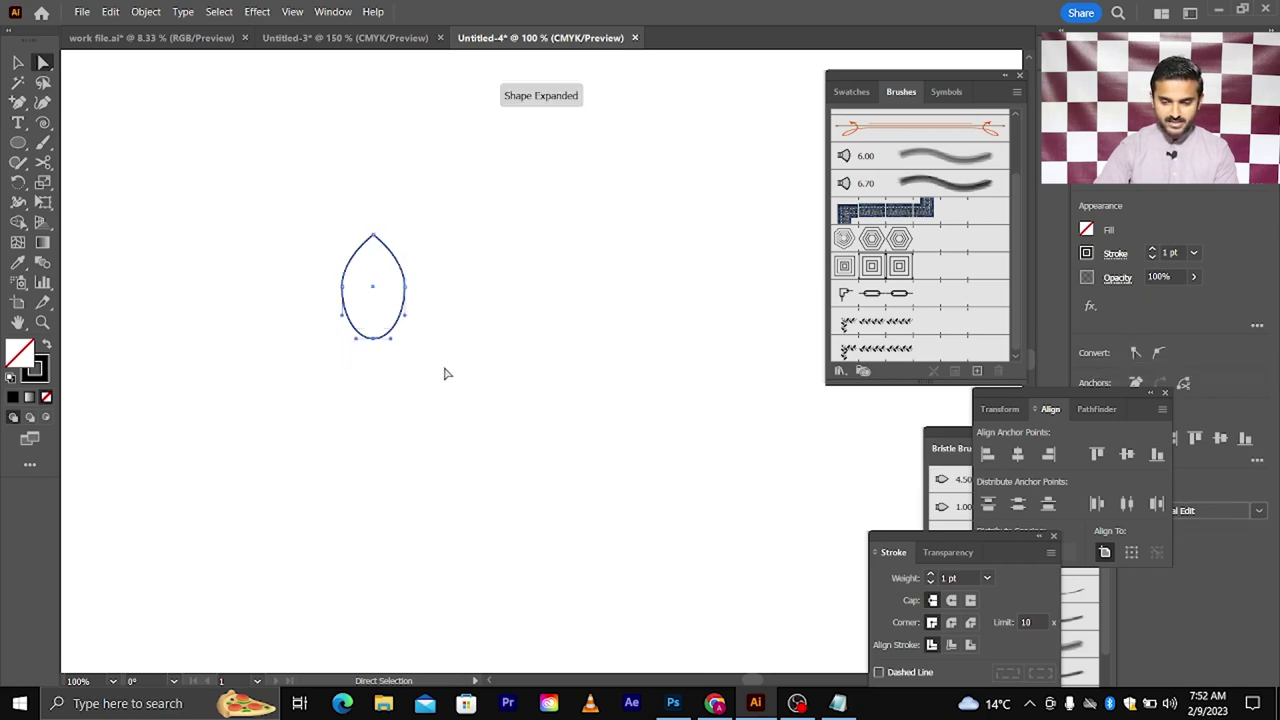
click(1134, 353)
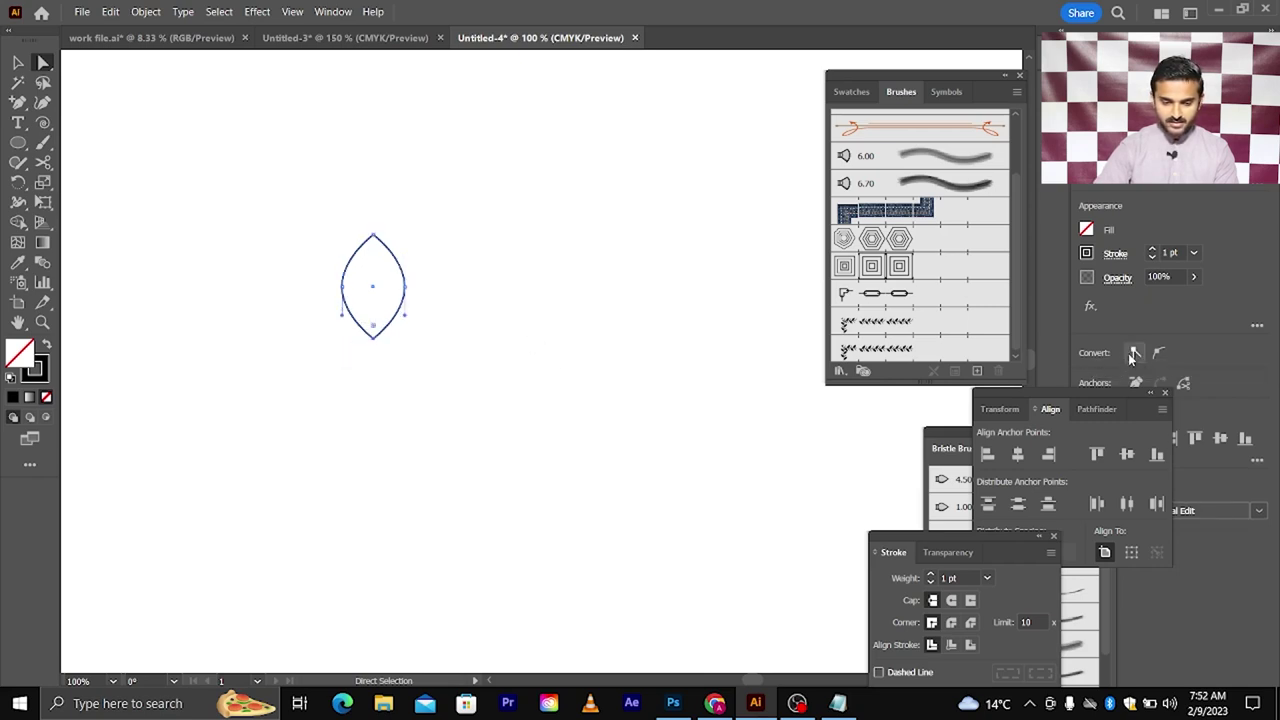
Narrow the pointed ellipse into a slim lens shape
click(17, 62)
key(ctrl+plus)
drag(487, 312, 474, 313)
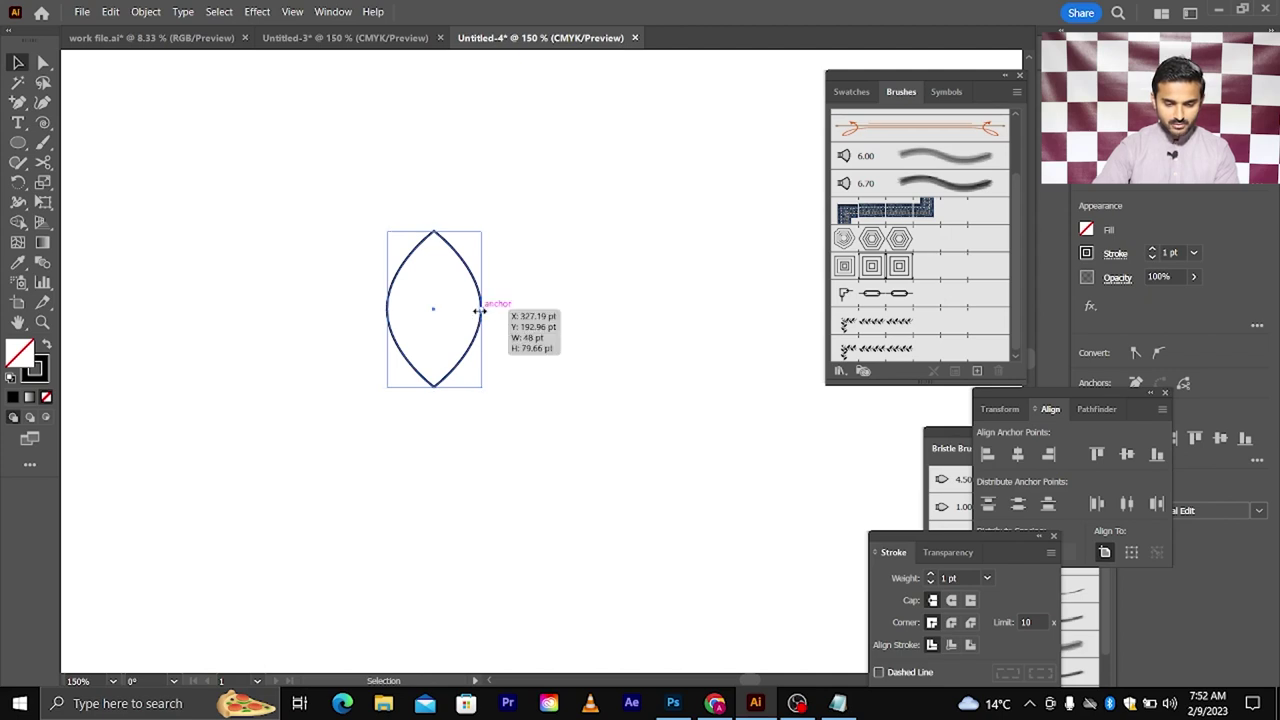
click(502, 311)
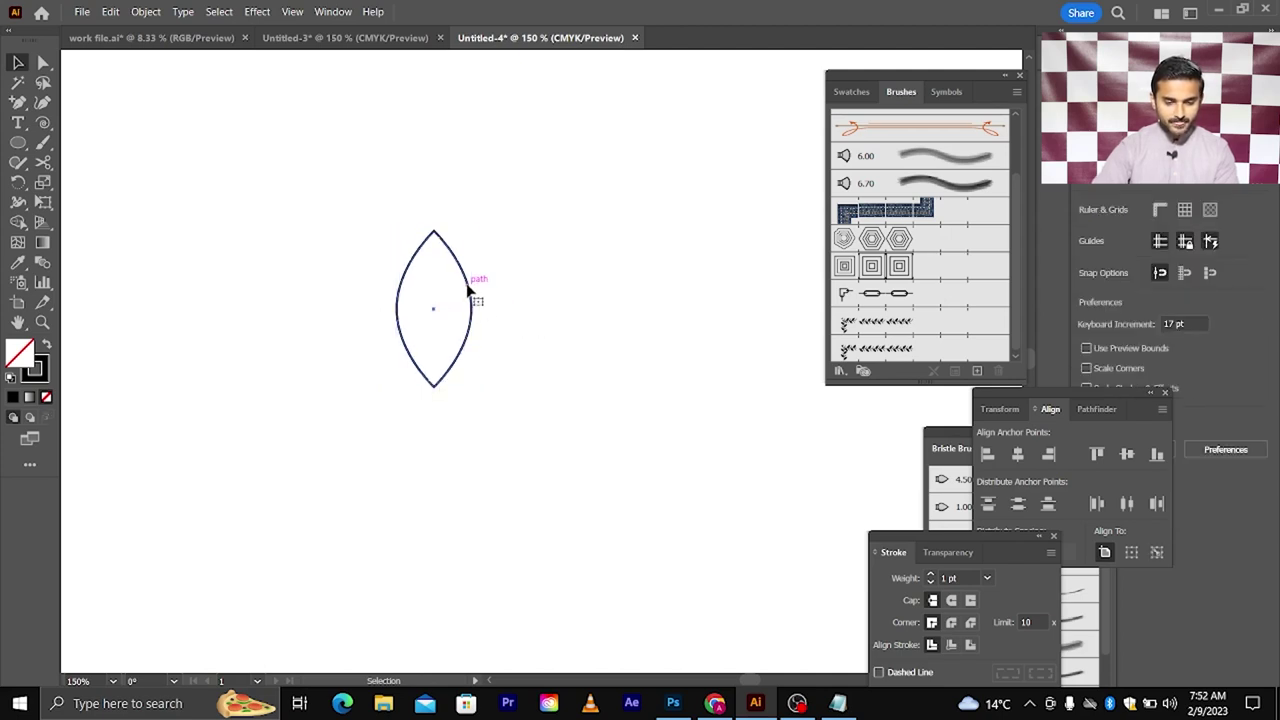
Make two progressively smaller lens copies nested concentrically inside the original
click(469, 285)
key(a)
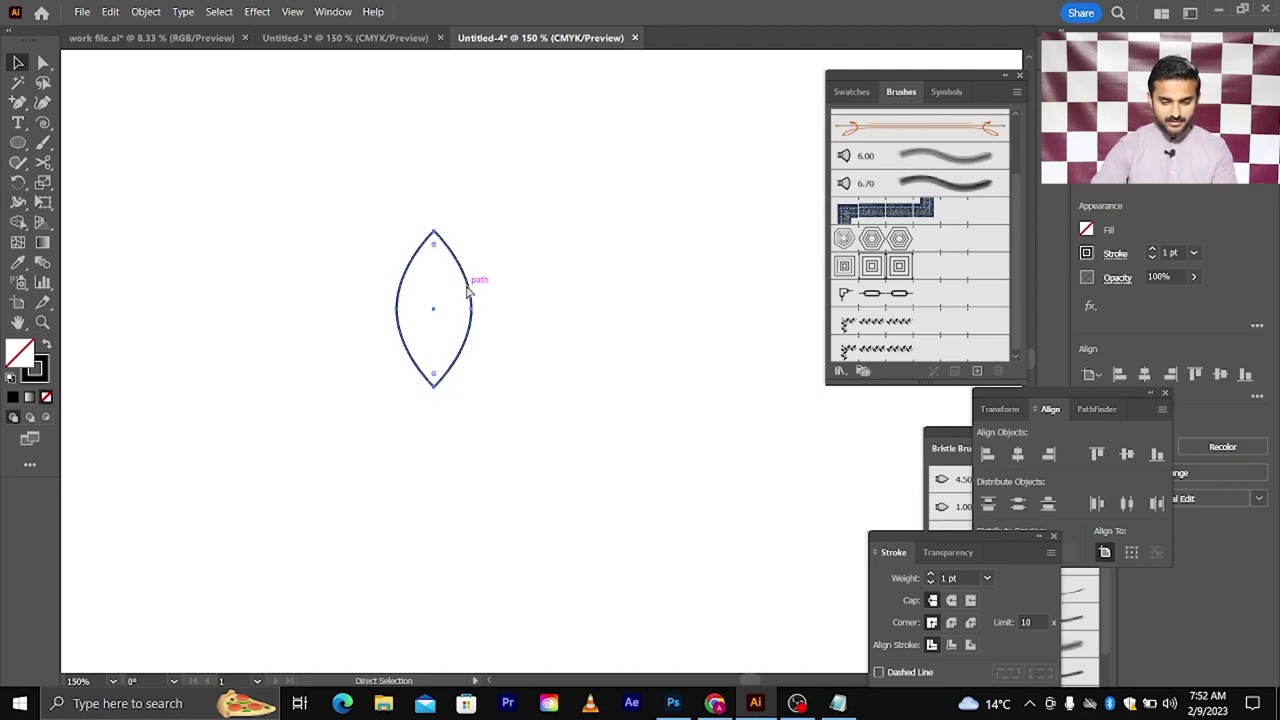
key(v)
drag(471, 231, 471, 258)
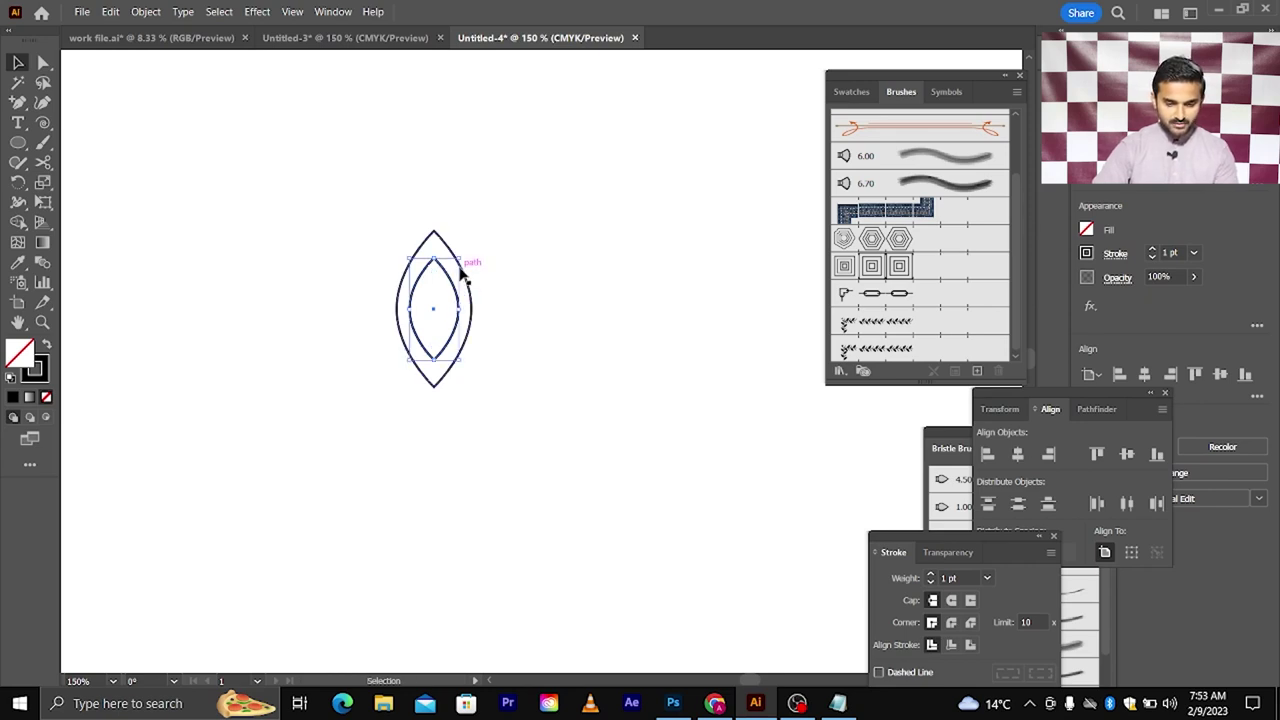
drag(463, 258, 460, 283)
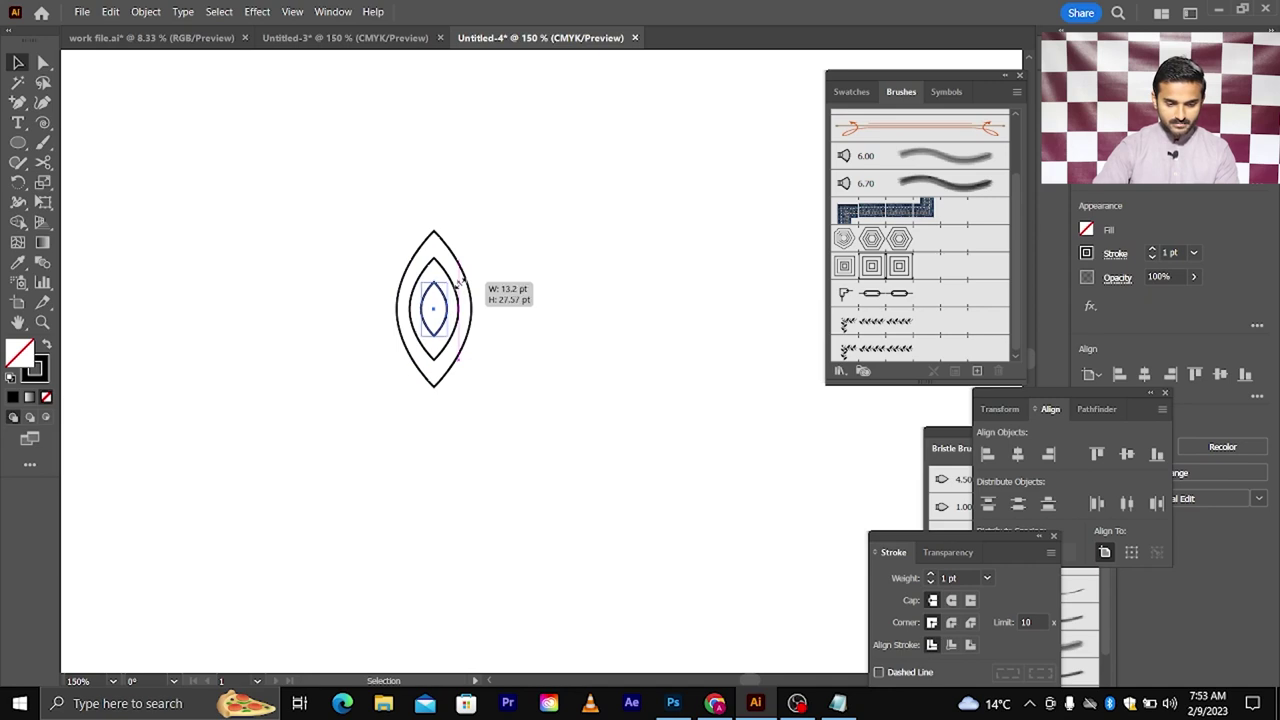
drag(460, 284, 462, 285)
click(480, 300)
scroll(480, 300, up, 1)
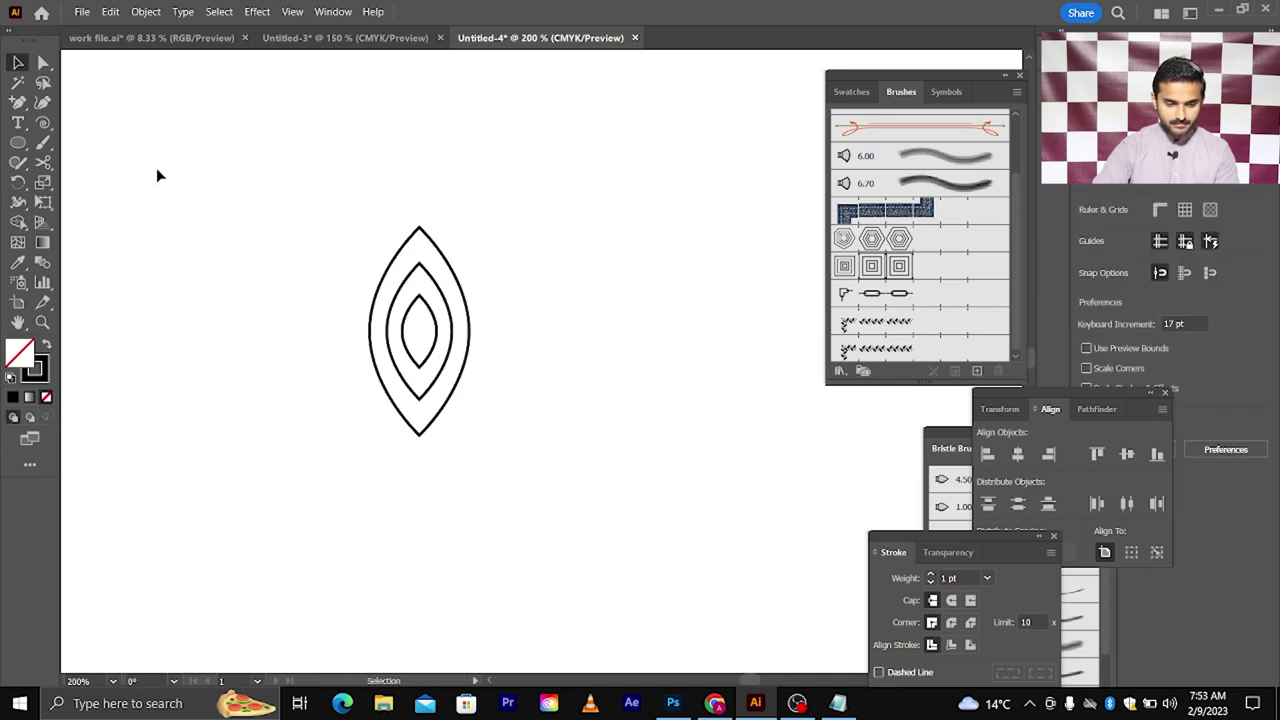
Delete the lower anchors of all three lenses, leaving three nested open arches
click(43, 62)
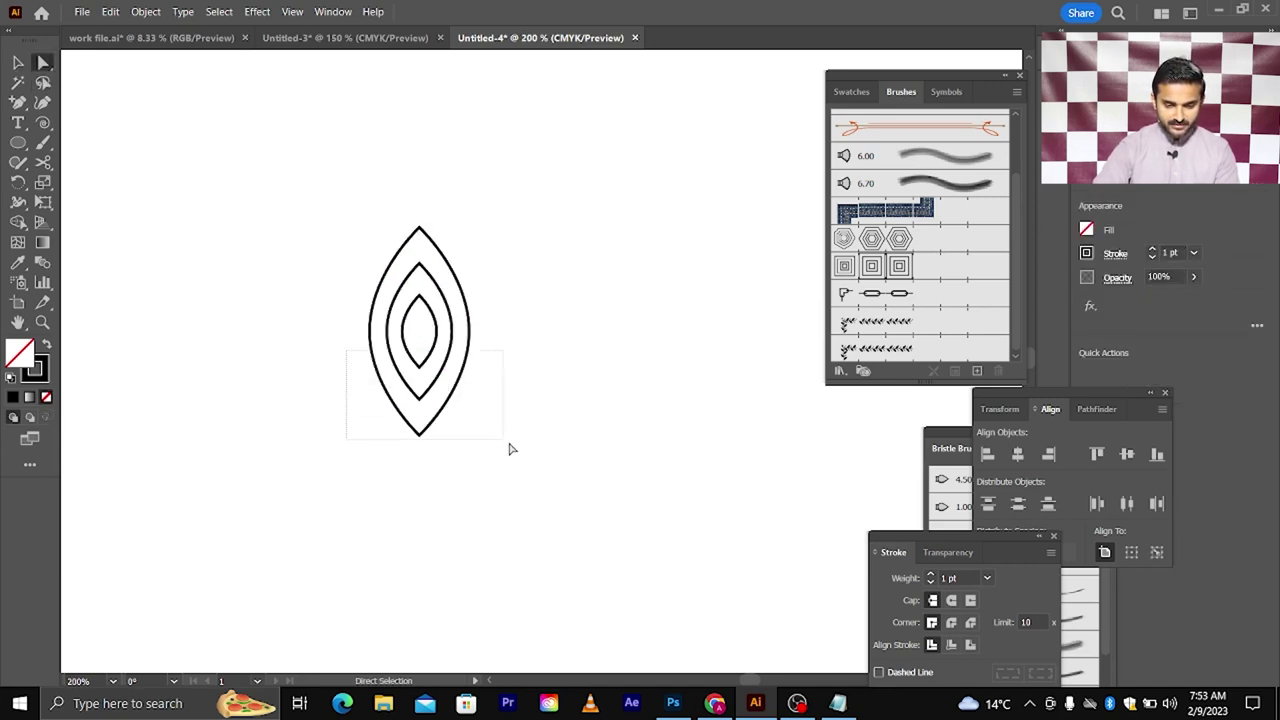
drag(347, 357, 519, 456)
key(Delete)
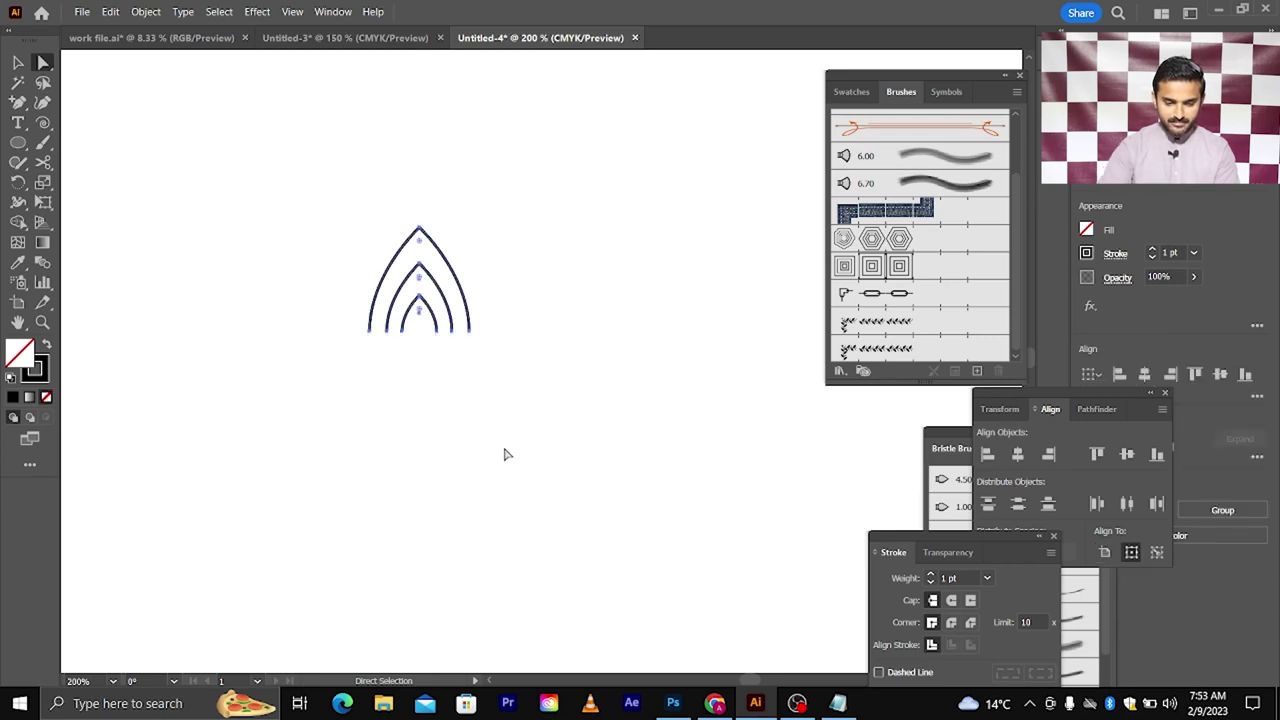
click(17, 62)
click(371, 296)
scroll(395, 305, down, 1)
Group the three arches, move them left, and set a 2 pt stroke
key(a)
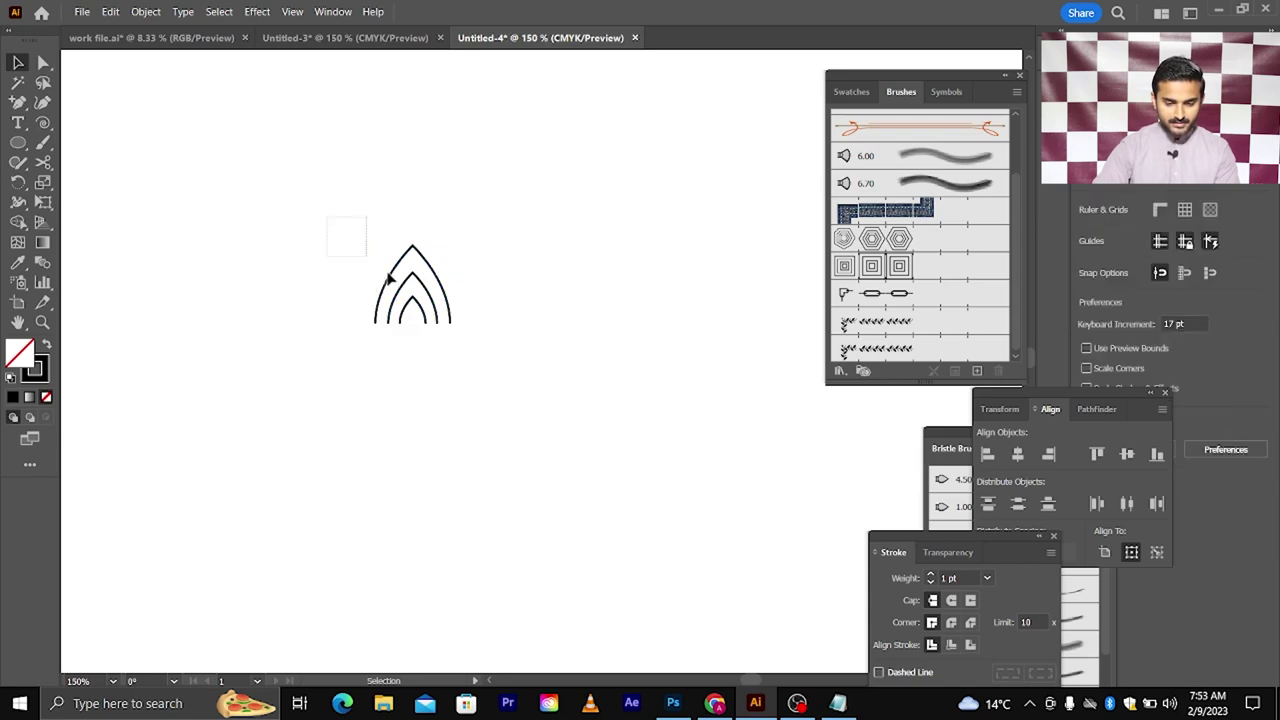
drag(330, 220, 491, 358)
key(v)
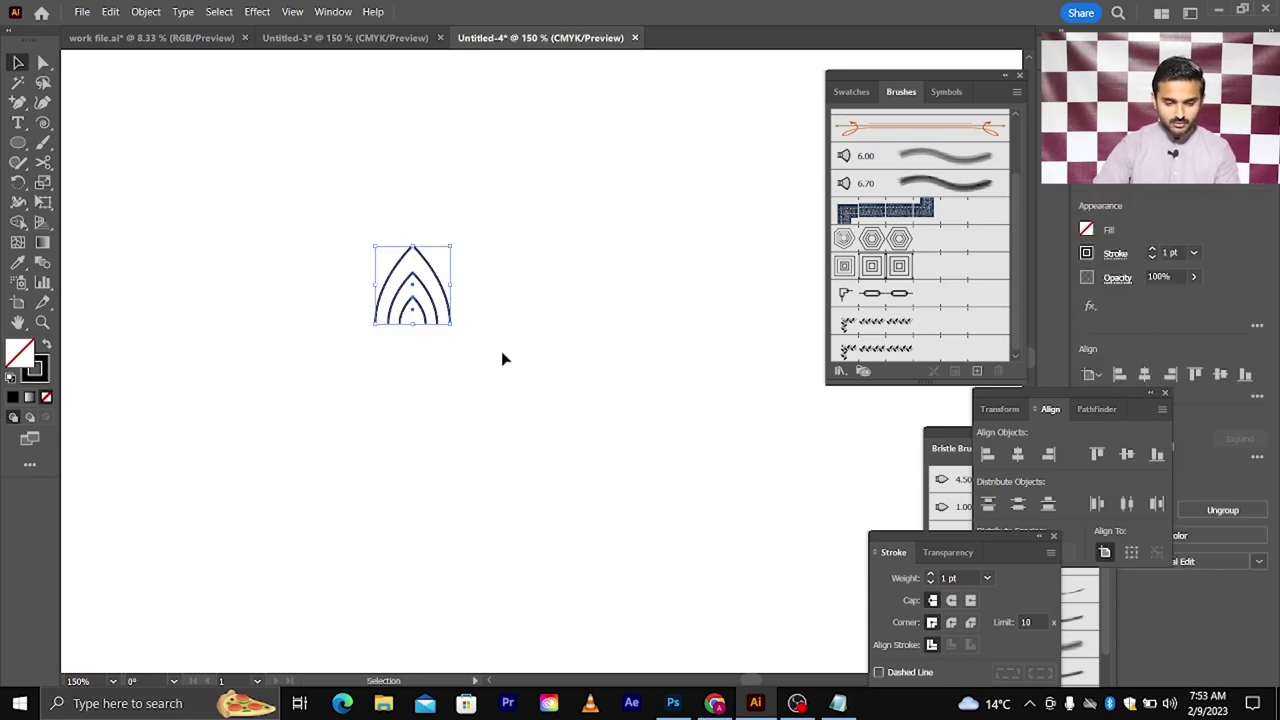
scroll(505, 362, down, 2)
mouse_move(470, 328)
mouse_down()
mouse_move(378, 316)
mouse_move(390, 325)
mouse_up()
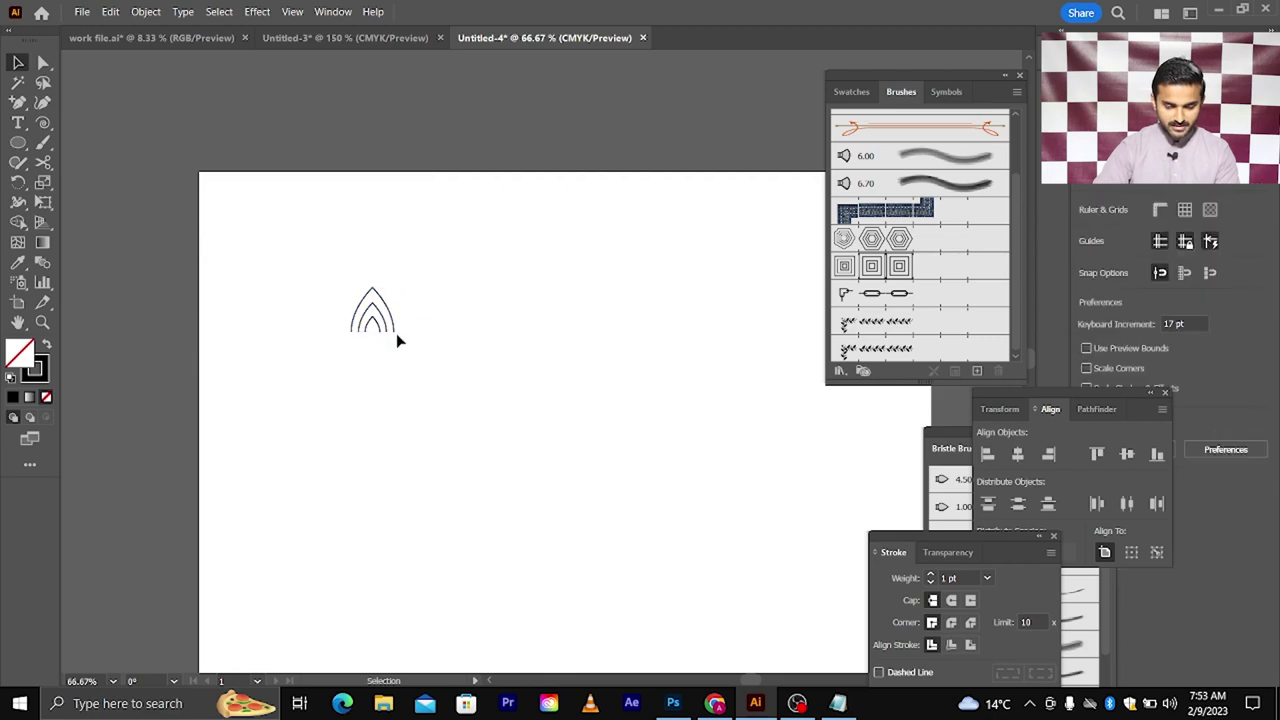
scroll(397, 337, up, 2)
click(368, 305)
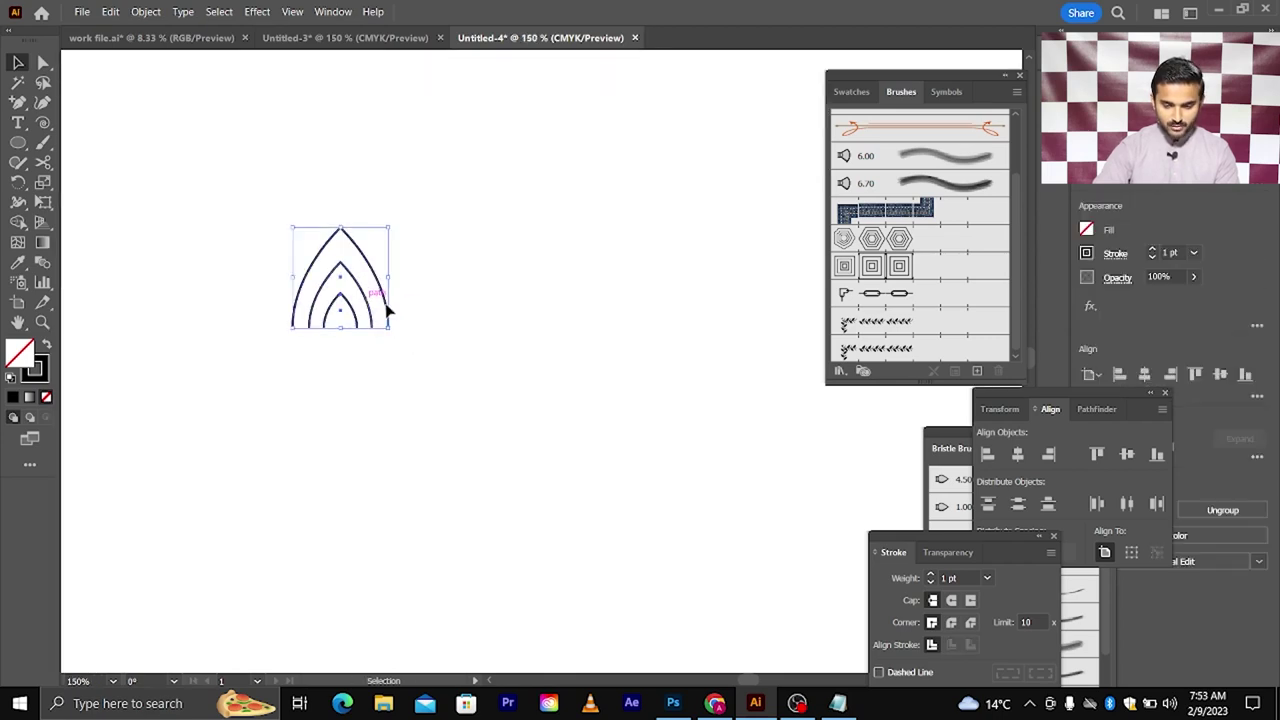
key(Up)
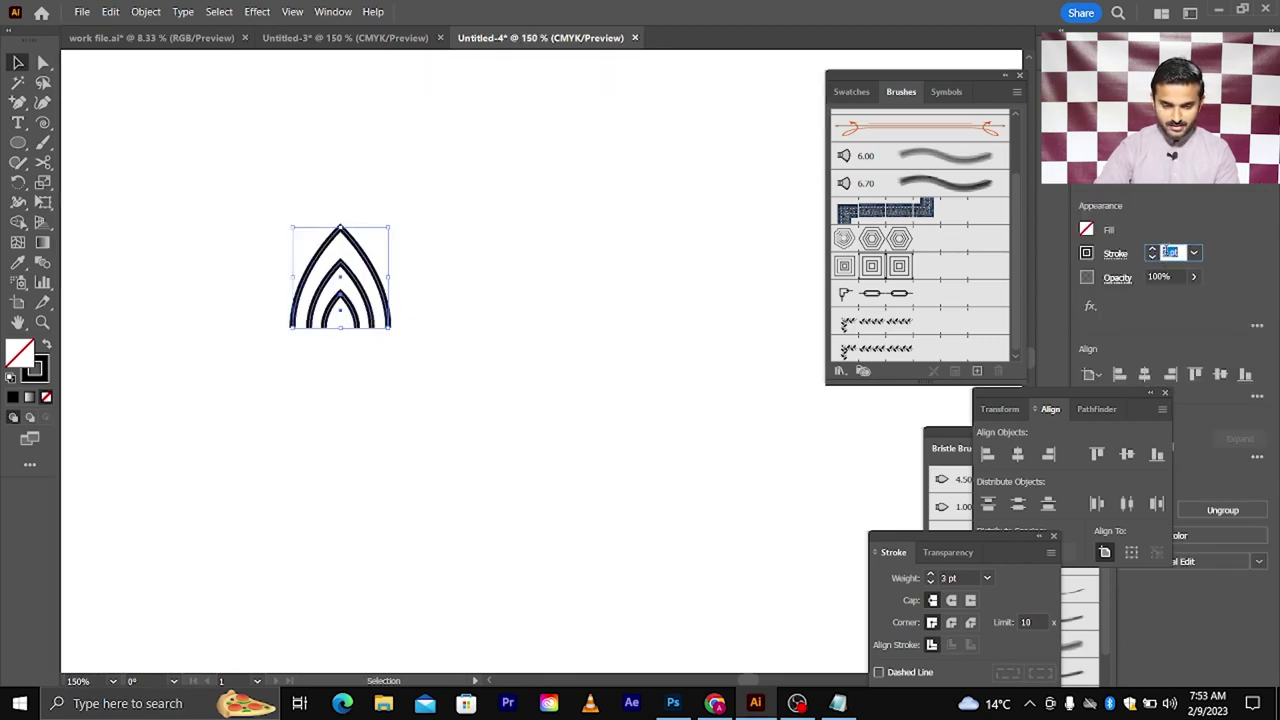
Copy the nested arch group to the right, placed beside the original
click(595, 362)
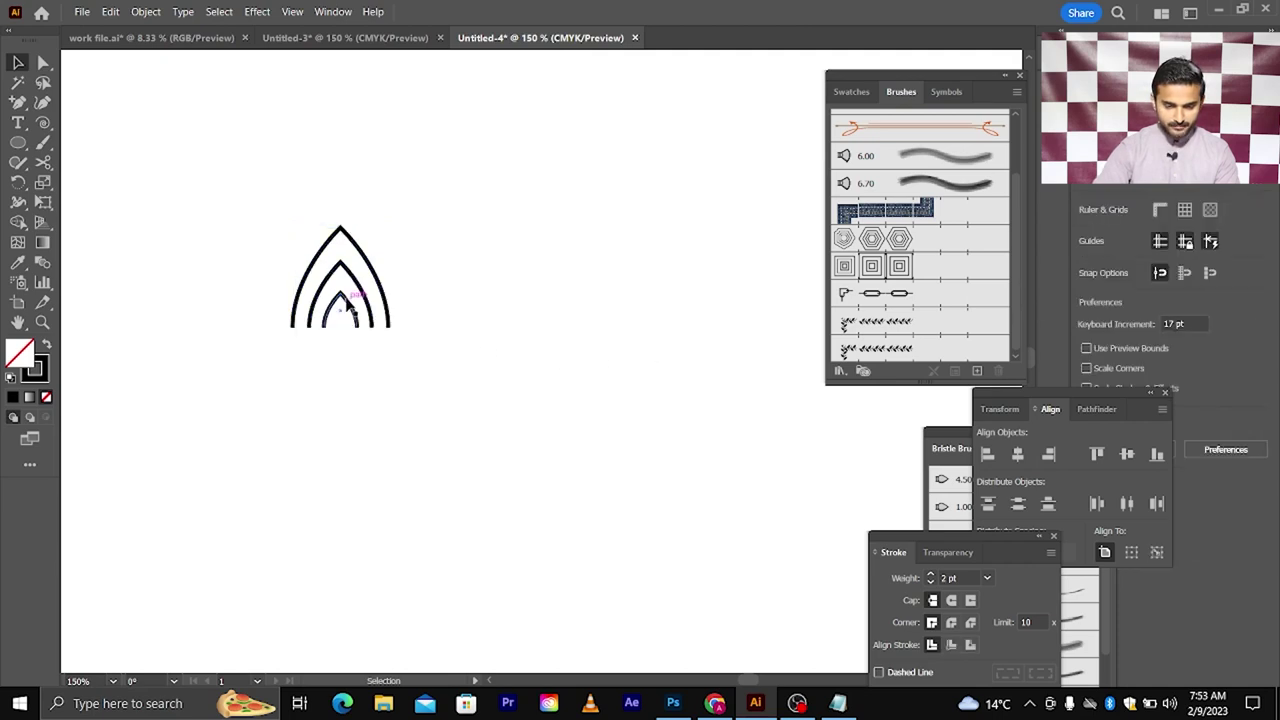
drag(357, 285, 435, 293)
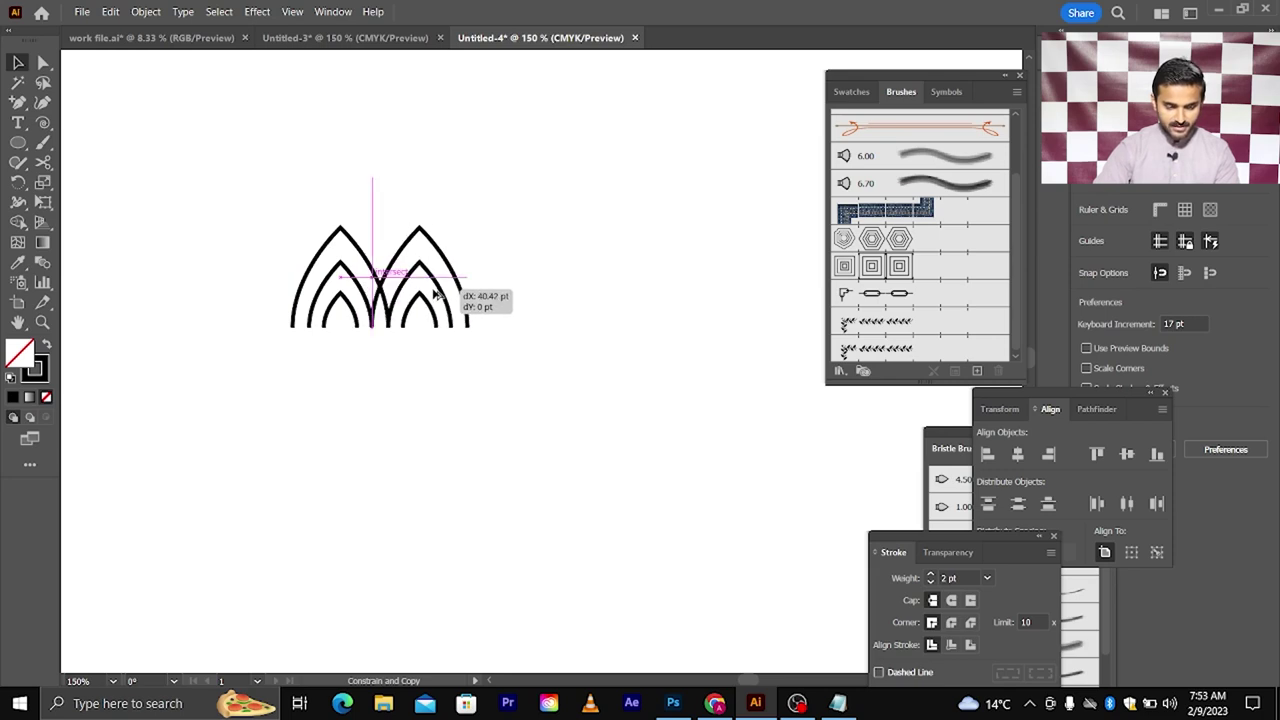
drag(436, 293, 436, 294)
scroll(354, 358, down, 2)
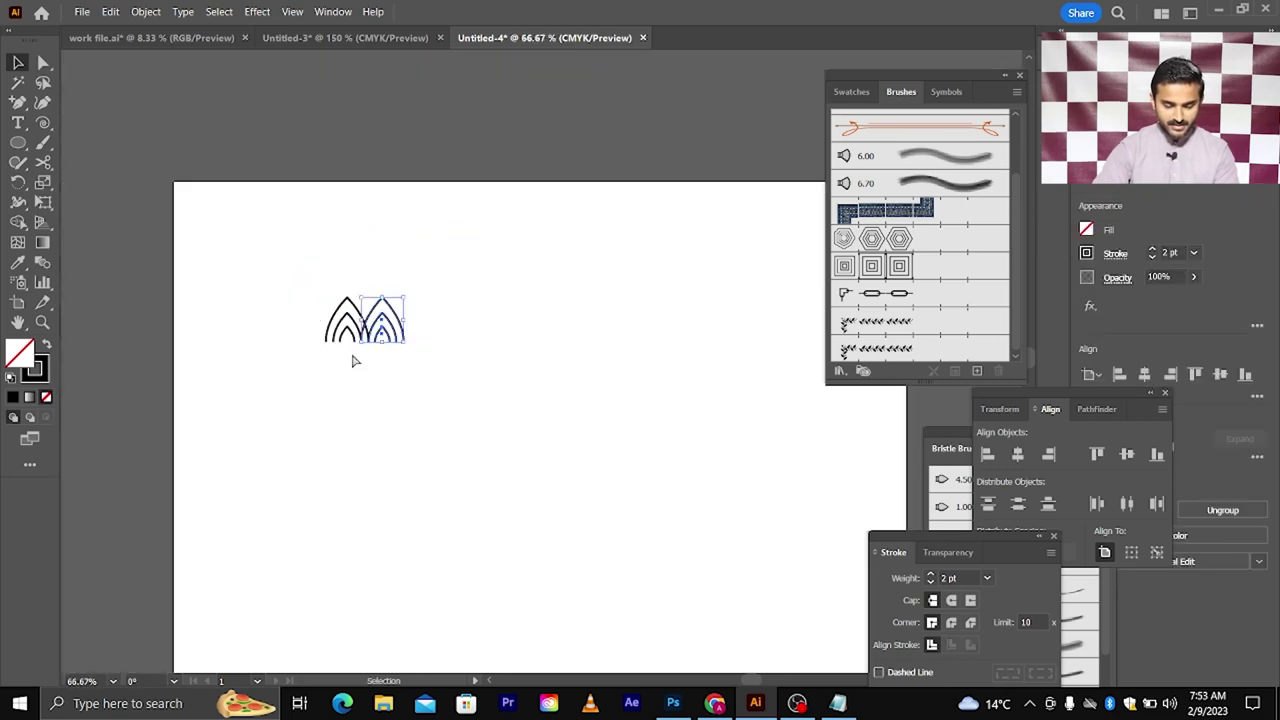
Repeat the copy with Ctrl+D until eleven arches form the row
key(ctrl+d)
key(ctrl+d)
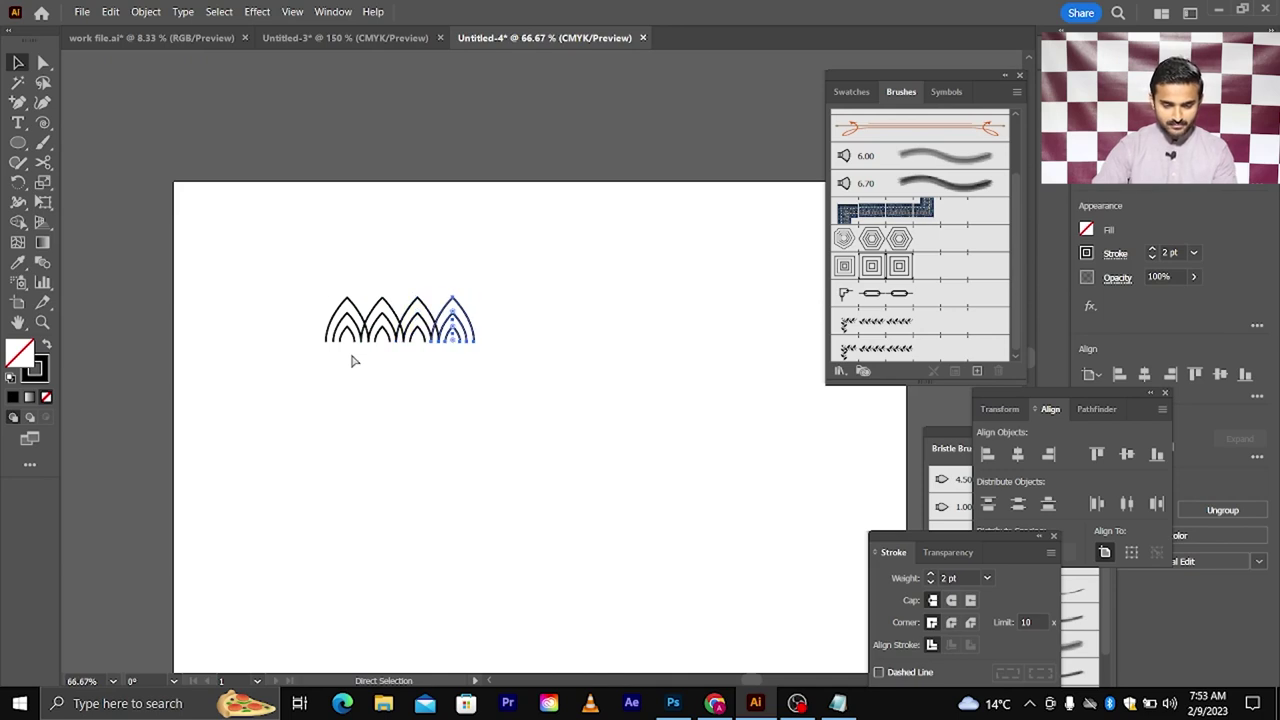
key(ctrl+d)
key(ctrl+d)
key(ctrl+d)
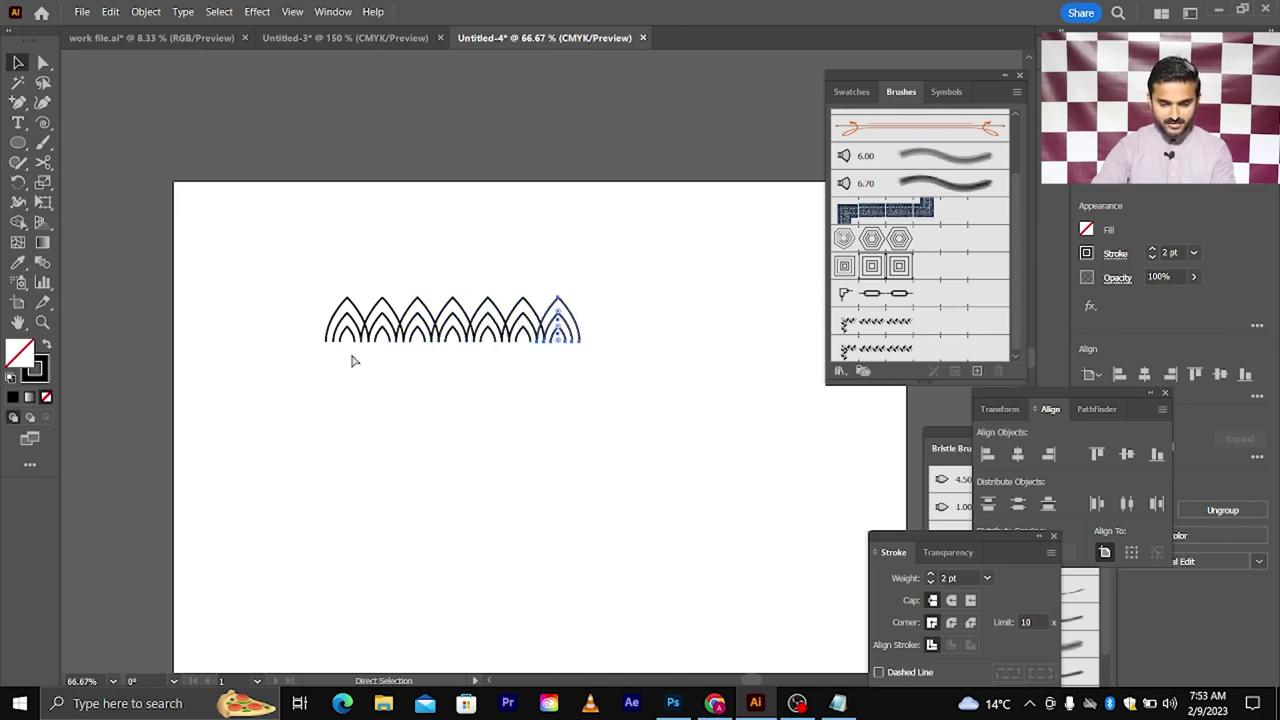
key(ctrl+d)
key(ctrl+d)
key(ctrl+d)
key(ctrl+d)
click(347, 374)
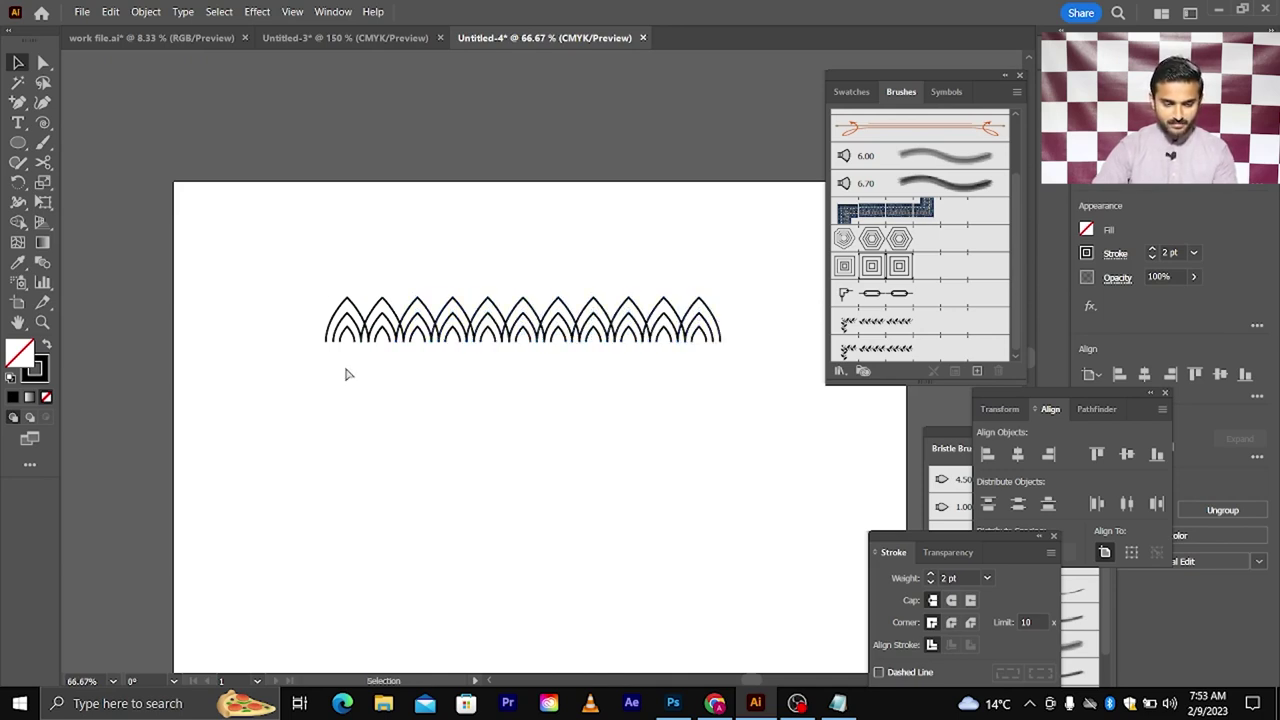
scroll(347, 374, right, 1)
alt+scroll(350, 374, up, 1)
scroll(349, 365, right, 2)
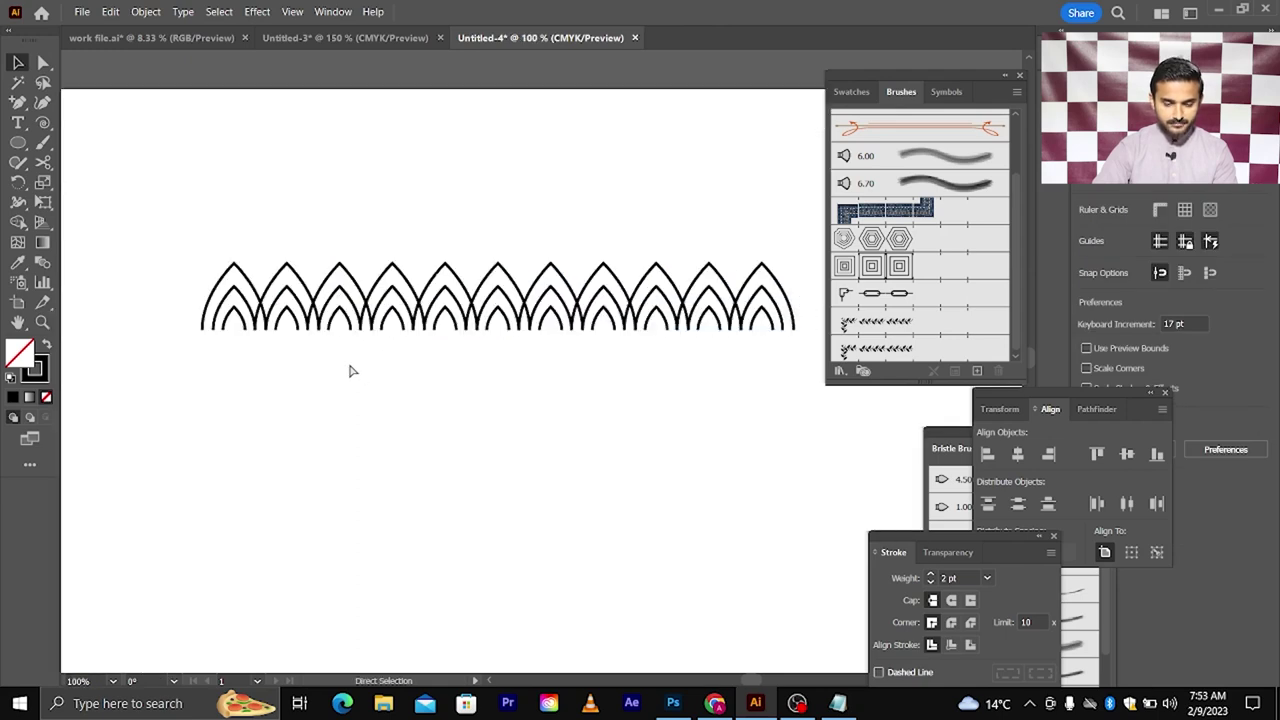
scroll(349, 365, right, 2)
scroll(349, 371, right, 1)
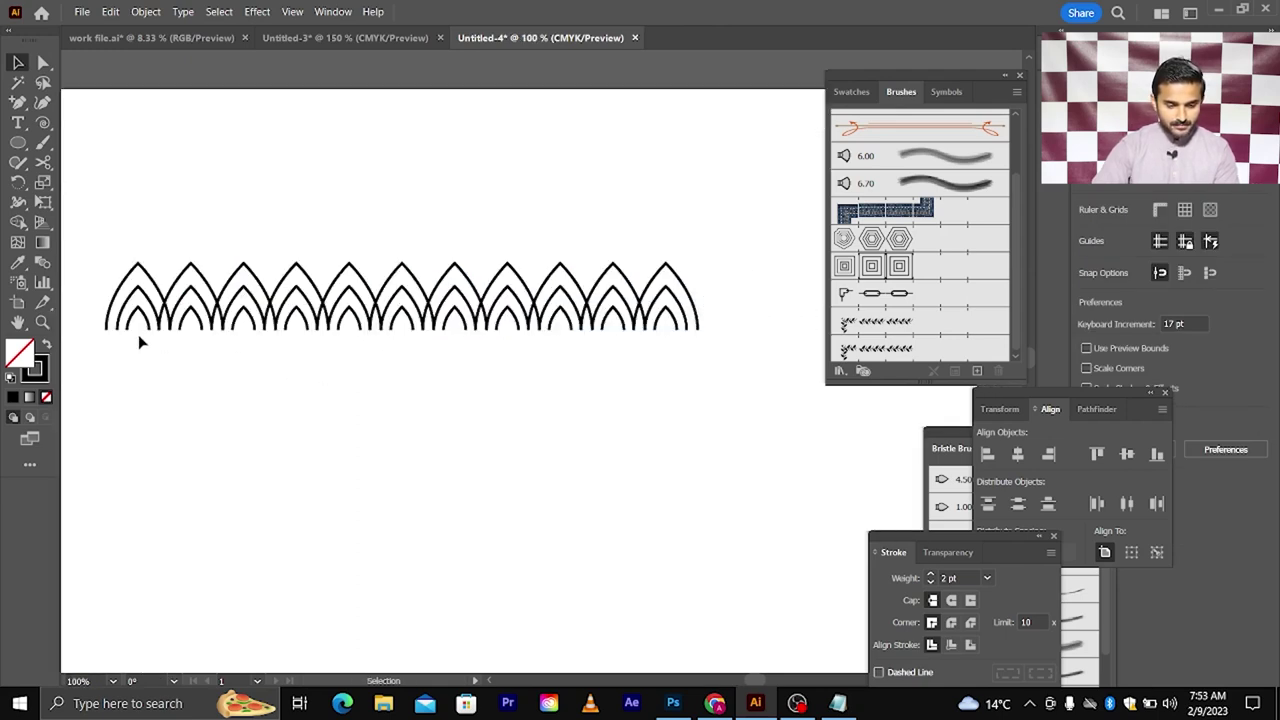
key(a)
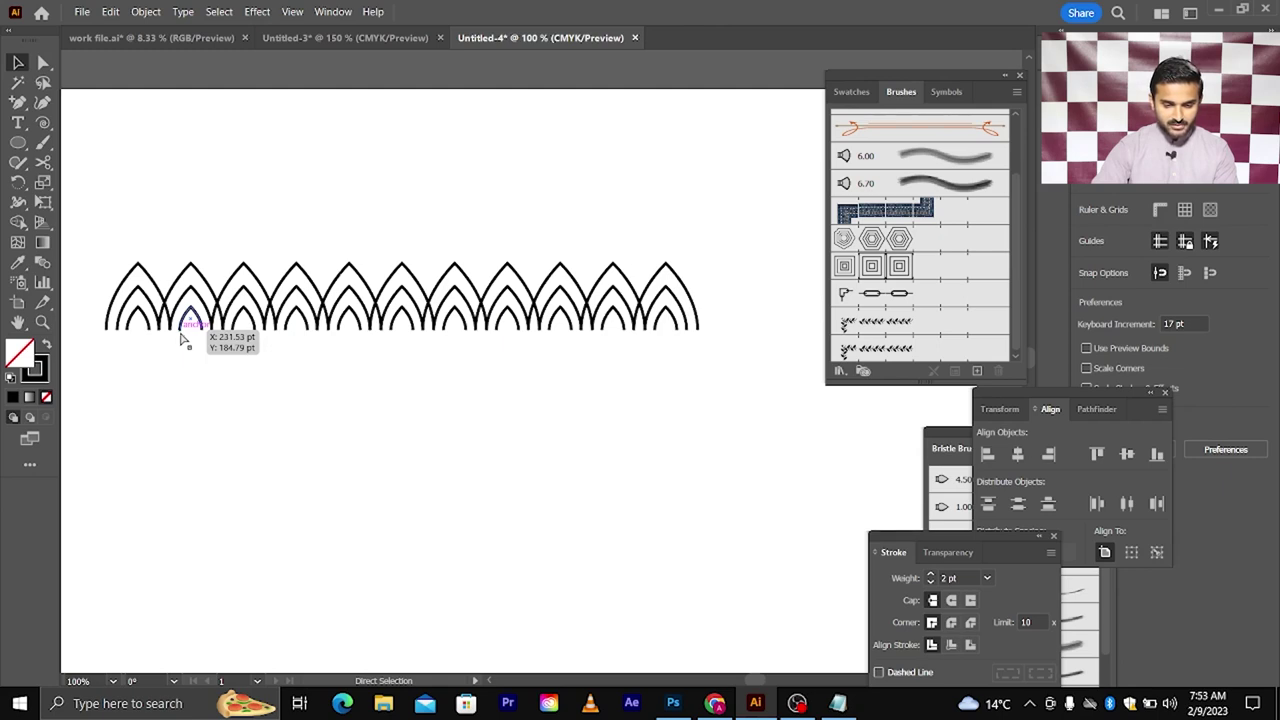
Undo the arch copies back to a single nested arch
key(ctrl+z)
key(ctrl+z)
key(ctrl+z)
key(ctrl+z)
key(ctrl+z)
key(ctrl+z)
key(ctrl+z)
key(ctrl+z)
key(ctrl+z)
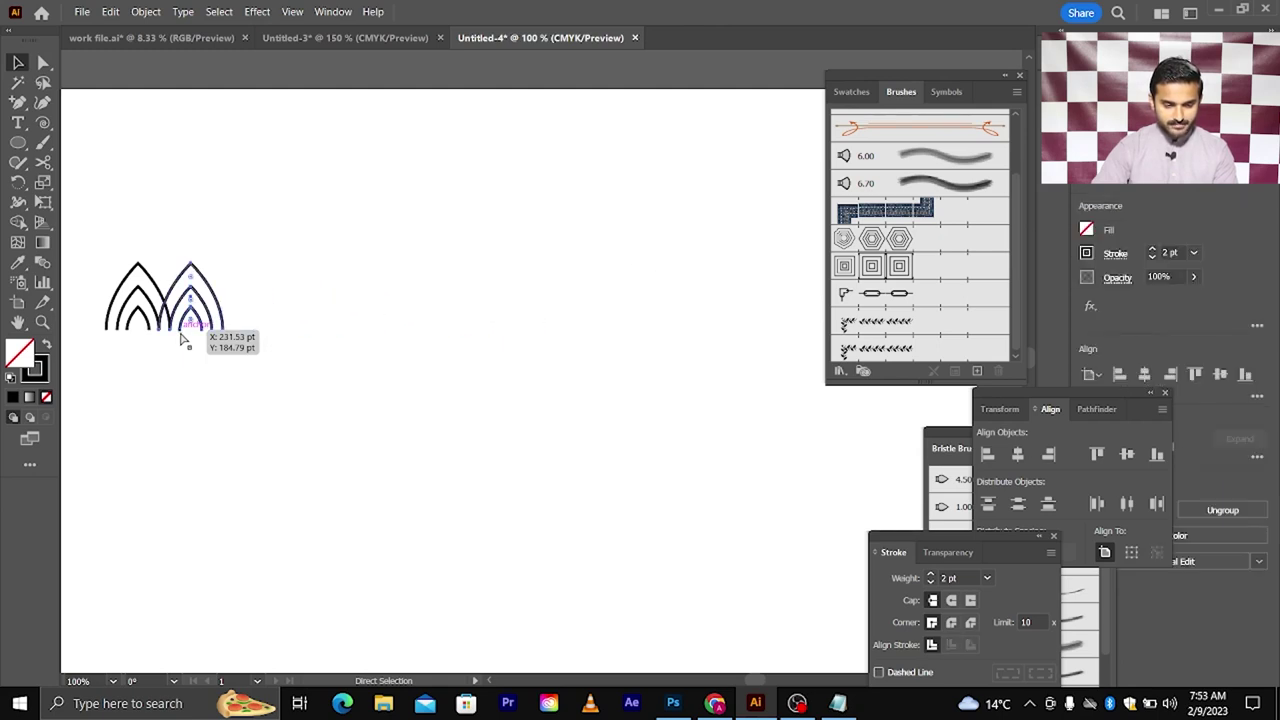
key(ctrl+z)
key(ctrl+z)
key(v)
scroll(186, 320, up, 4)
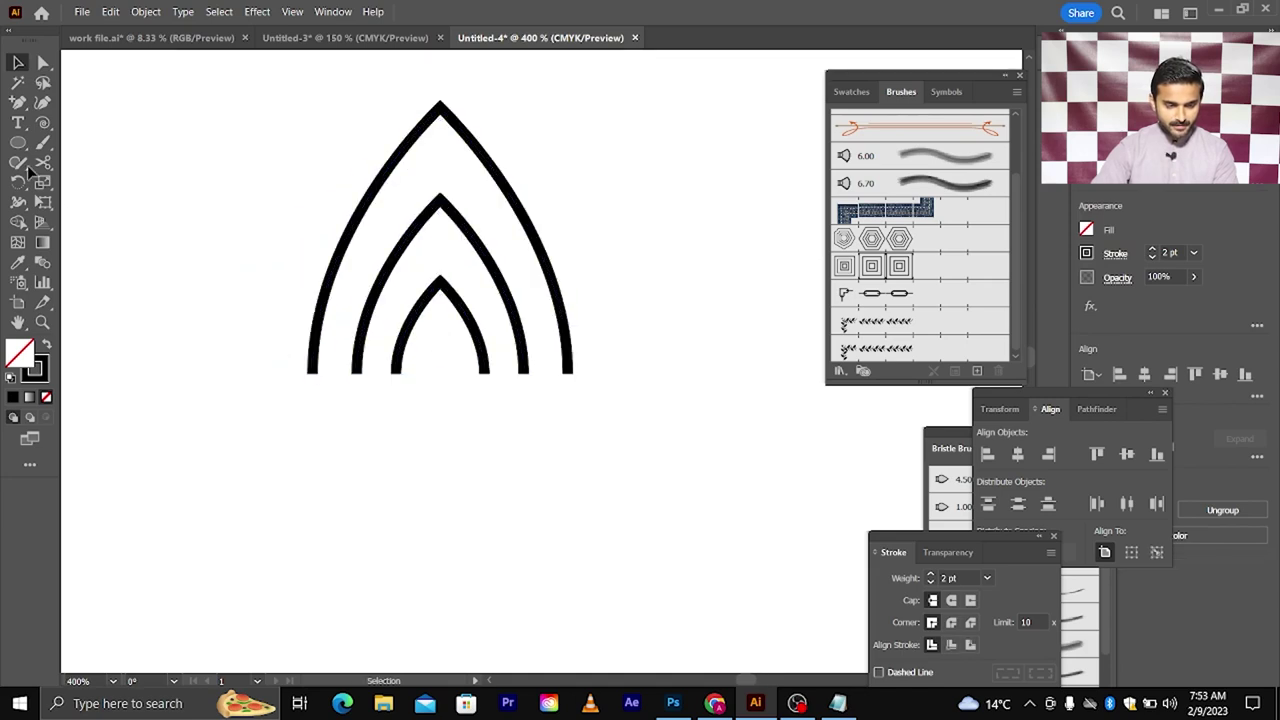
Draw a small solid black dot, about 3.76 pt wide, inside the innermost arch
click(18, 142)
scroll(432, 348, up, 2)
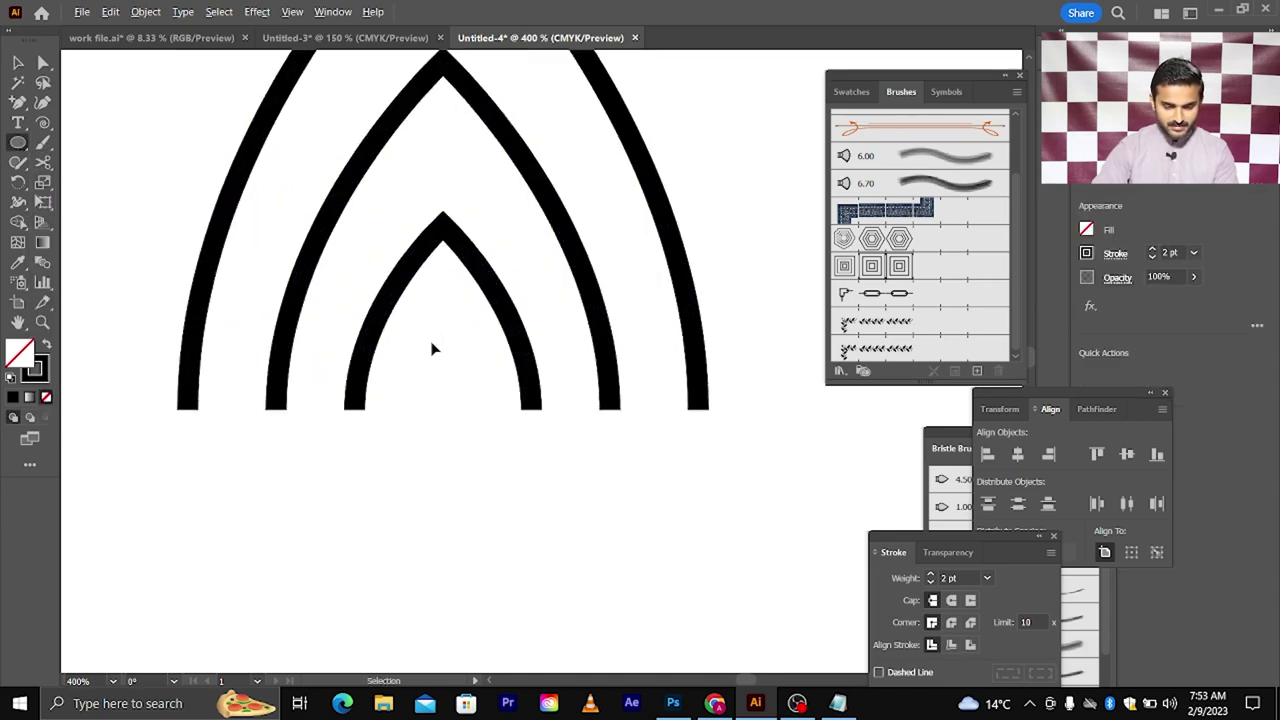
drag(442, 350, 465, 374)
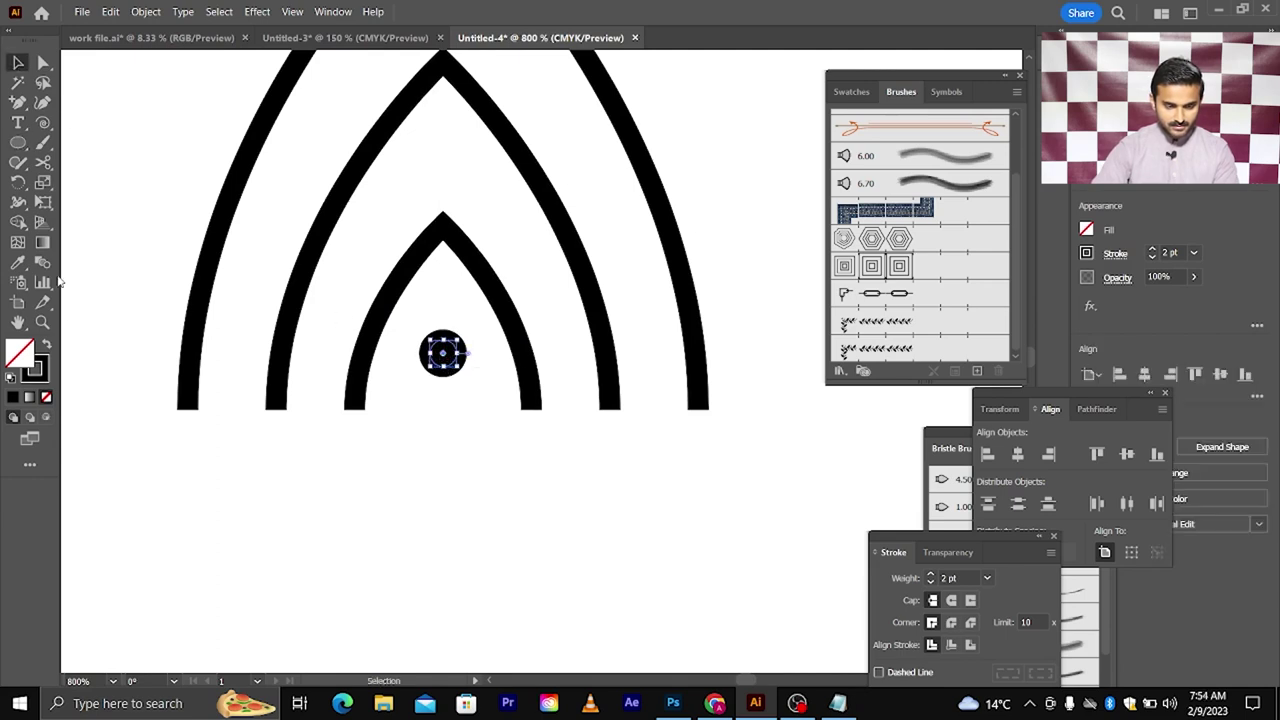
click(45, 343)
click(400, 458)
scroll(415, 445, down, 1)
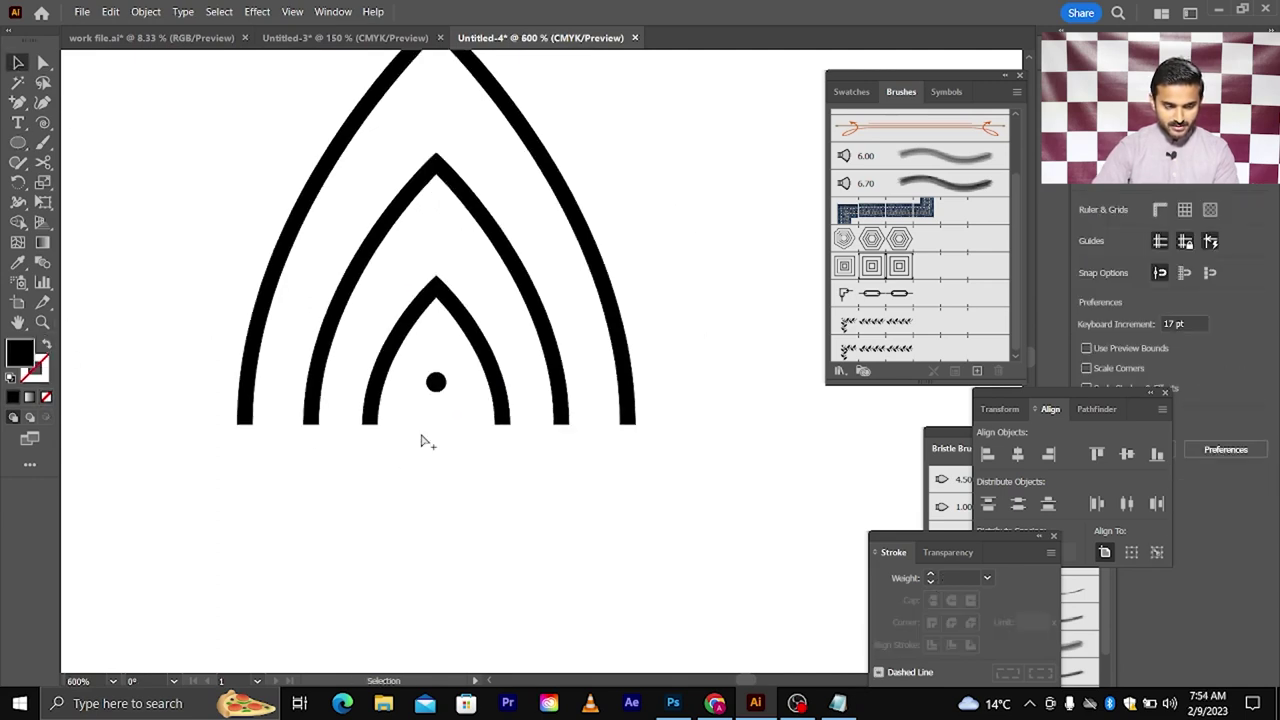
scroll(430, 432, up, 1)
click(443, 372)
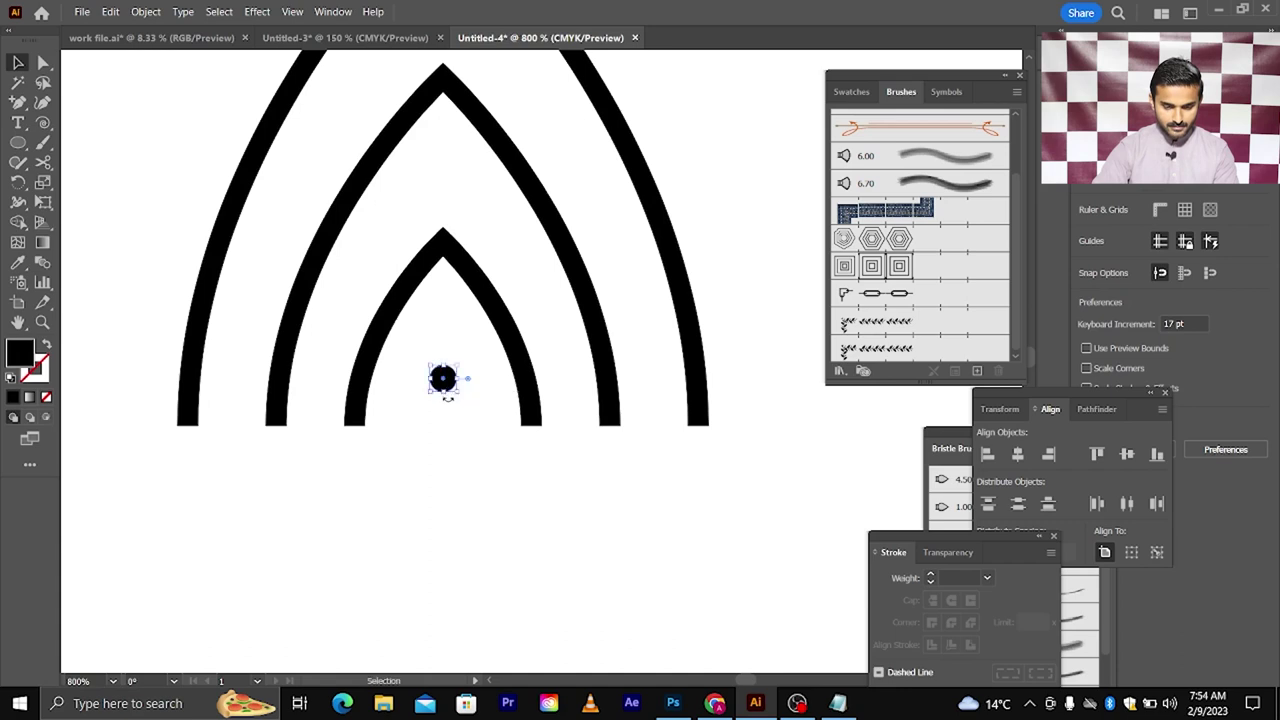
drag(456, 385, 458, 402)
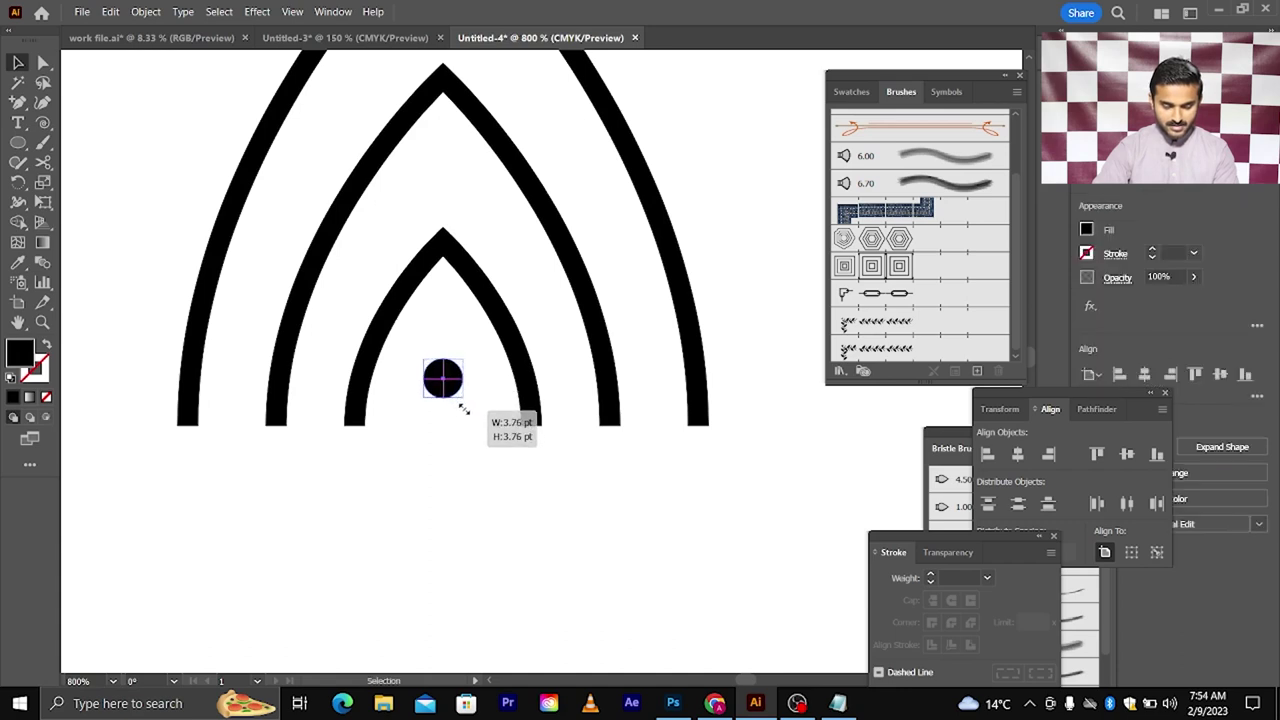
Select the arch with its dot and copy it to the right beside the first
click(443, 434)
scroll(443, 434, down, 3)
drag(282, 226, 589, 477)
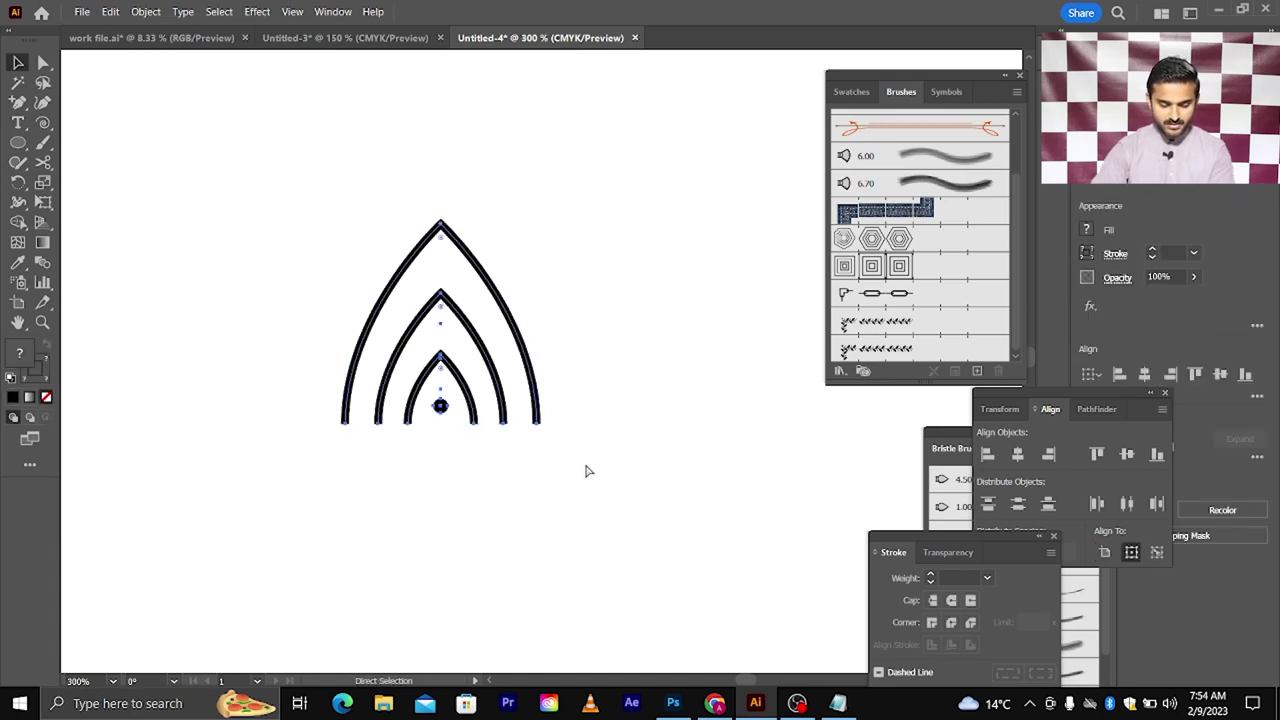
scroll(500, 472, down, 1)
scroll(497, 474, down, 1)
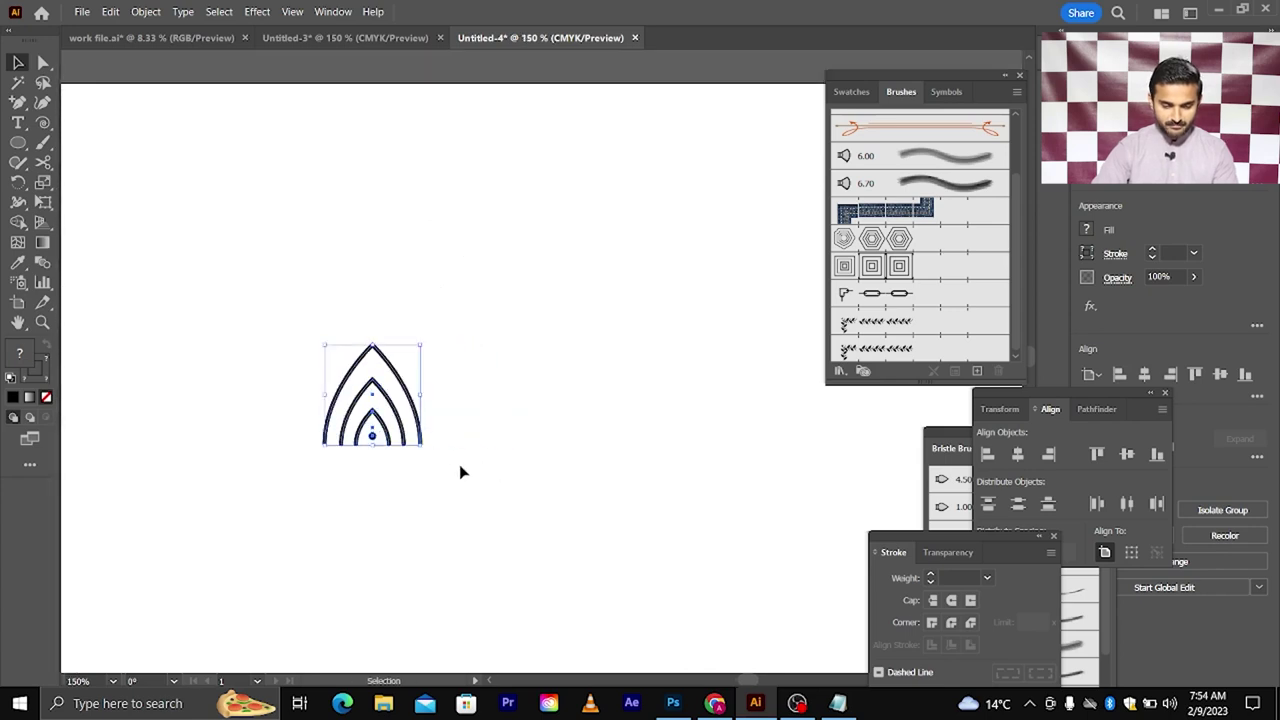
click(460, 468)
drag(383, 430, 458, 430)
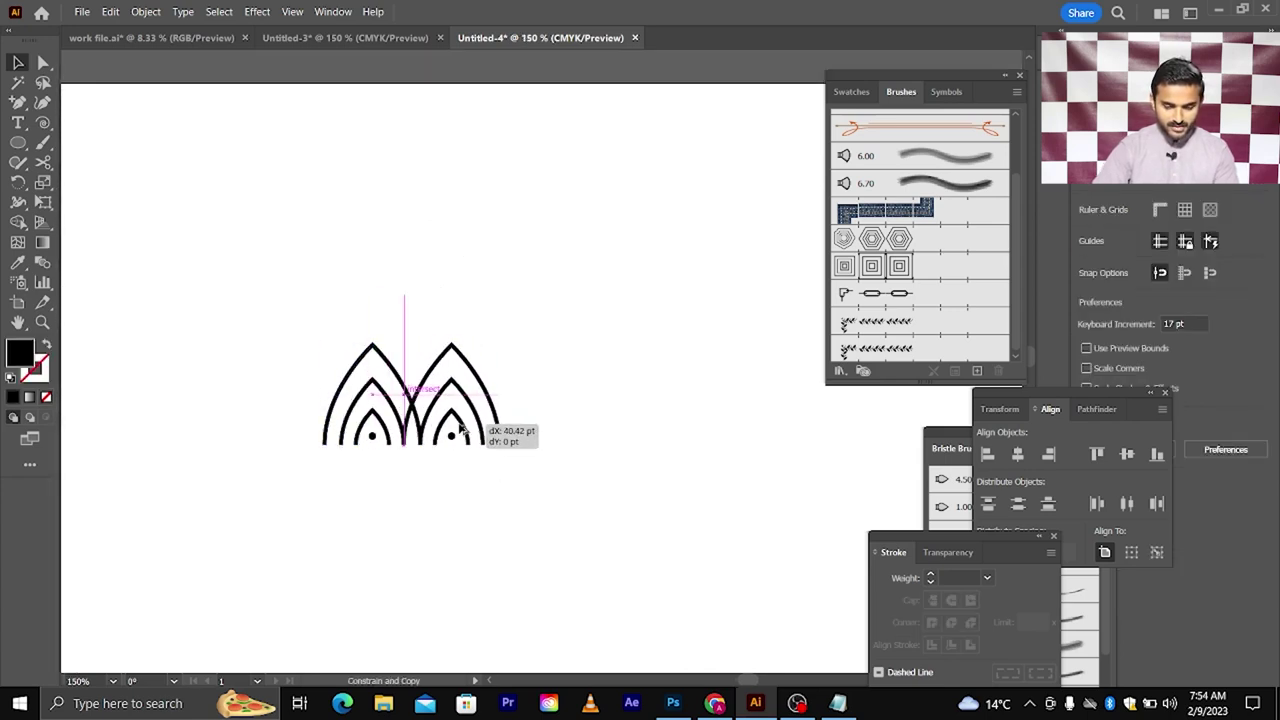
drag(462, 430, 462, 430)
Repeat the copy with Ctrl+D to extend the dotted arch row to about eleven
scroll(445, 430, down, 1)
scroll(432, 426, down, 1)
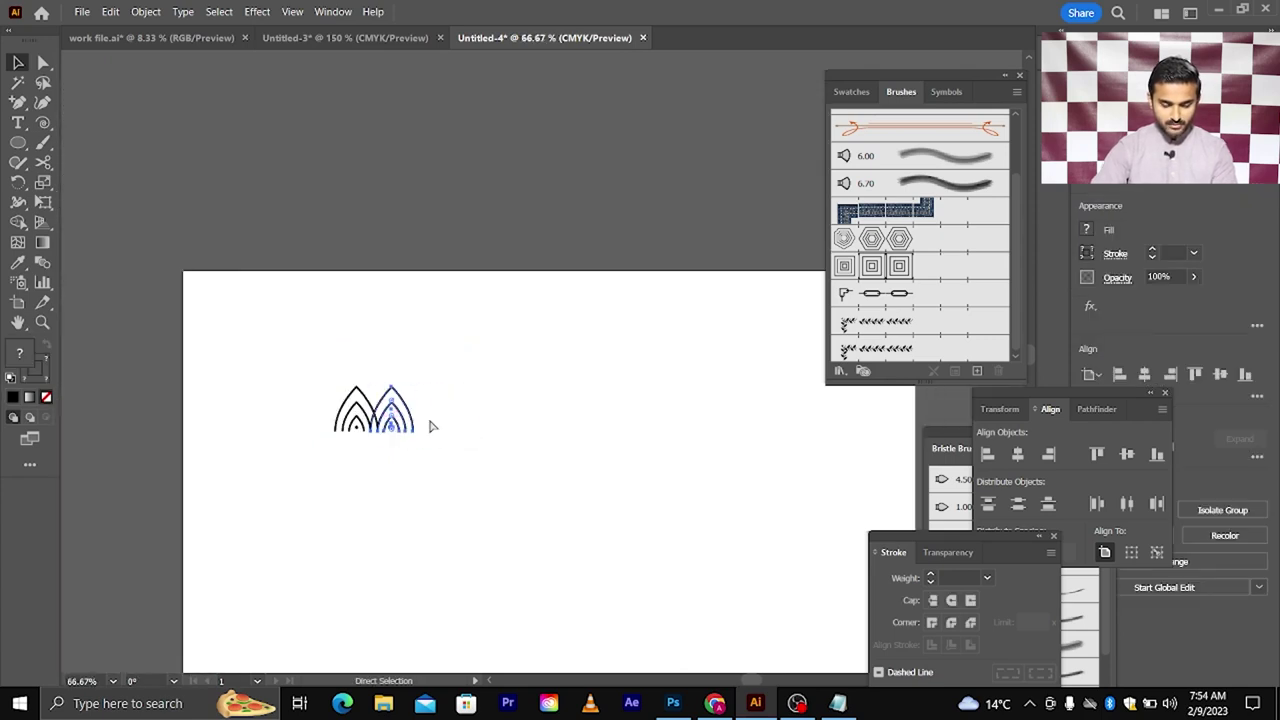
key(ctrl+d)
key(ctrl+d)
key(ctrl+d)
key(ctrl+d)
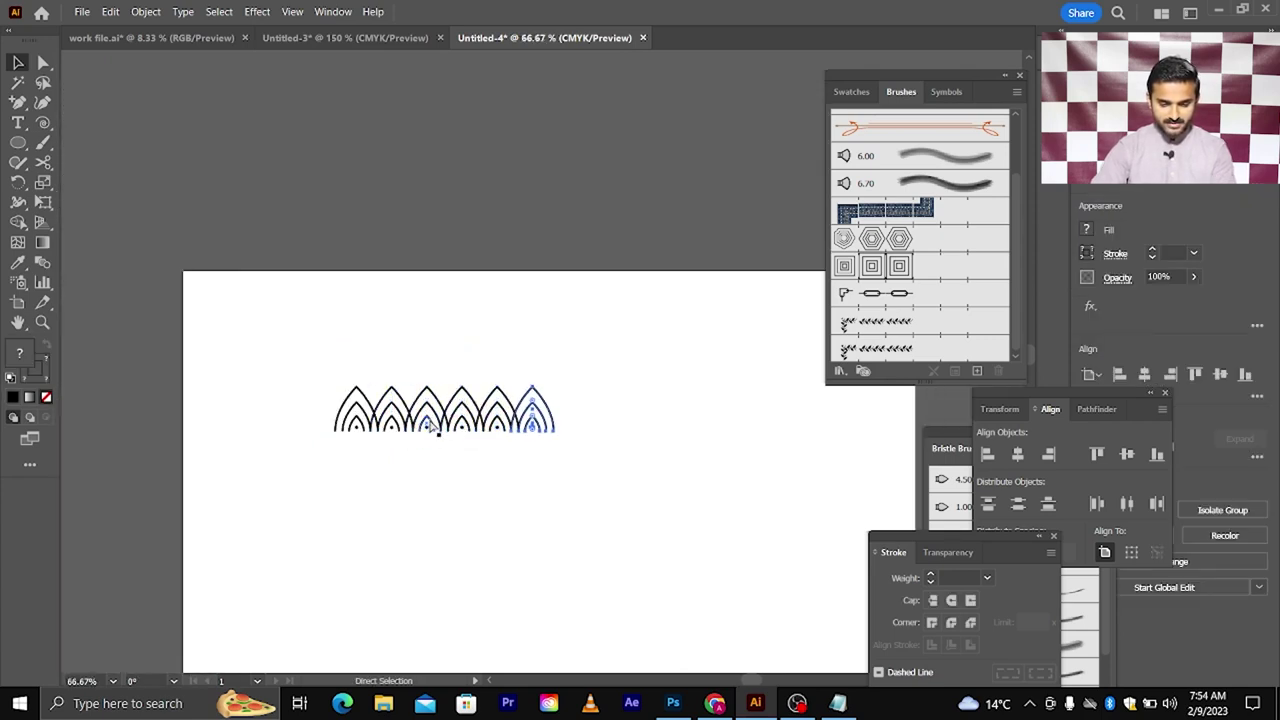
key(ctrl+d)
key(ctrl+d)
key(ctrl+d)
key(ctrl+d)
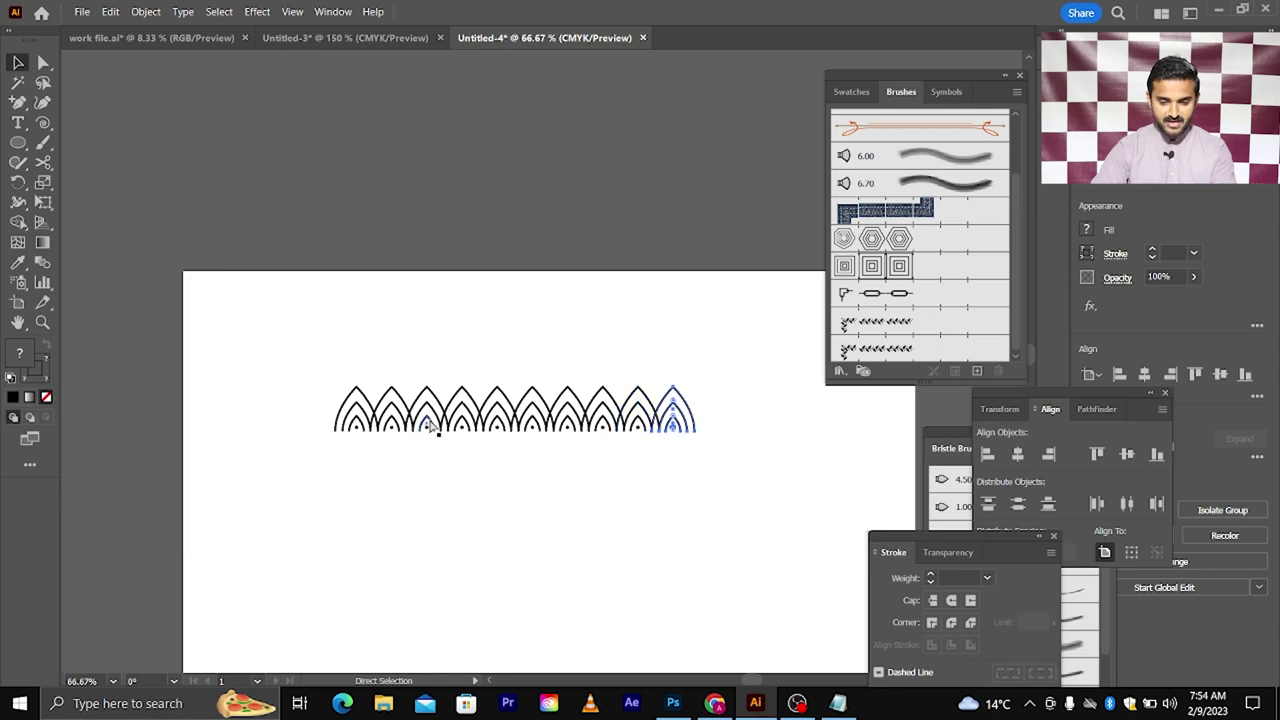
key(ctrl+d)
scroll(432, 426, right, 2)
click(363, 455)
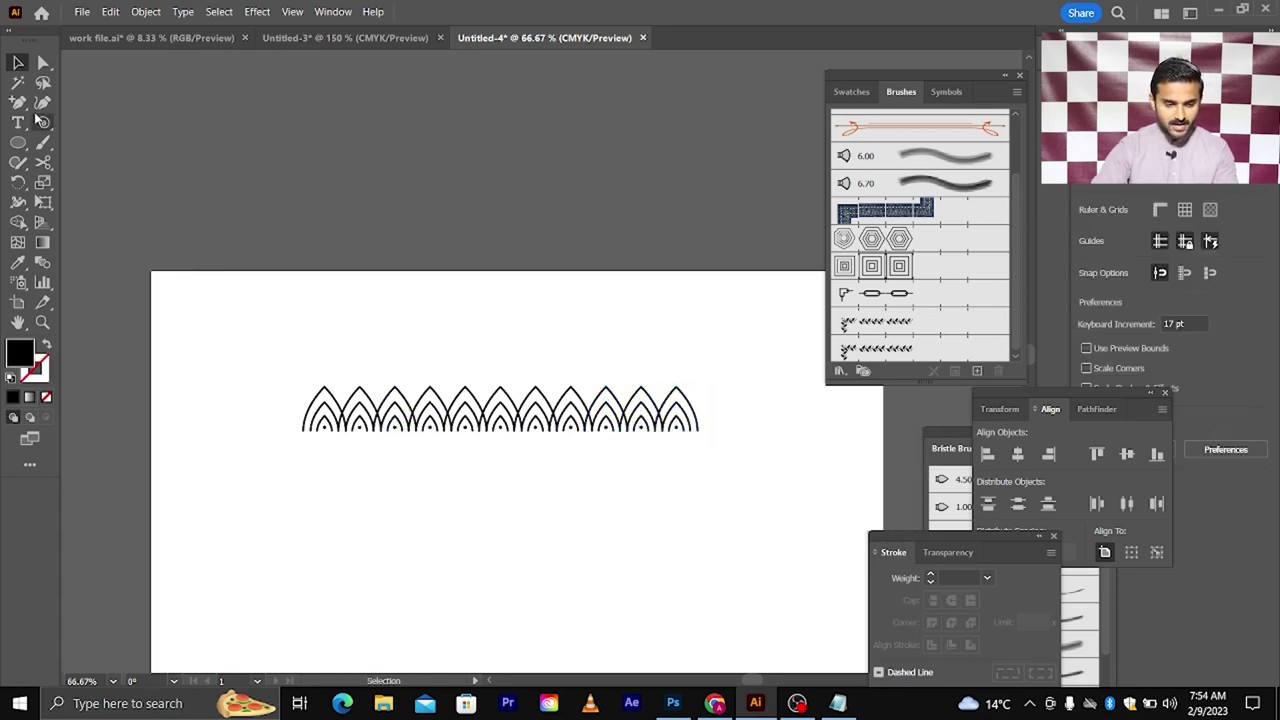
Draw a straight line along the arch row's base with a black 2 pt stroke
drag(43, 127, 86, 123)
scroll(300, 360, down, 2)
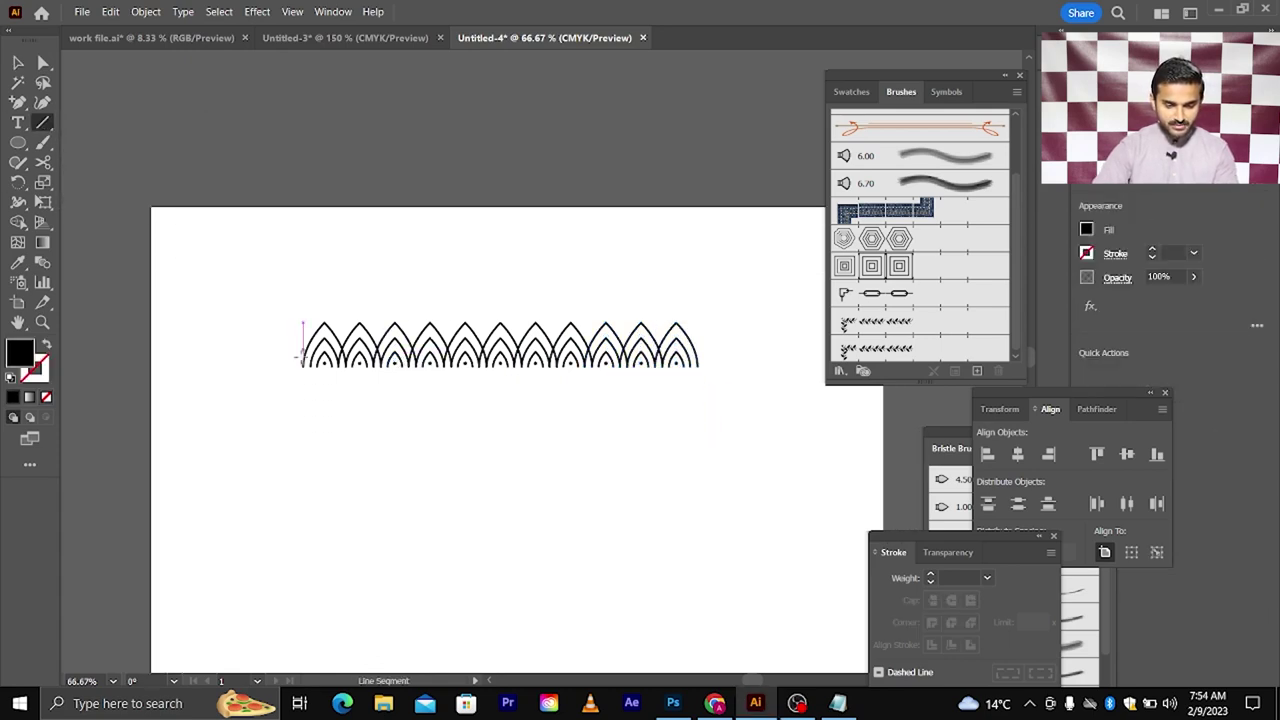
scroll(300, 363, up, 1)
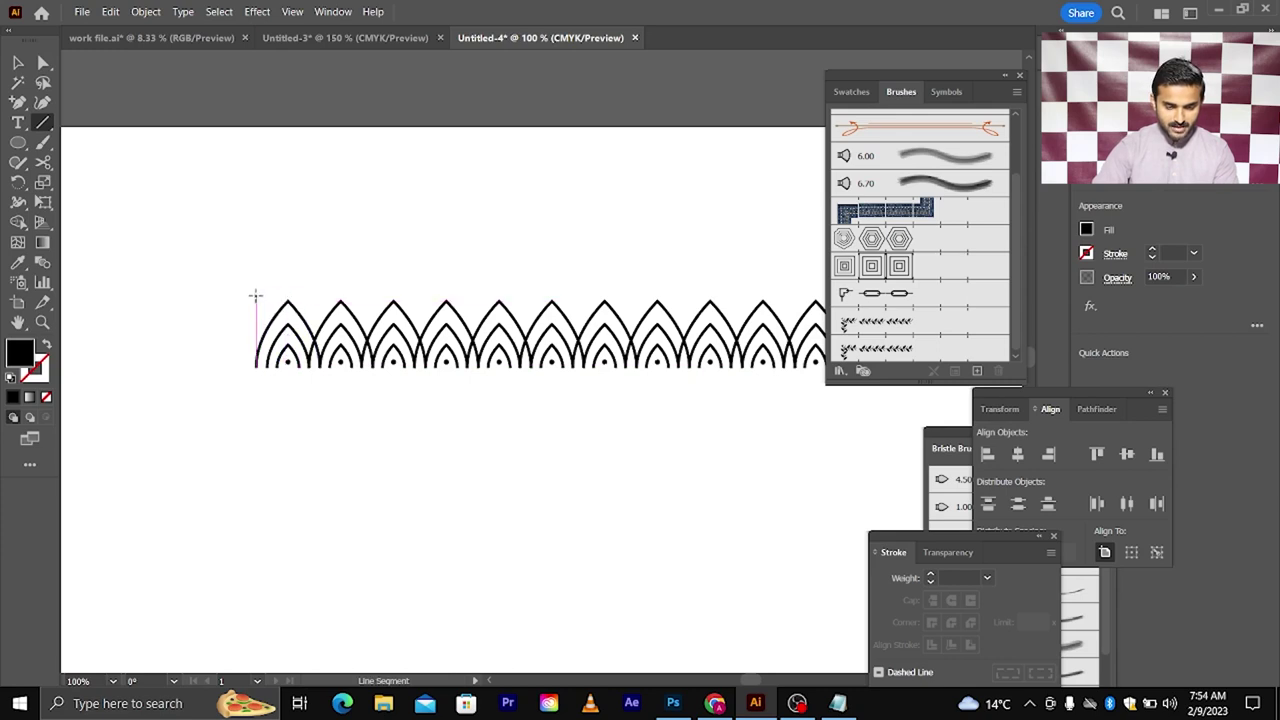
scroll(450, 330, right, 1)
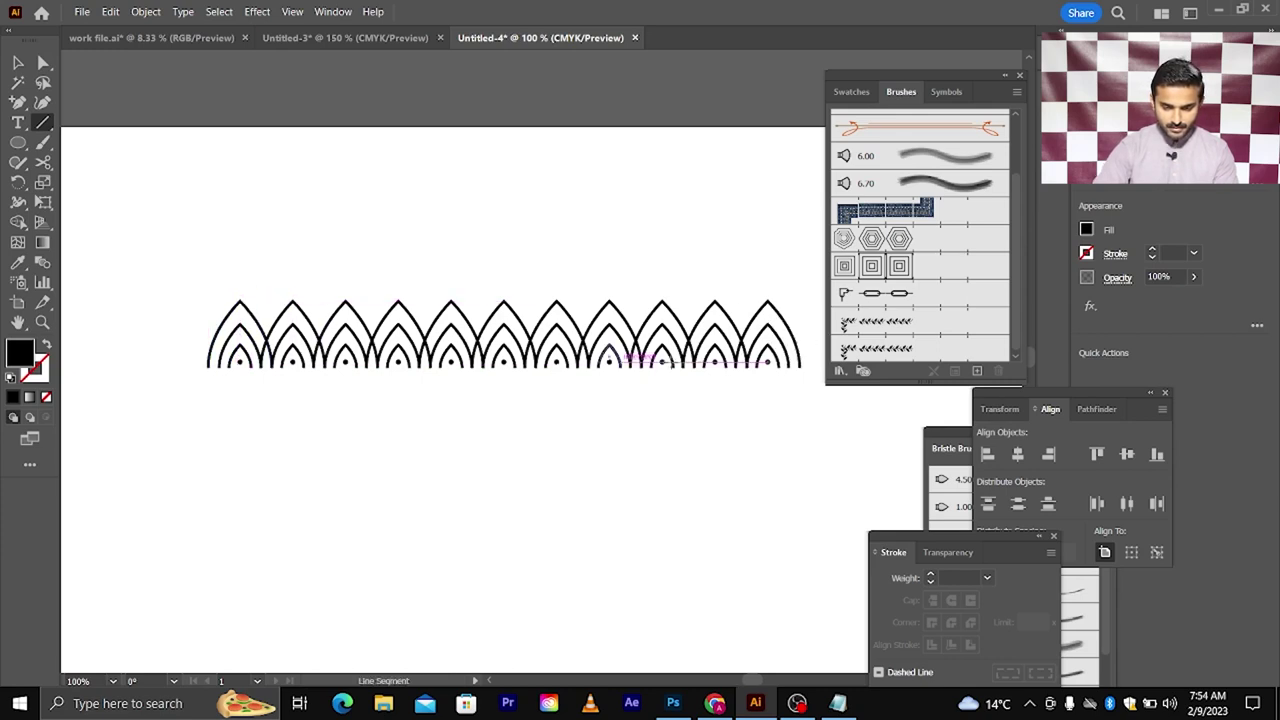
drag(798, 367, 207, 366)
click(18, 63)
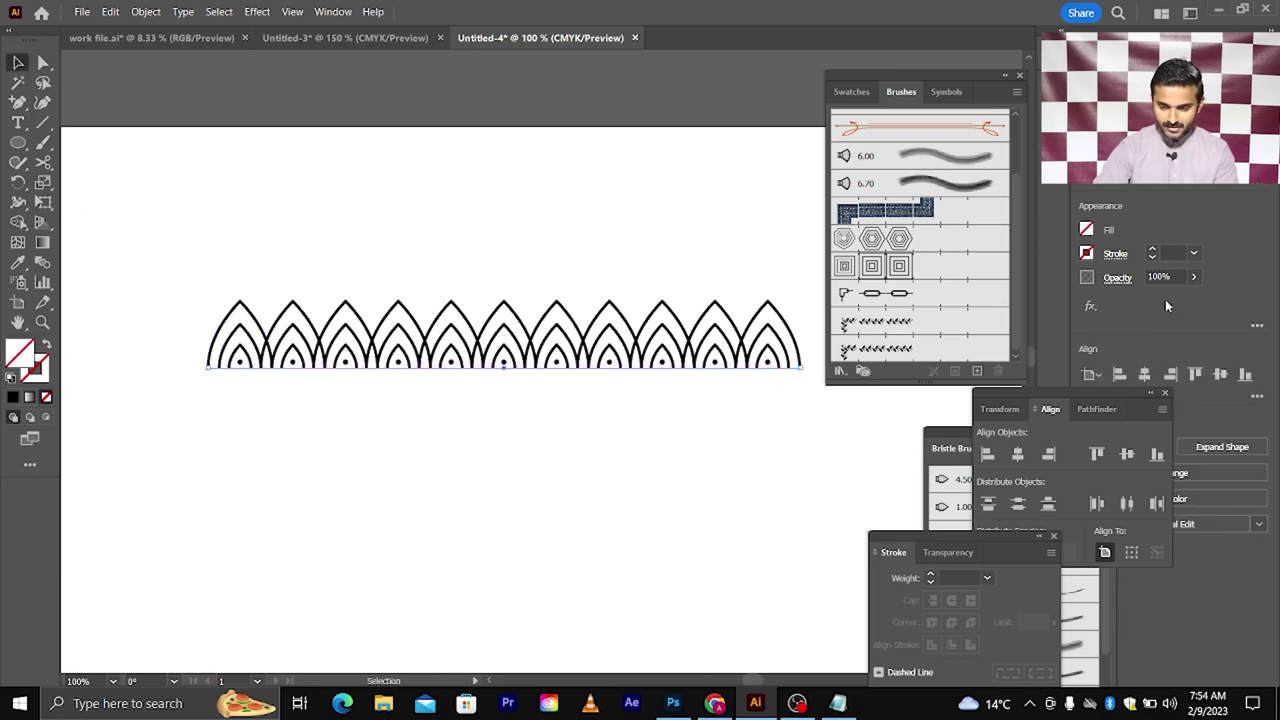
click(1171, 253)
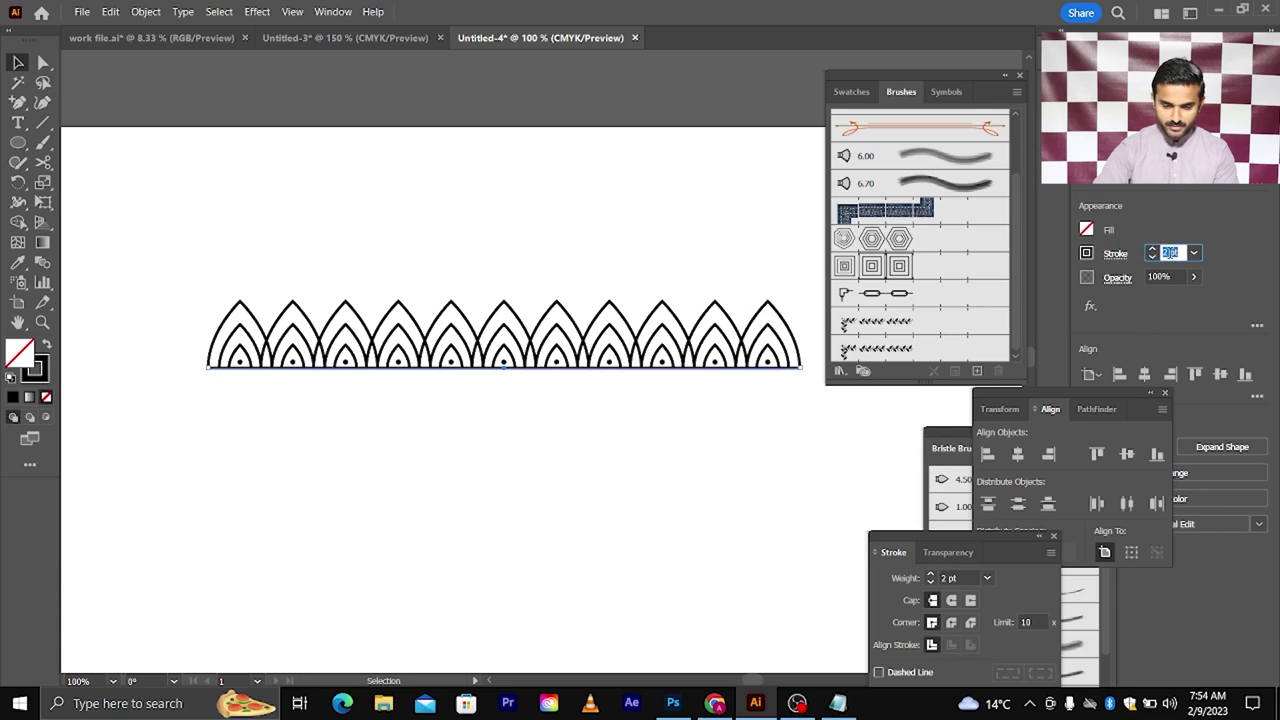
text(2)
key(Return)
click(735, 435)
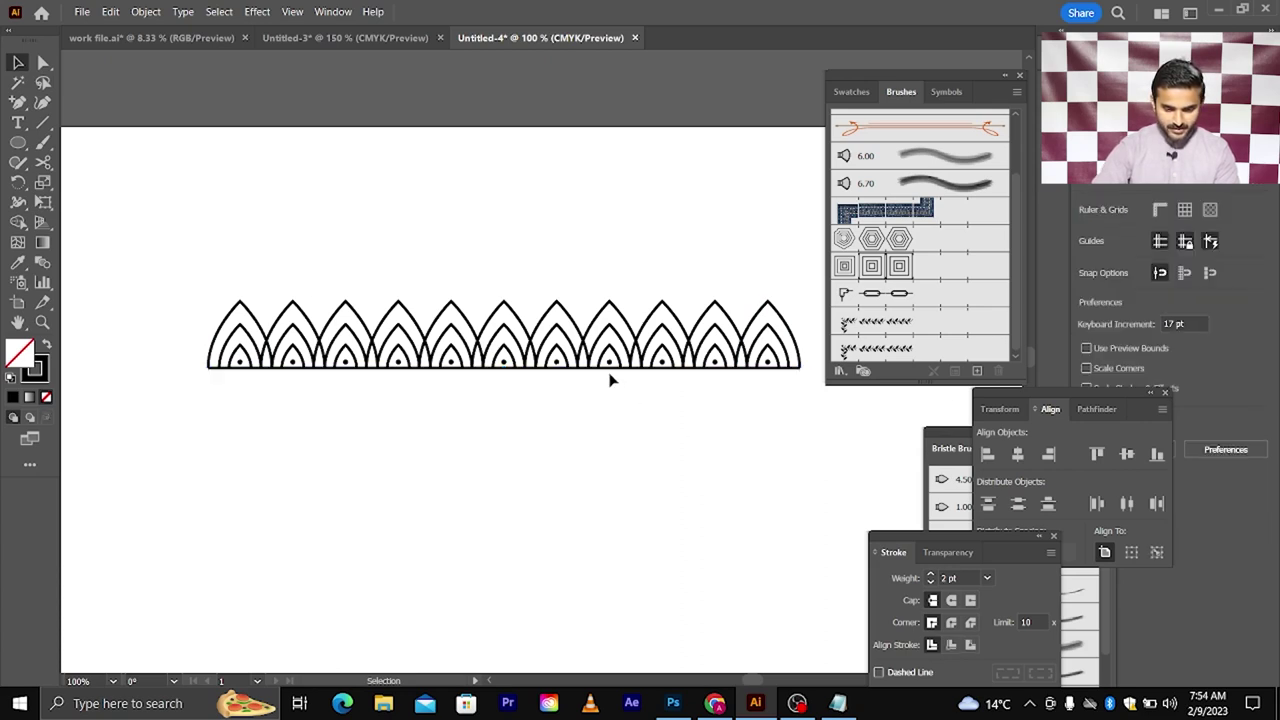
Move the 2 pt line up to sit along the arch tips
drag(612, 369, 627, 302)
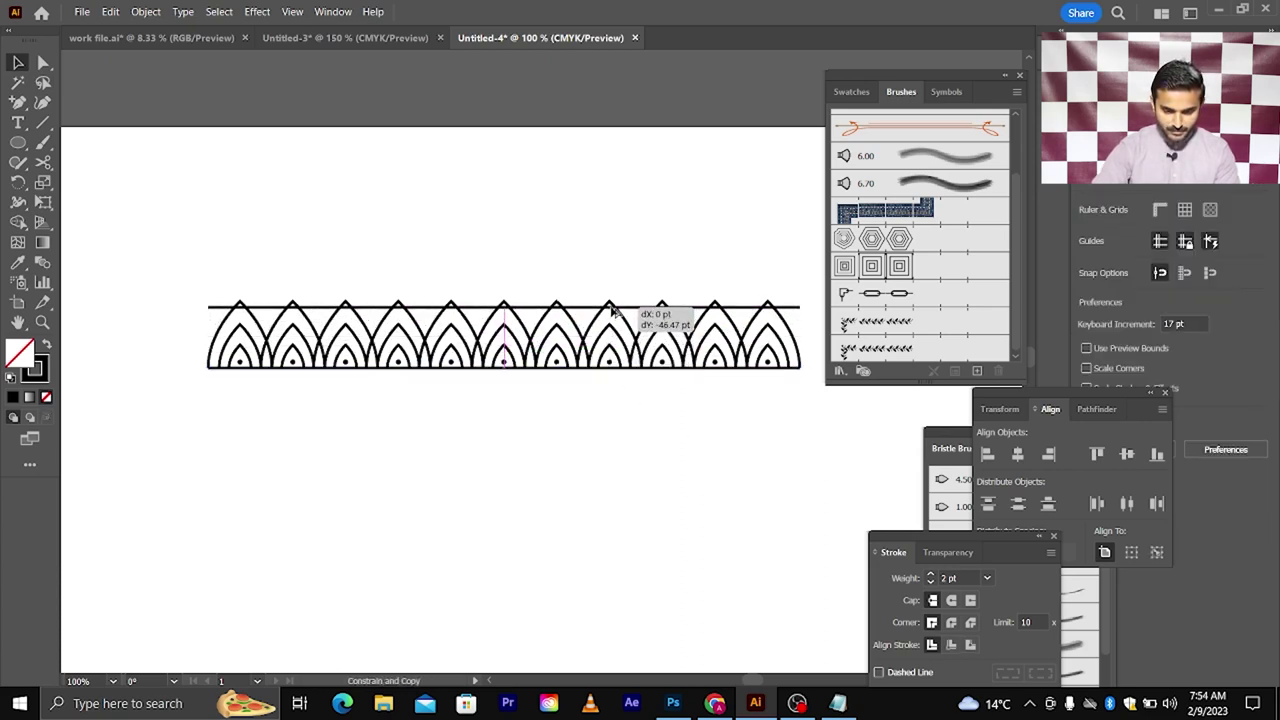
scroll(627, 302, up, 5)
scroll(571, 331, up, 1)
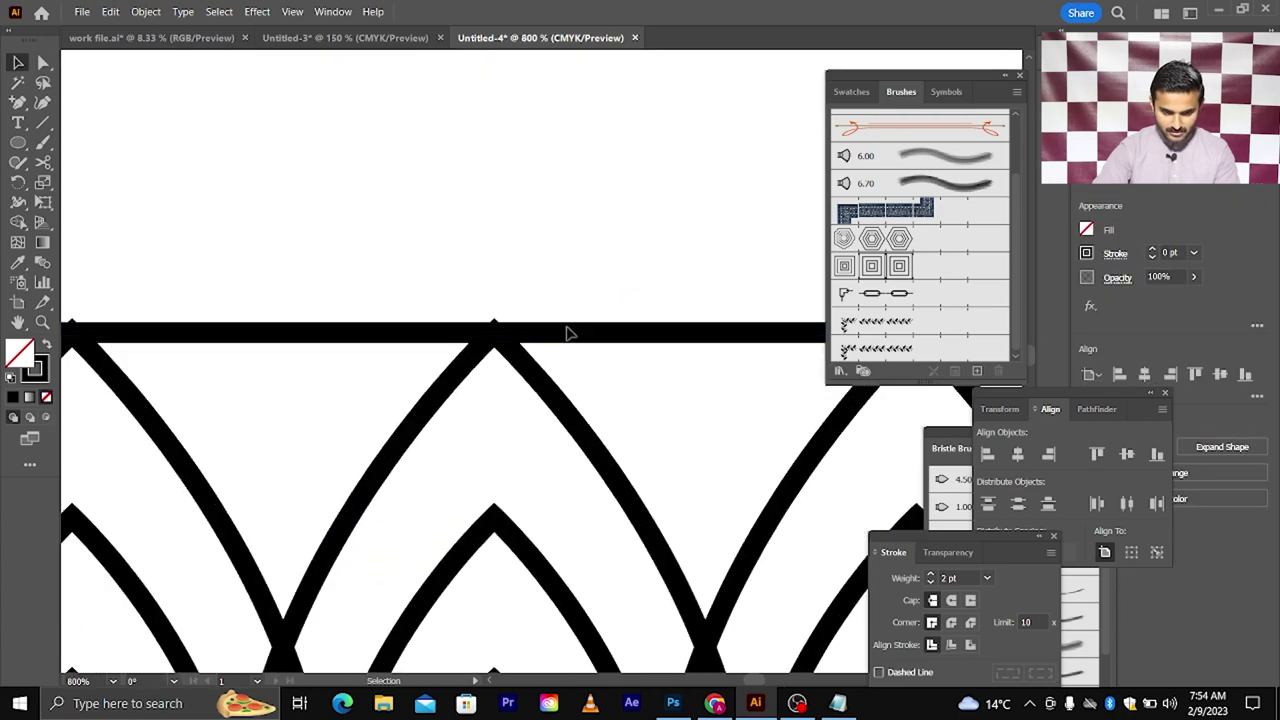
drag(571, 334, 566, 334)
scroll(566, 334, down, 2)
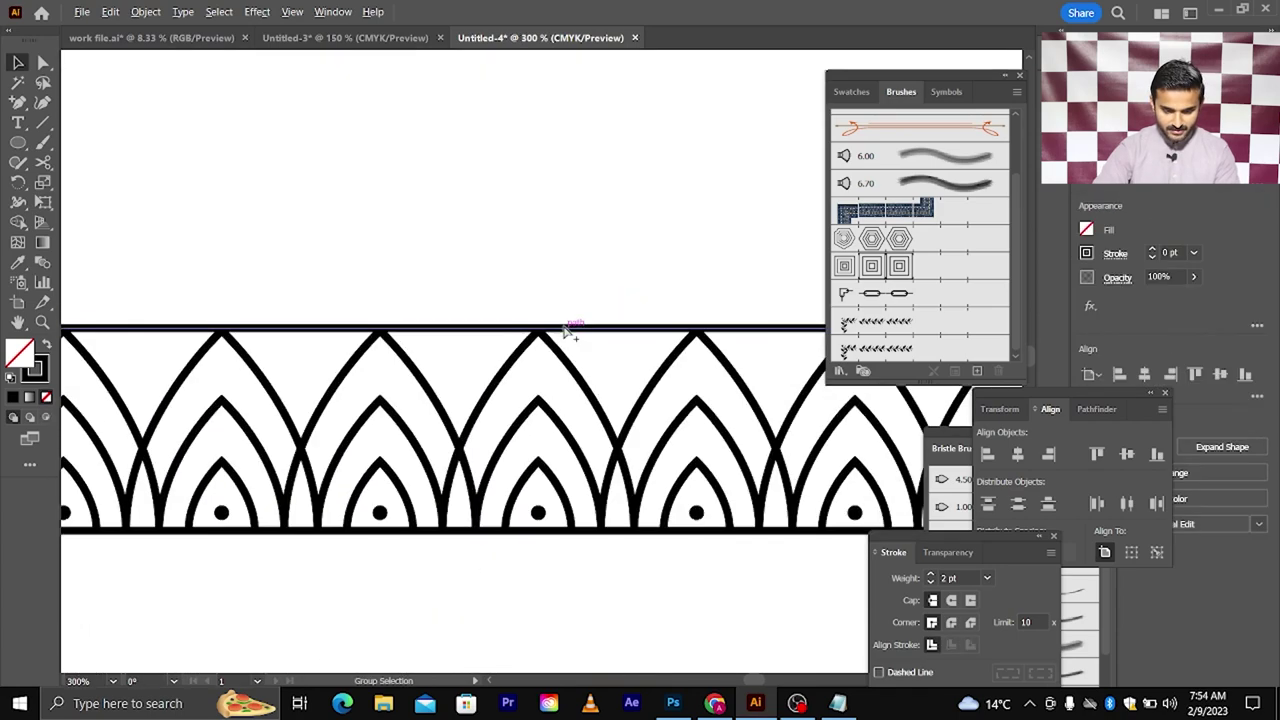
scroll(540, 310, down, 2)
scroll(517, 290, down, 1)
scroll(518, 290, down, 2)
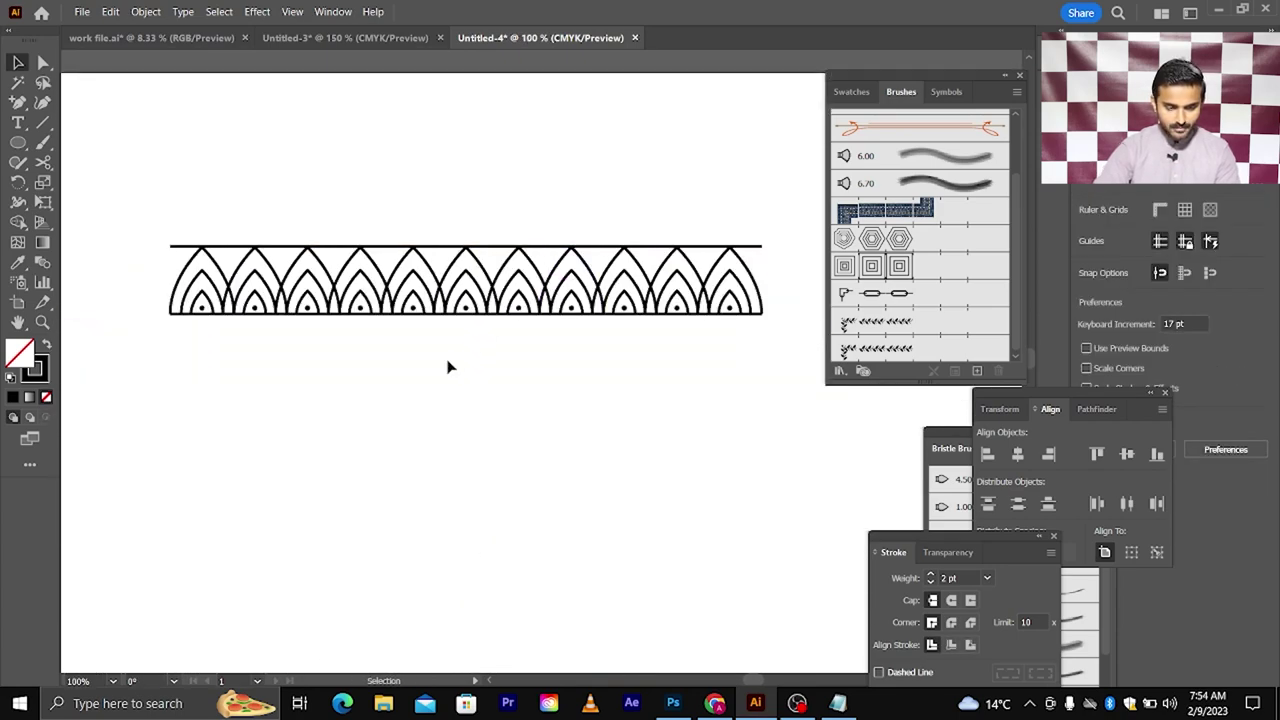
scroll(375, 364, left, 1)
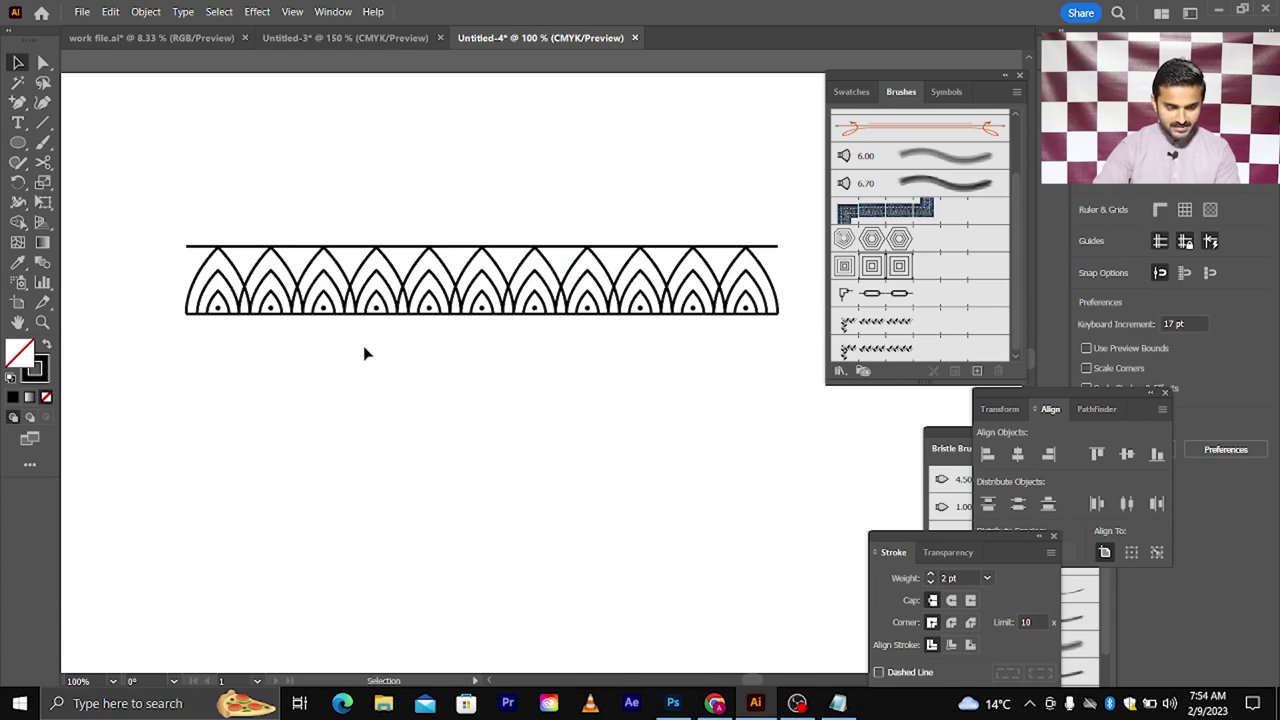
scroll(410, 255, up, 1)
scroll(408, 236, up, 1)
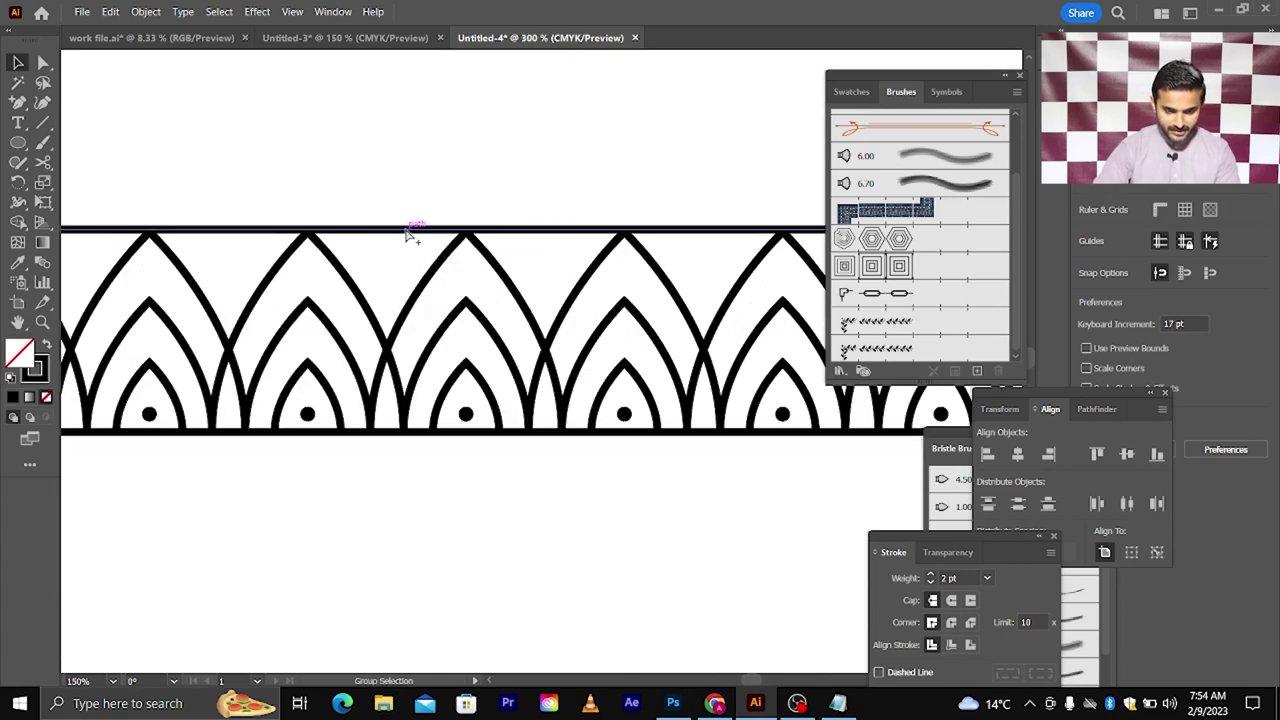
Copy the top line down to the bottom edge of the arch band
drag(410, 236, 403, 450)
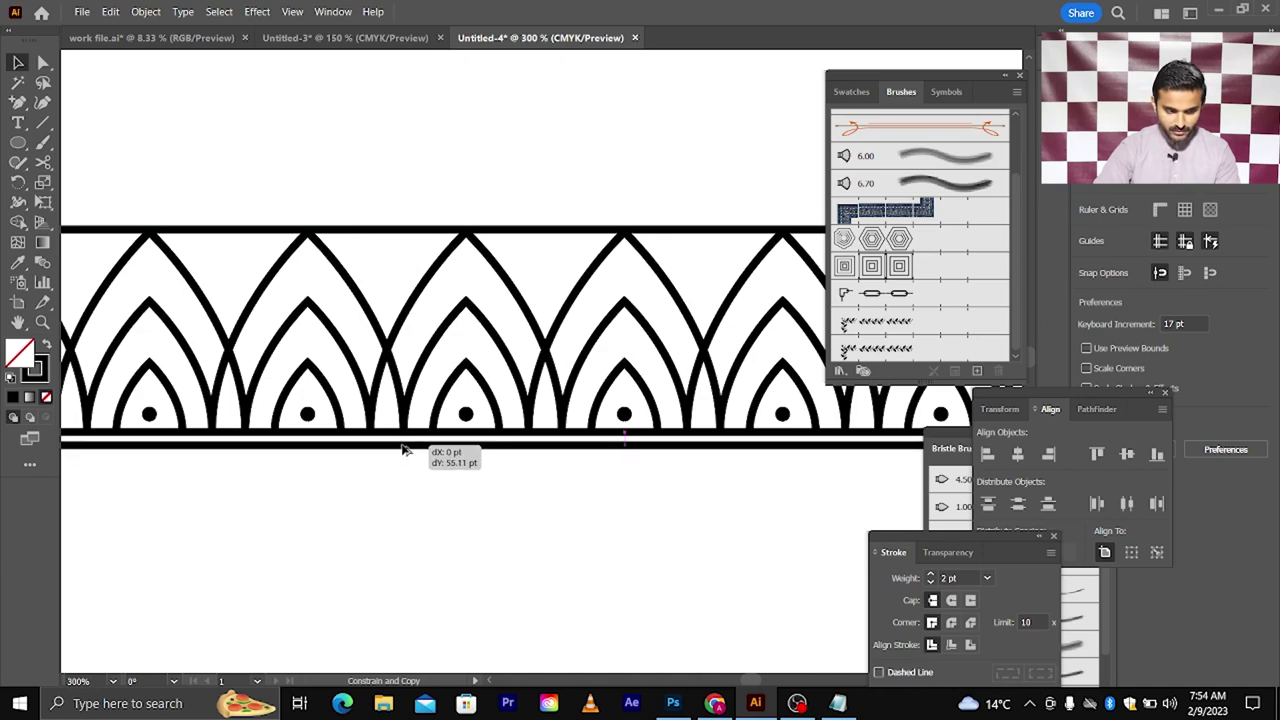
scroll(405, 449, down, 1)
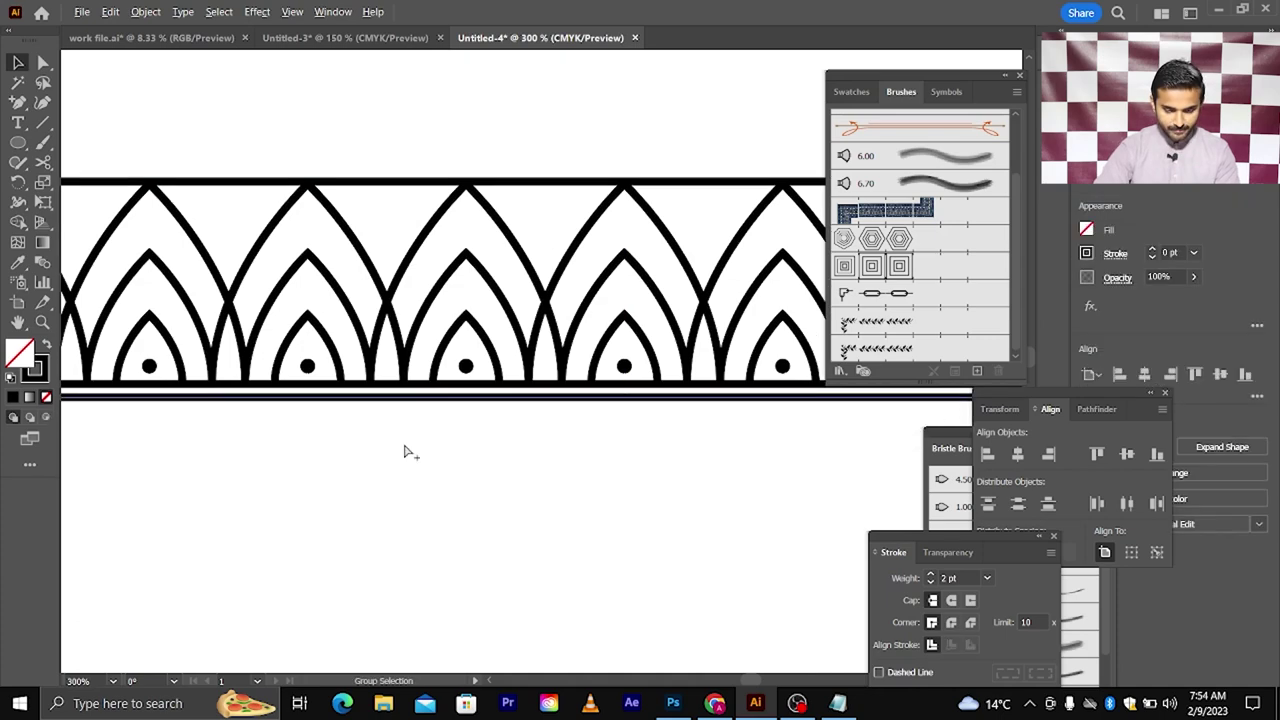
click(405, 449)
scroll(405, 449, down, 1)
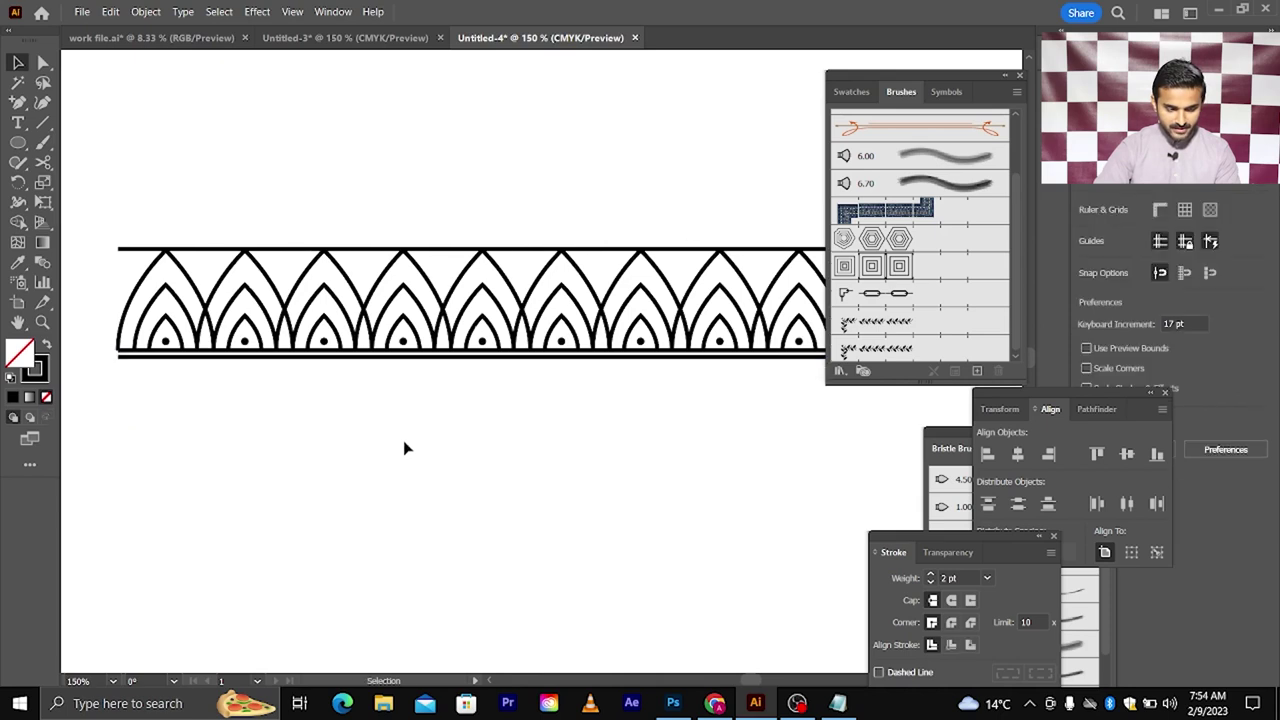
Copy the bottom line about 18 pt lower as a separate parallel line
drag(365, 360, 365, 398)
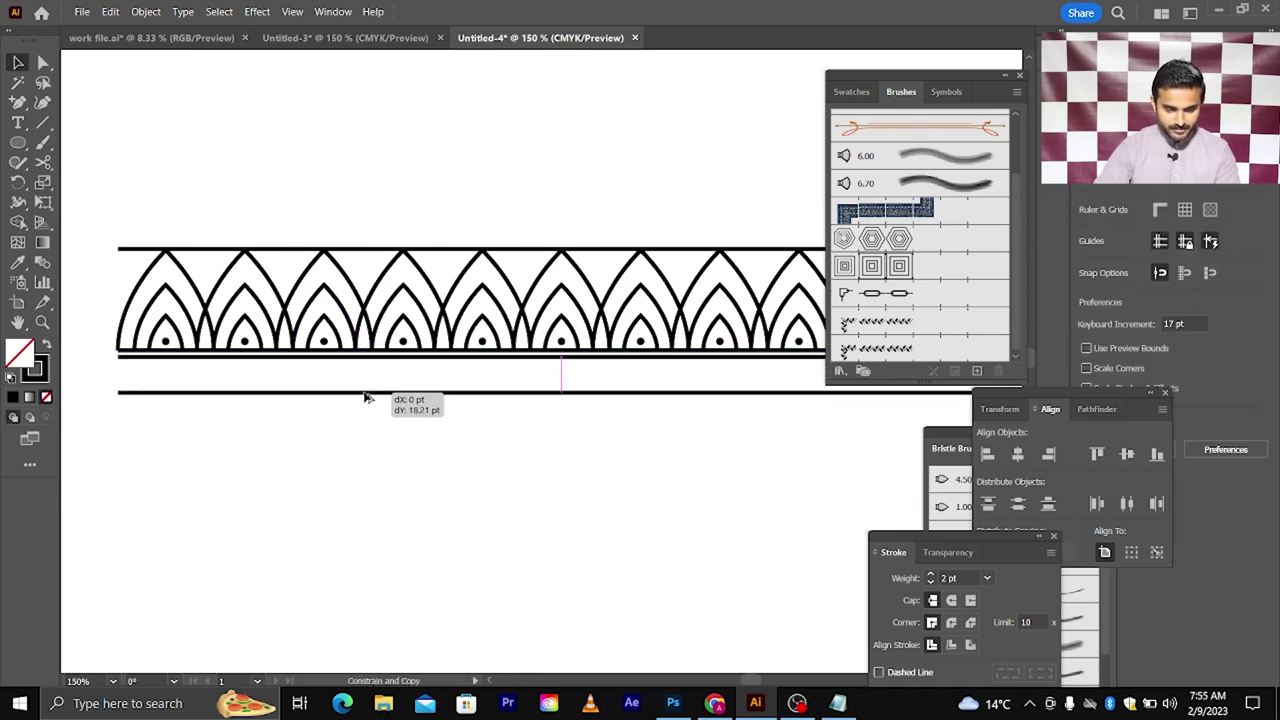
drag(365, 398, 366, 392)
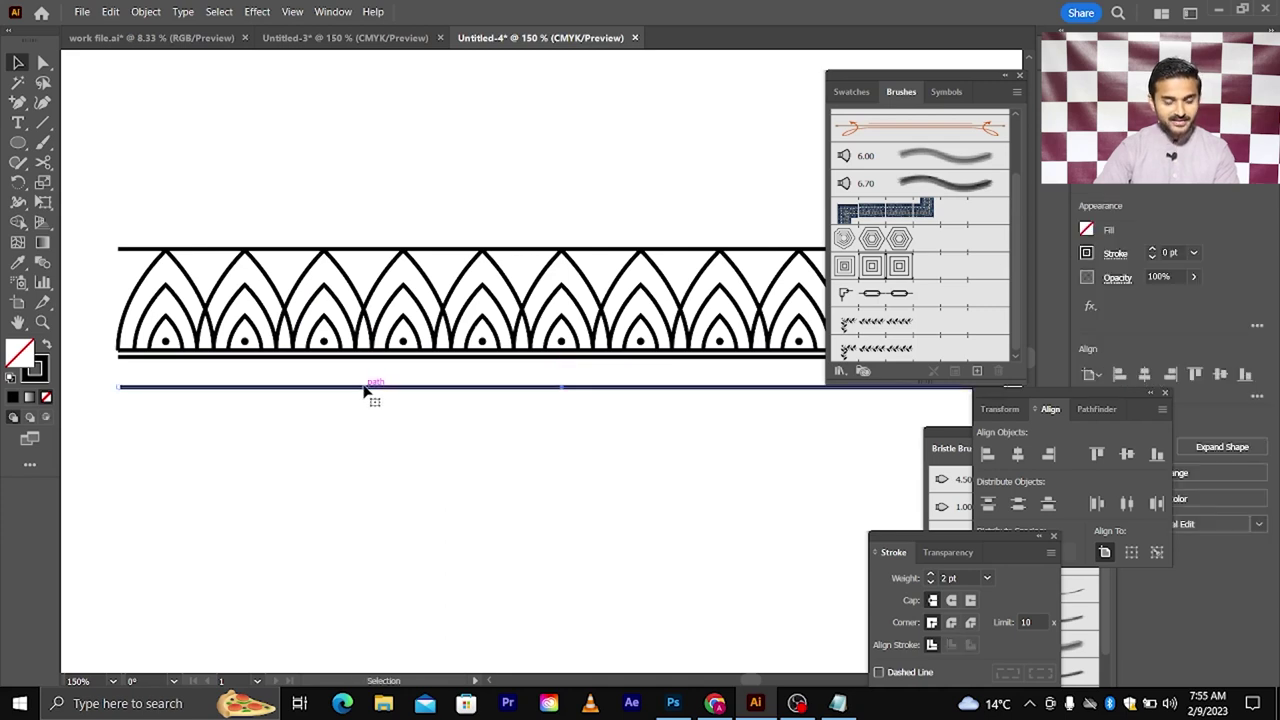
scroll(338, 424, down, 1)
click(339, 423)
scroll(338, 420, down, 1)
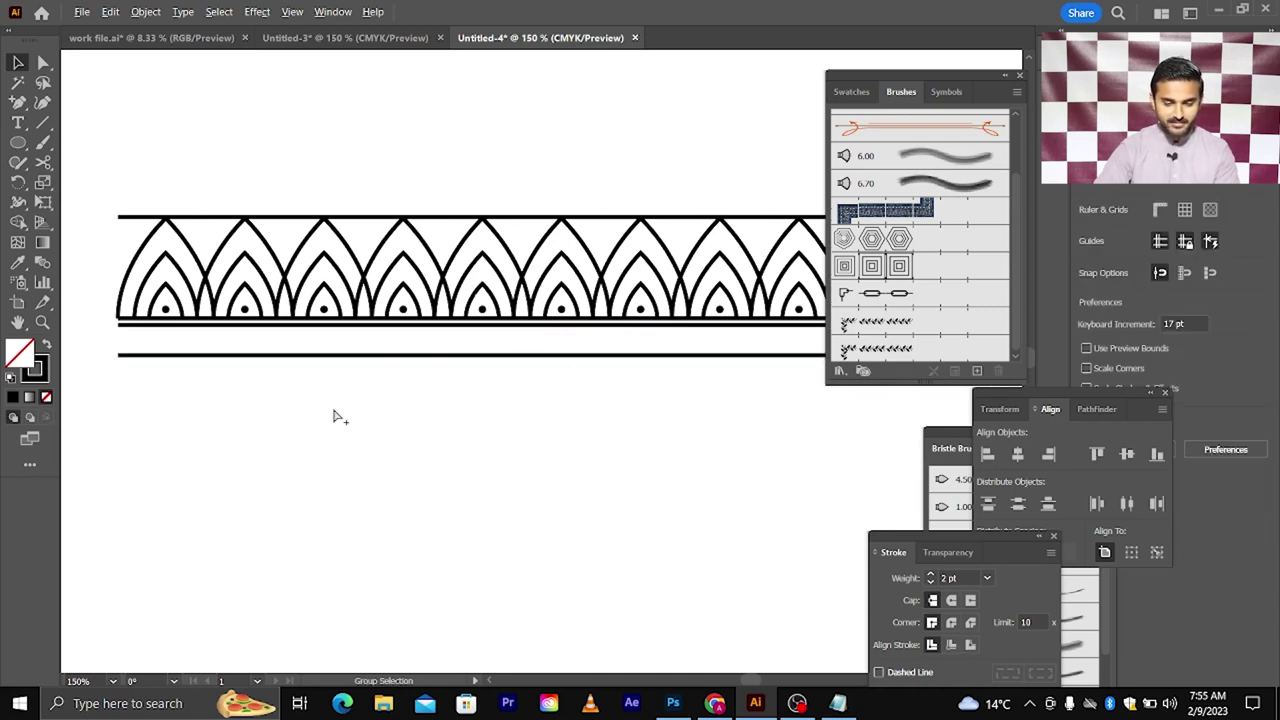
alt+scroll(333, 412, down, 1)
alt+scroll(243, 403, up, 1)
Extend the new lower line's right end to snap to the arch pattern's edge
alt+scroll(270, 410, up, 1)
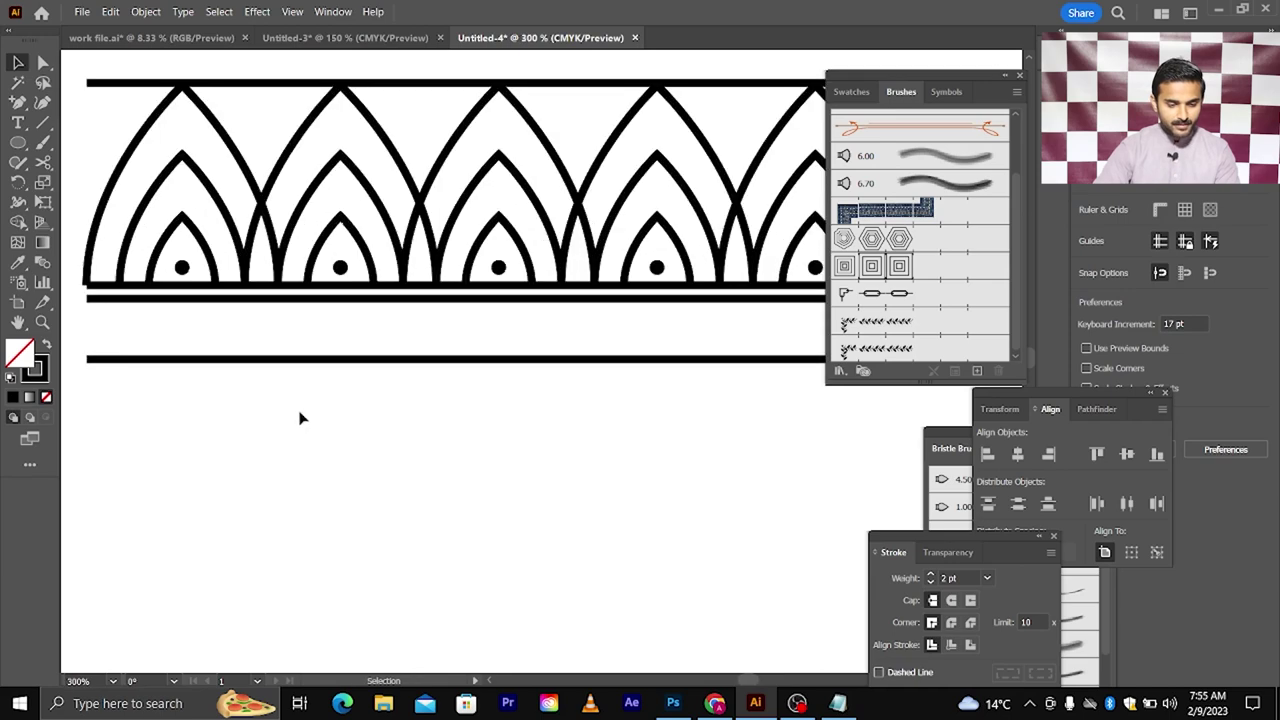
alt+scroll(302, 418, up, 1)
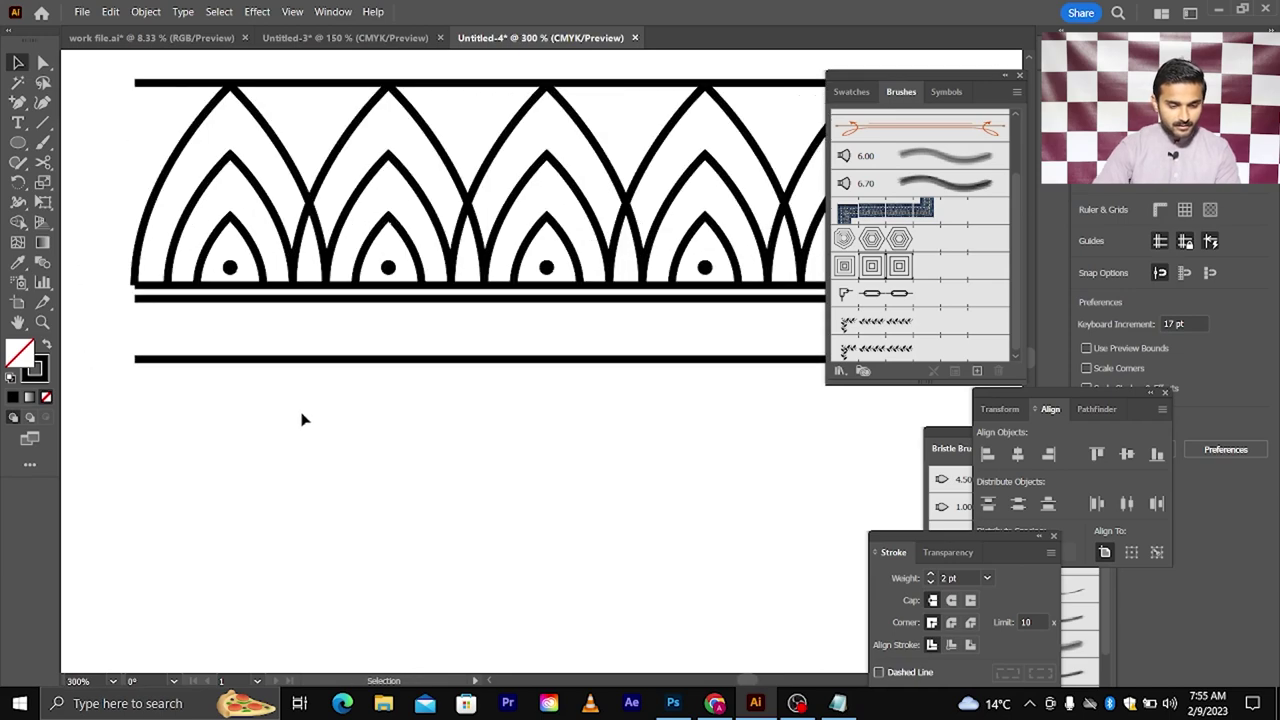
click(147, 287)
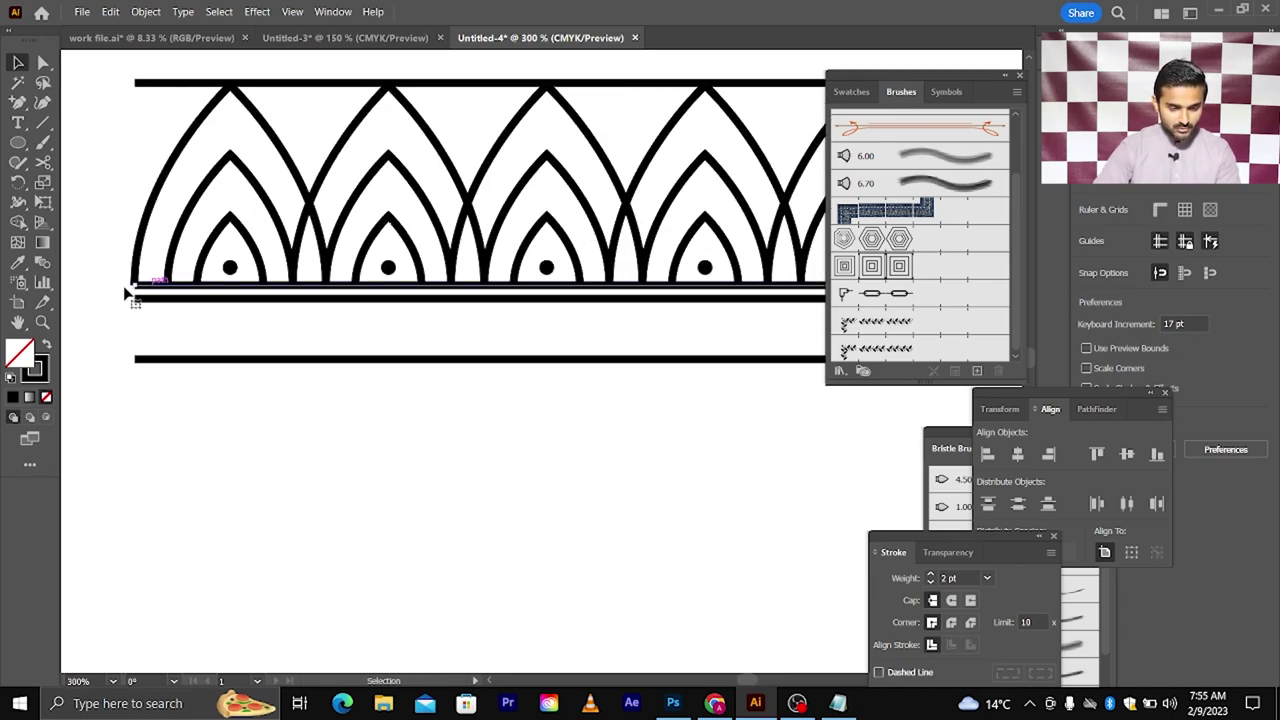
alt+scroll(134, 289, up, 2)
alt+scroll(134, 289, down, 3)
alt+scroll(401, 312, down, 3)
alt+scroll(531, 277, up, 4)
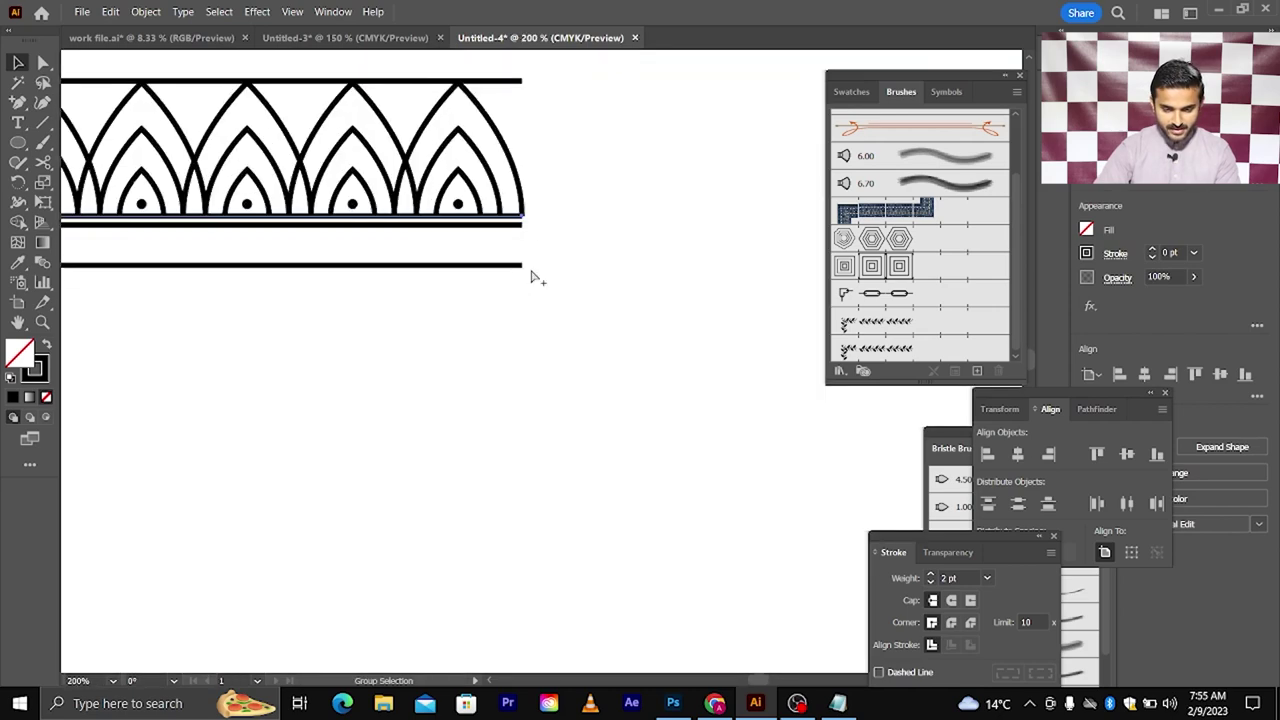
alt+scroll(520, 215, up, 1)
alt+scroll(520, 215, up, 3)
alt+scroll(523, 200, up, 2)
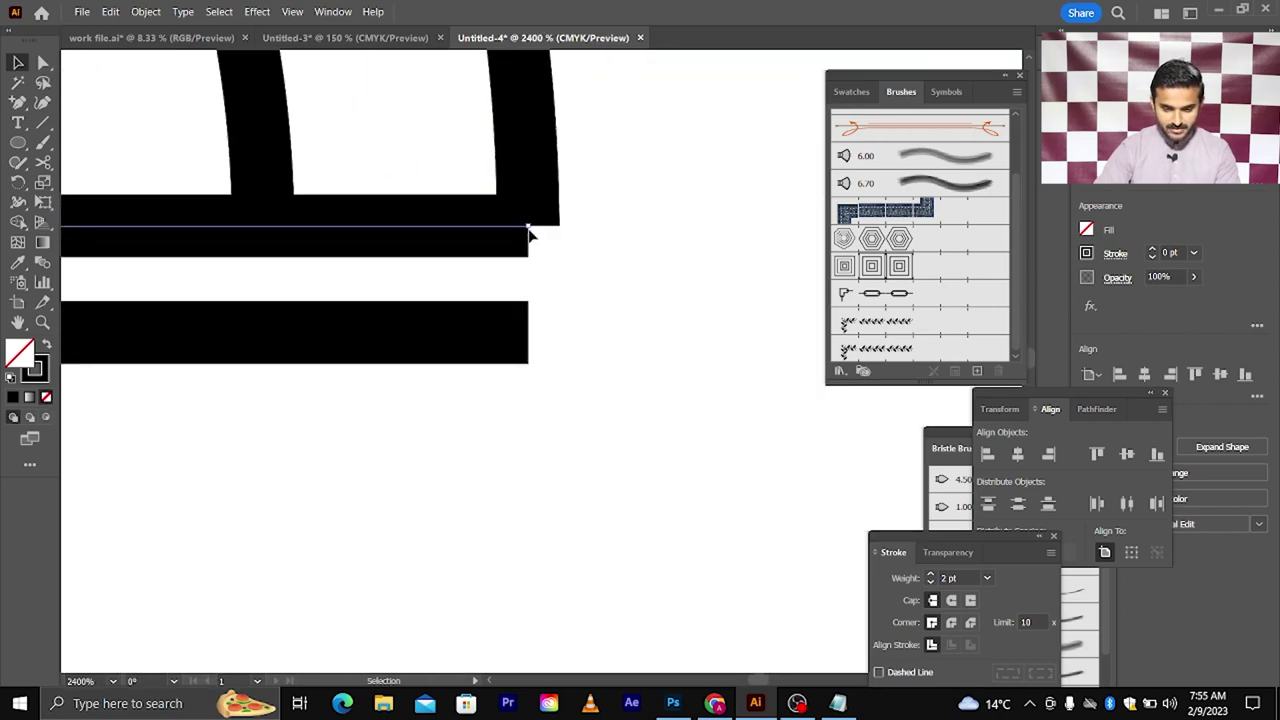
drag(529, 233, 556, 230)
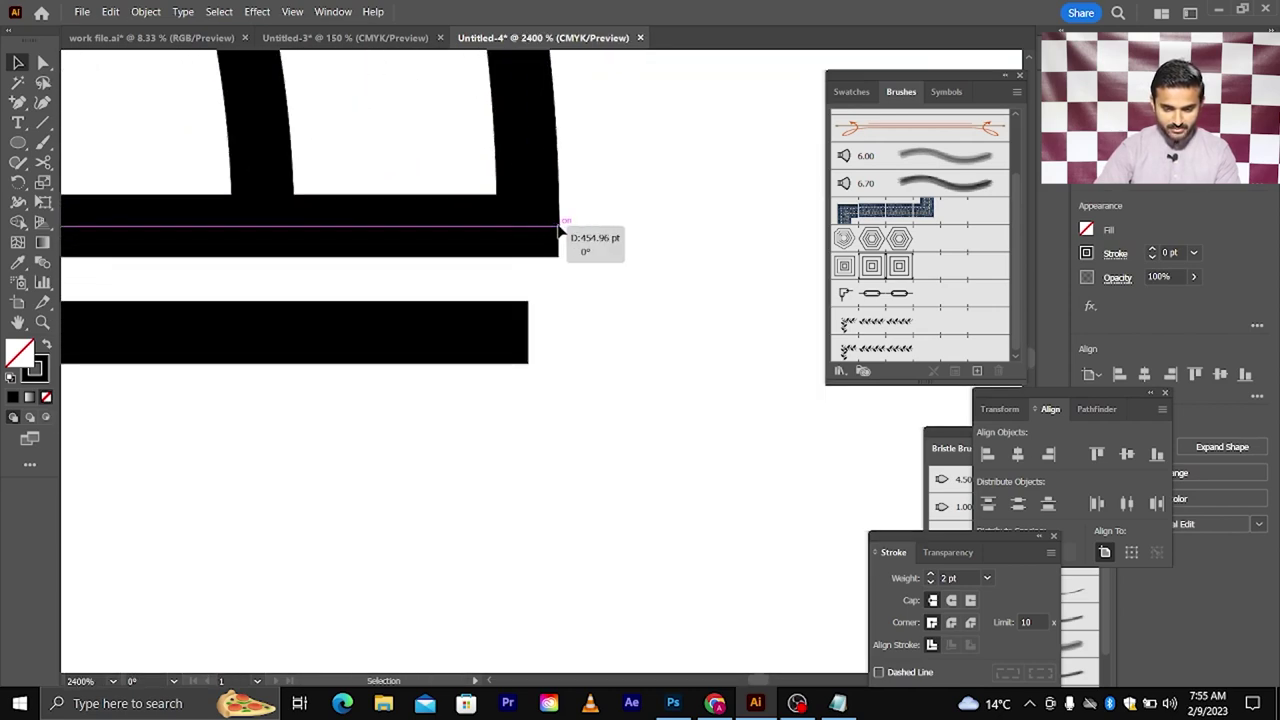
click(567, 280)
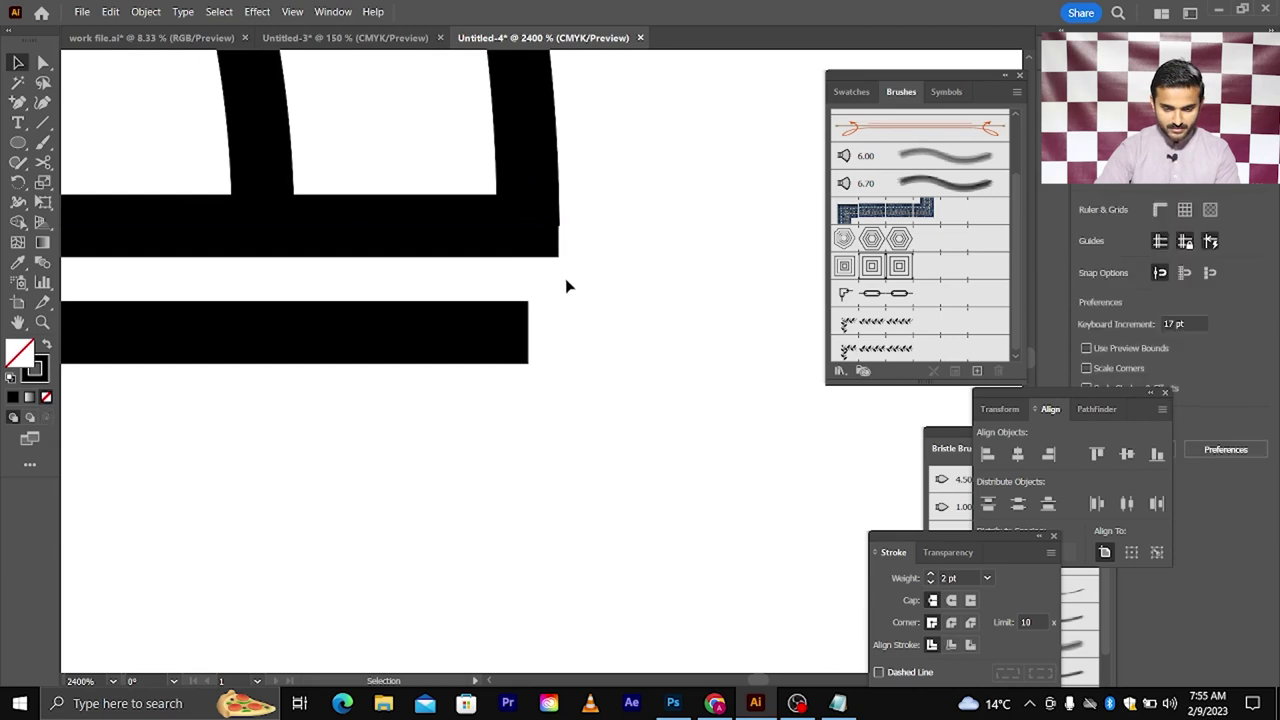
Stretch the bottom line's right end out to the same pattern edge
click(530, 337)
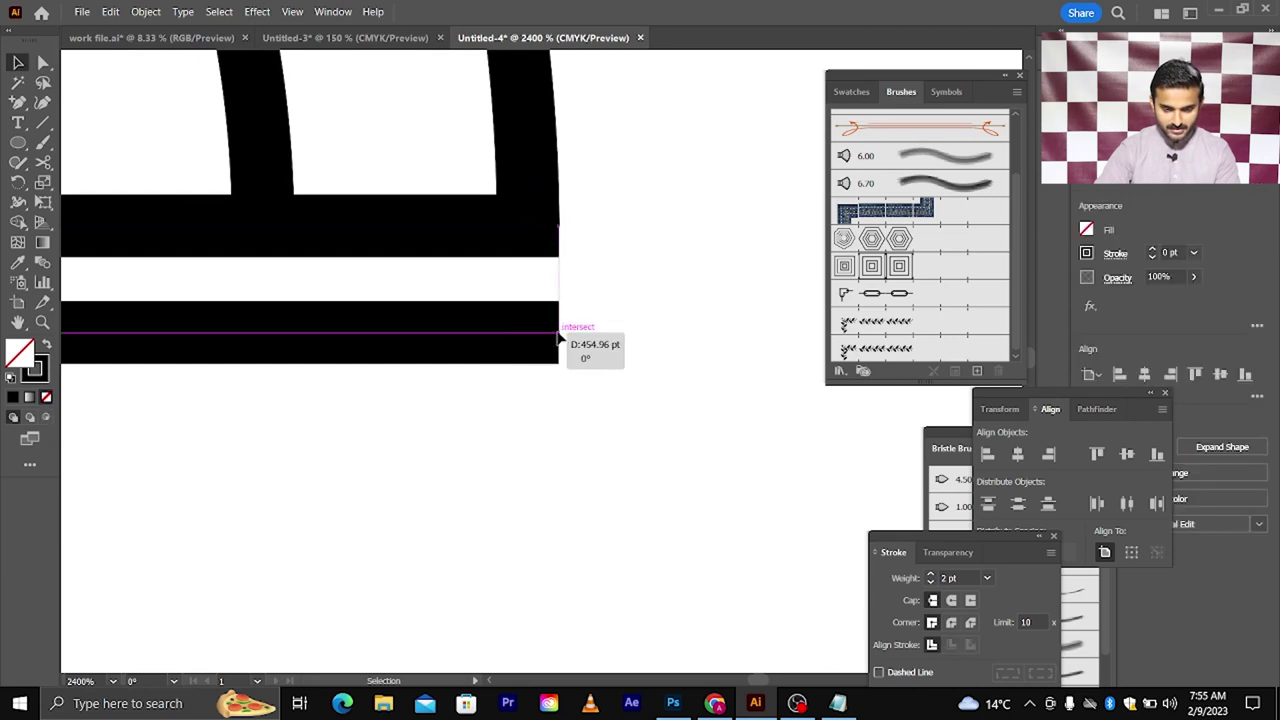
scroll(566, 337, down, 5)
mouse_move(537, 342)
mouse_down()
mouse_move(578, 328)
mouse_move(580, 366)
mouse_up()
scroll(578, 330, up, 3)
scroll(562, 372, up, 2)
Extend the top bar's right end flush with the pattern's edge (D: 454.96 pt)
scroll(580, 362, down, 4)
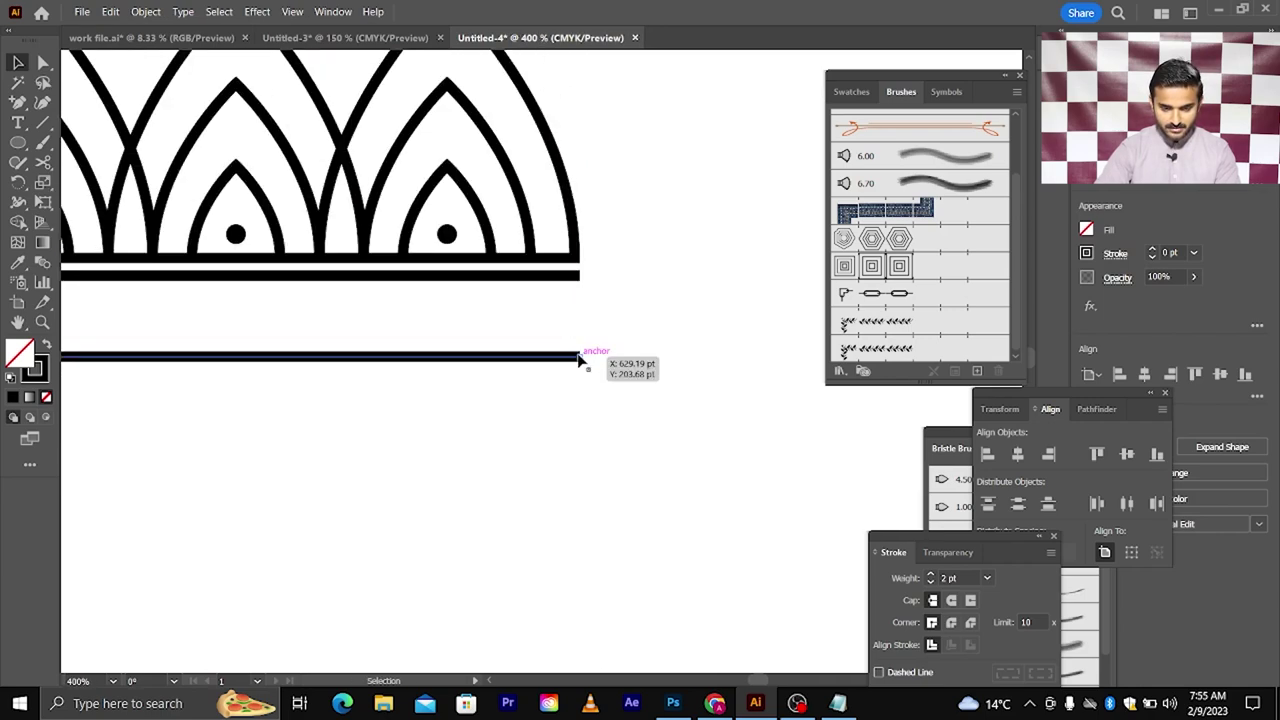
scroll(580, 357, down, 2)
scroll(580, 255, up, 3)
scroll(575, 200, up, 2)
scroll(567, 150, up, 1)
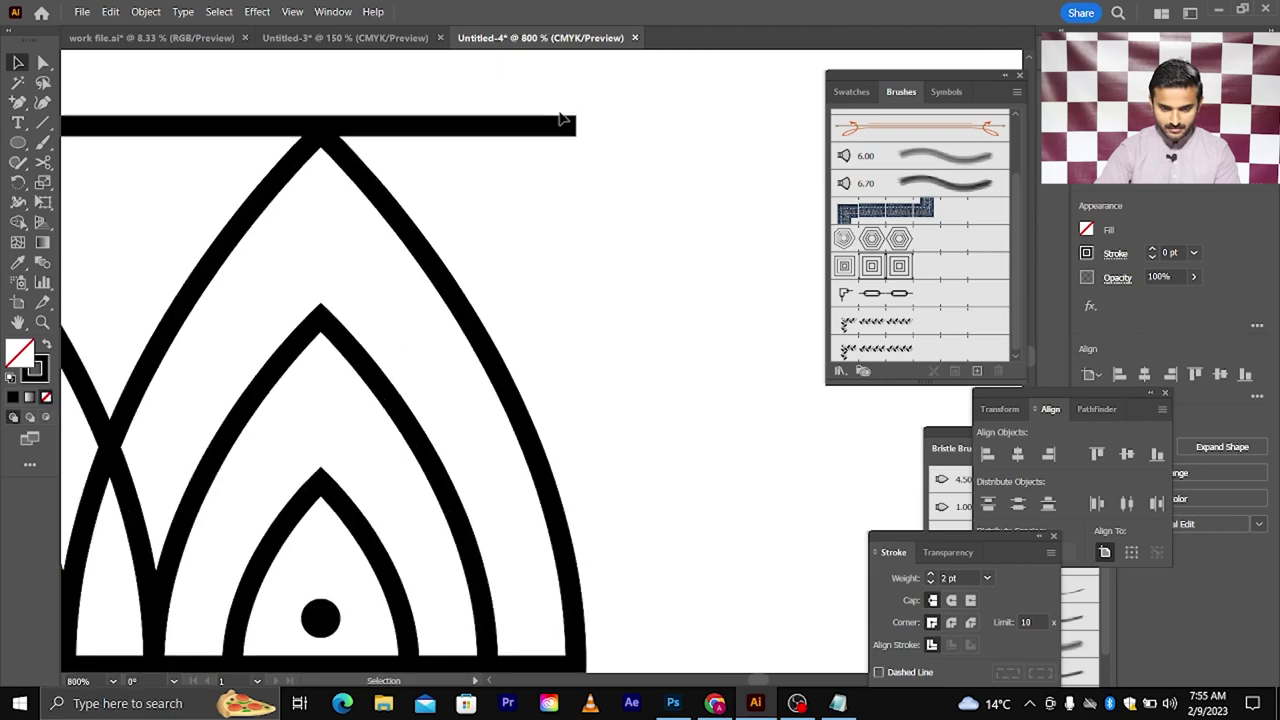
drag(577, 130, 586, 131)
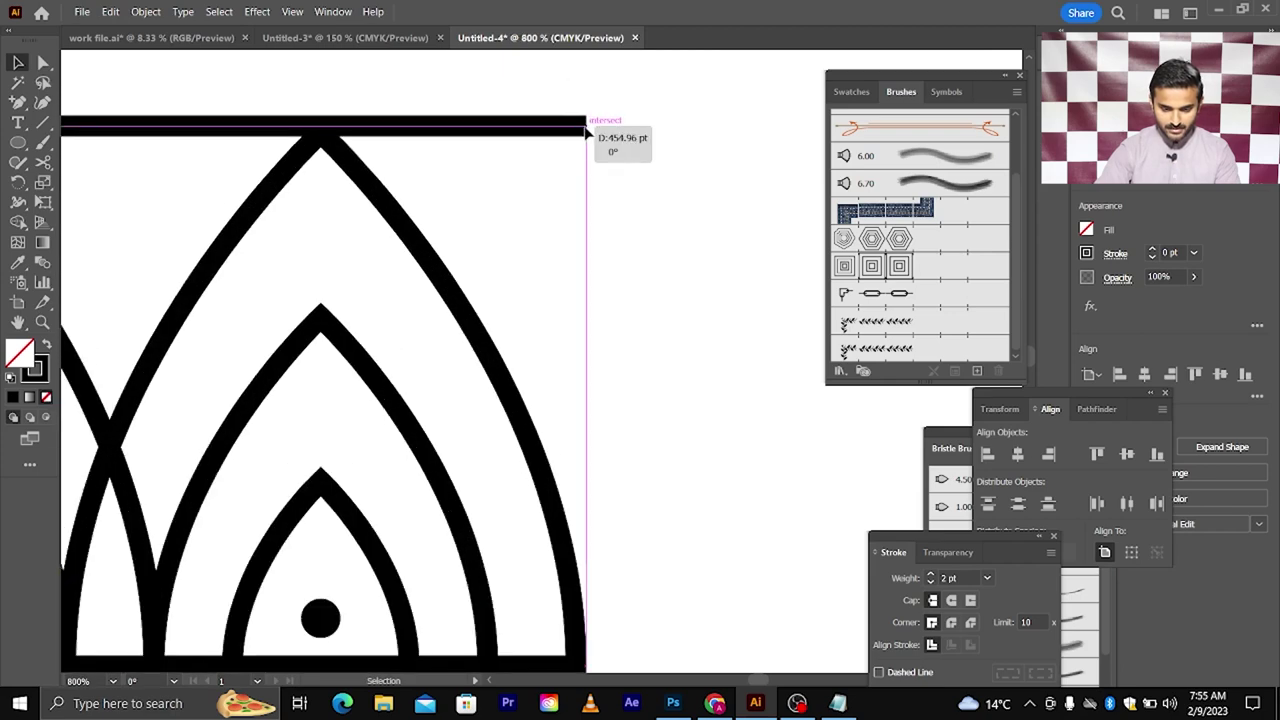
scroll(614, 180, down, 5)
scroll(443, 274, left, 1)
scroll(394, 294, left, 2)
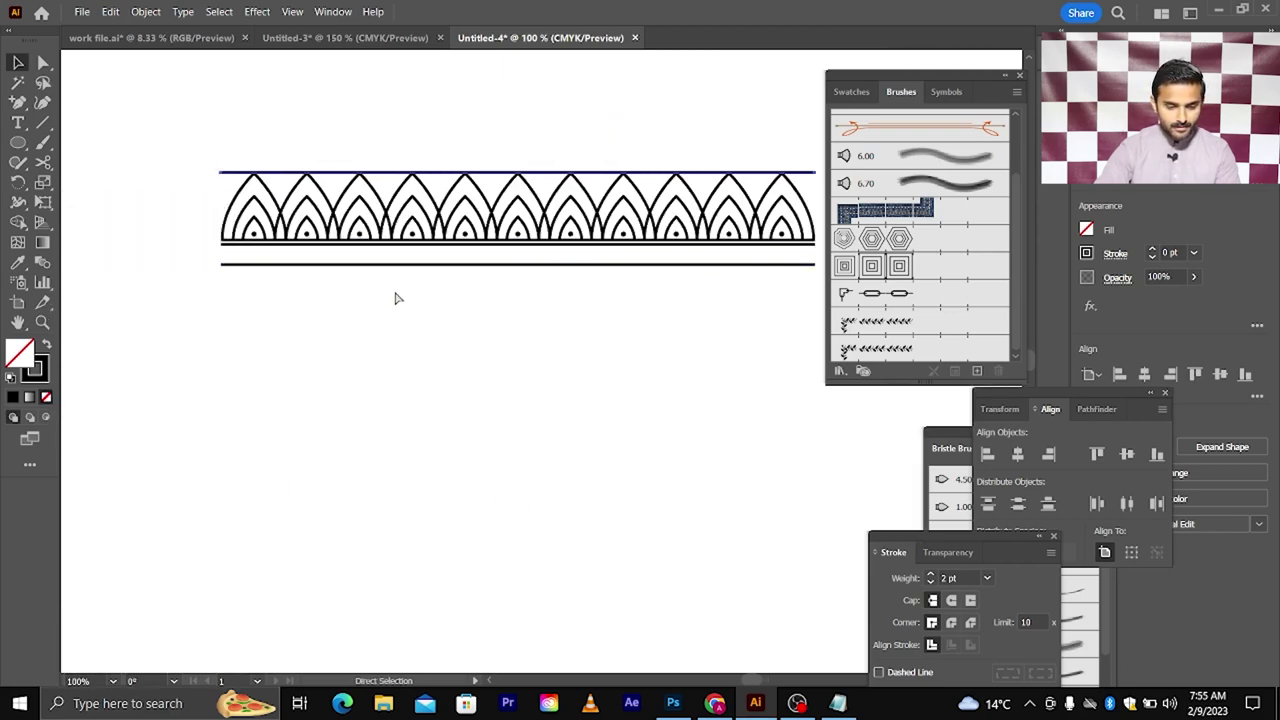
scroll(280, 286, up, 2)
Draw a small star with the Star Tool in the band between the two lower lines
scroll(281, 292, up, 1)
click(93, 165)
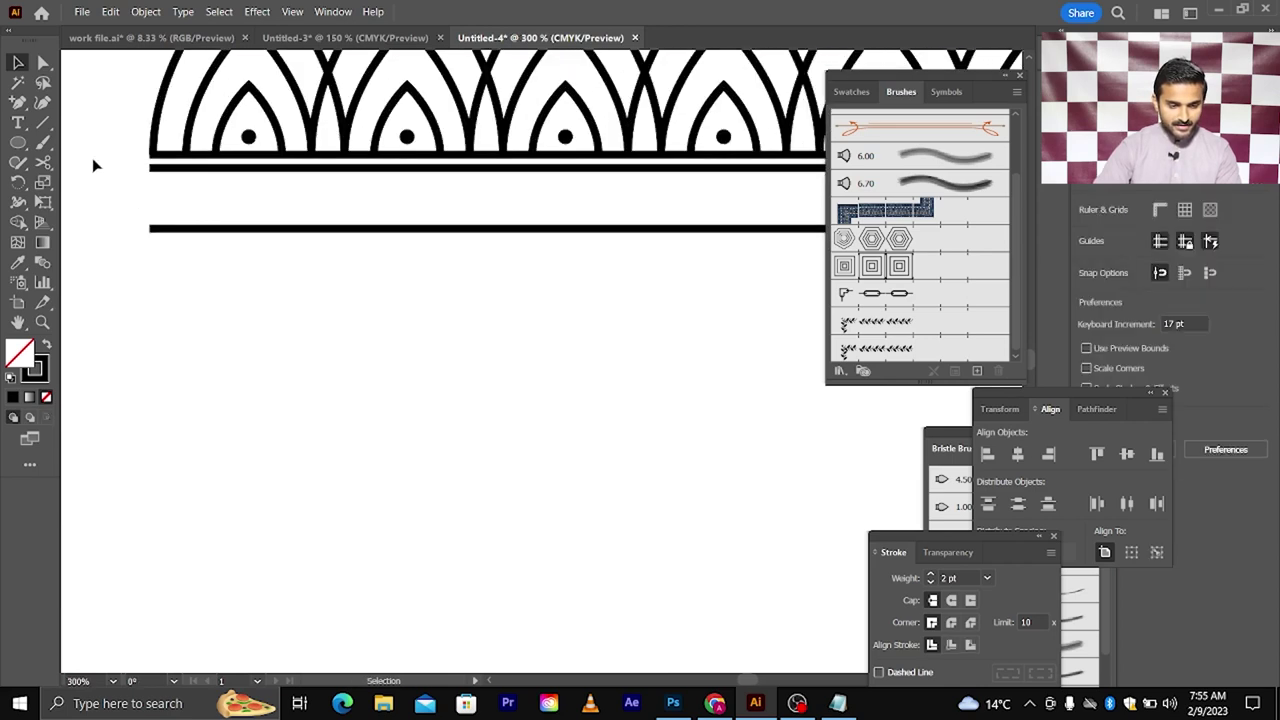
click(12, 147)
click(87, 222)
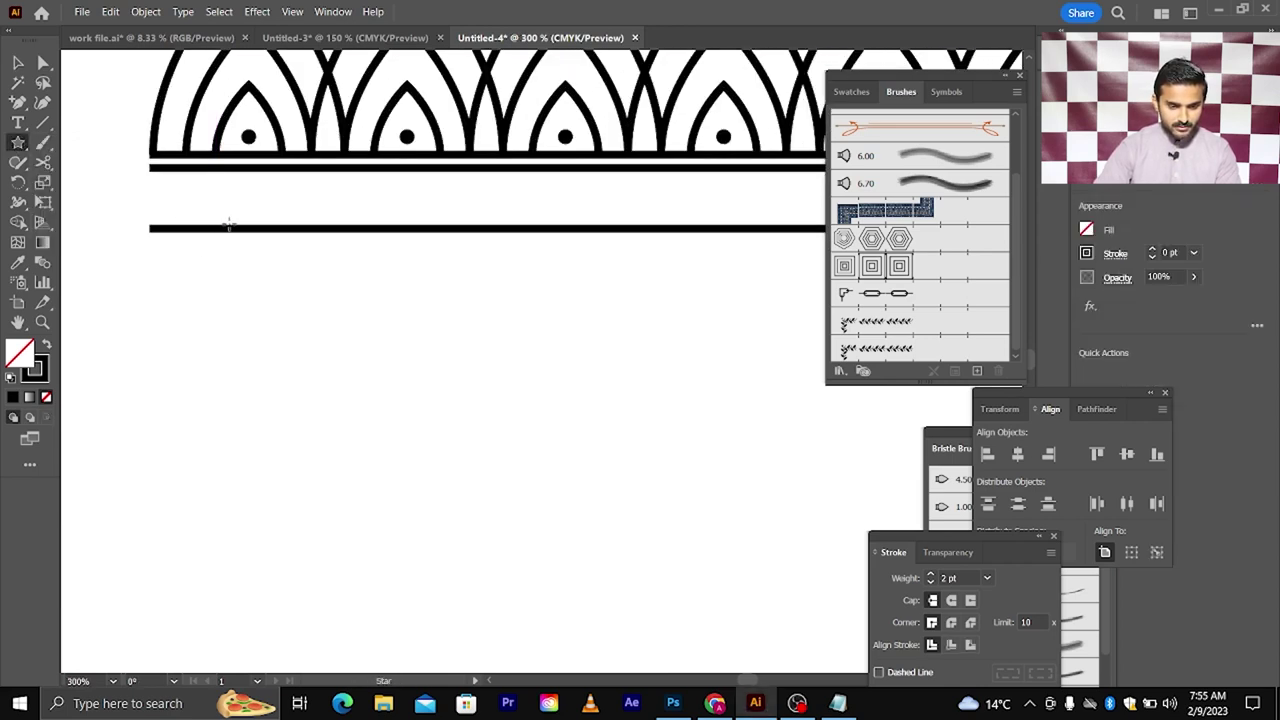
scroll(238, 222, up, 2)
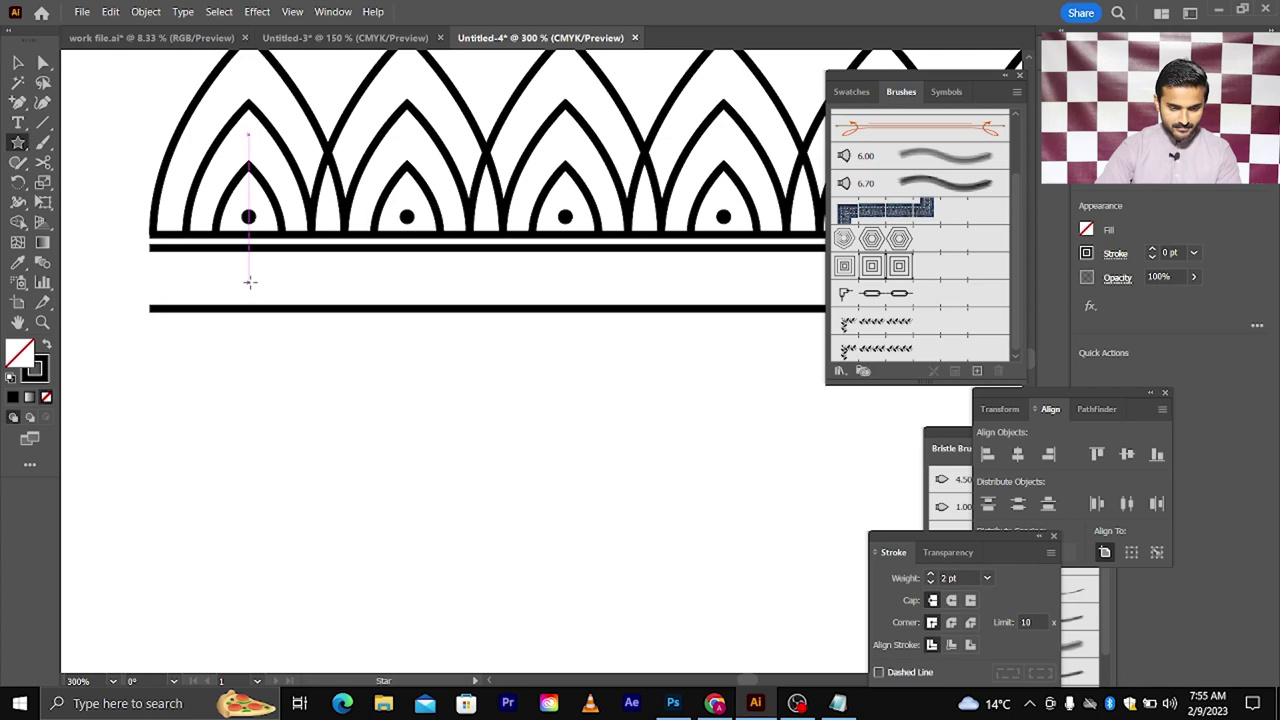
drag(249, 282, 270, 300)
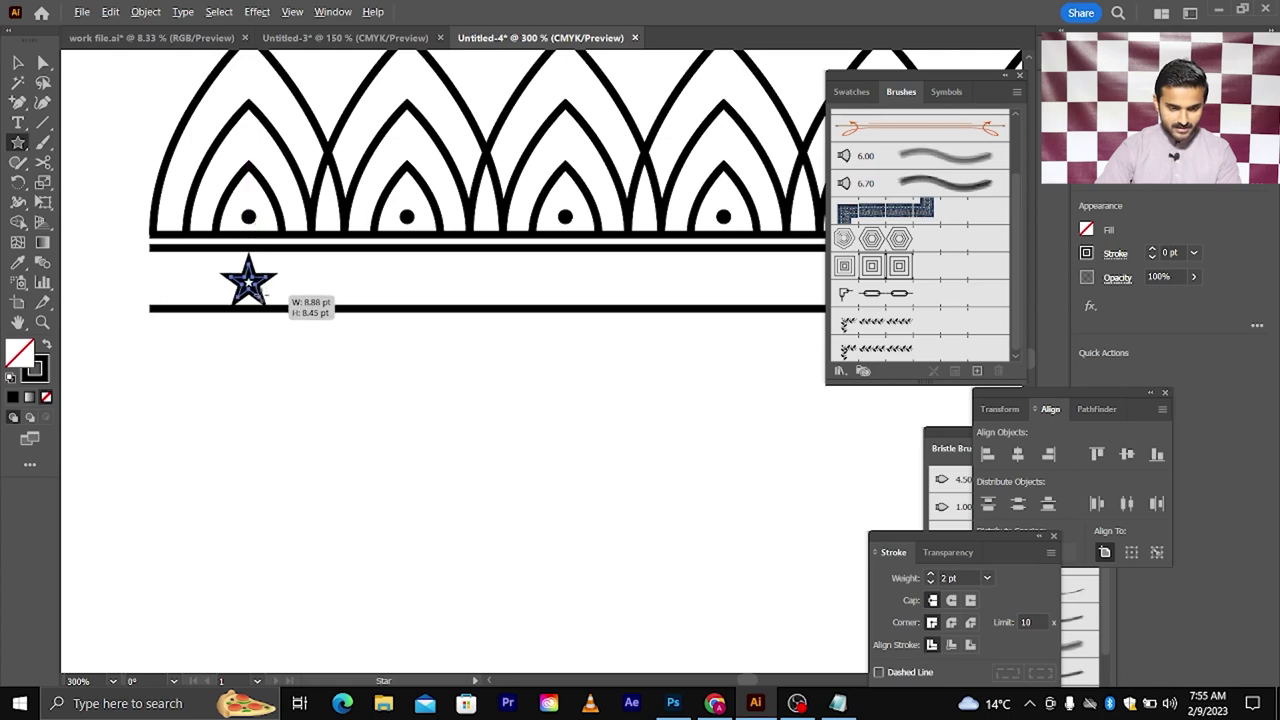
Give the star a solid black fill and enlarge it to about 13.5 pt in the band
click(19, 64)
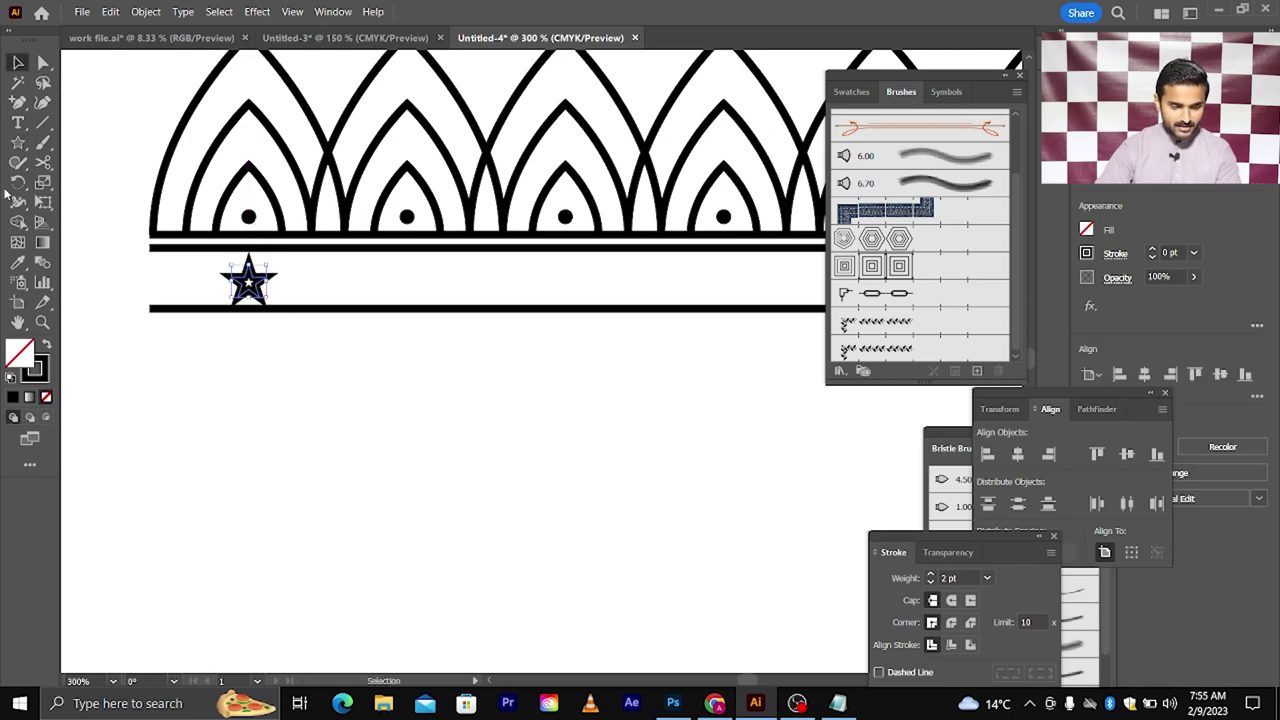
click(47, 345)
scroll(231, 289, up, 3)
click(295, 275)
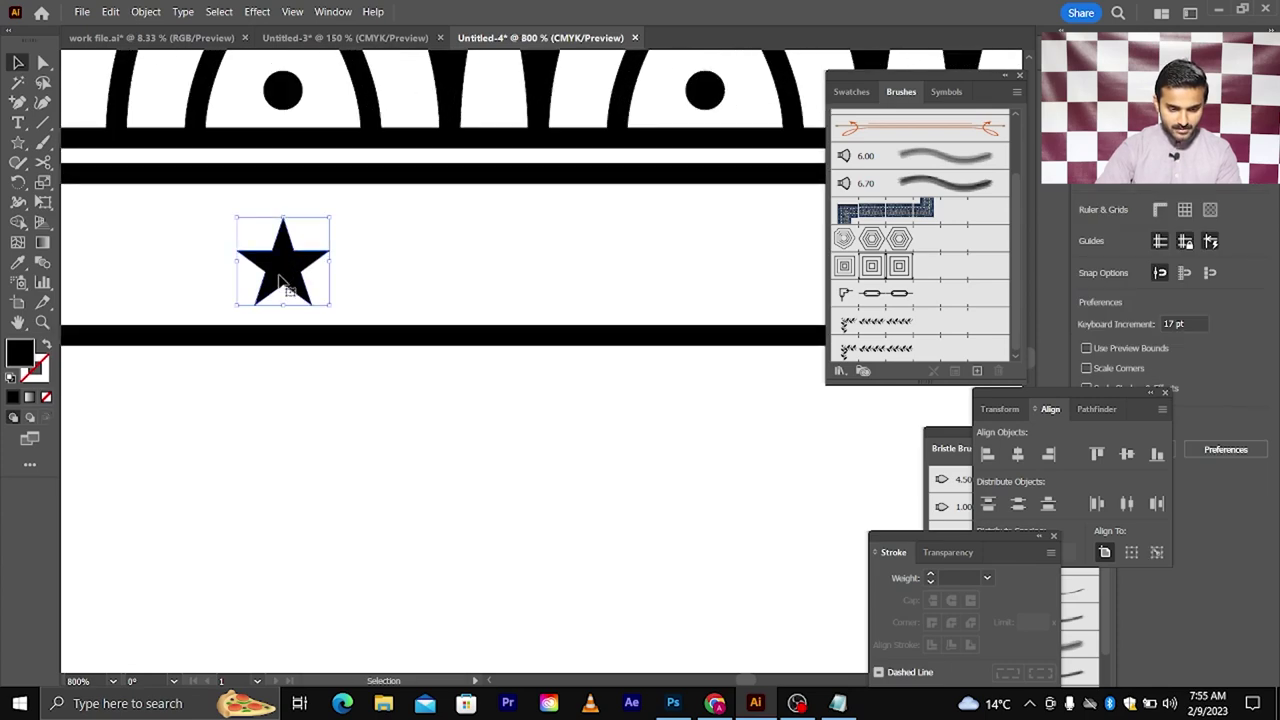
drag(331, 308, 351, 323)
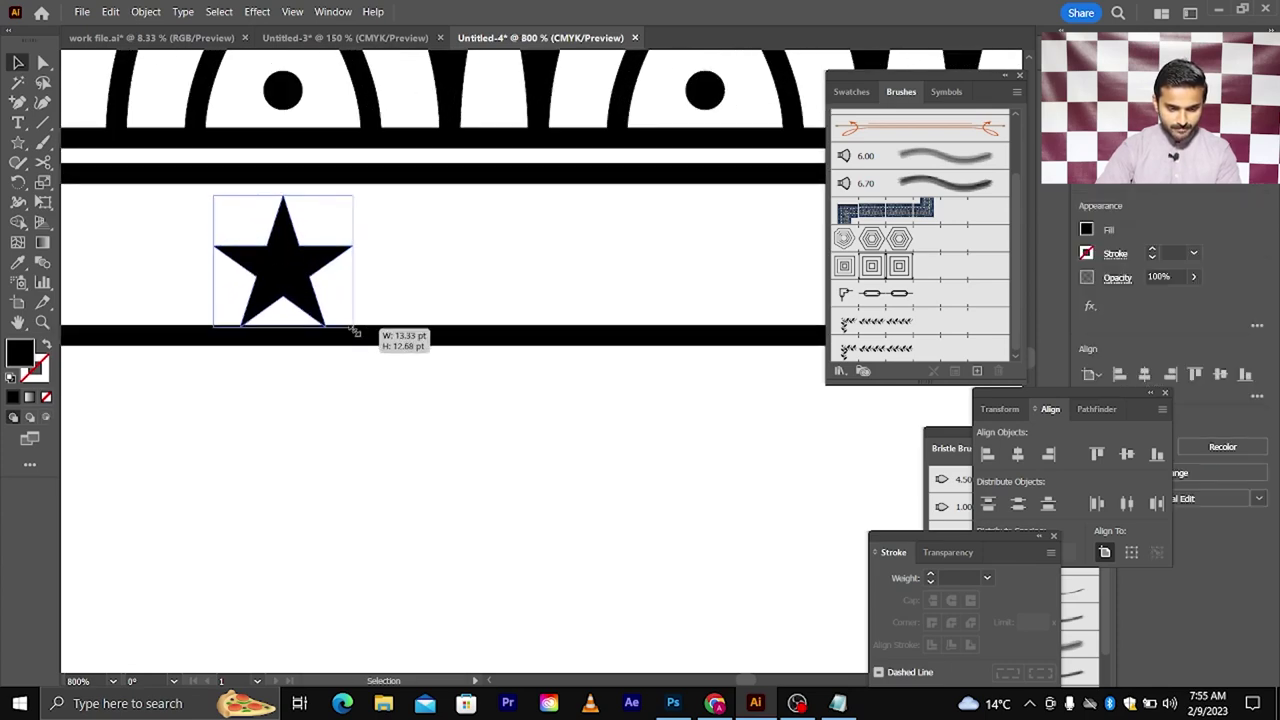
drag(286, 286, 280, 290)
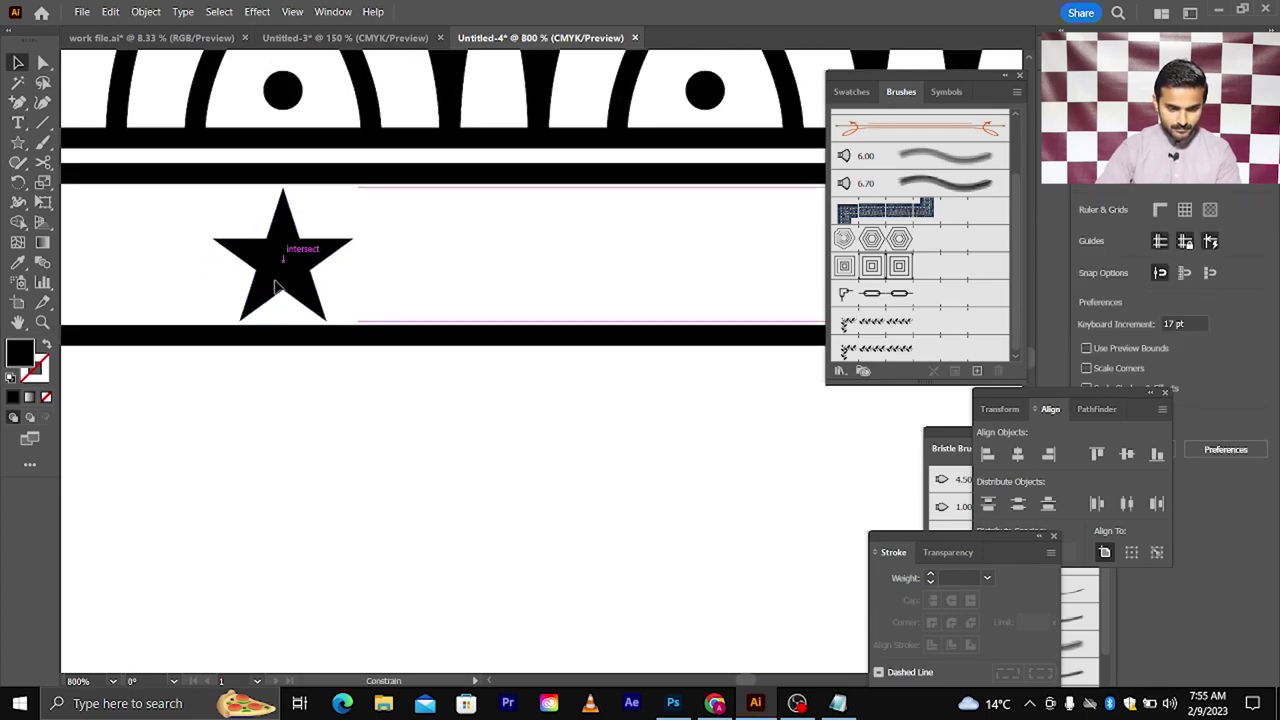
scroll(295, 298, up, 1)
drag(395, 341, 401, 350)
scroll(330, 212, up, 2)
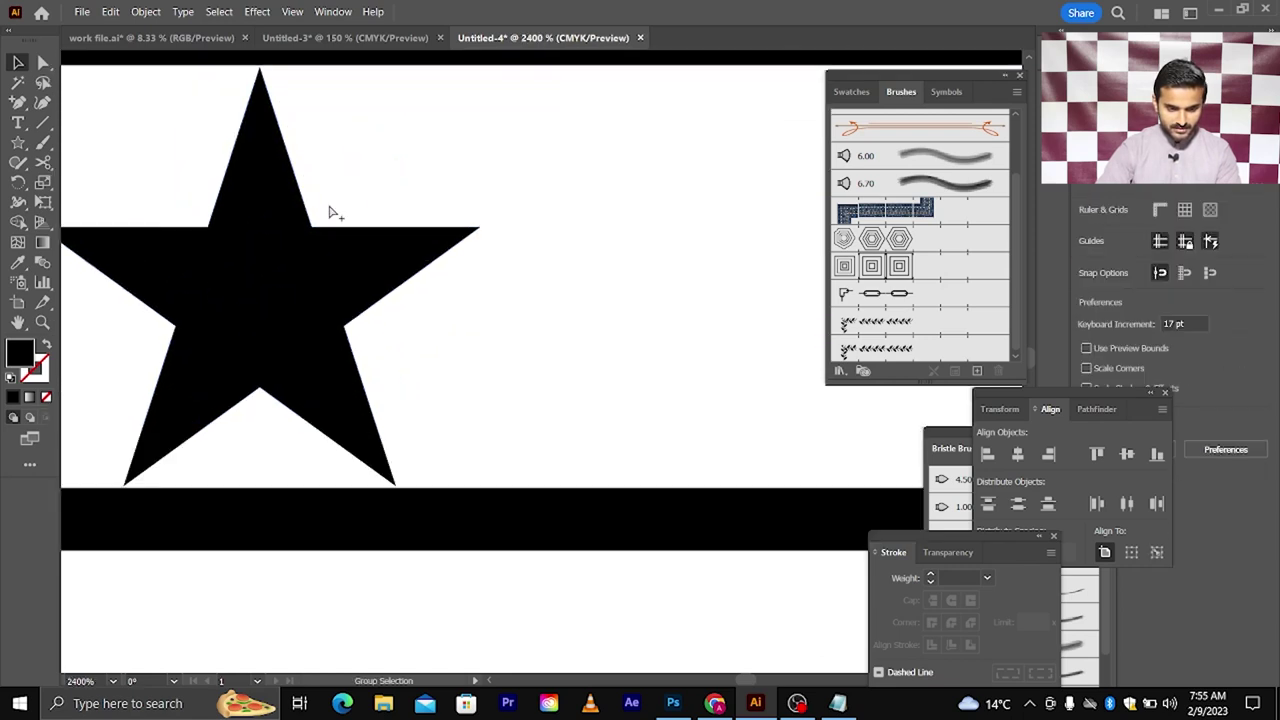
scroll(275, 245, down, 3)
scroll(278, 248, down, 2)
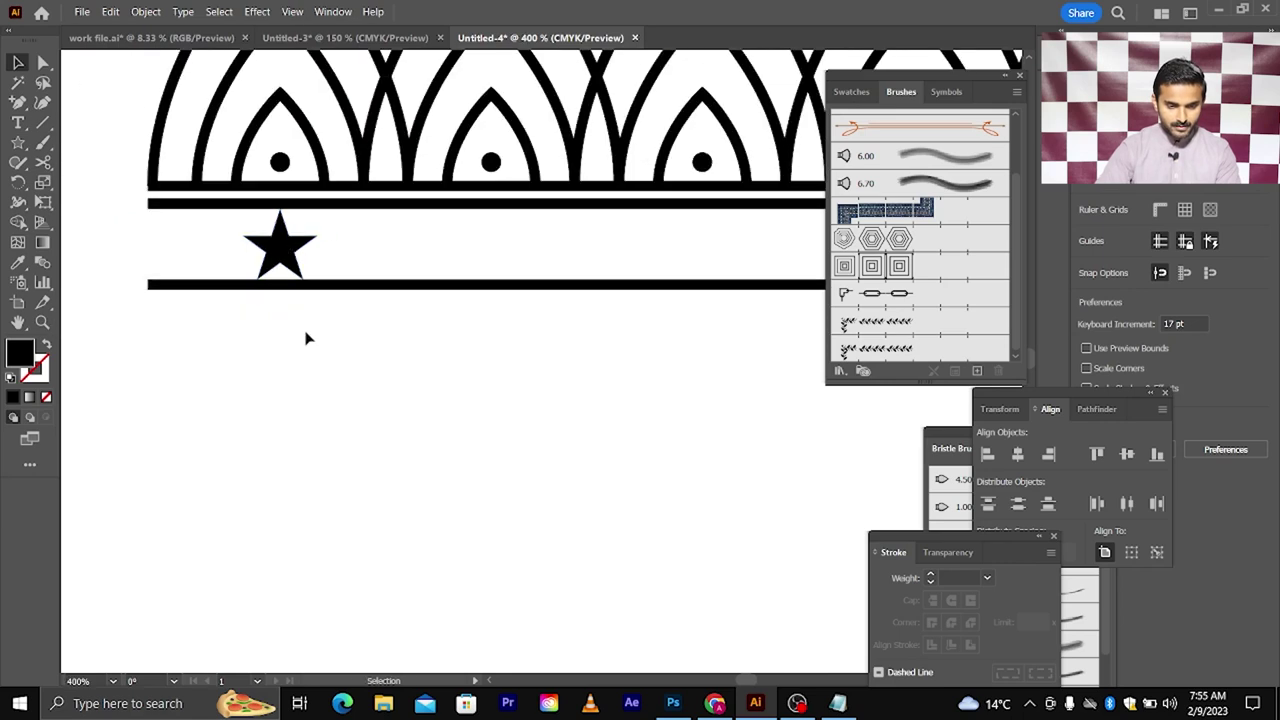
Drag a copy of the star right along the band and repeat it with Ctrl+D
drag(287, 258, 495, 260)
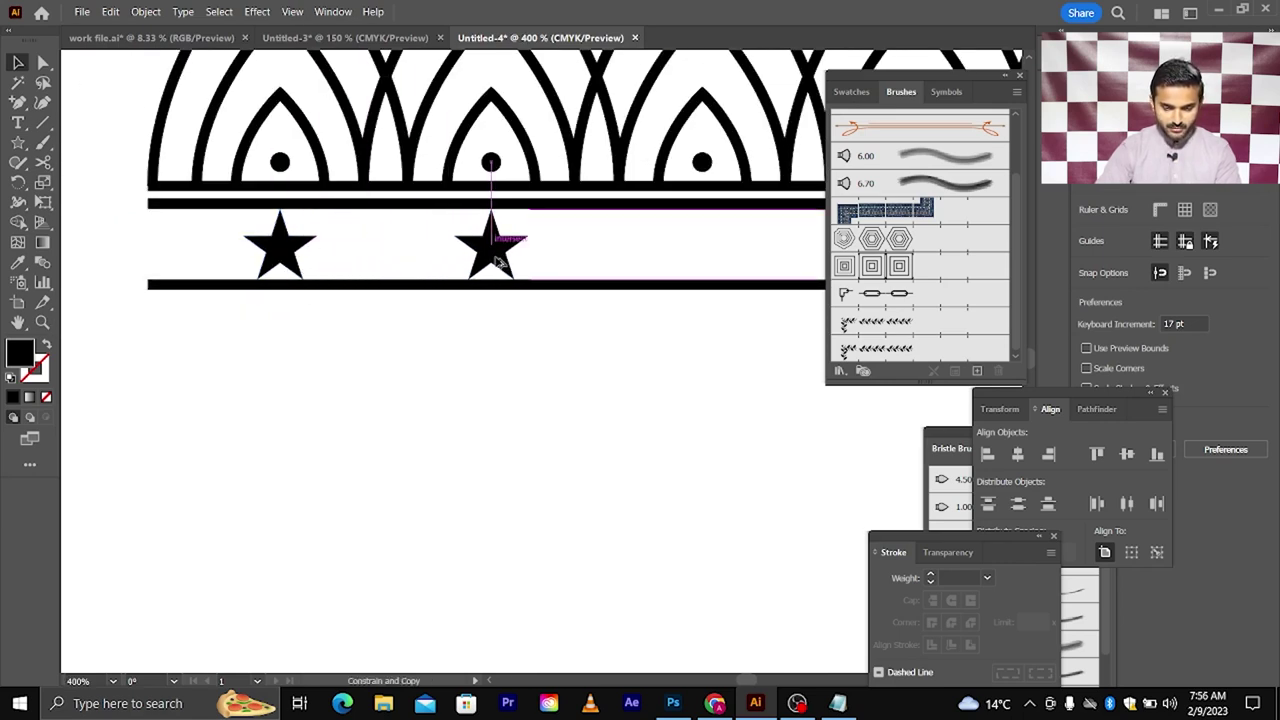
drag(497, 262, 495, 260)
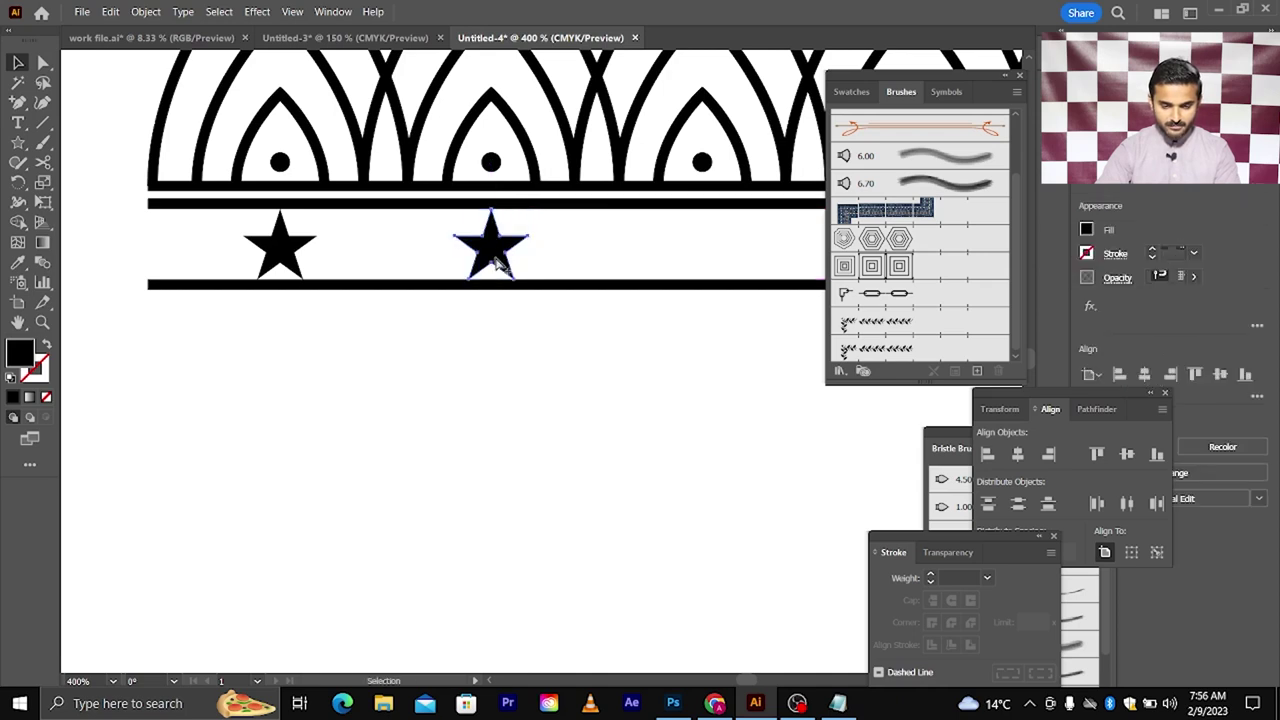
scroll(491, 257, down, 2)
key(ctrl+d)
scroll(424, 297, right, 2)
scroll(424, 297, right, 1)
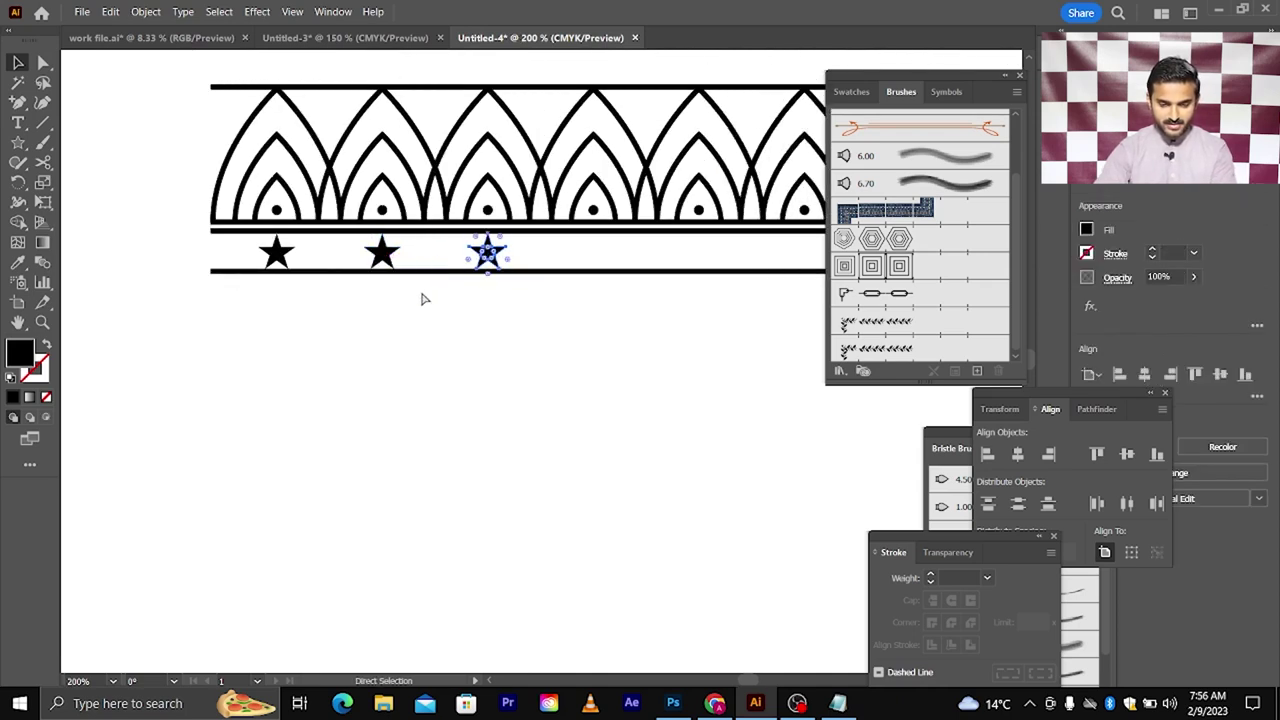
key(ctrl+d)
key(ctrl+d)
scroll(423, 298, right, 2)
scroll(422, 299, right, 1)
Add further evenly spaced star copies to the band's end, undoing any extras
scroll(422, 299, right, 1)
key(ctrl+d)
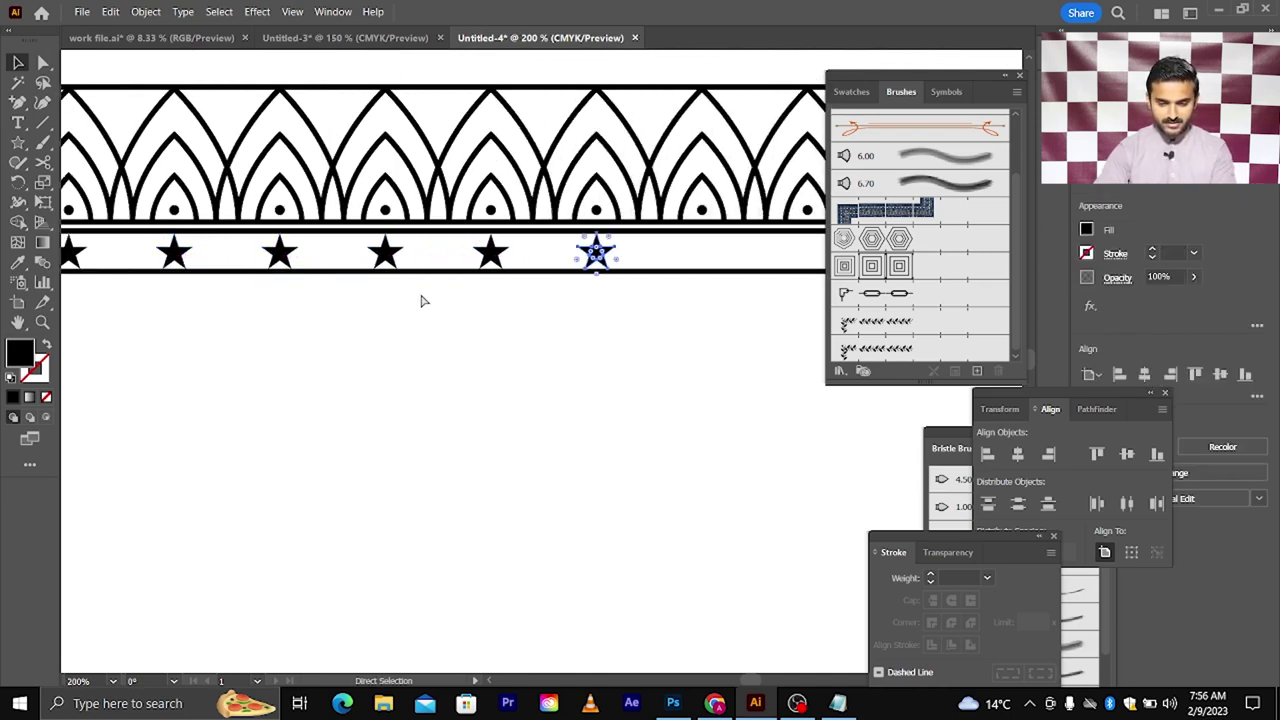
key(ctrl+d)
key(ctrl+d)
key(ctrl+z)
scroll(420, 295, left, 1)
scroll(420, 300, right, 1)
scroll(420, 300, right, 1)
key(ctrl+d)
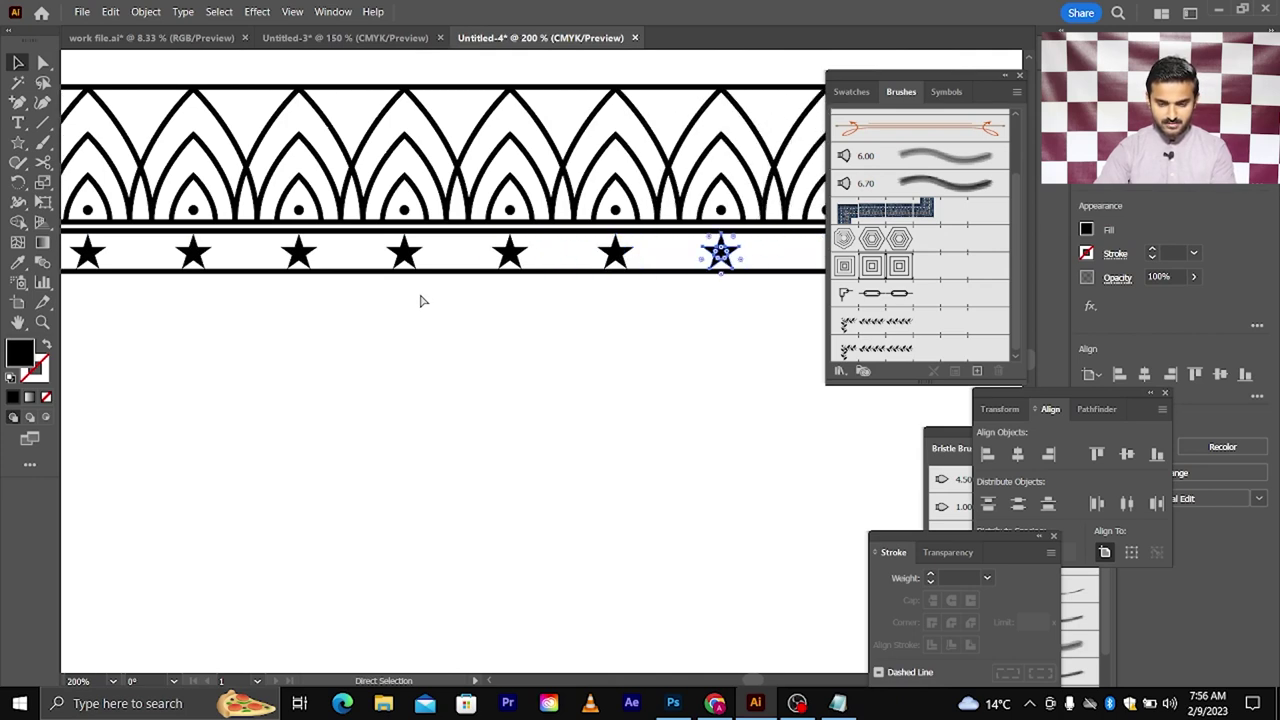
key(ctrl+d)
key(ctrl+z)
key(ctrl+z)
scroll(420, 300, left, 1)
key(ctrl+d)
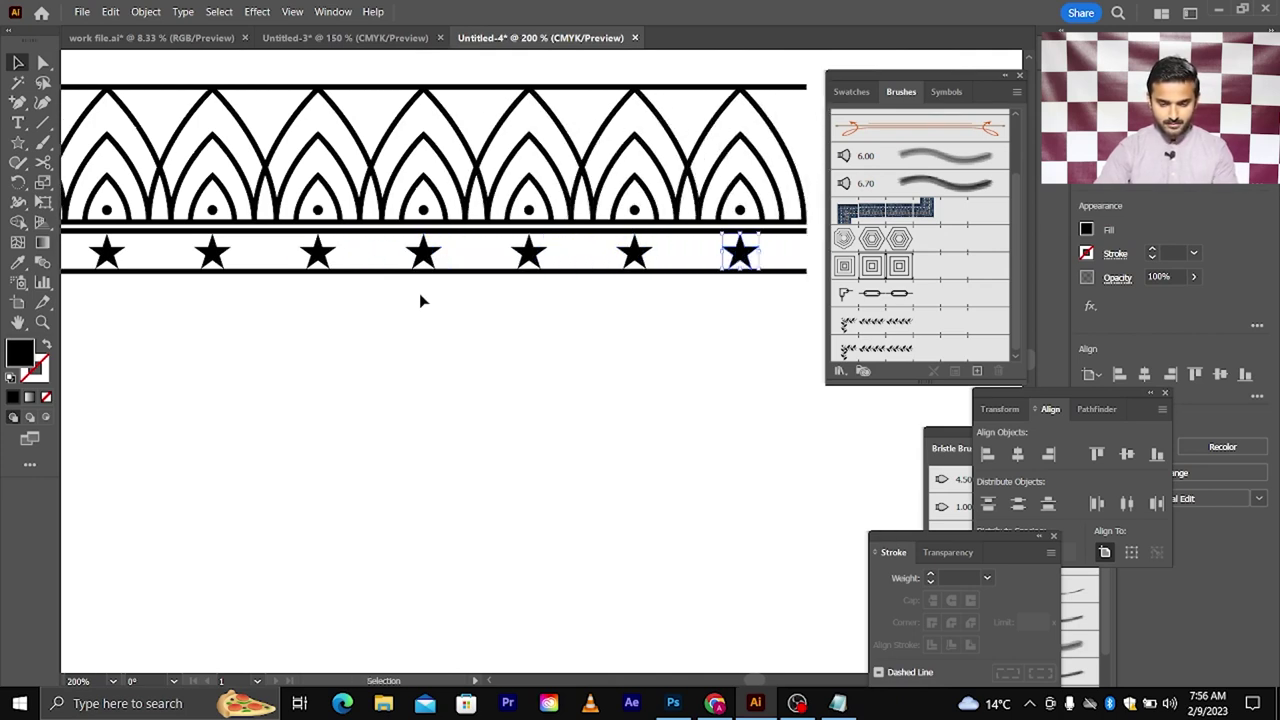
Deselect the finished star row and scroll back across the band
alt+scroll(522, 332, down, 1)
click(505, 347)
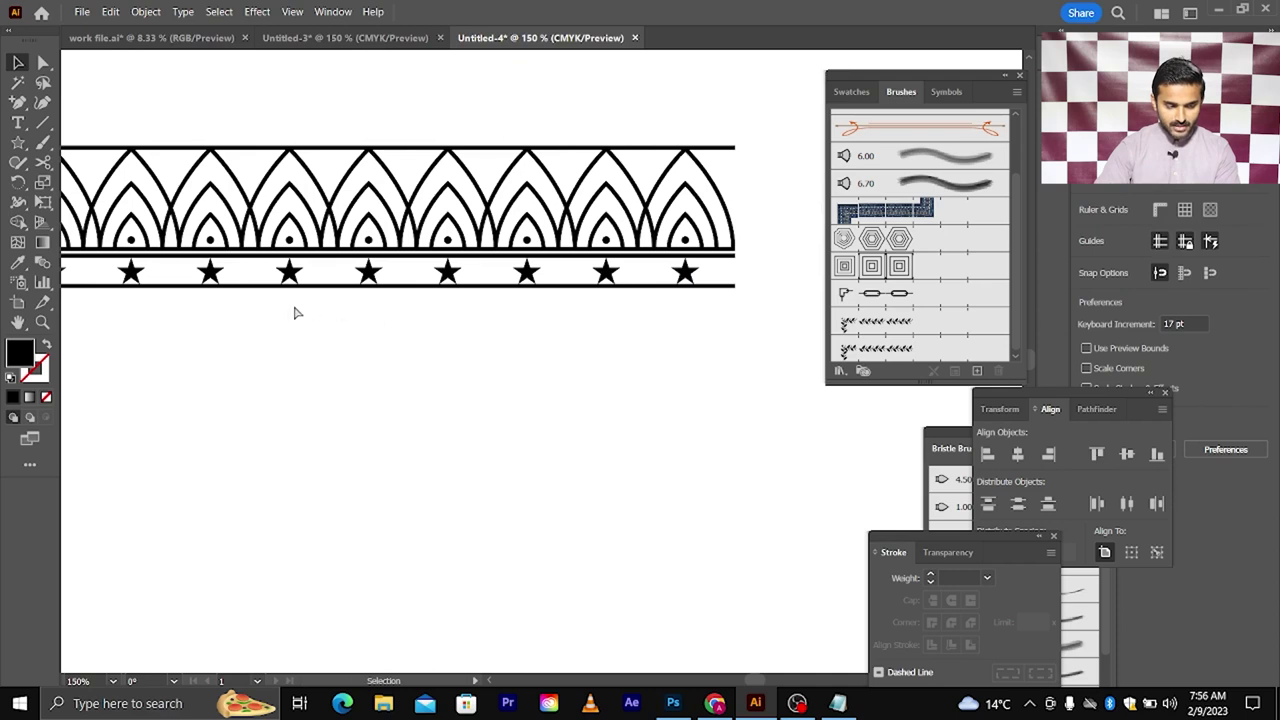
scroll(292, 313, left, 1)
scroll(240, 311, left, 1)
scroll(201, 311, left, 1)
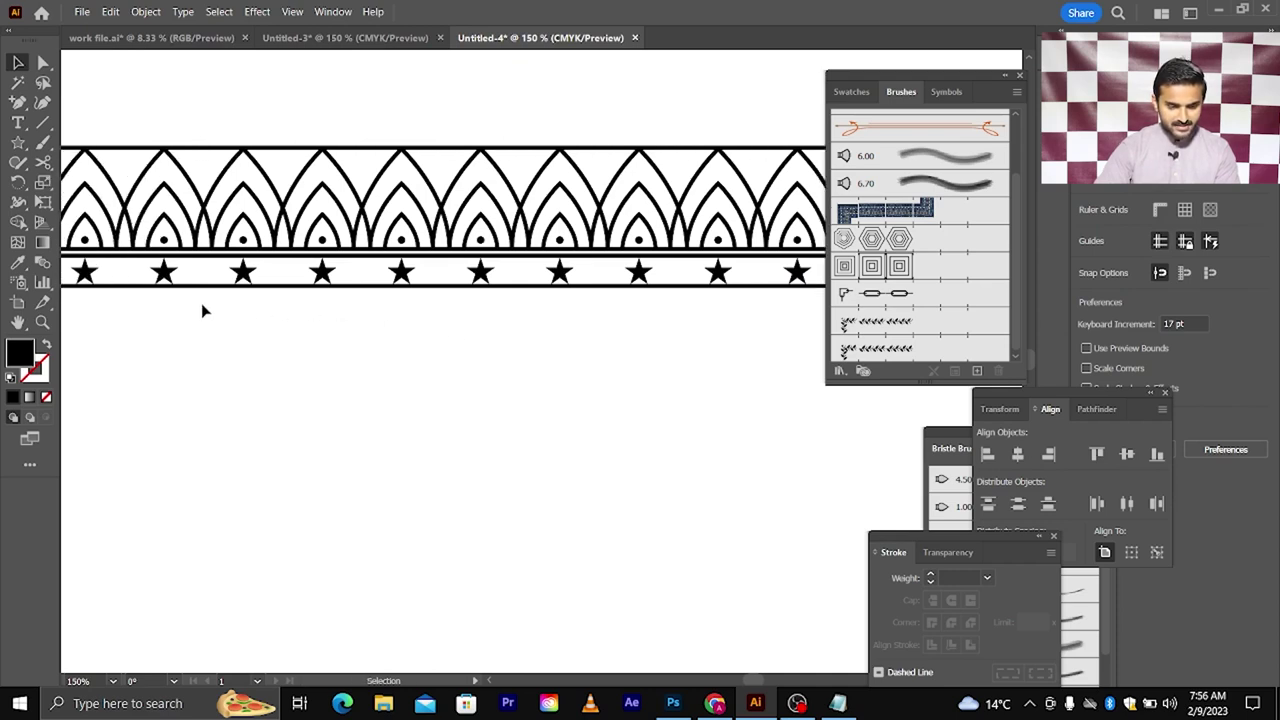
scroll(201, 308, left, 1)
scroll(201, 300, left, 1)
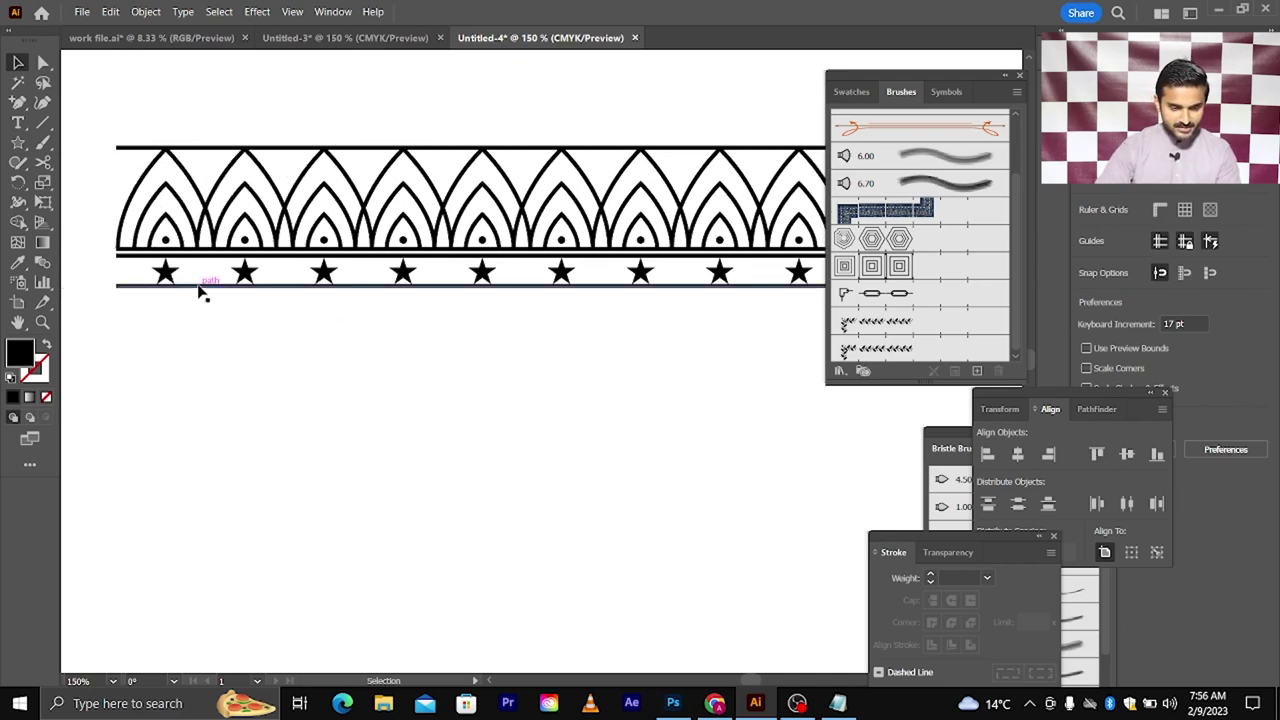
Copy the band's bottom line straight down to form a new strip beneath the stars
drag(199, 288, 197, 342)
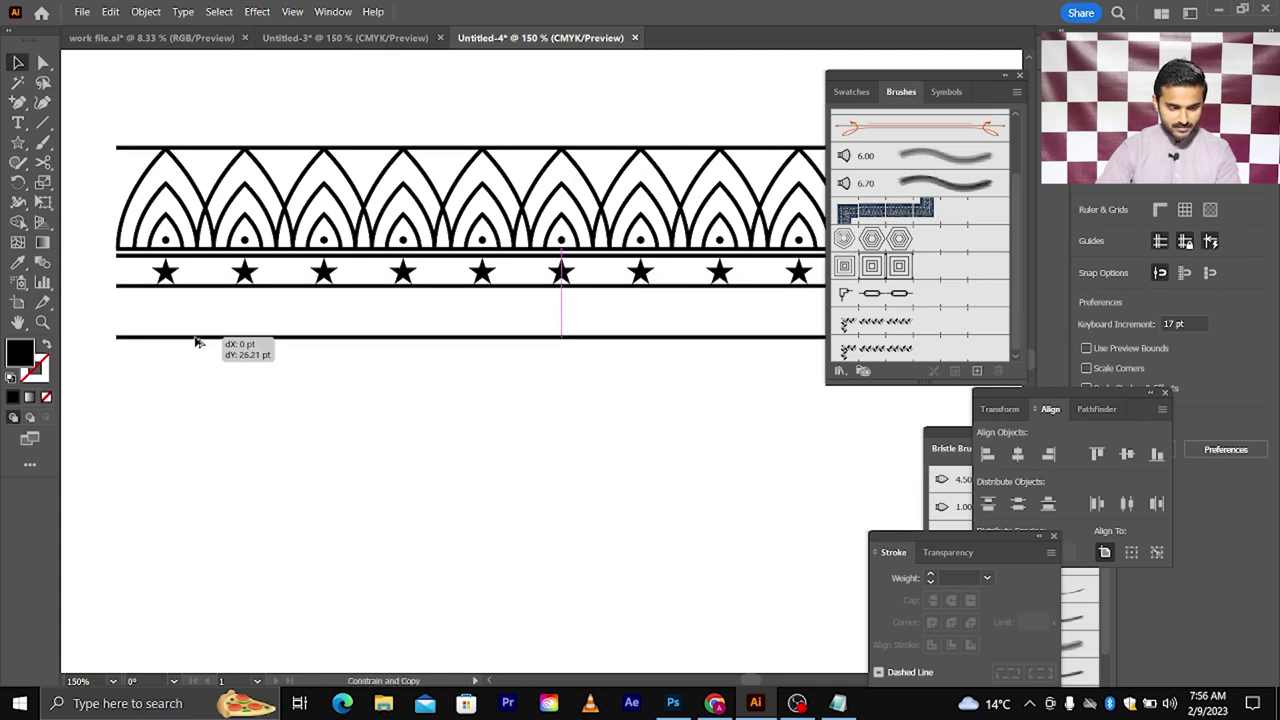
click(198, 373)
scroll(198, 373, left, 1)
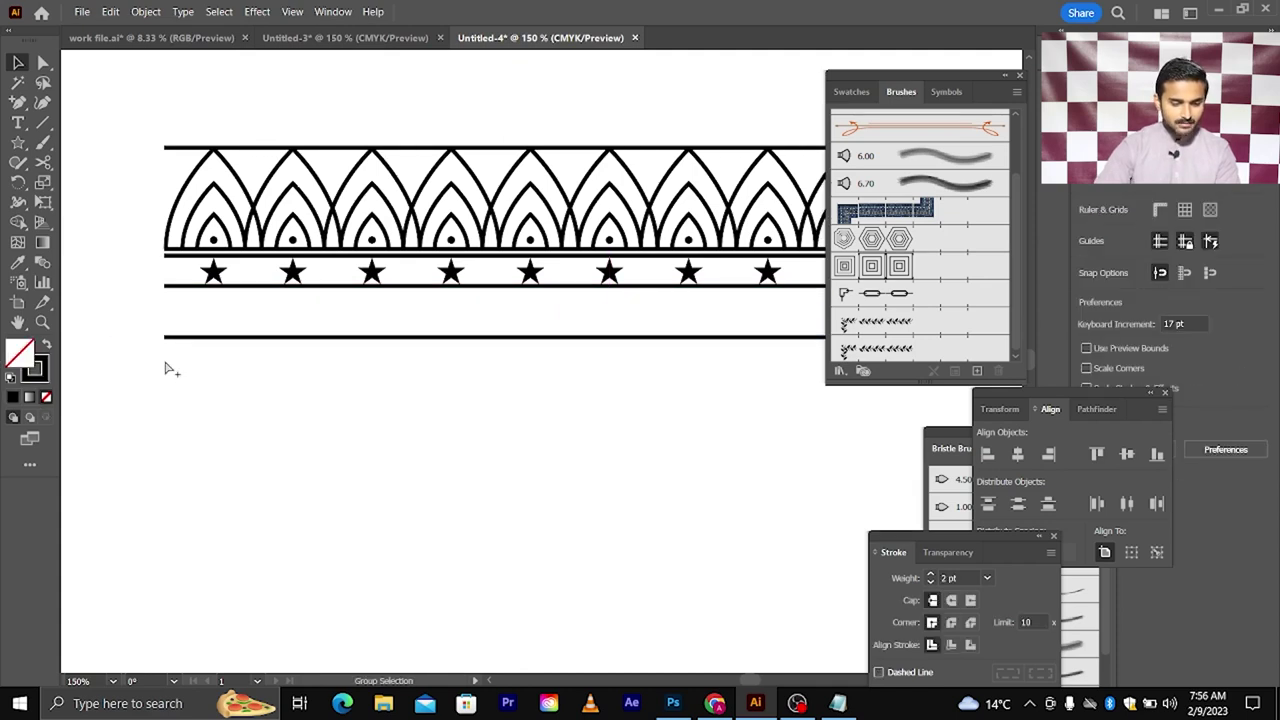
scroll(166, 366, up, 1)
Try a Pen diagonal from the new line's left end, abandon it, and show the rulers
click(17, 102)
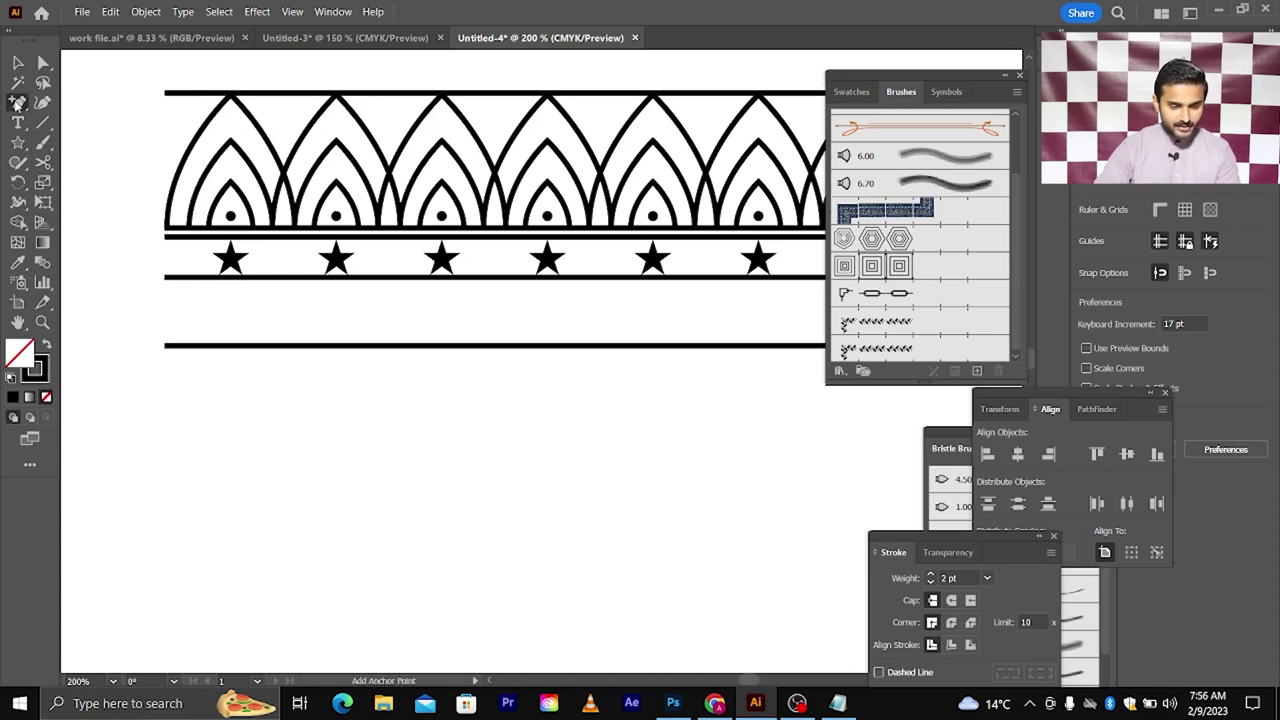
click(166, 347)
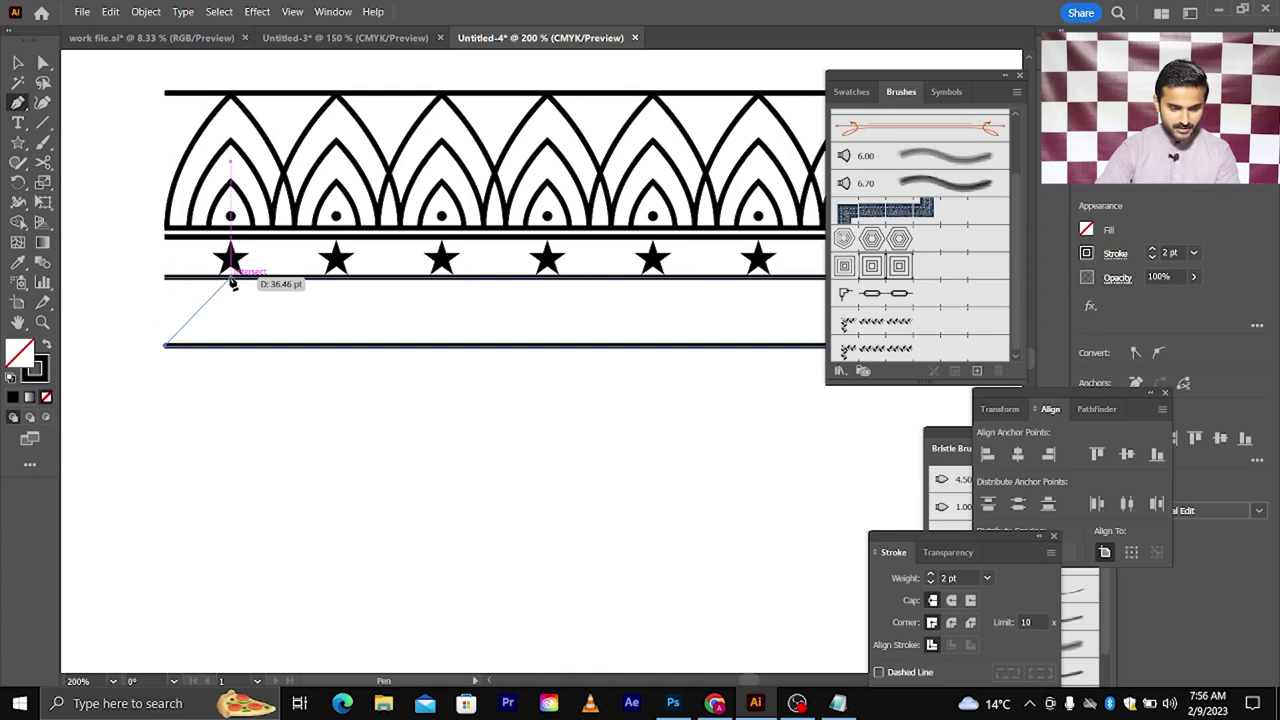
click(231, 281)
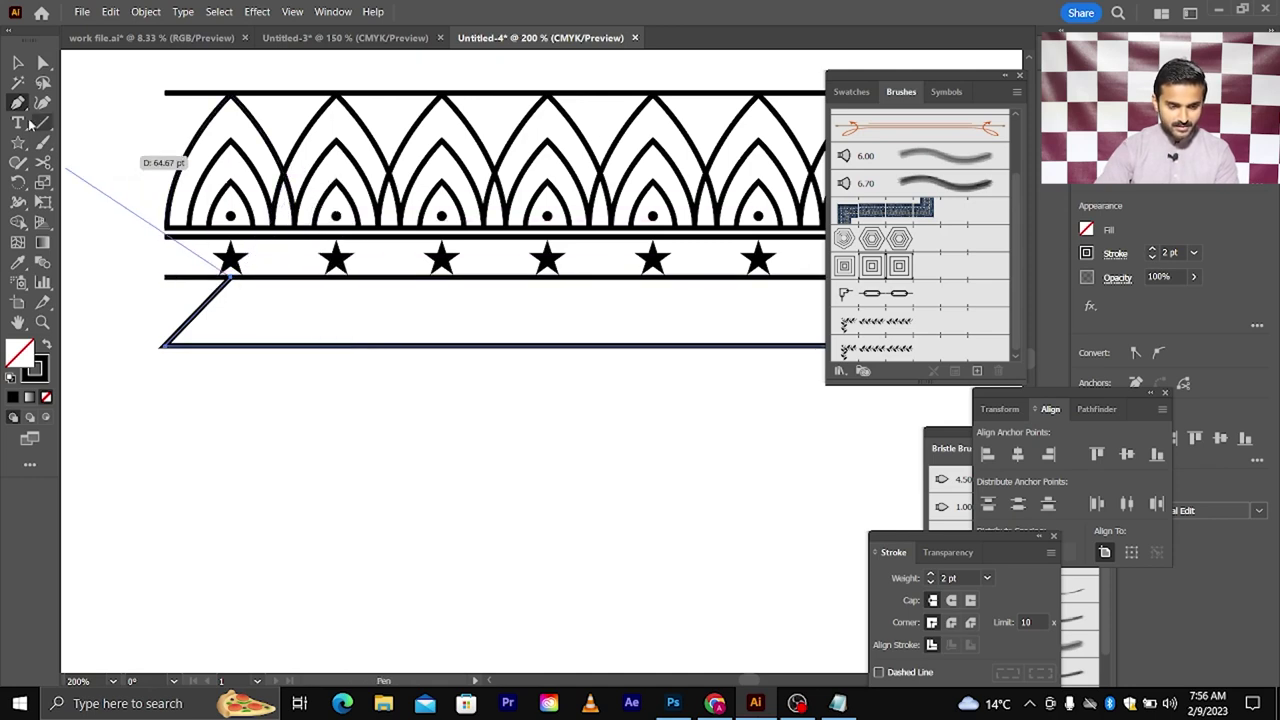
click(19, 64)
click(89, 263)
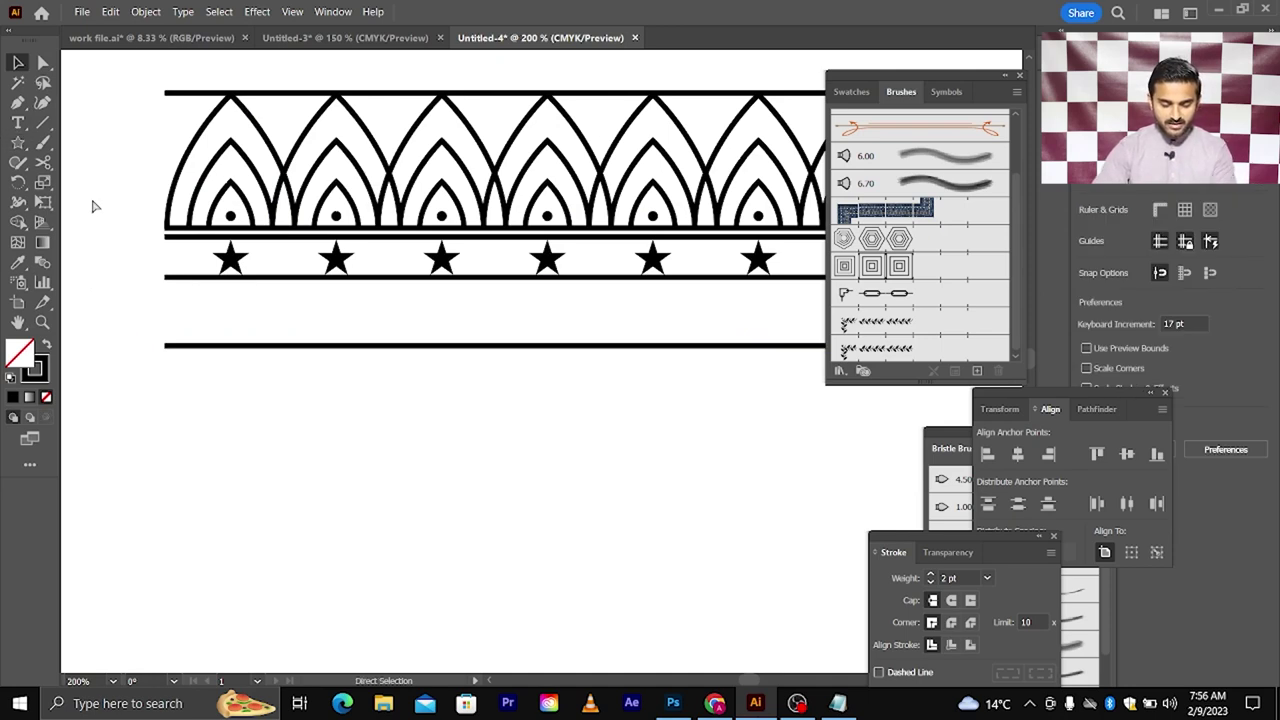
key(ctrl+r)
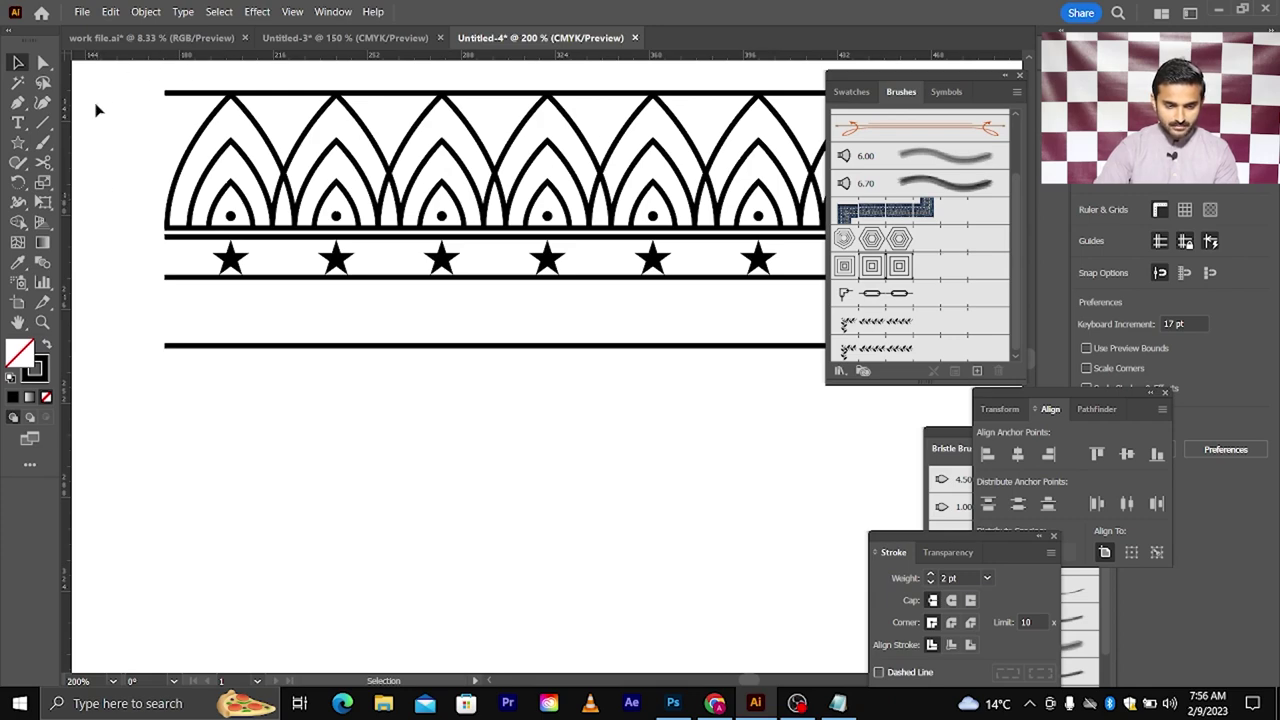
Pull a vertical guide from the left ruler over the first arch and unlock the guides
drag(70, 157, 285, 170)
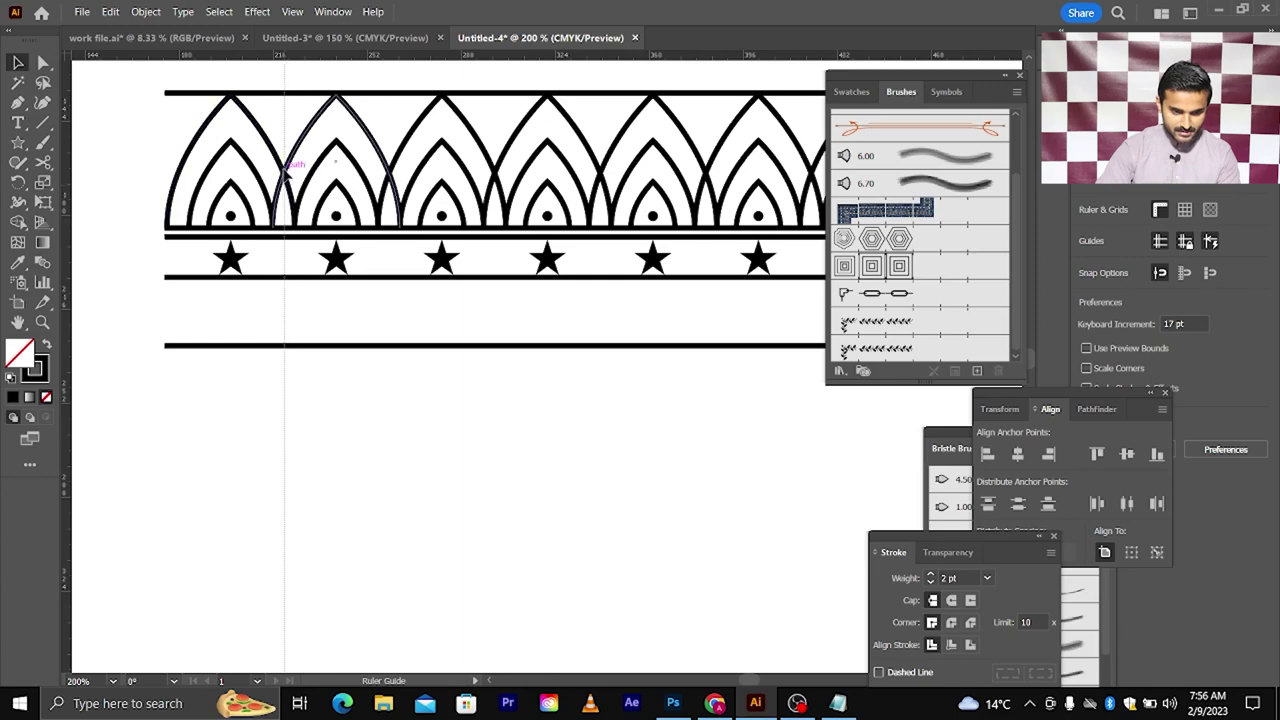
scroll(285, 170, up, 1)
scroll(285, 170, up, 3)
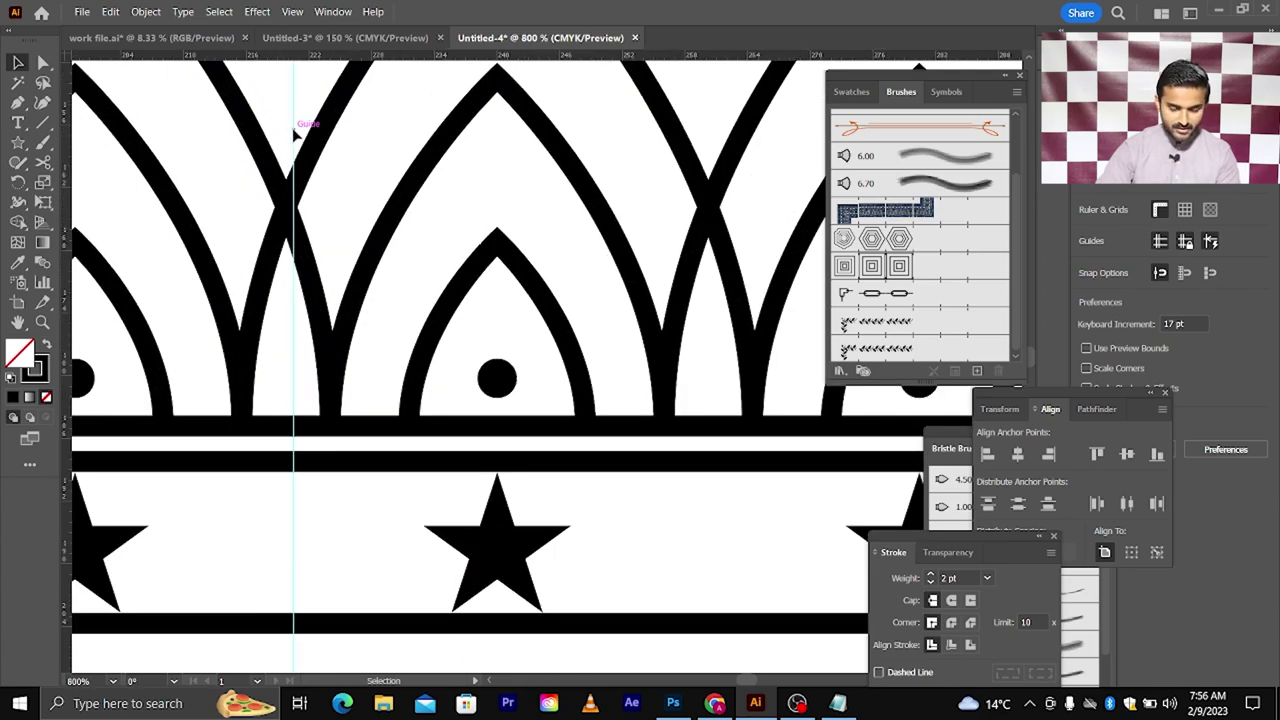
right_click(295, 133)
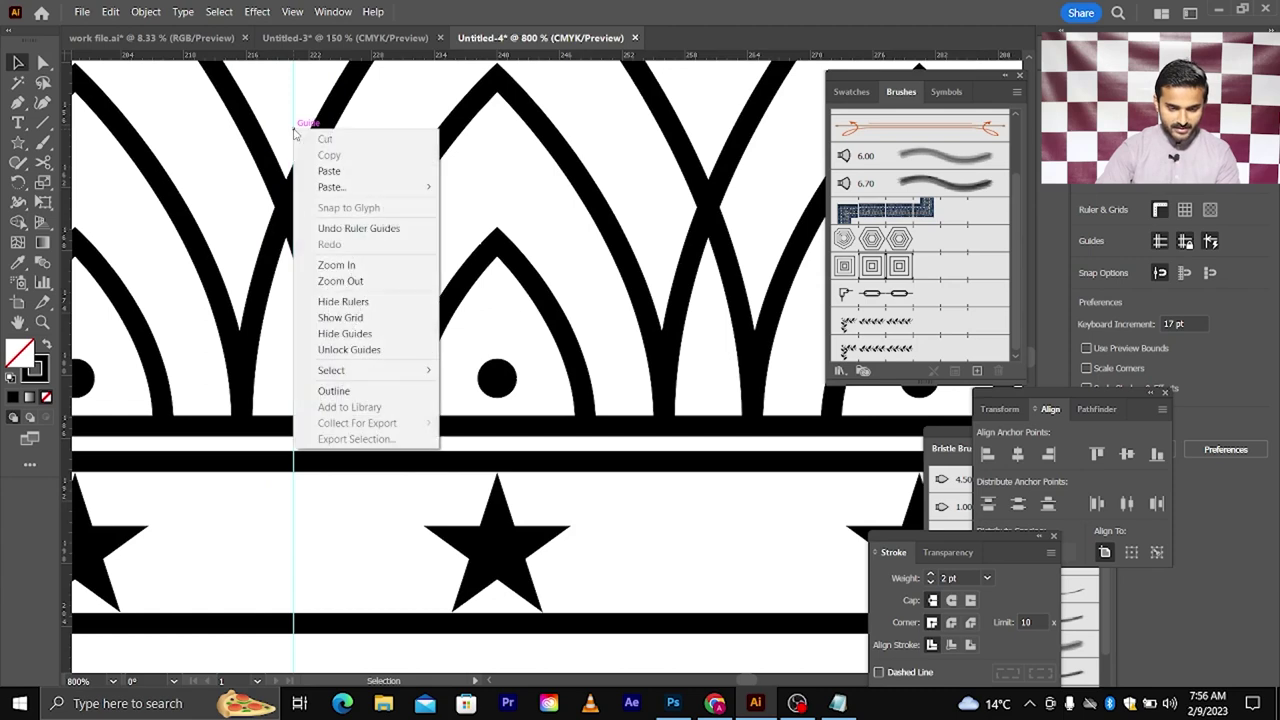
click(350, 349)
Move the guide exactly onto the first two arches' crossing point, then zoom out
scroll(297, 134, up, 1)
scroll(294, 148, up, 2)
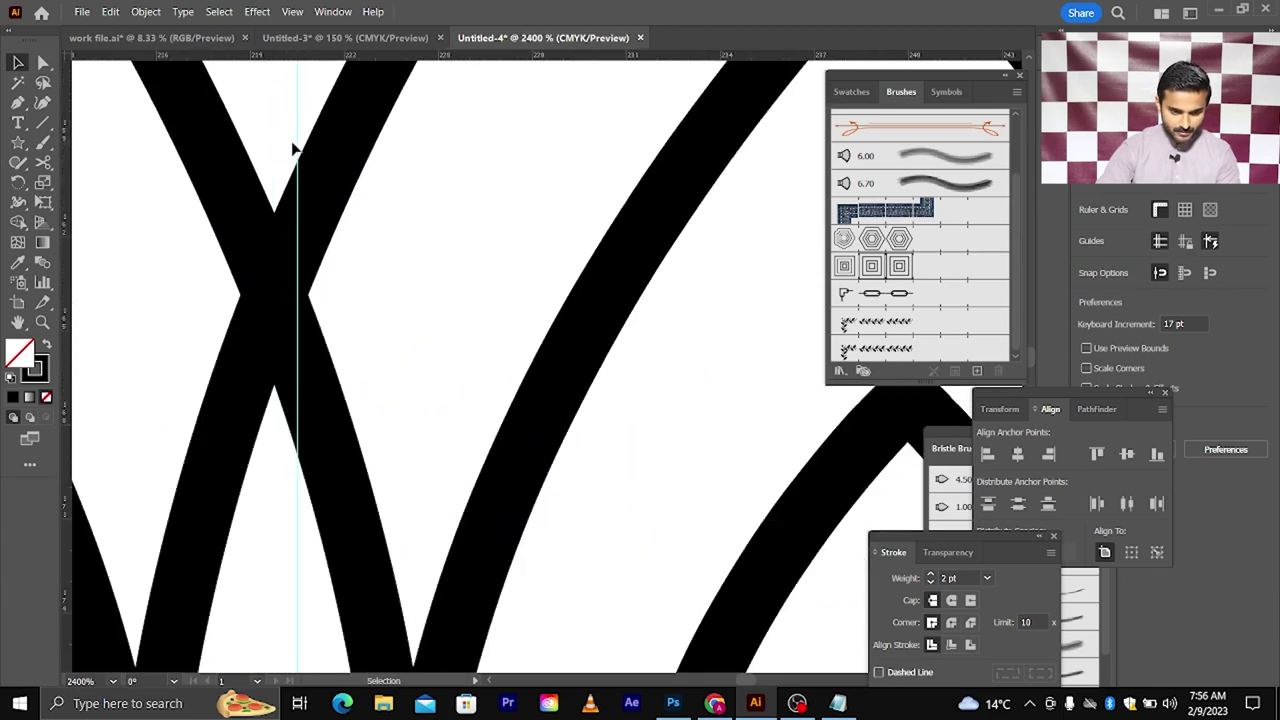
drag(296, 140, 274, 144)
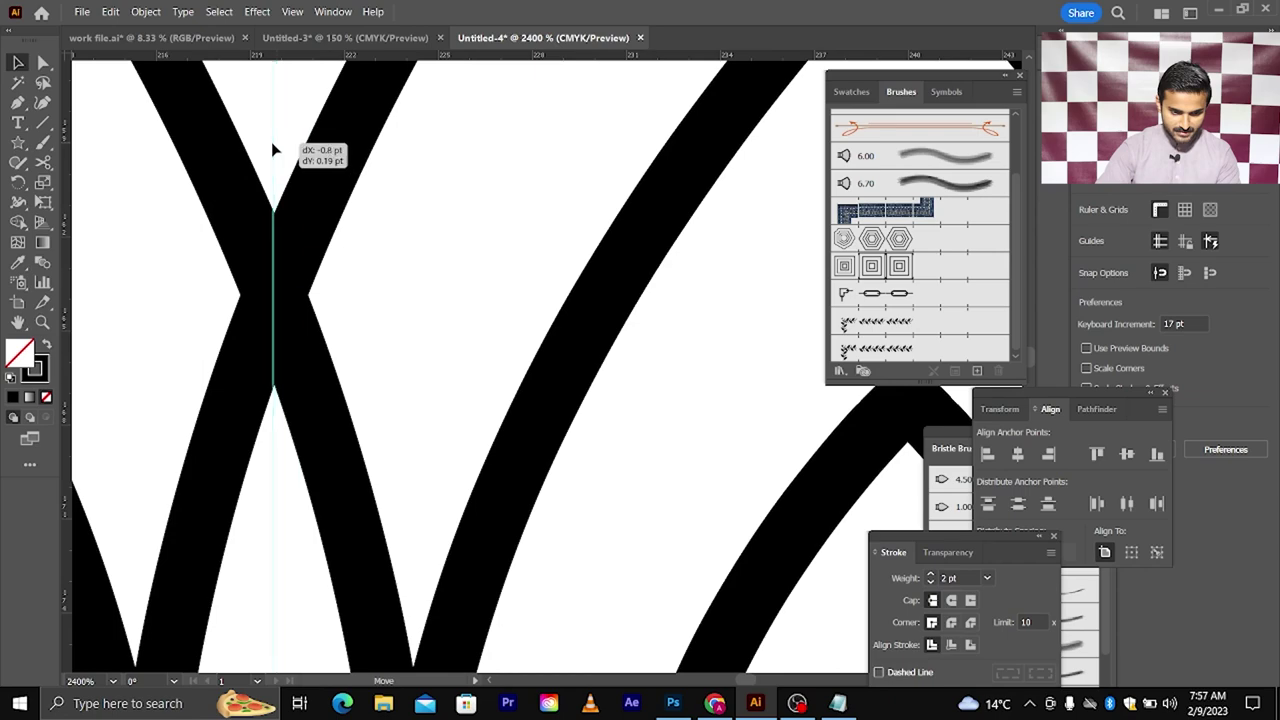
drag(272, 140, 273, 138)
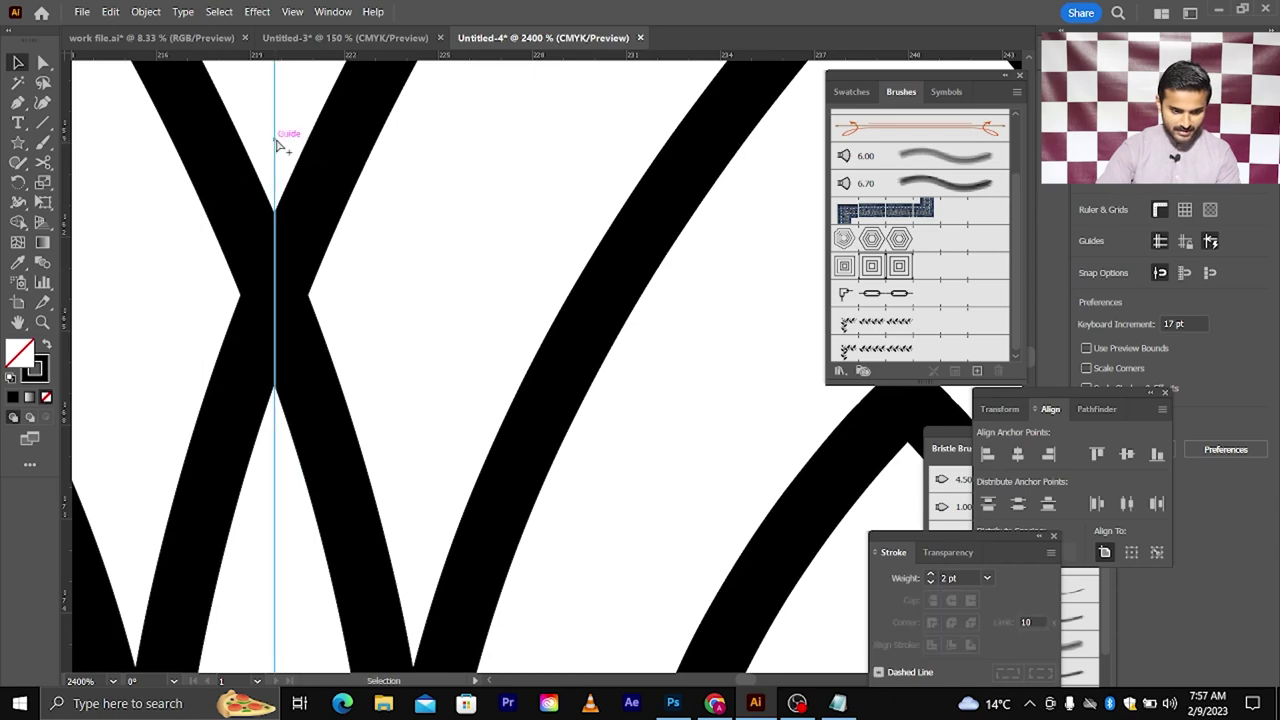
key(ctrl+0)
scroll(266, 271, up, 2)
click(251, 260)
scroll(251, 260, up, 1)
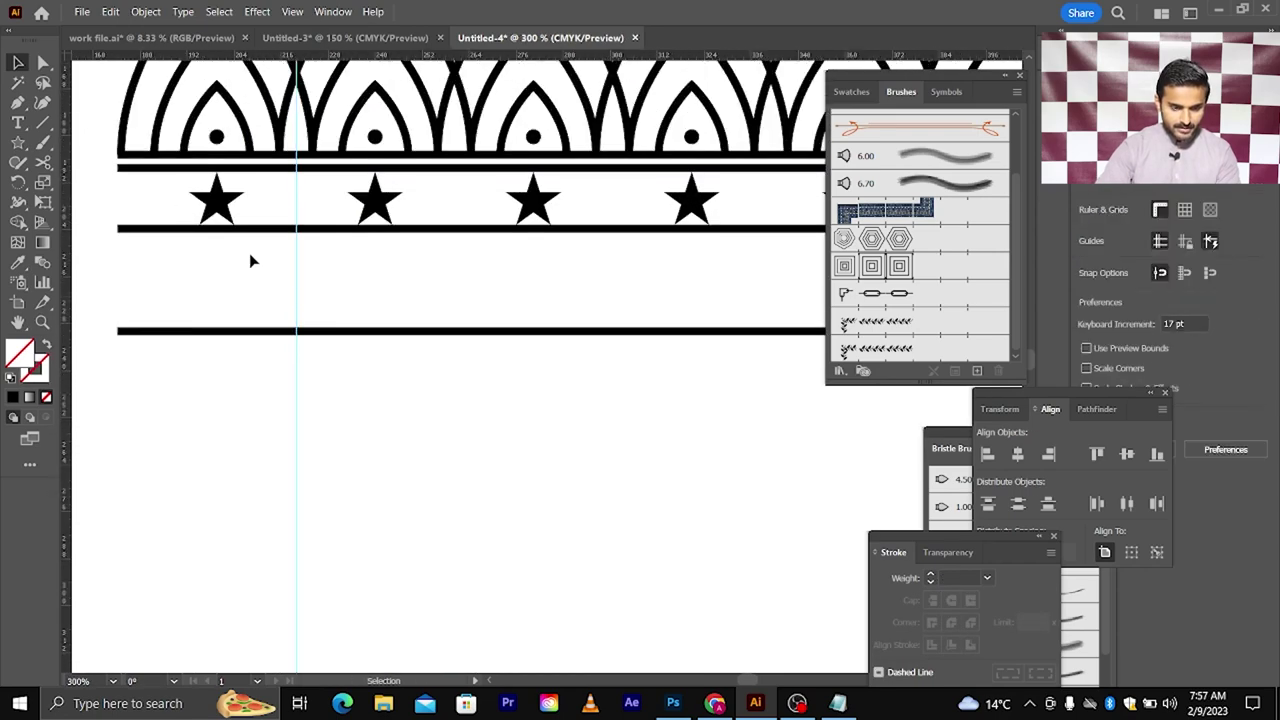
scroll(83, 215, left, 1)
Draw a Pen triangle from the bottom line's left end, apex on the star line, right corner at the guide
click(19, 104)
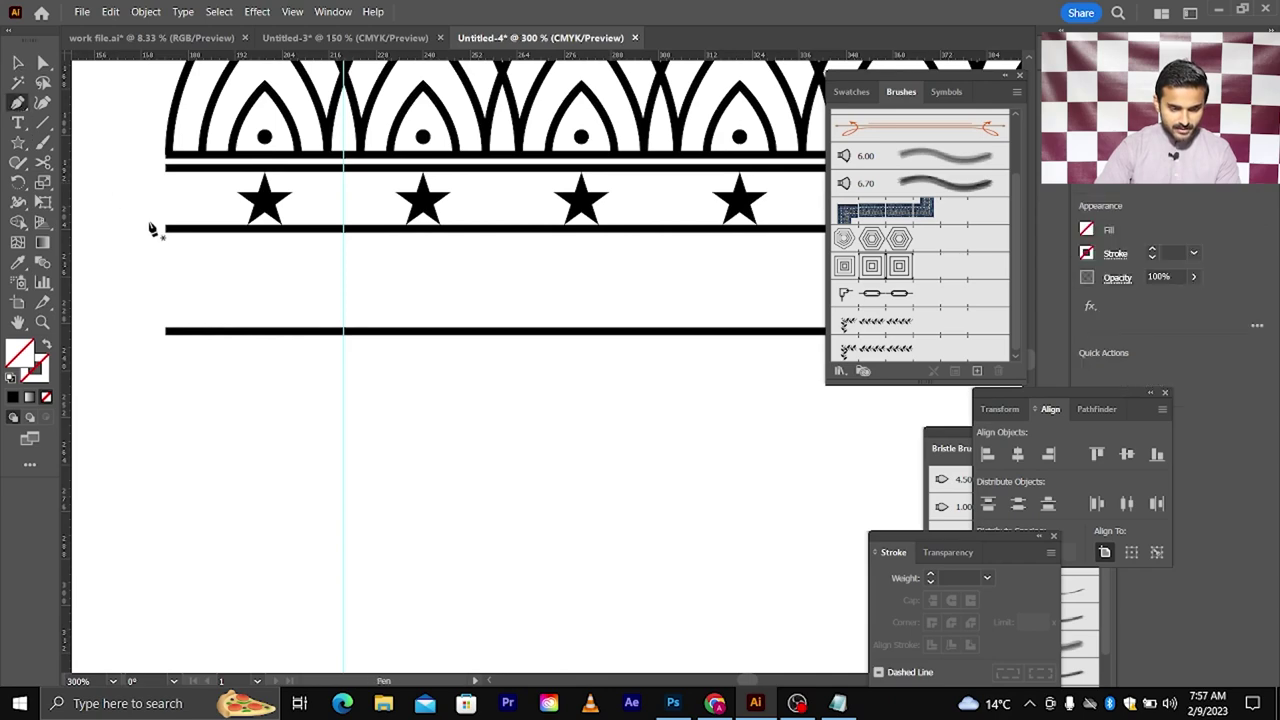
click(167, 331)
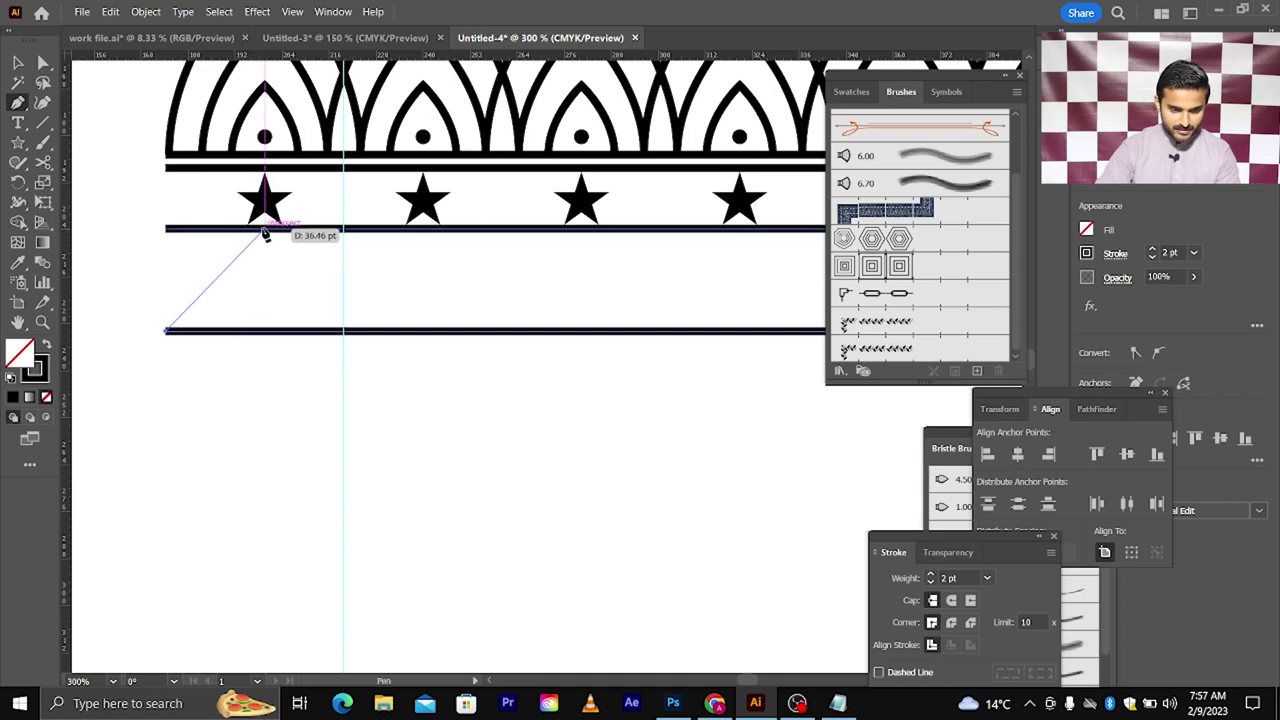
click(265, 231)
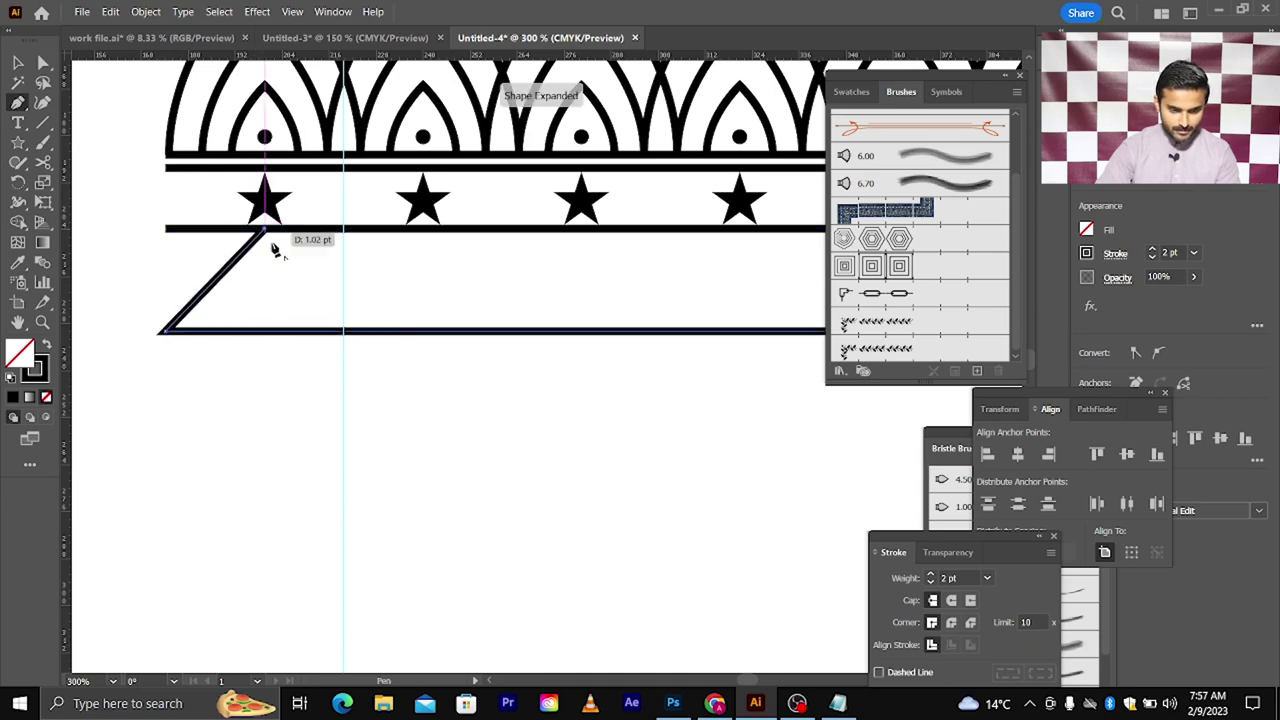
click(344, 331)
key(v)
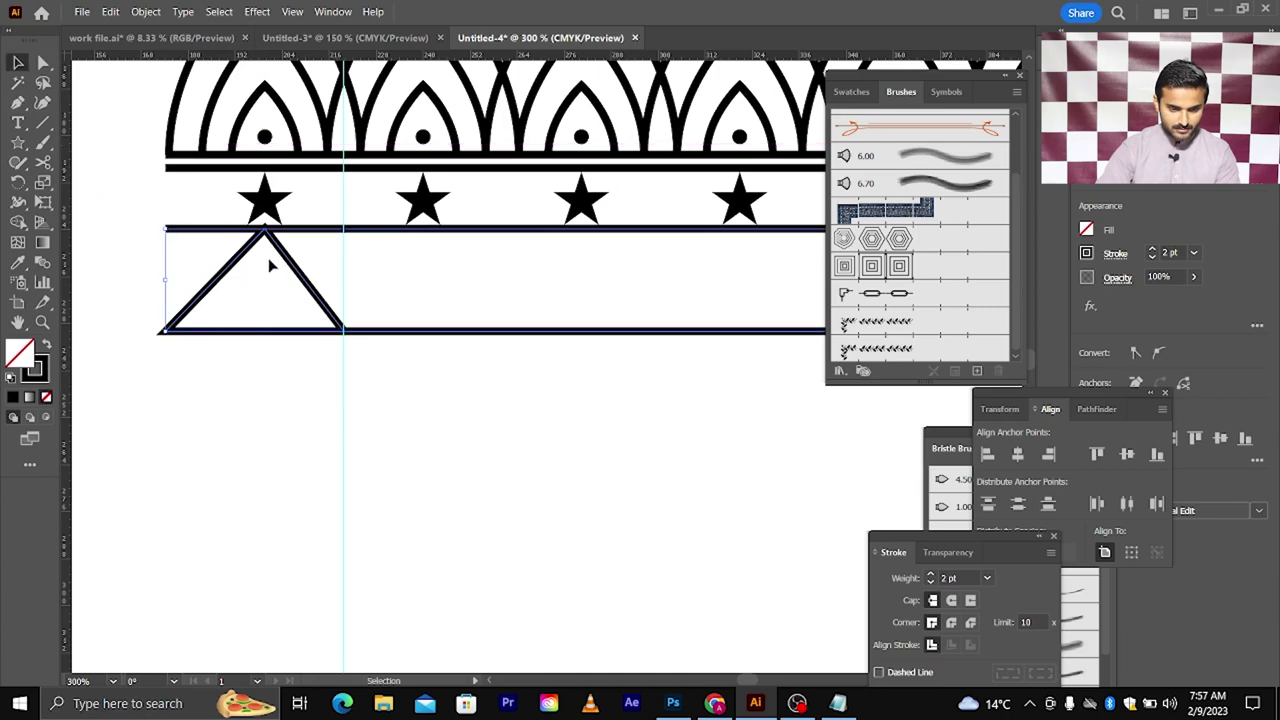
Nudge the triangle's apex down slightly with the Direct Selection tool
scroll(269, 265, up, 2)
scroll(272, 260, up, 2)
click(43, 62)
scroll(277, 189, up, 1)
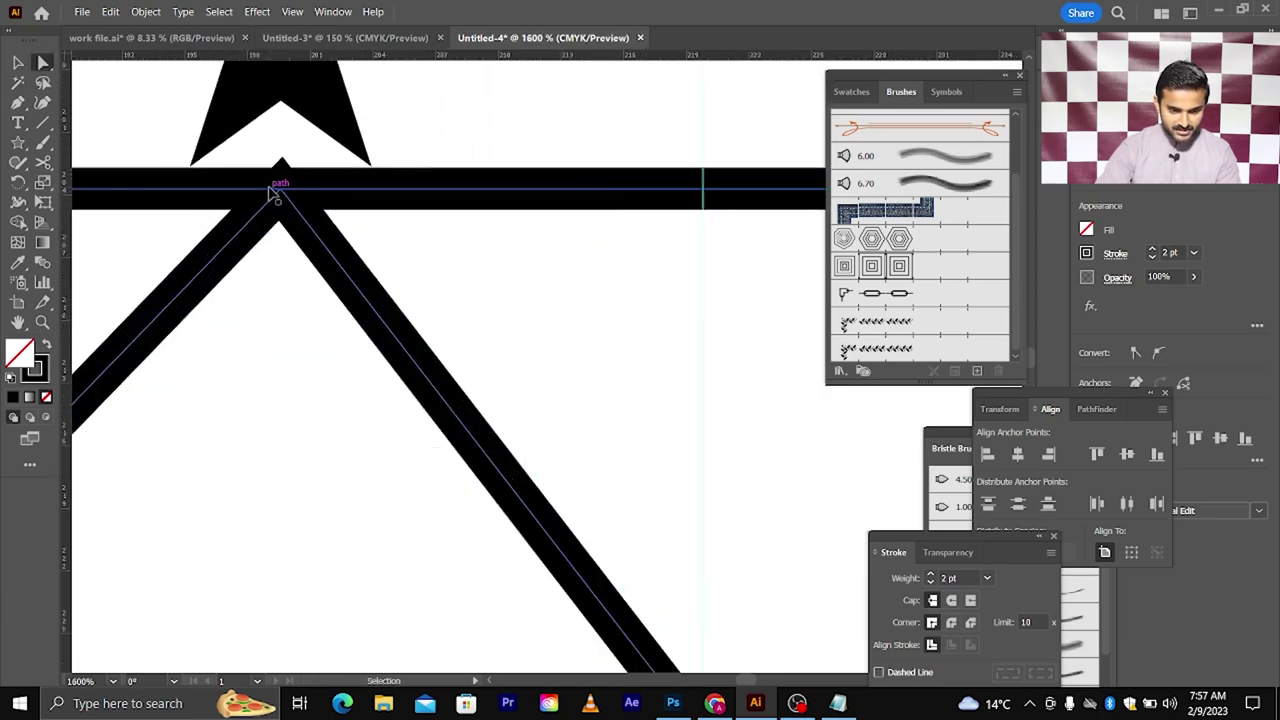
scroll(303, 203, up, 1)
drag(303, 203, 303, 222)
scroll(303, 222, down, 2)
scroll(315, 212, down, 1)
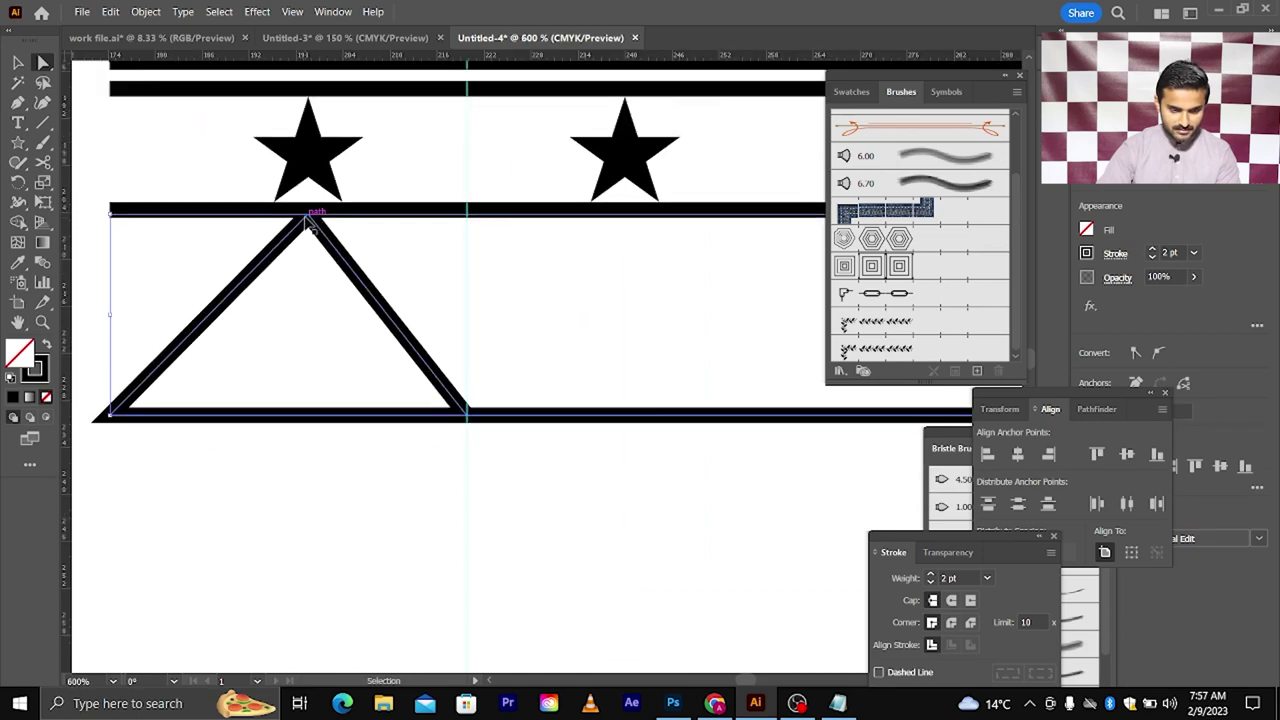
Reselect the first triangle's path and remove it before redrawing
click(326, 337)
scroll(330, 337, down, 1)
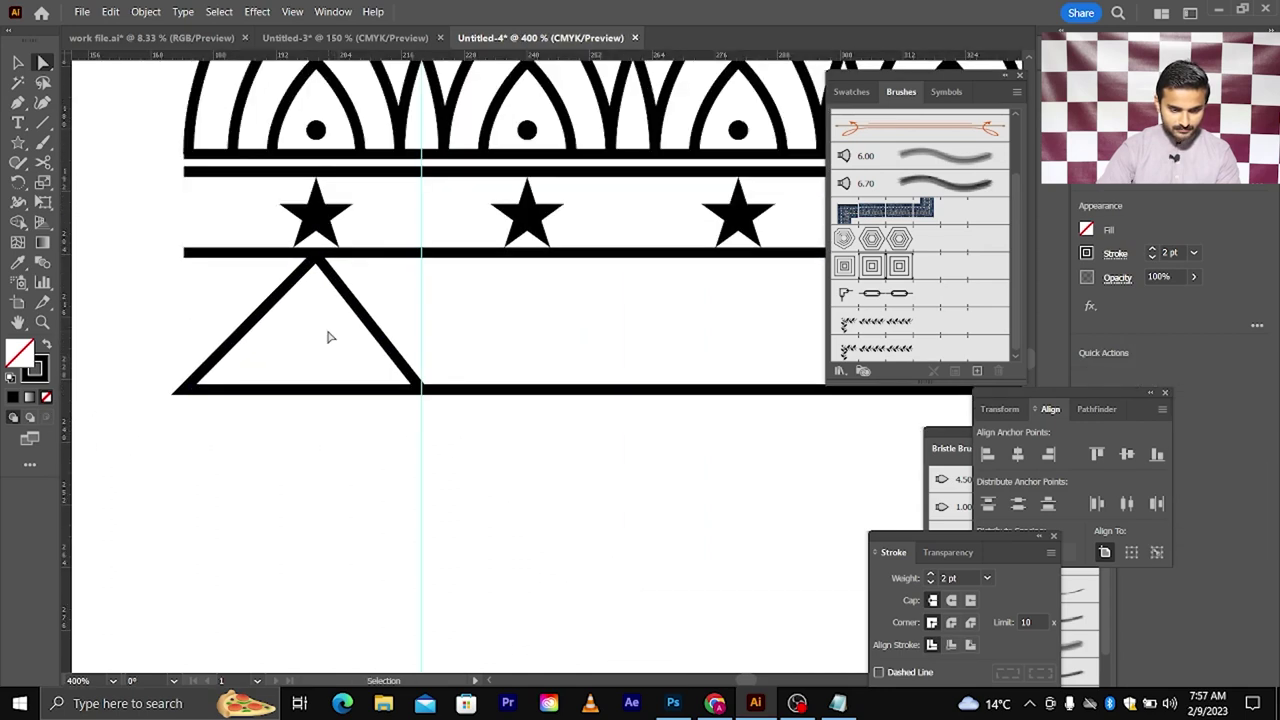
click(378, 337)
scroll(330, 346, down, 1)
scroll(328, 350, up, 1)
key(a)
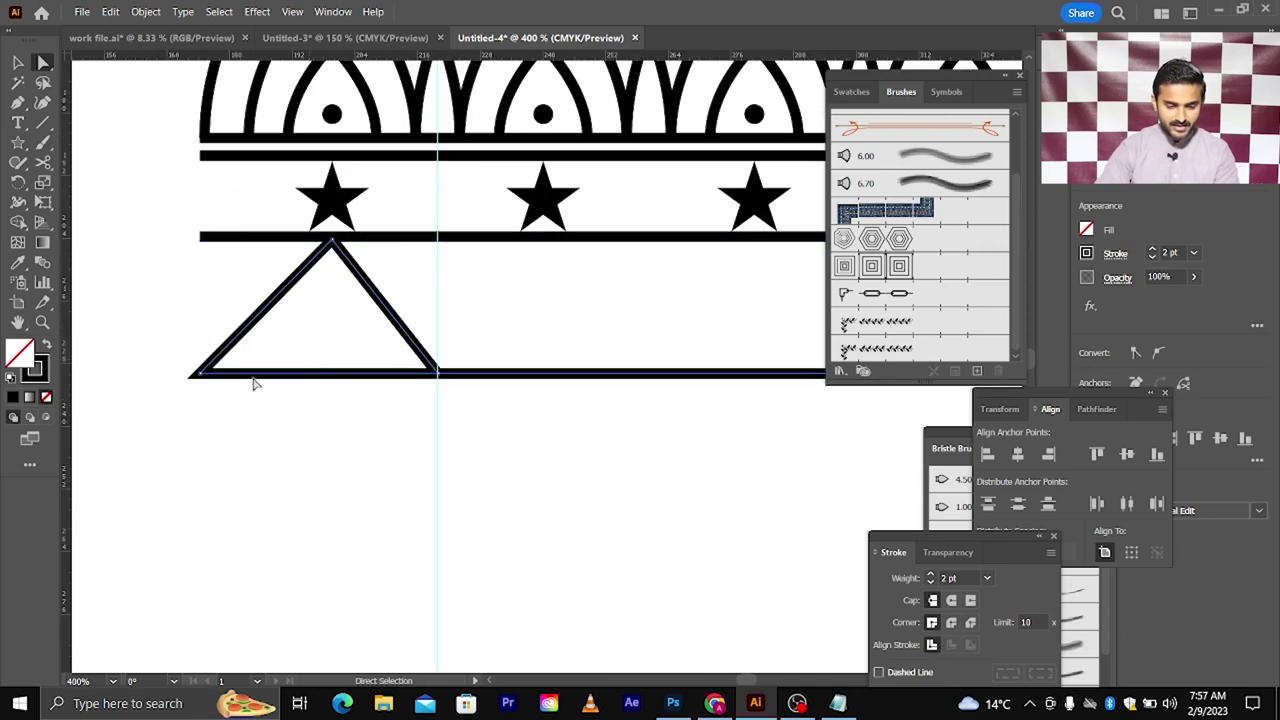
scroll(254, 380, up, 1)
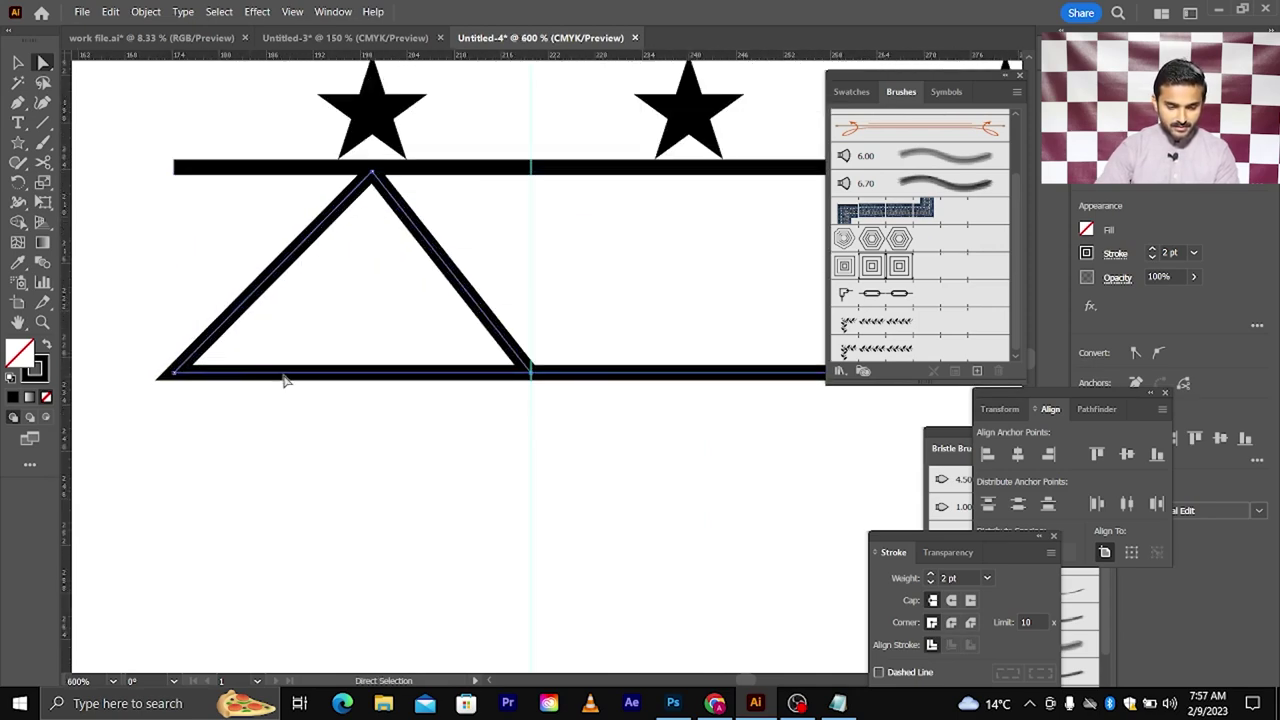
scroll(182, 372, up, 1)
click(175, 373)
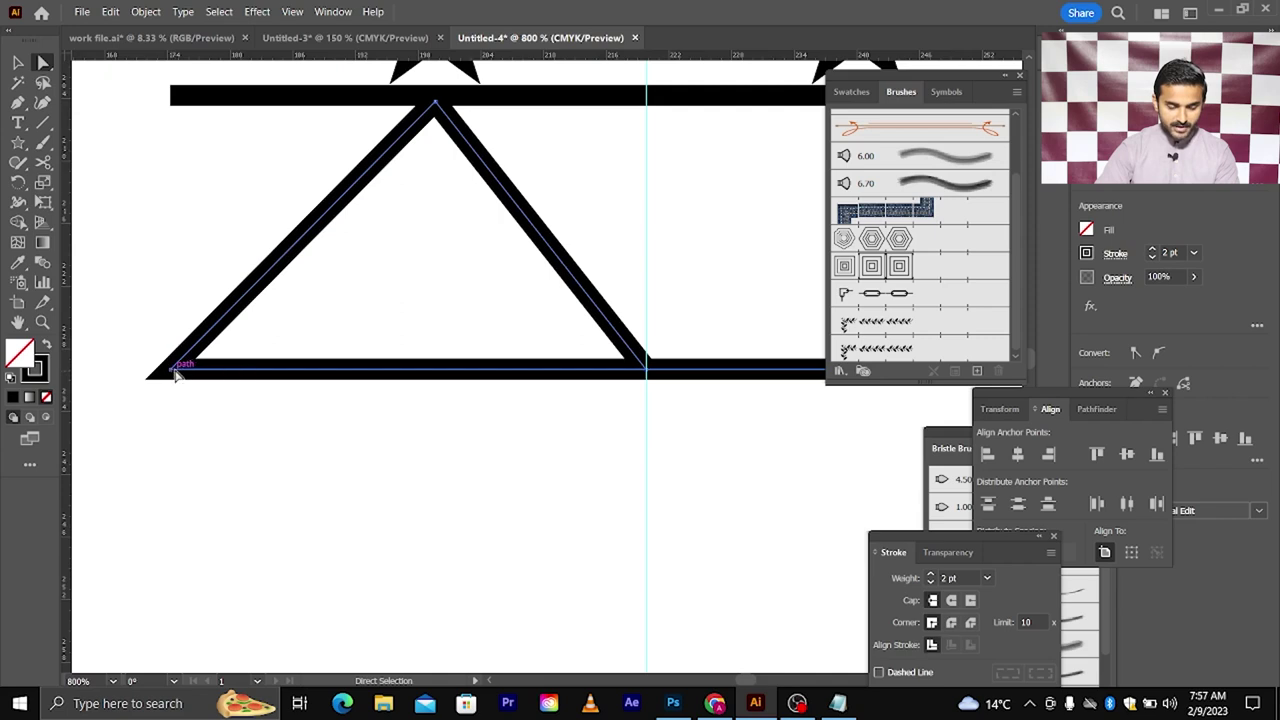
key(ctrl+a)
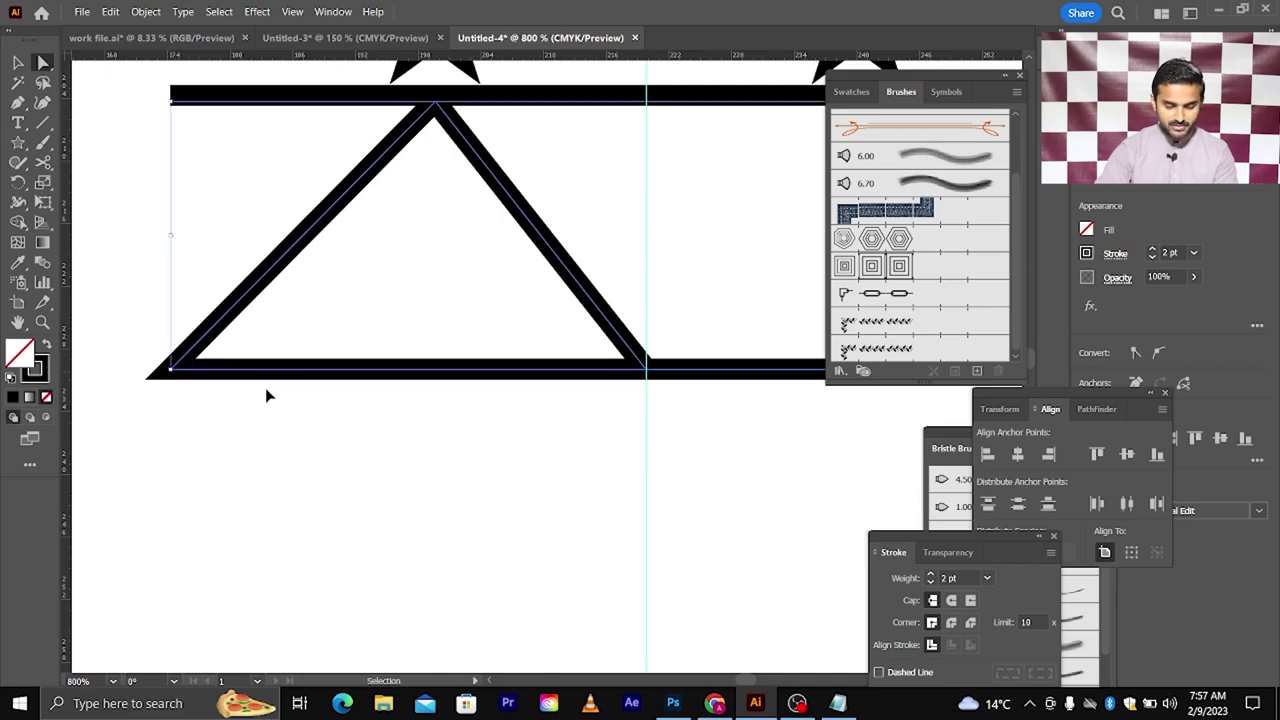
key(ctrl+z)
key(ctrl+z)
key(ctrl+z)
key(ctrl+z)
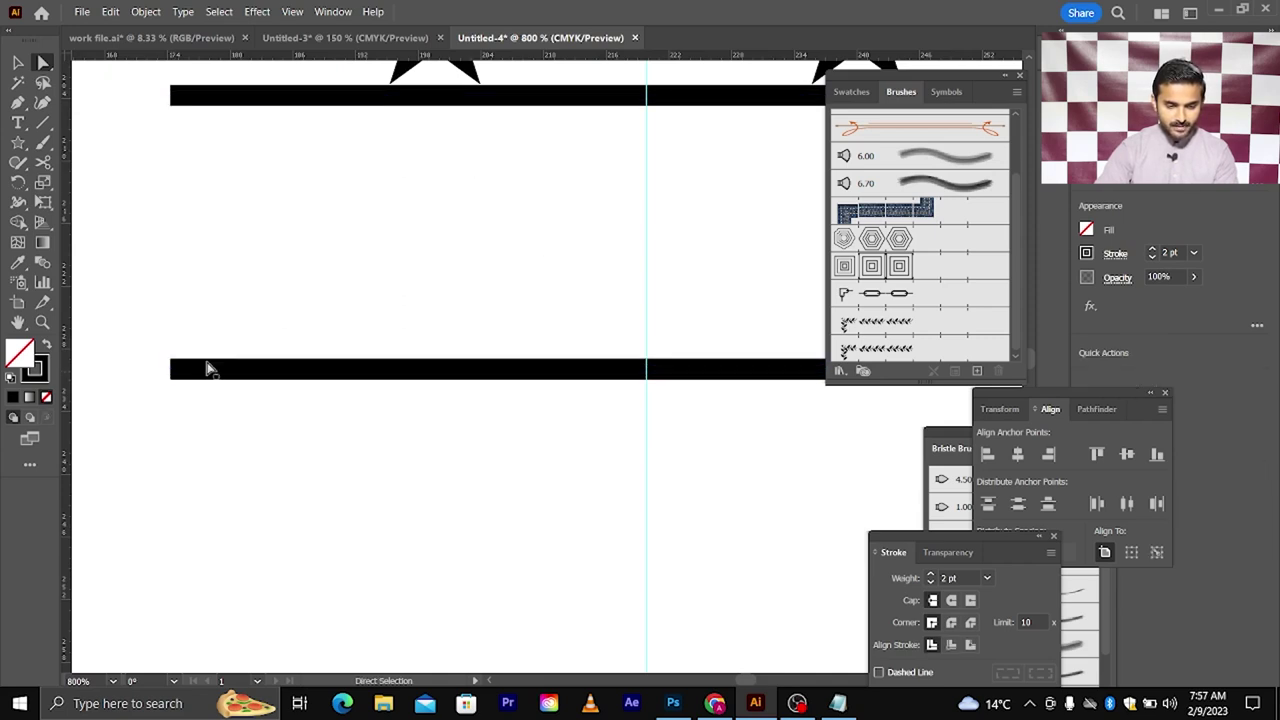
drag(229, 389, 285, 430)
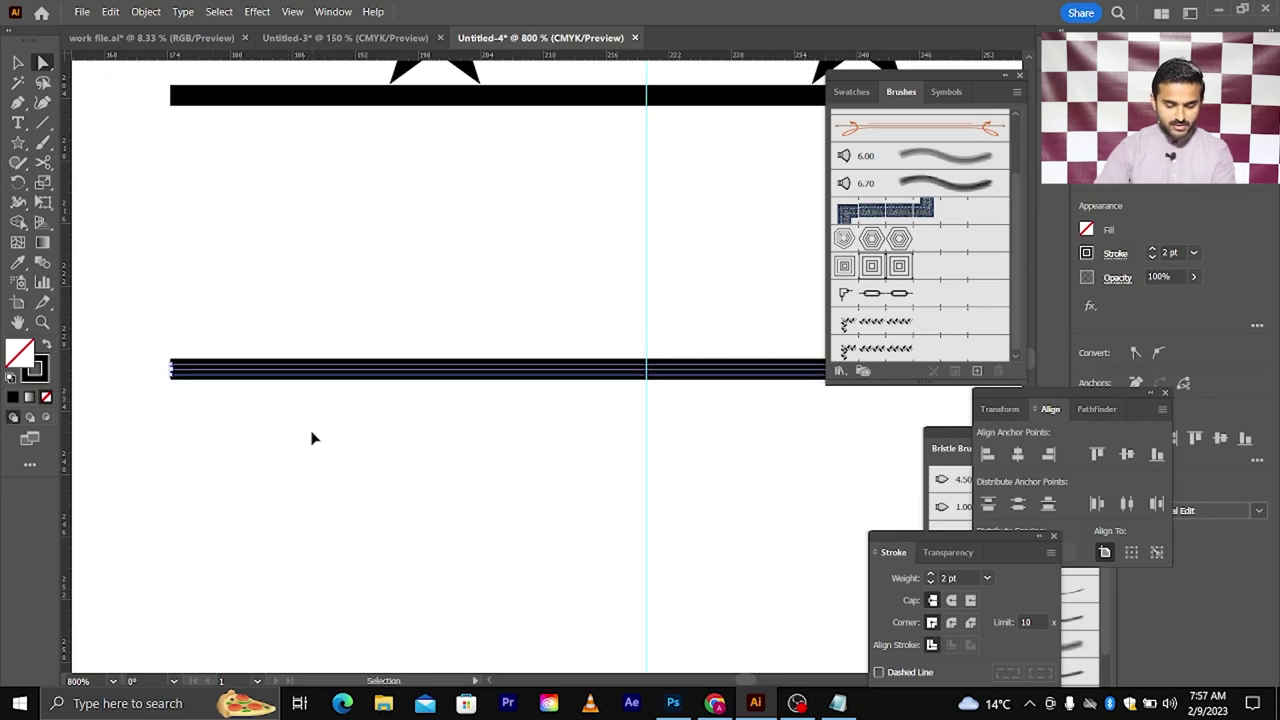
click(302, 430)
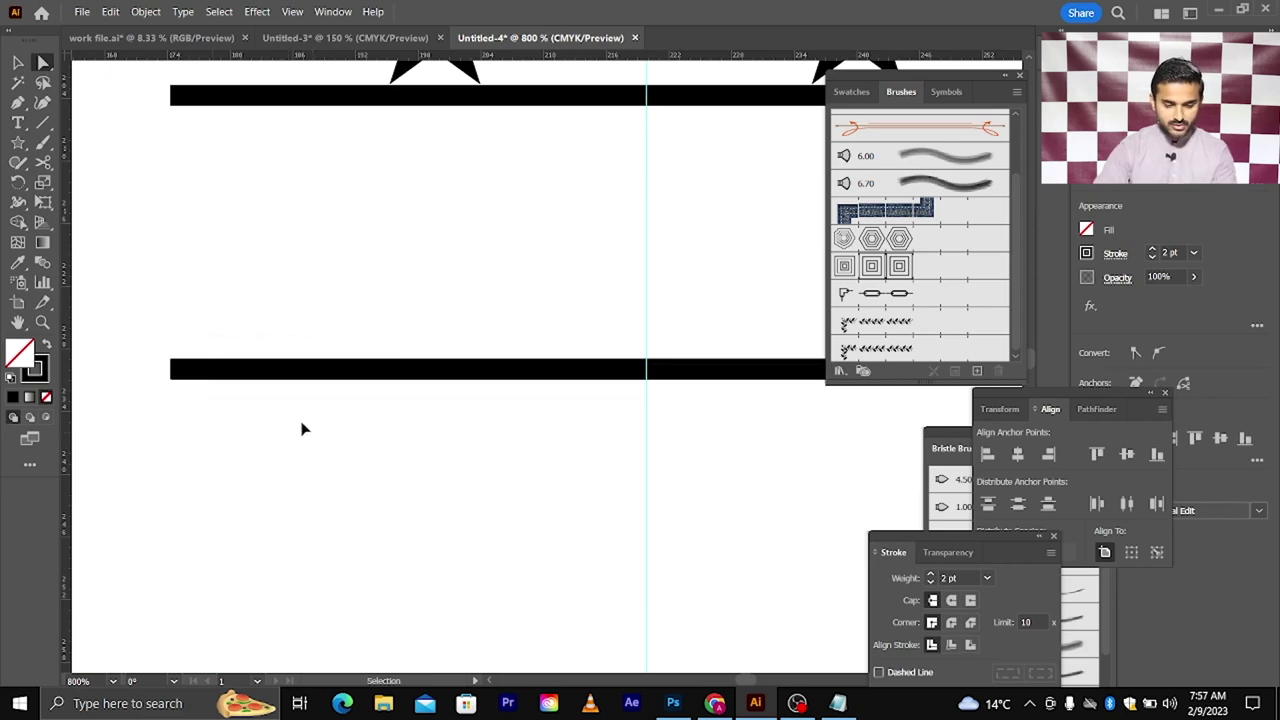
Redraw the triangle from the bottom bar's left end, apex on the upper bar, right corner on the bottom bar
click(19, 105)
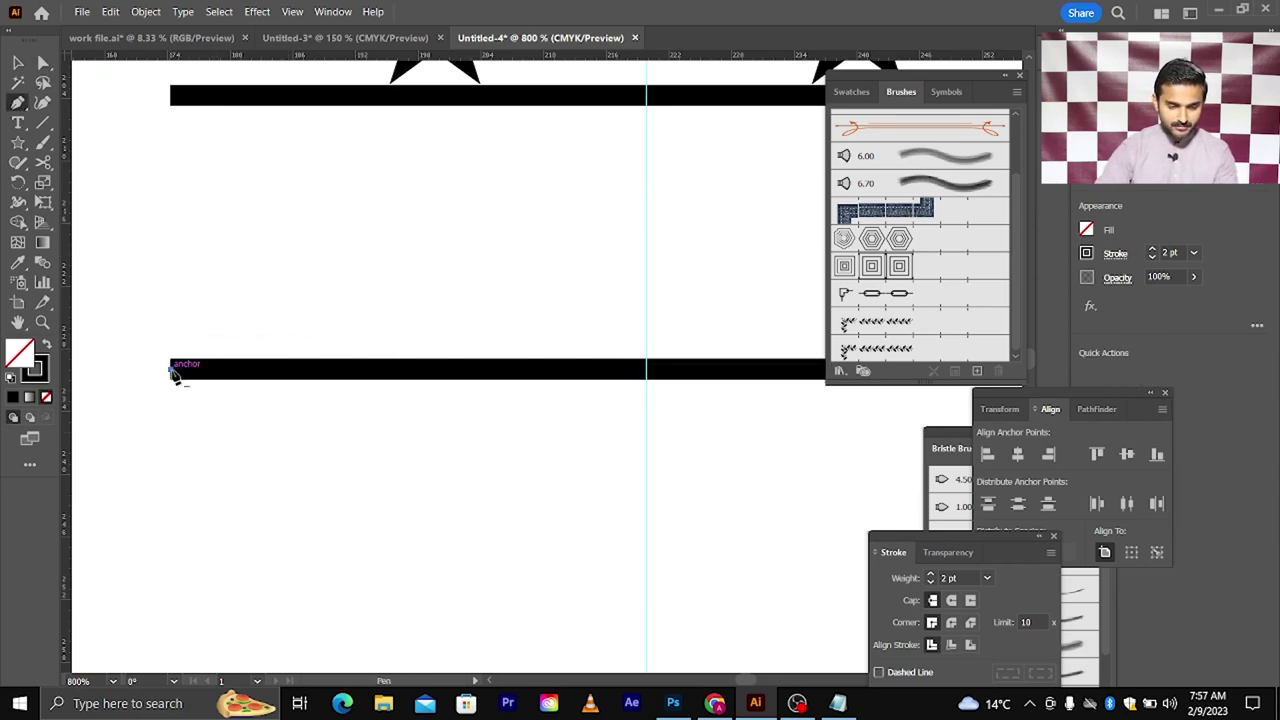
click(172, 368)
scroll(408, 123, up, 1)
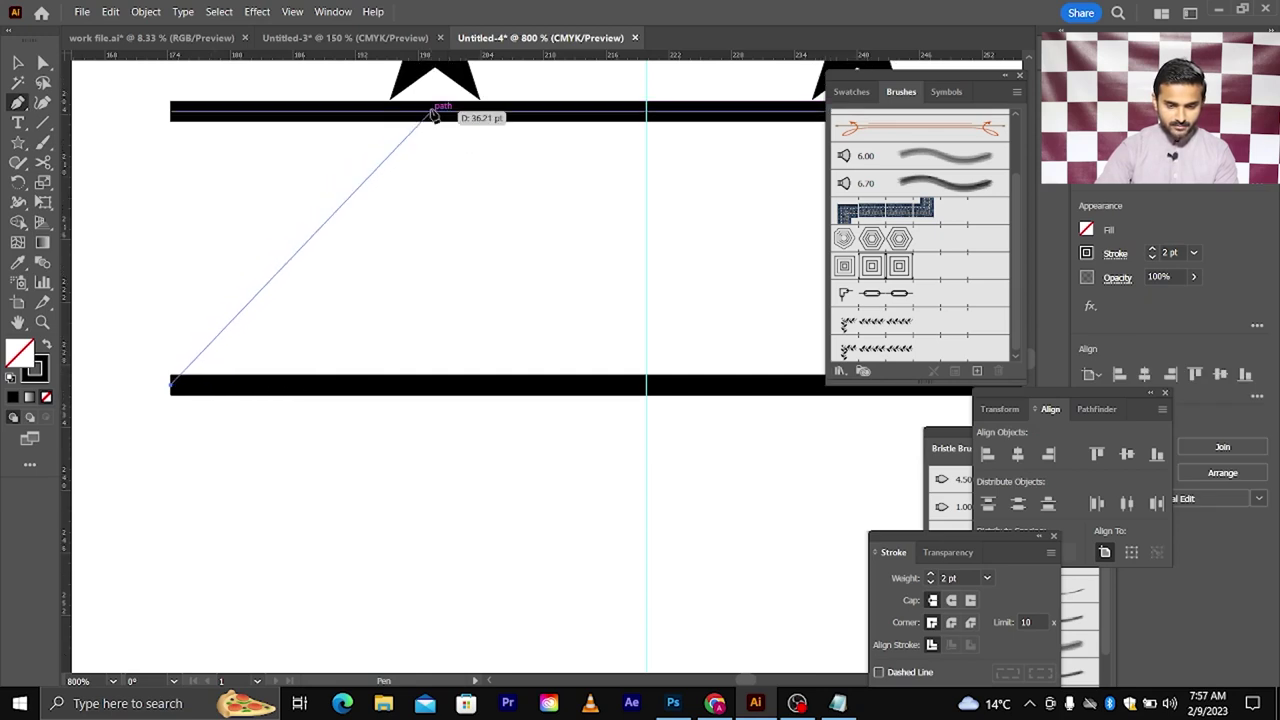
click(434, 113)
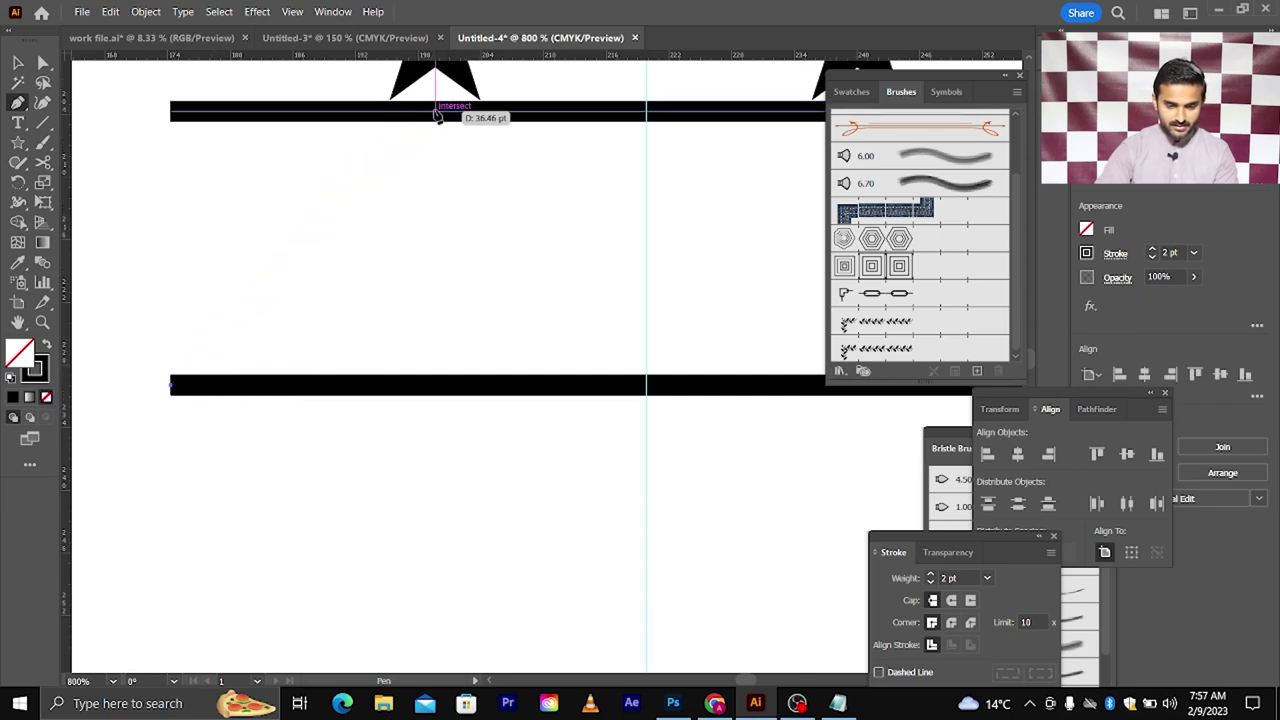
click(646, 384)
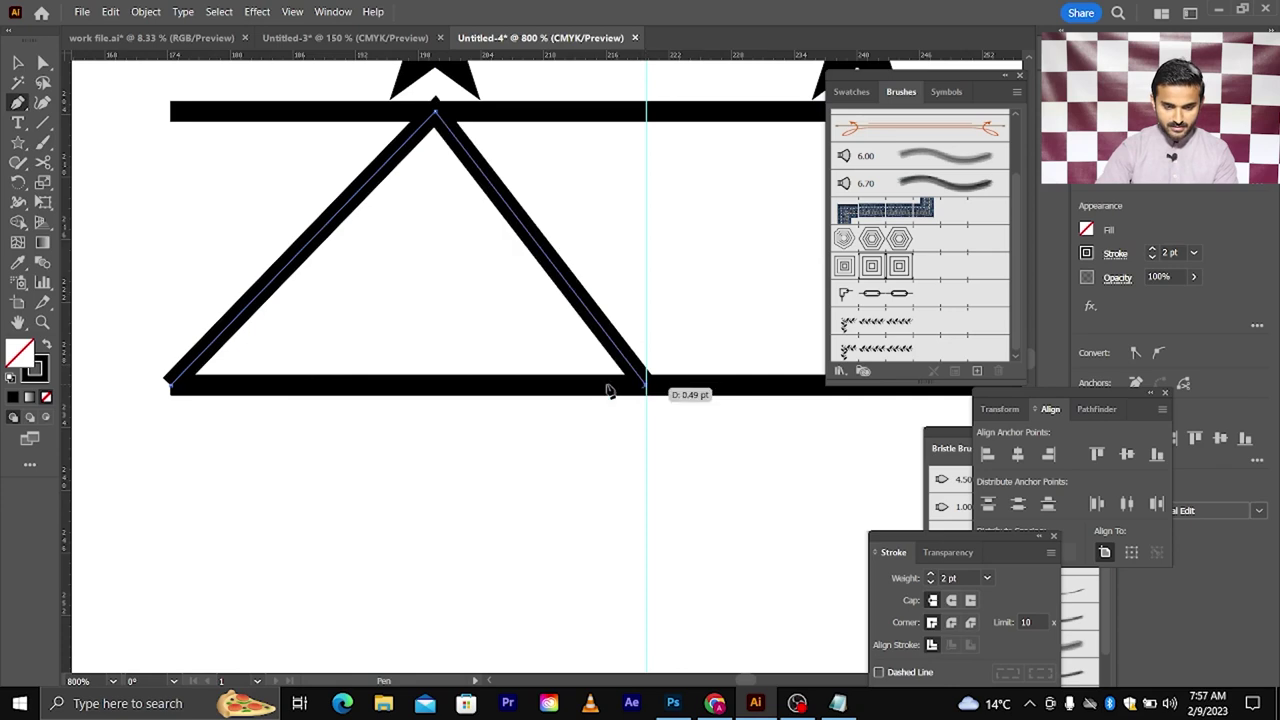
key(a)
Drag the triangle's apex so it touches the upper bar beneath a star
scroll(354, 131, up, 2)
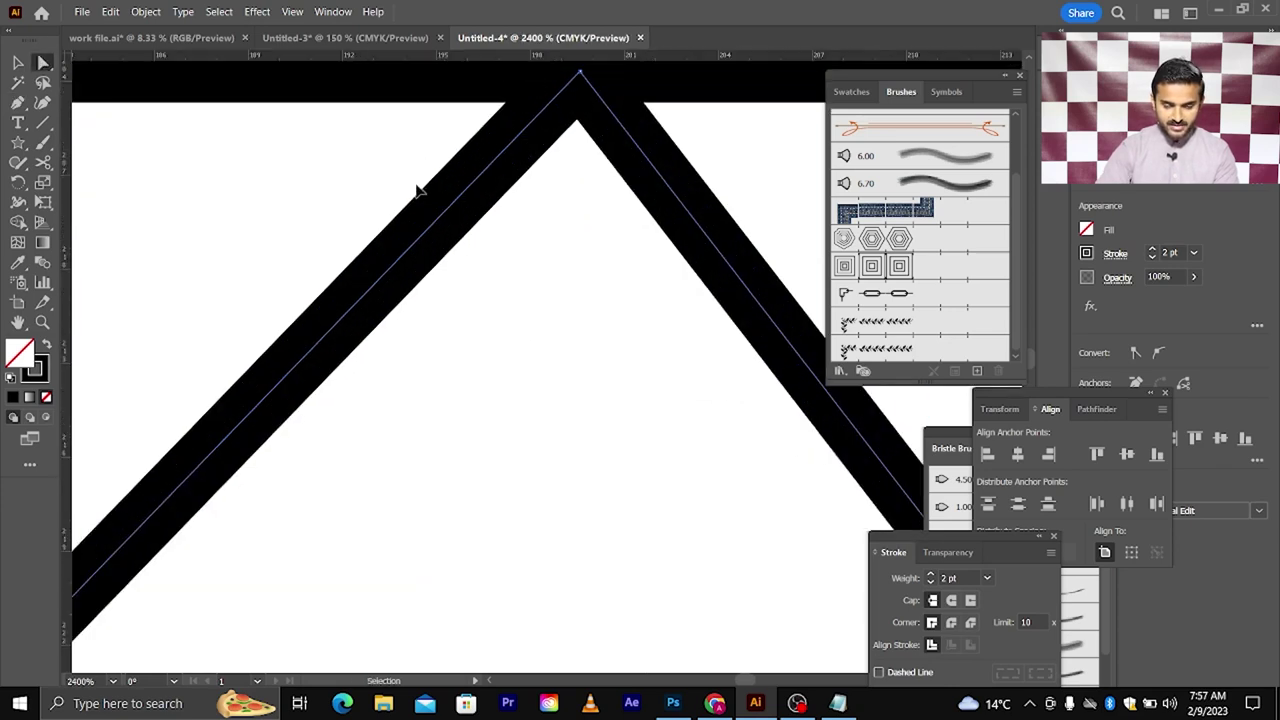
scroll(420, 191, down, 1)
scroll(370, 244, up, 1)
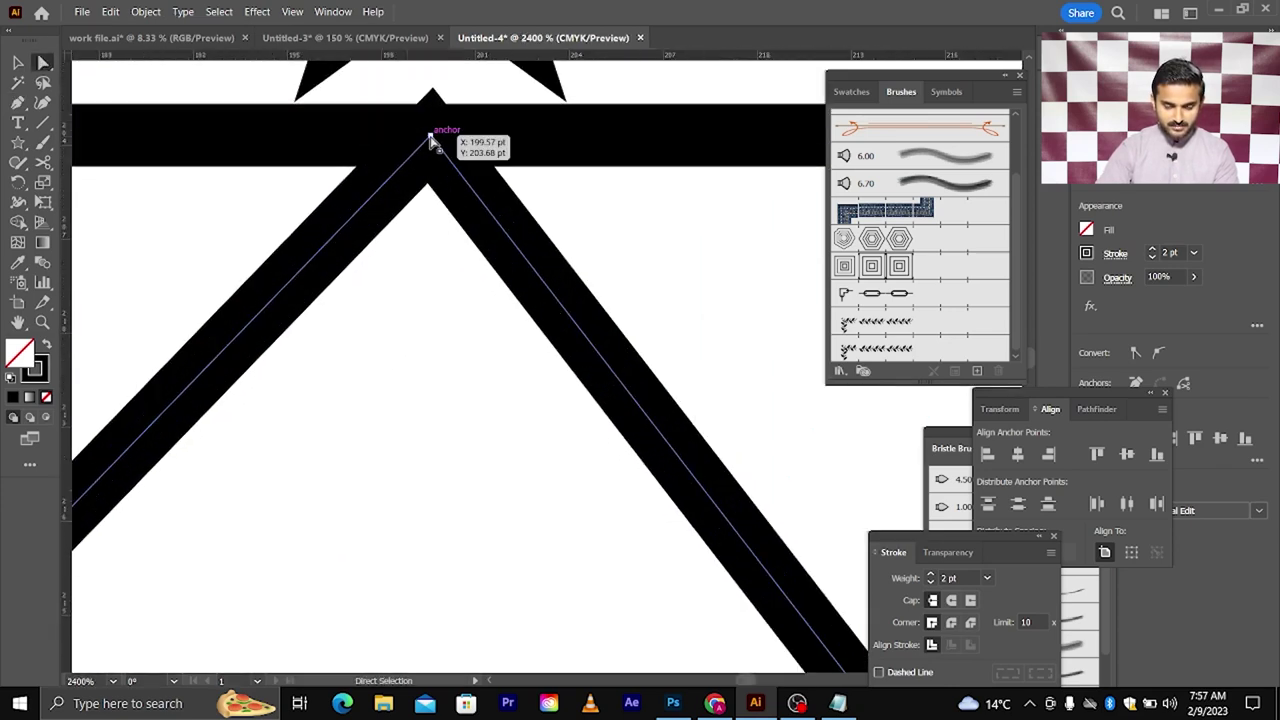
scroll(430, 143, up, 1)
scroll(430, 143, up, 1)
drag(432, 250, 433, 282)
scroll(433, 282, down, 3)
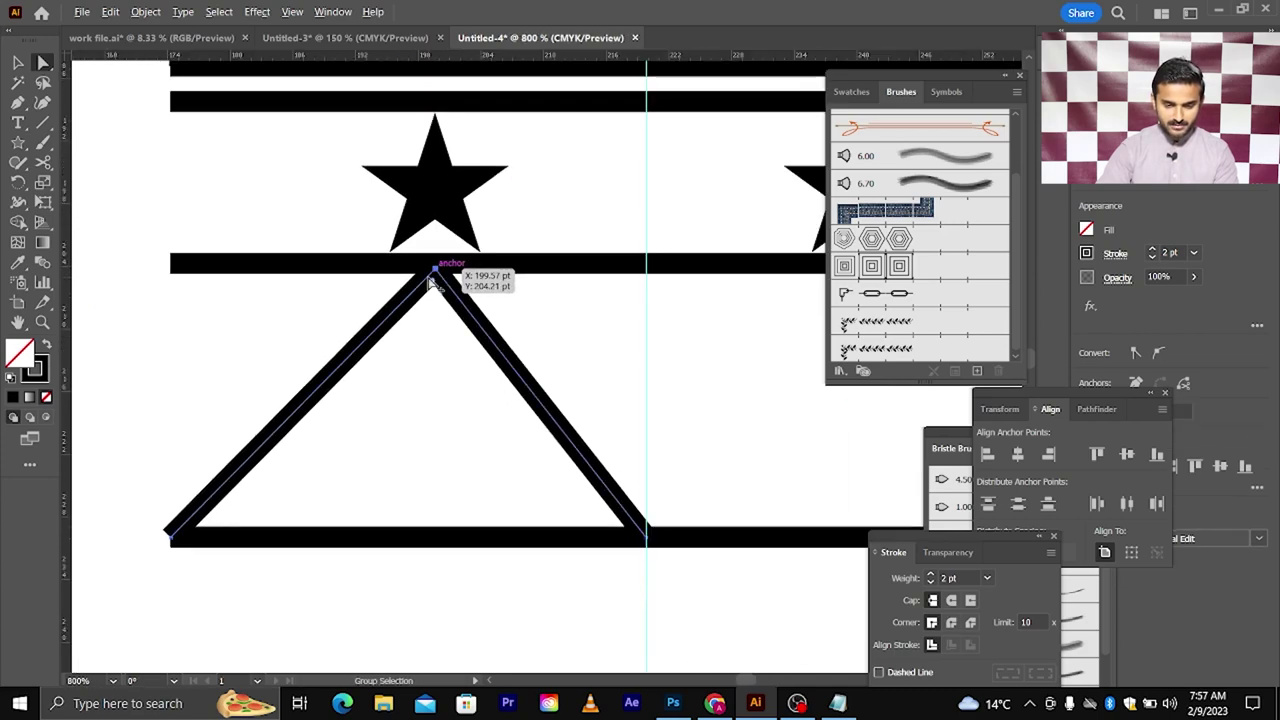
scroll(440, 278, down, 3)
scroll(435, 334, right, 1)
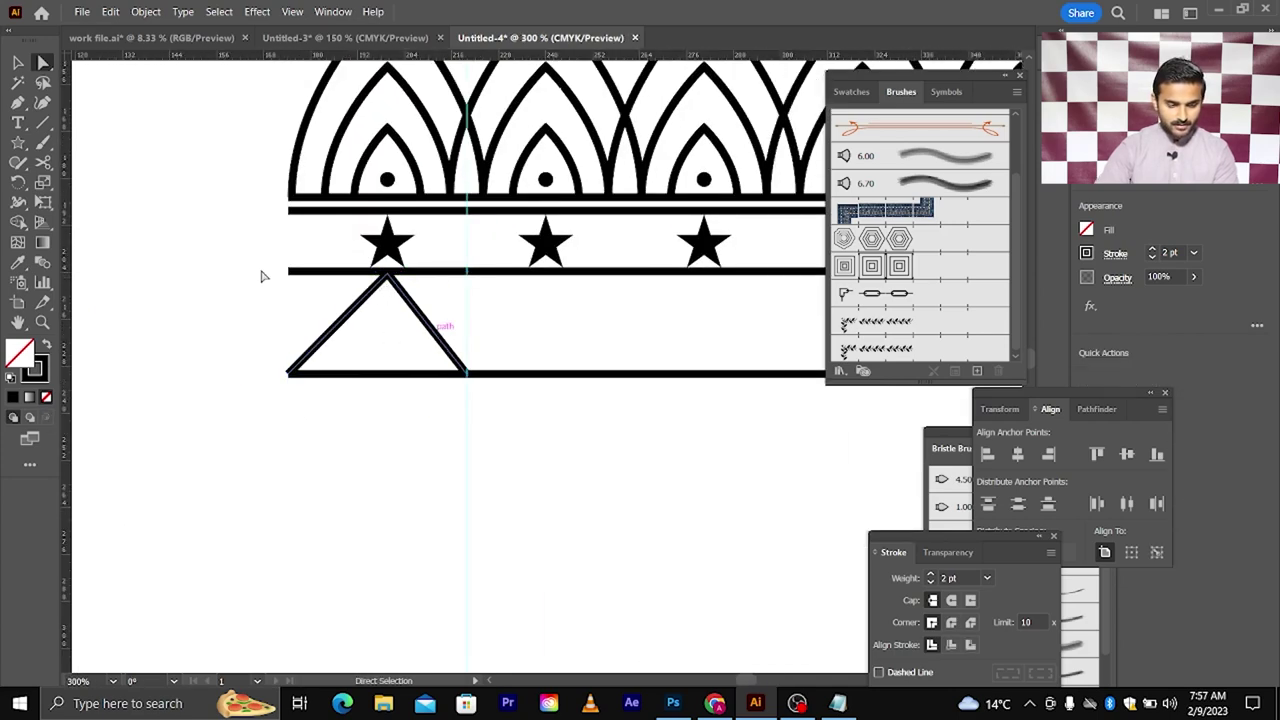
Try placing a copy of the triangle to the right, then remove the misplaced copies
click(17, 62)
click(203, 212)
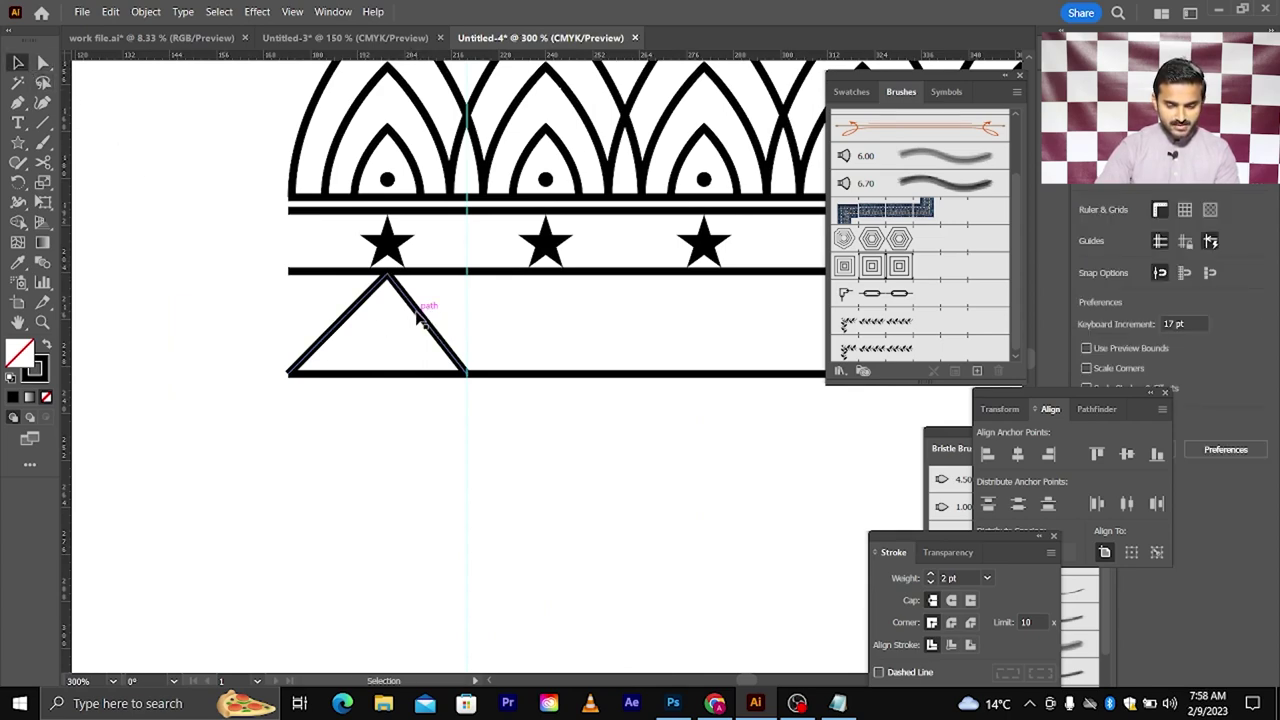
drag(418, 313, 586, 323)
key(ctrl+z)
scroll(586, 329, right, 1)
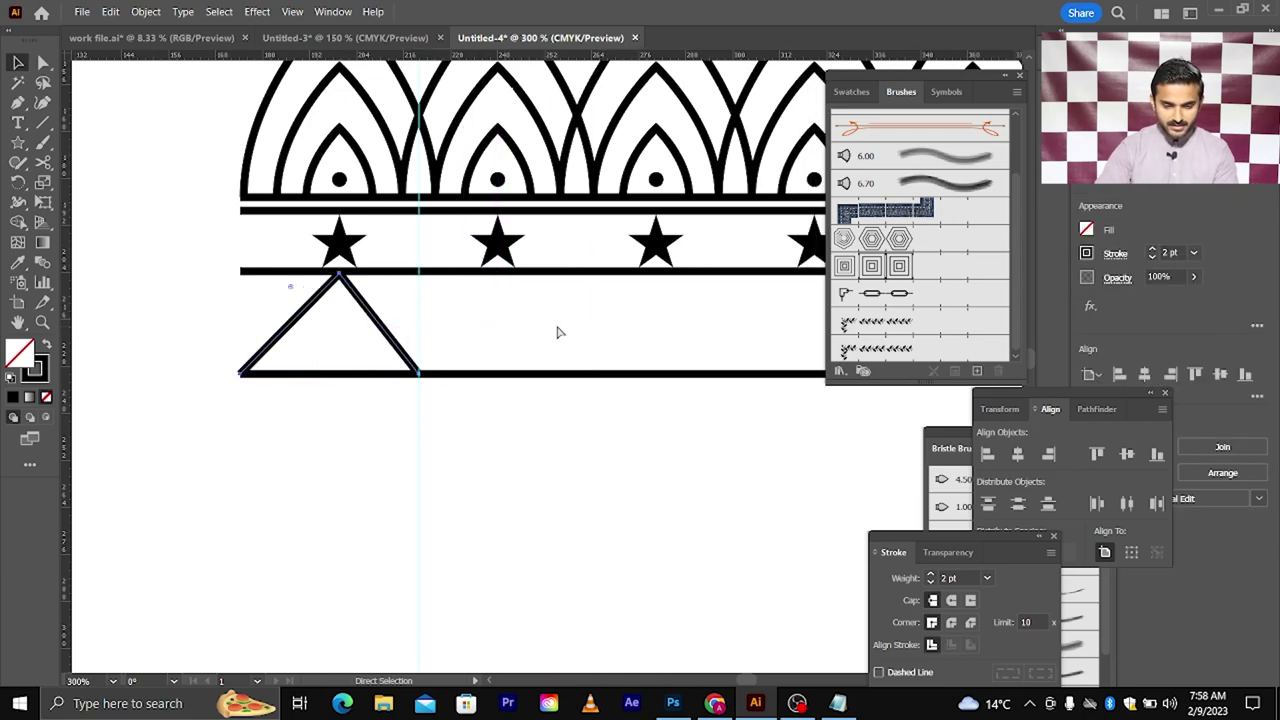
scroll(302, 323, up, 1)
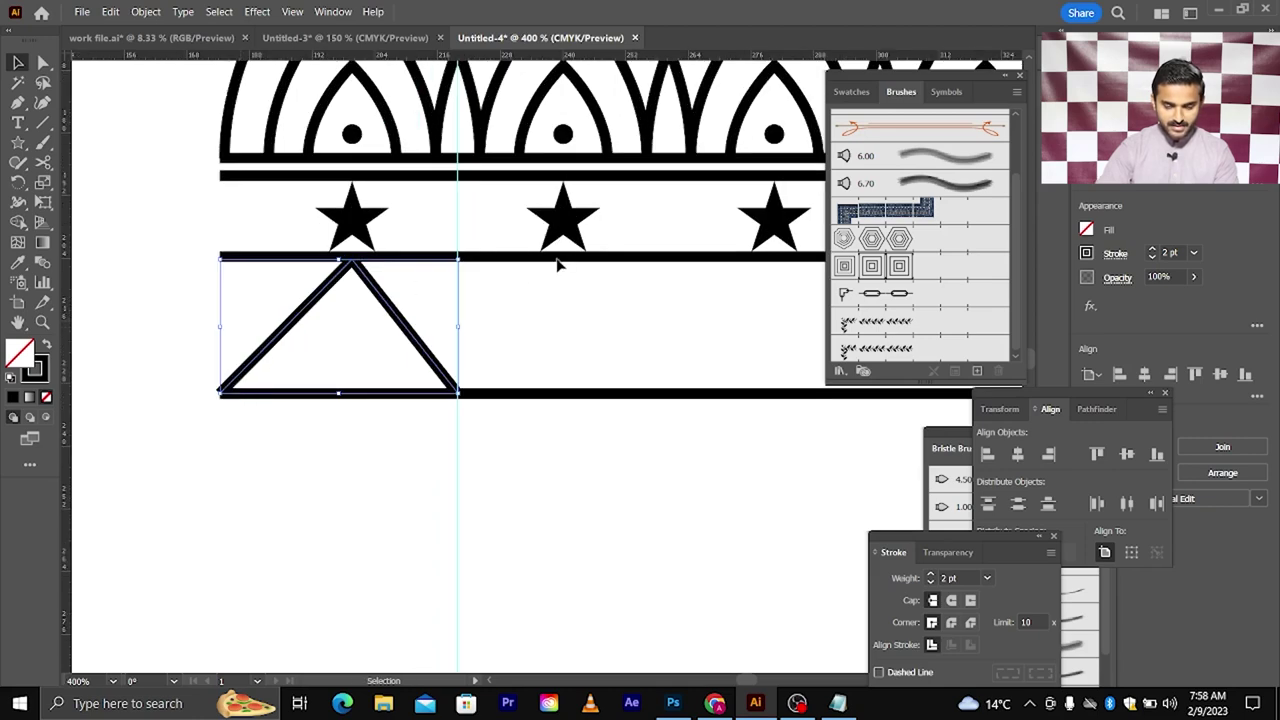
drag(405, 328, 622, 324)
scroll(583, 290, up, 2)
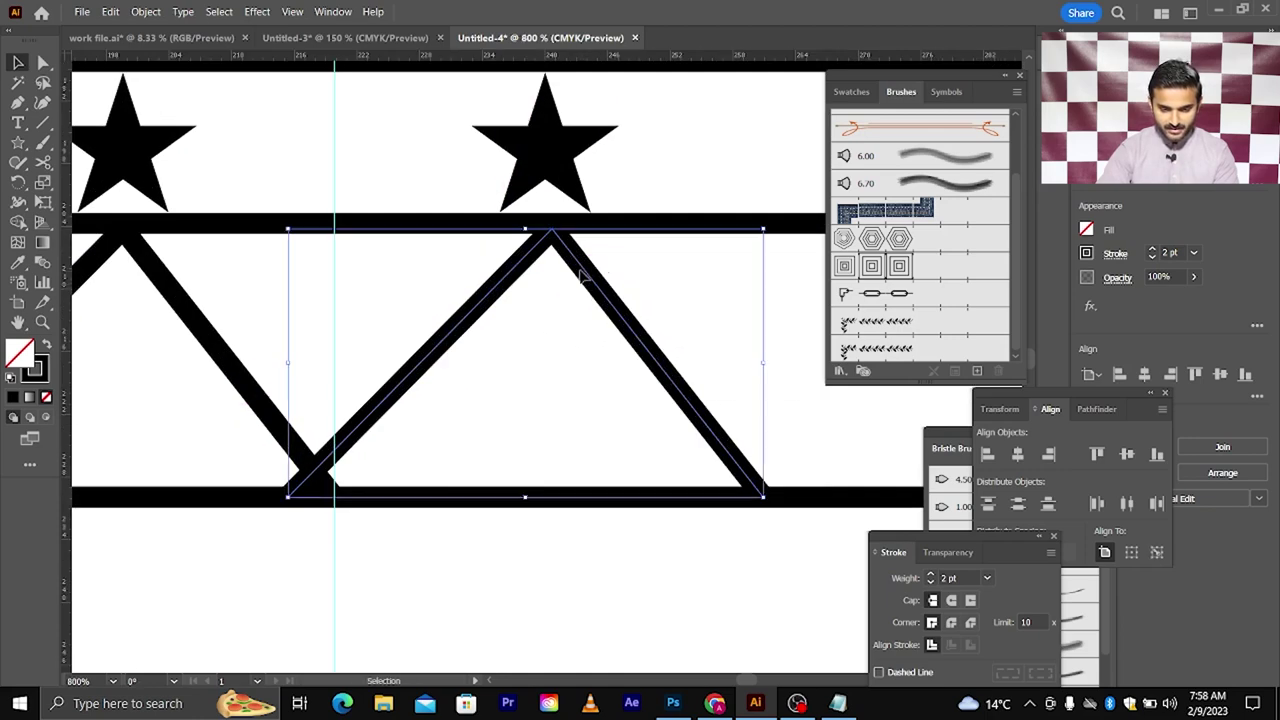
key(a)
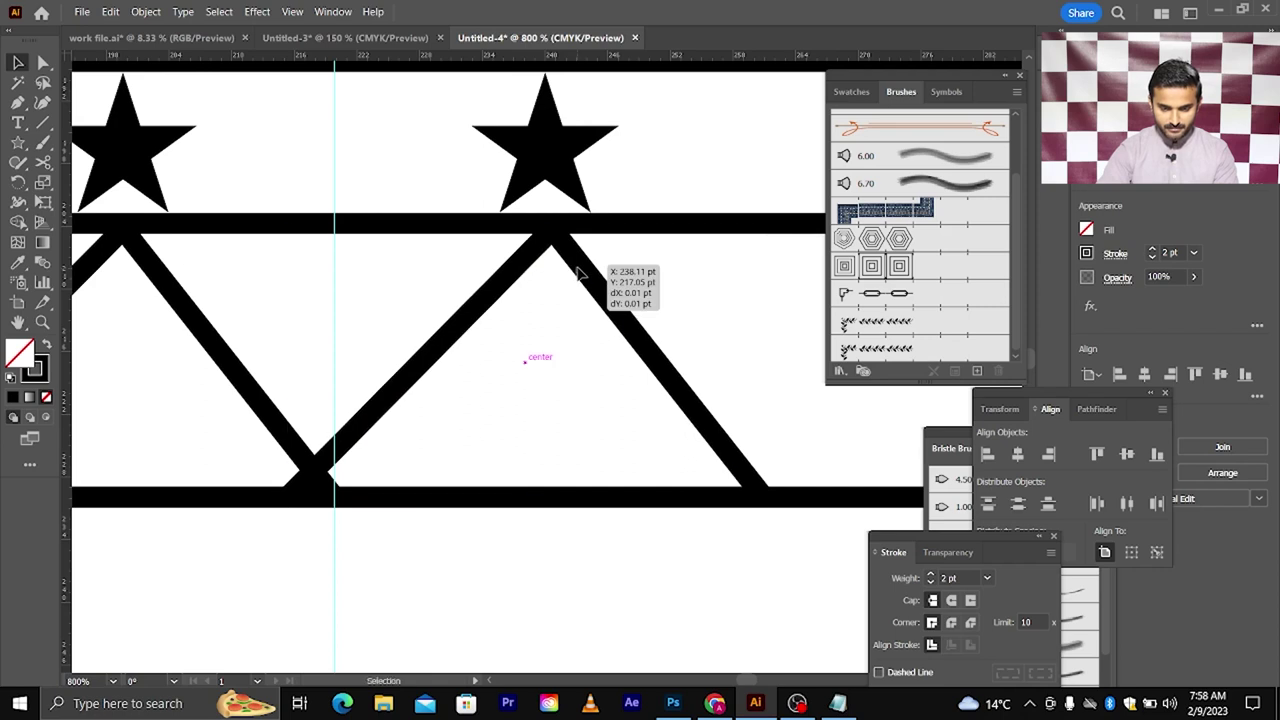
key(v)
key(Delete)
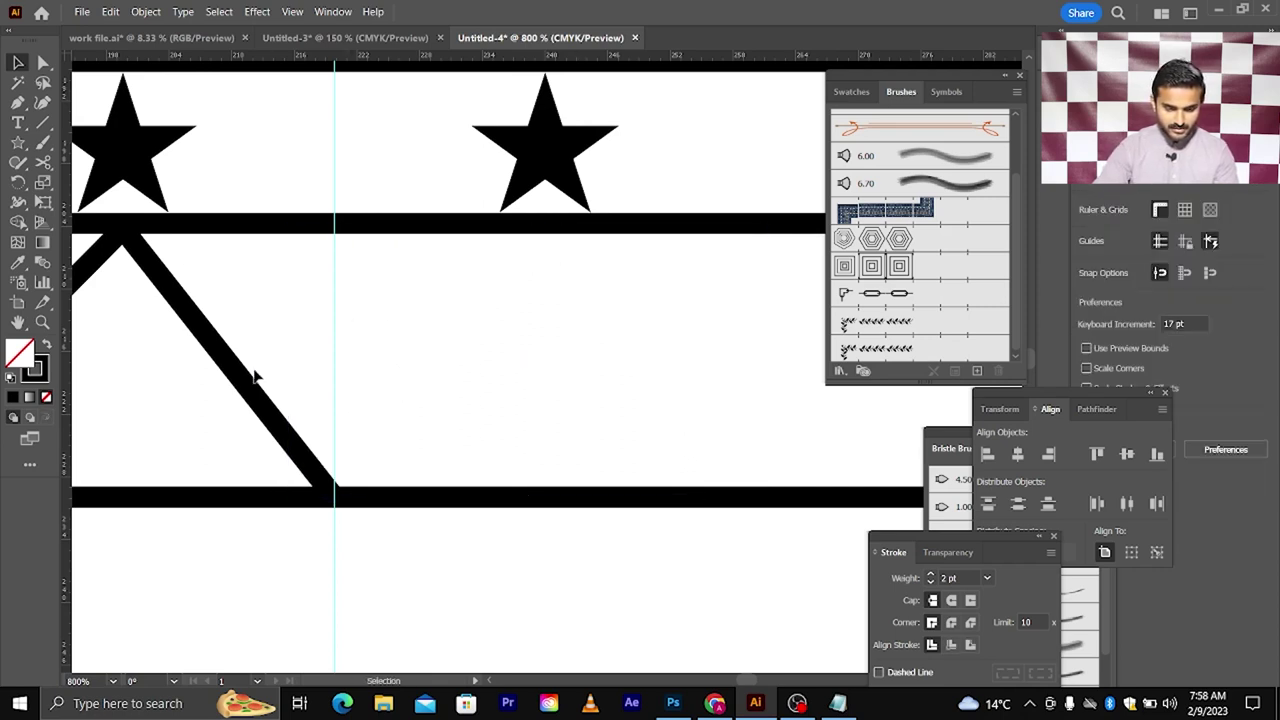
Copy the triangle beside the original so corners meet, and add a vertical guide through the star's centre
drag(242, 383, 660, 385)
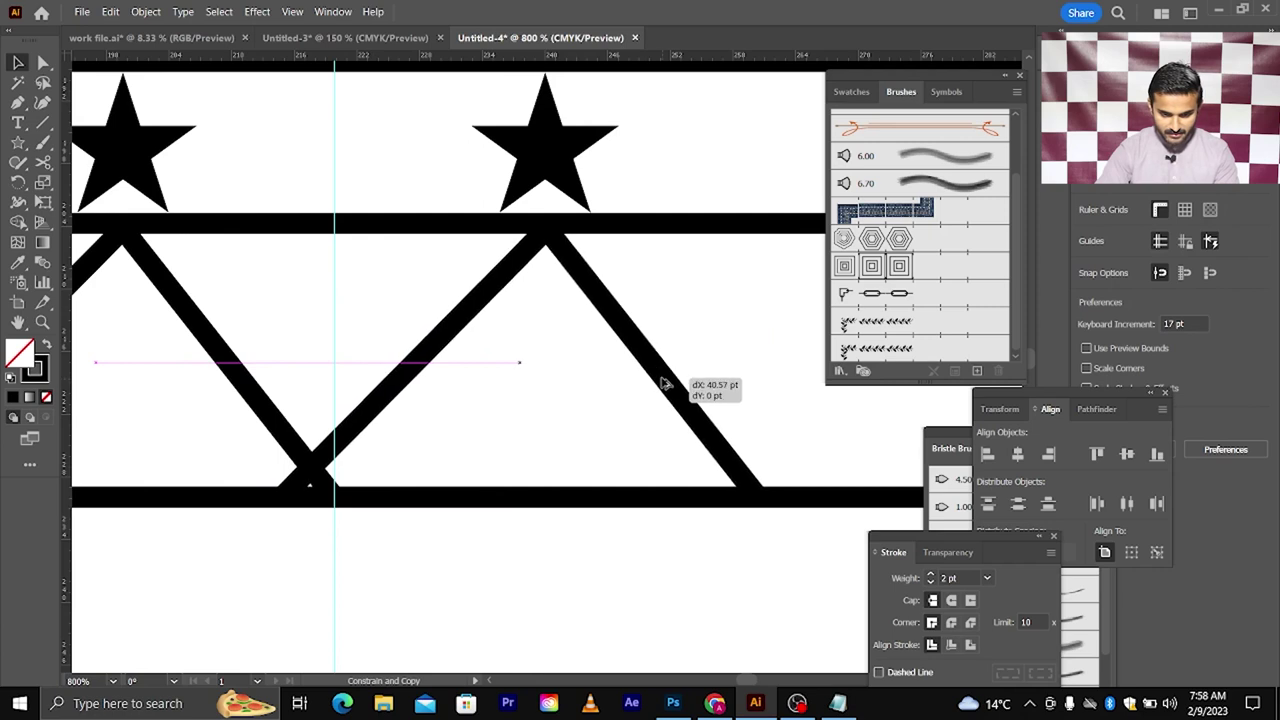
drag(660, 385, 662, 383)
click(544, 361)
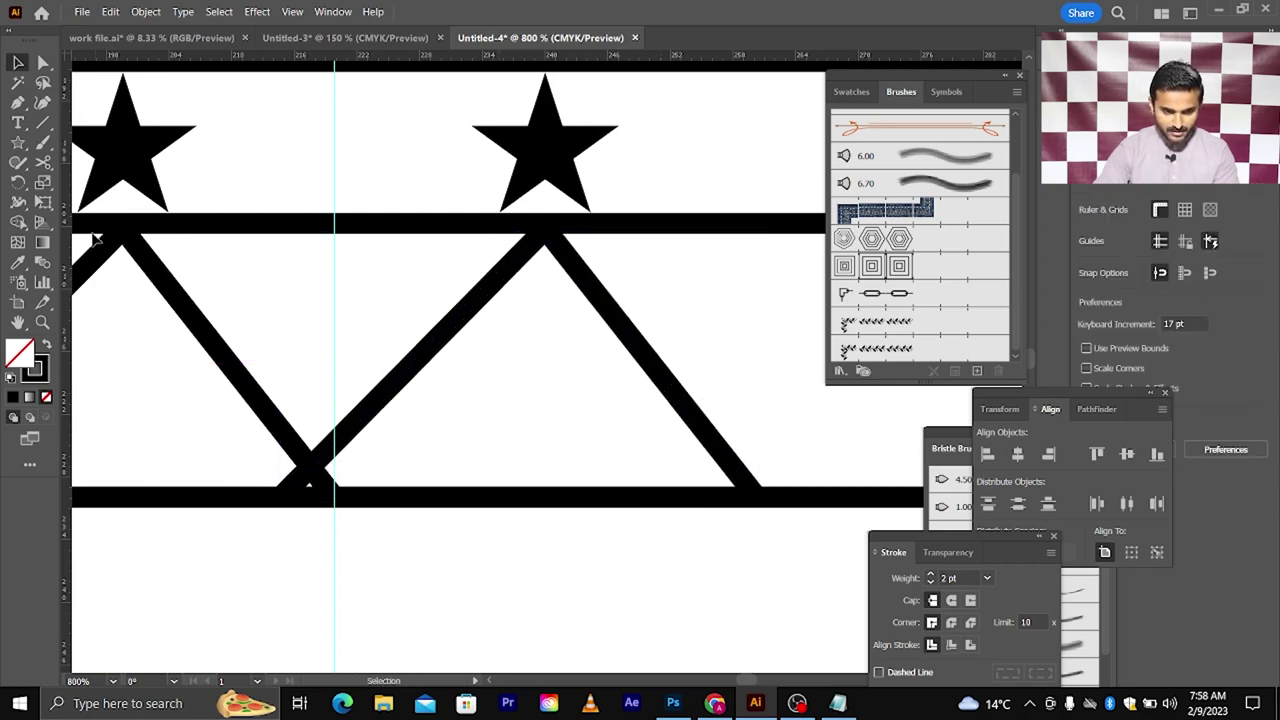
drag(72, 195, 546, 193)
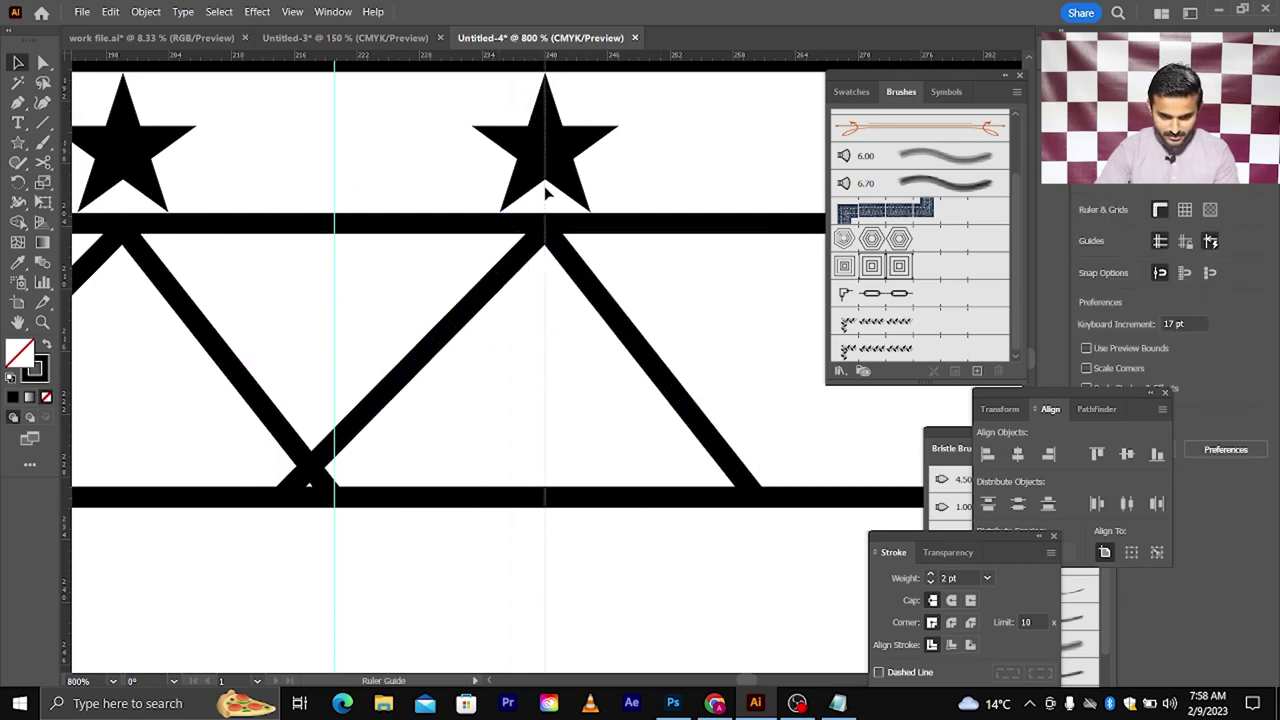
Repeat the duplication with Ctrl+D to fill the band with triangles
click(548, 242)
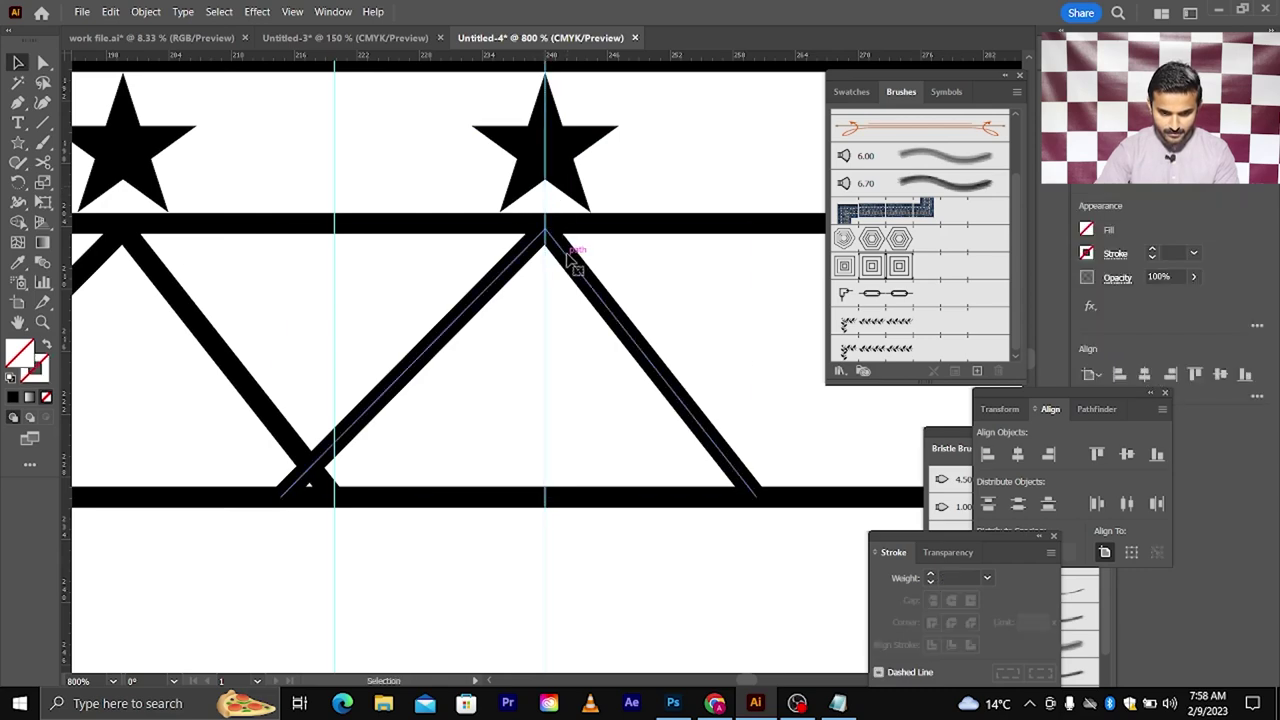
scroll(543, 282, down, 3)
key(ctrl+d)
scroll(543, 288, right, 2)
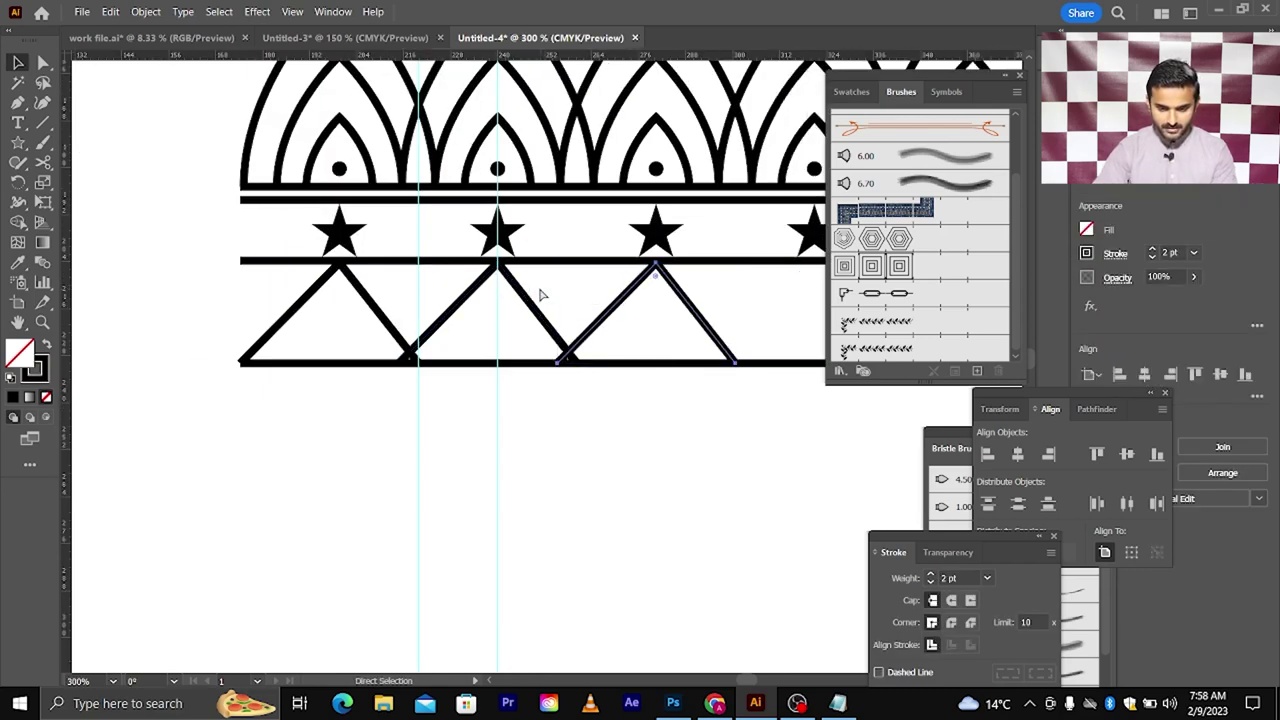
scroll(543, 290, right, 2)
key(ctrl+d)
key(ctrl+d)
scroll(443, 343, down, 1)
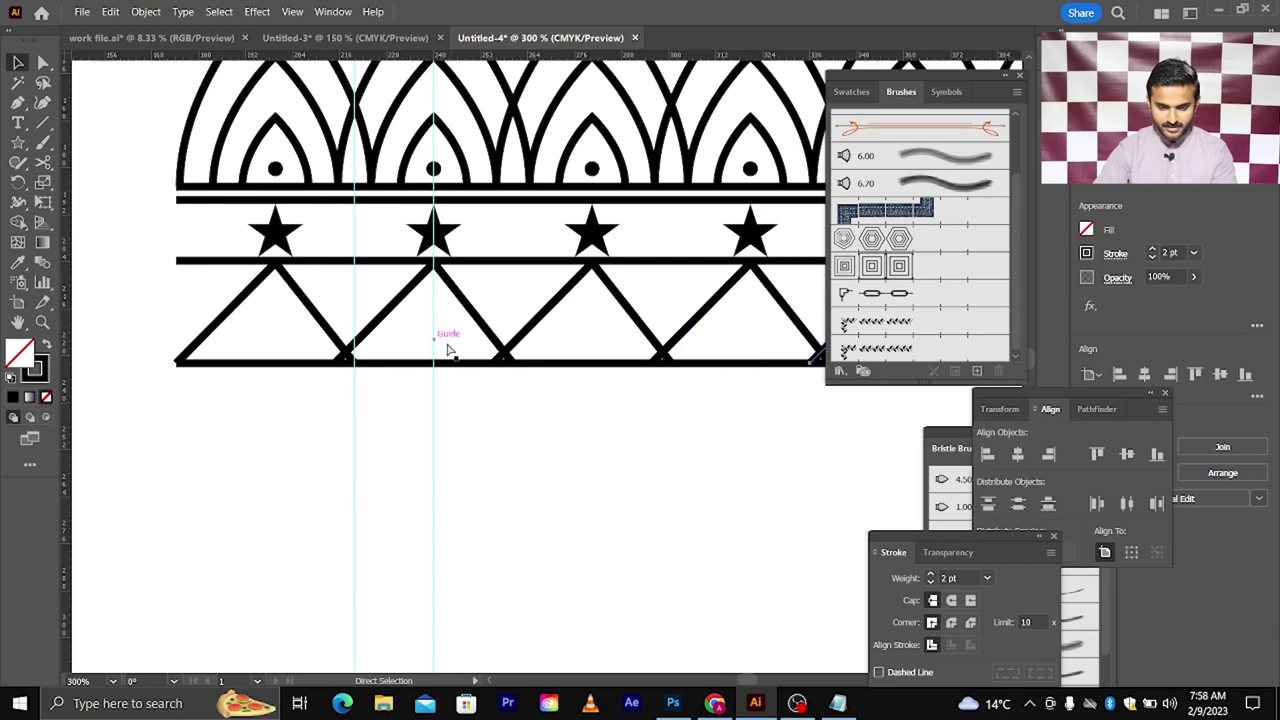
scroll(441, 350, down, 2)
key(ctrl+d)
key(ctrl+d)
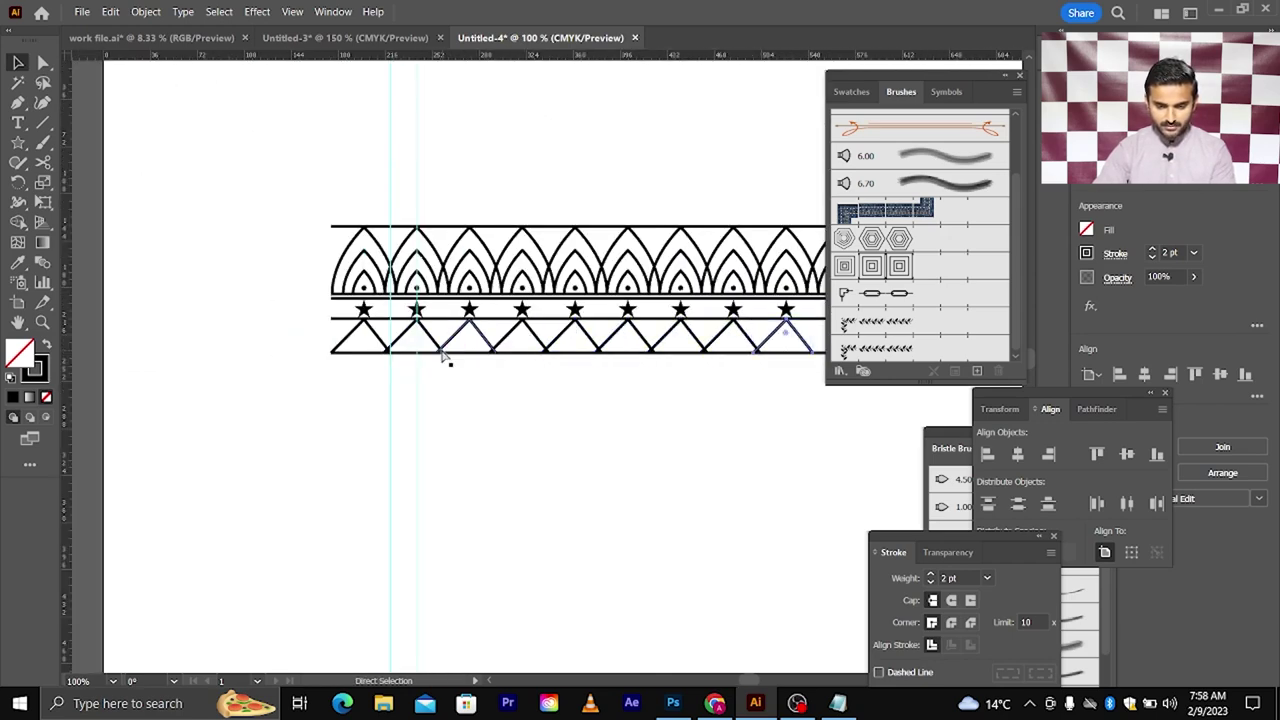
scroll(440, 362, right, 3)
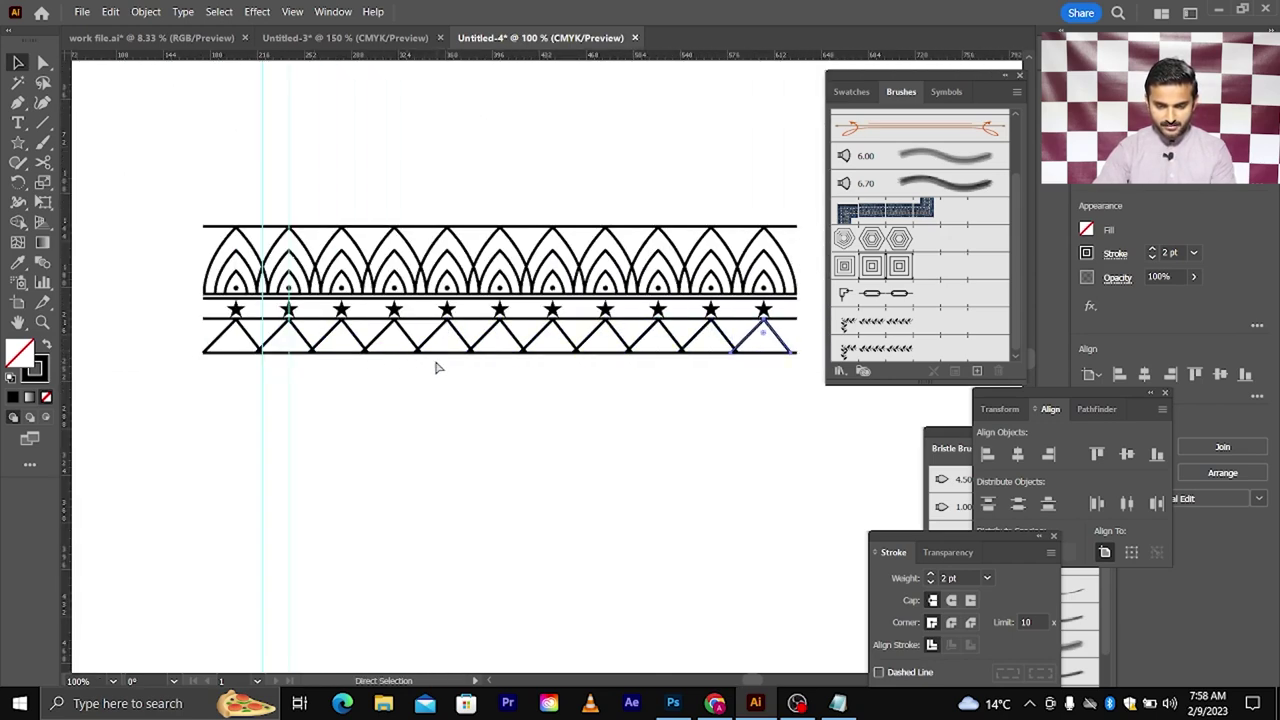
scroll(434, 363, right, 1)
click(547, 446)
scroll(727, 368, up, 1)
scroll(500, 362, down, 1)
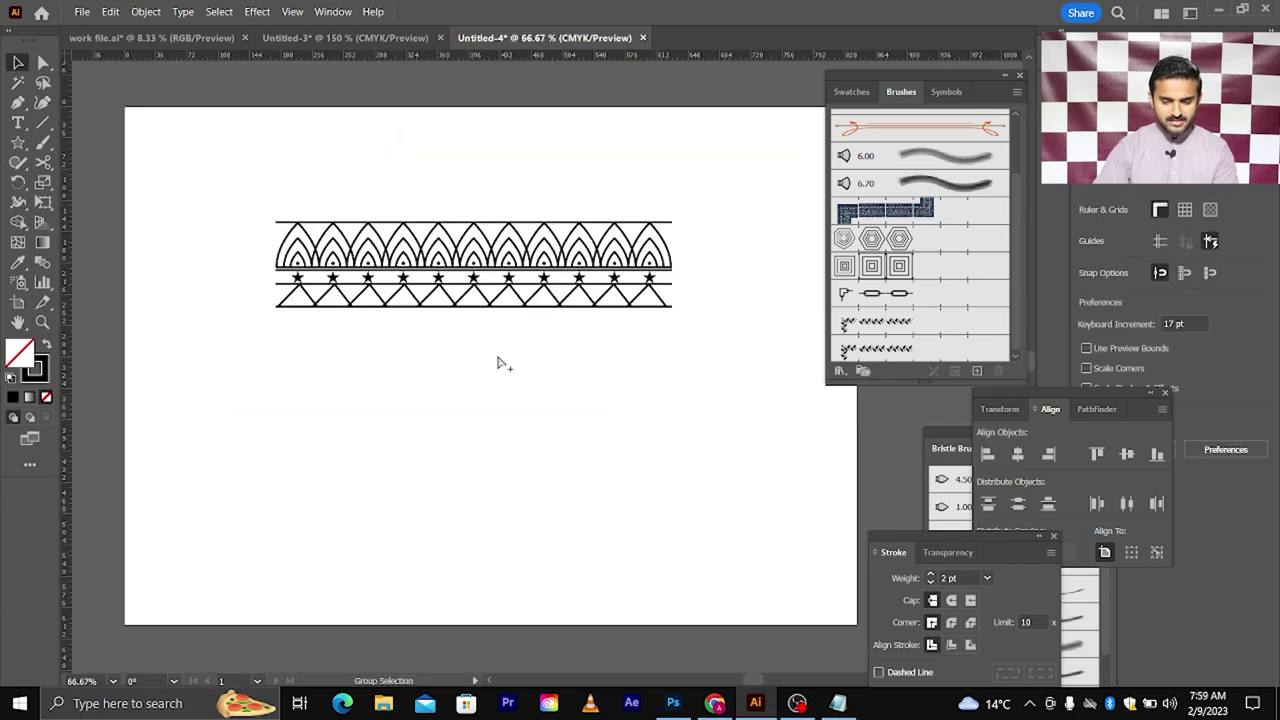
scroll(500, 362, up, 1)
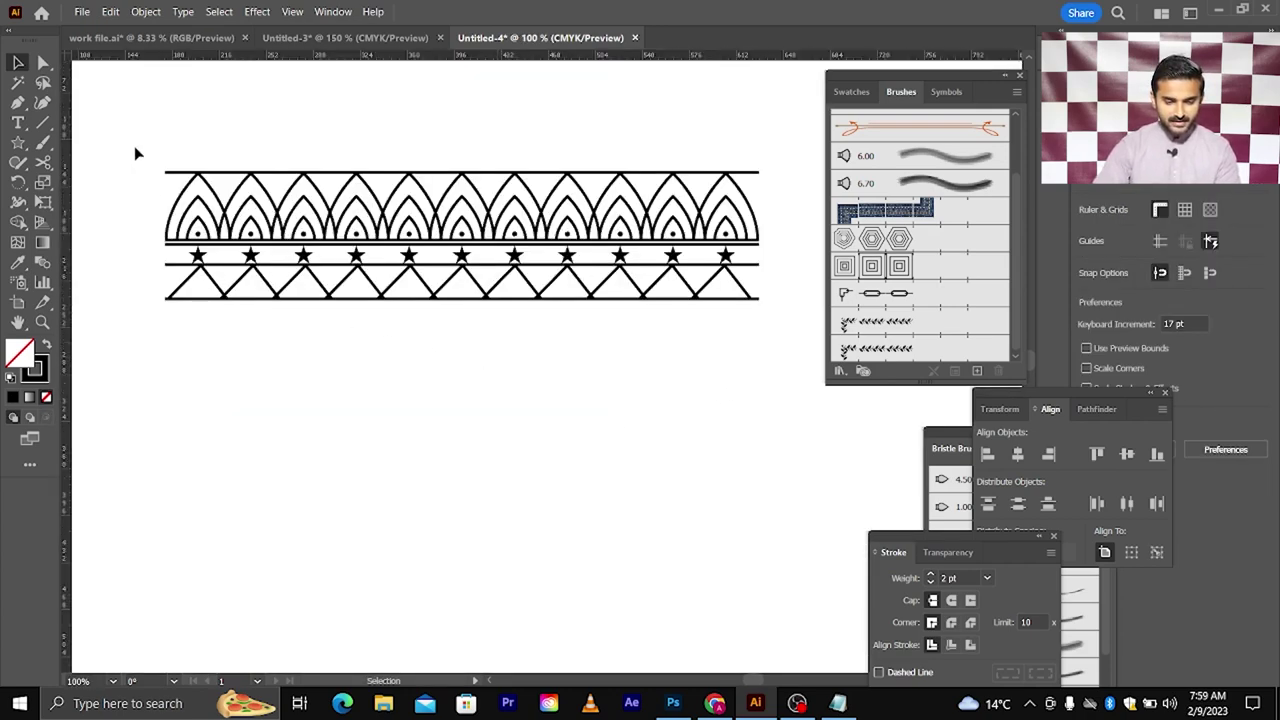
drag(145, 148, 771, 244)
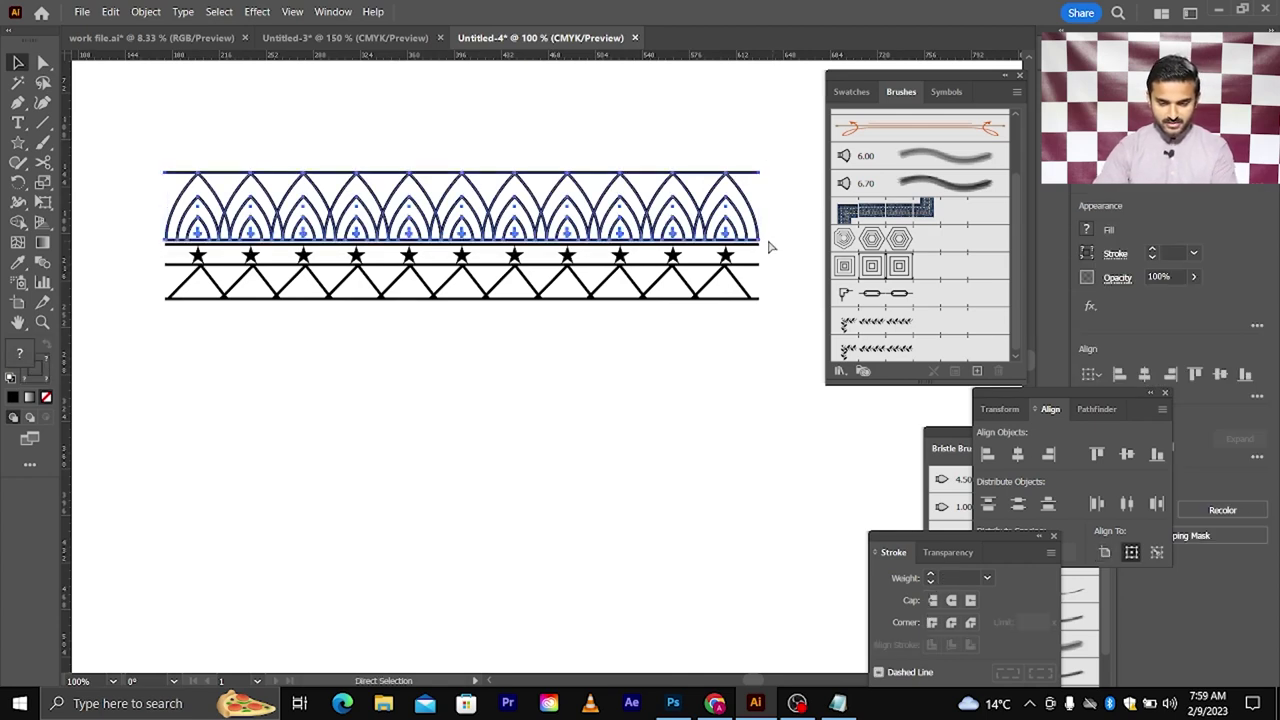
Place a copy of the arch row below the triangle strip
click(771, 244)
drag(720, 190, 715, 326)
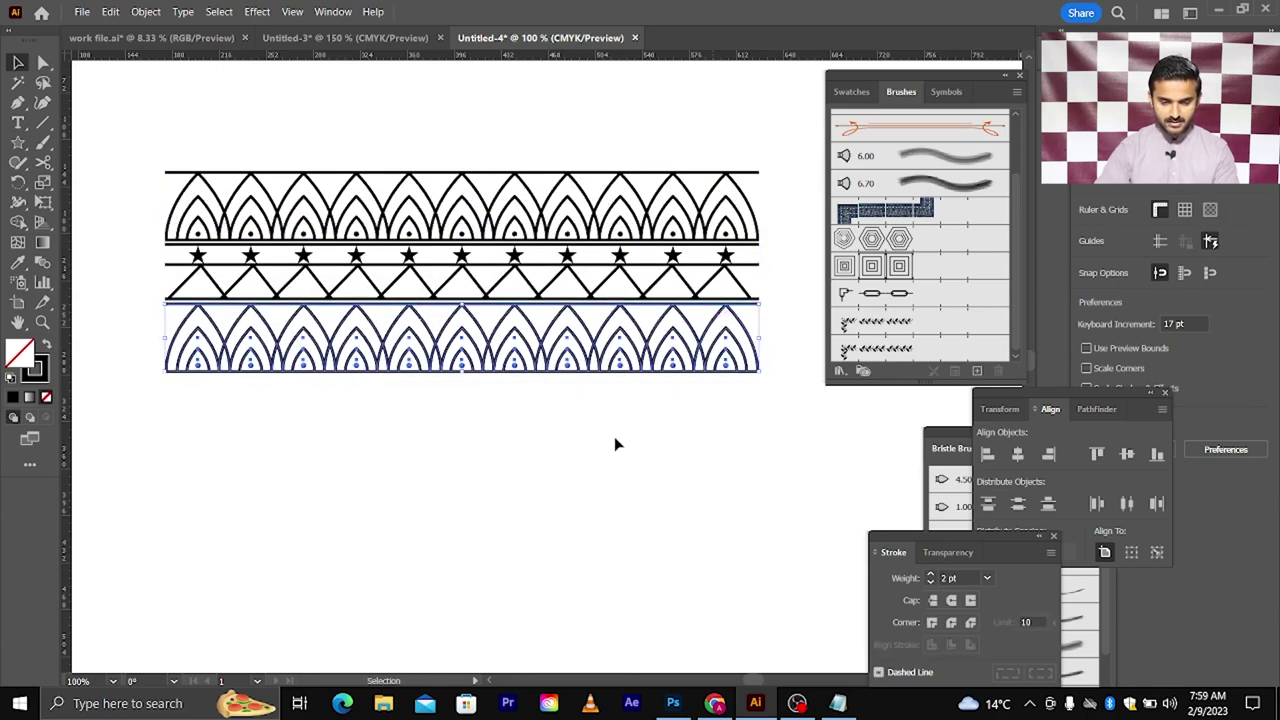
click(614, 436)
key(ctrl+minus)
key(ctrl+minus)
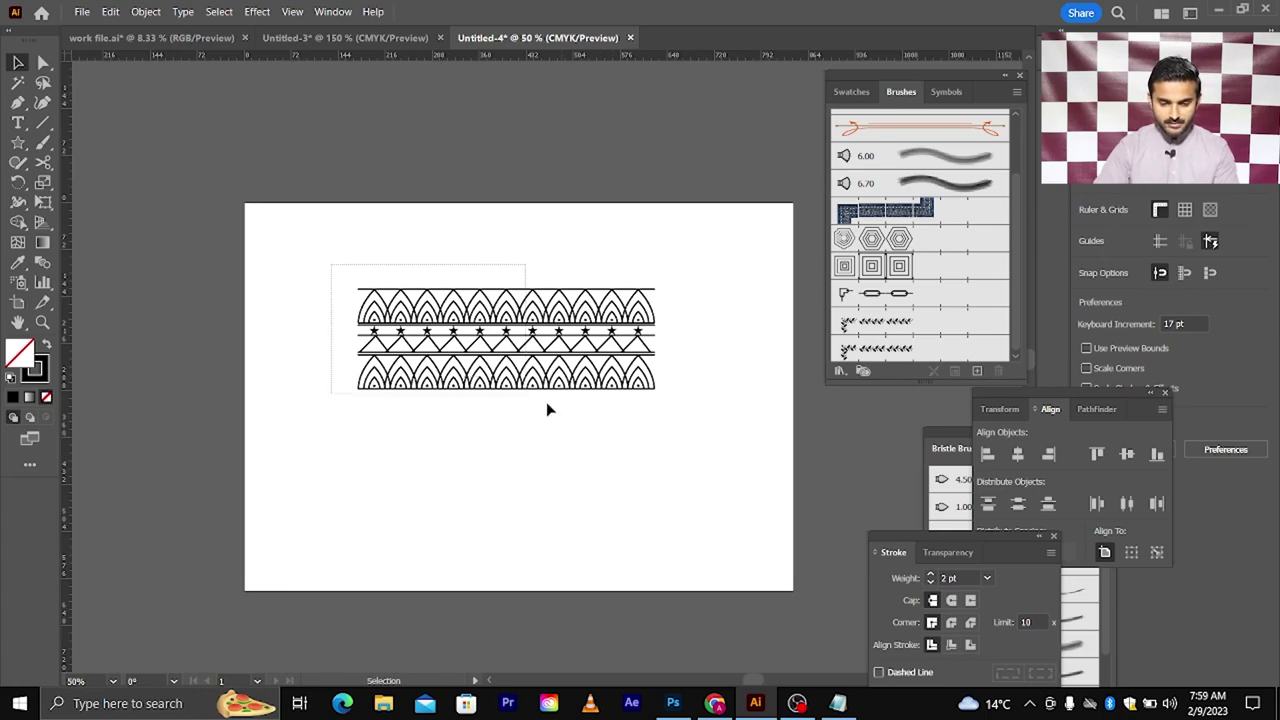
drag(547, 409, 669, 435)
click(665, 420)
alt+scroll(657, 410, up, 2)
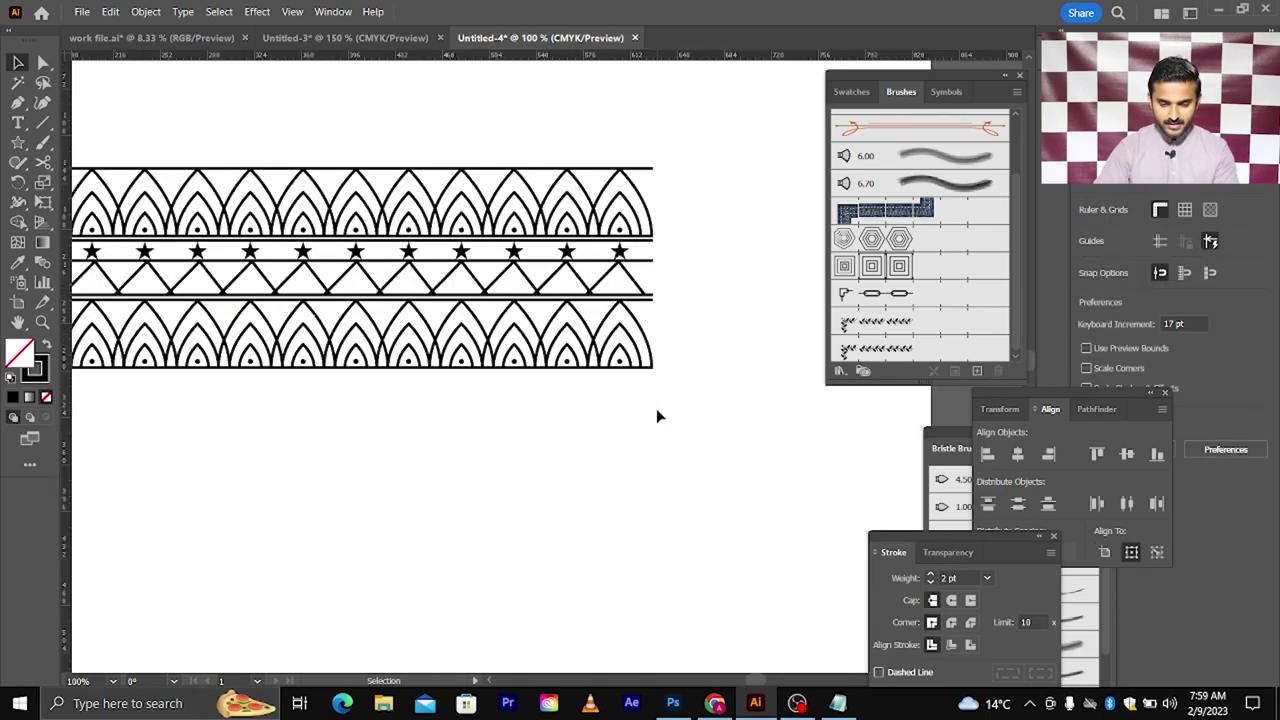
Separate the bottom border line from the lower arch row and delete it
key(a)
scroll(651, 392, left, 1)
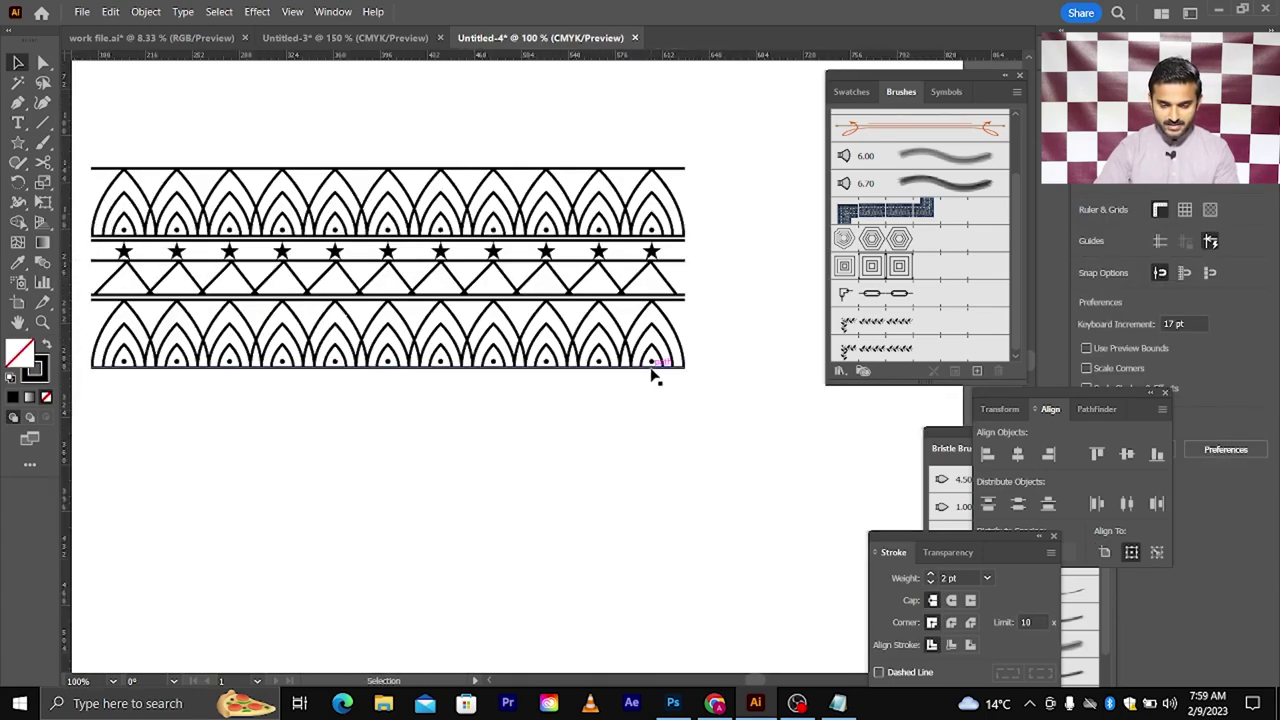
click(650, 370)
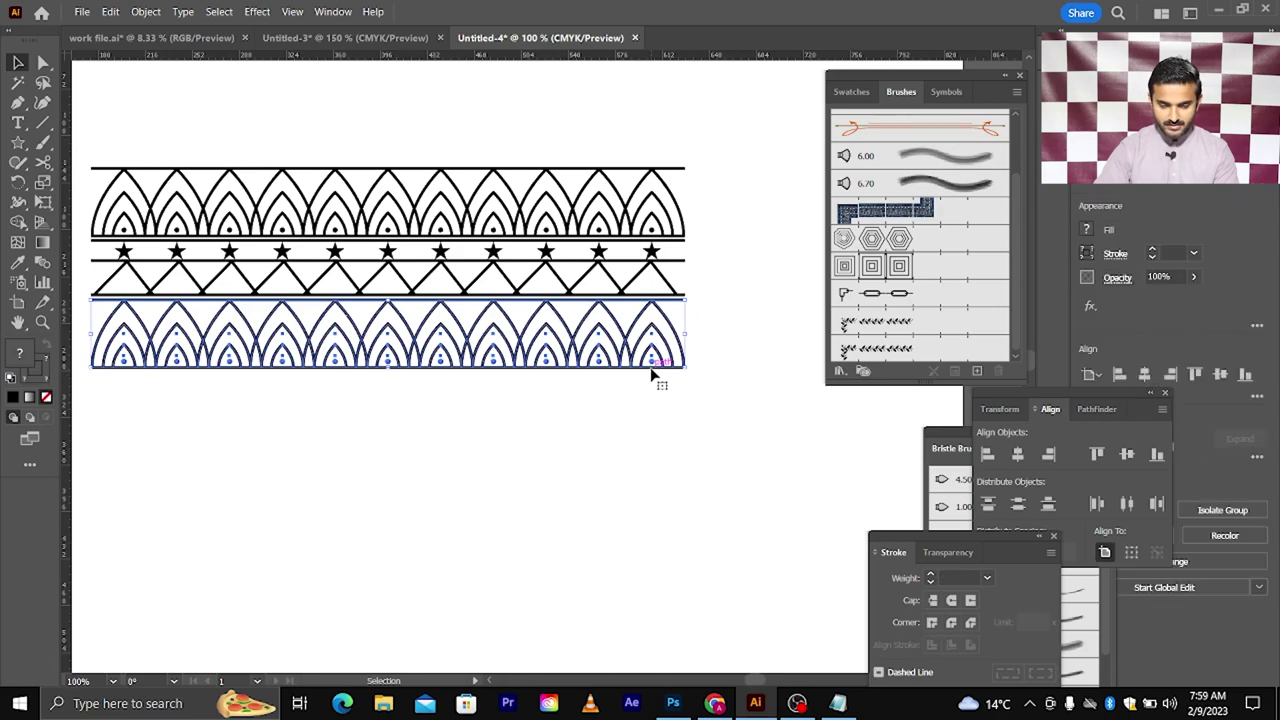
right_click(650, 372)
click(700, 251)
click(662, 378)
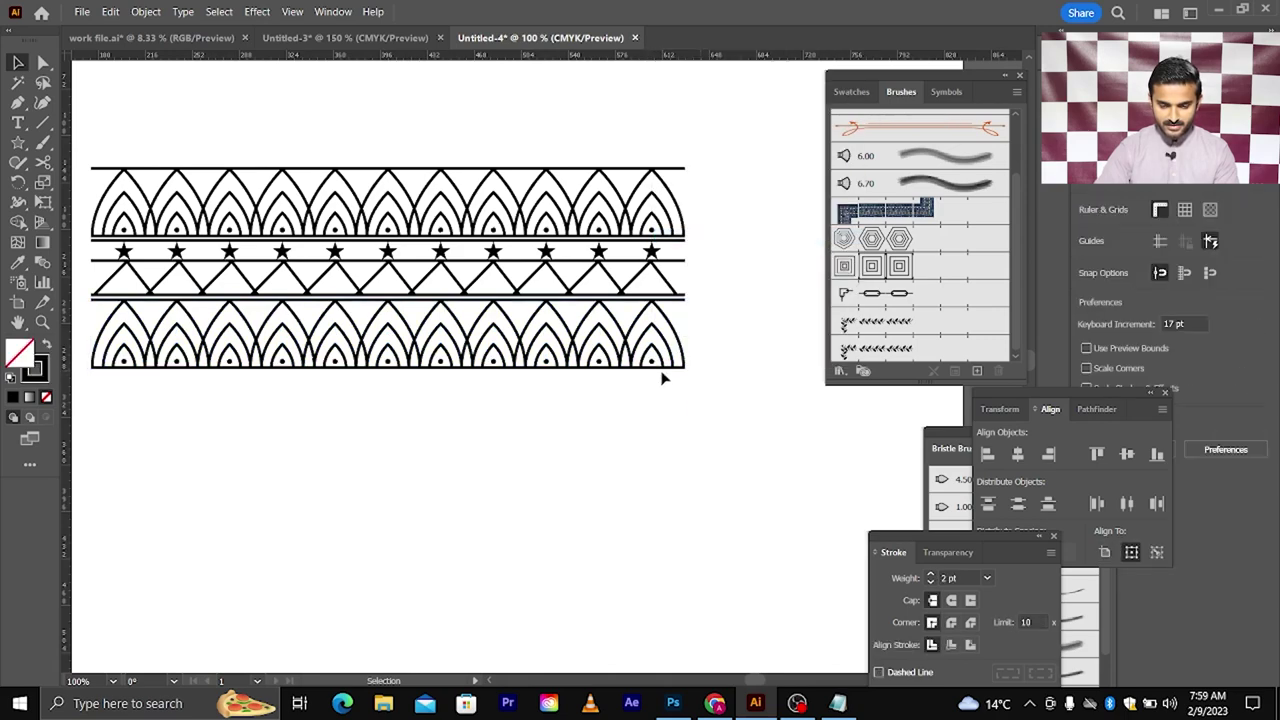
drag(662, 378, 663, 420)
key(Delete)
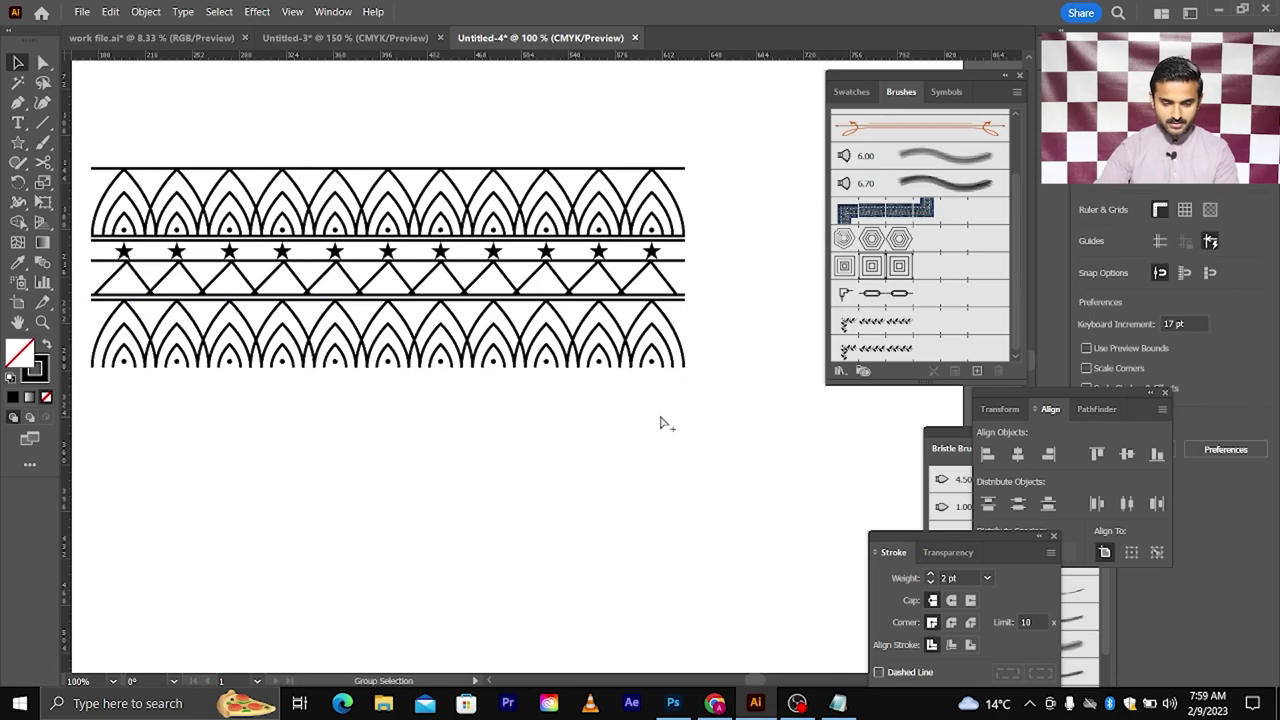
alt+scroll(660, 418, down, 2)
Save the whole pattern strip as a new Pattern Brush in the Brushes panel
drag(361, 280, 721, 435)
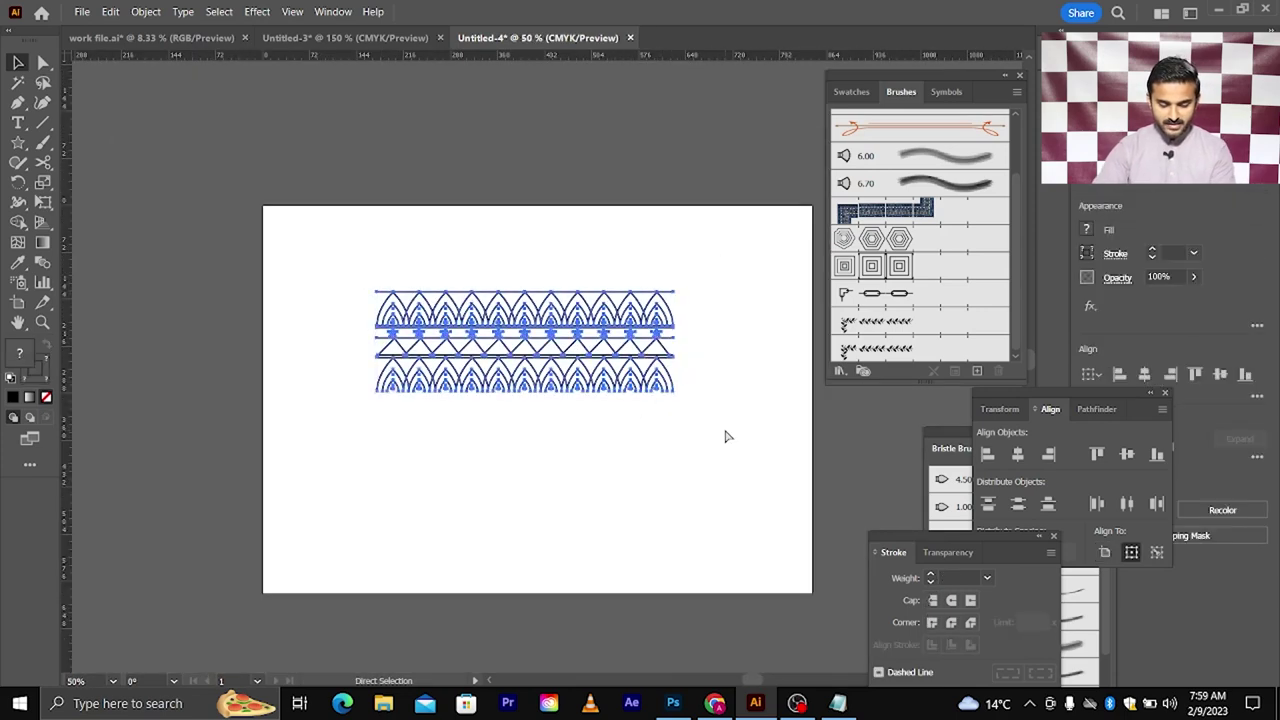
mouse_move(581, 324)
mouse_down()
mouse_move(735, 337)
mouse_move(889, 324)
mouse_up()
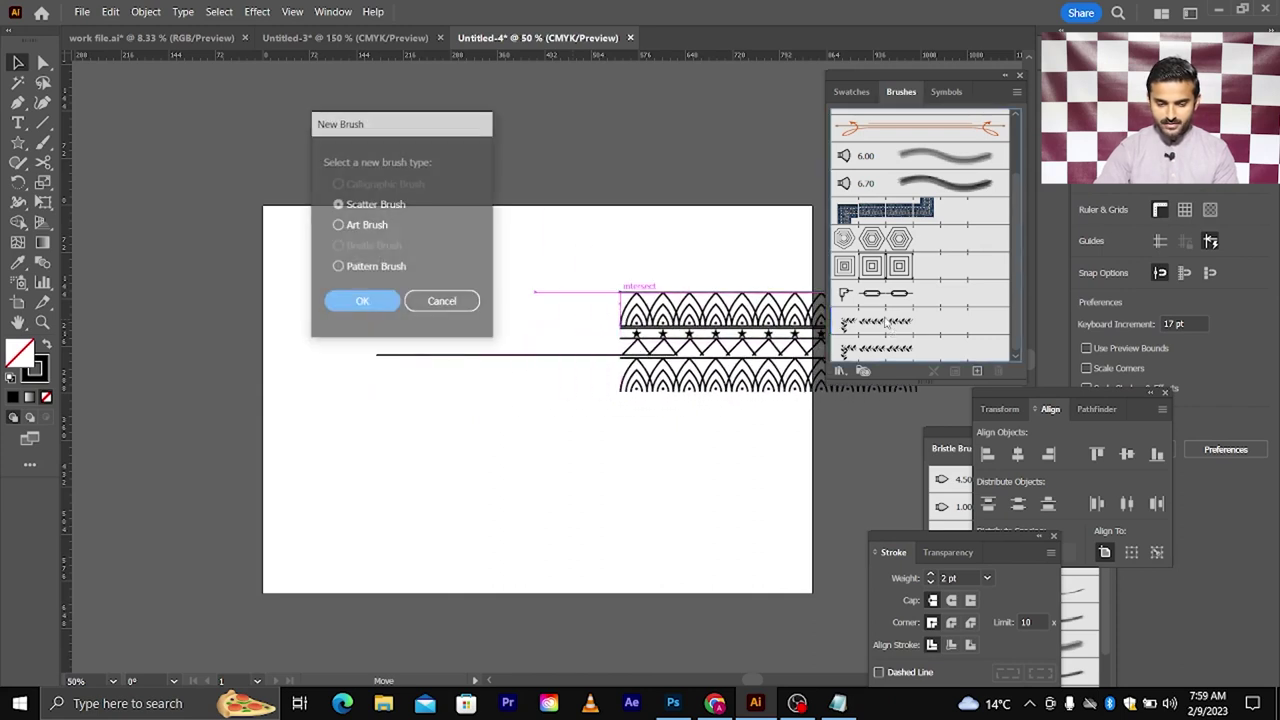
click(364, 268)
click(362, 303)
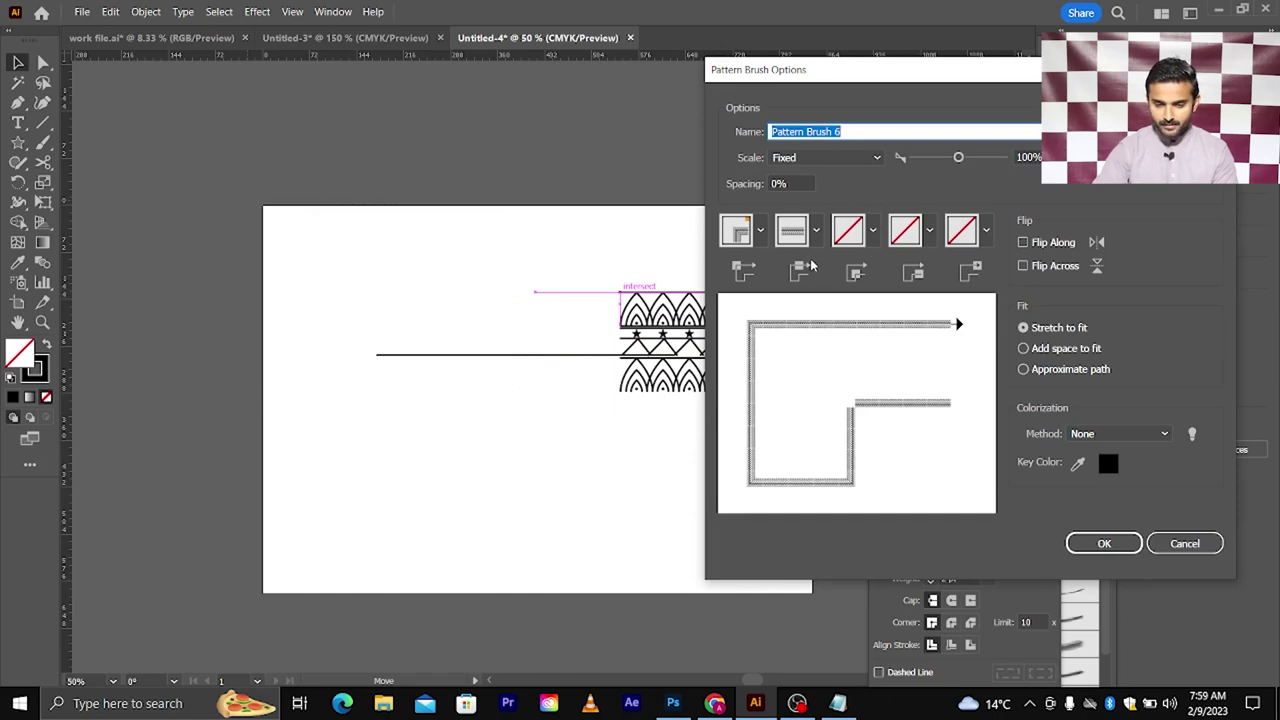
click(1104, 543)
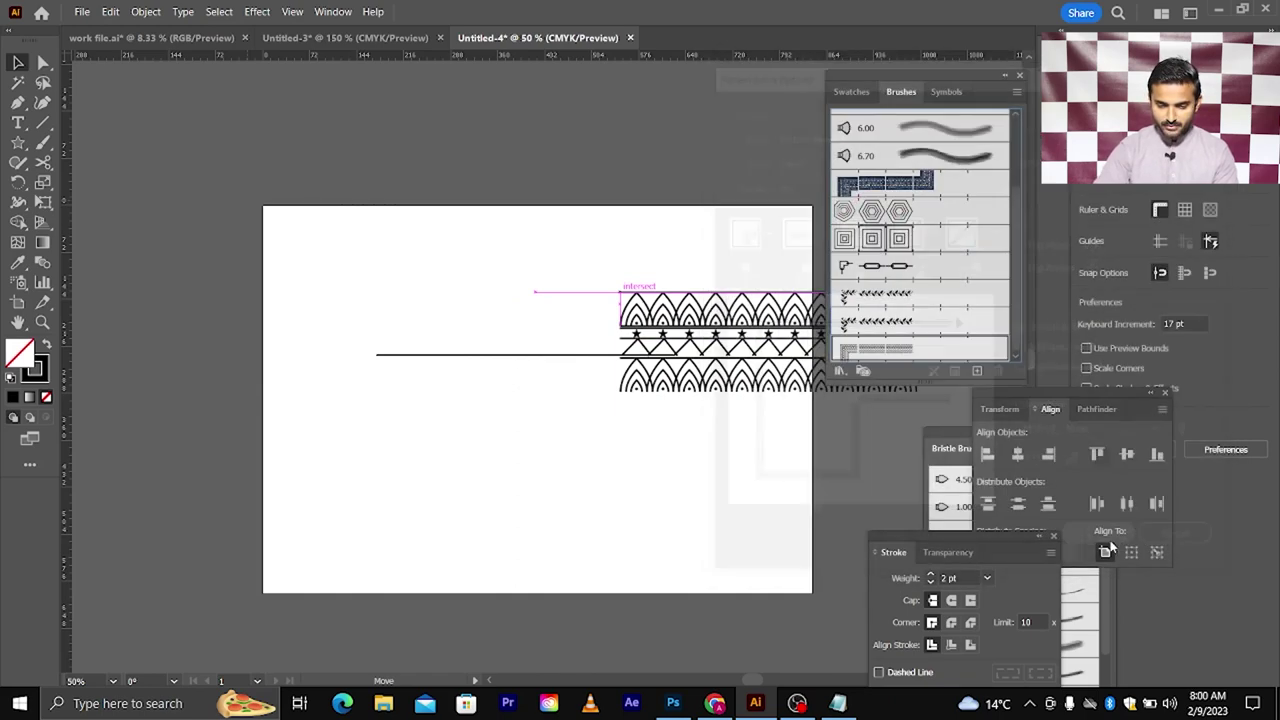
Move the pattern strip aside and select it with the leftover line
drag(548, 312, 220, 515)
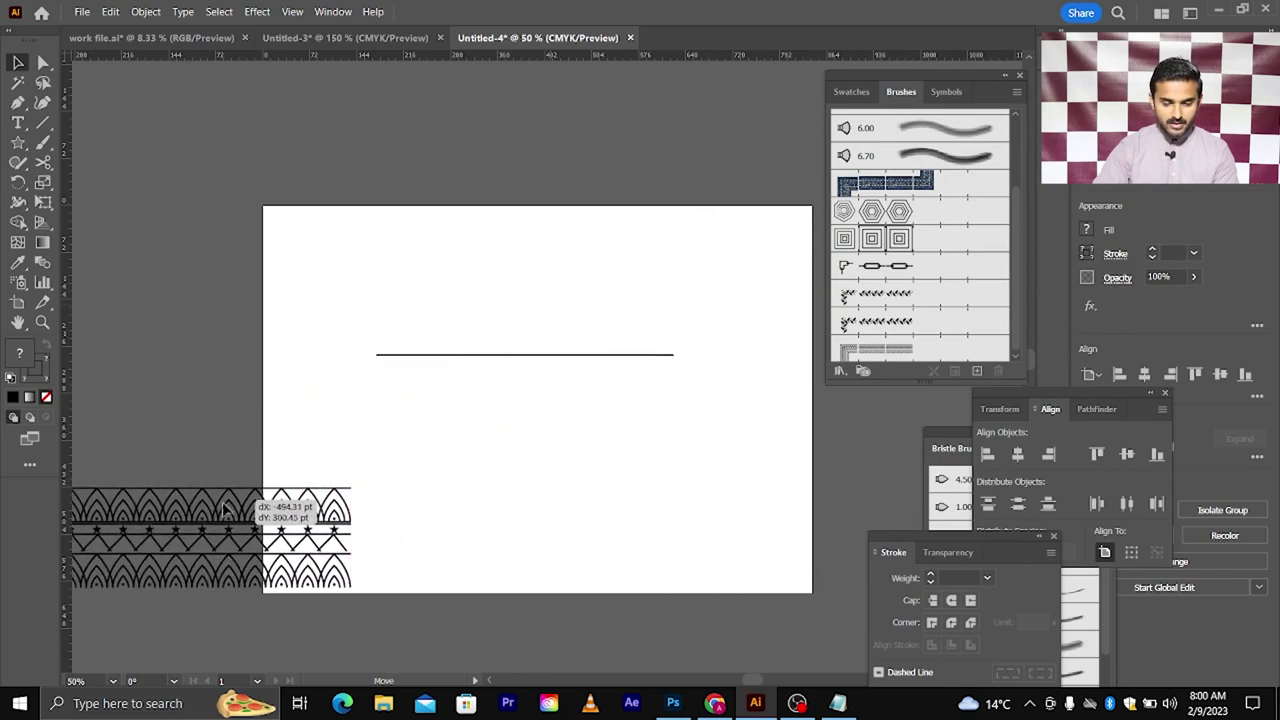
click(508, 369)
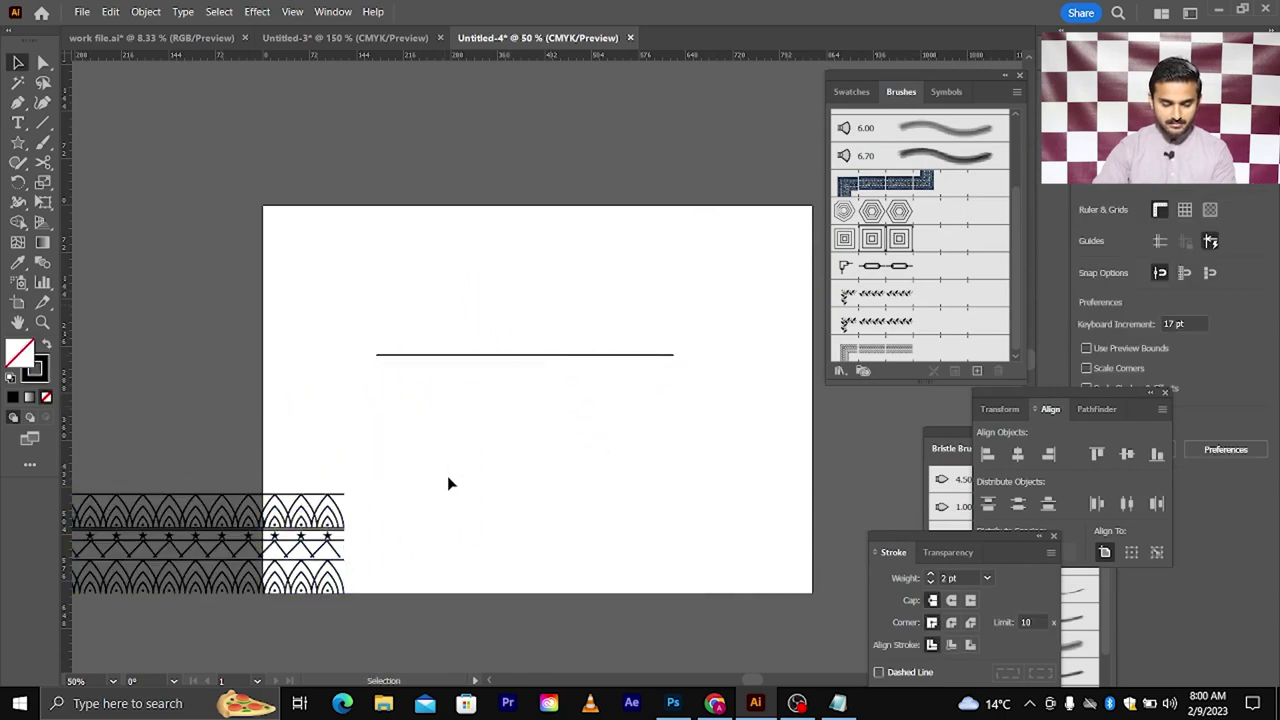
drag(306, 289, 477, 583)
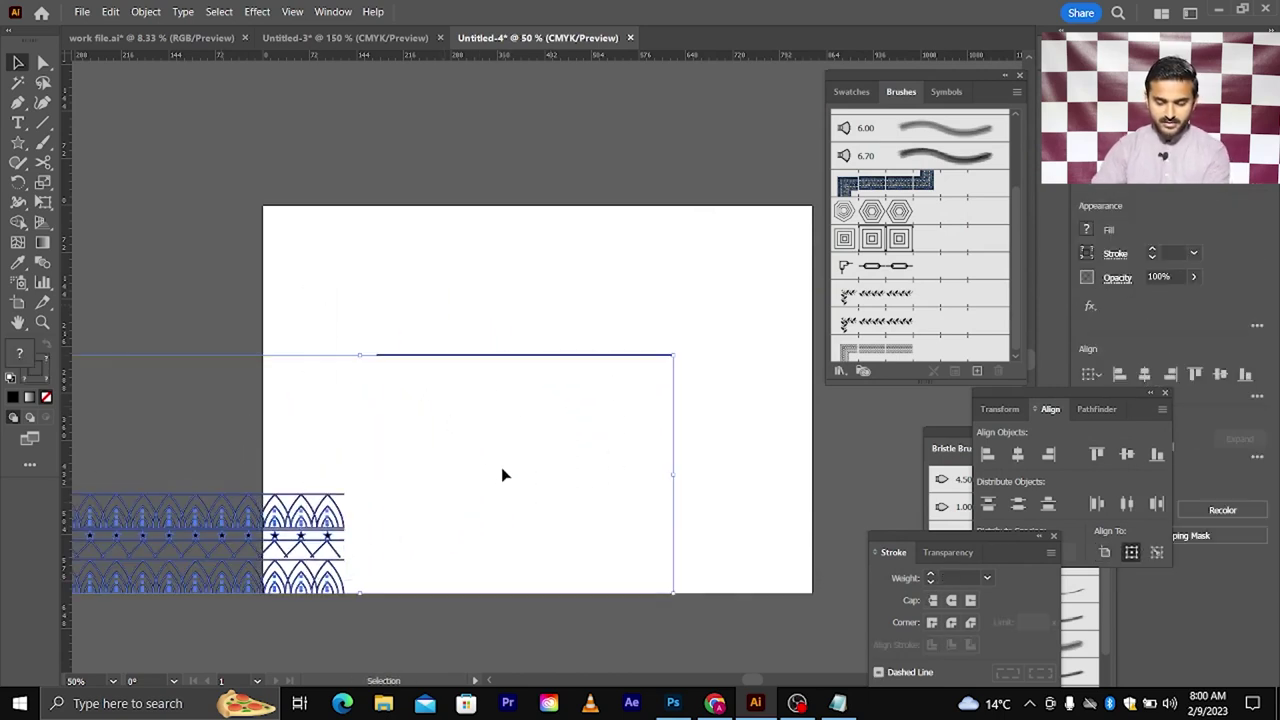
Delete the leftover strip, draw a large centred circle and stroke it with the new arch brush
key(Delete)
drag(18, 142, 90, 181)
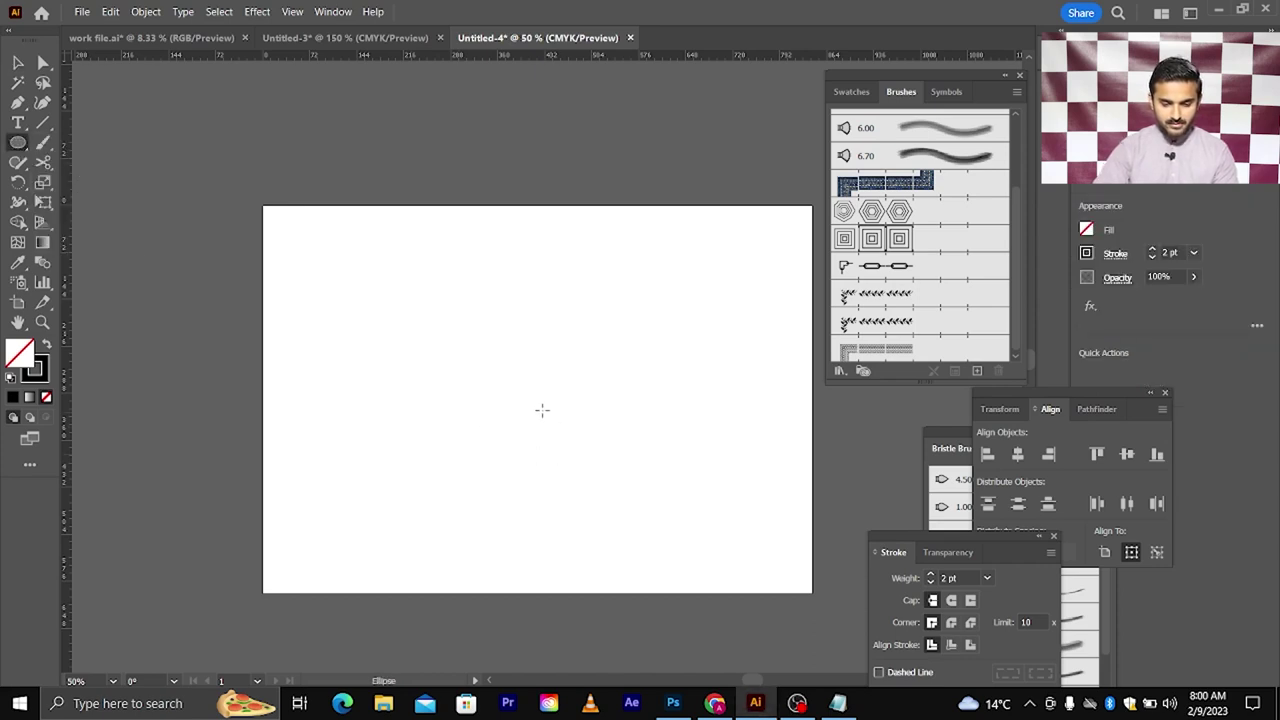
drag(541, 409, 686, 509)
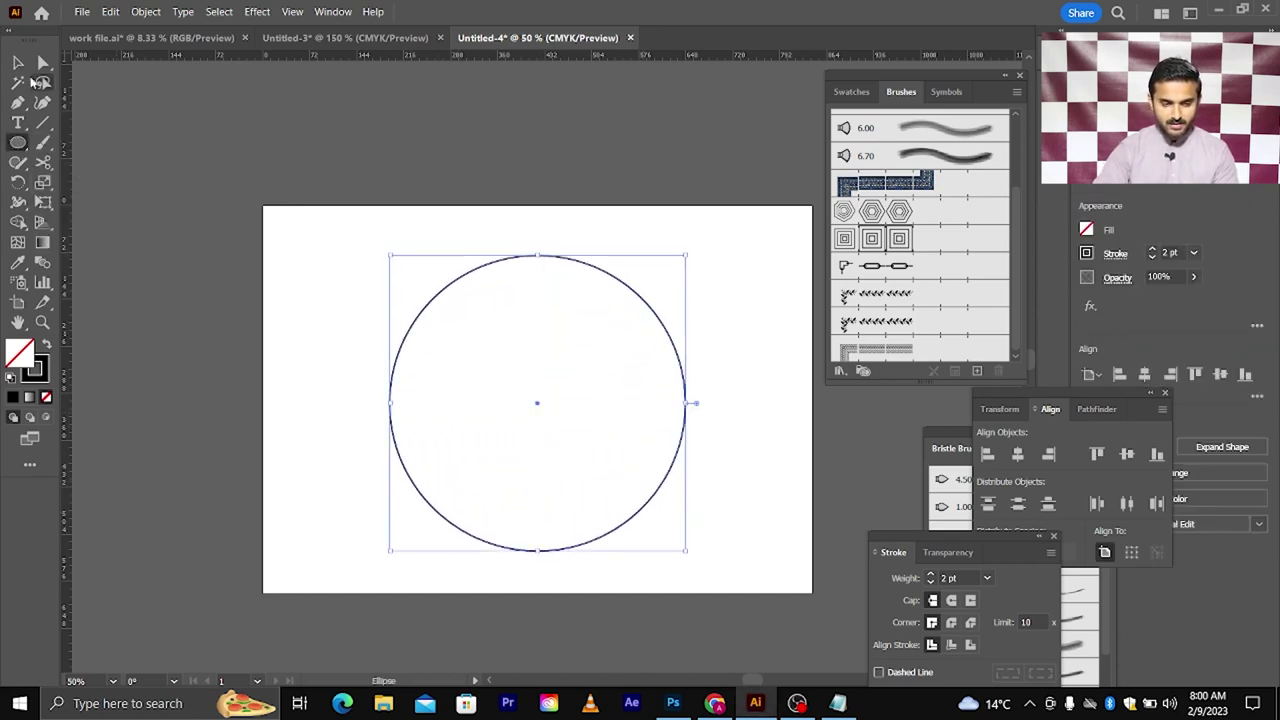
click(19, 63)
scroll(882, 348, down, 1)
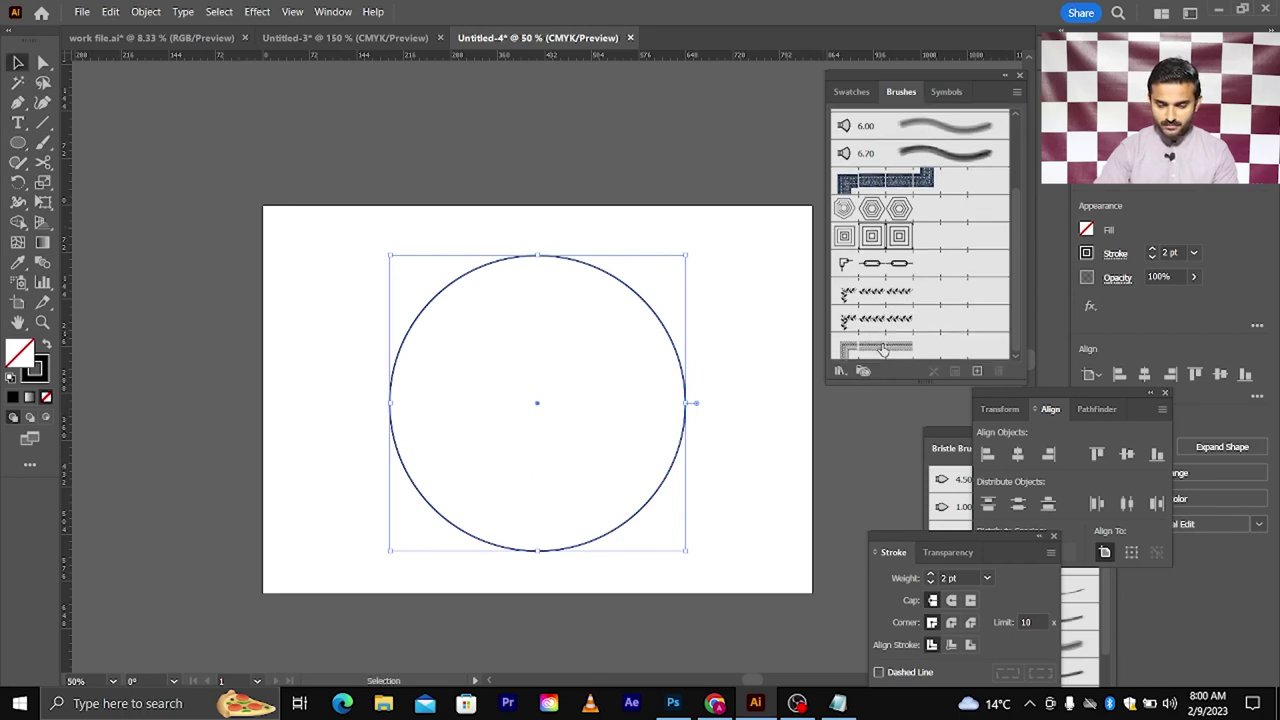
click(877, 349)
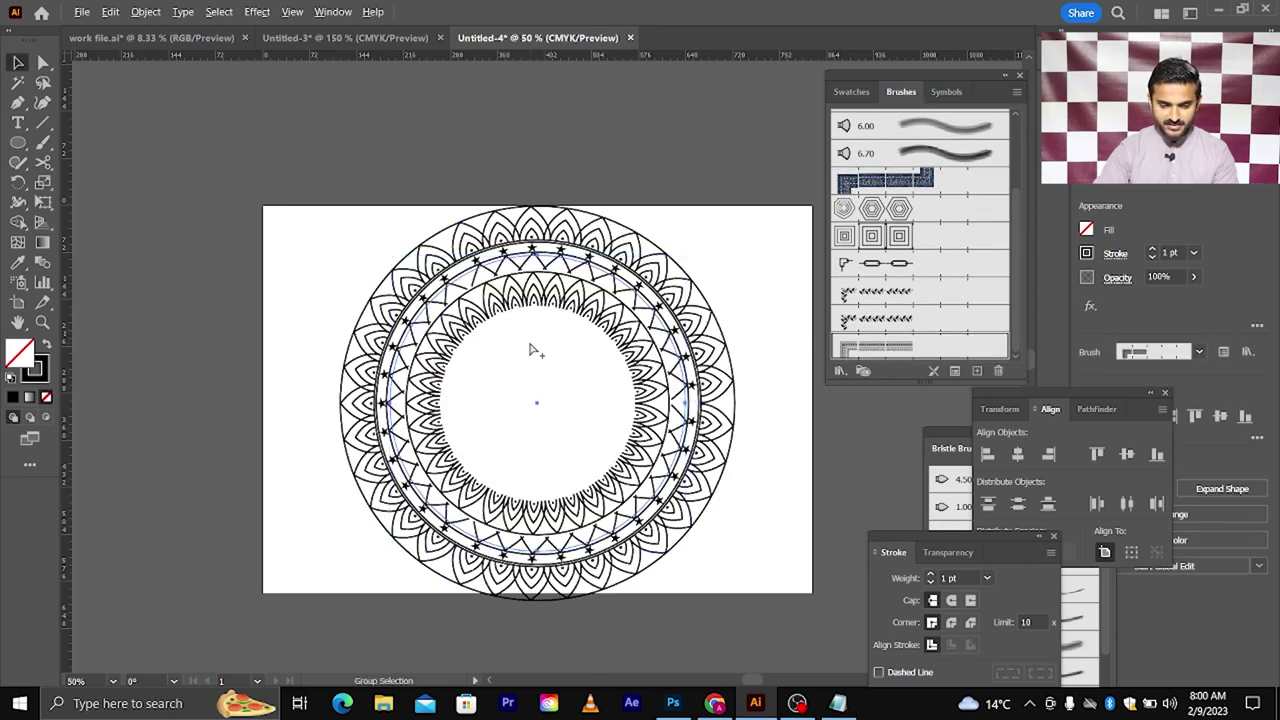
key(ctrl+plus)
key(ctrl+minus)
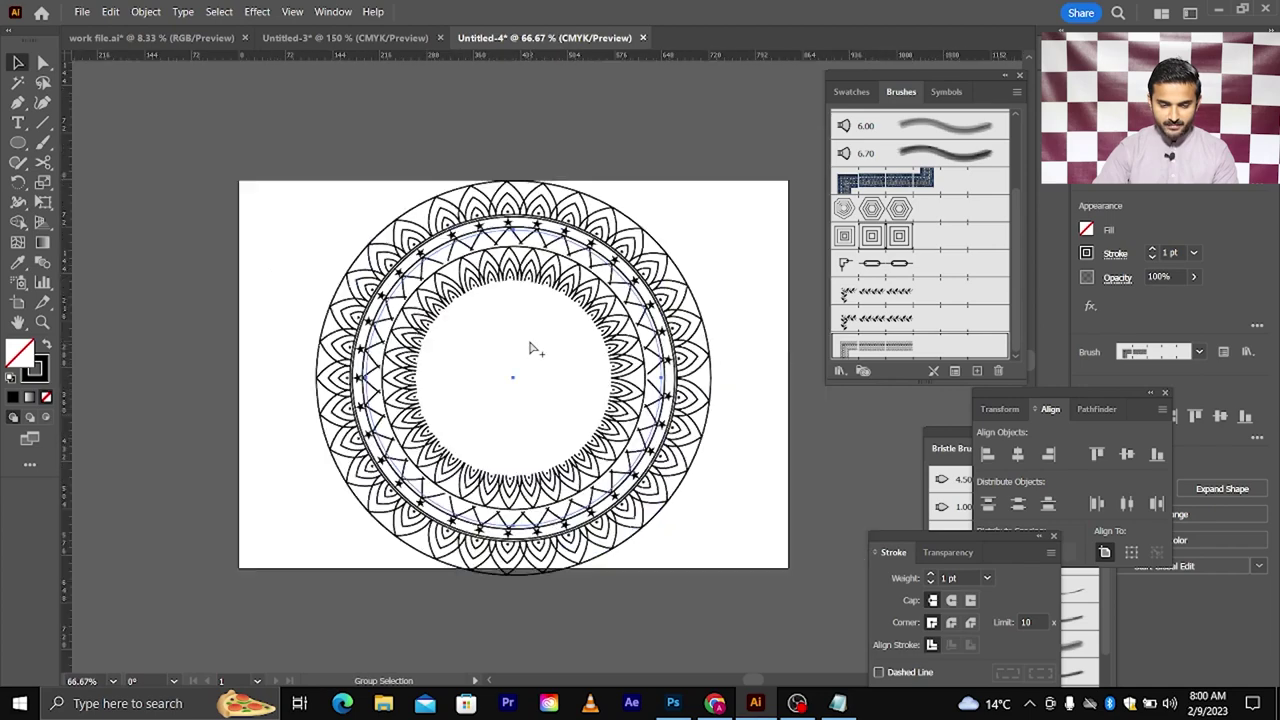
key(ctrl+plus)
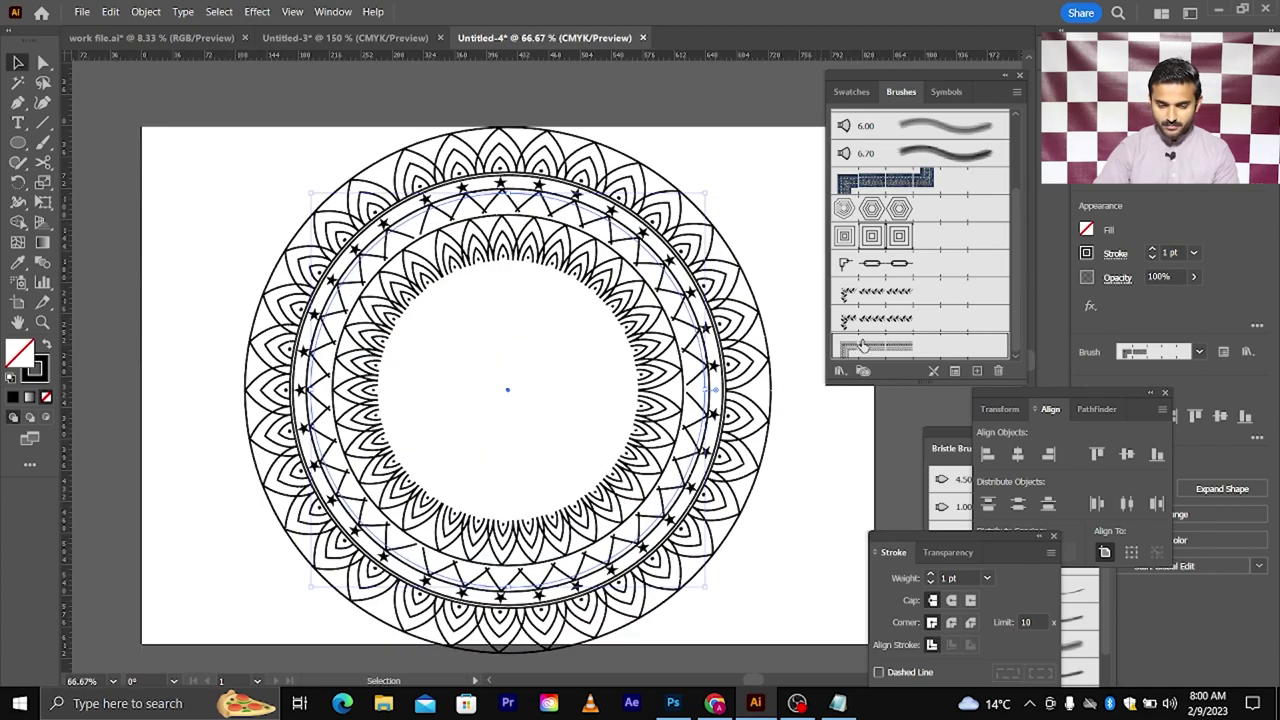
Change the arch pattern brush's scale to 189% in its brush options and confirm
double_click(862, 345)
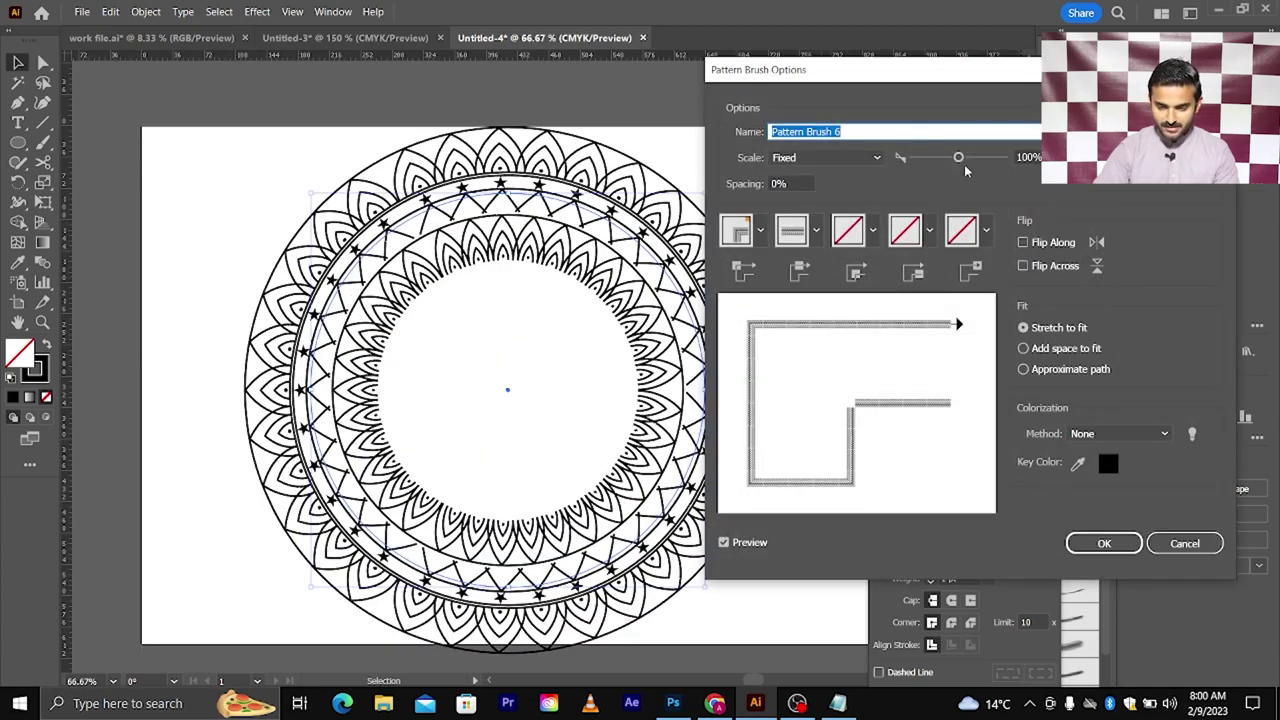
mouse_move(958, 157)
mouse_down()
mouse_move(976, 158)
mouse_move(975, 172)
mouse_move(980, 157)
mouse_up()
key(Down)
key(Down)
key(Down)
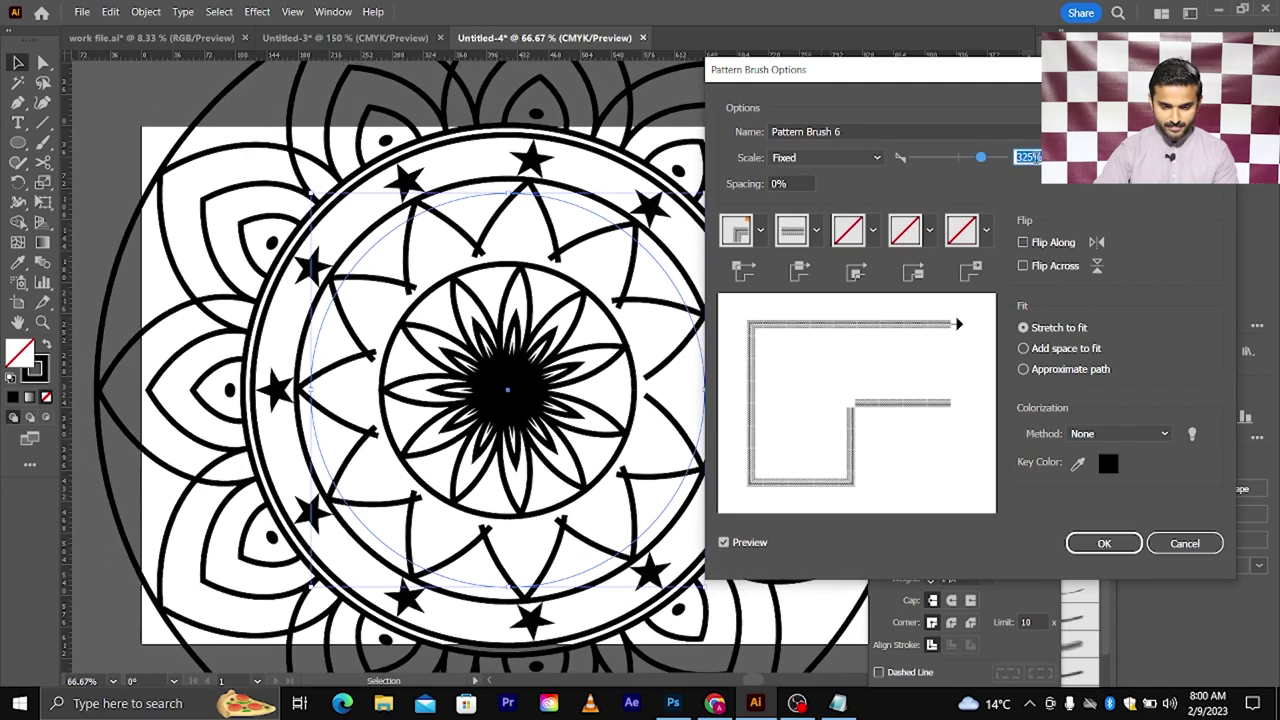
key(Down)
key(Down)
key(Down)
key(Down)
key(Down)
key(Down)
key(Down)
key(Down)
key(Down)
key(Down)
key(Down)
key(Down)
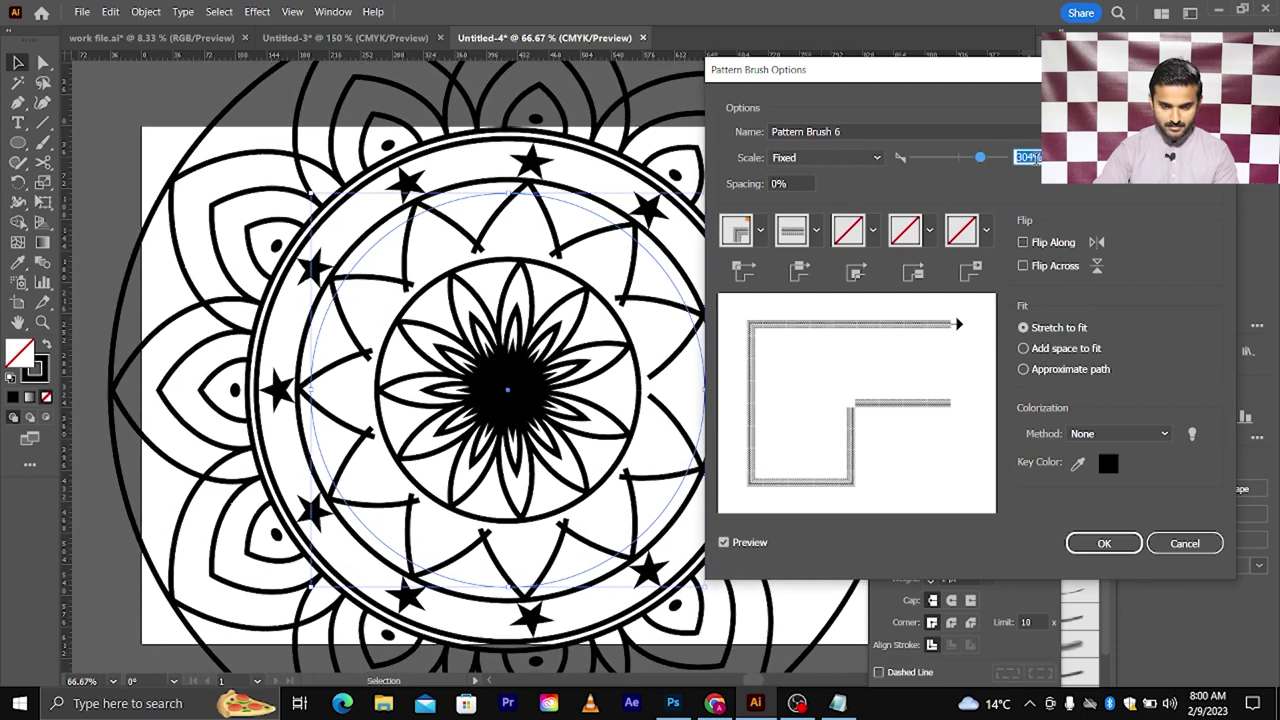
drag(983, 164, 976, 163)
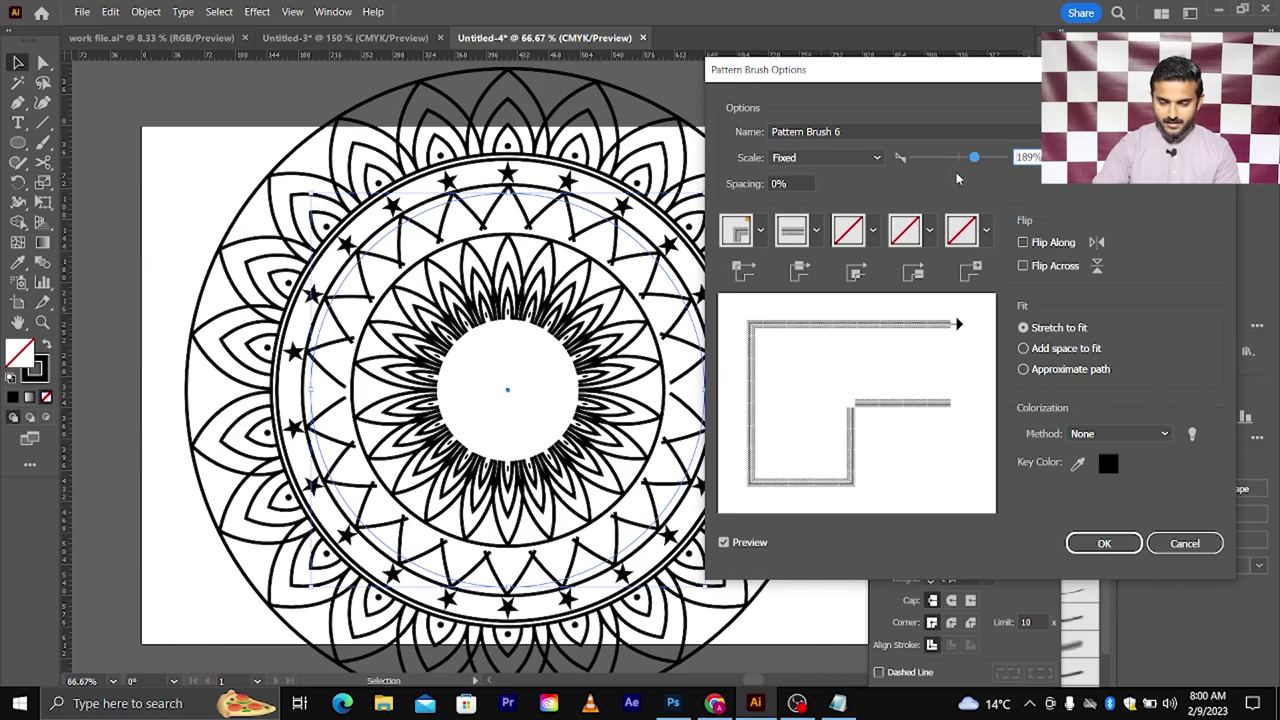
click(1104, 543)
Apply the resized brush to the mandala circle's existing stroke
click(615, 375)
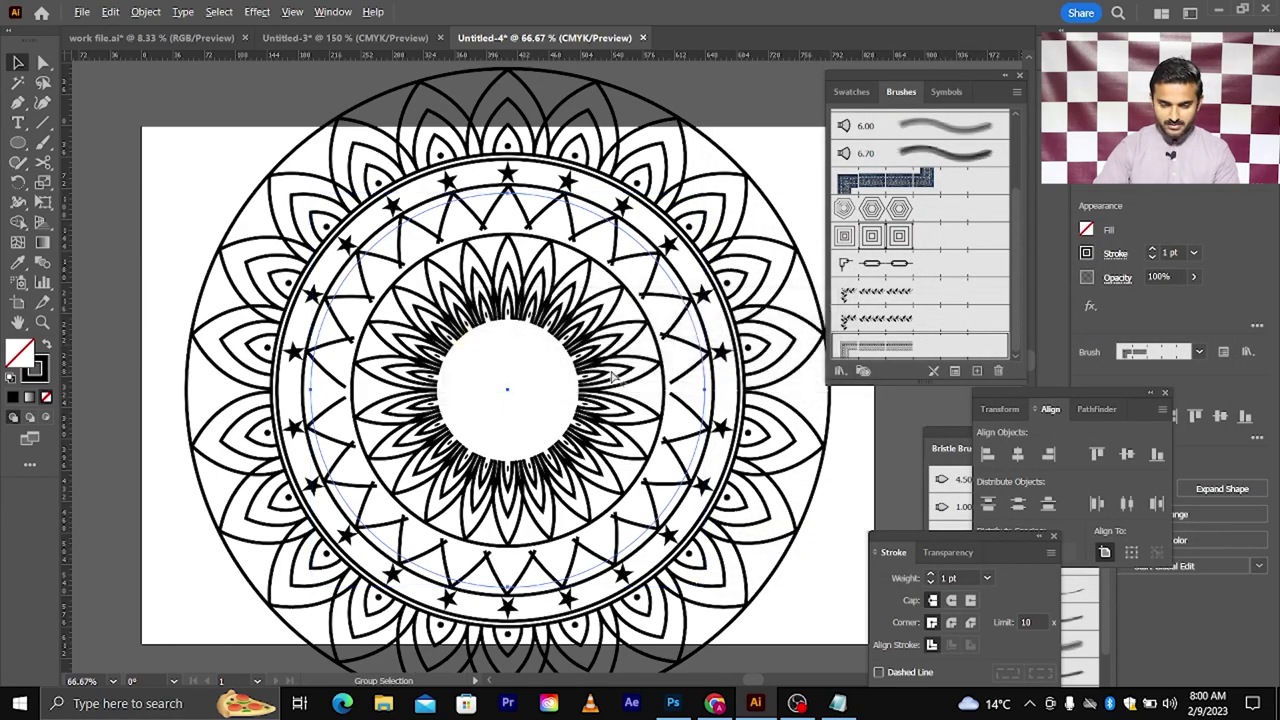
scroll(615, 378, down, 3)
scroll(696, 348, up, 2)
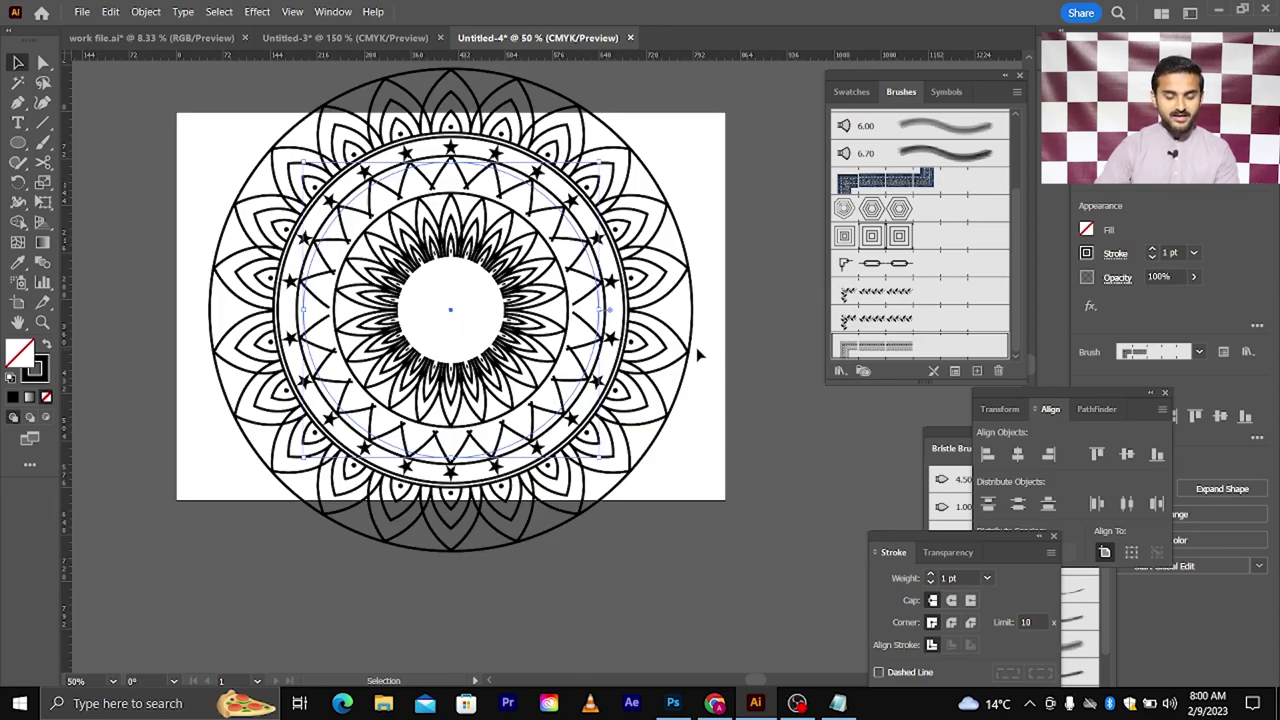
scroll(696, 347, down, 1)
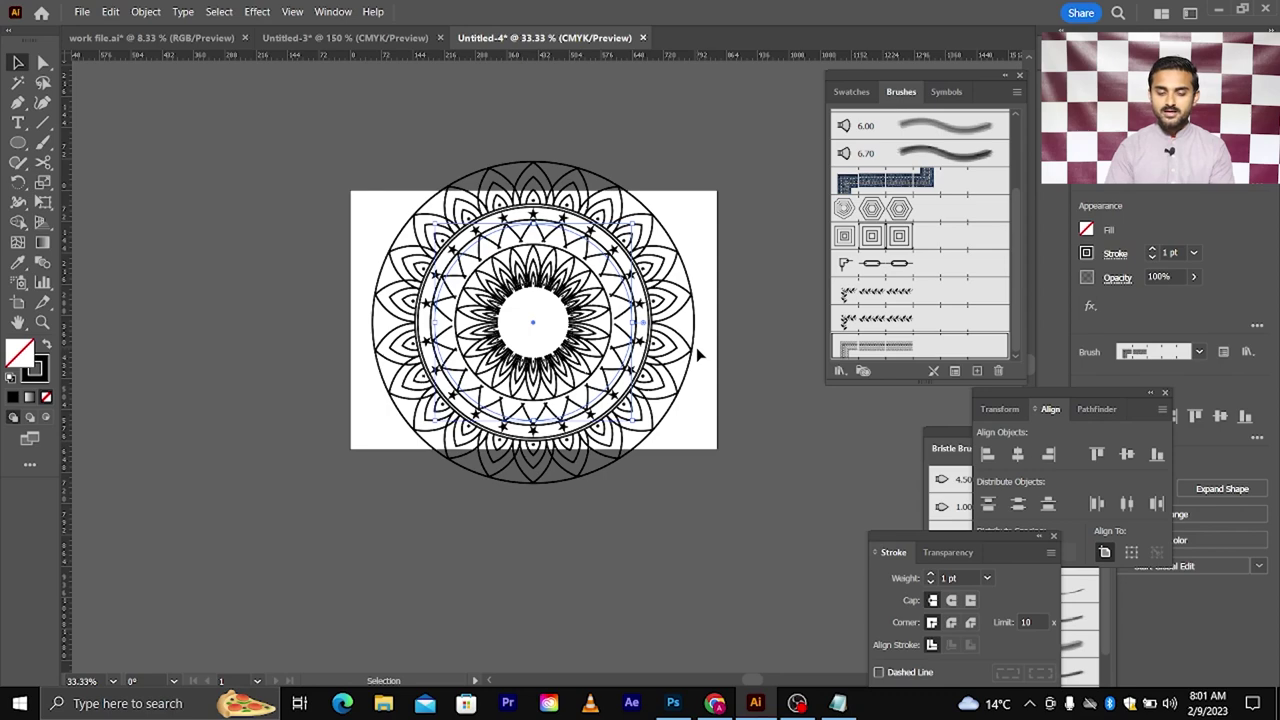
scroll(641, 305, up, 1)
scroll(641, 305, down, 1)
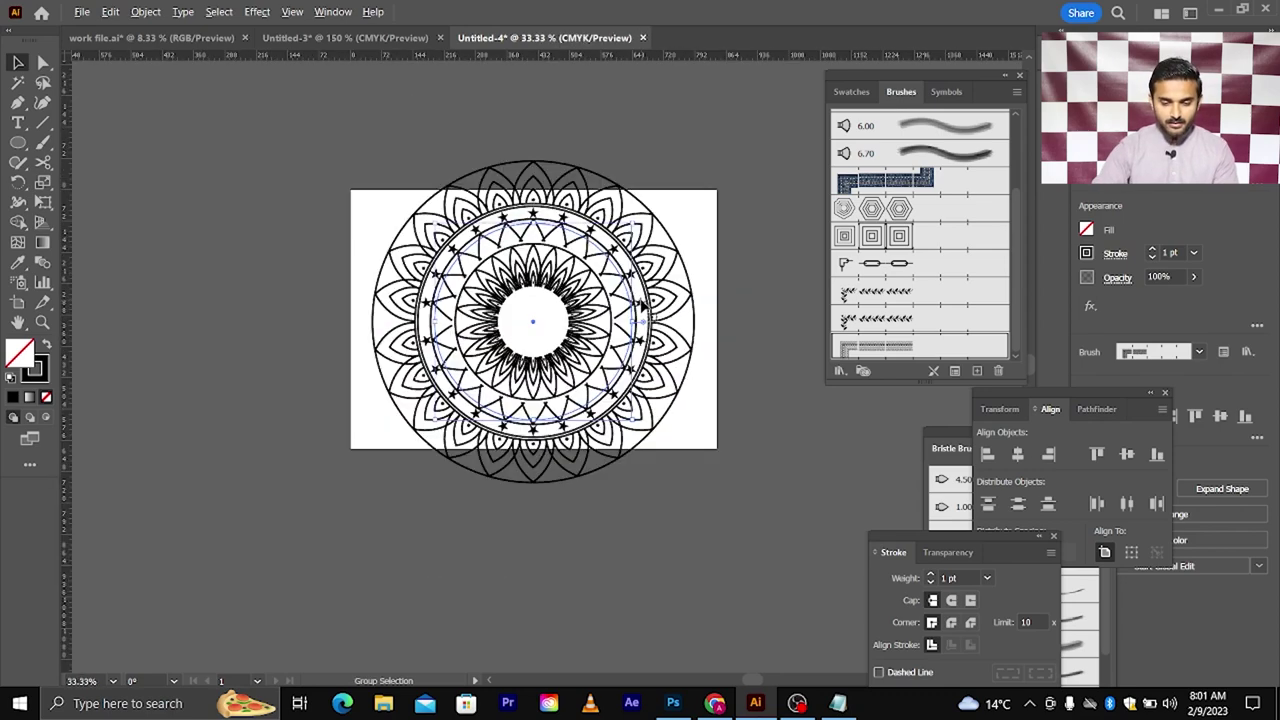
Move the mandala off the artboard to the left and deselect it
mouse_move(624, 252)
mouse_down()
mouse_move(155, 312)
mouse_move(152, 323)
mouse_up()
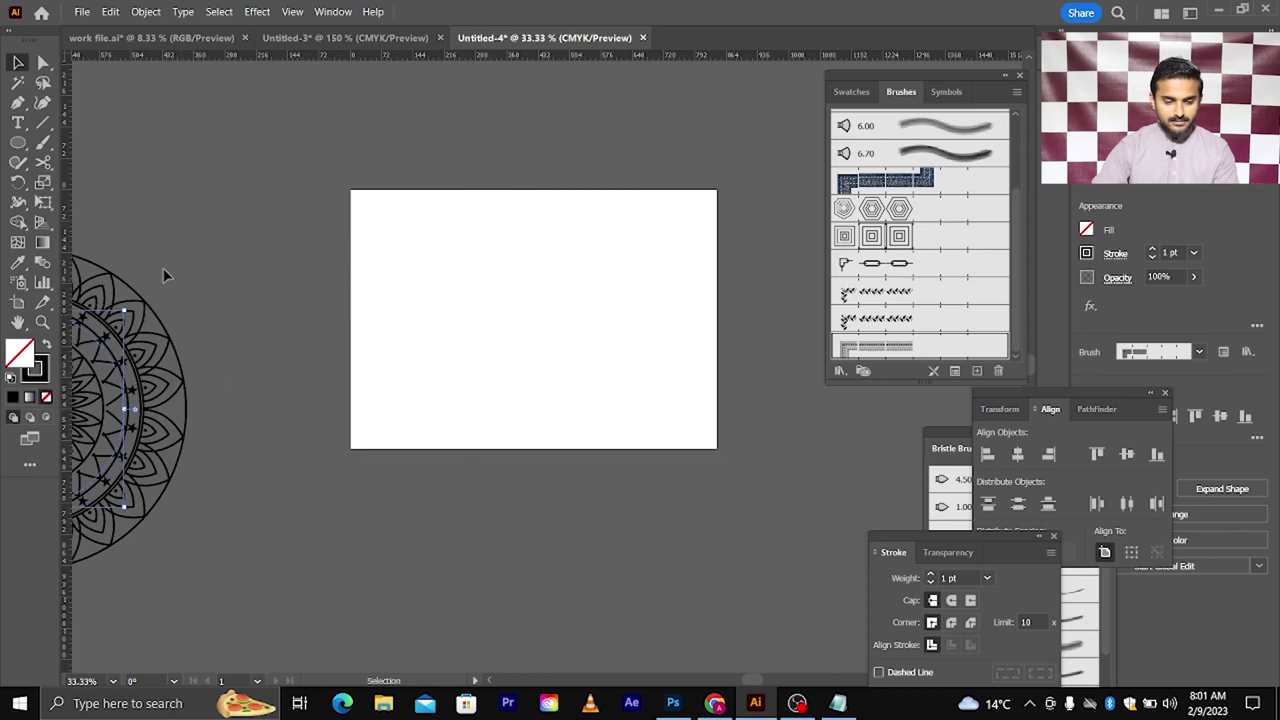
click(193, 226)
scroll(278, 258, right, 1)
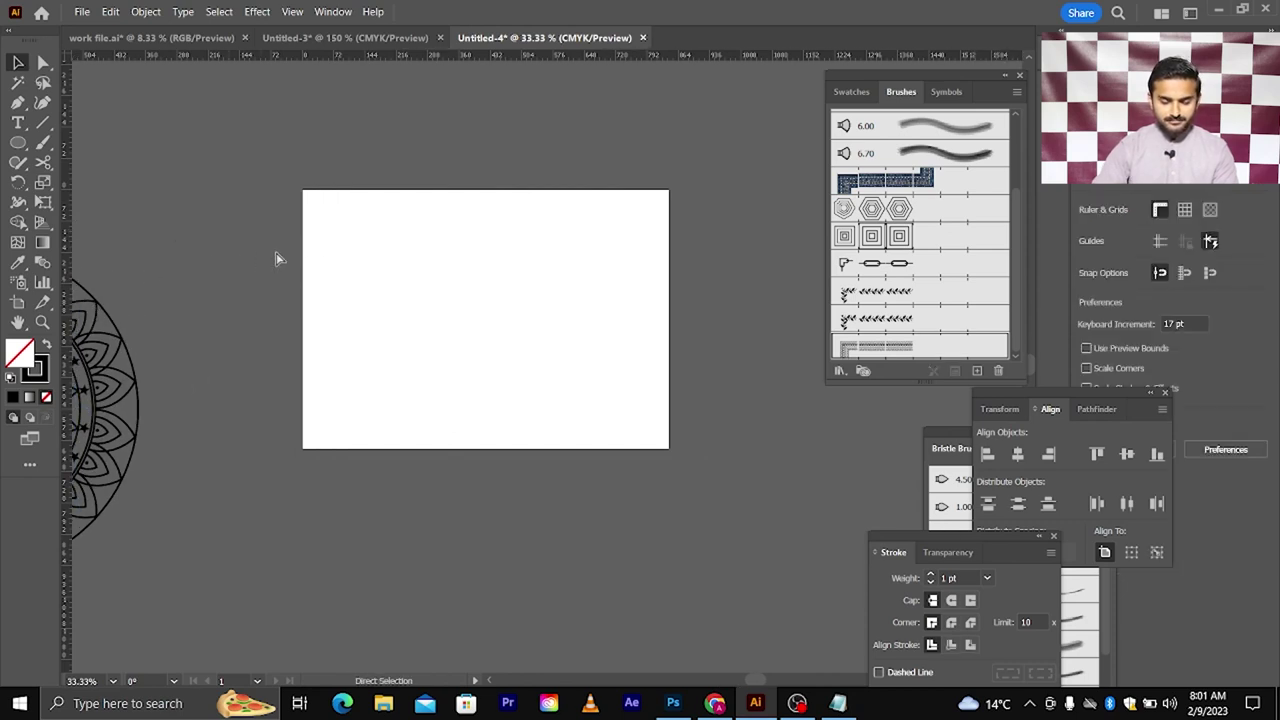
alt+scroll(417, 290, up, 2)
scroll(417, 290, right, 1)
scroll(417, 290, right, 1)
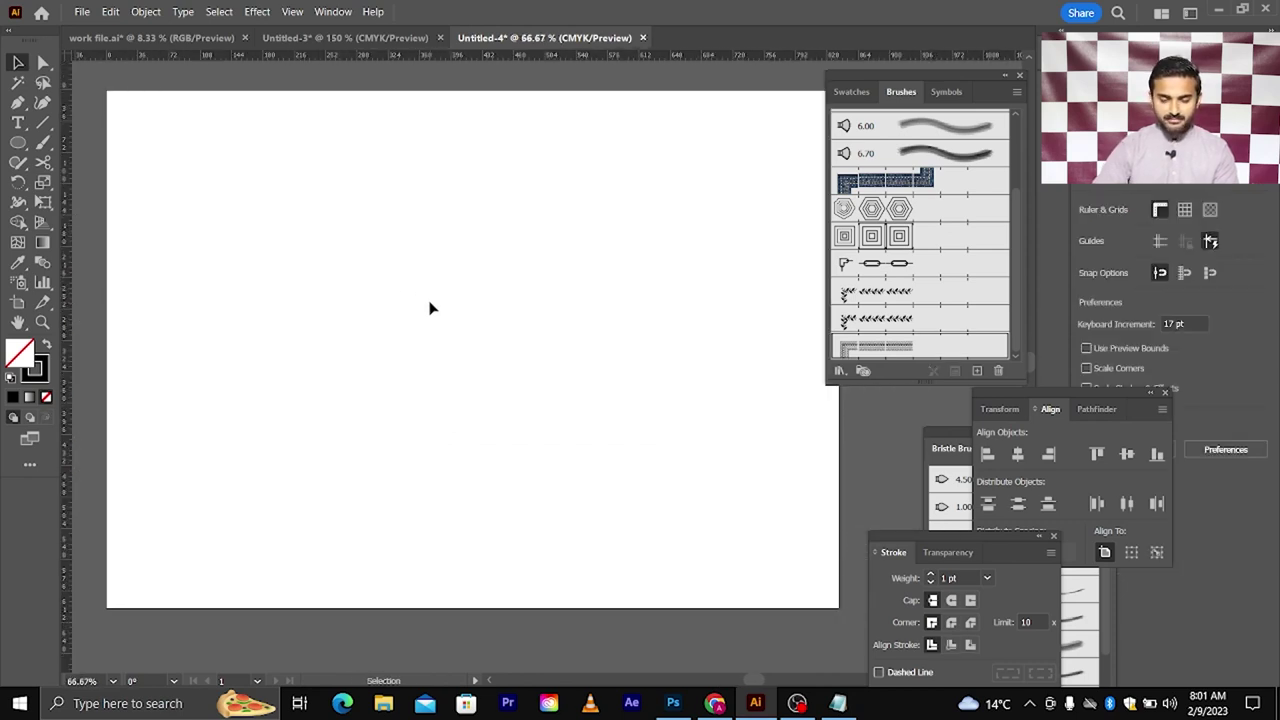
scroll(426, 296, right, 1)
scroll(426, 295, right, 1)
scroll(416, 294, left, 1)
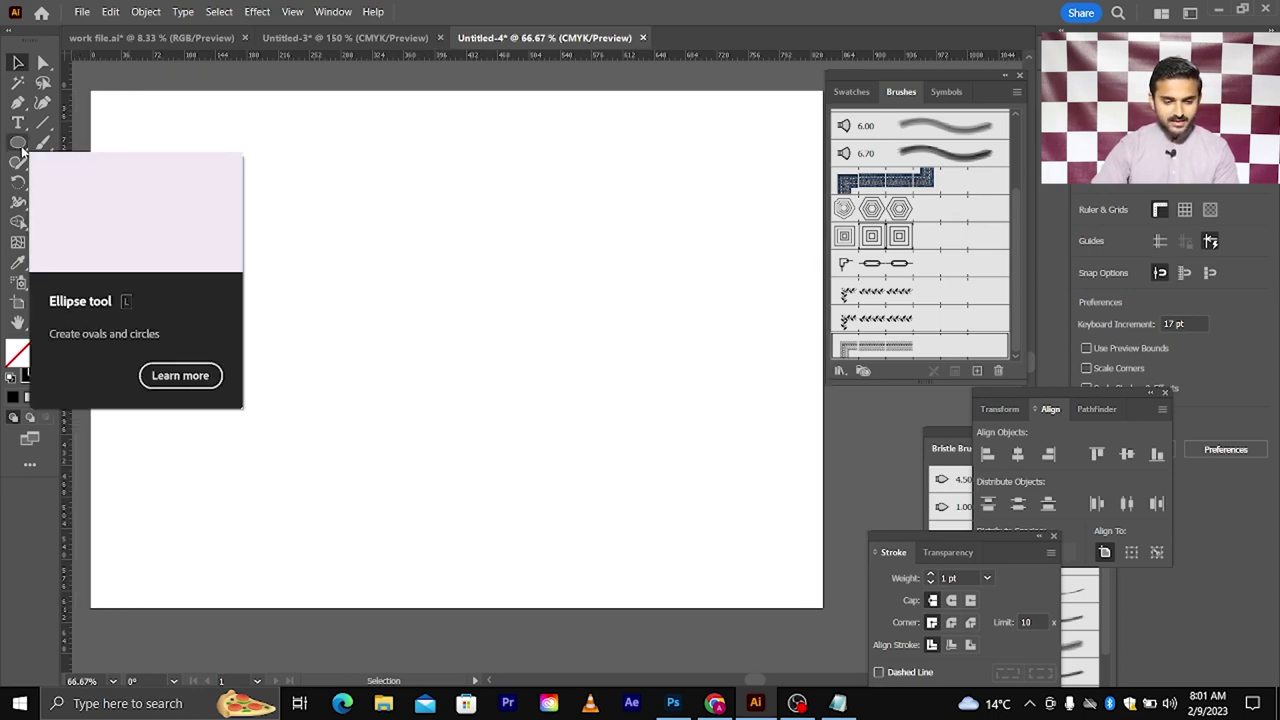
Draw a square and stroke it with the square-tile pattern brush
drag(22, 150, 100, 140)
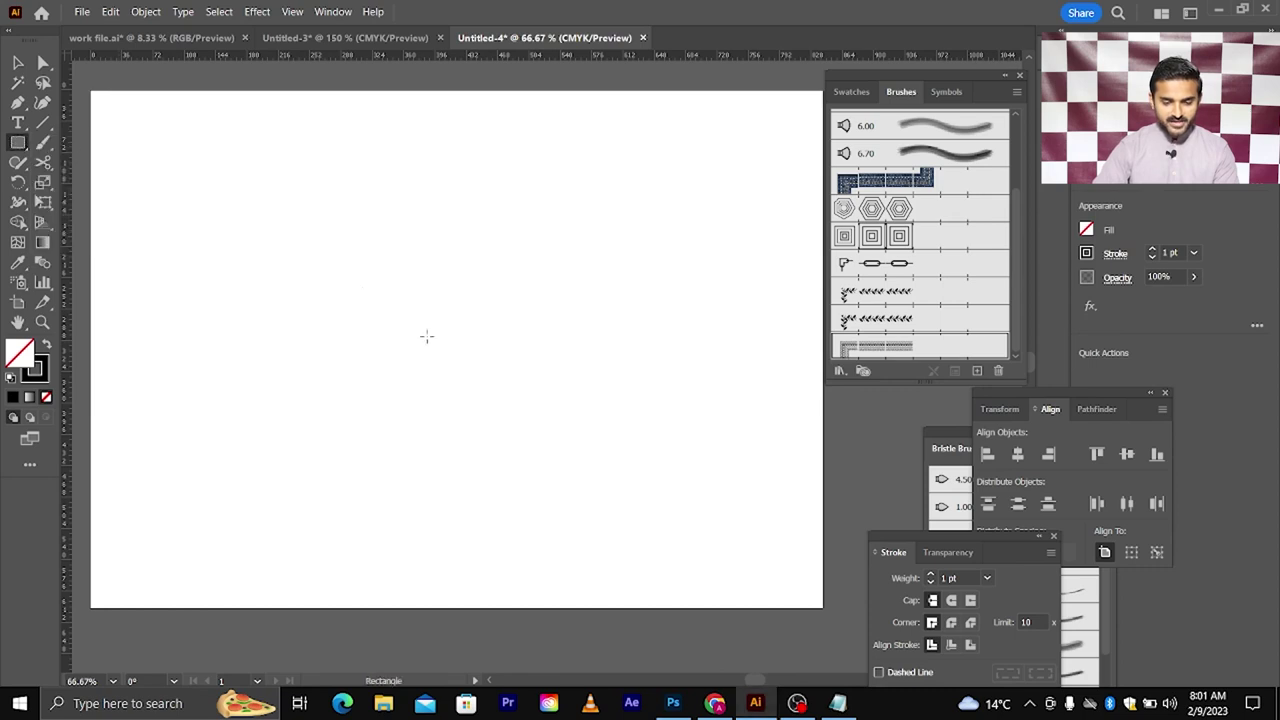
drag(435, 342, 569, 474)
key(v)
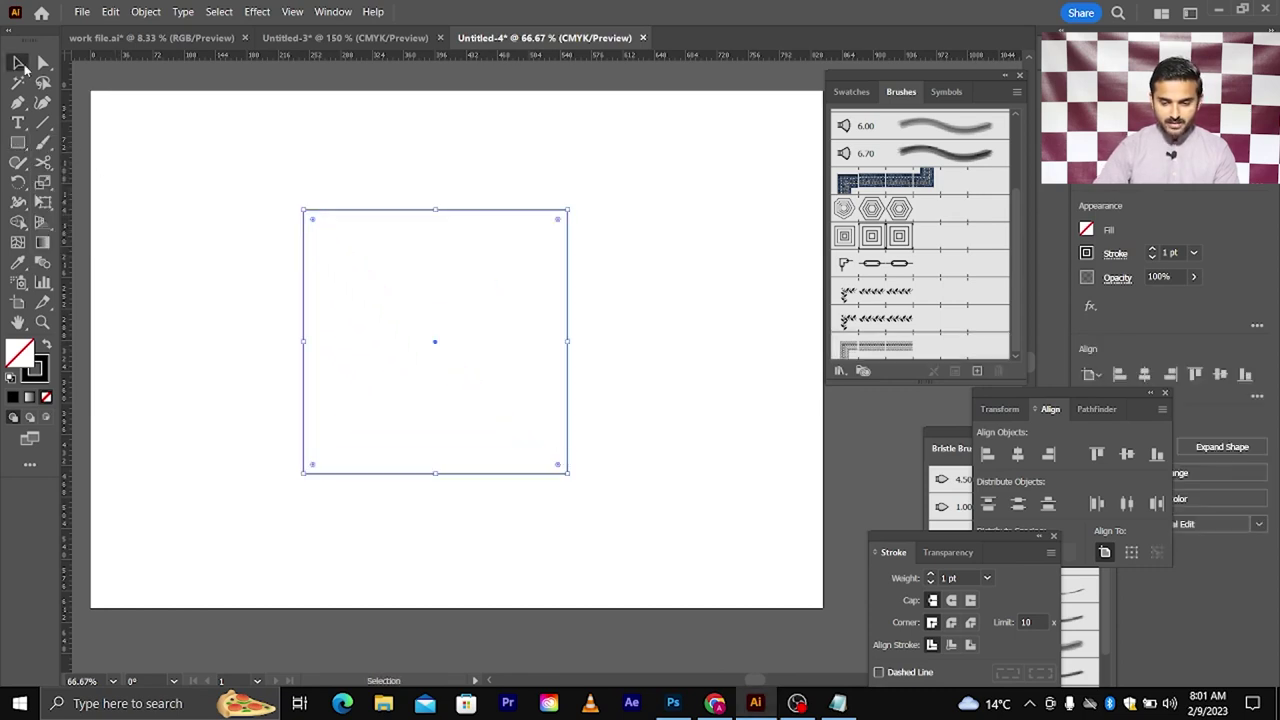
click(855, 240)
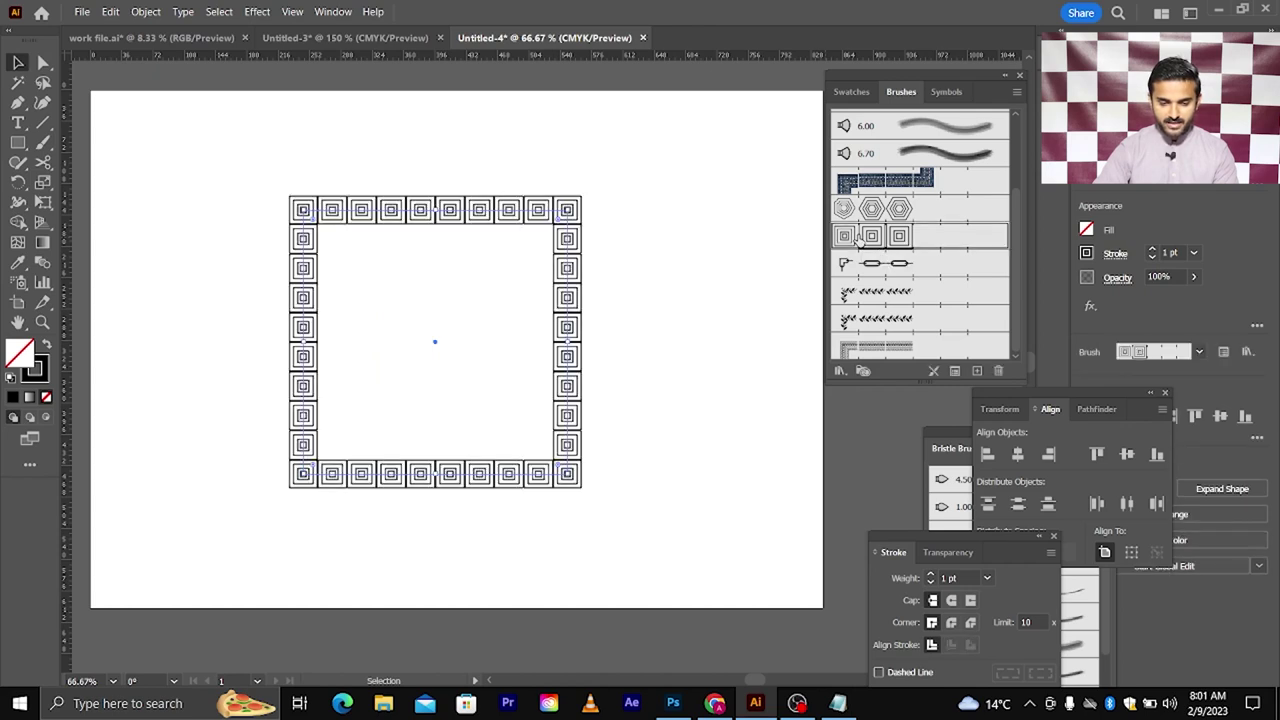
scroll(541, 263, up, 2)
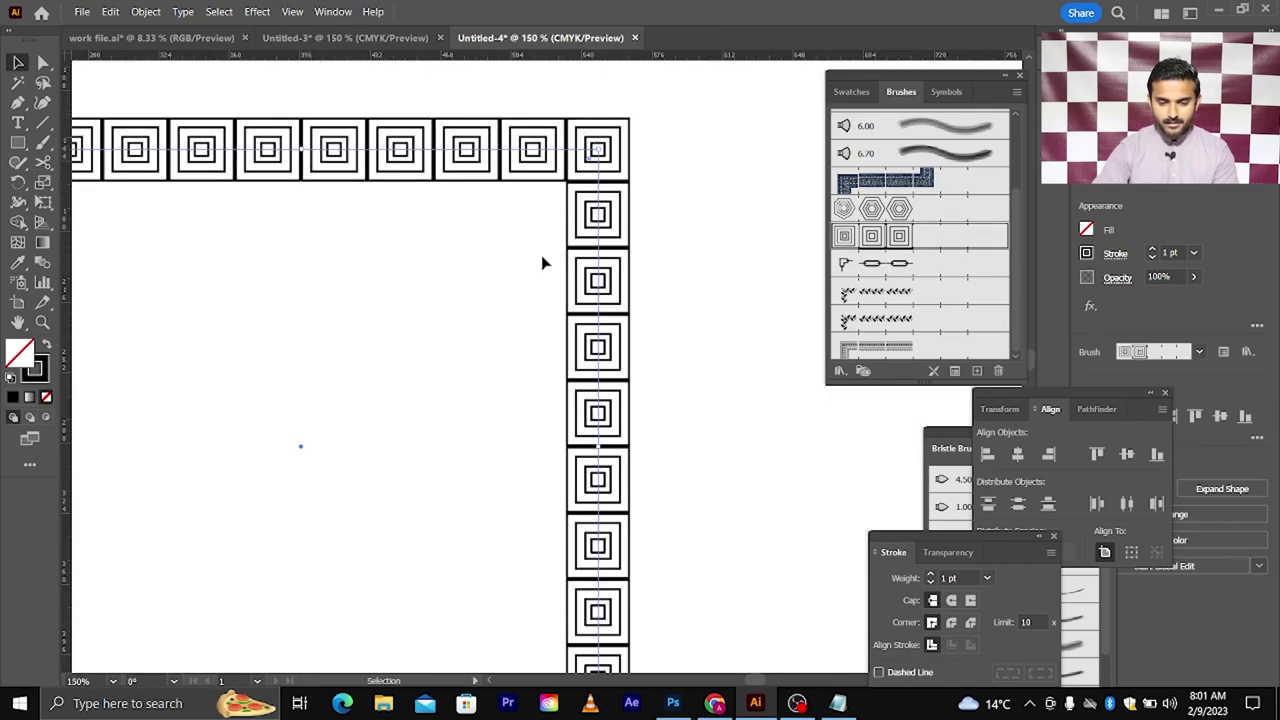
scroll(541, 255, down, 1)
scroll(541, 255, down, 1)
scroll(632, 272, up, 1)
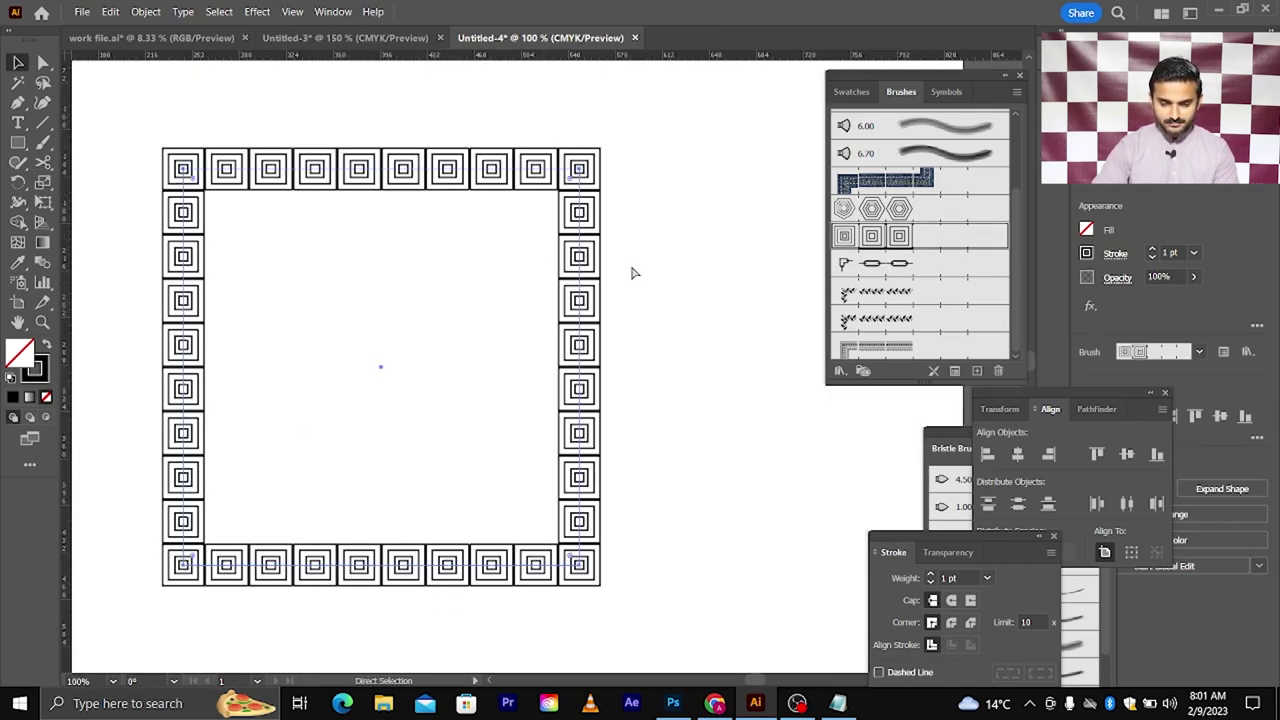
scroll(632, 272, left, 1)
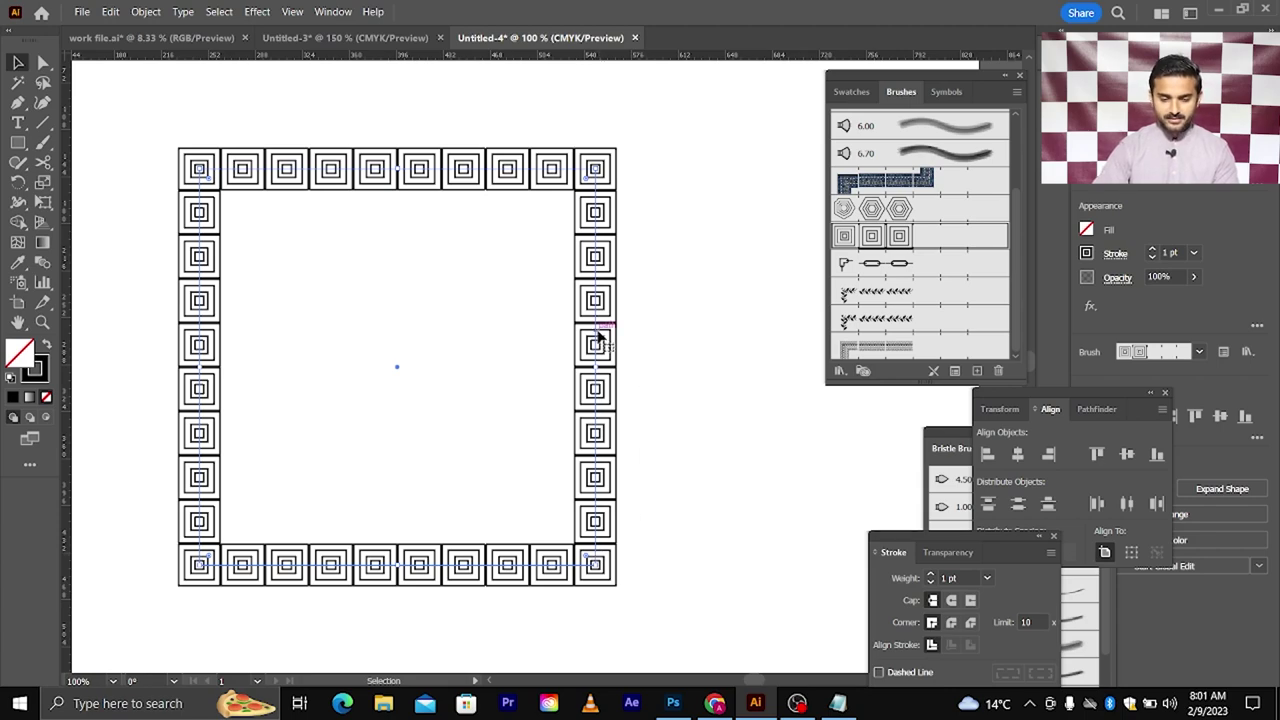
Move the tiled square frame further left on the artboard
drag(595, 341, 513, 344)
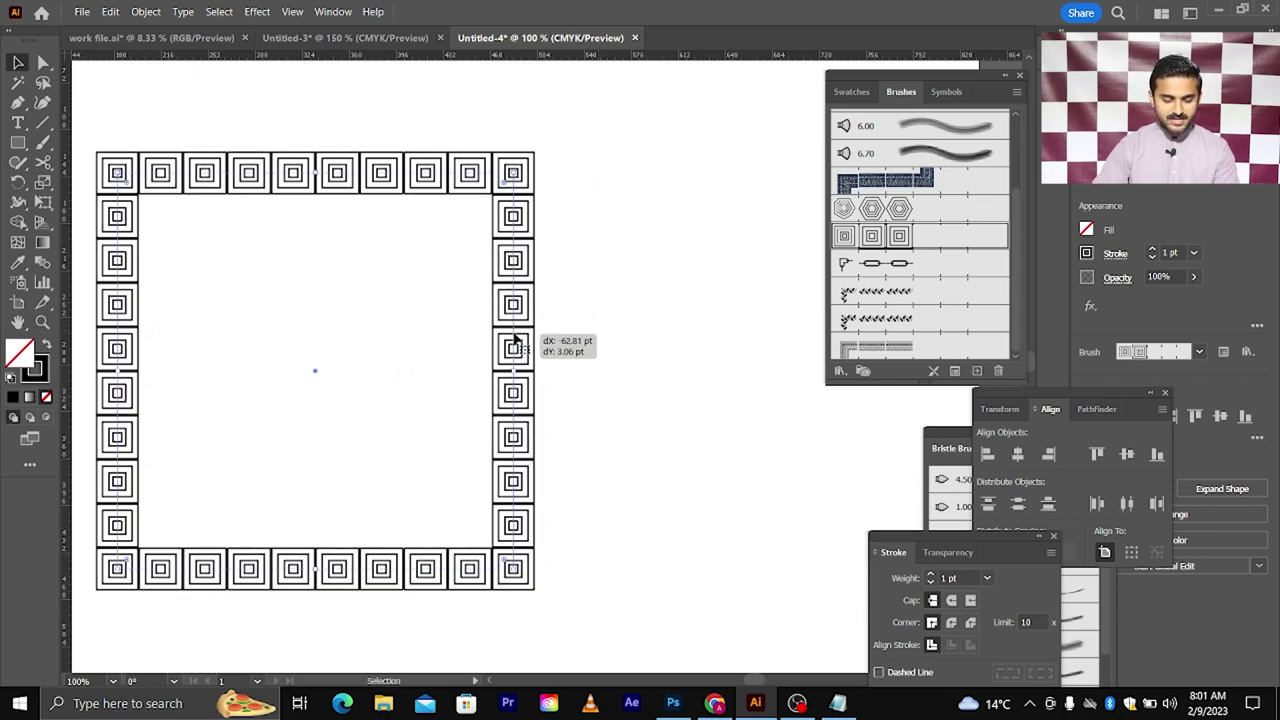
click(638, 343)
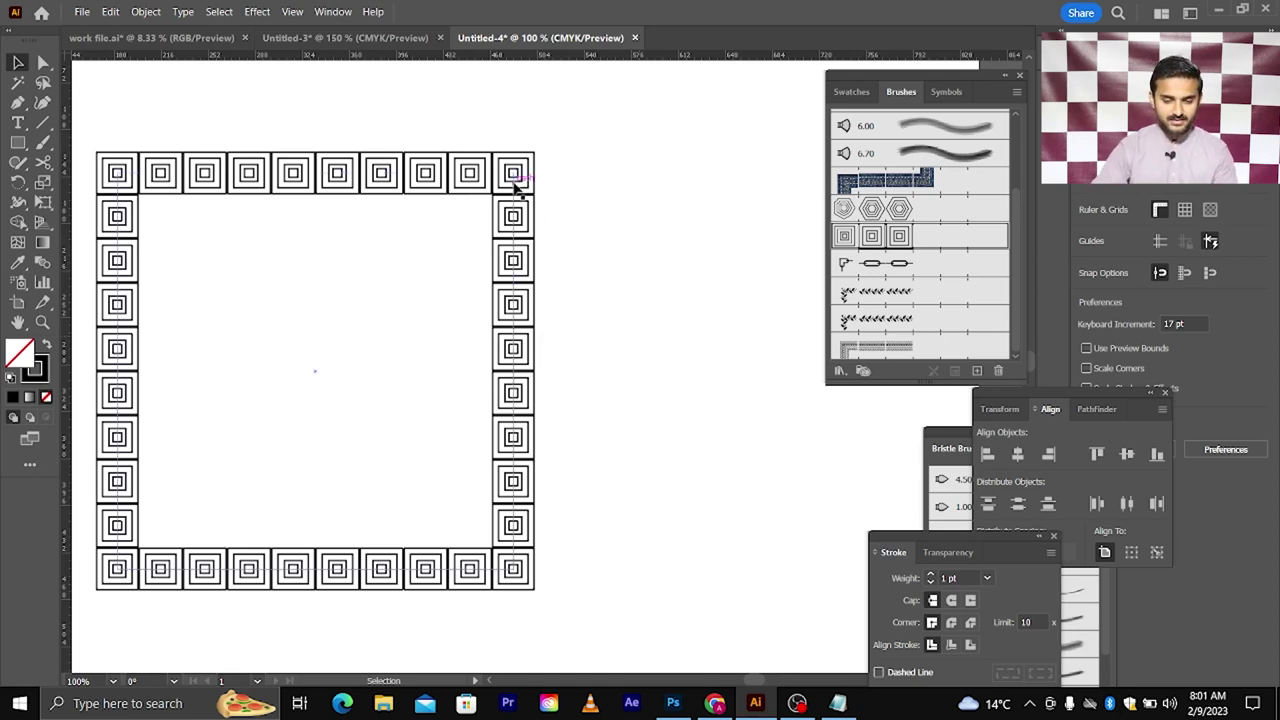
drag(513, 186, 407, 210)
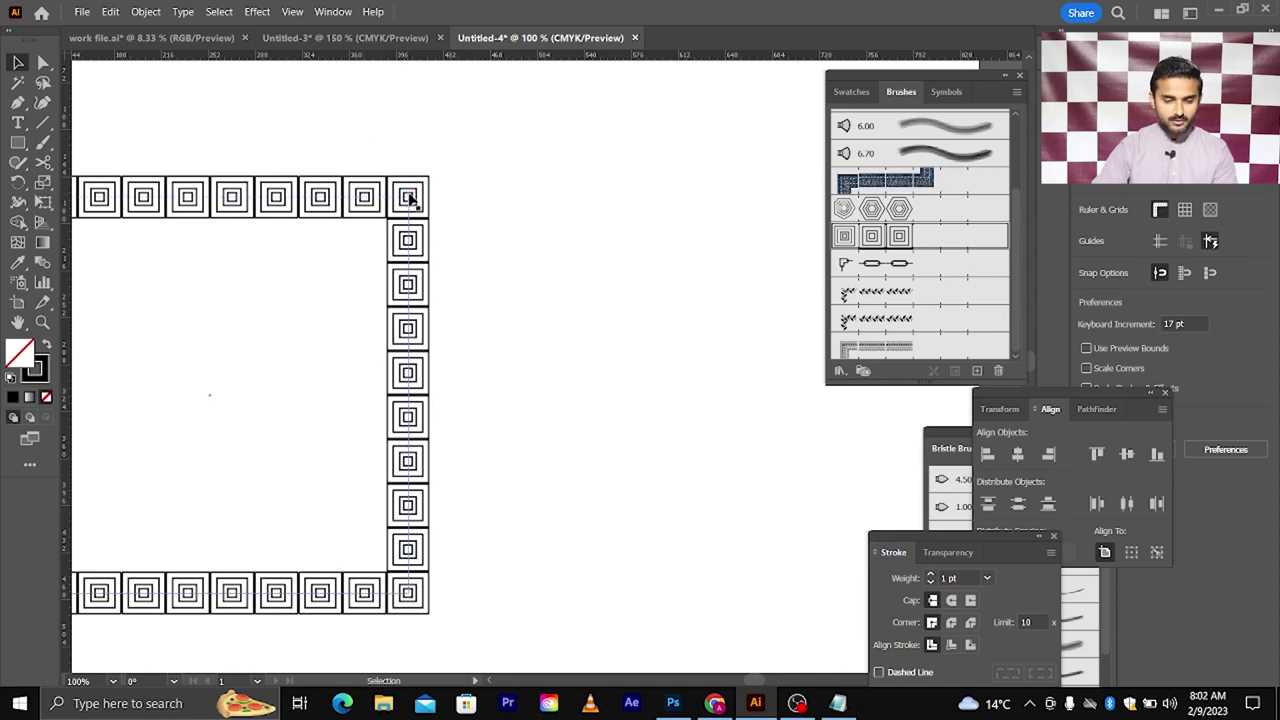
Draw a circle right of the frame, add smaller concentric copies, and group all three
drag(18, 142, 90, 180)
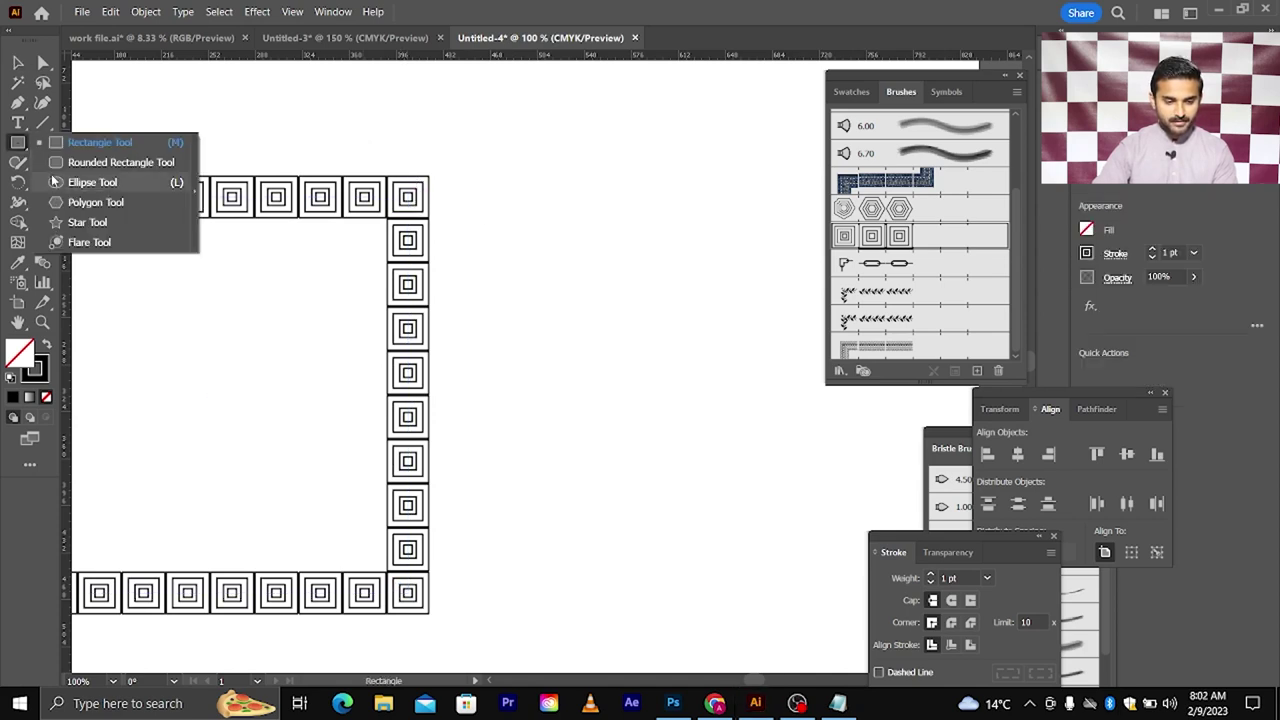
drag(541, 216, 604, 279)
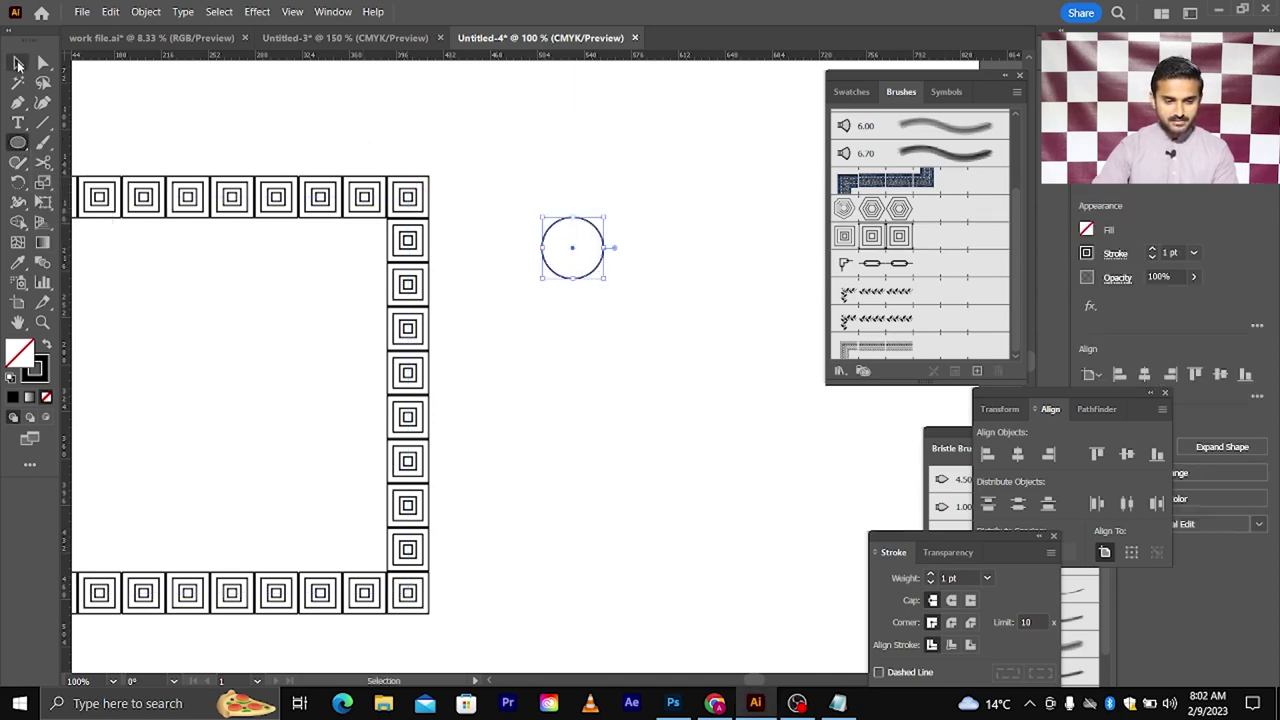
key(ctrl+plus)
key(v)
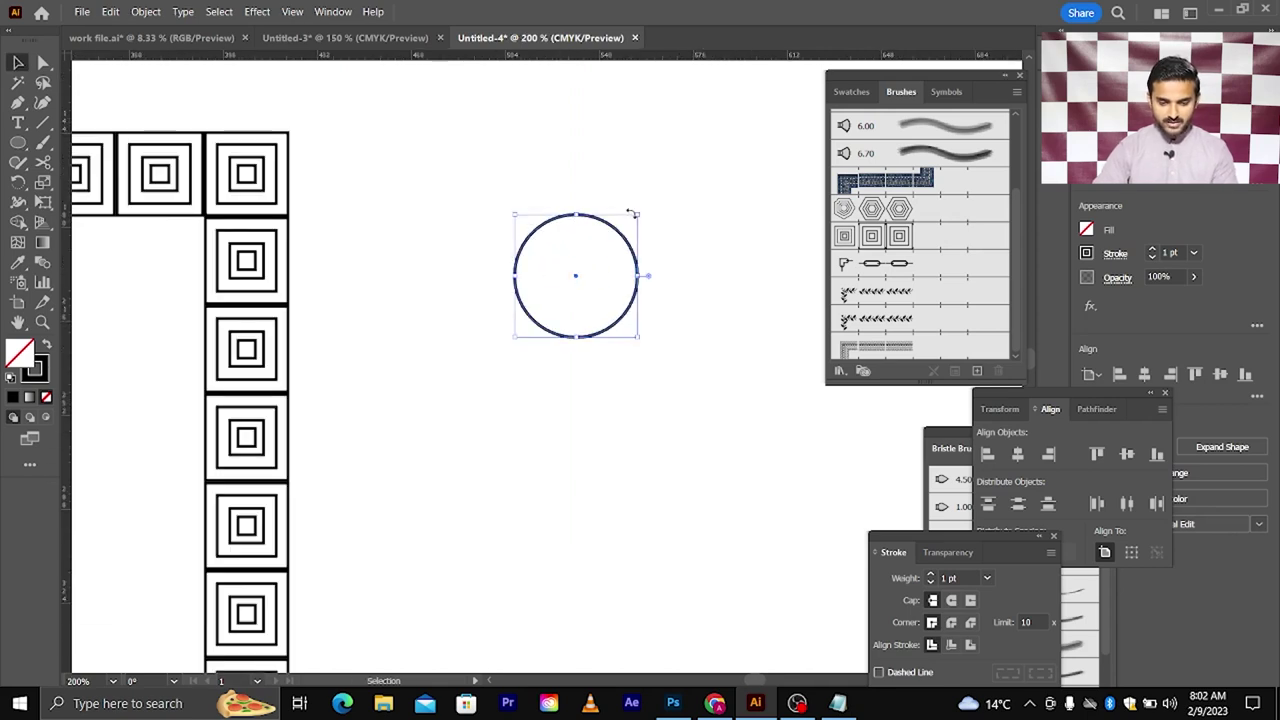
drag(641, 216, 596, 256)
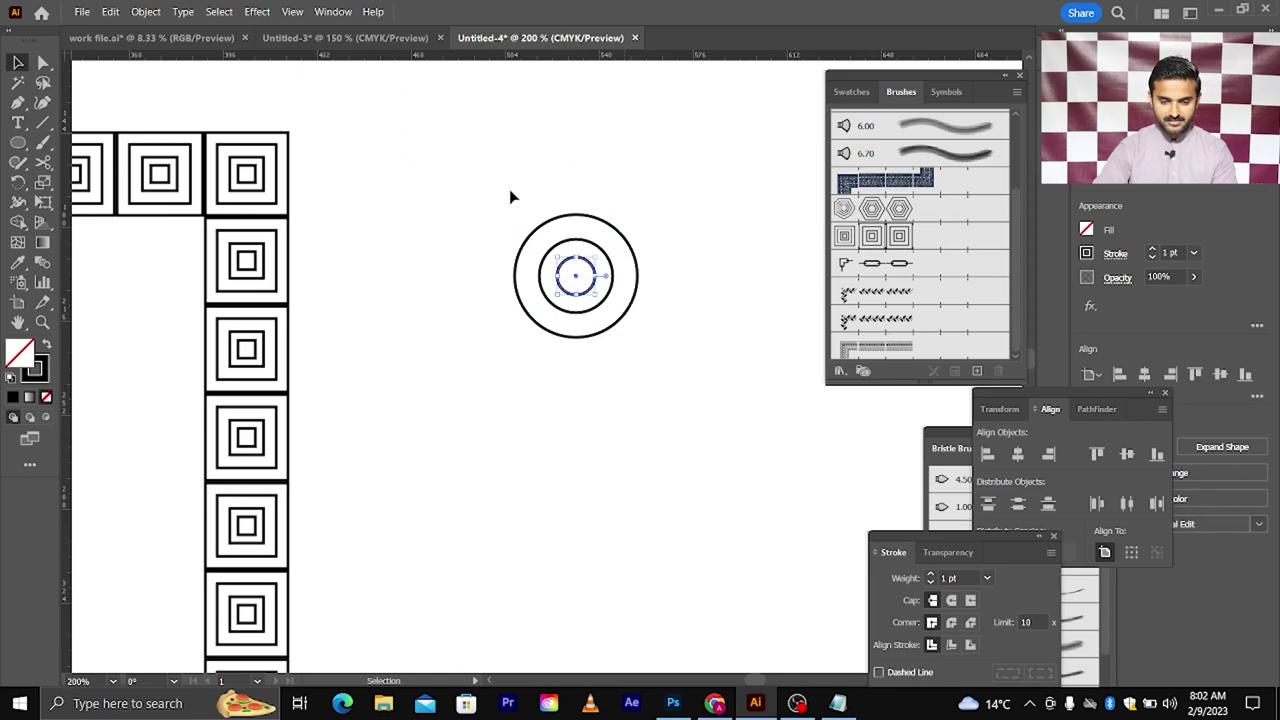
mouse_move(509, 189)
mouse_down()
mouse_move(656, 372)
mouse_move(604, 330)
mouse_up()
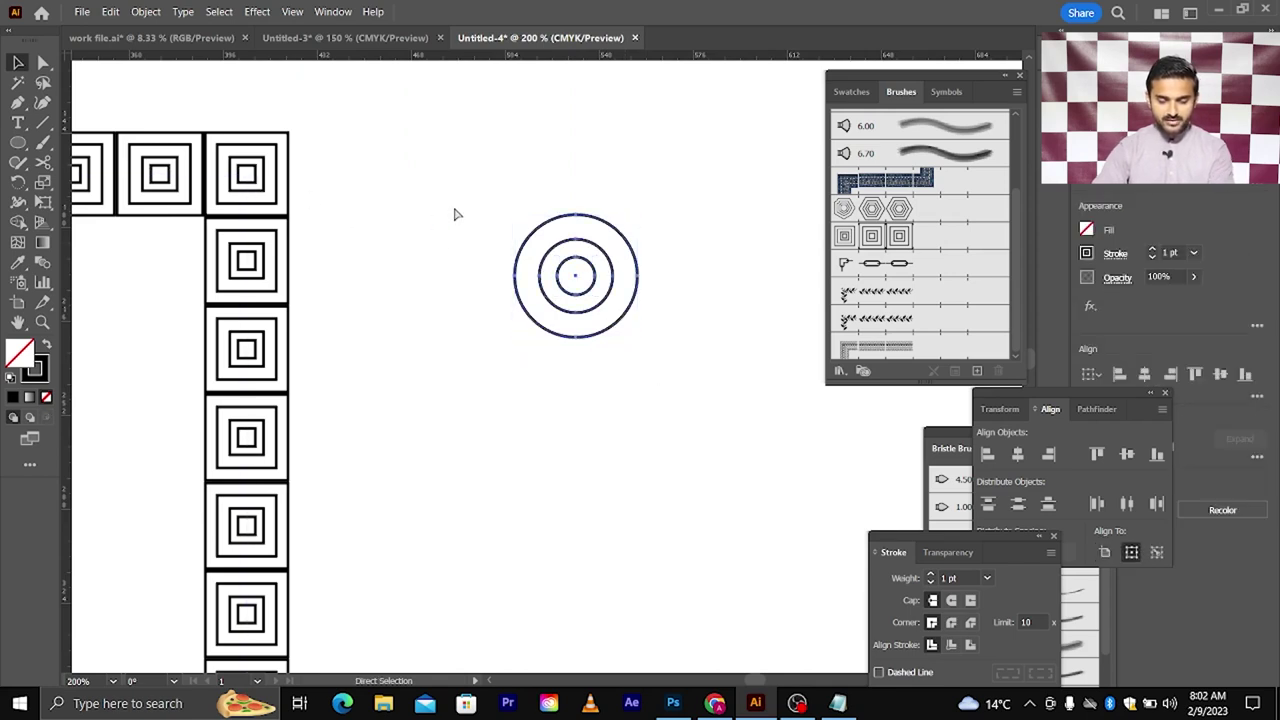
key(ctrl+g)
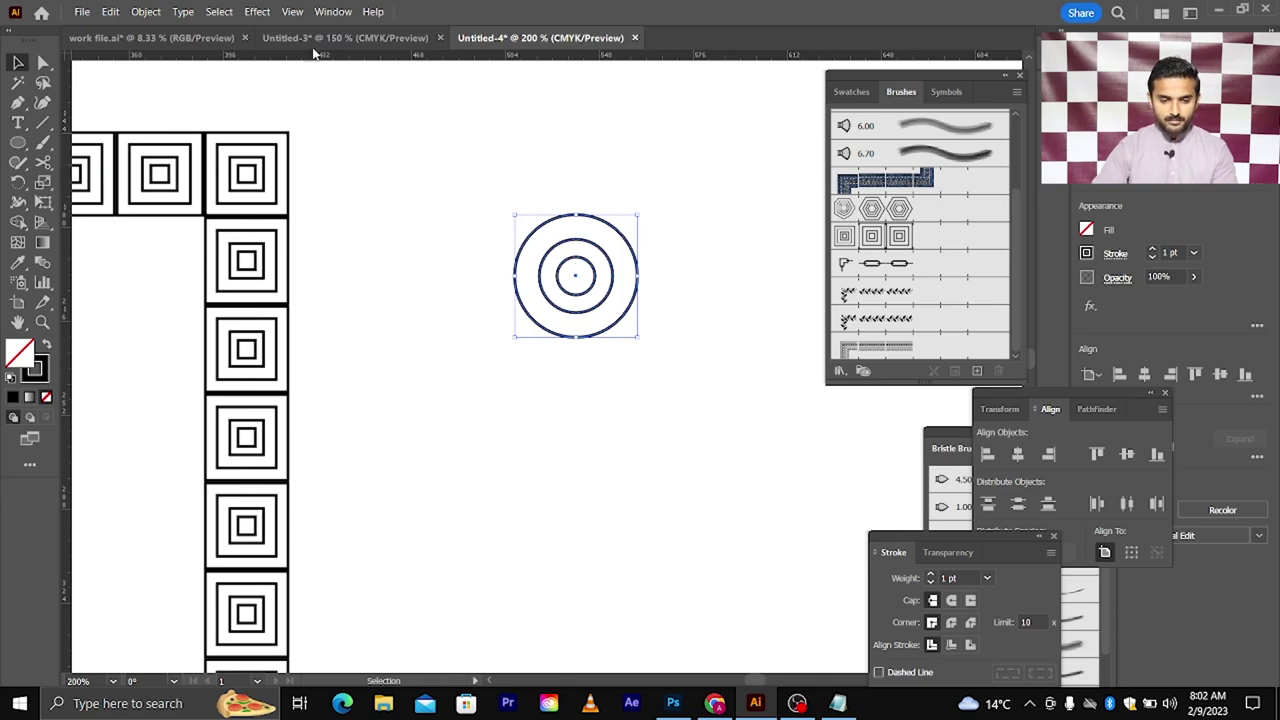
Show the Swatches panel and drag the circles in as a new pattern swatch
click(1088, 230)
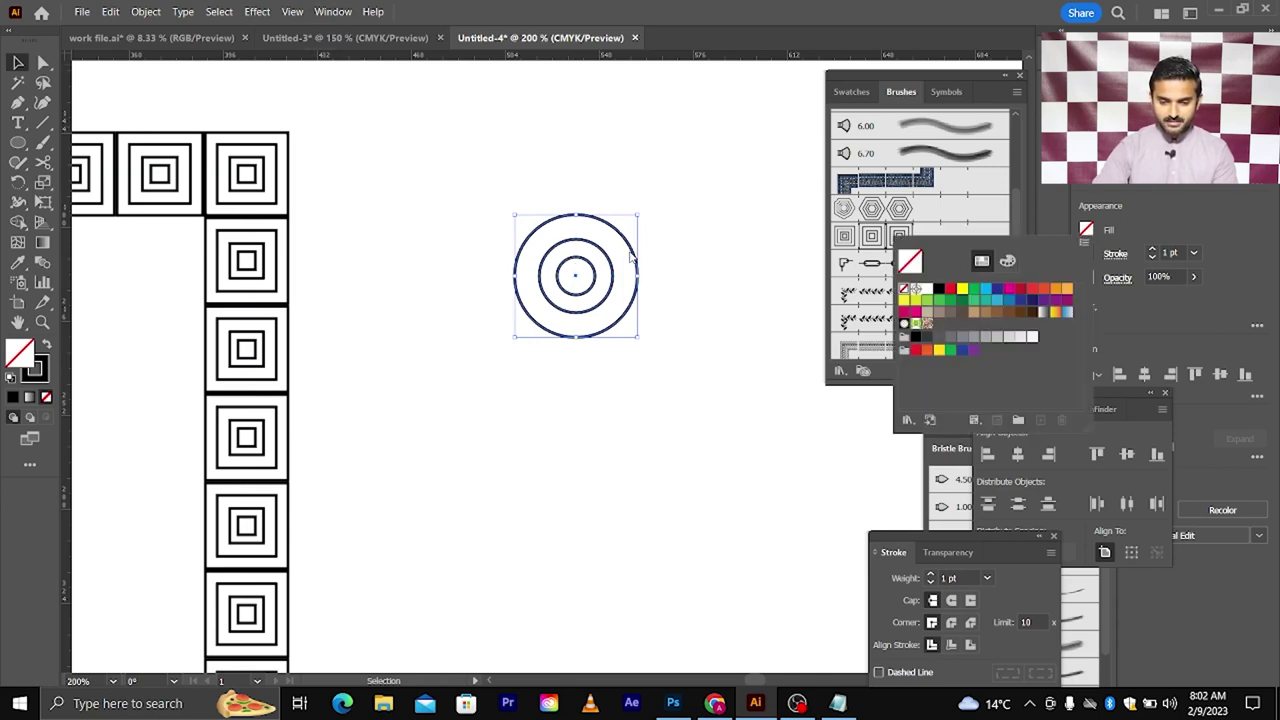
click(333, 11)
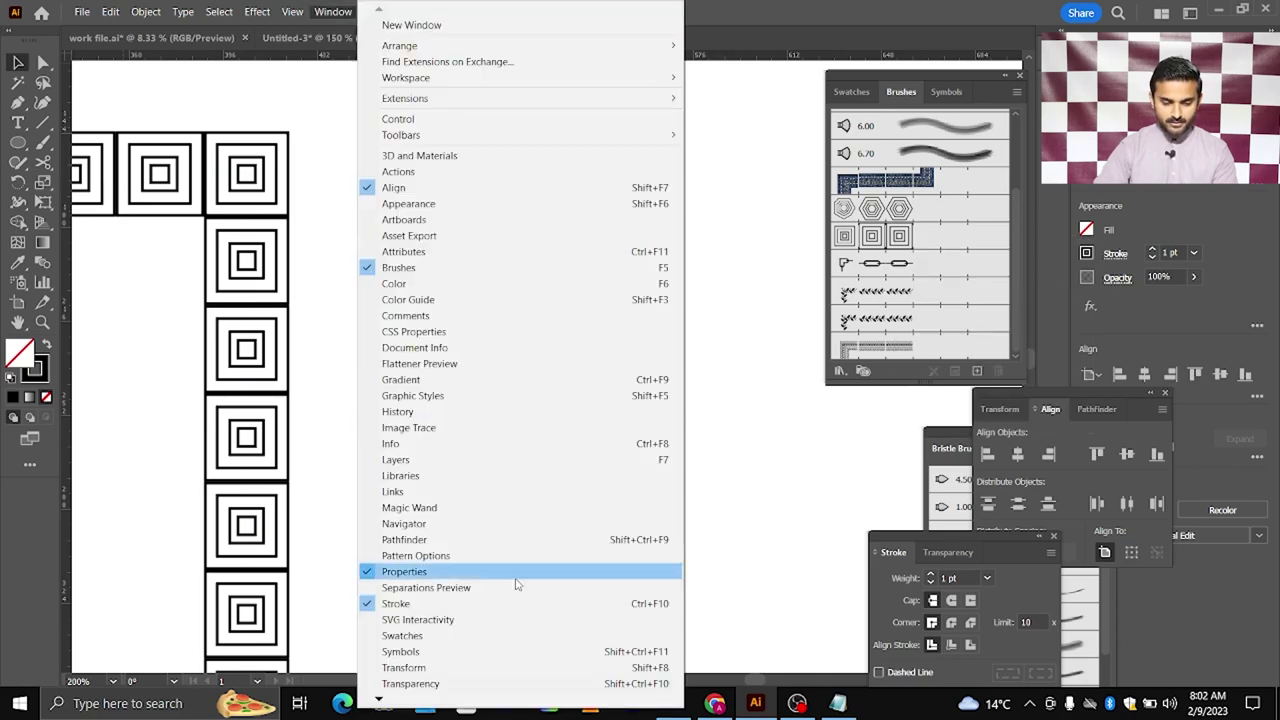
click(515, 635)
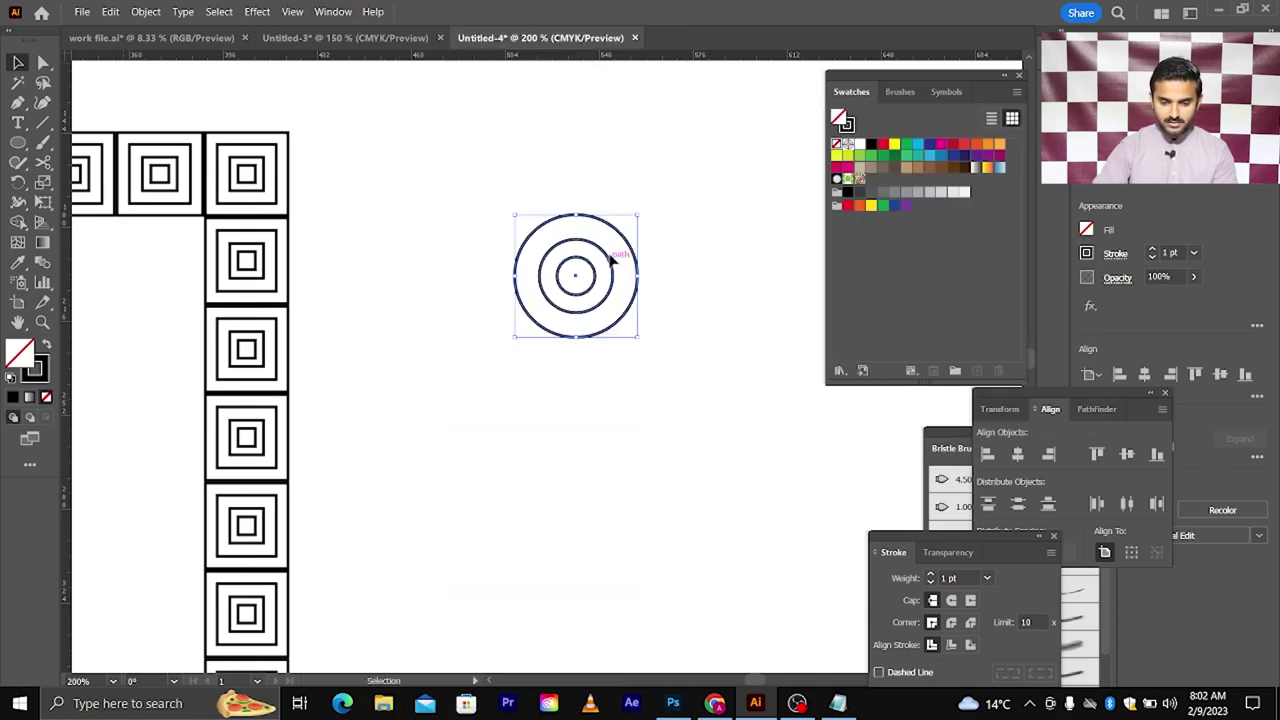
drag(613, 256, 905, 283)
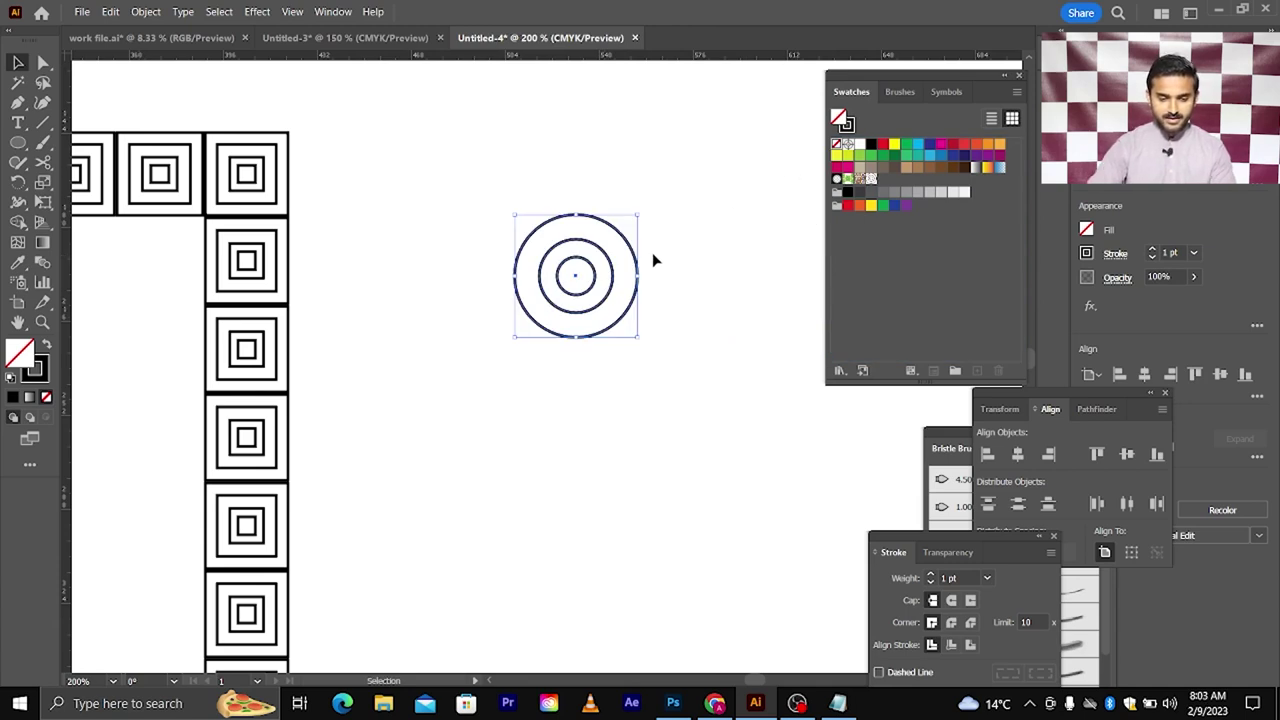
Deselect the circles and nudge the square frame slightly right and up
click(754, 245)
scroll(754, 245, down, 1)
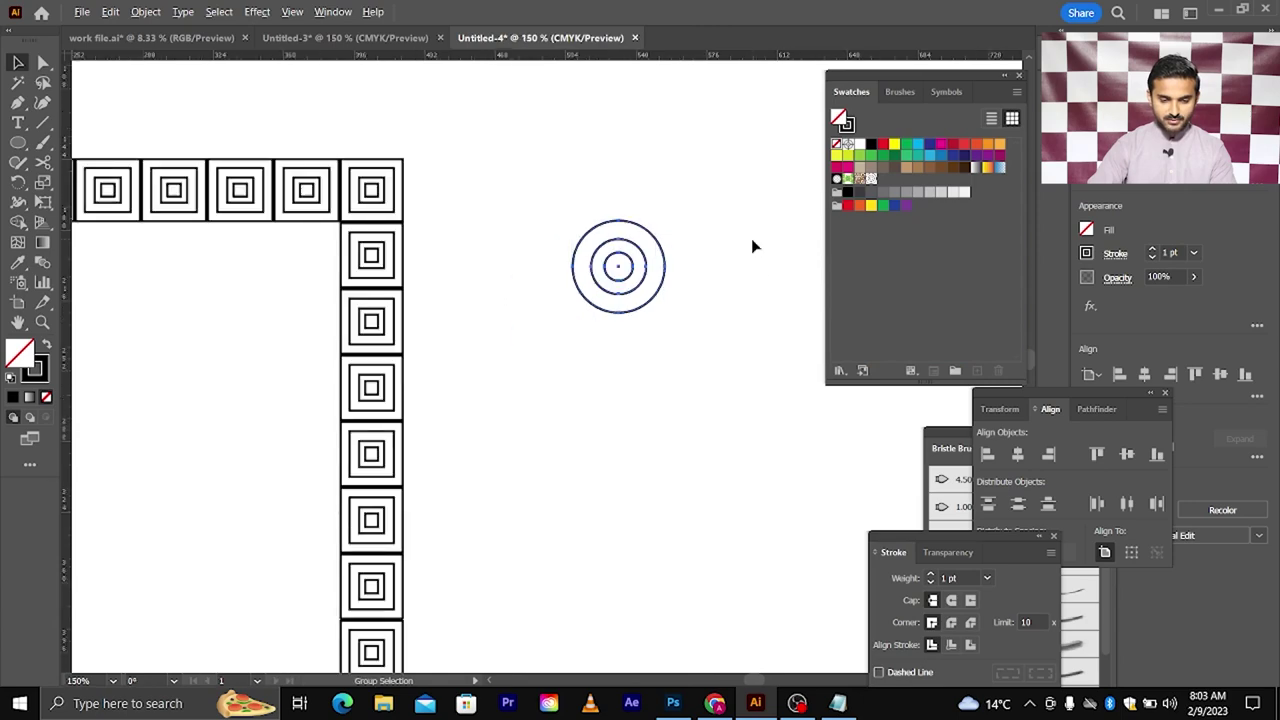
click(378, 230)
scroll(478, 234, down, 2)
drag(409, 224, 450, 204)
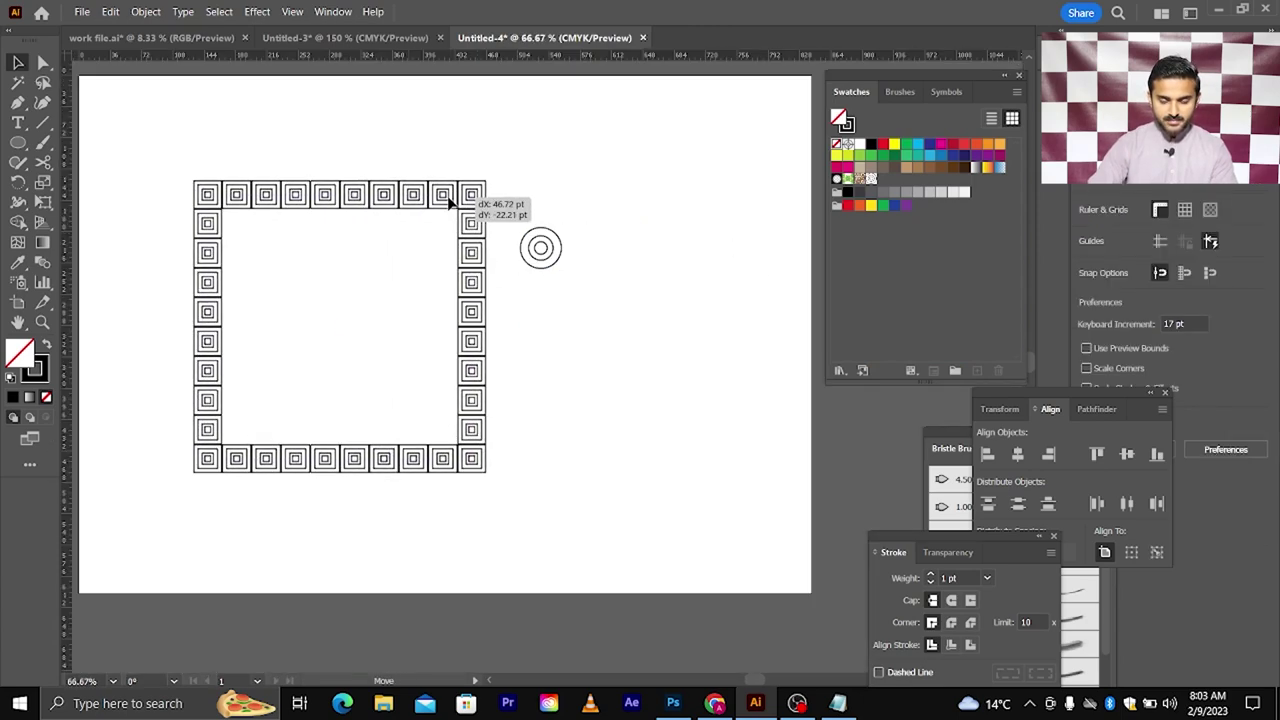
scroll(458, 200, up, 1)
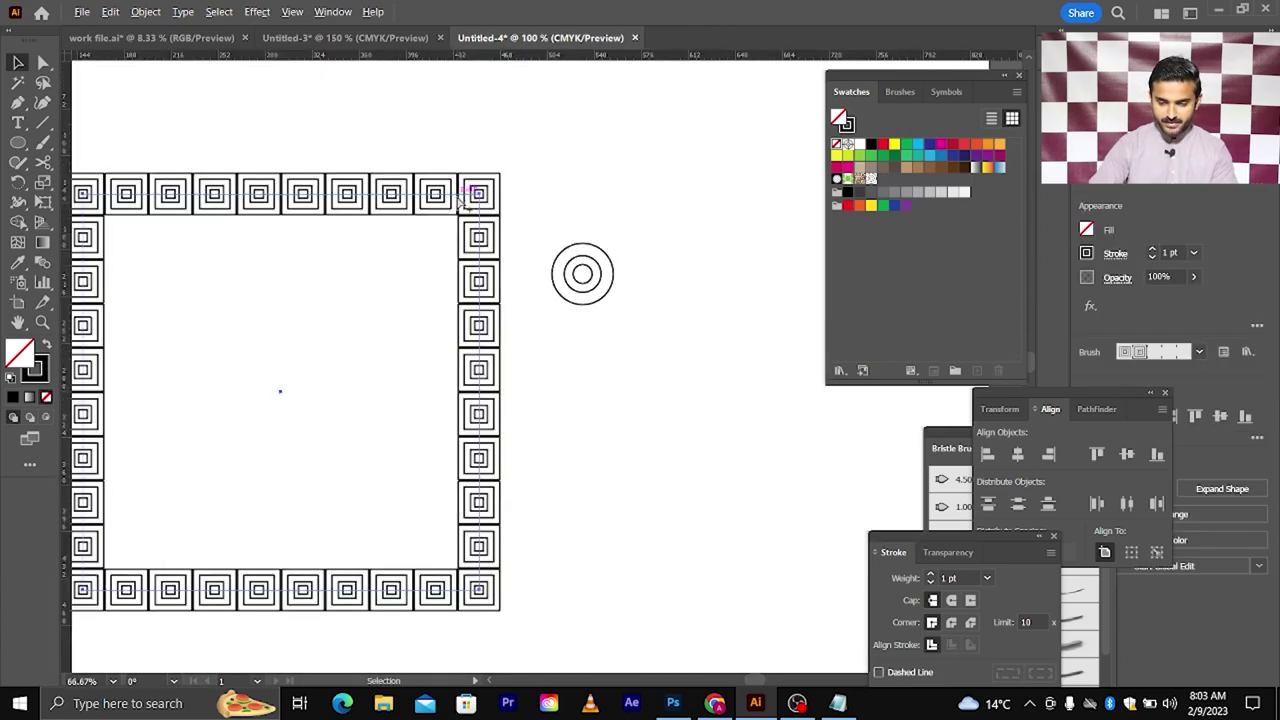
scroll(458, 200, up, 1)
key(F5)
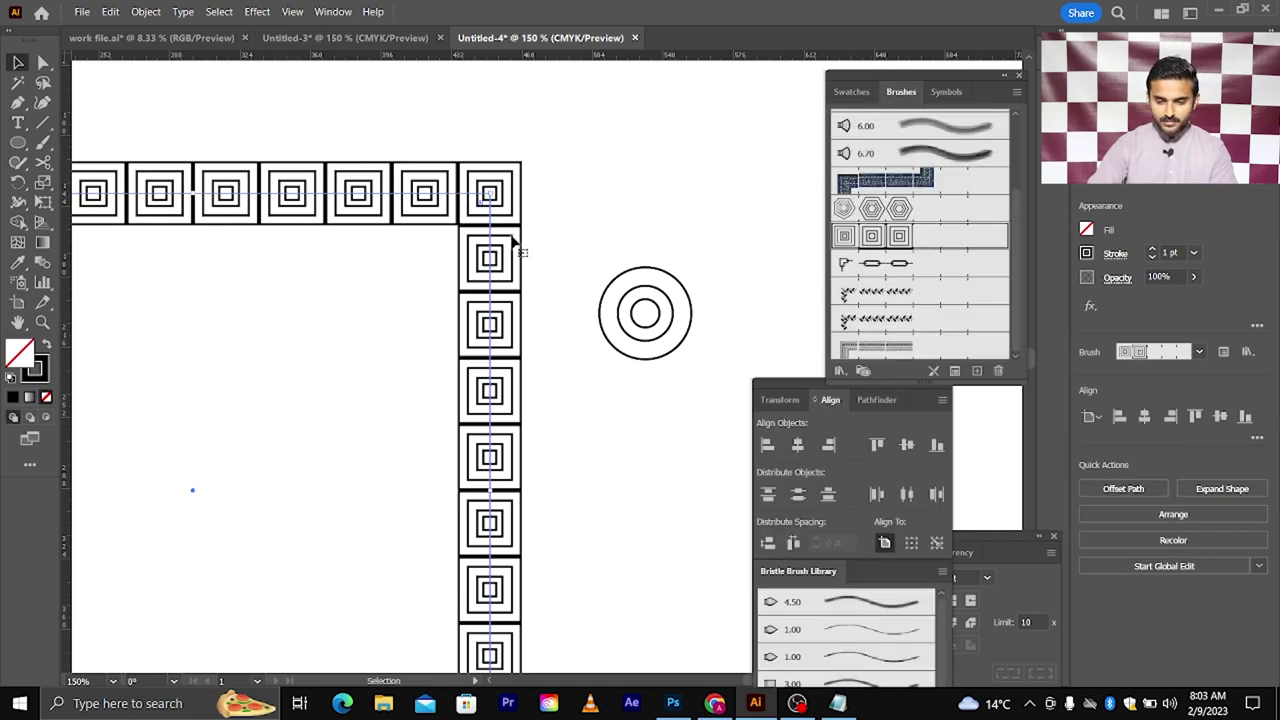
Set the frame brush's Outer Corner Tile to New Pattern Swatch 2 and confirm
double_click(888, 240)
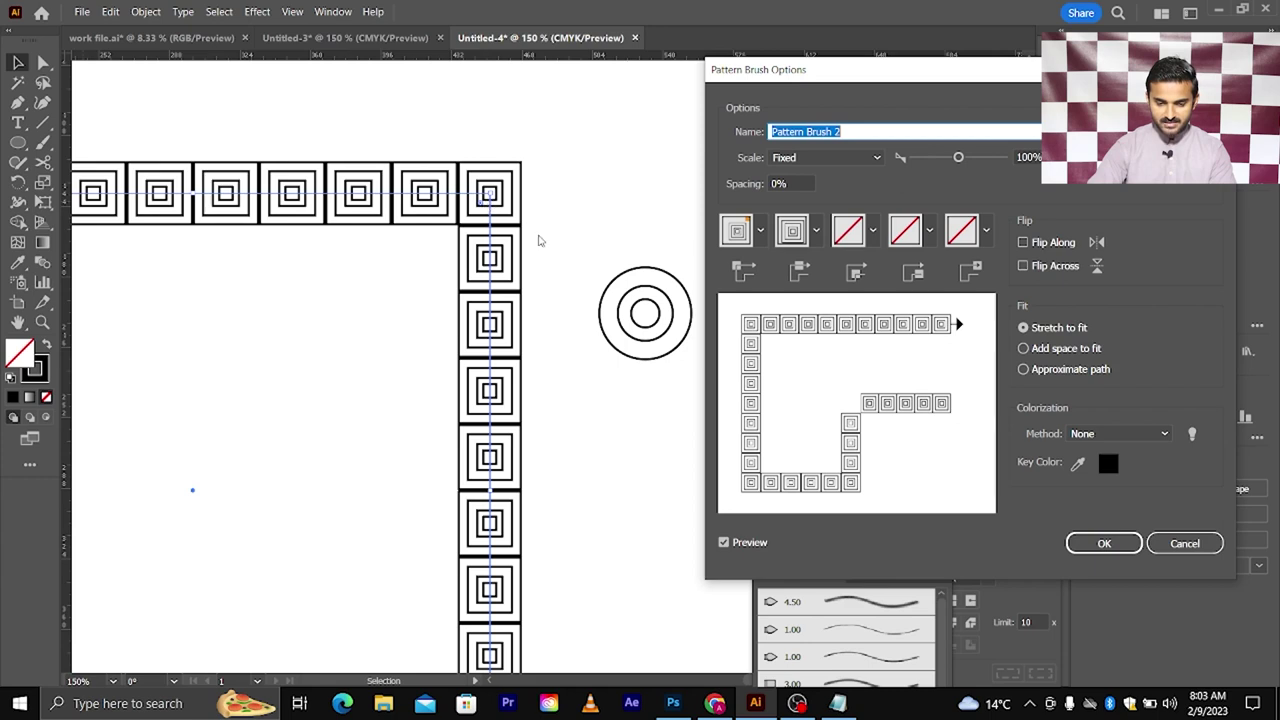
click(760, 232)
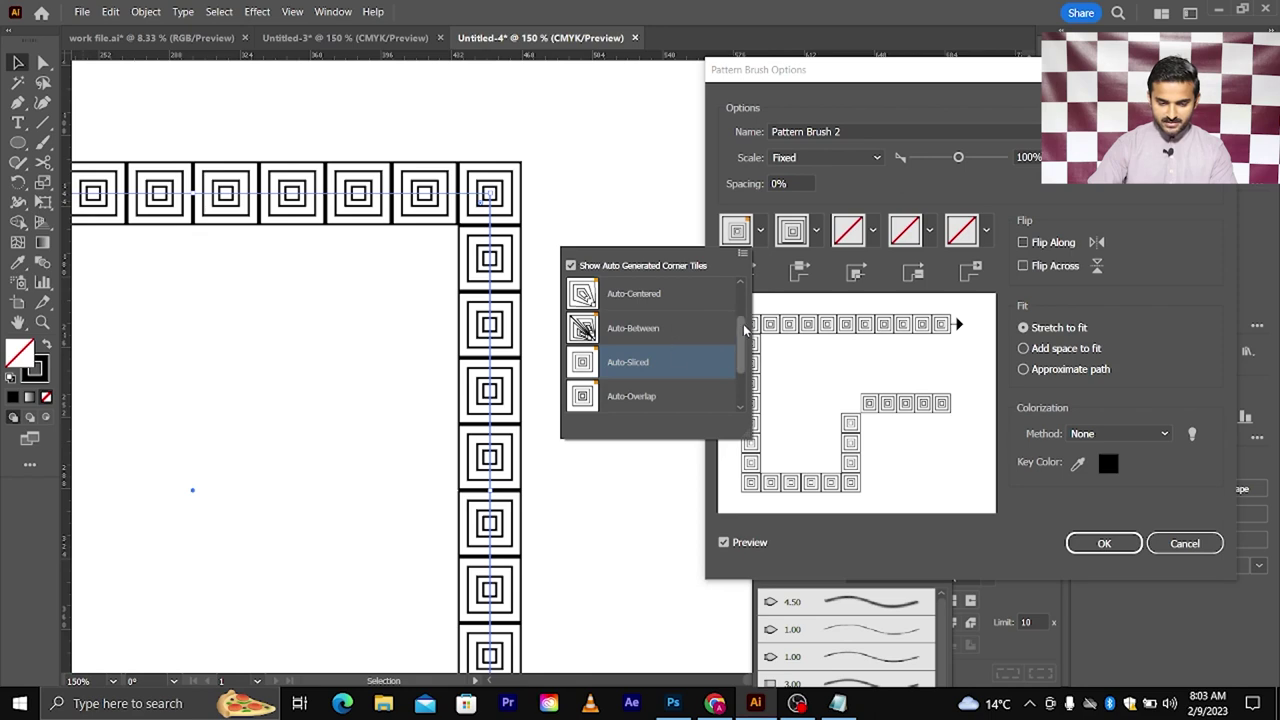
drag(736, 336, 738, 372)
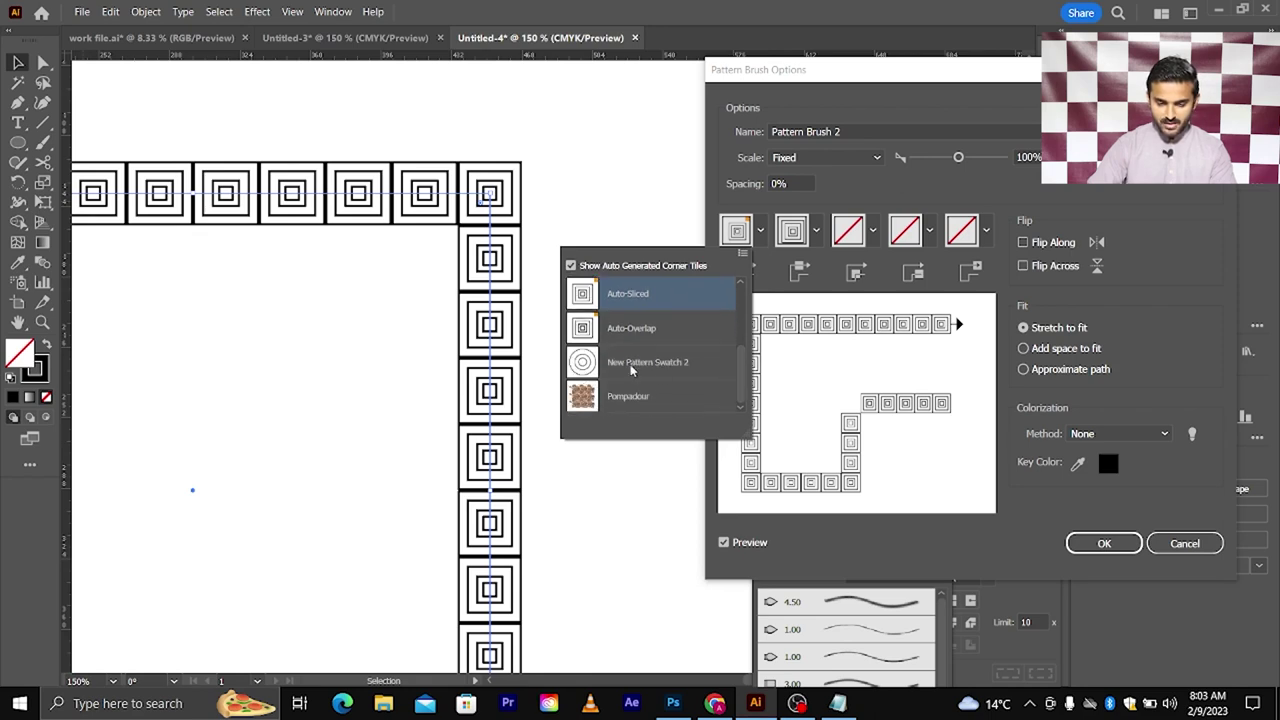
click(707, 196)
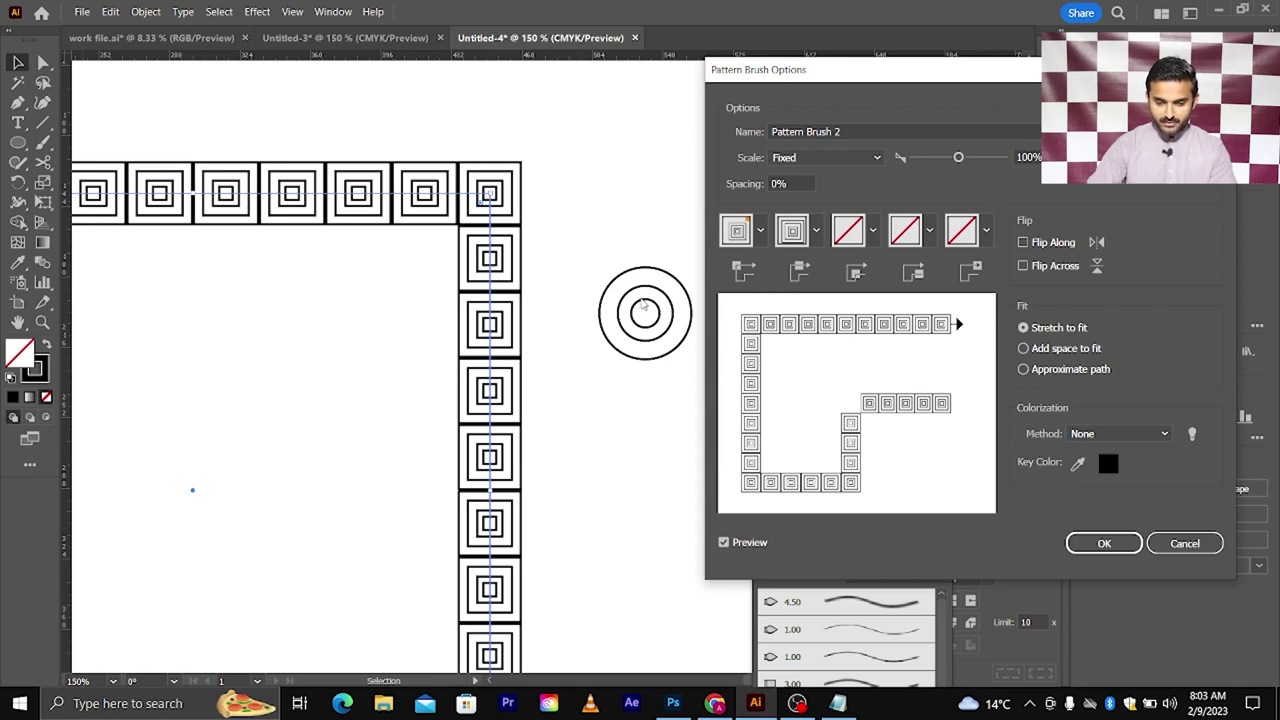
click(760, 234)
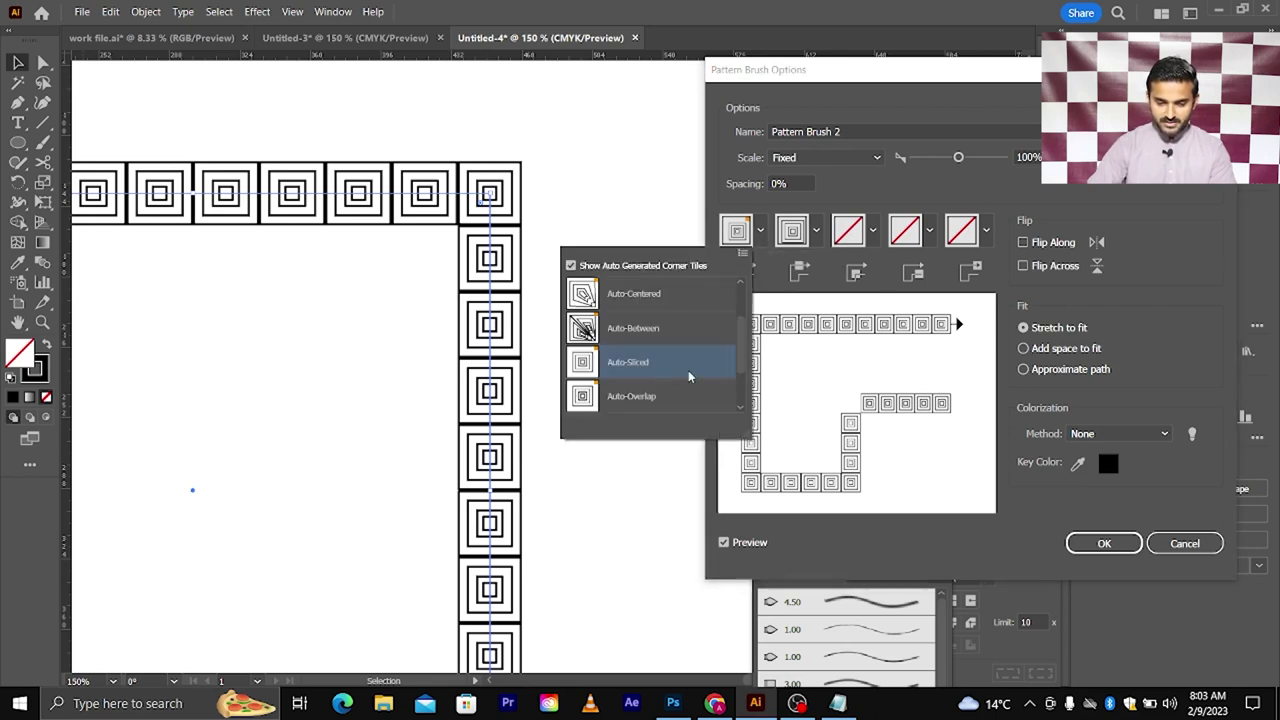
drag(736, 341, 741, 380)
click(622, 364)
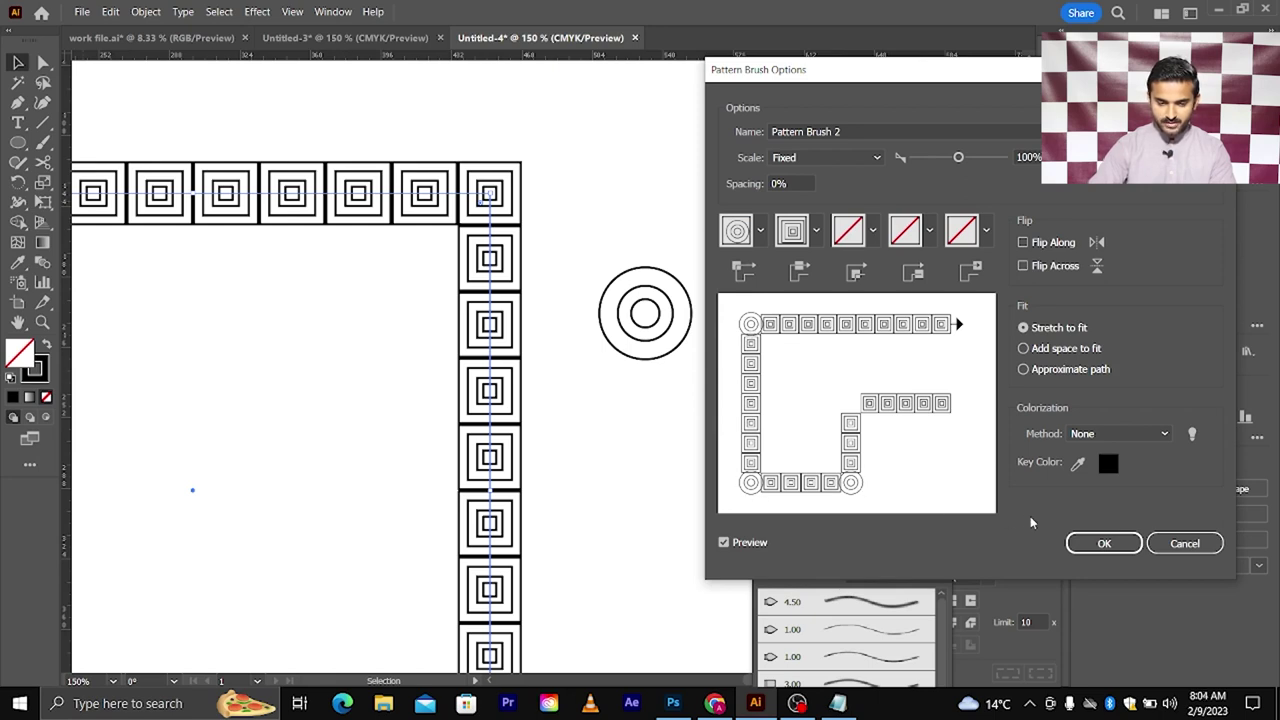
click(1098, 543)
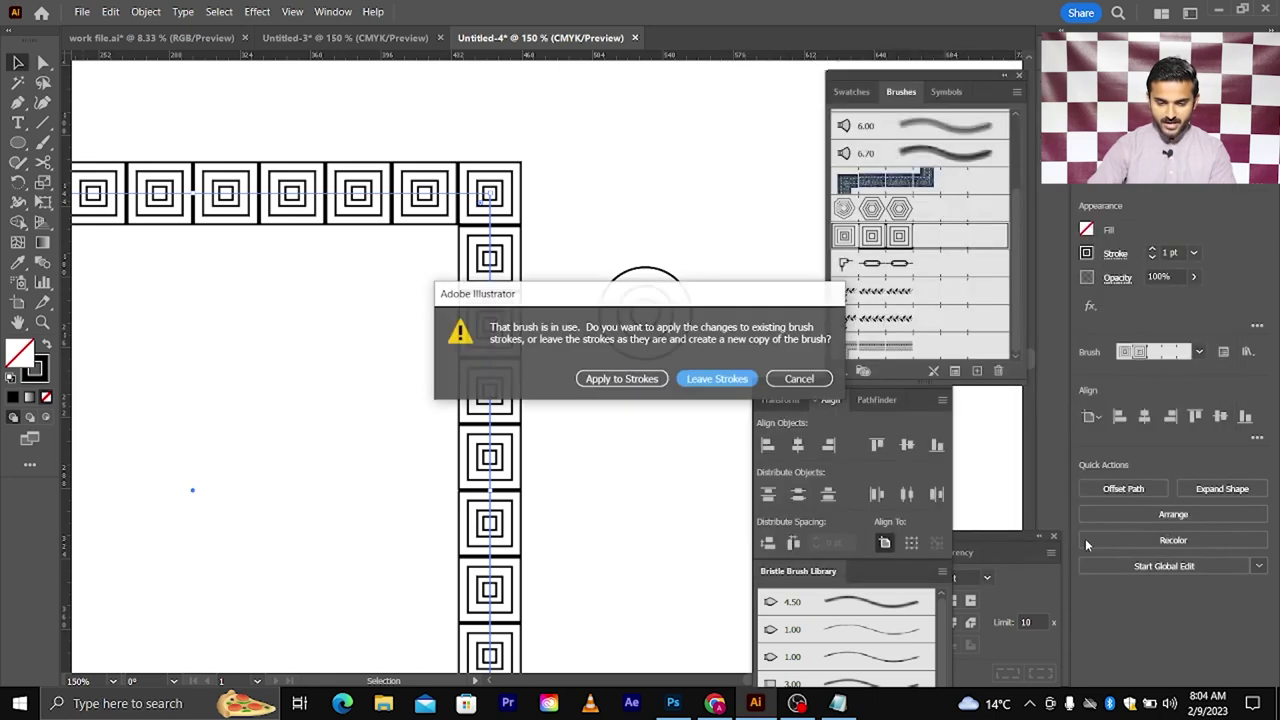
Apply the updated brush to the existing frame stroke, then reselect the frame
click(640, 380)
scroll(535, 283, down, 4)
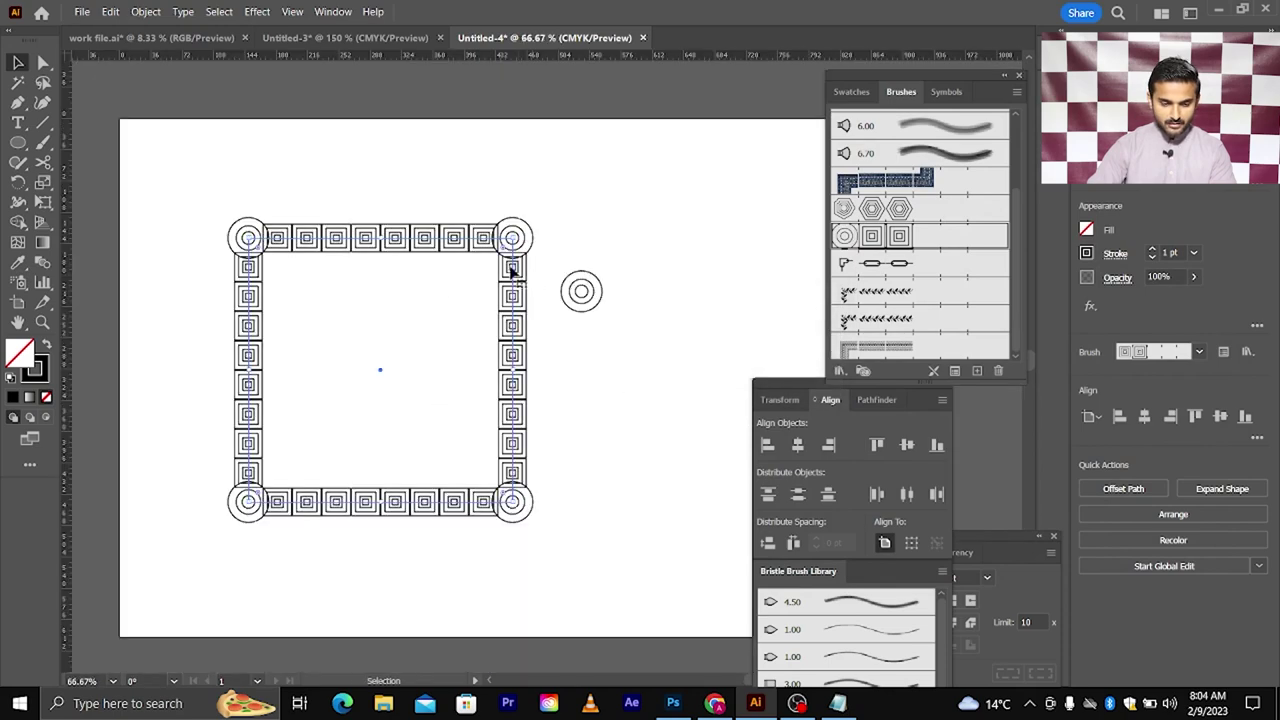
click(252, 205)
scroll(250, 215, up, 4)
scroll(250, 250, down, 4)
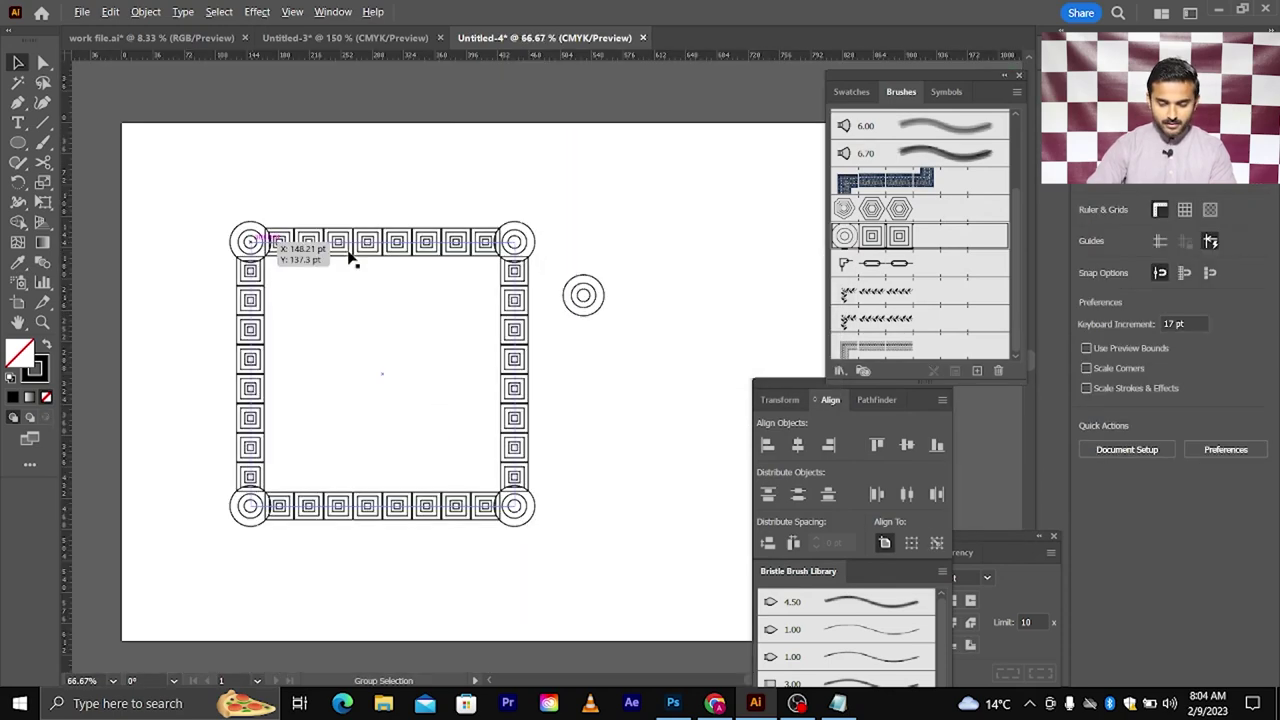
scroll(505, 238, up, 4)
click(497, 245)
scroll(497, 240, down, 3)
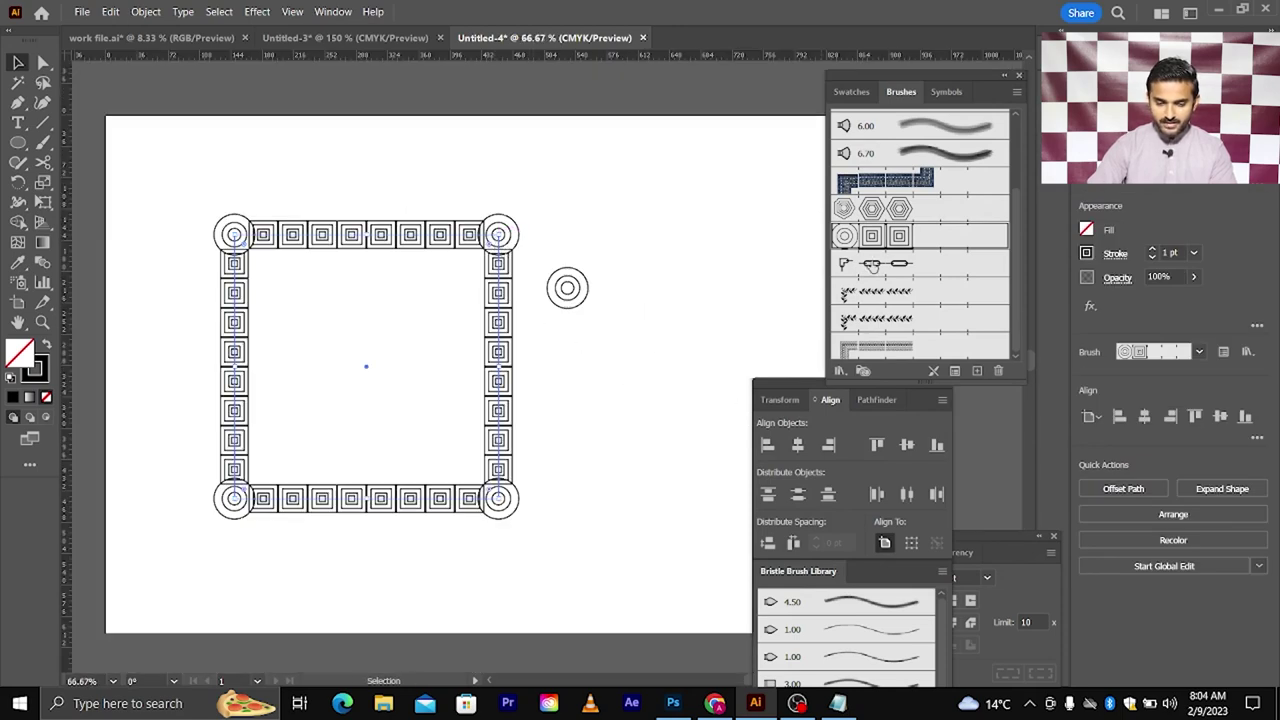
Set the frame brush's Side Tile to New Pattern Swatch 2 and update existing strokes
double_click(872, 238)
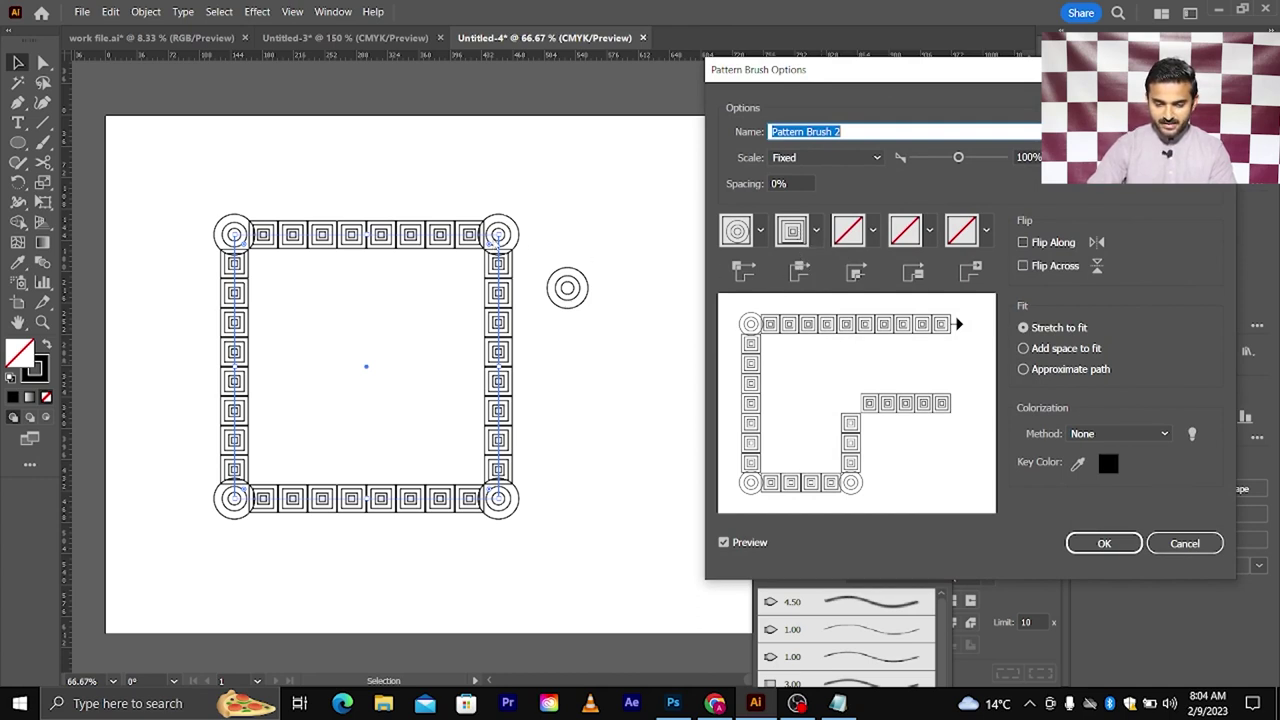
click(792, 232)
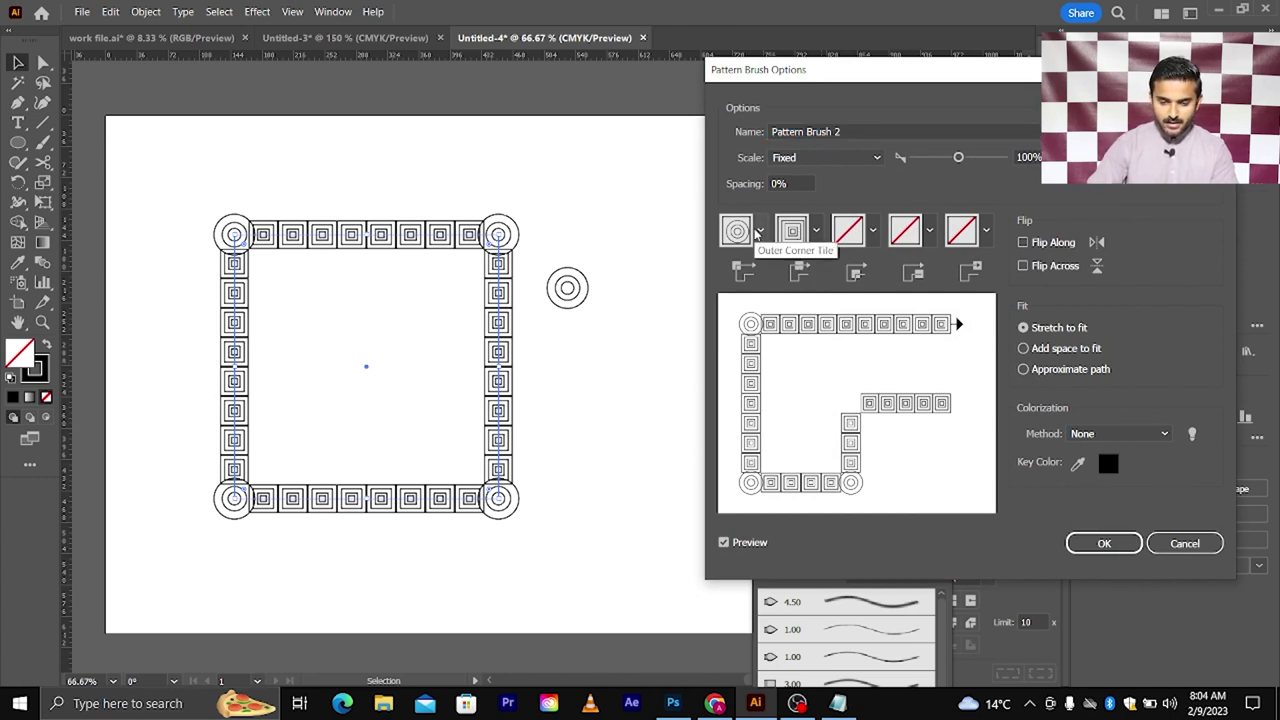
click(818, 233)
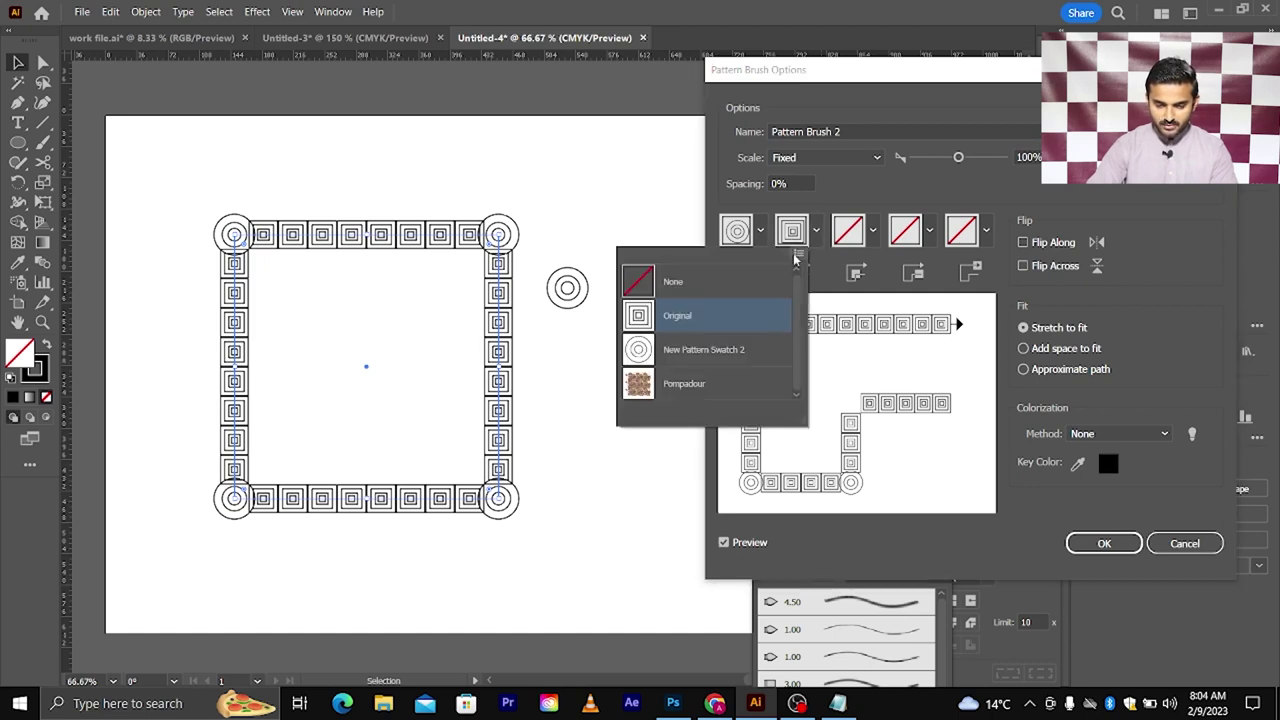
click(698, 352)
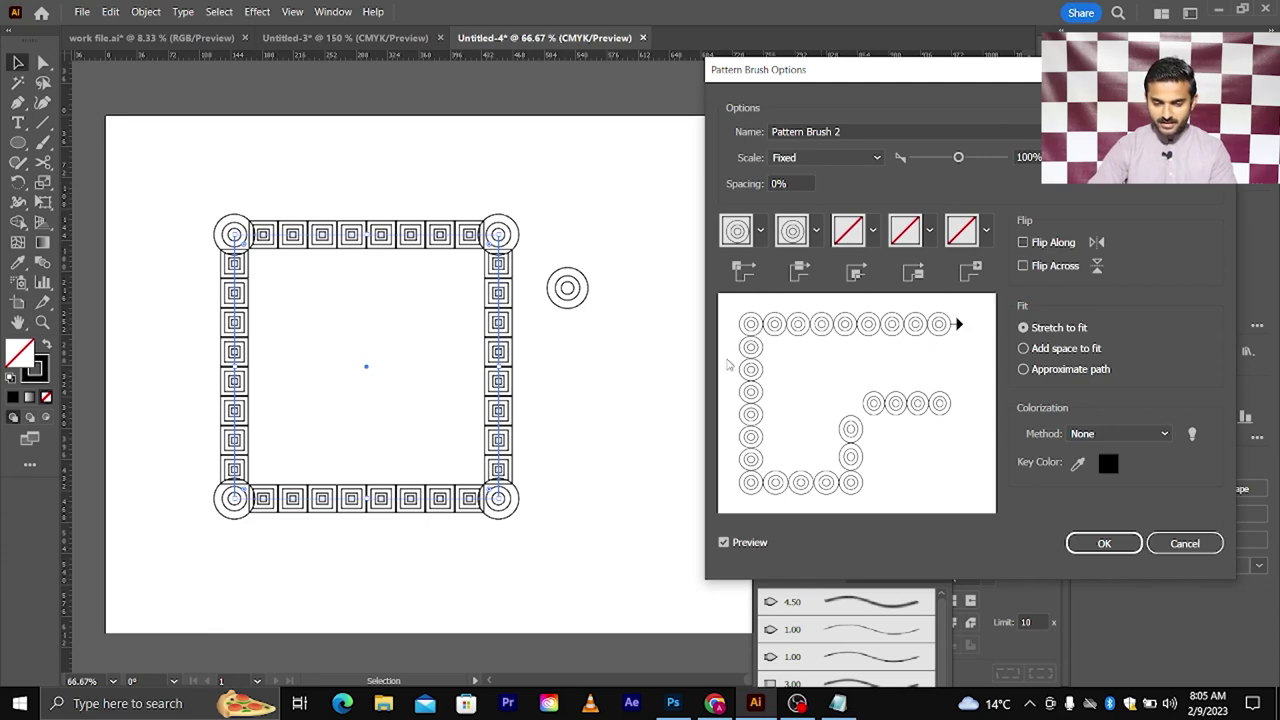
click(1100, 543)
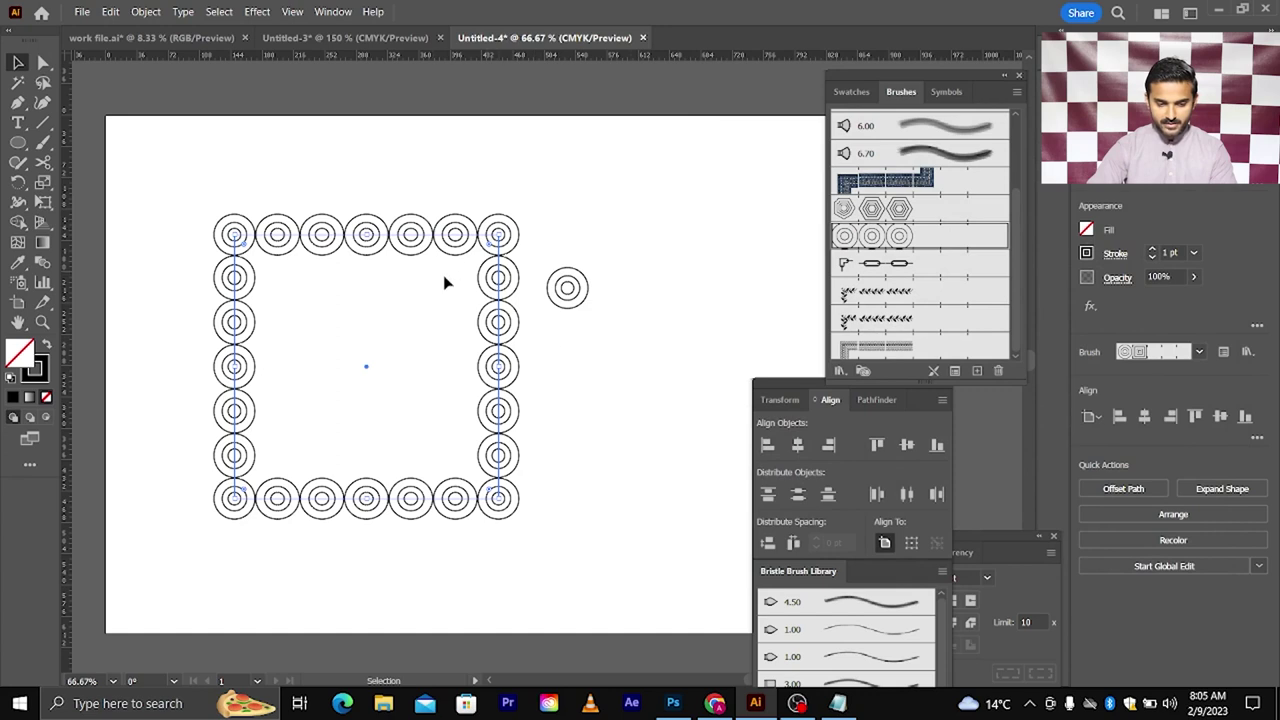
drag(200, 176, 641, 545)
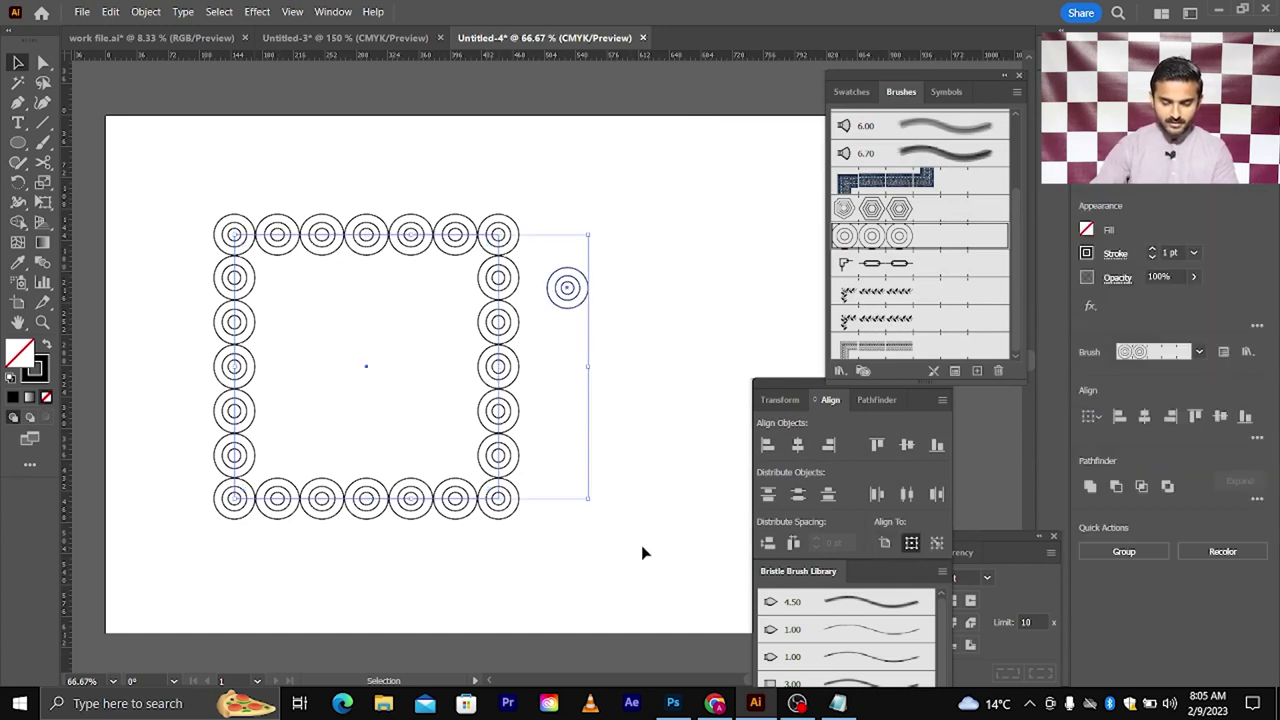
Delete the circle frame and draw a four-point stepped open path stroked with the hexagon pattern brush
key(Delete)
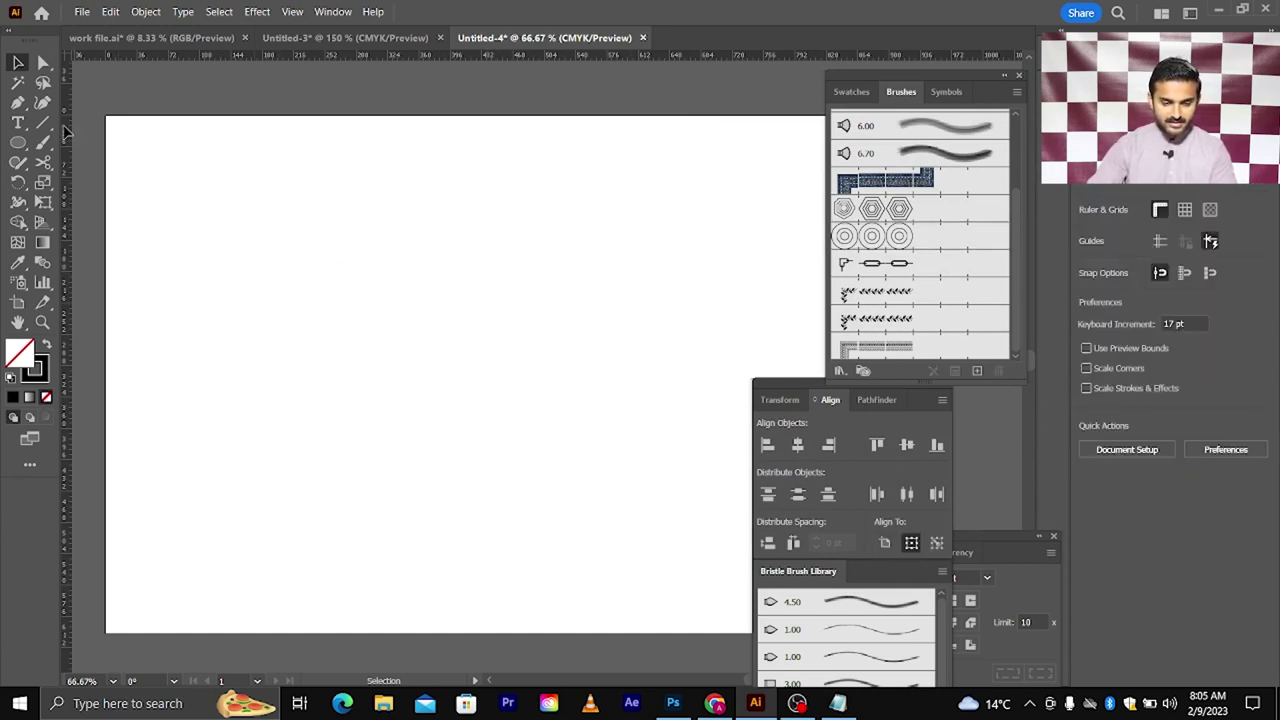
key(p)
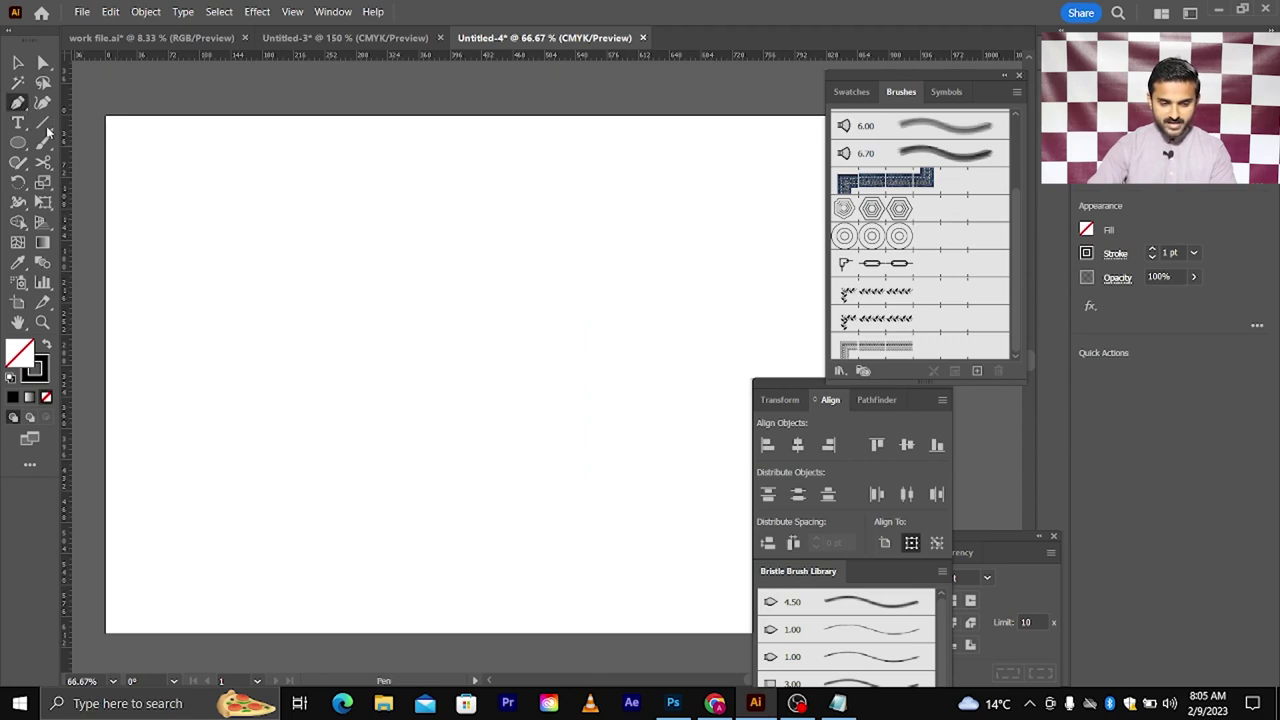
click(232, 222)
click(481, 222)
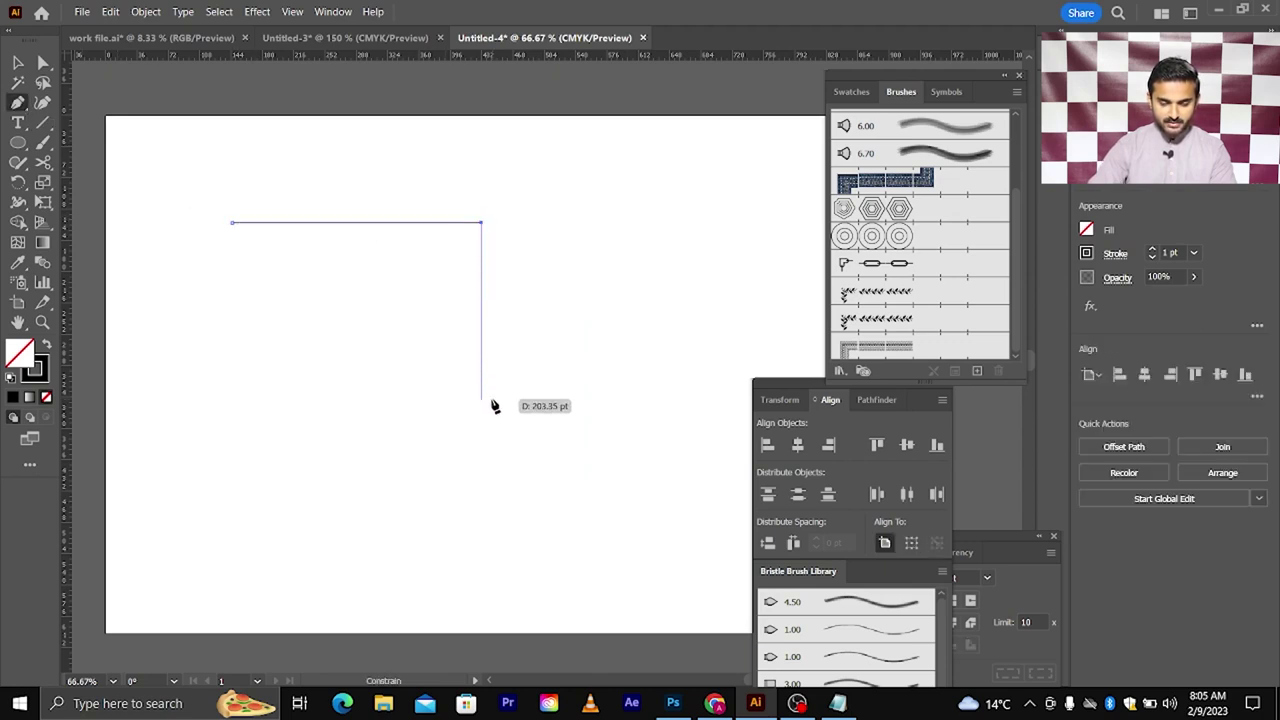
click(481, 398)
click(609, 398)
key(v)
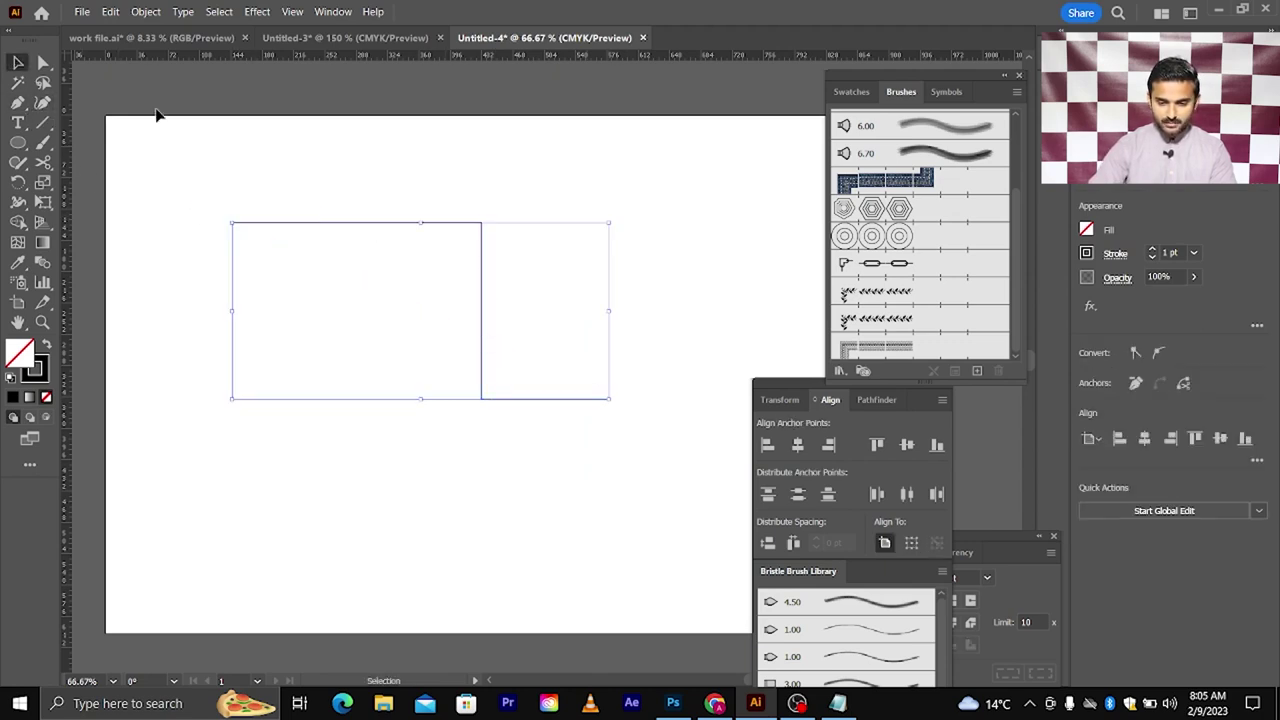
click(872, 208)
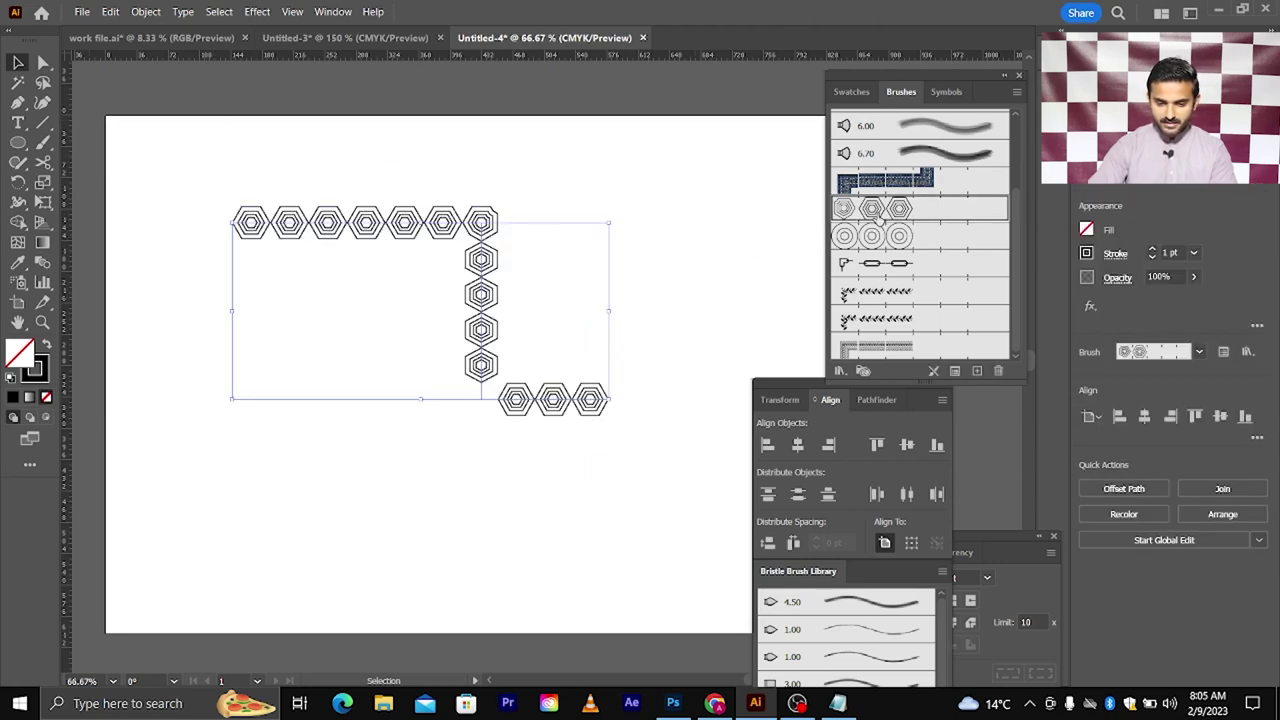
In the hexagon brush options, try the concentric-circle swatch as side tile, then restore the hexagon tile
double_click(875, 208)
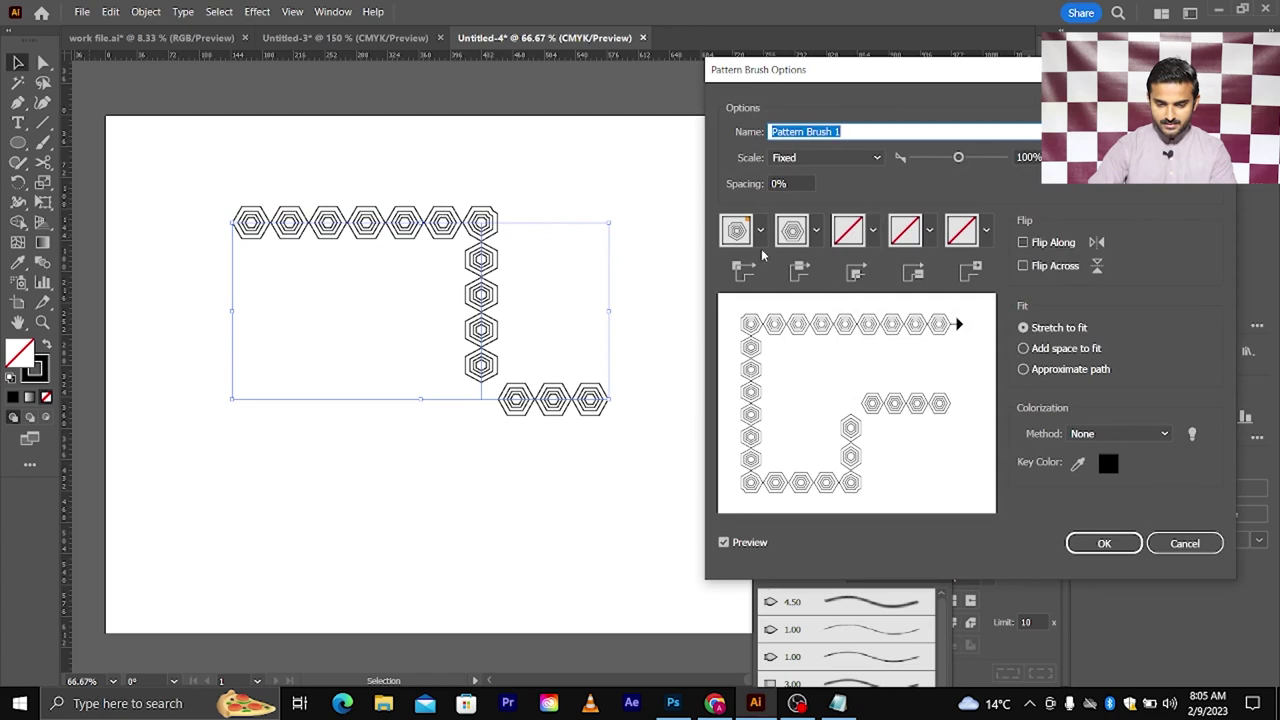
click(816, 232)
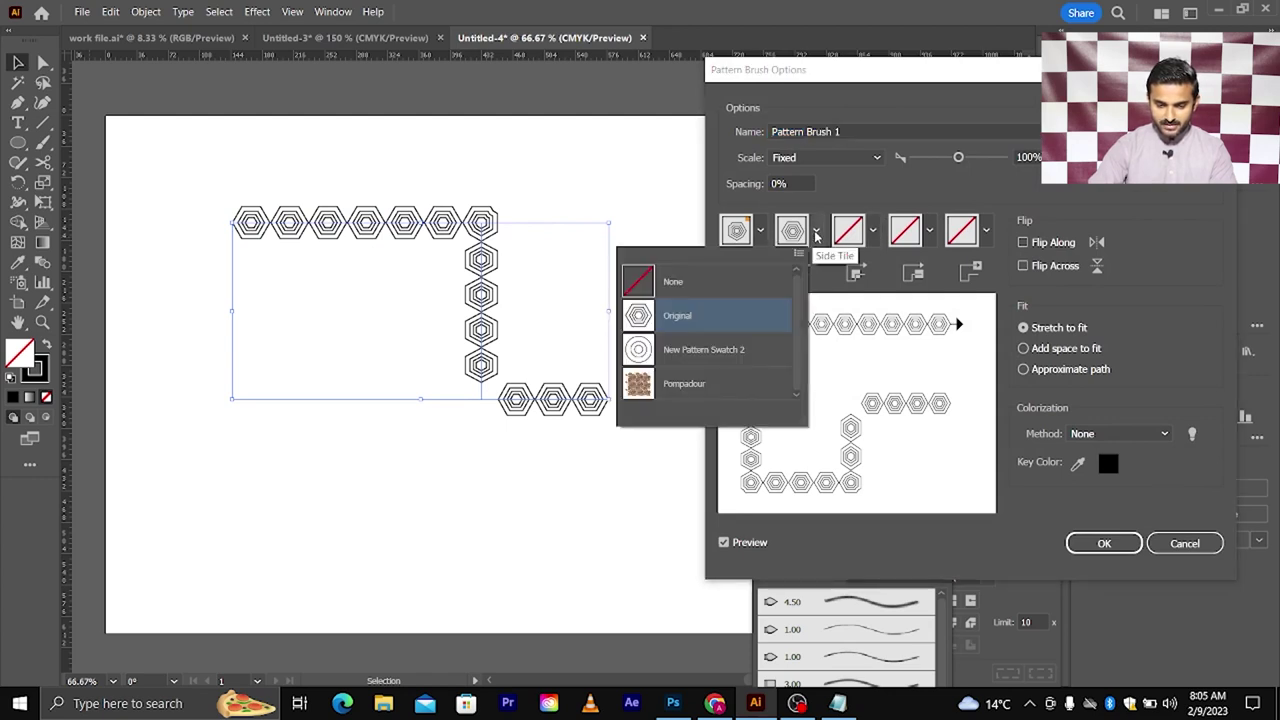
click(686, 355)
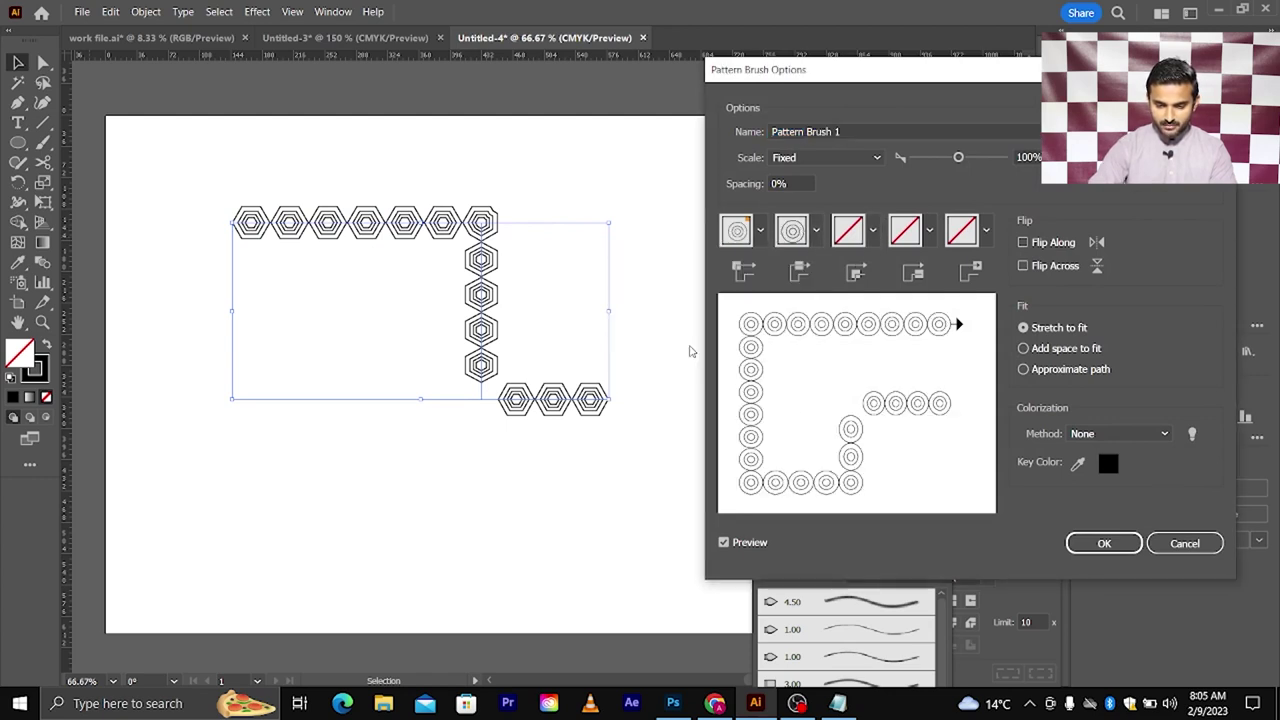
click(816, 232)
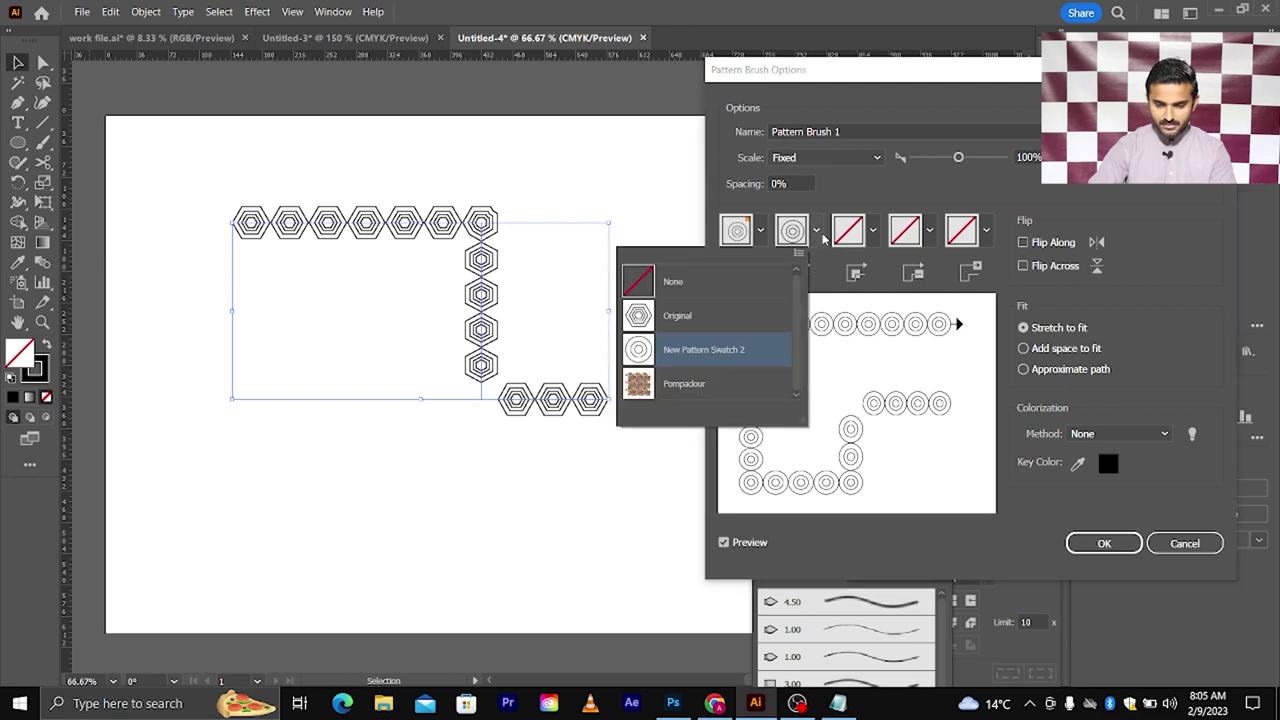
click(692, 315)
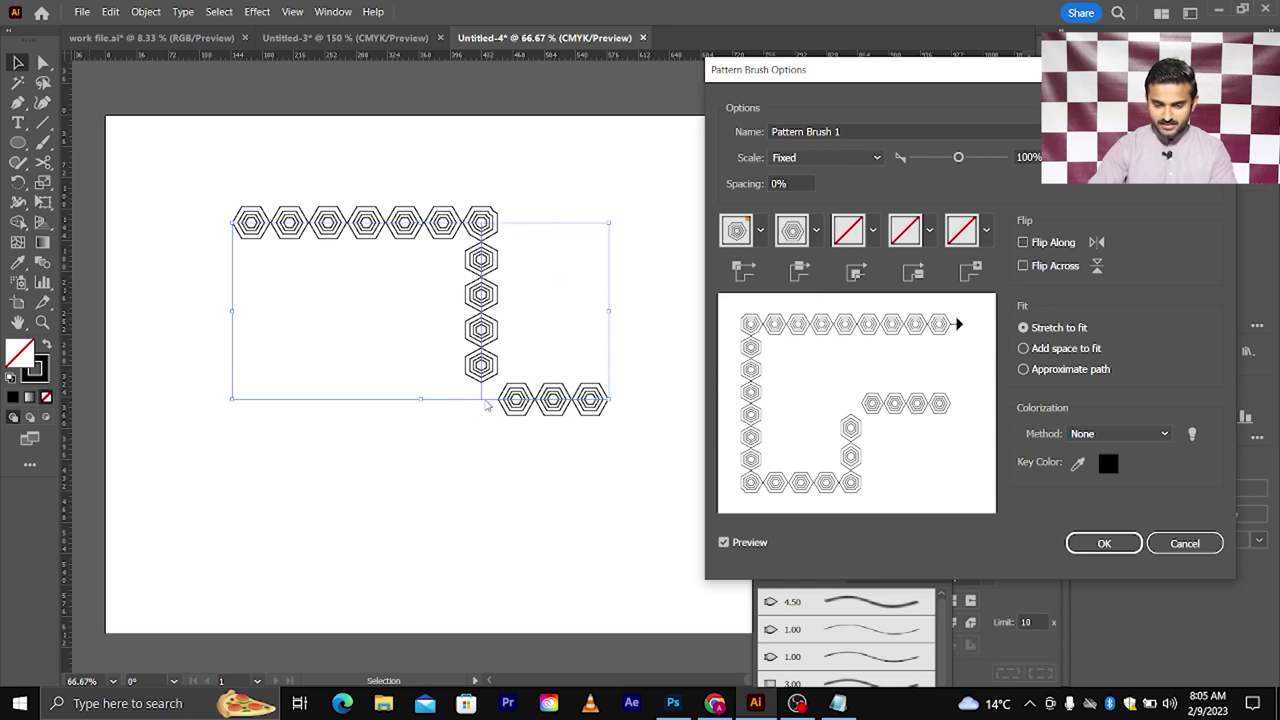
Set the inner corner, start and end tiles to the concentric-circle New Pattern Swatch 2
click(867, 231)
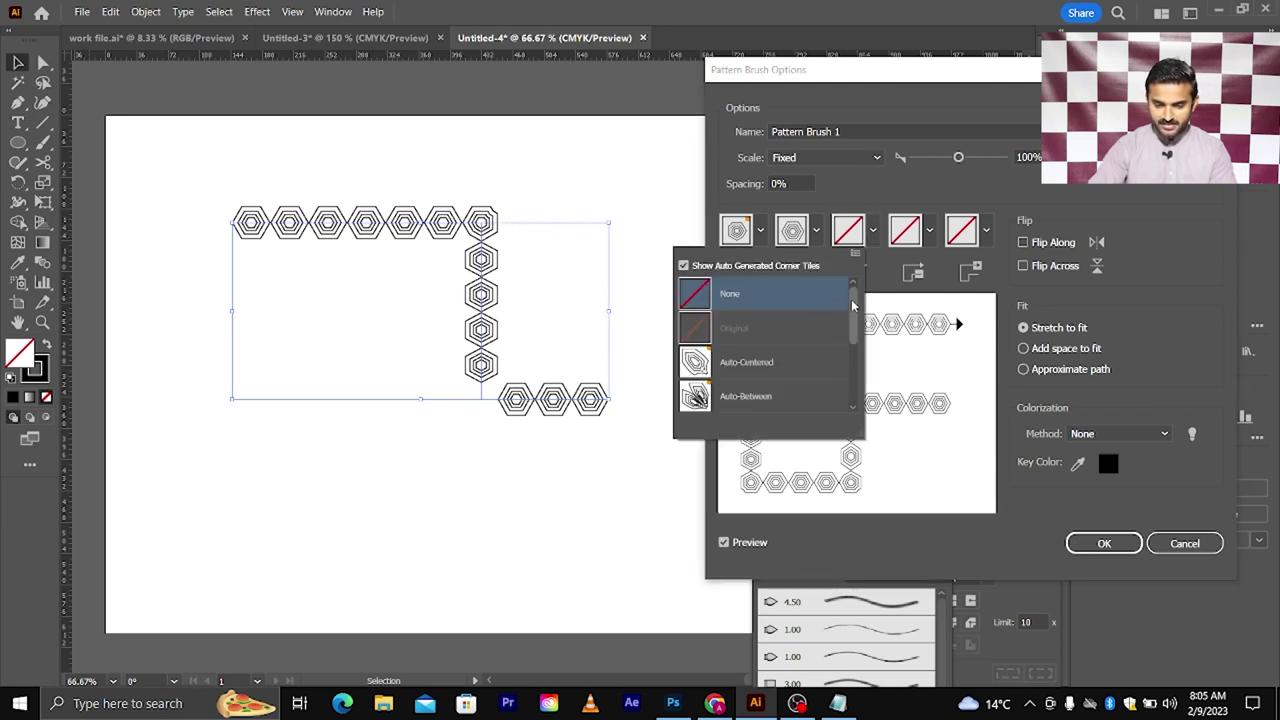
drag(853, 310, 841, 355)
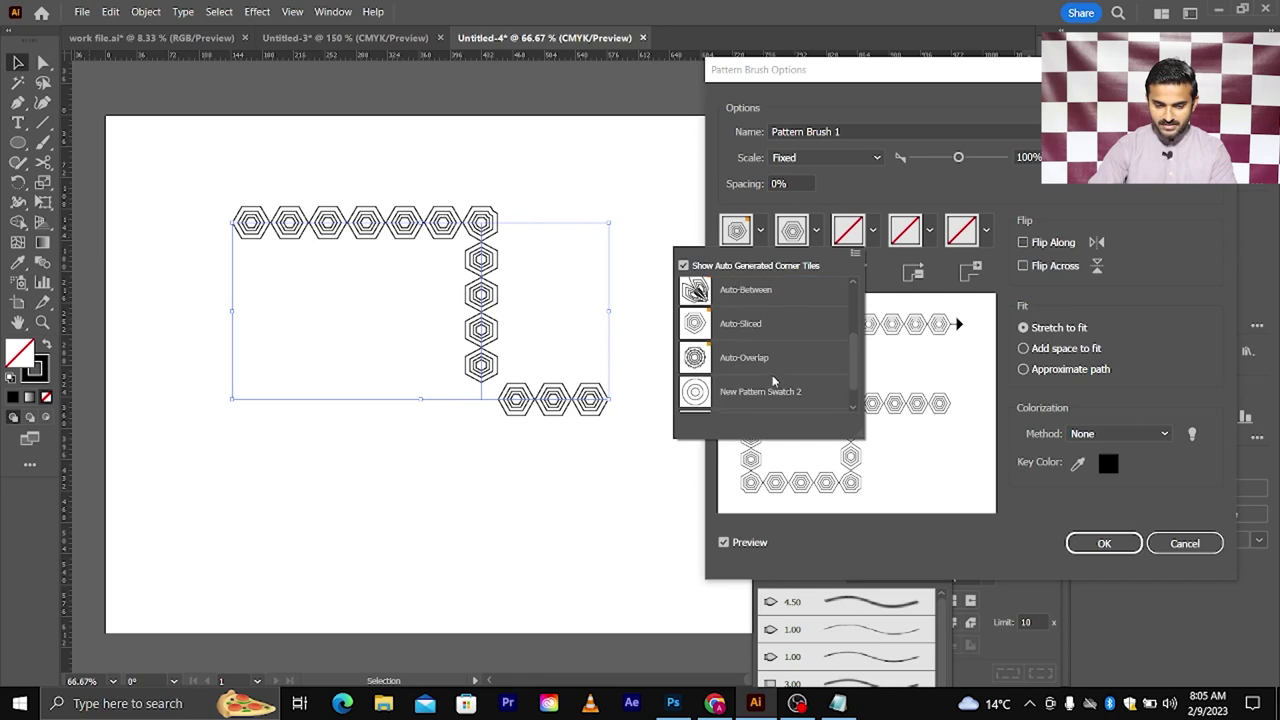
click(743, 391)
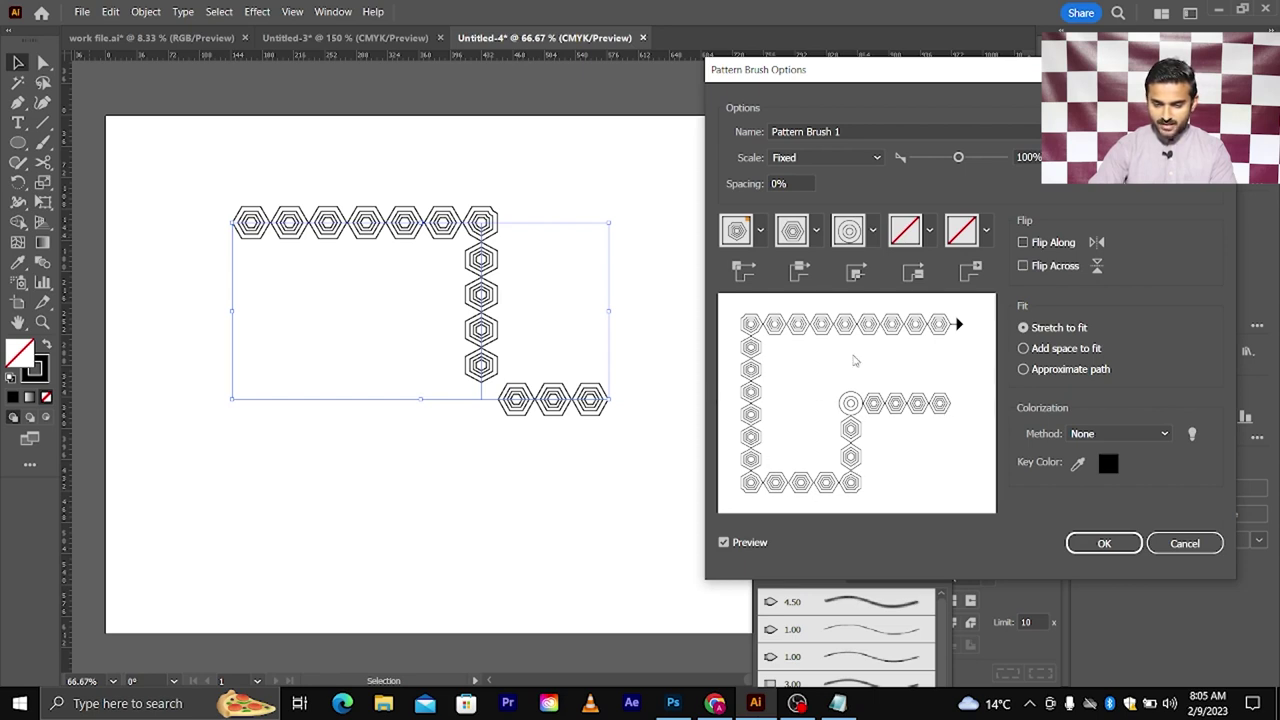
click(929, 230)
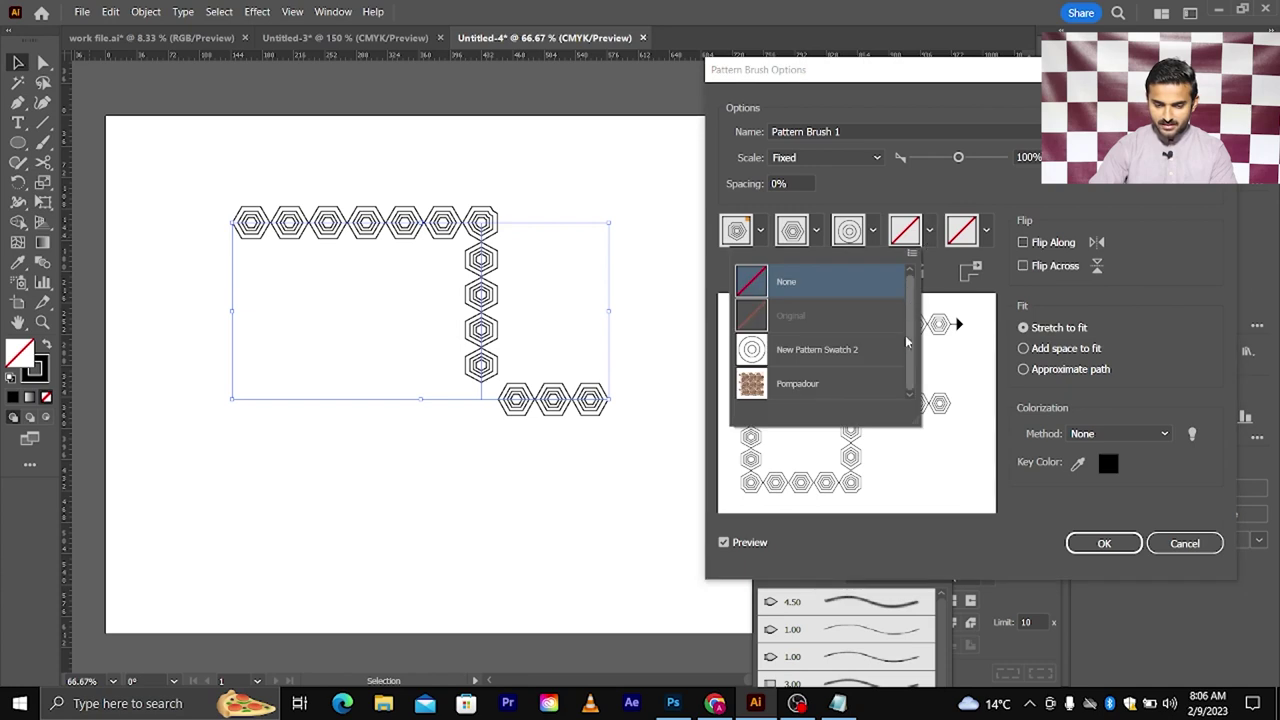
click(779, 352)
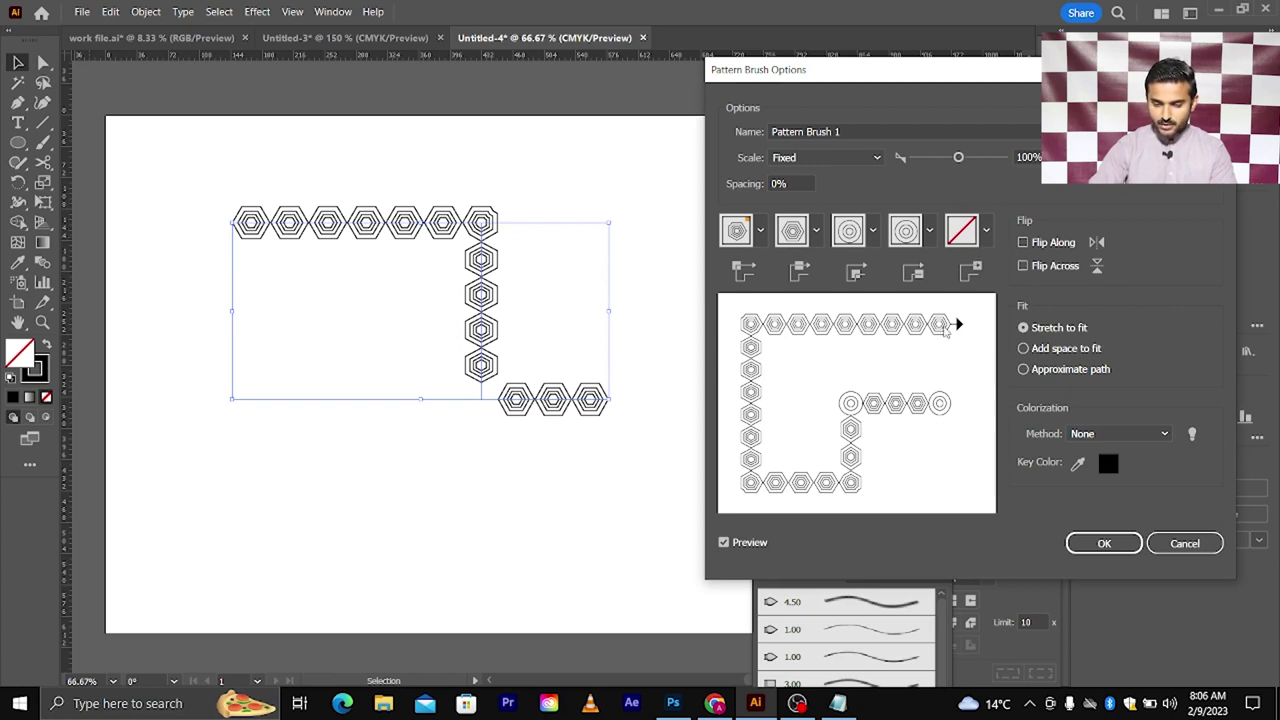
click(986, 231)
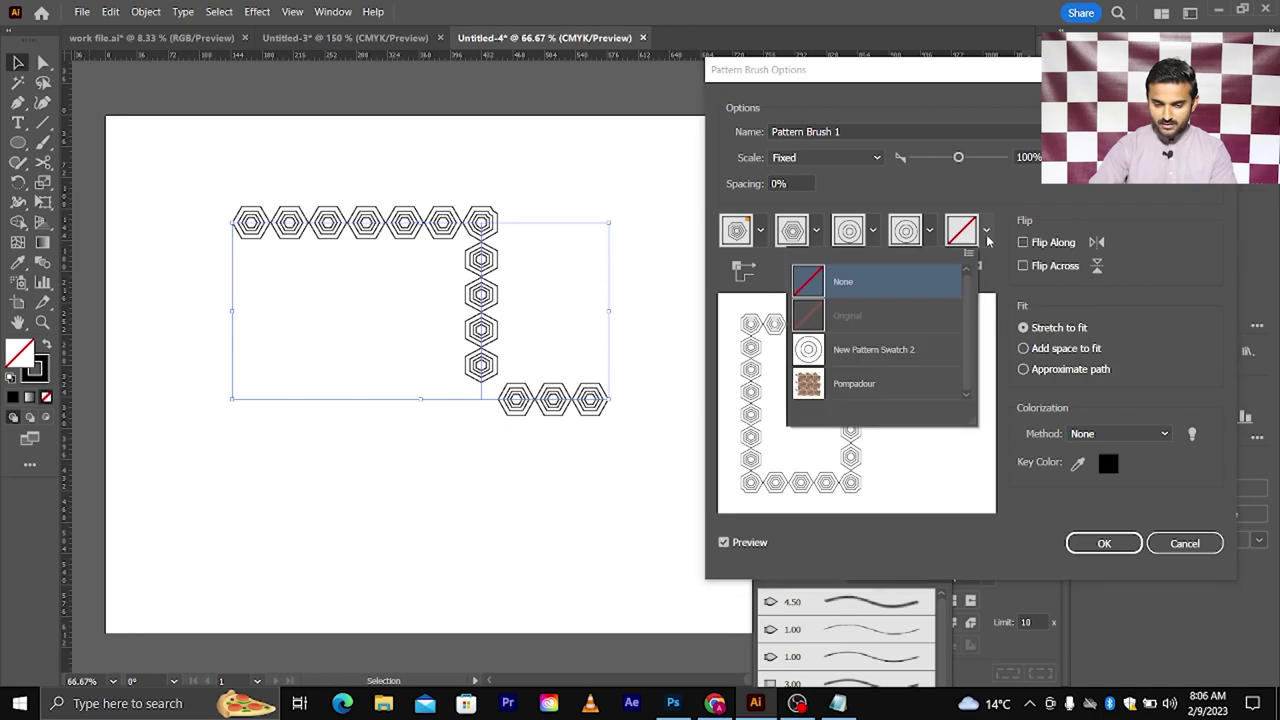
click(898, 347)
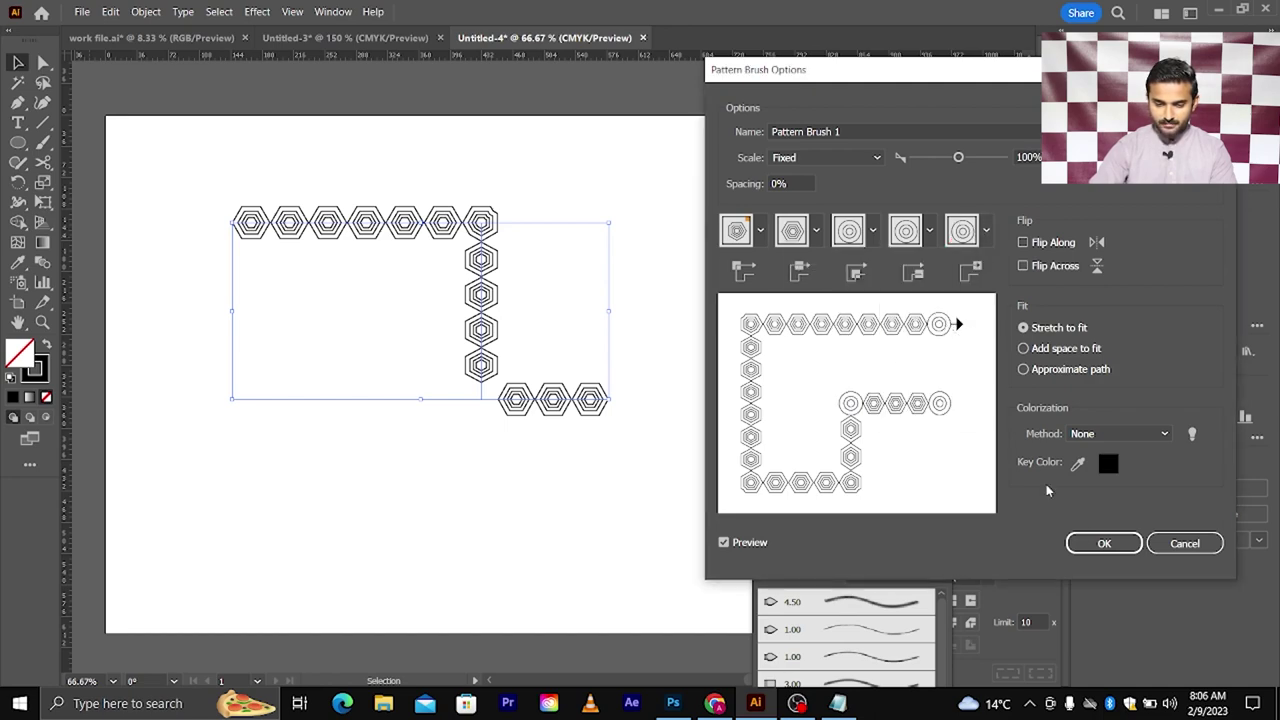
Confirm the brush changes, apply them to existing strokes, and inspect the circle-capped stepped path
click(1104, 543)
click(622, 378)
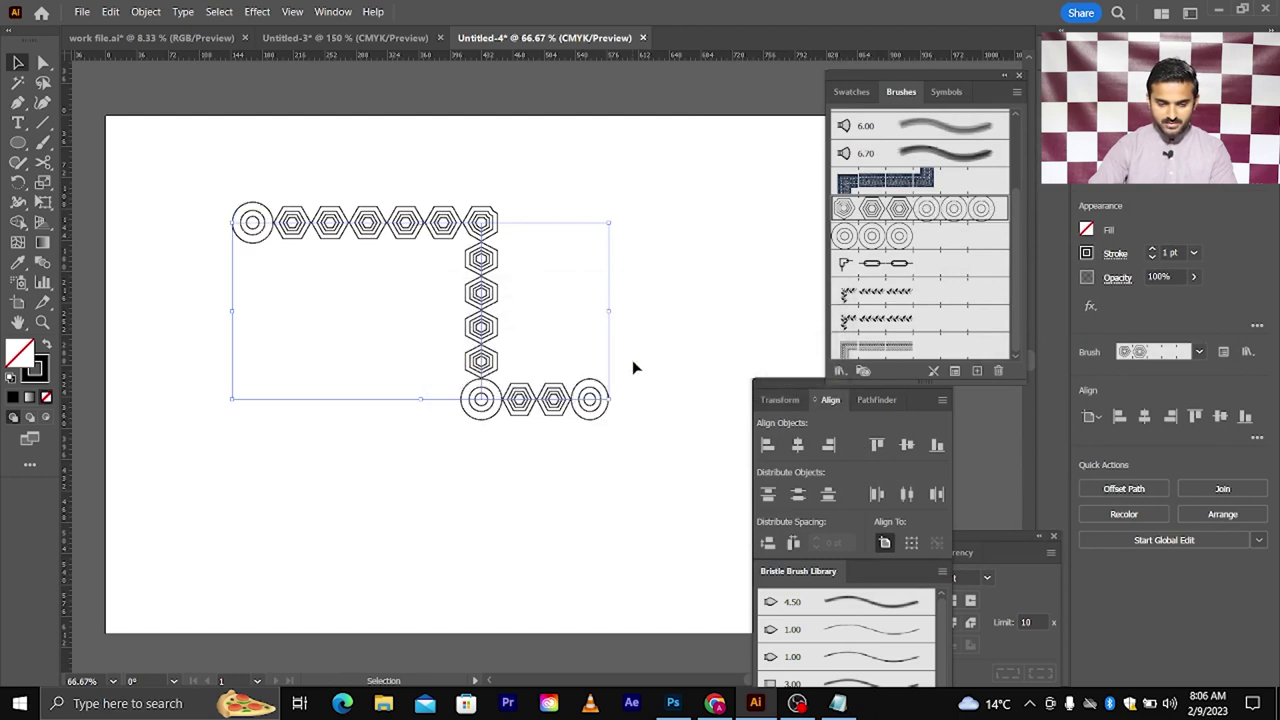
click(636, 364)
scroll(536, 348, up, 1)
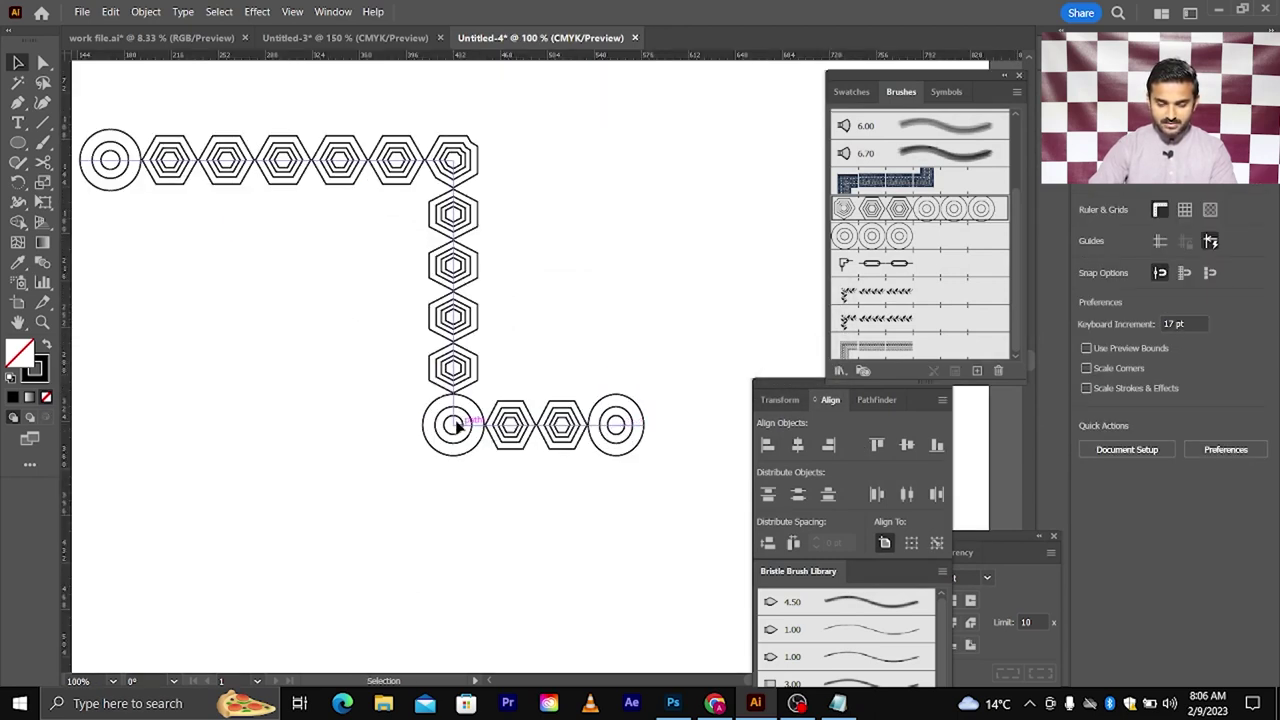
scroll(462, 430, down, 1)
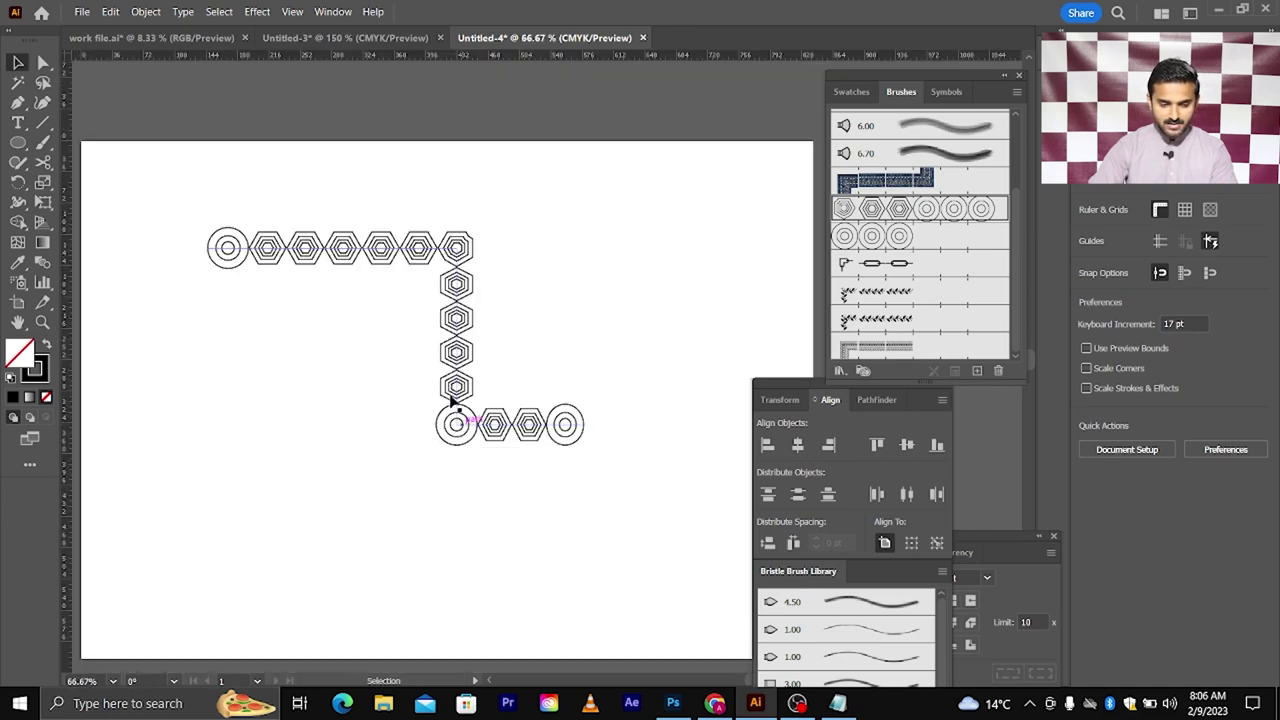